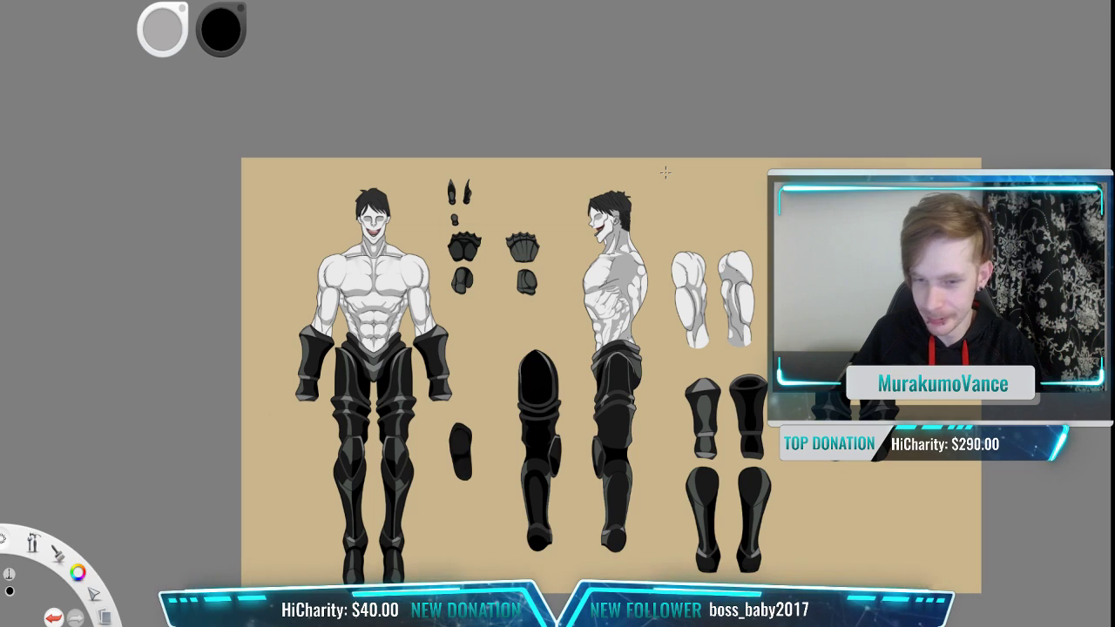
Step: Examine the character sheet's front, side and back figures together with the separate armour and limb pieces
scroll(534, 268, "up", 5)
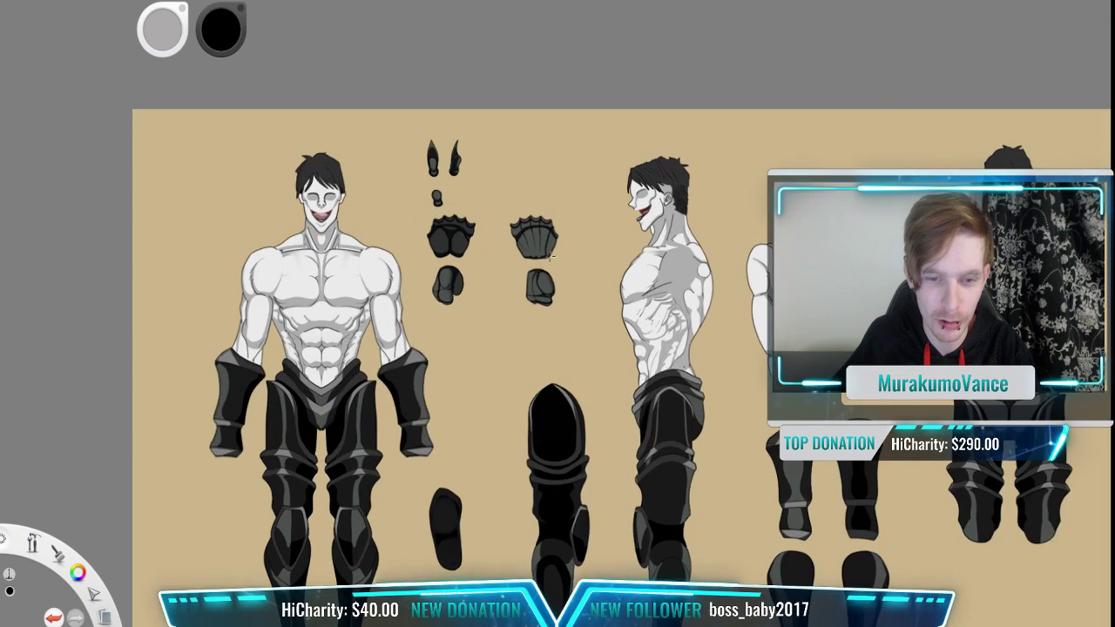
scroll(560, 252, "down", 3)
key("space")
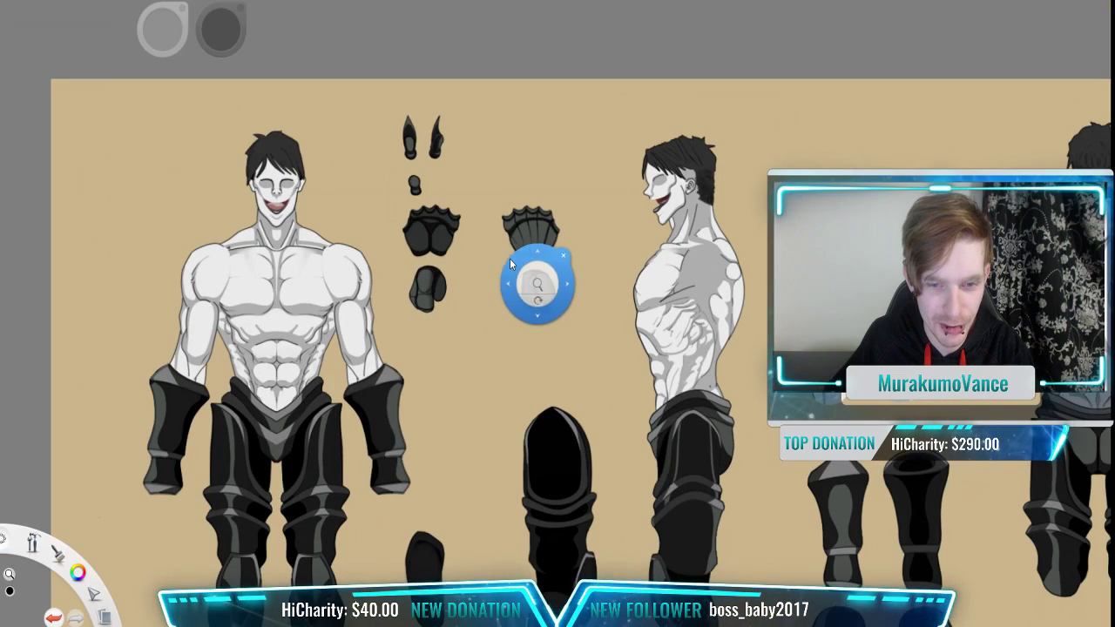
left_click_drag(512, 257, 633, 210)
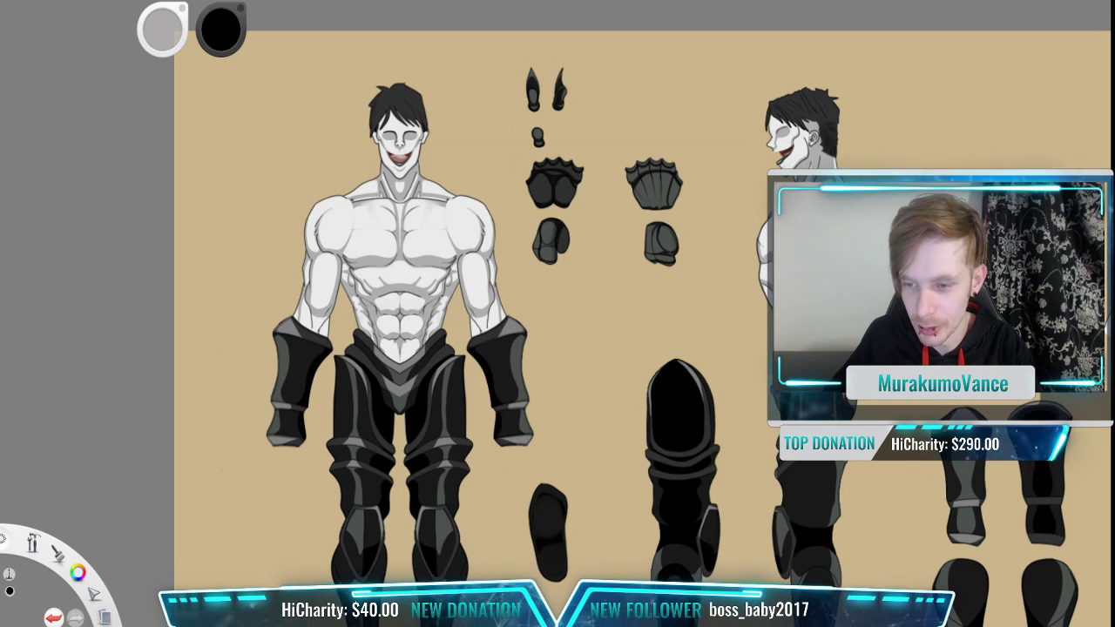
scroll(688, 261, "down", 3)
key("space")
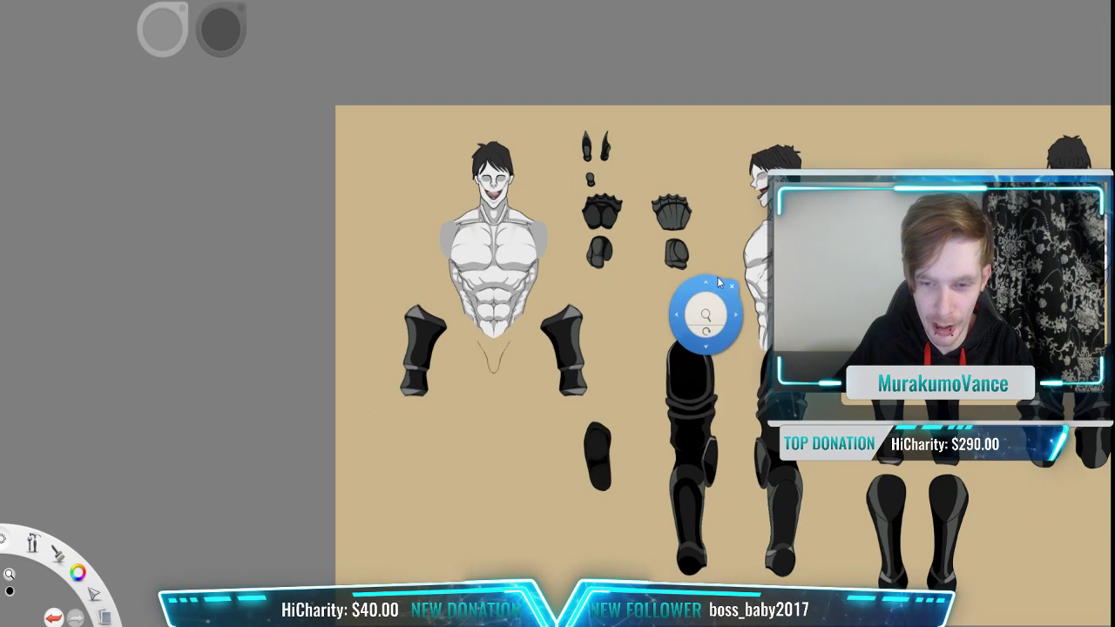
left_click_drag(704, 311, 612, 299)
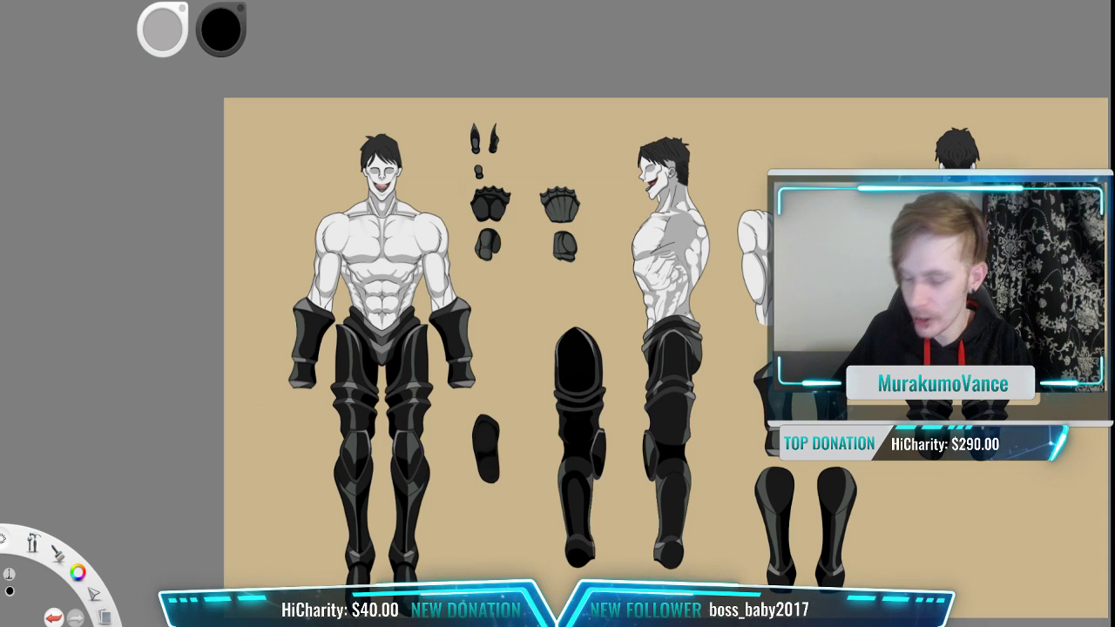
scroll(664, 293, "up", 2)
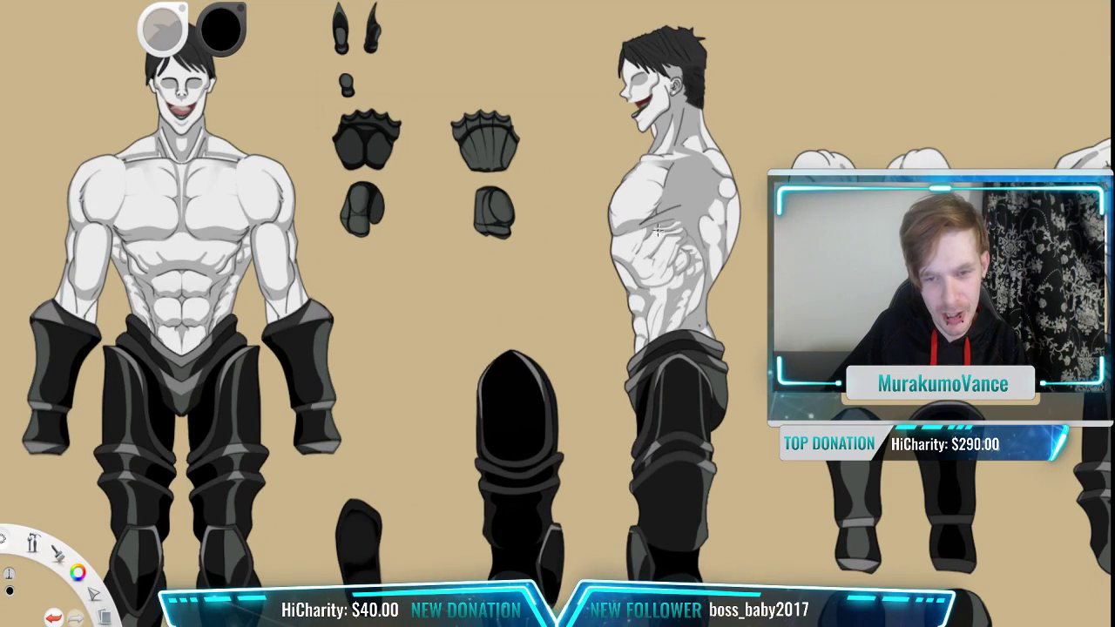
key("space")
left_click_drag(739, 123, 623, 174)
scroll(706, 167, "down", 2)
scroll(706, 167, "down", 1)
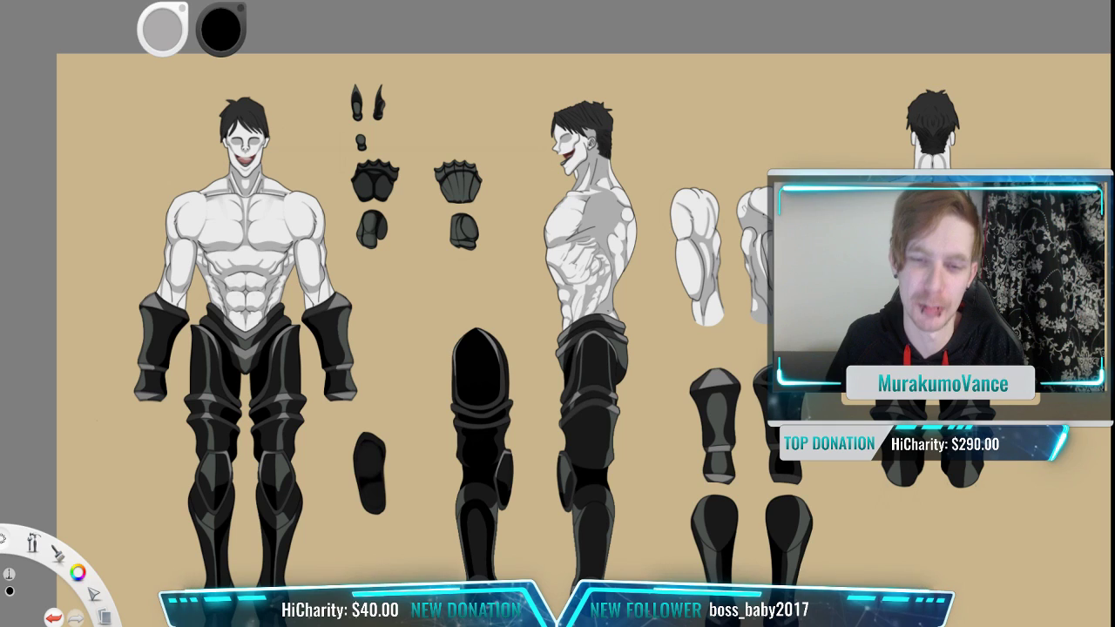
key("space")
left_click_drag(772, 175, 688, 160)
scroll(702, 153, "down", 1)
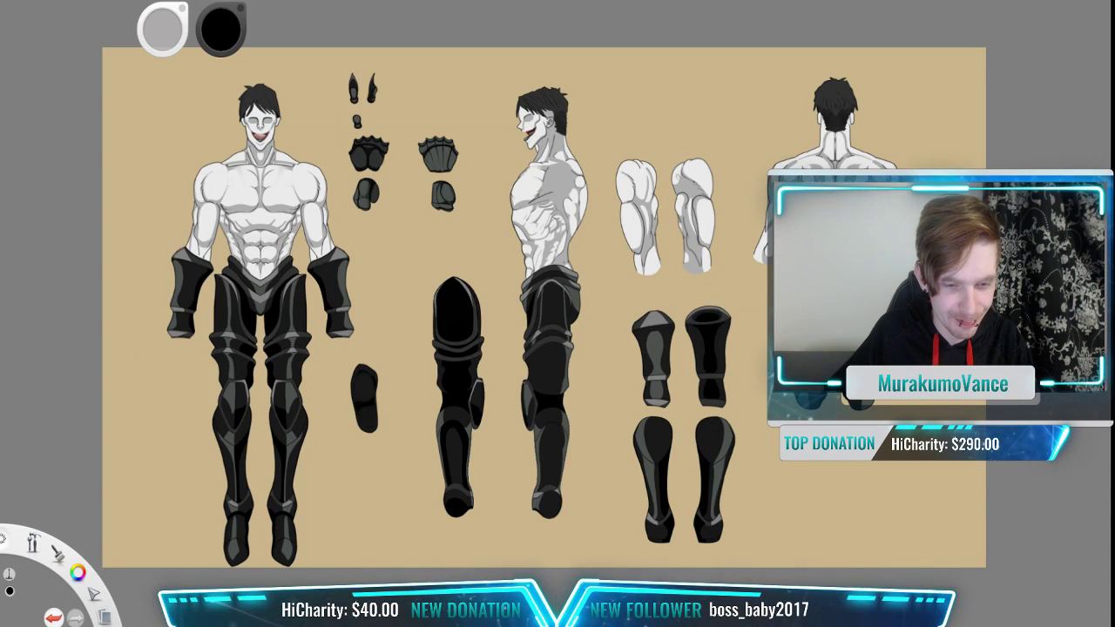
scroll(380, 336, "down", 1)
scroll(421, 325, "down", 1)
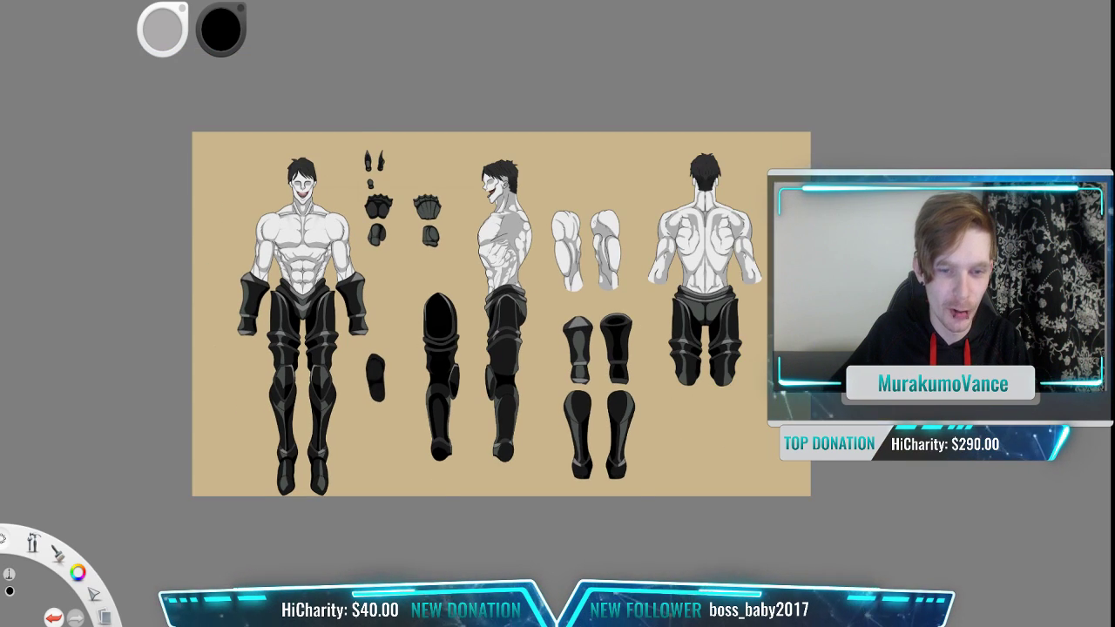
scroll(421, 325, "up", 2)
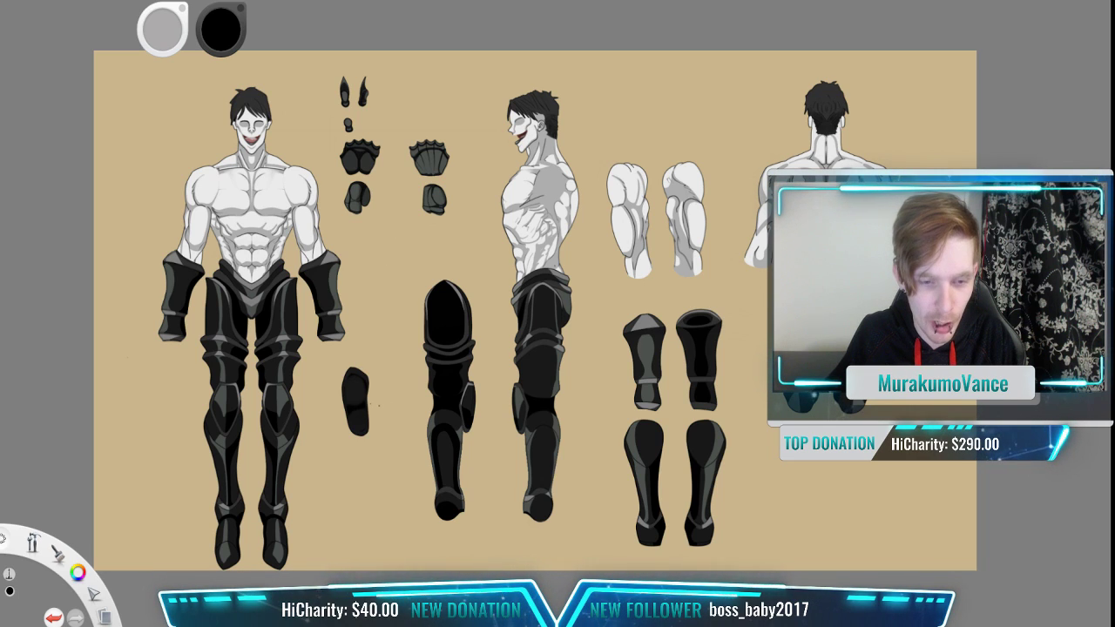
Step: Inspect the detached shoe sole up close and compare it with the rest of the sheet
scroll(389, 460, "up", 8)
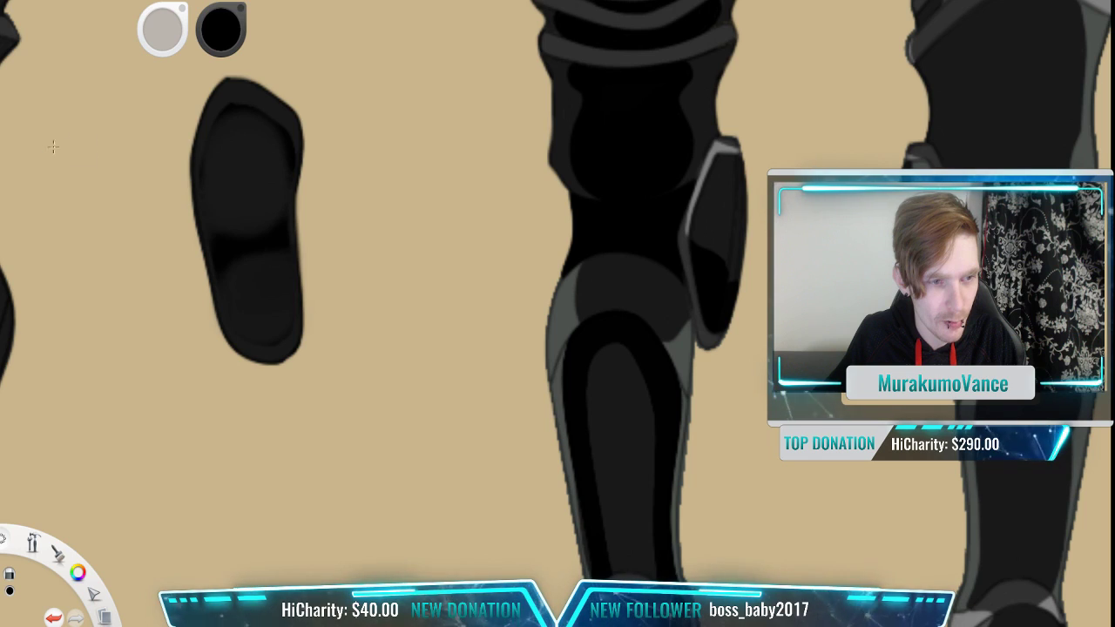
key("space")
left_click_drag(281, 175, 546, 259)
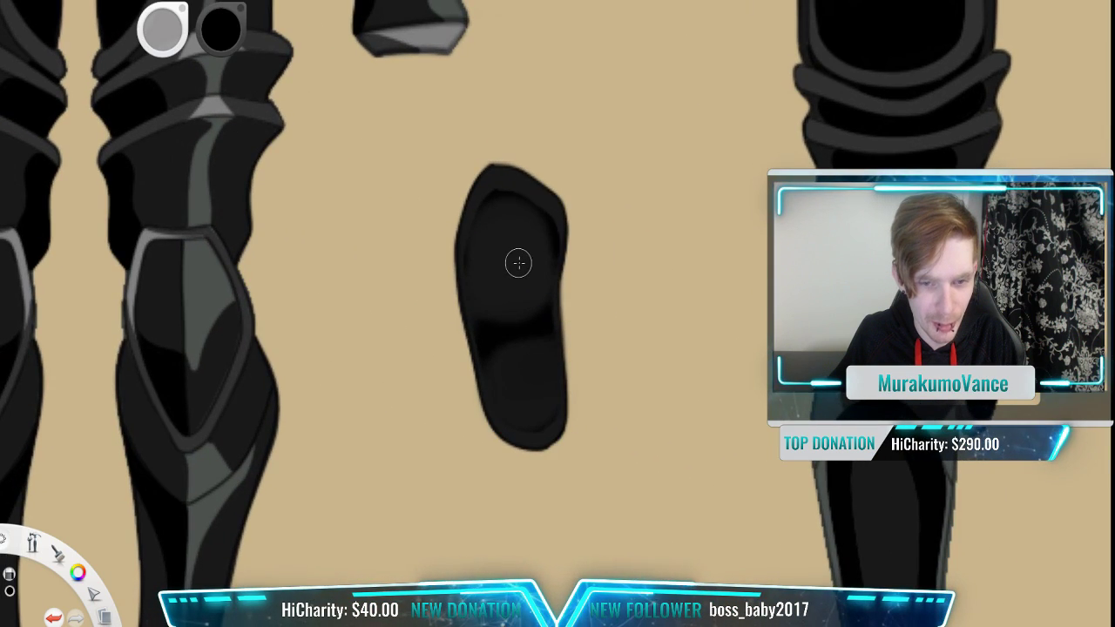
scroll(523, 266, "down", 4)
scroll(540, 275, "down", 2)
key("space")
left_click_drag(567, 196, 546, 466)
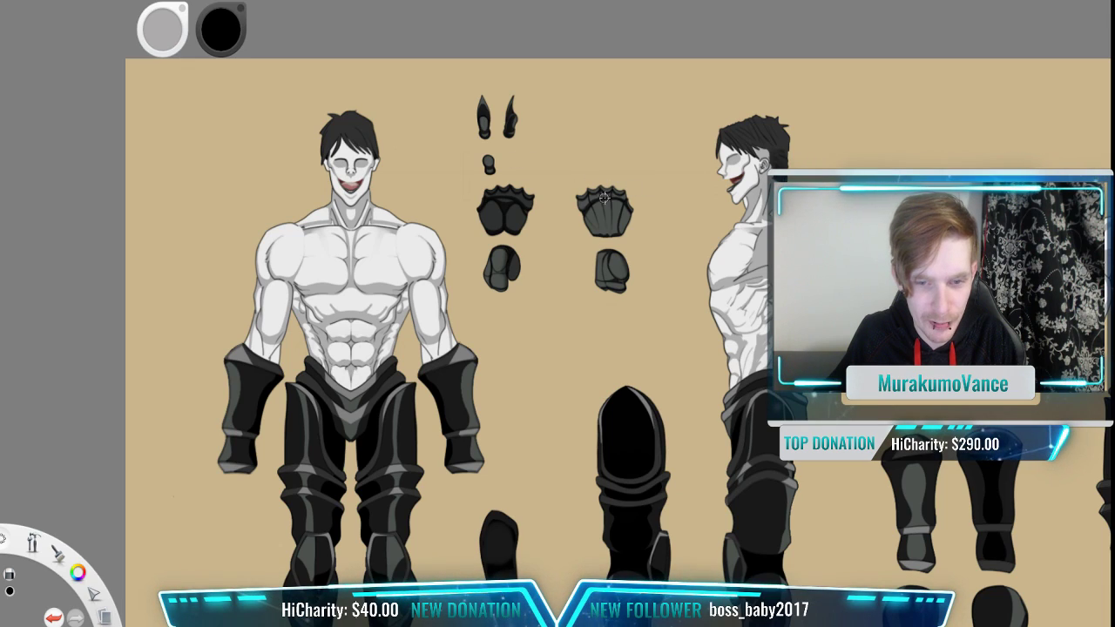
Step: Examine the front and side figures and the glove, arm and leg pieces arranged around them
key("space")
left_click_drag(642, 284, 518, 296)
scroll(631, 301, "down", 3)
scroll(651, 326, "up", 2)
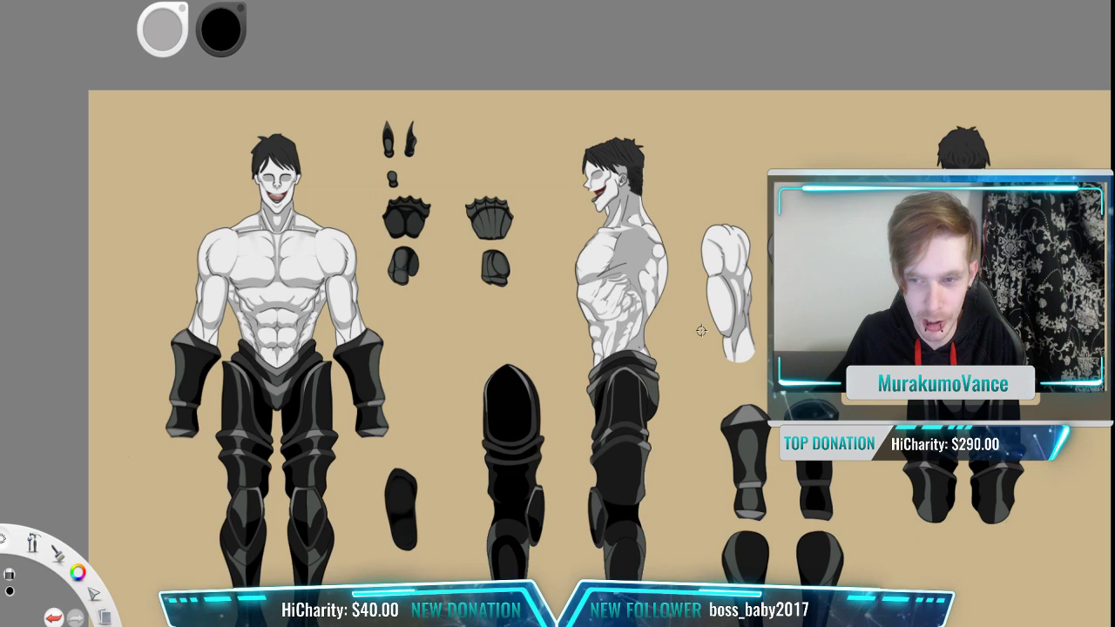
key("space")
left_click_drag(625, 321, 721, 352)
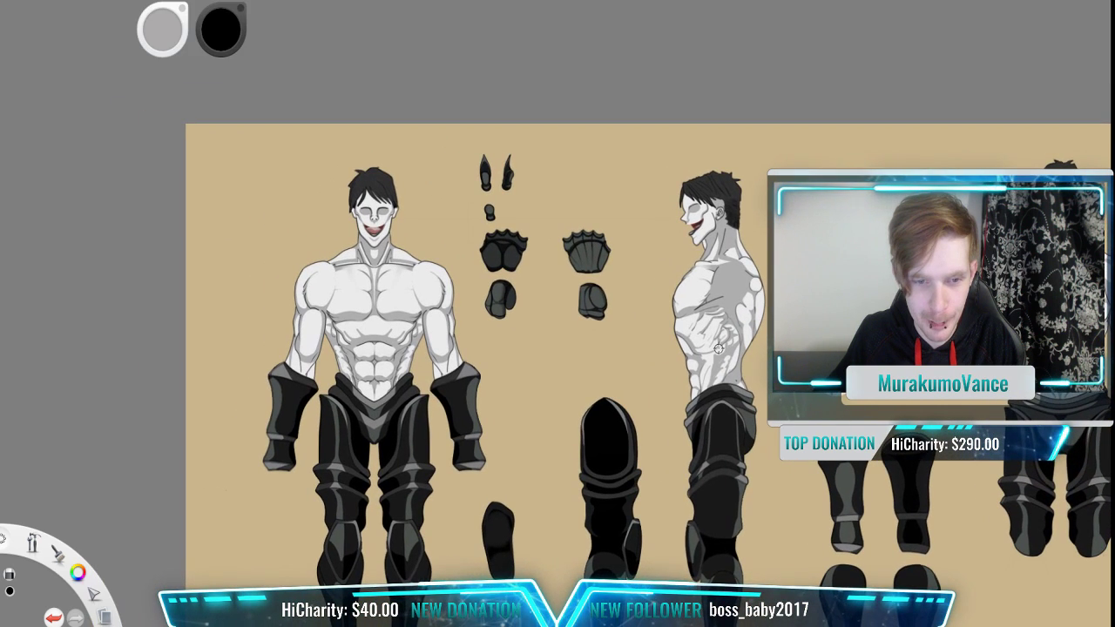
key("space")
left_click_drag(568, 323, 483, 155)
key("space")
left_click_drag(548, 278, 483, 396)
scroll(482, 242, "down", 3)
scroll(561, 260, "up", 3)
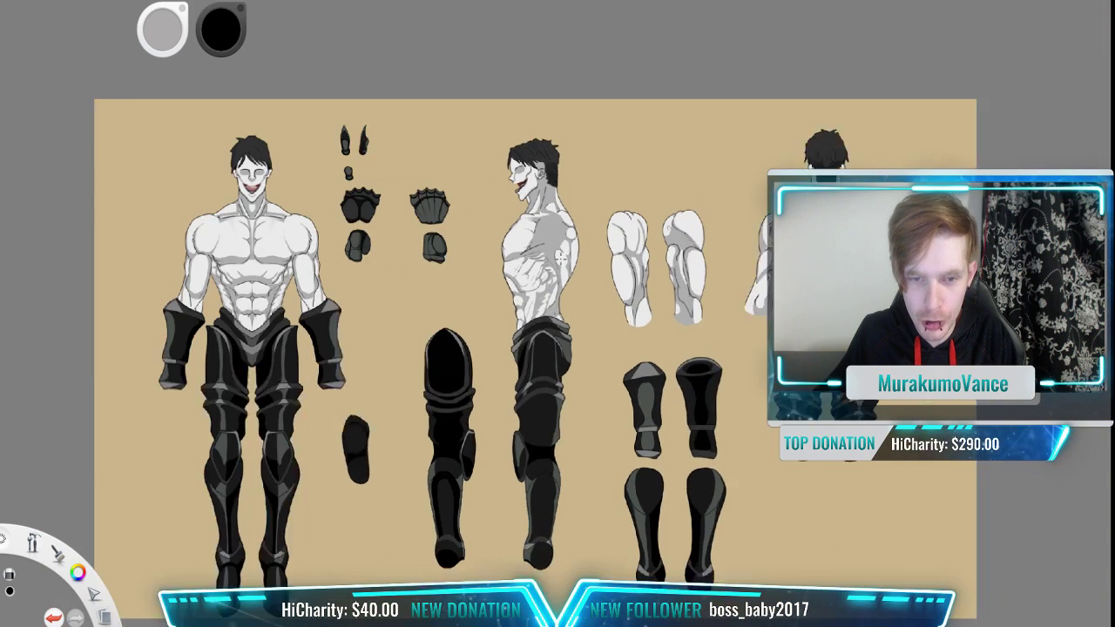
key("space")
left_click_drag(467, 267, 514, 259)
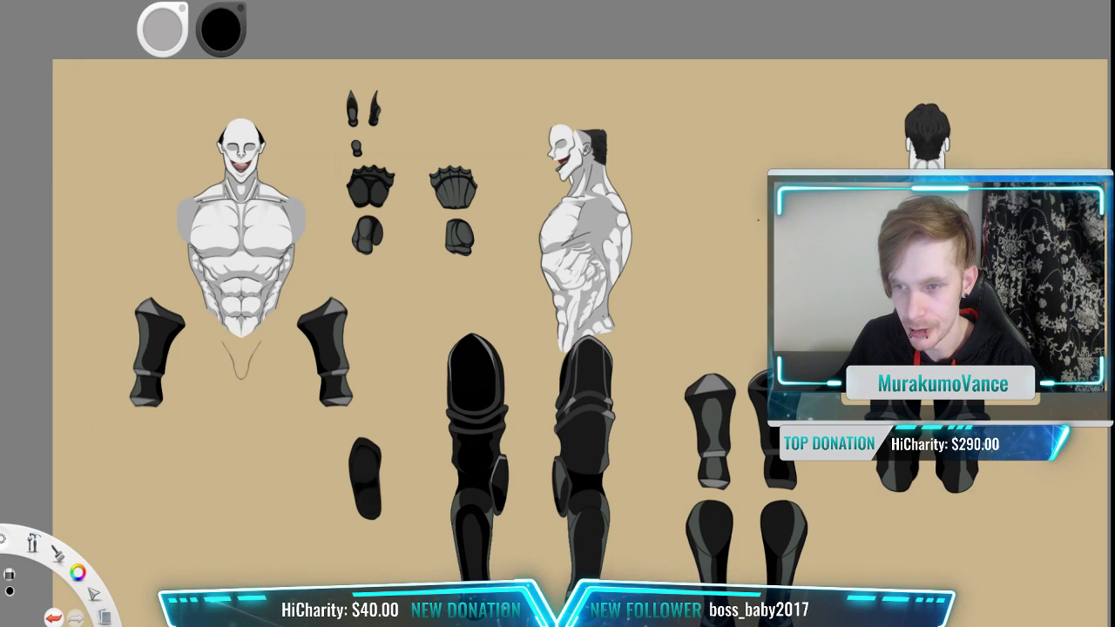
Step: Hide the face, finger, glove, forearm, shoe-sole and leg armour layers of the character
left_click(994, 177)
left_click(994, 120)
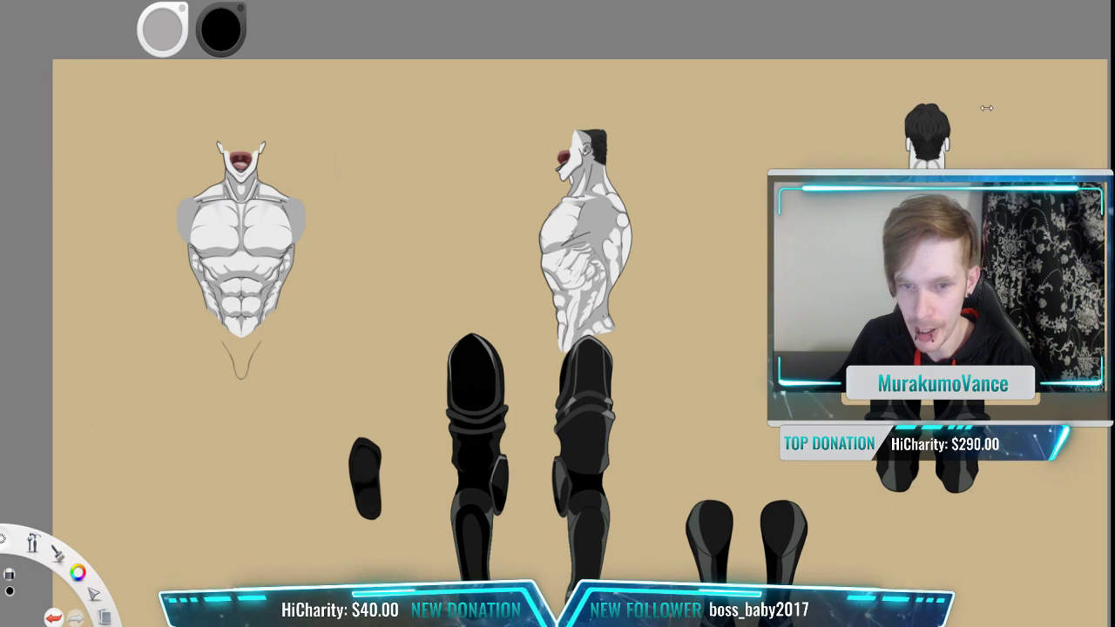
left_click(994, 82)
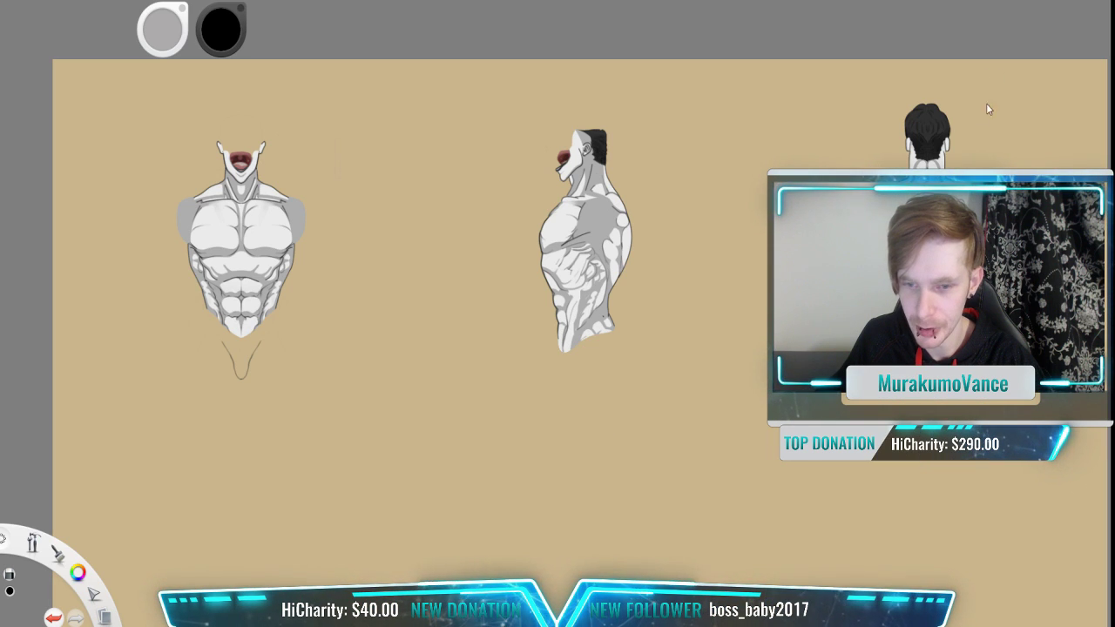
Step: Examine the front torso with its attached neck, jaw and shoulders, and compare it with the side torso
left_click_drag(666, 273, 608, 281)
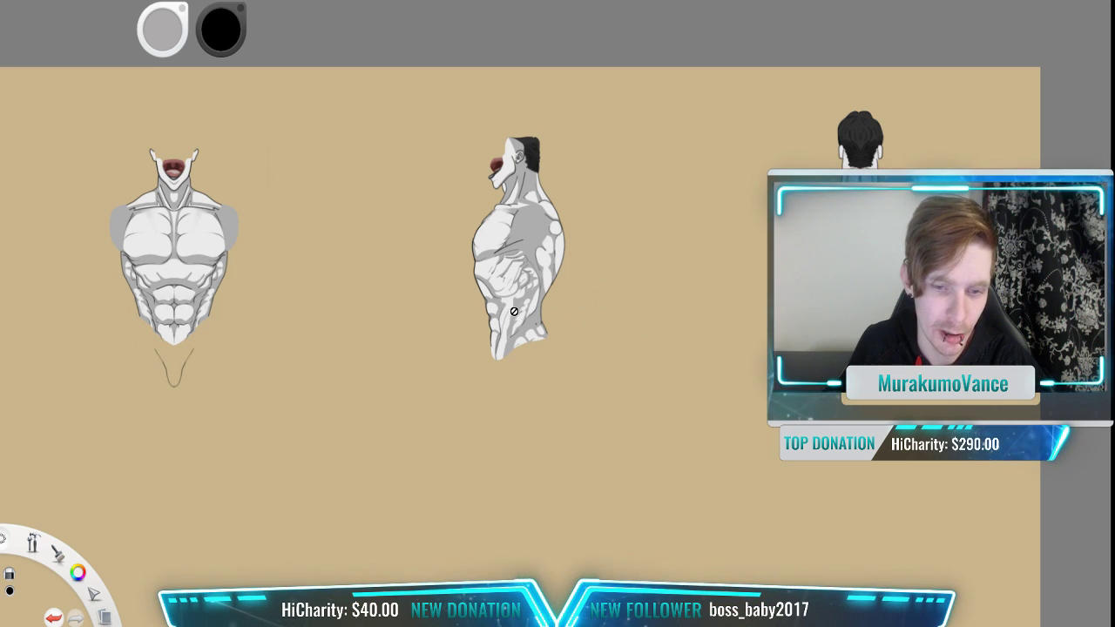
scroll(516, 311, "up", 2)
scroll(517, 311, "down", 2)
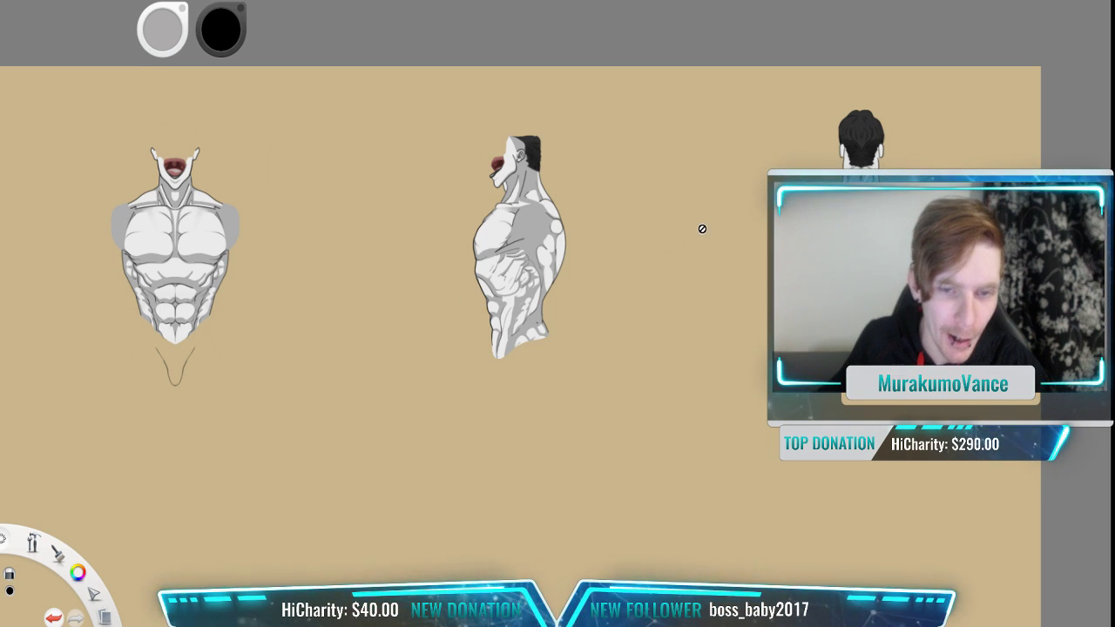
key("space")
mouse_move(653, 217)
left_mouse_down()
mouse_move(517, 215)
mouse_move(879, 209)
left_mouse_up()
scroll(532, 276, "up", 2)
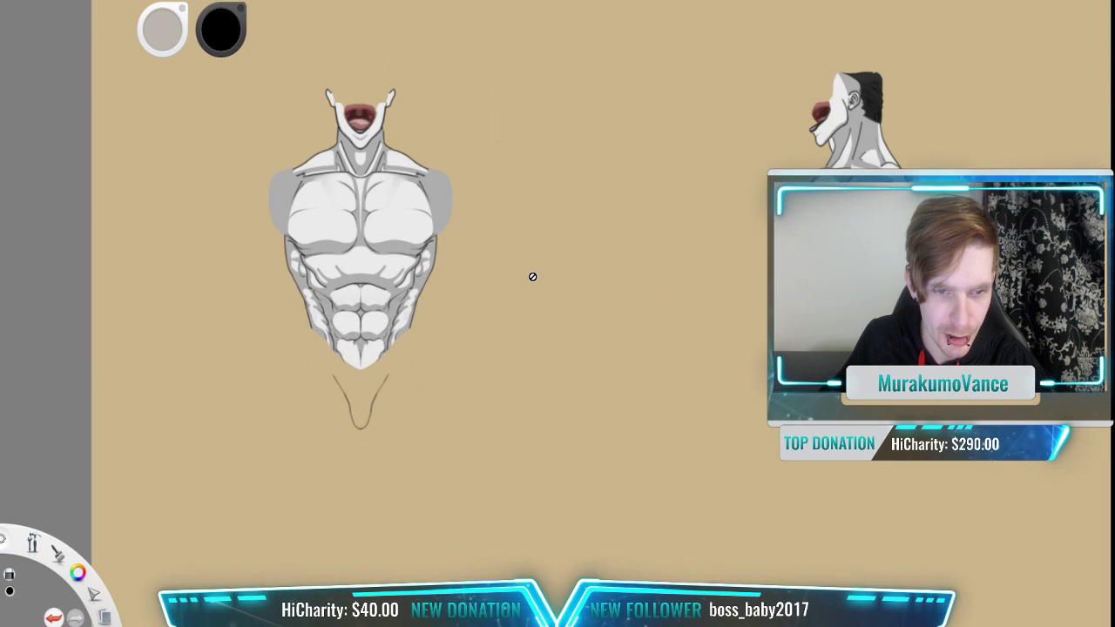
scroll(533, 276, "up", 2)
key("space")
mouse_move(374, 257)
left_mouse_down()
mouse_move(604, 256)
mouse_move(615, 324)
left_mouse_up()
scroll(615, 324, "down", 1)
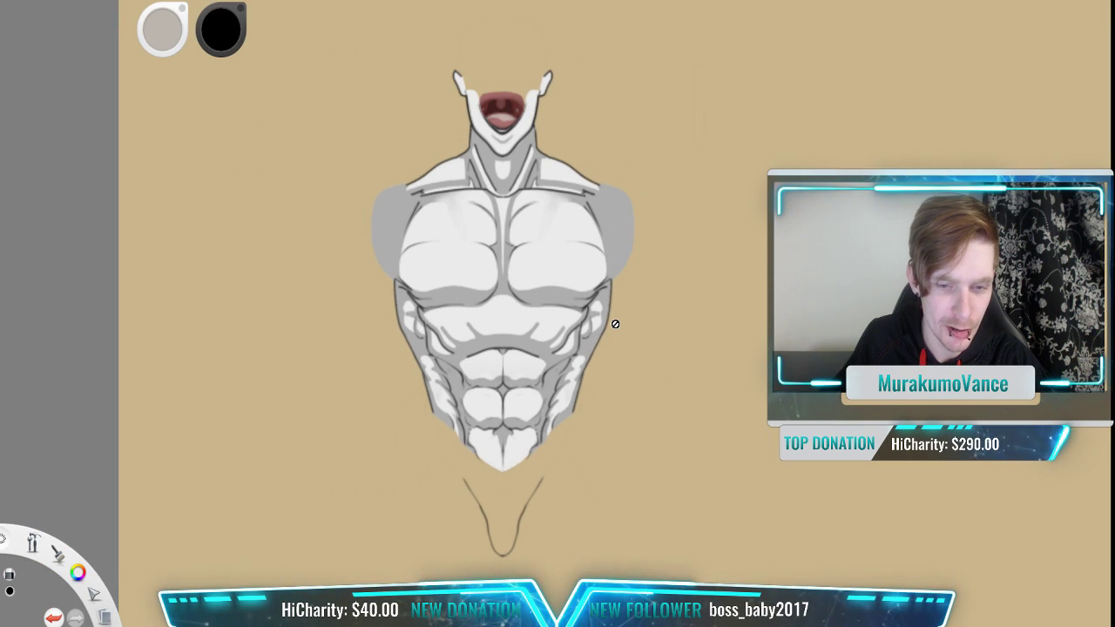
scroll(615, 324, "down", 2)
key("space")
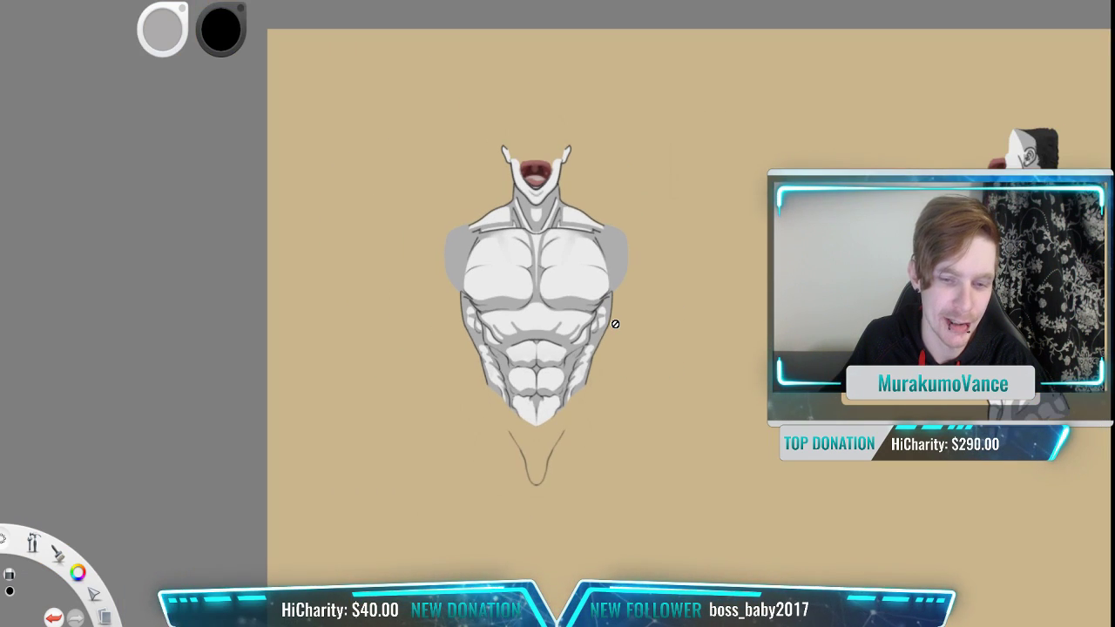
left_click_drag(616, 288, 577, 276)
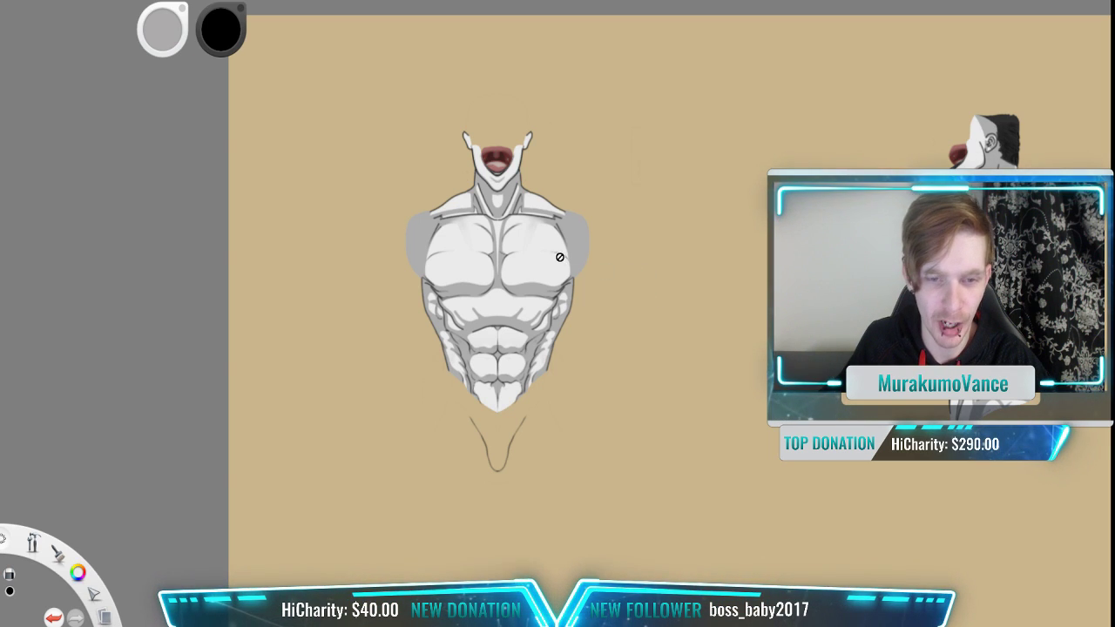
key("space")
mouse_move(711, 281)
left_mouse_down()
mouse_move(497, 213)
mouse_move(271, 212)
mouse_move(508, 206)
left_mouse_up()
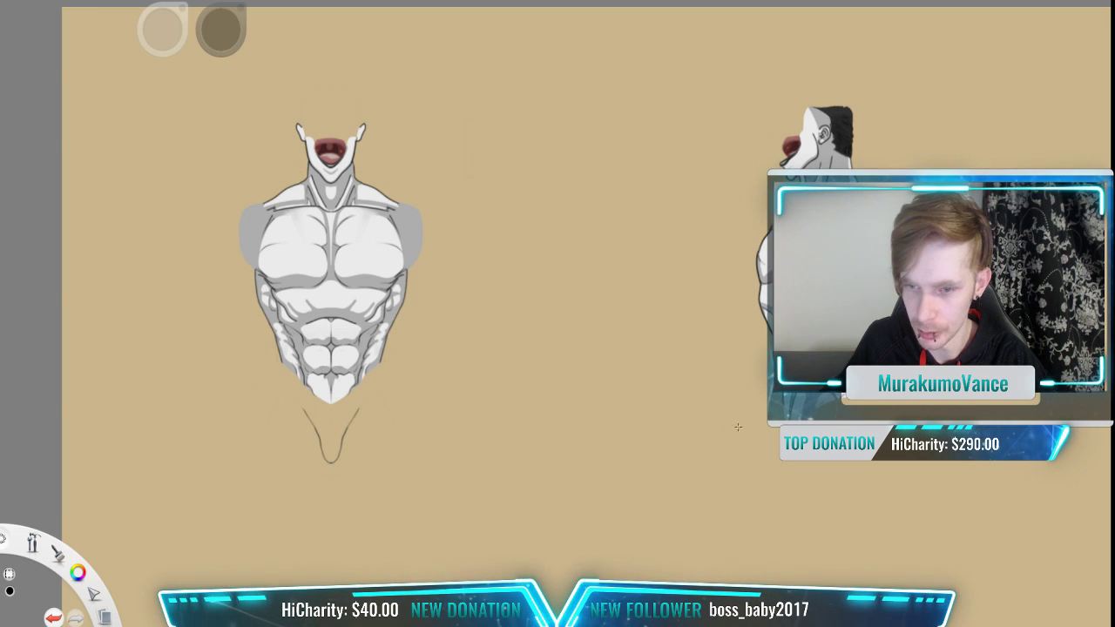
Step: Try moving and rotating a rectangular selection around the side view's head and upper torso, and undo it
left_click_drag(738, 427, 598, 348)
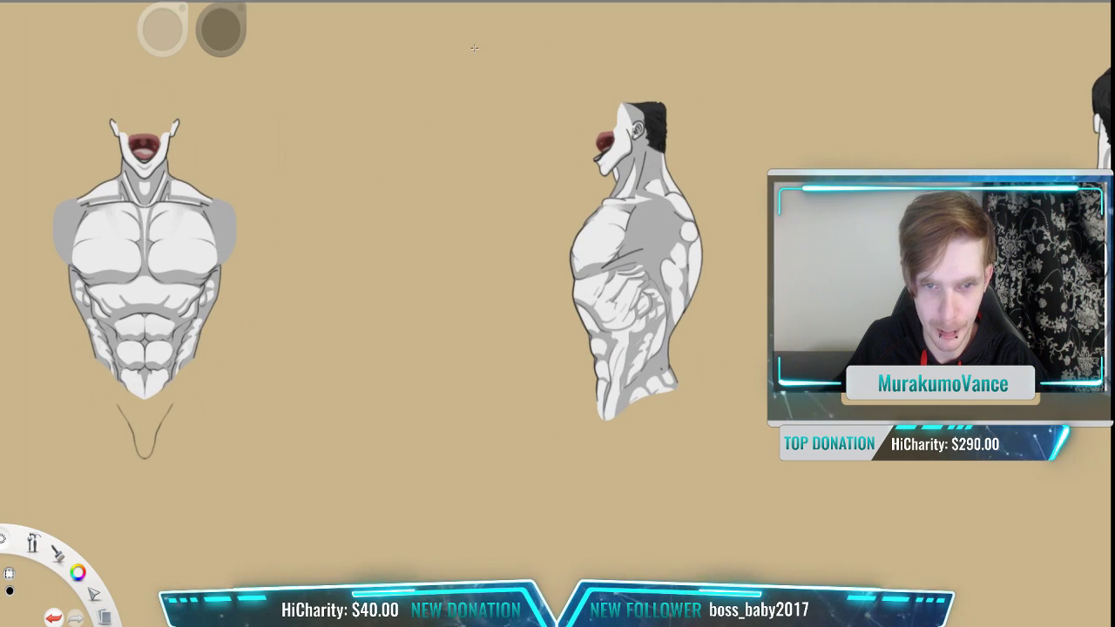
left_click_drag(474, 48, 844, 337)
key("v")
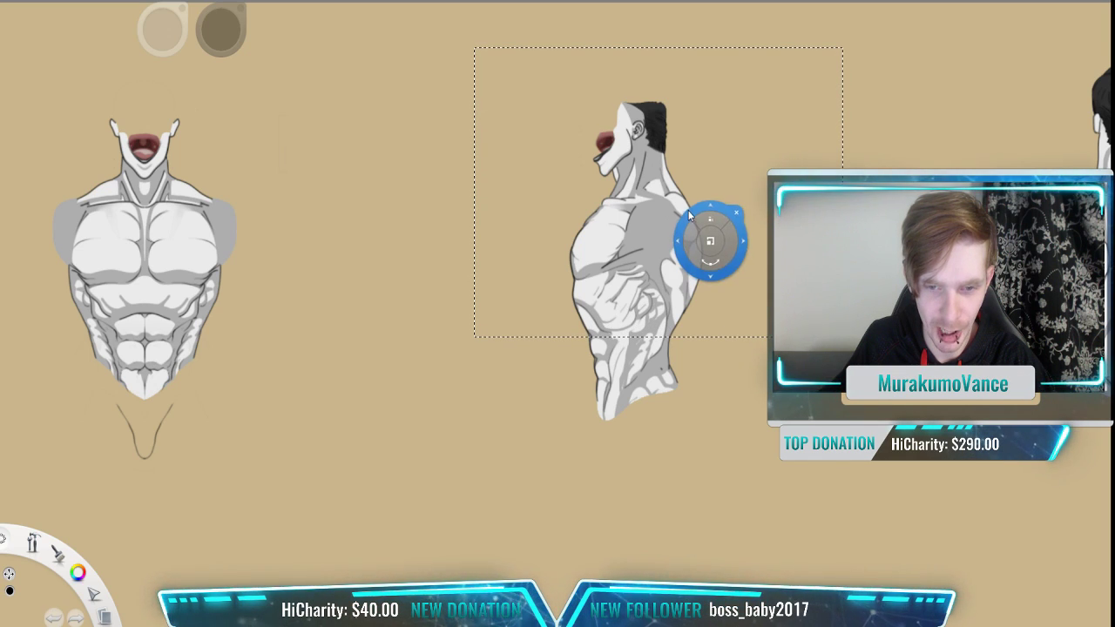
left_click_drag(689, 215, 799, 191)
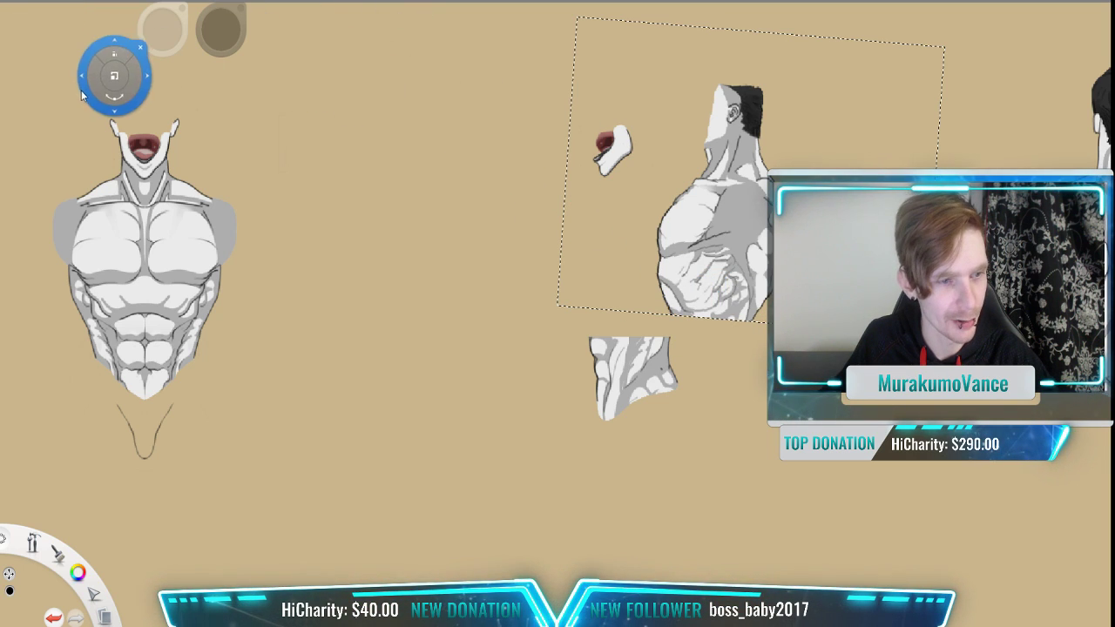
key("ctrl+z")
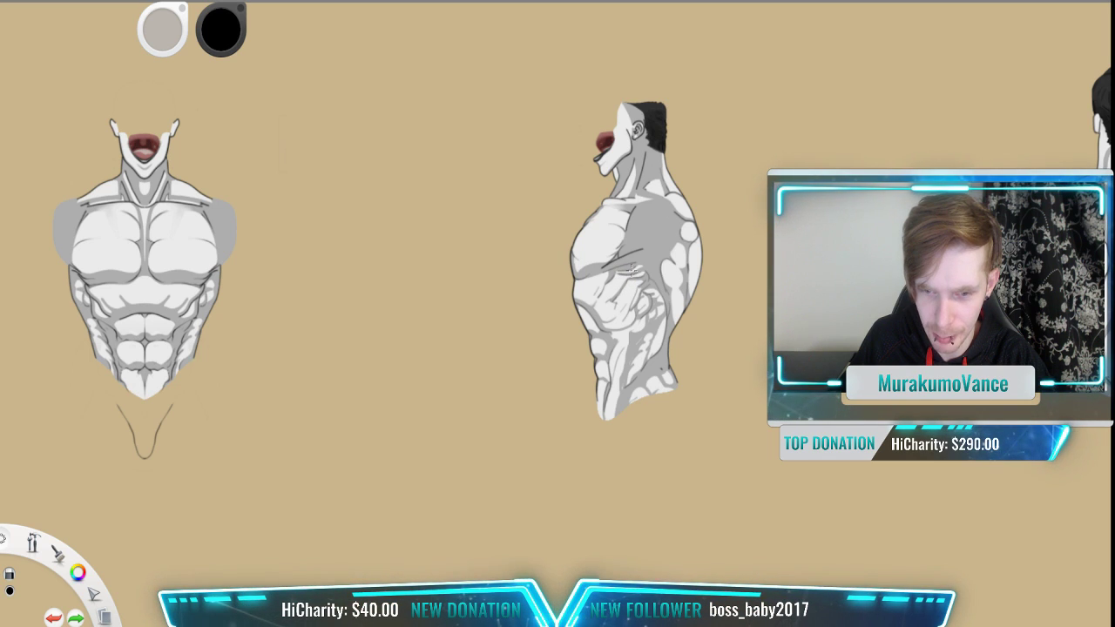
Step: Erase a small spot just below the chest on the side-view torso
left_click_drag(631, 272, 649, 271)
scroll(691, 286, "up", 2)
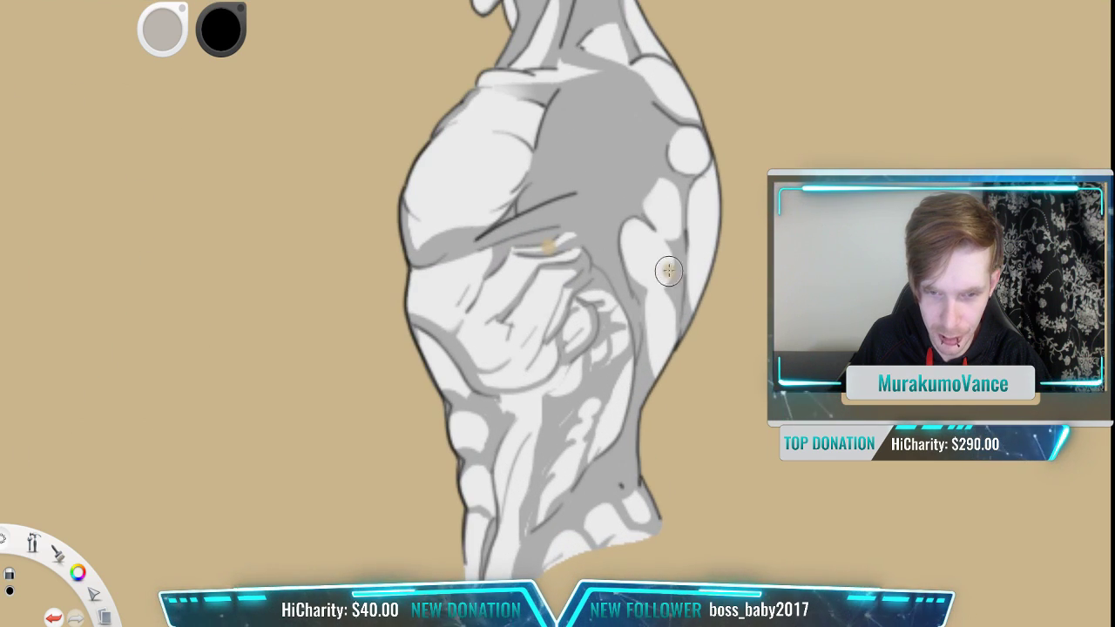
scroll(615, 251, "down", 2)
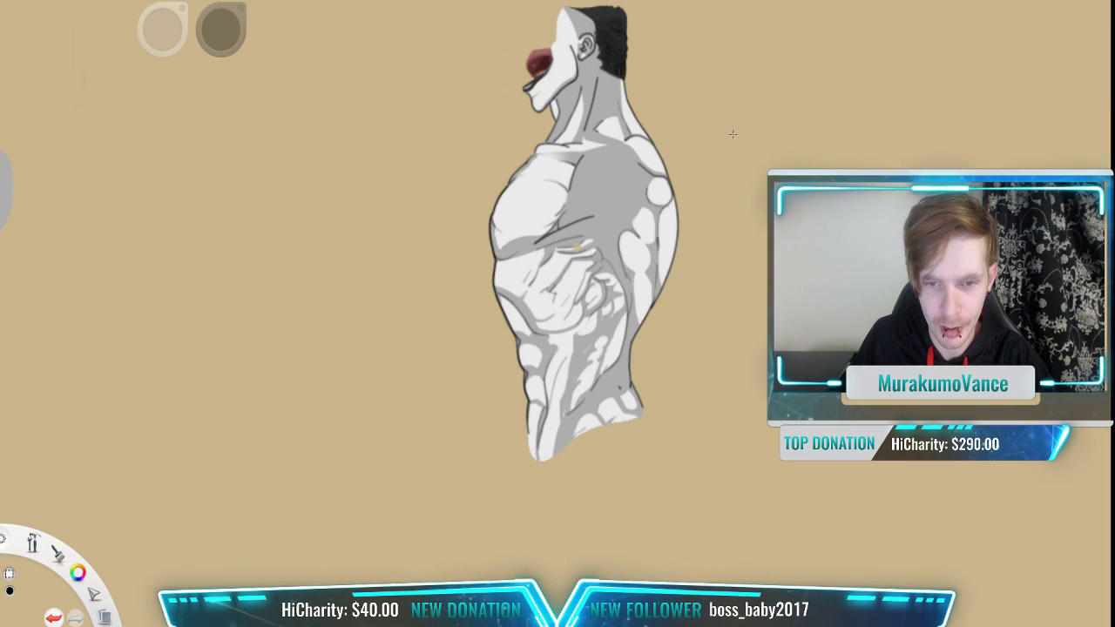
Step: Try moving a rectangular selection of the side view's chest away from its neck and waist, and undo it
left_click_drag(770, 138, 349, 353)
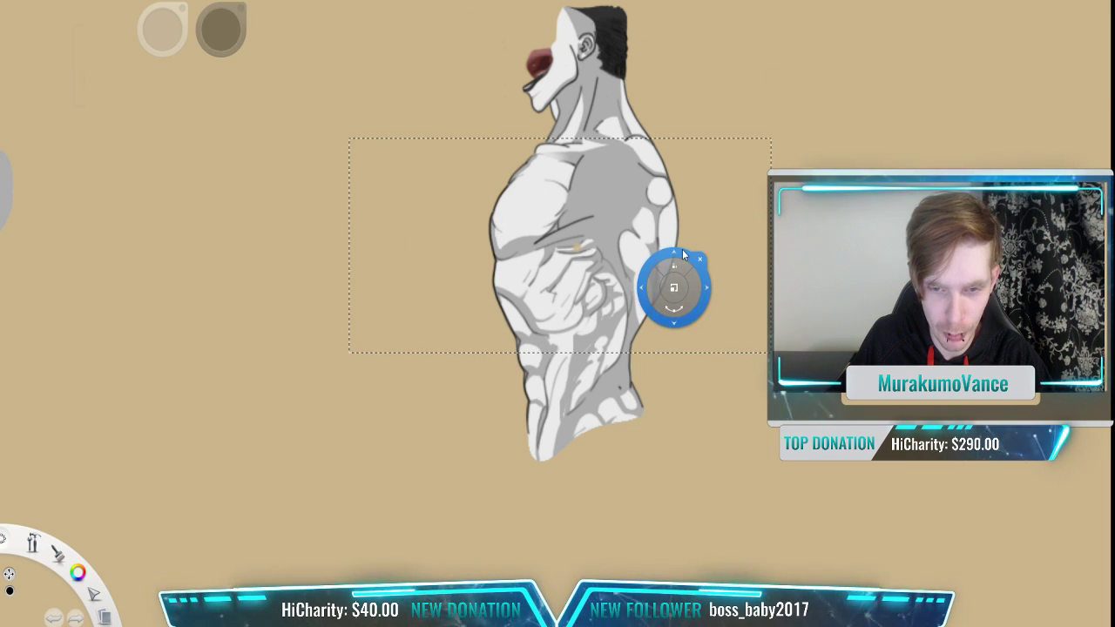
left_click_drag(680, 255, 427, 259)
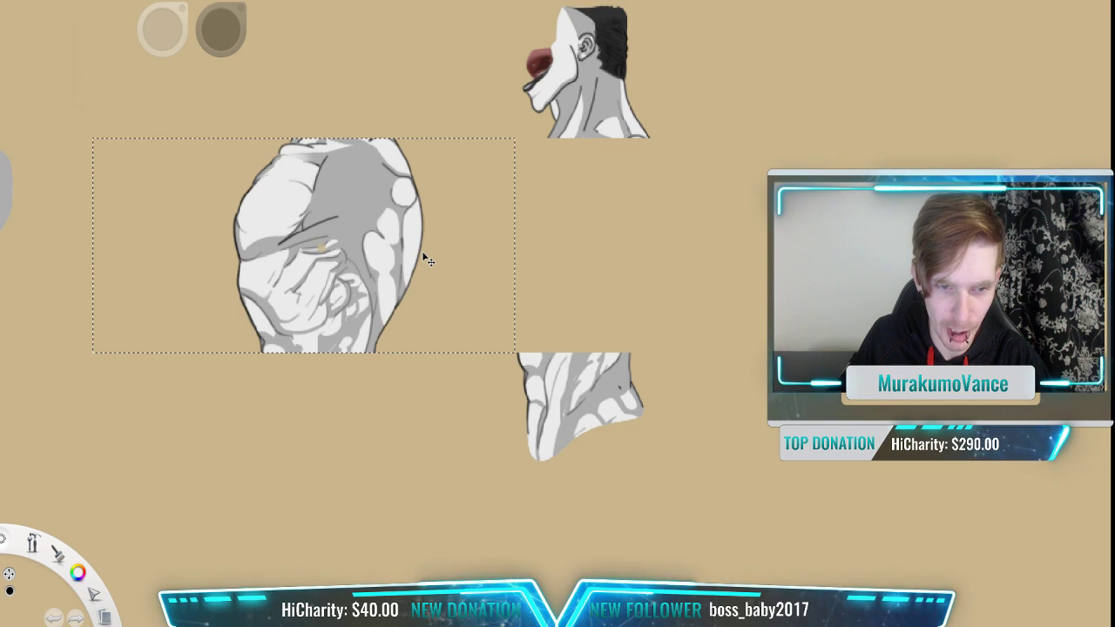
key("ctrl+z")
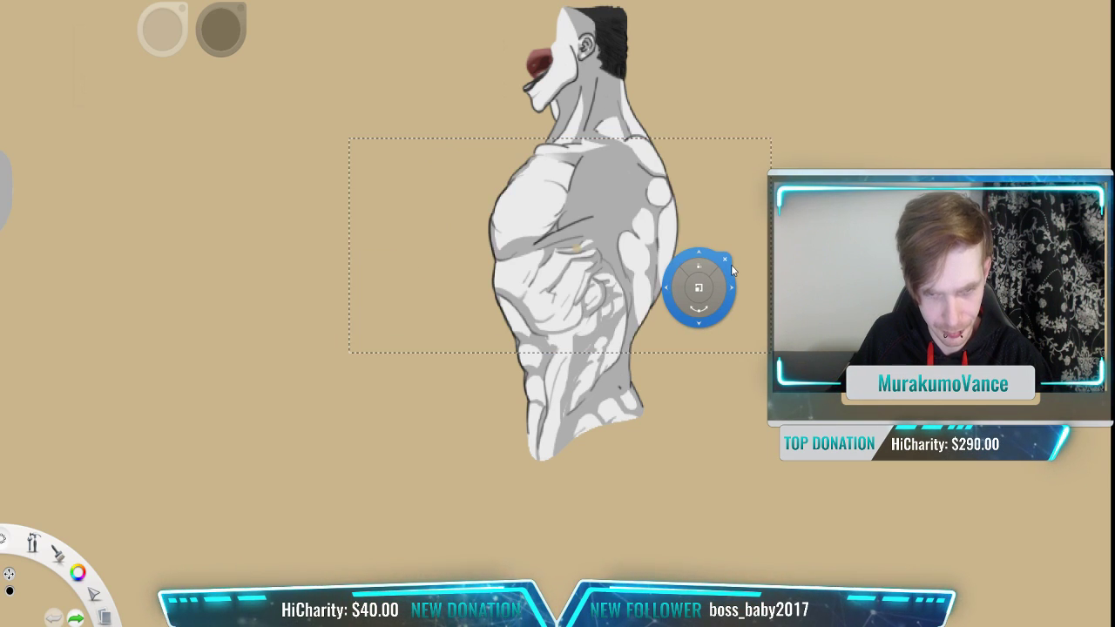
Step: Clear the rectangular selection and erase a small spot on the side-view torso's lower waist
key("ctrl+d")
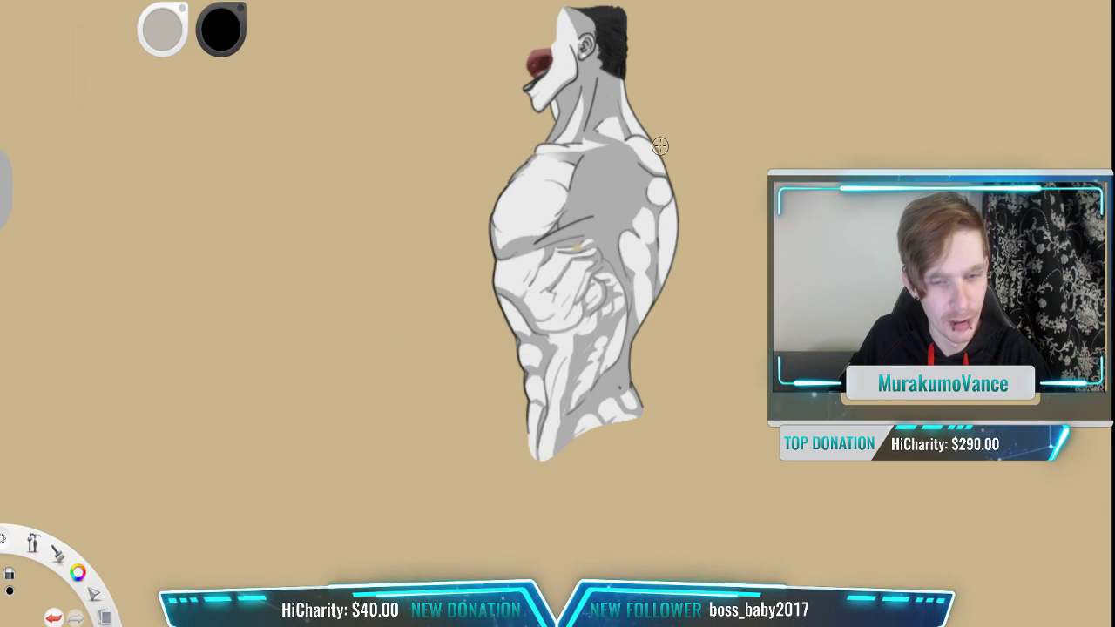
key("space")
left_click_drag(687, 137, 649, 173)
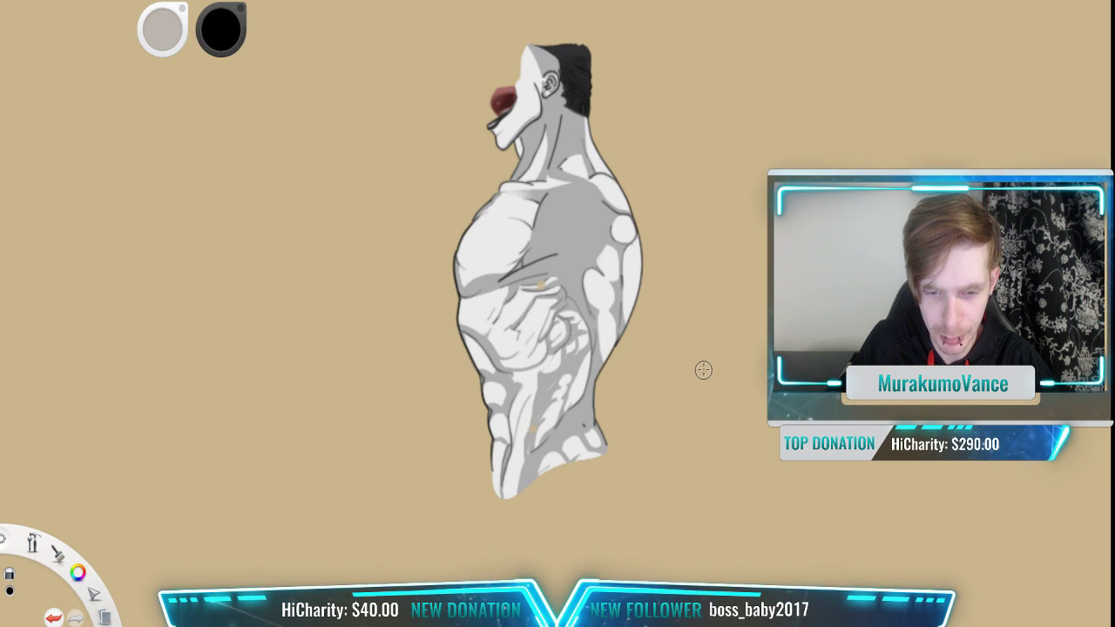
scroll(530, 434, "up", 5)
scroll(544, 424, "down", 5)
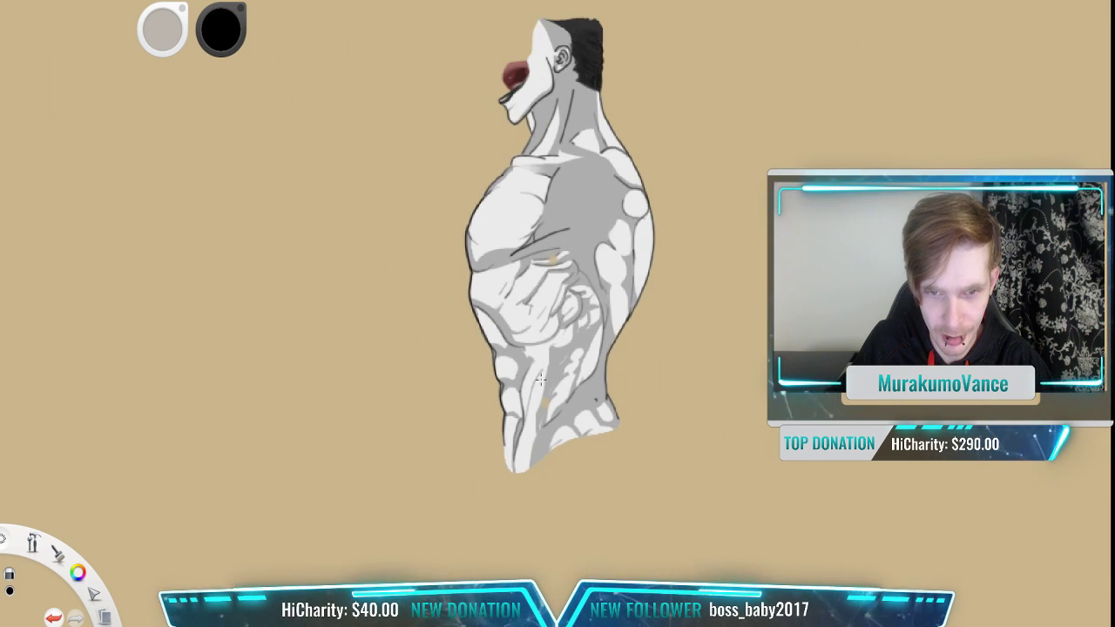
Step: Try erasing a small spot in the middle of the side view's neck, and undo the erased neck, chest and waist spots
key("space")
left_click_drag(563, 208, 516, 345)
scroll(515, 345, "up", 4)
scroll(536, 240, "down", 2)
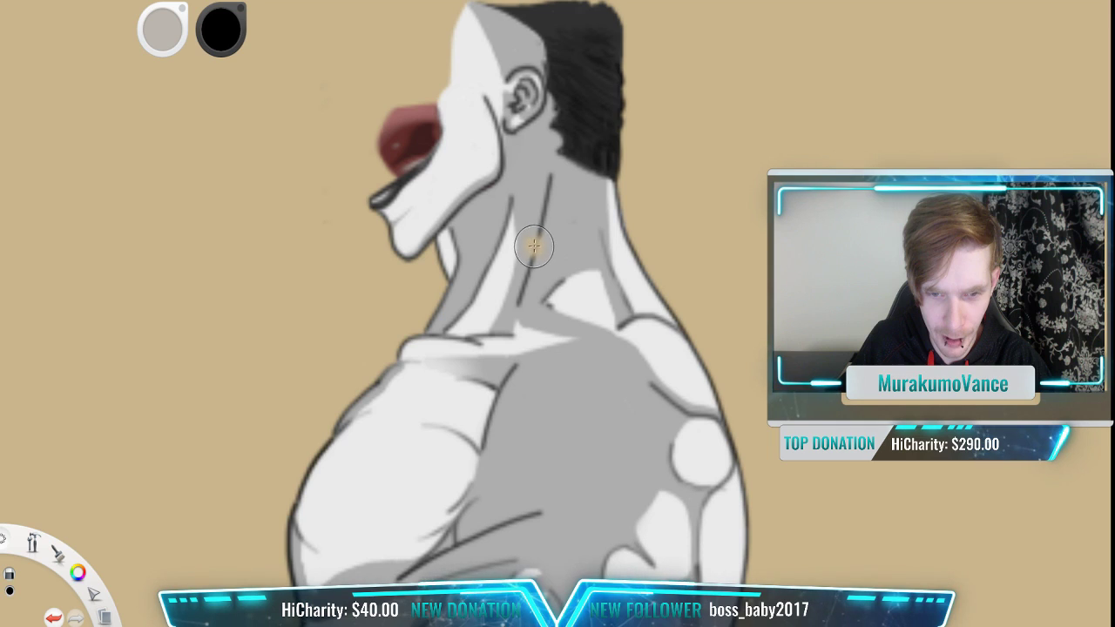
scroll(619, 256, "down", 3)
key("space")
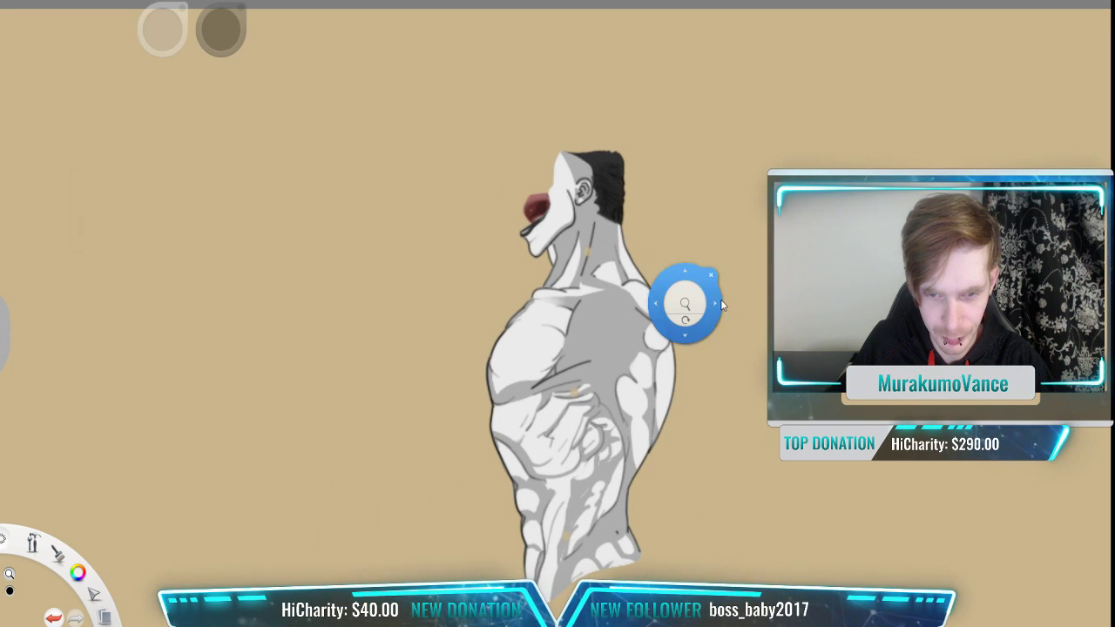
left_click_drag(664, 253, 632, 211)
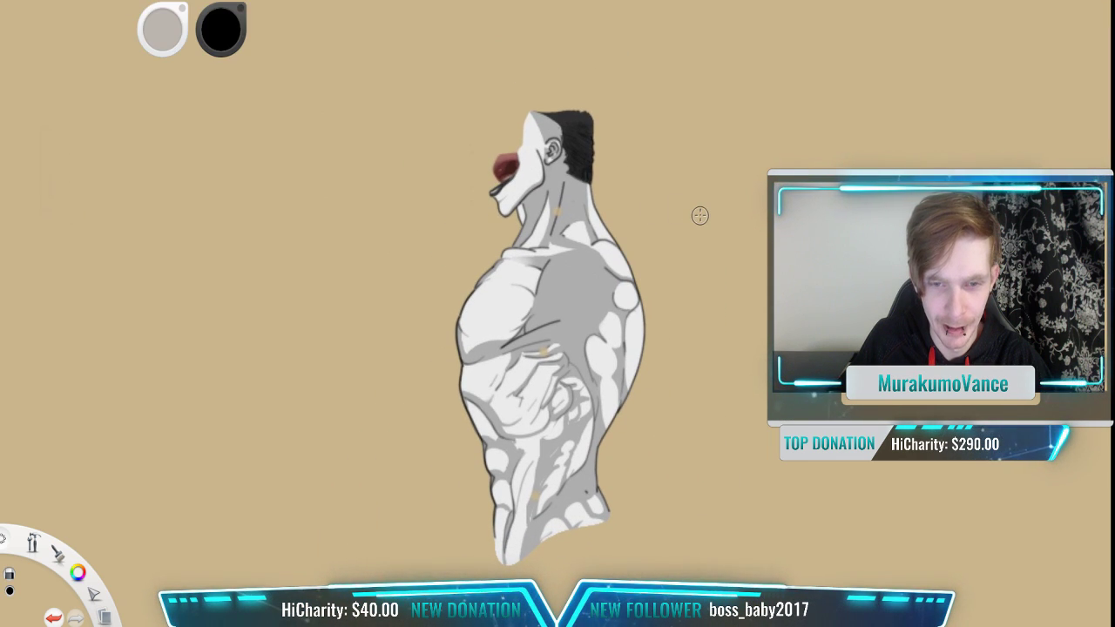
scroll(700, 215, "down", 1)
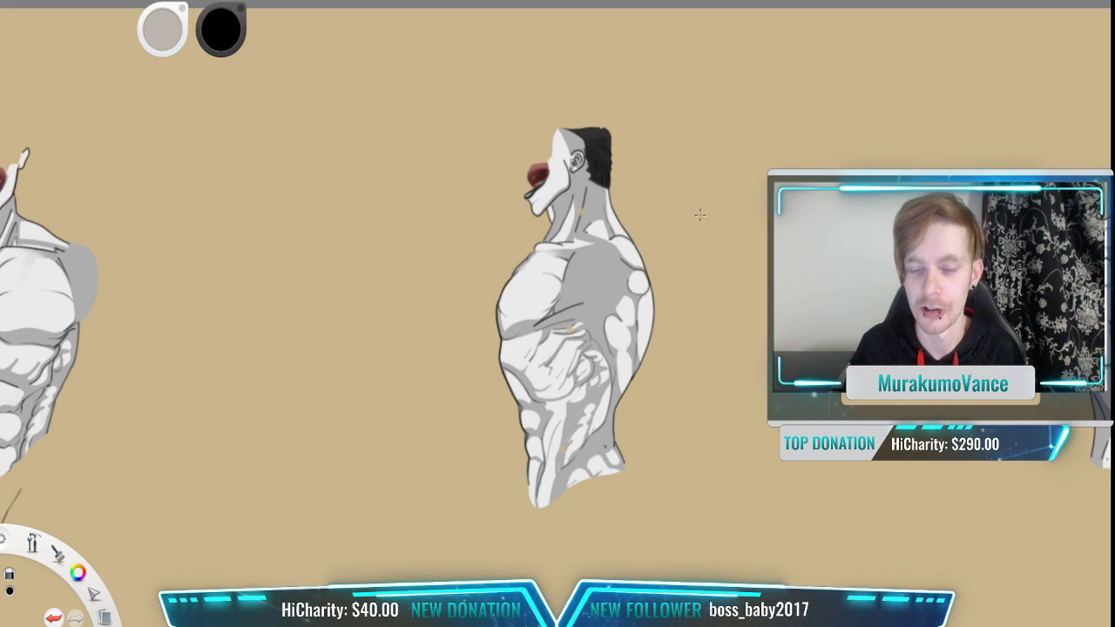
key("ctrl+z")
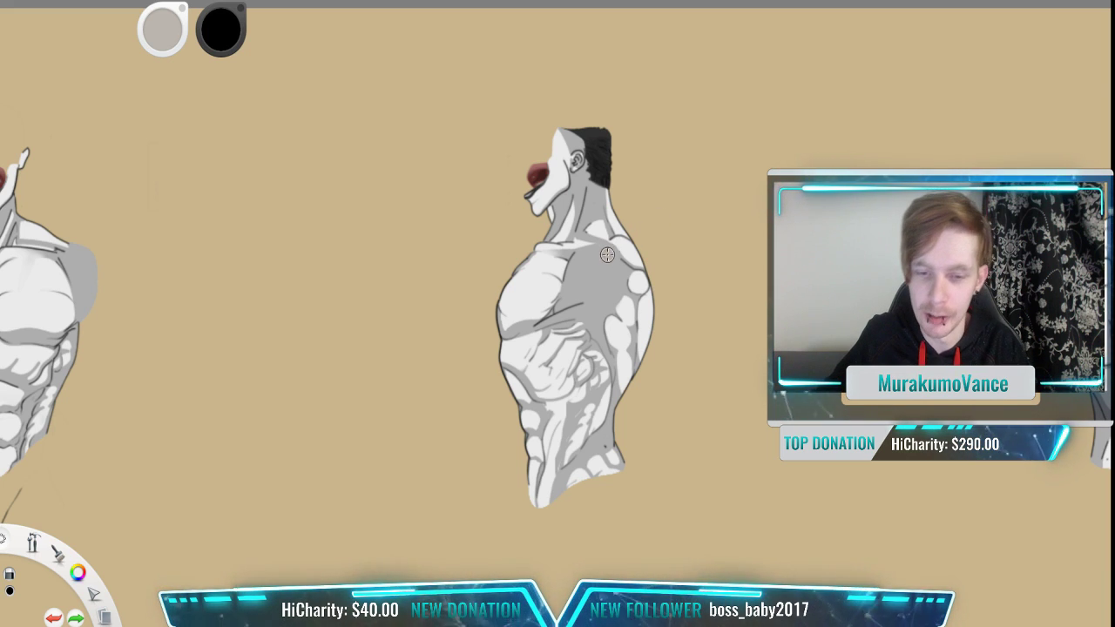
scroll(607, 255, "down", 3)
scroll(607, 256, "up", 2)
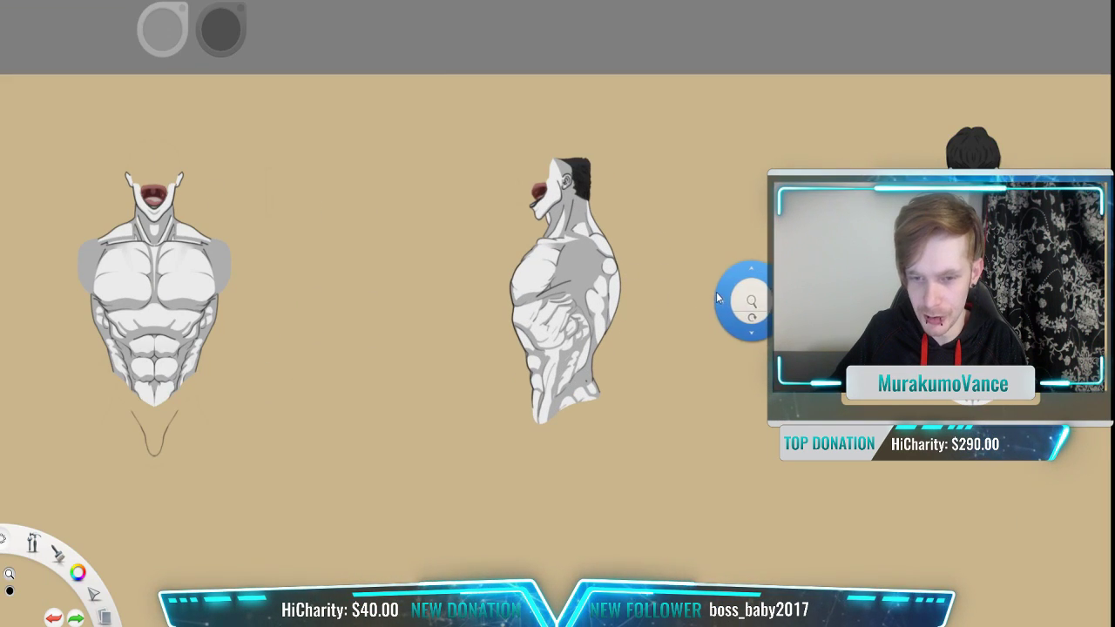
left_click_drag(739, 299, 719, 258)
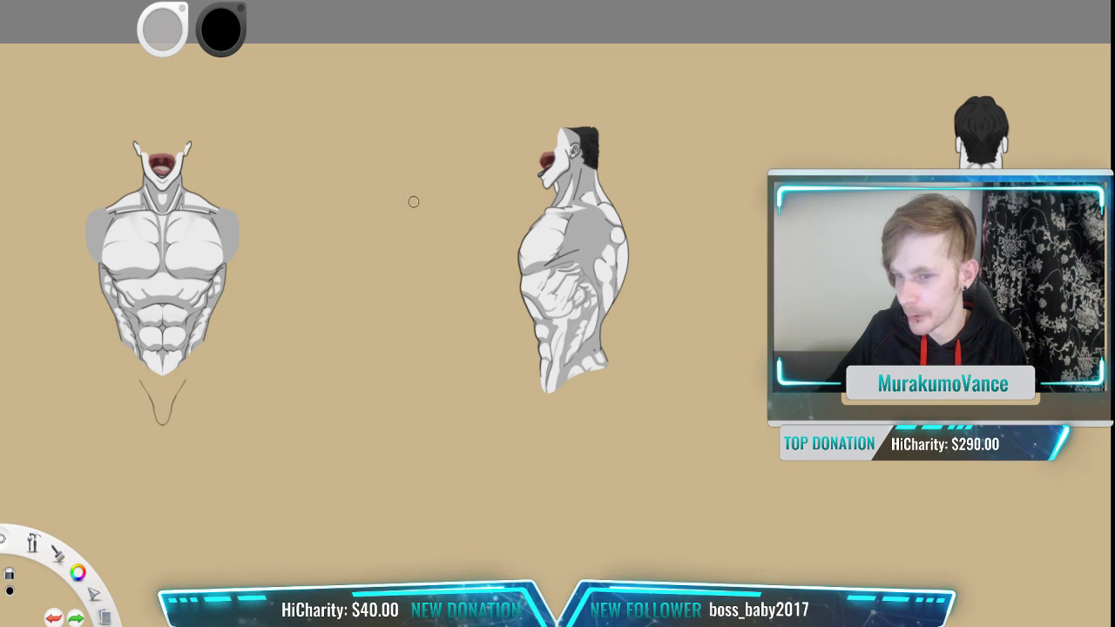
scroll(702, 214, "right", 5)
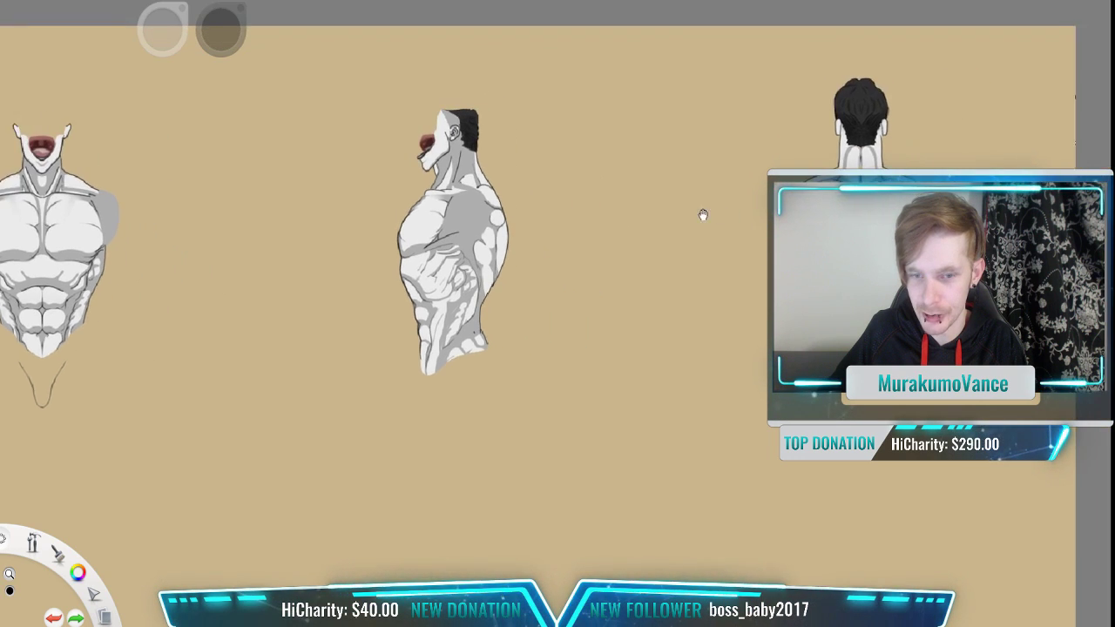
scroll(927, 240, "down", 2)
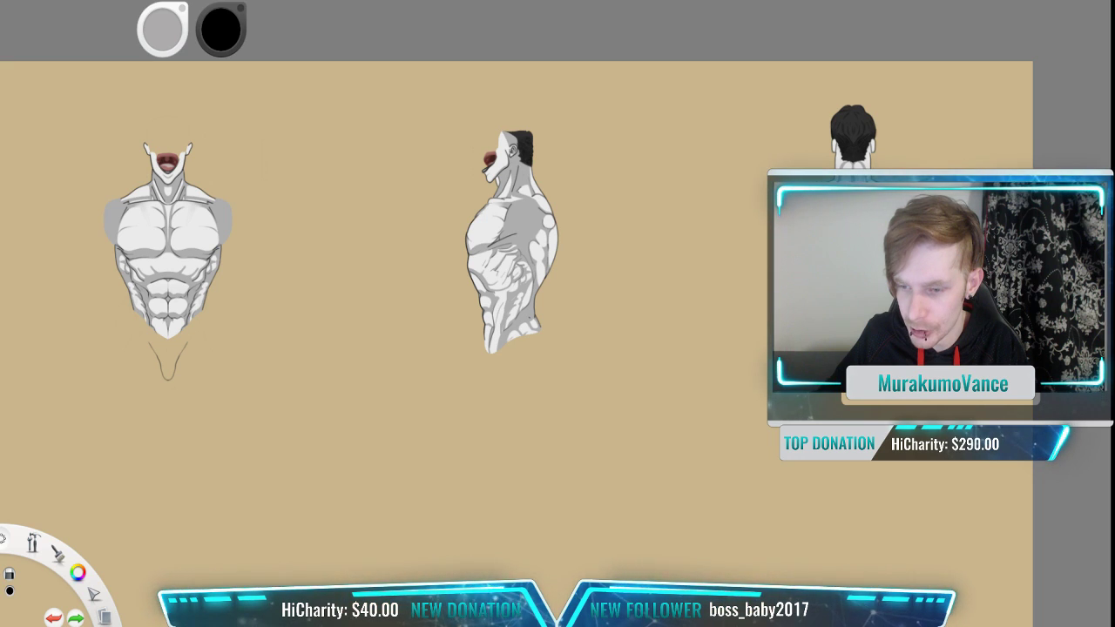
Step: Toggle the body artwork layers off and on to check them against the separate front and side jaw pieces
key("ctrl+v")
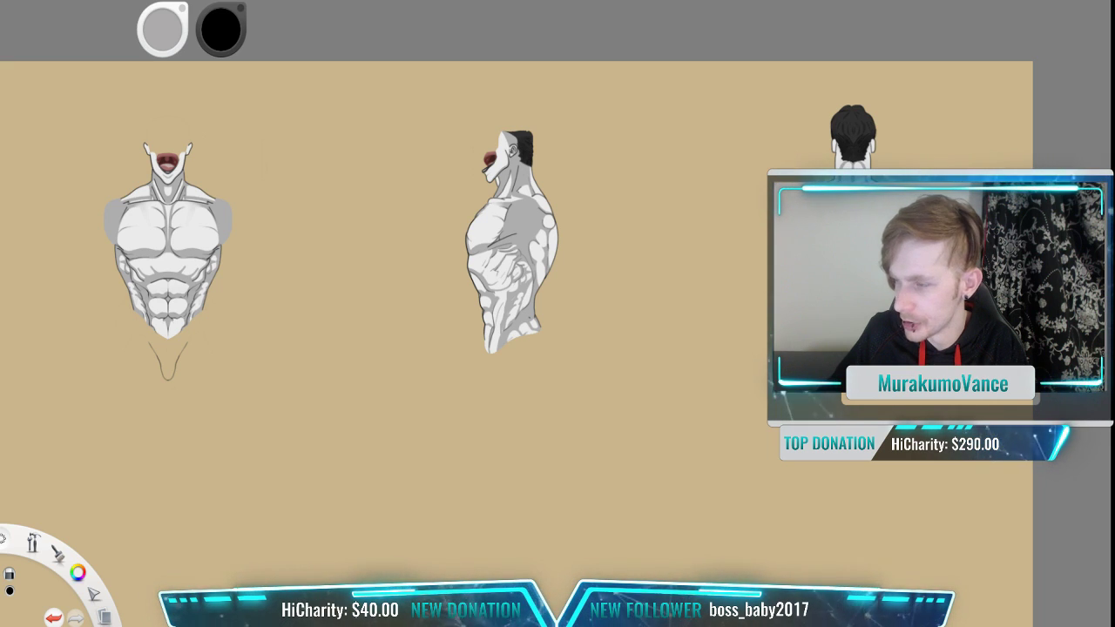
left_click(998, 388)
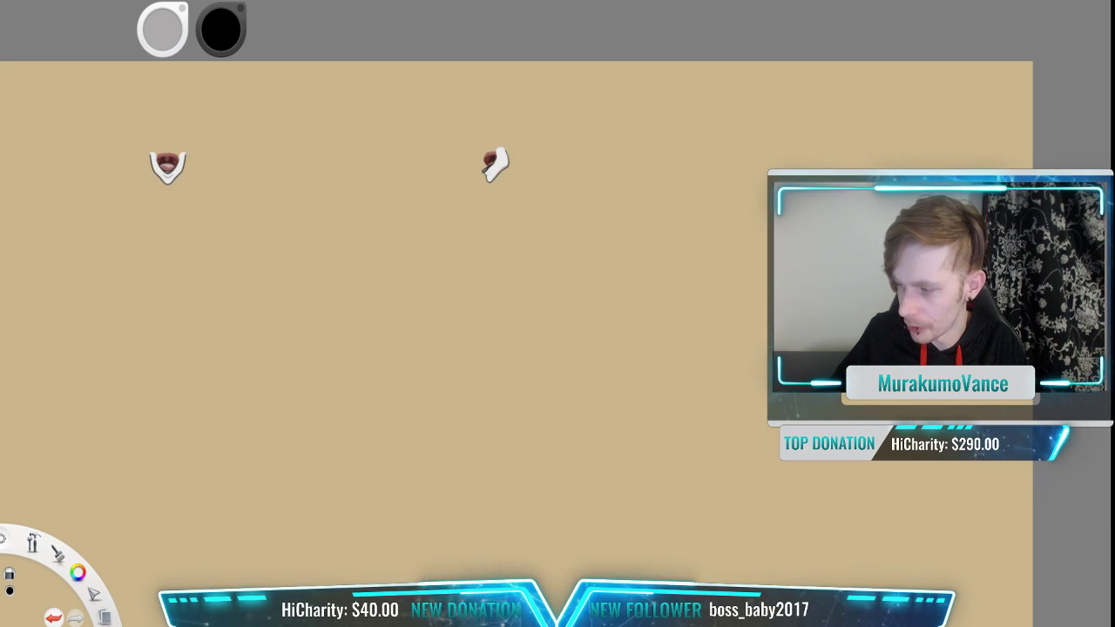
left_click(997, 389)
left_click(997, 388)
left_click(998, 389)
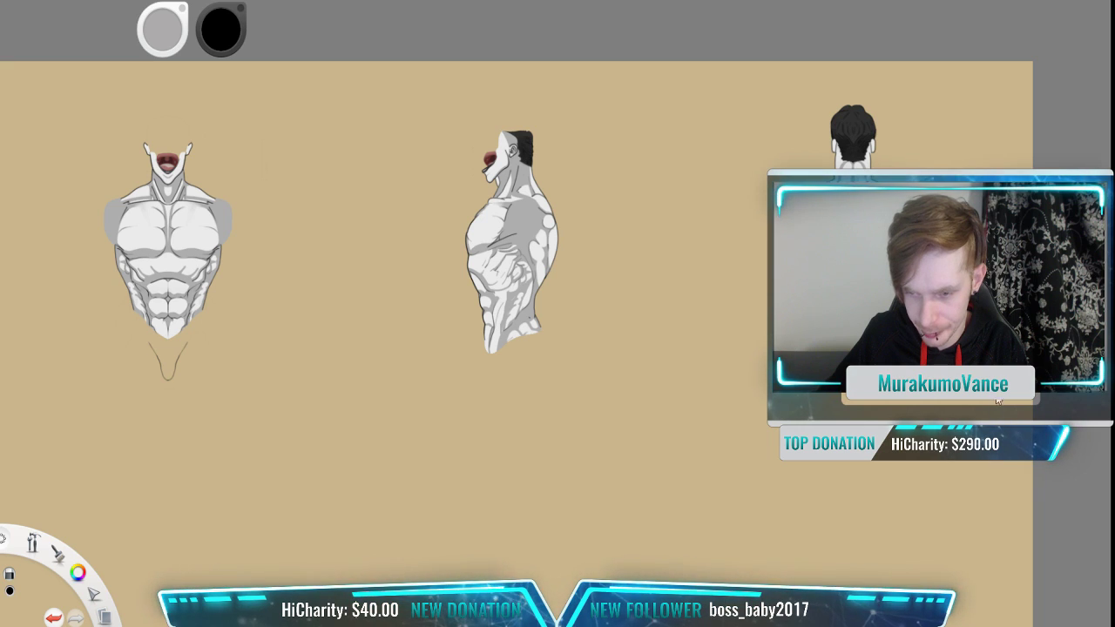
left_click(999, 418)
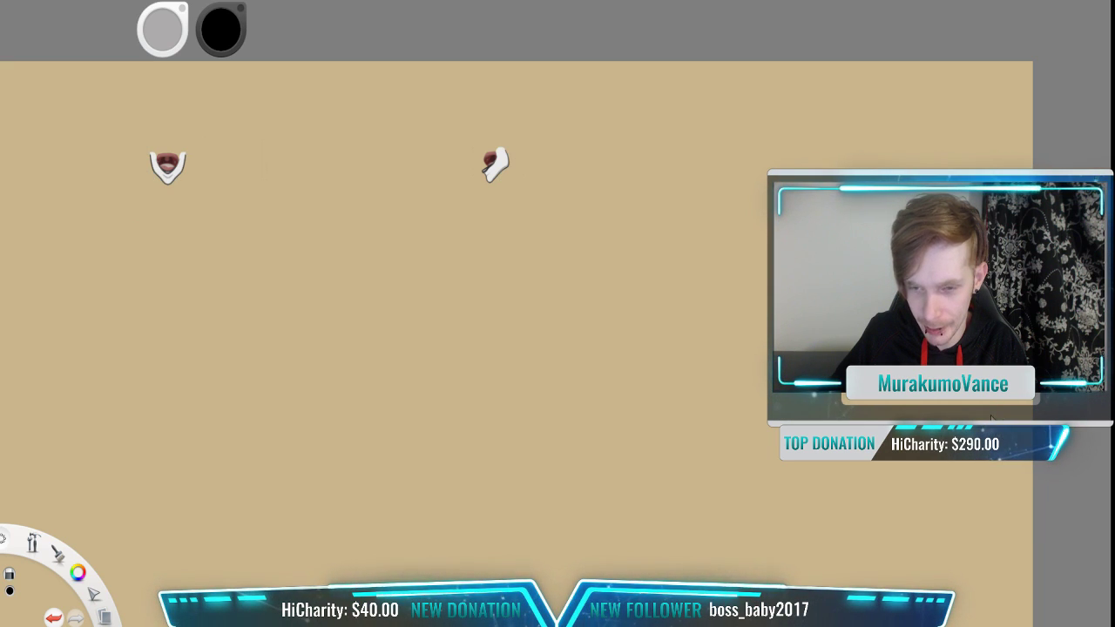
left_click(992, 419)
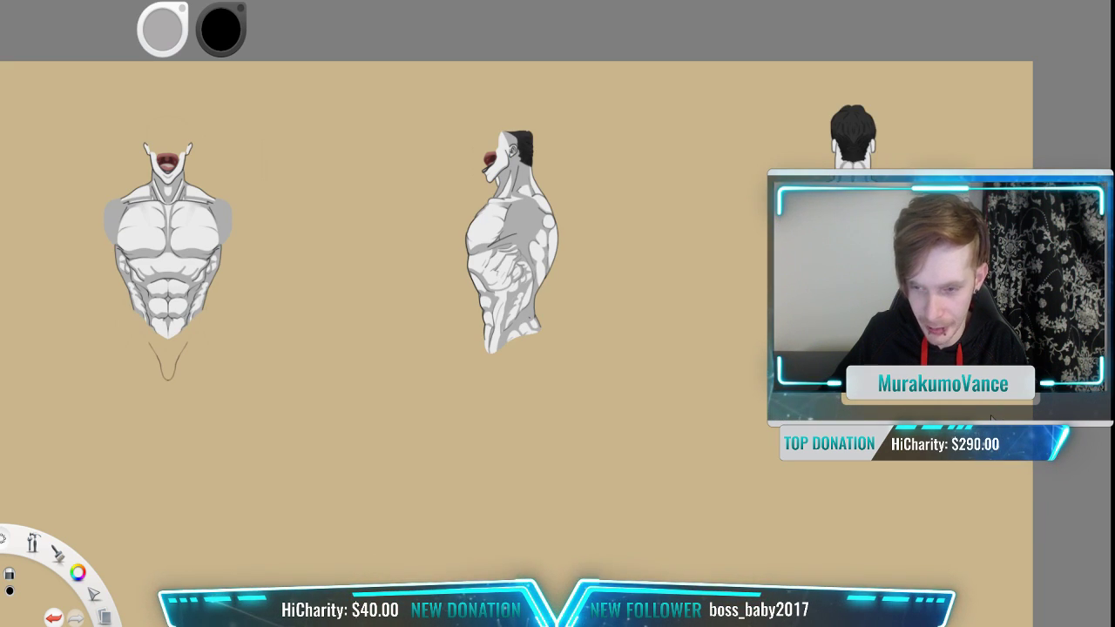
left_click(992, 417)
left_click(991, 415)
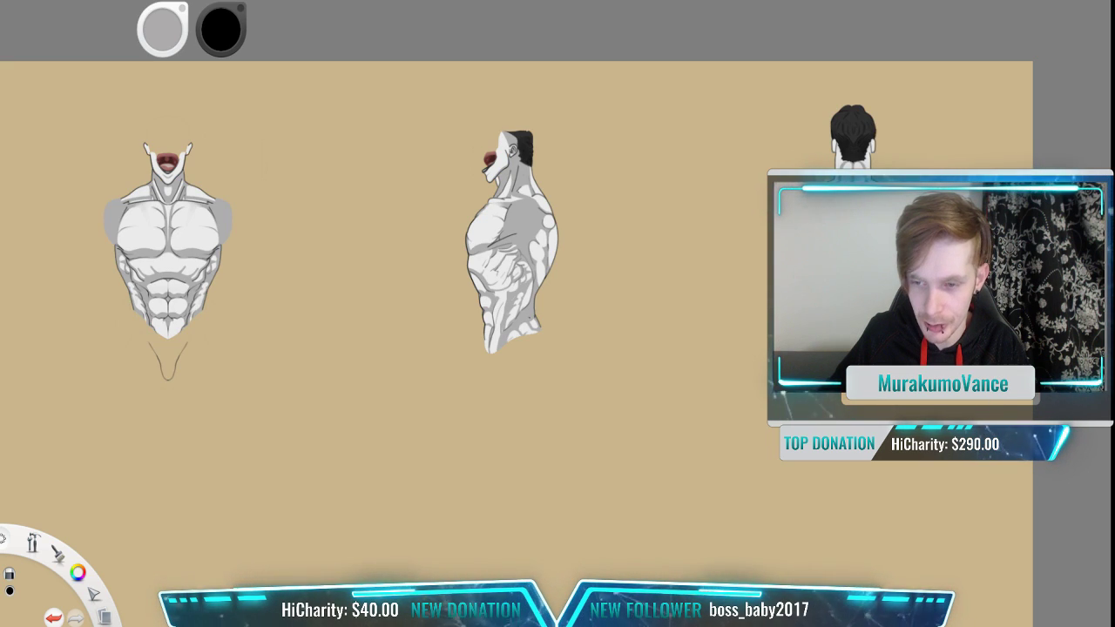
left_click(993, 418)
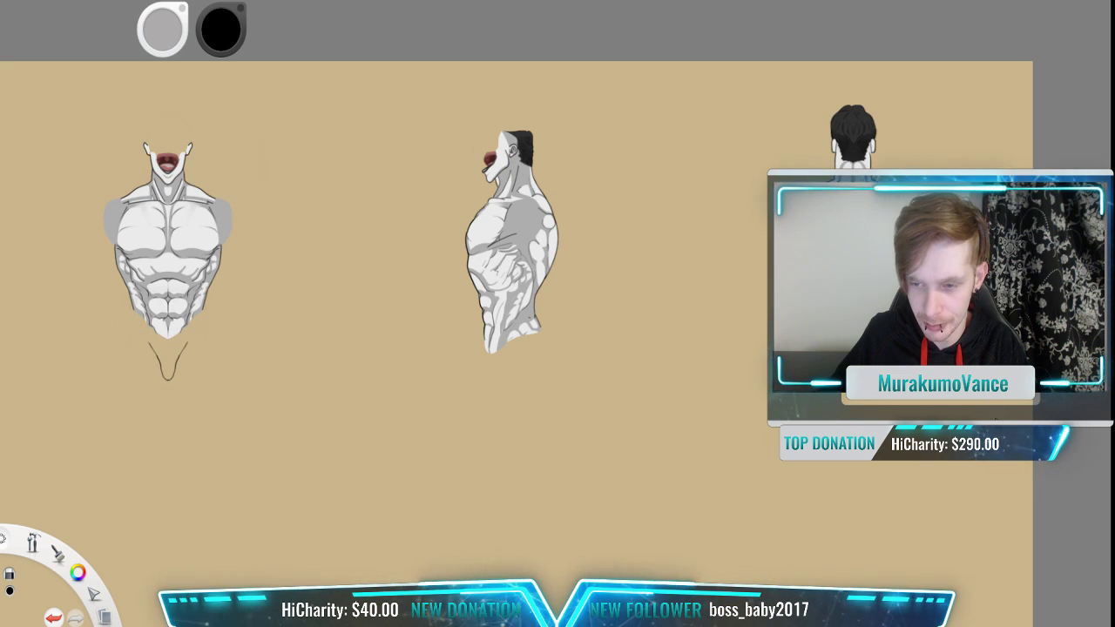
left_click(997, 419)
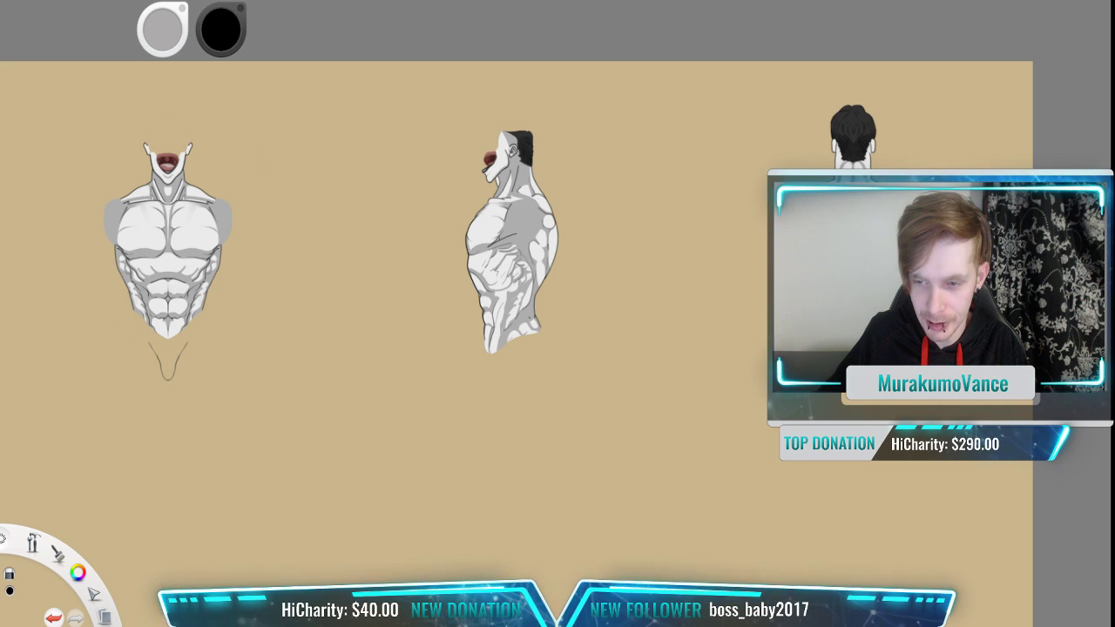
Step: Hide the tan background so the figures sit on a transparent canvas
scroll(601, 213, "down", 1)
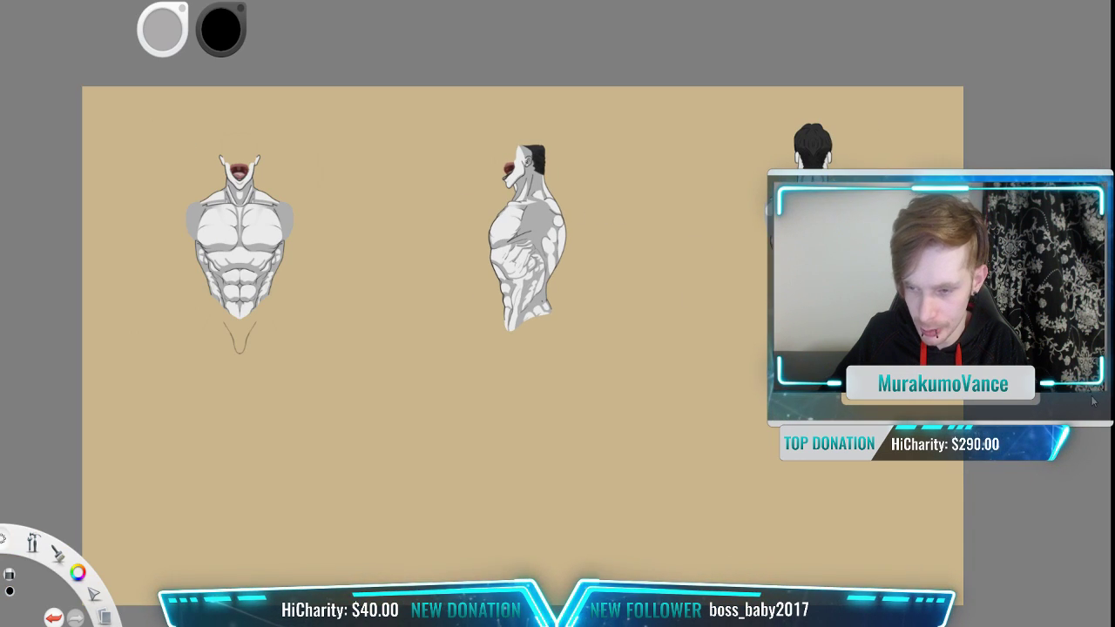
left_click(999, 502)
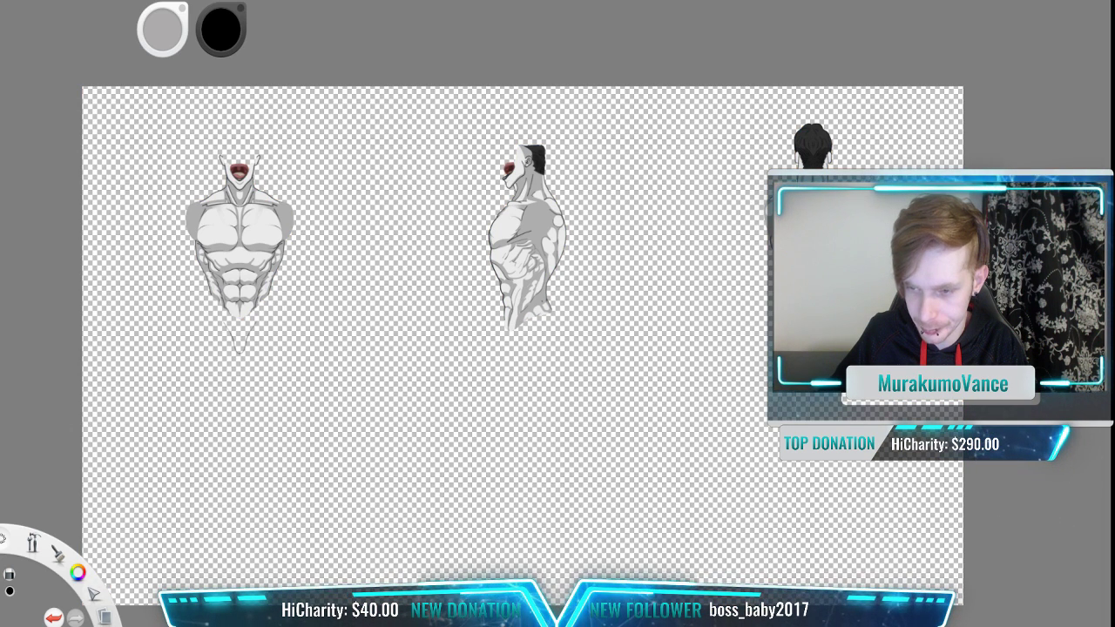
scroll(611, 277, "up", 1)
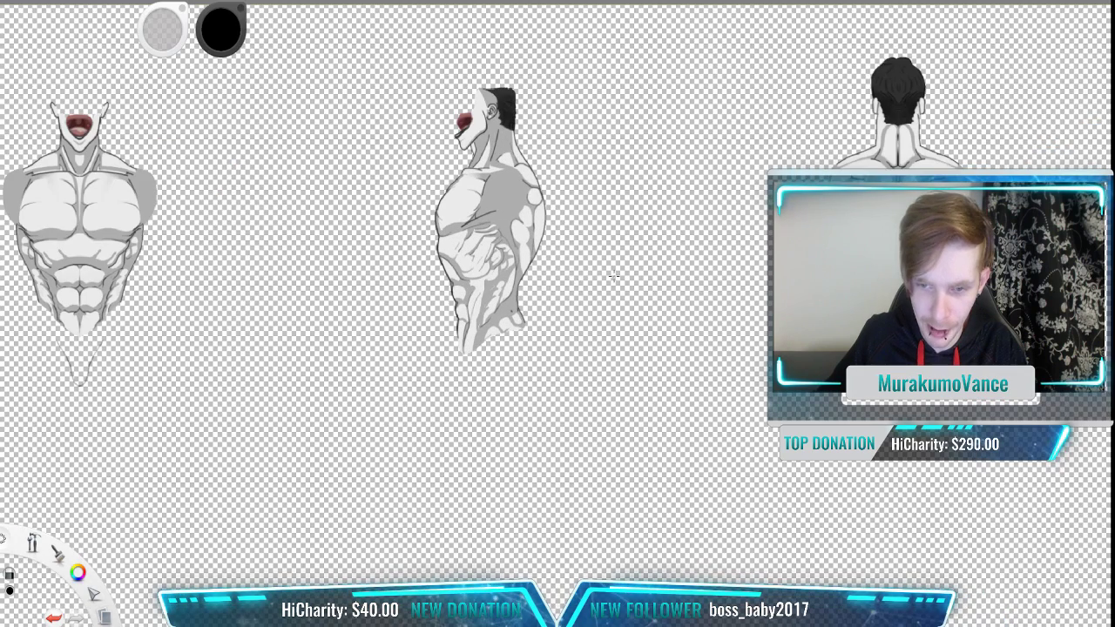
scroll(609, 384, "up", 1)
scroll(579, 327, "up", 1)
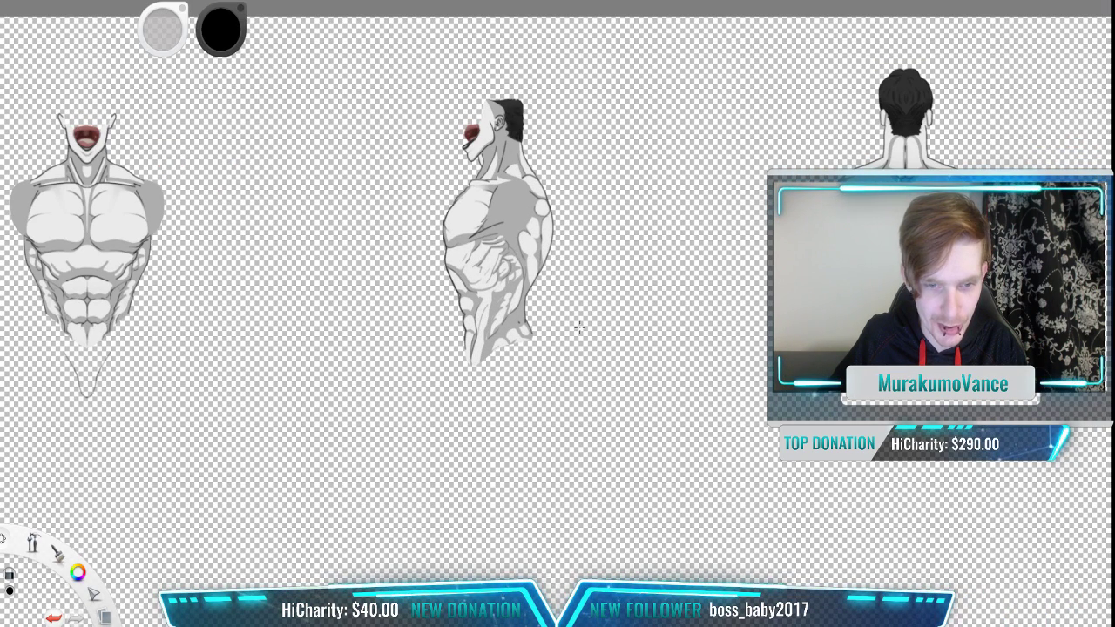
Step: Hide the mouth and jaw pieces on the front and side views
key("space")
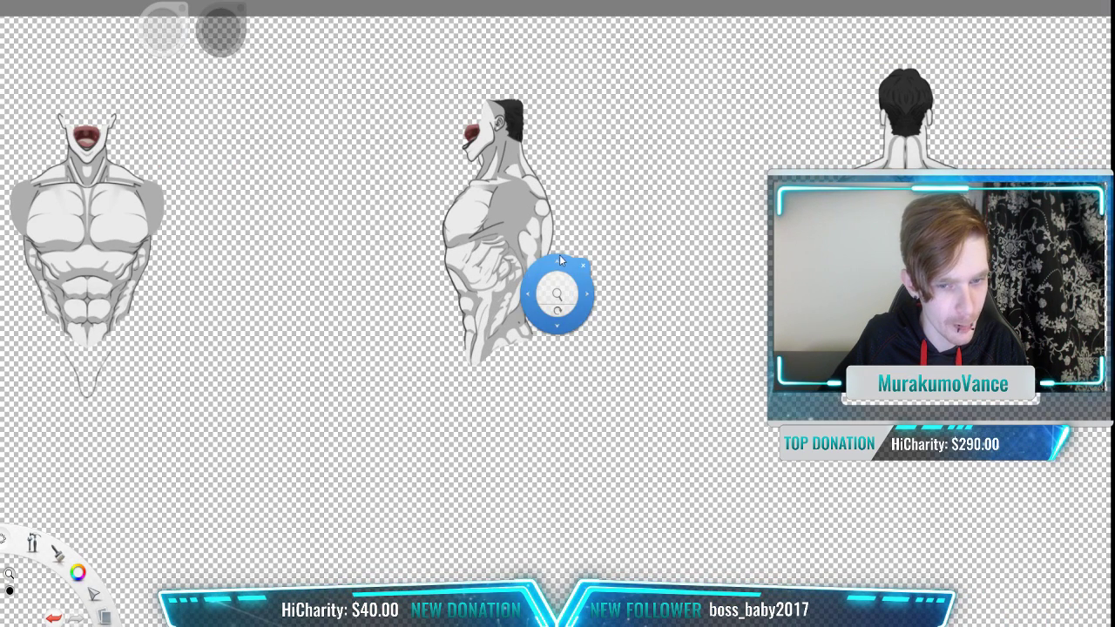
left_click_drag(524, 238, 614, 279)
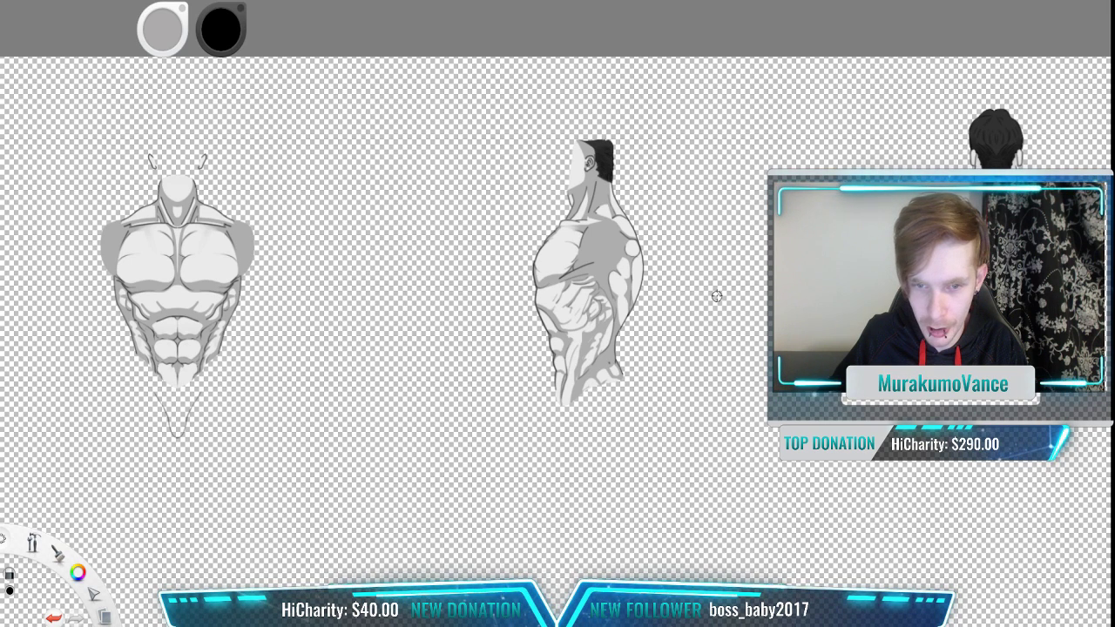
key("space")
left_click_drag(680, 271, 777, 244)
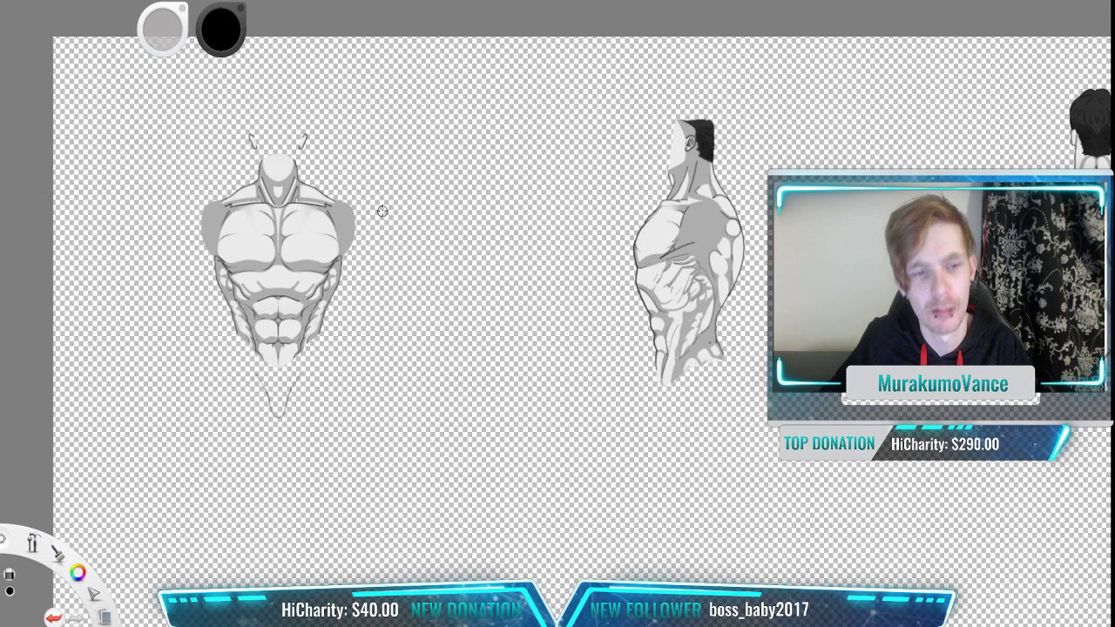
Step: Examine the front torso's neck, collarbones and upper chest up close without the jaw
scroll(382, 211, "up", 2)
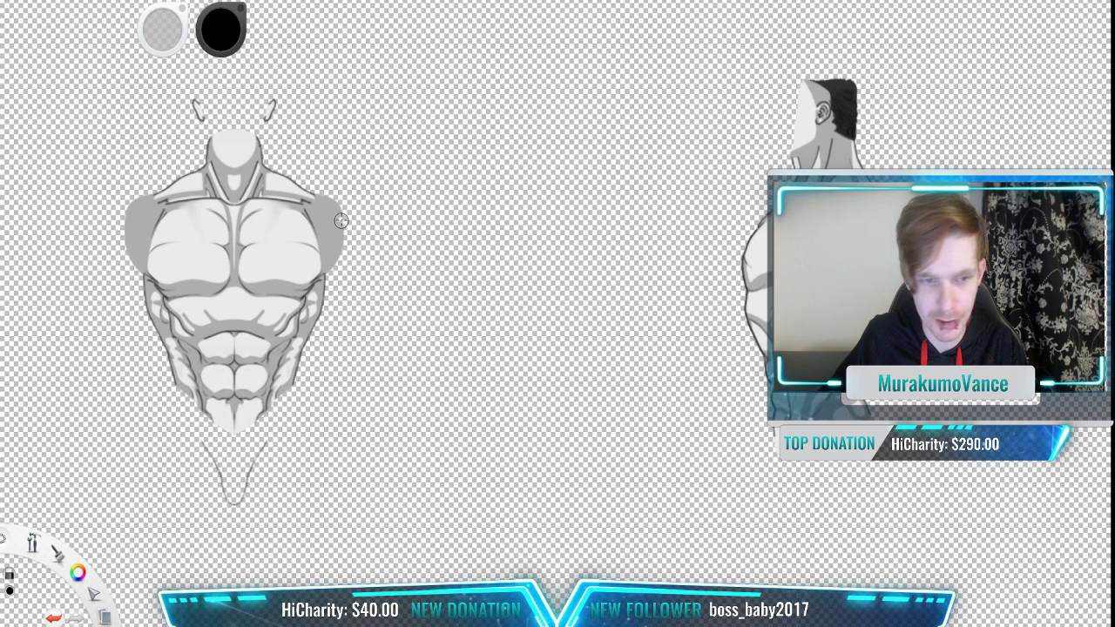
scroll(348, 213, "down", 2)
key("space")
left_click_drag(270, 149, 428, 157)
scroll(61, 172, "up", 2)
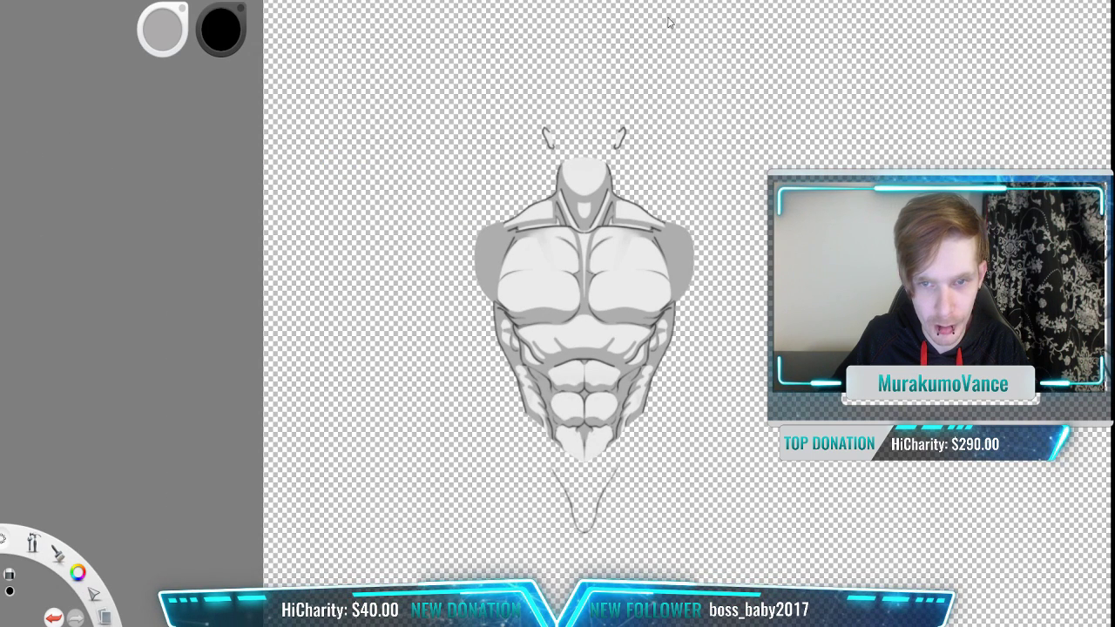
left_click_drag(550, 147, 541, 118)
scroll(614, 137, "up", 2)
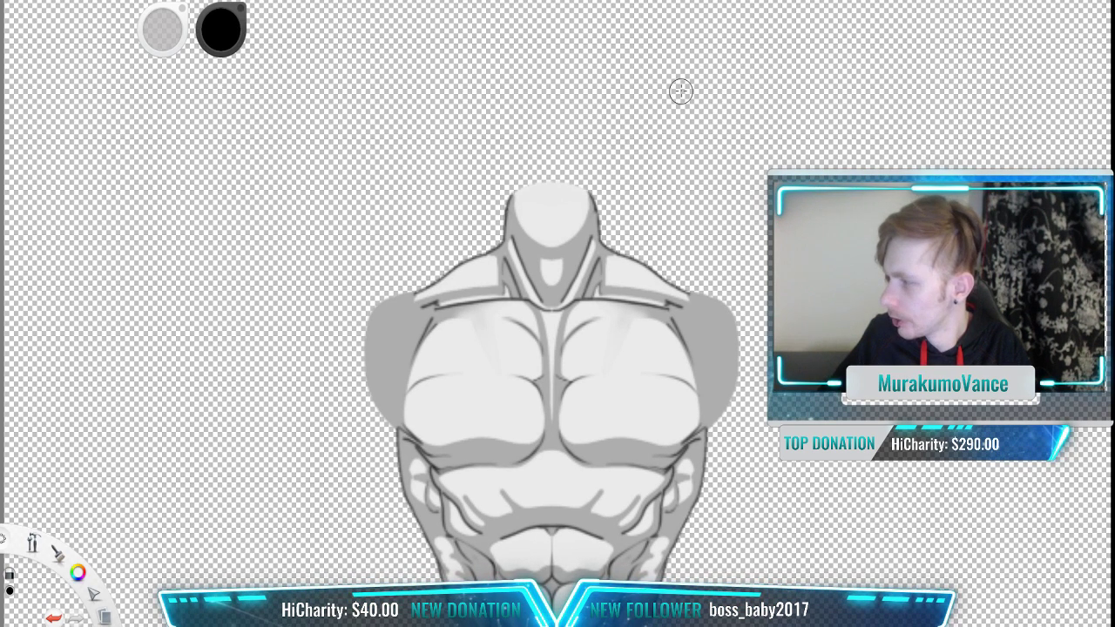
scroll(555, 155, "up", 3)
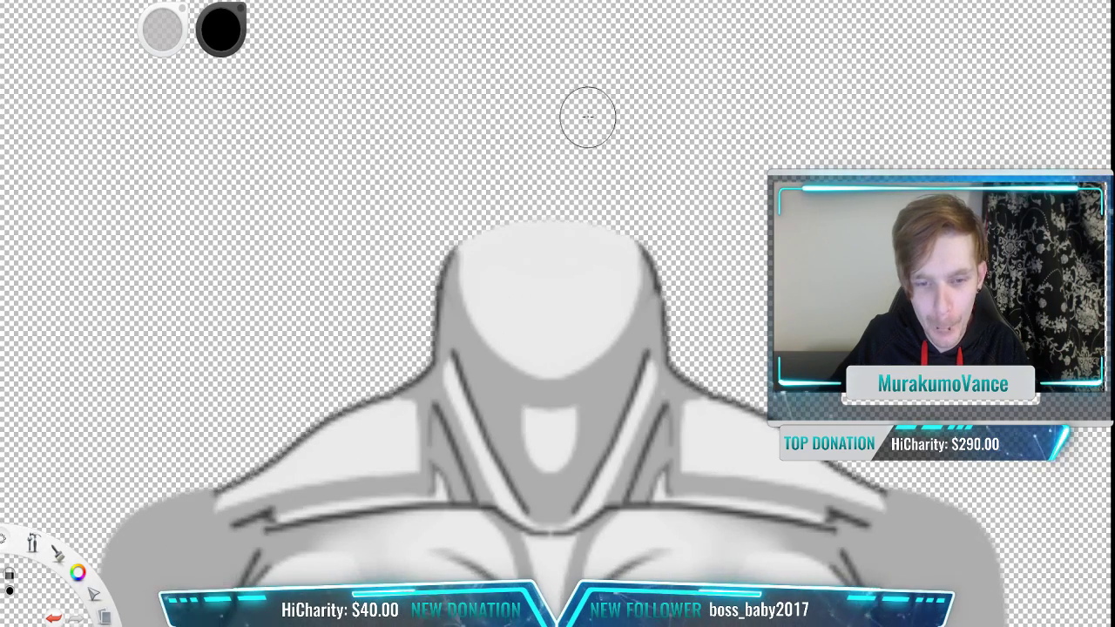
left_click_drag(530, 249, 482, 58)
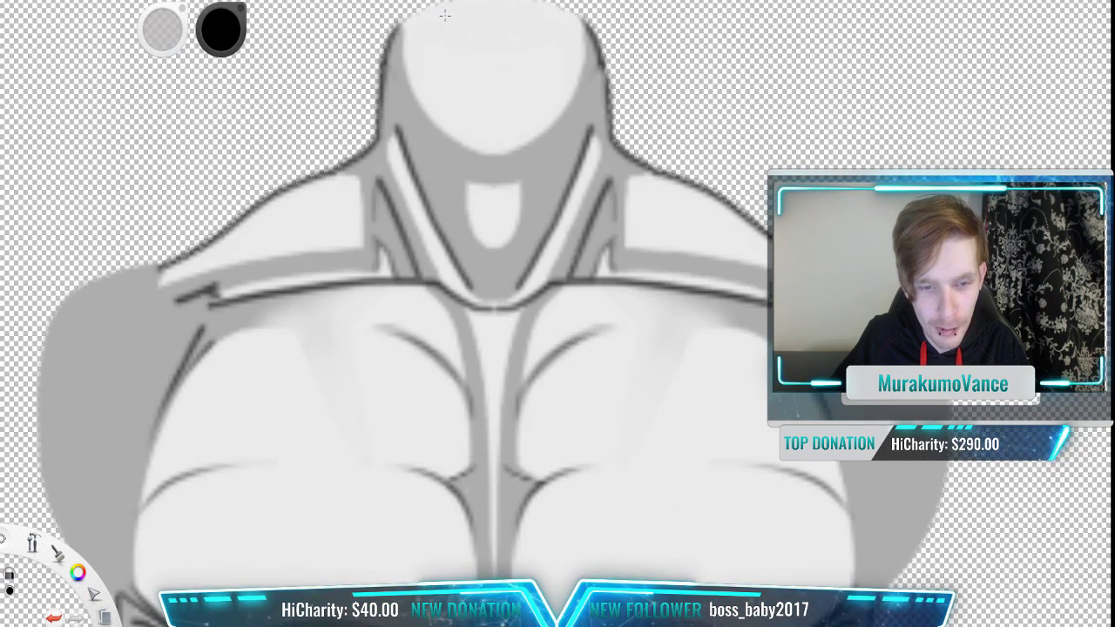
Step: Undo the last brush mark and sample the mid-grey shading from the front torso's shoulder as the brush colour
left_click_drag(541, 190, 515, 182)
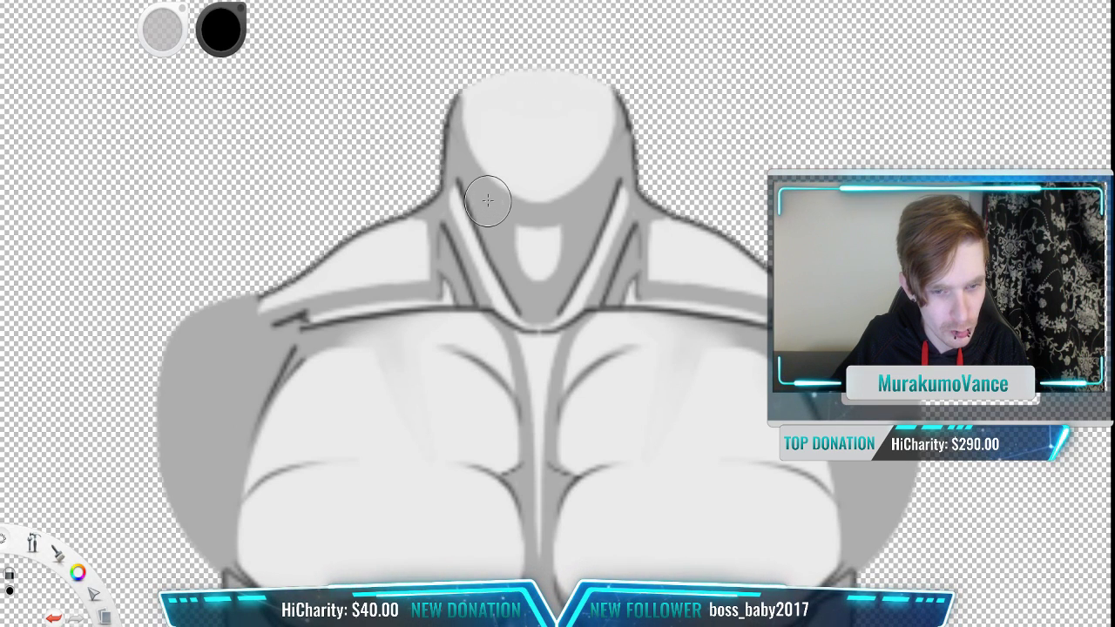
key("ctrl+z")
left_click(222, 34)
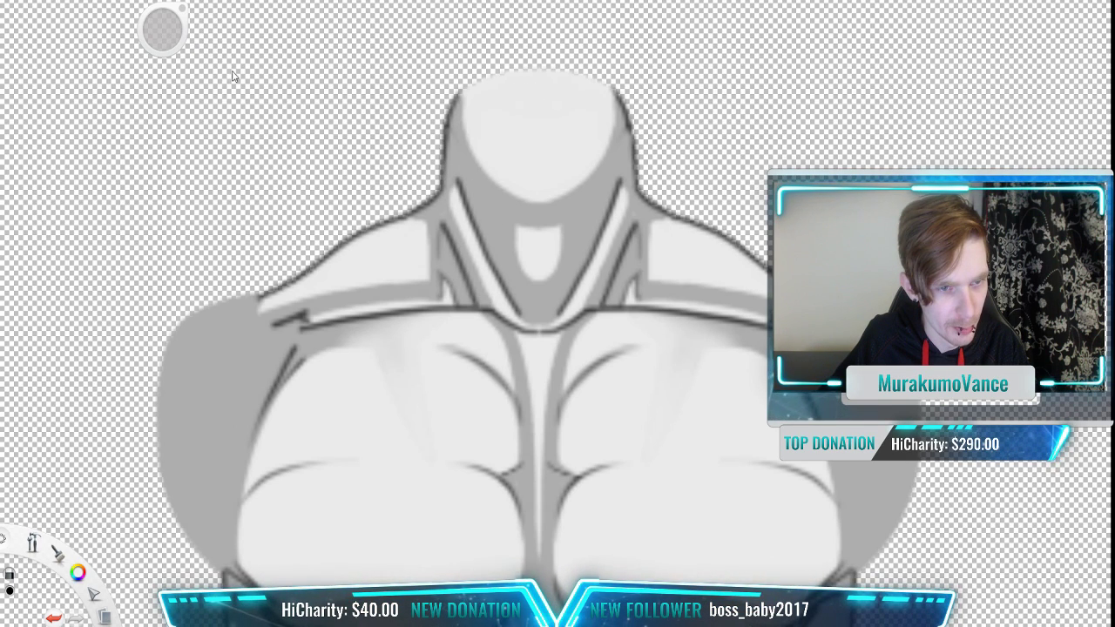
left_click(216, 83)
left_click(252, 321)
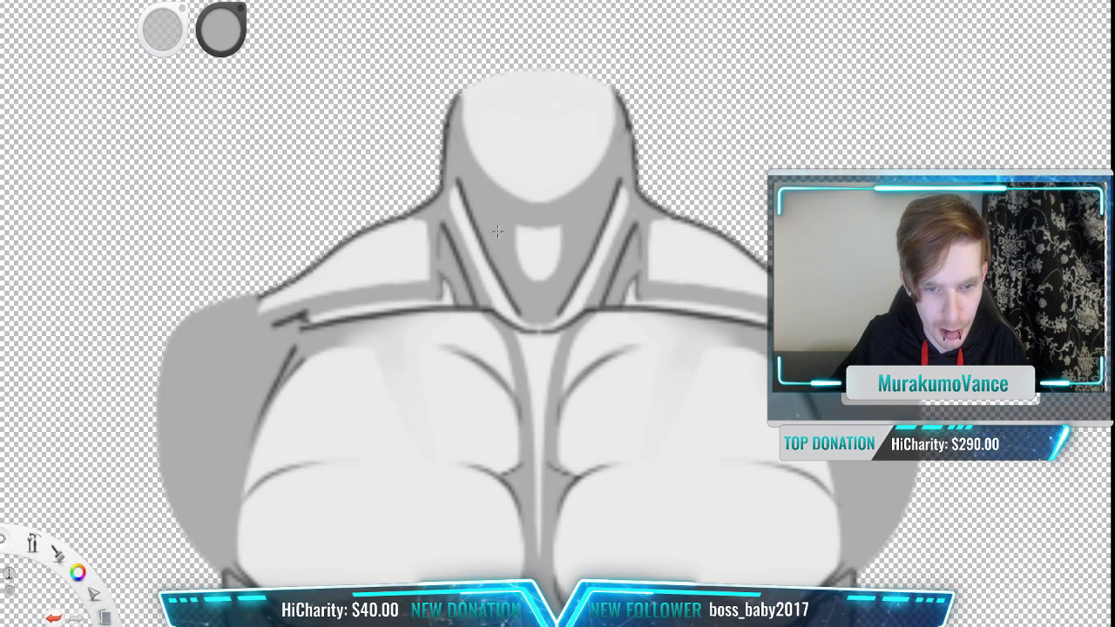
Step: Paint mid-grey over the left neck tendon's lines and highlight and around the base of the throat on the front torso
scroll(501, 229, "up", 1)
scroll(501, 229, "up", 1)
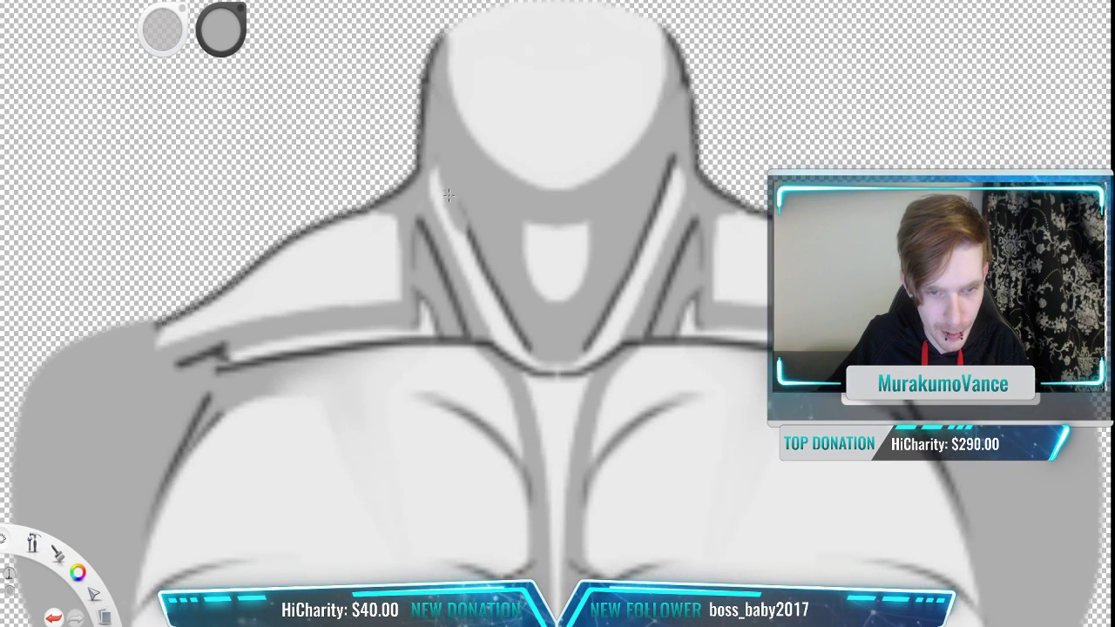
mouse_move(437, 166)
left_mouse_down()
mouse_move(433, 233)
mouse_move(425, 215)
mouse_move(432, 246)
left_mouse_up()
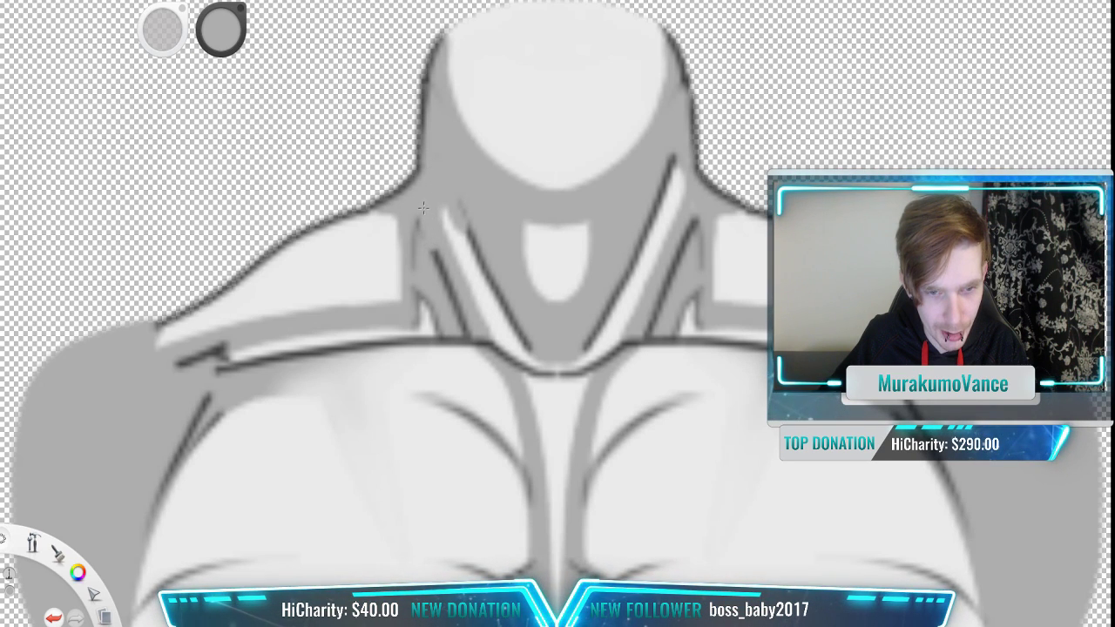
key("ctrl+z")
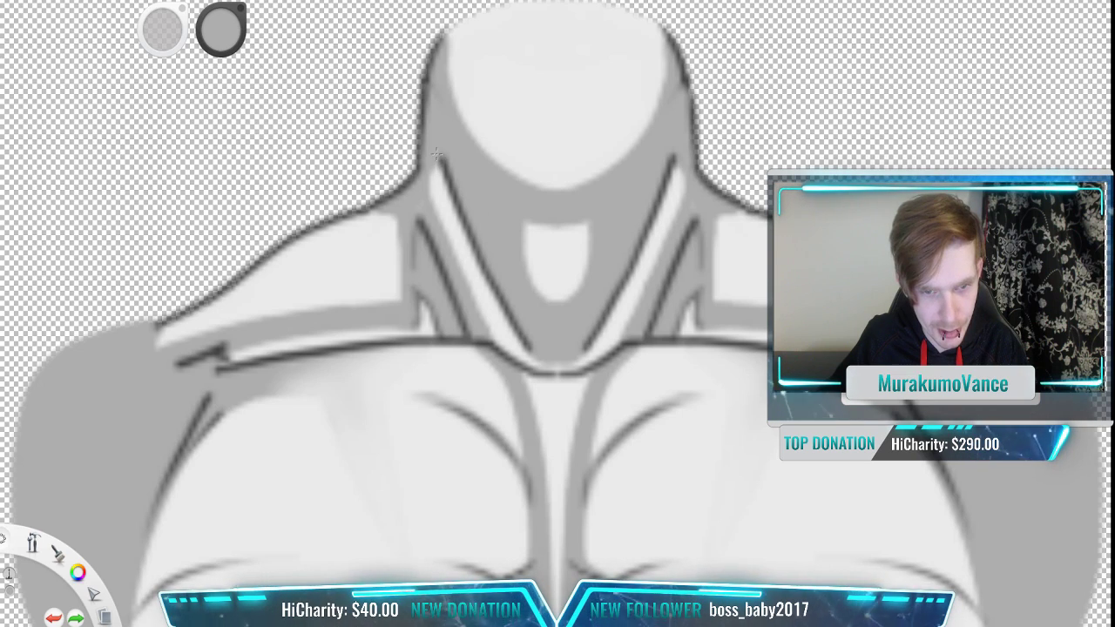
left_click_drag(433, 196, 486, 301)
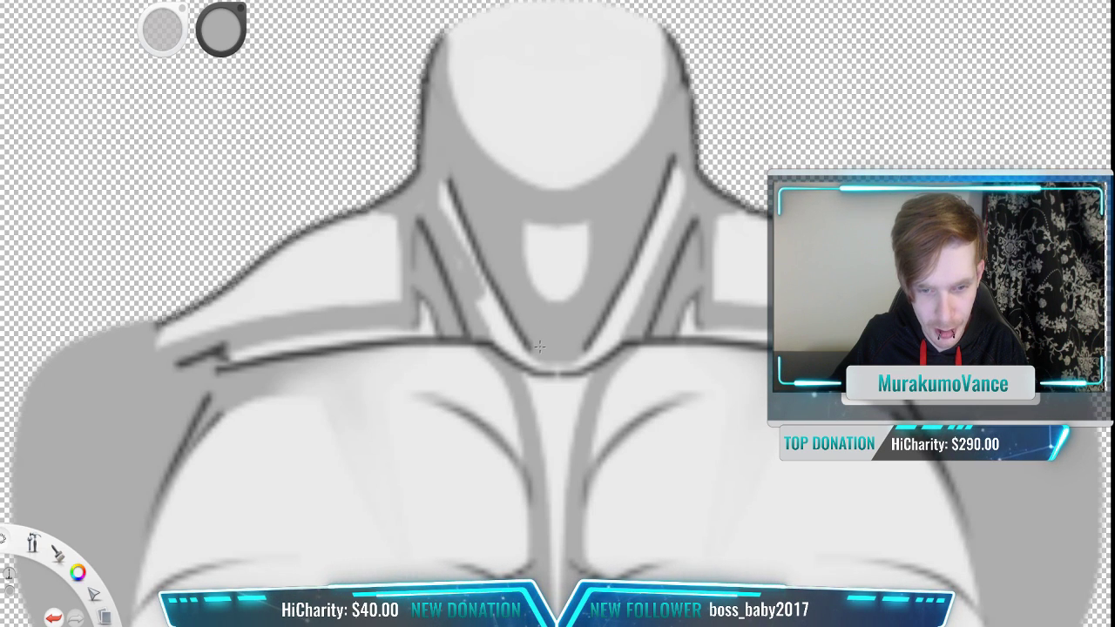
mouse_move(538, 347)
left_mouse_down()
mouse_move(444, 168)
mouse_move(485, 275)
mouse_move(445, 215)
left_mouse_up()
left_click_drag(476, 310, 510, 344)
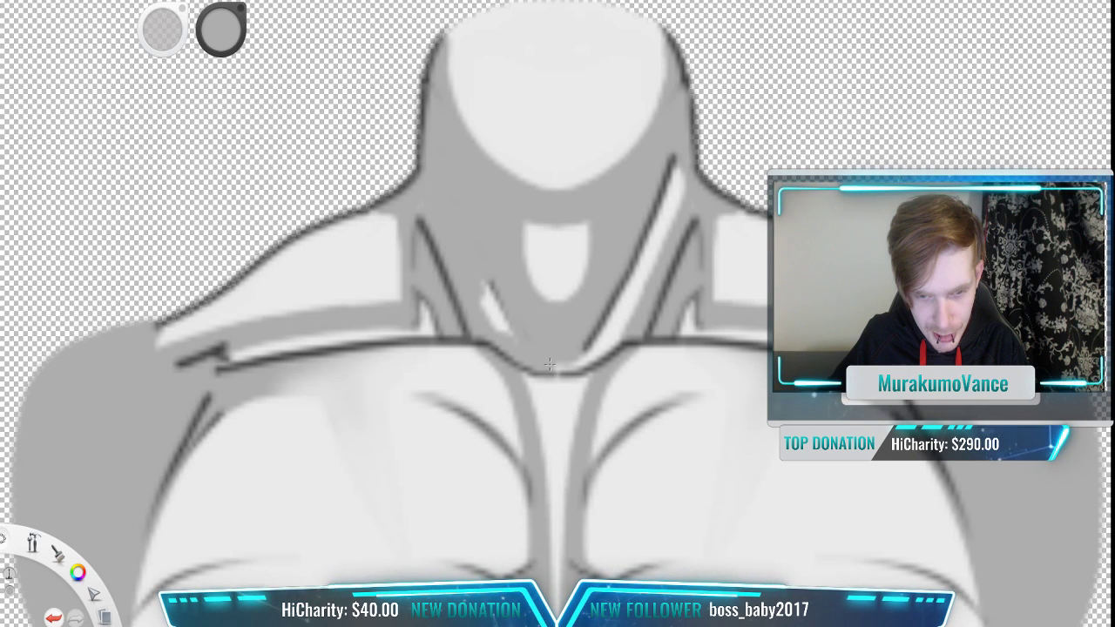
mouse_move(573, 367)
left_mouse_down()
mouse_move(594, 358)
mouse_move(541, 368)
mouse_move(599, 345)
mouse_move(602, 356)
mouse_move(622, 324)
mouse_move(617, 316)
mouse_move(599, 329)
mouse_move(606, 309)
left_mouse_up()
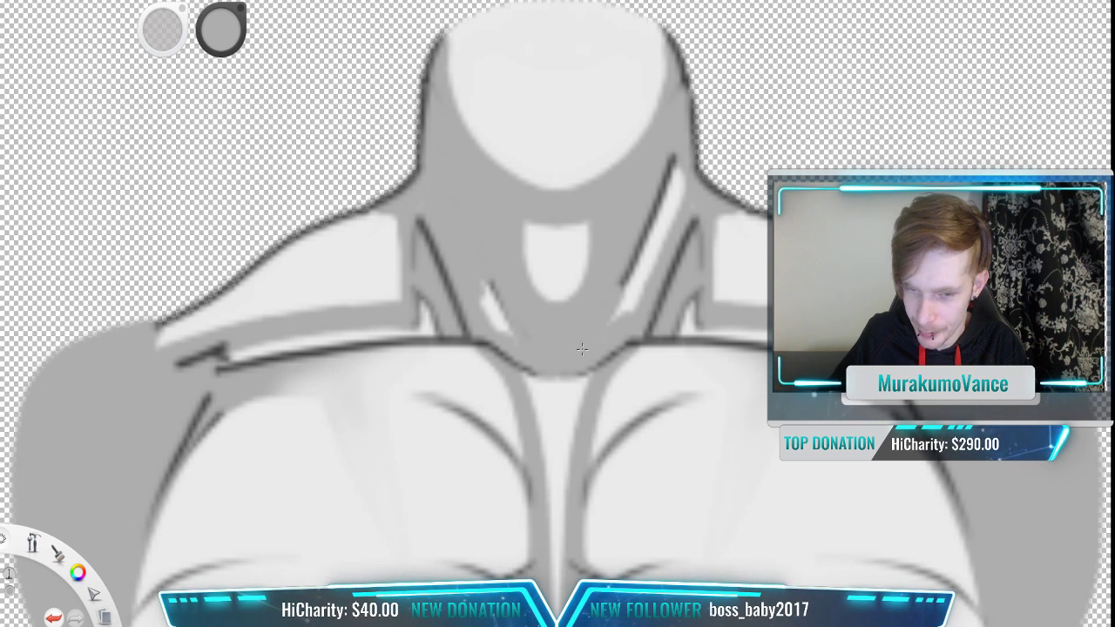
left_click_drag(510, 335, 494, 288)
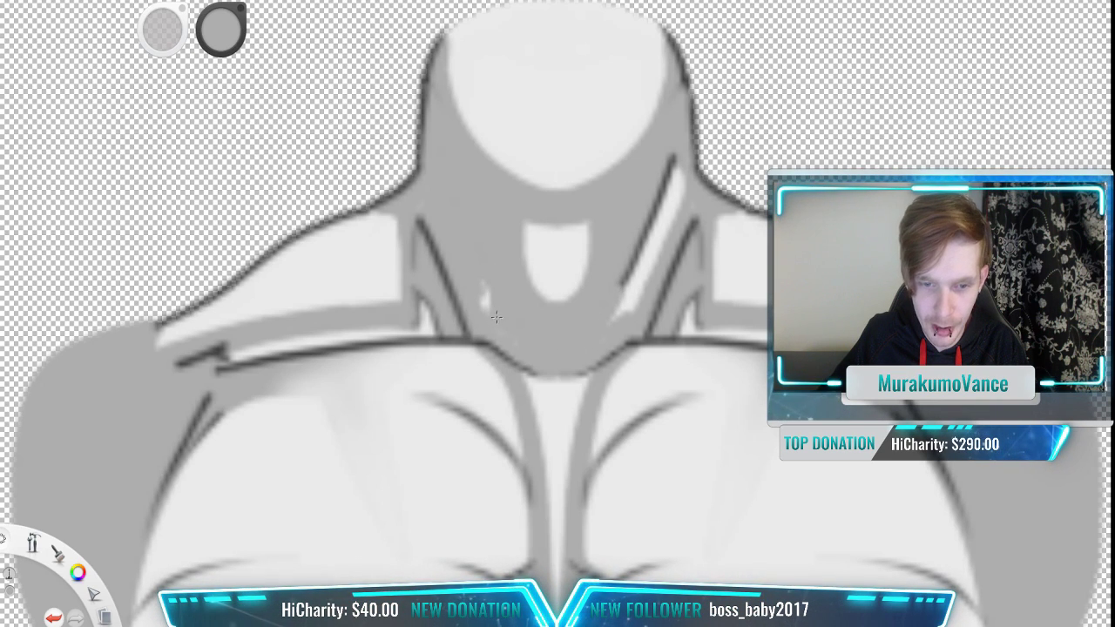
left_click_drag(485, 320, 481, 282)
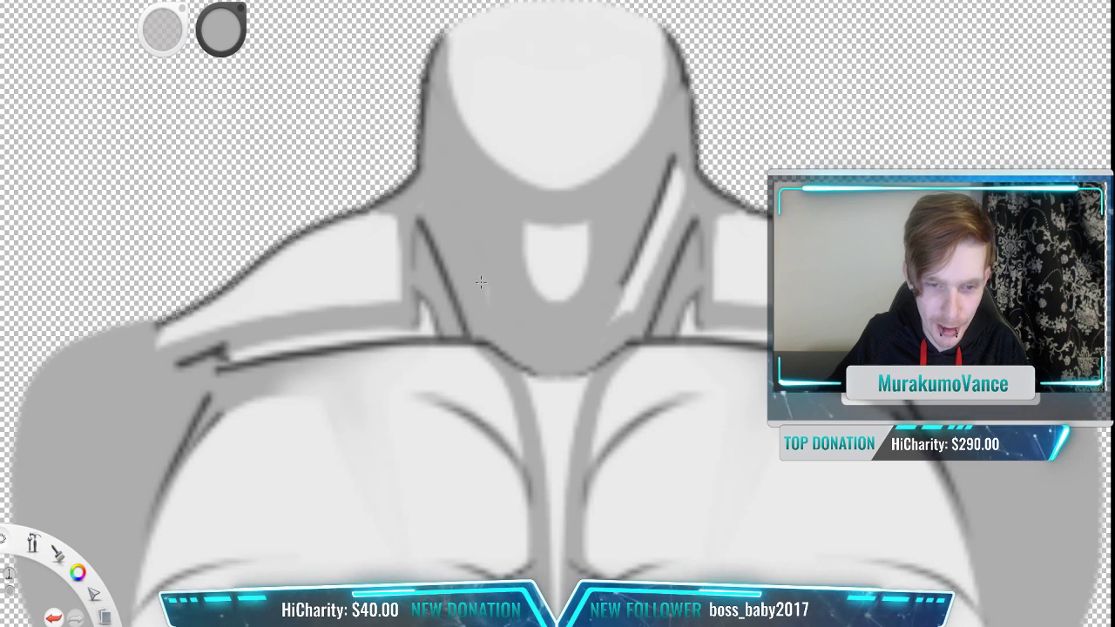
Step: Paint mid-grey over the right neck tendon's lines and highlight and the light patch in the middle of the throat
key("space")
left_click_drag(608, 210, 523, 275)
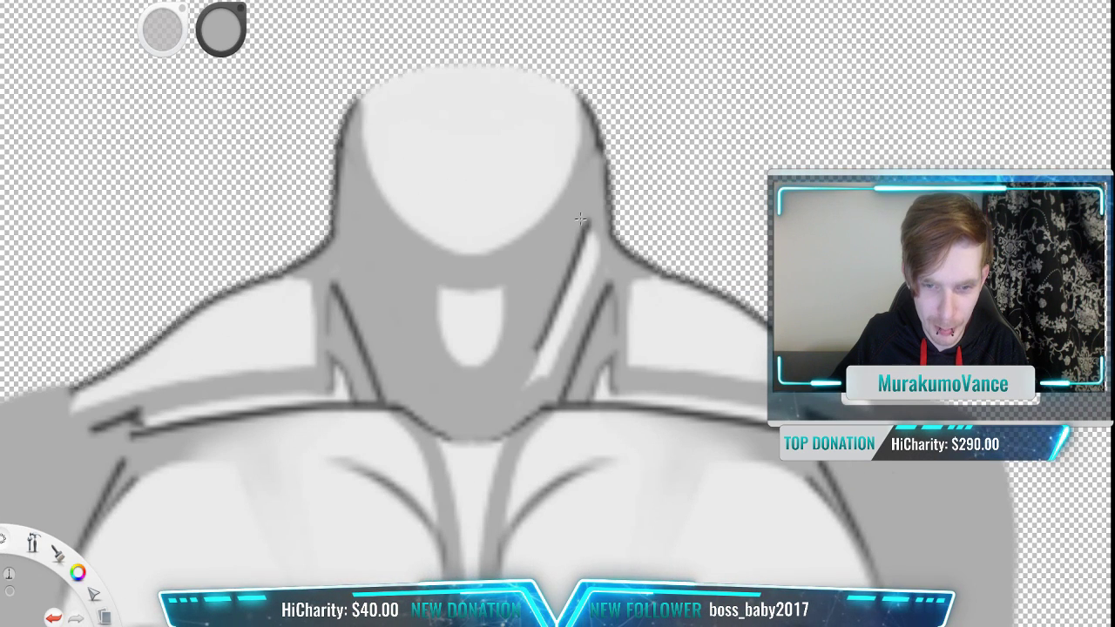
mouse_move(583, 230)
left_mouse_down()
mouse_move(595, 254)
mouse_move(580, 200)
mouse_move(598, 279)
mouse_move(576, 237)
mouse_move(582, 270)
mouse_move(576, 219)
mouse_move(586, 292)
mouse_move(547, 378)
mouse_move(523, 387)
mouse_move(546, 322)
mouse_move(531, 388)
mouse_move(547, 367)
mouse_move(565, 266)
mouse_move(544, 335)
mouse_move(578, 256)
left_mouse_up()
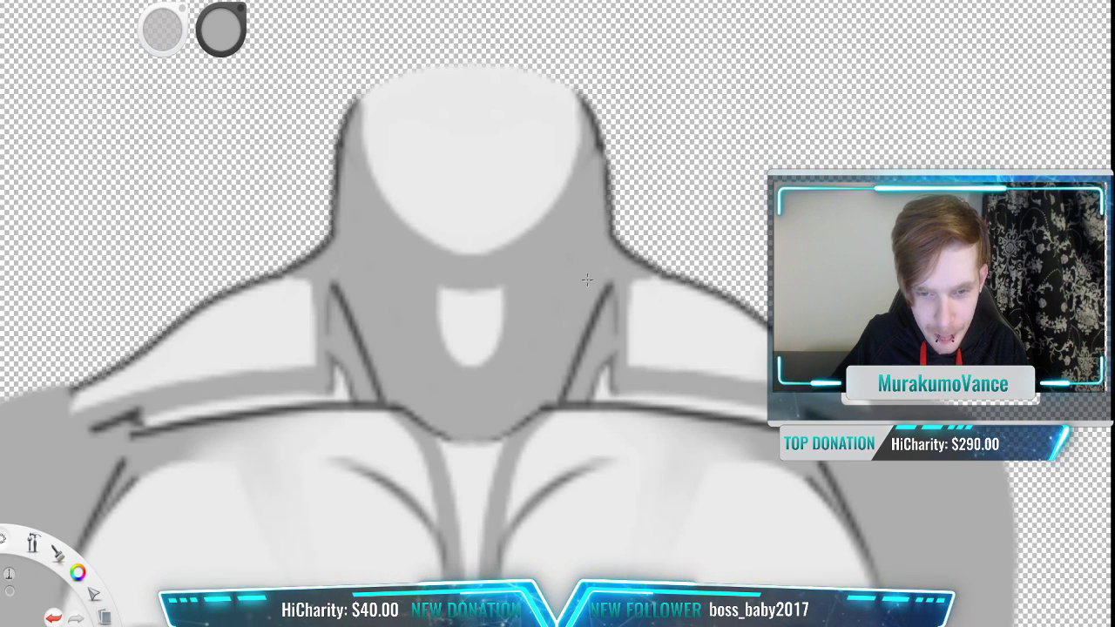
mouse_move(502, 305)
left_mouse_down()
mouse_move(440, 322)
mouse_move(437, 355)
mouse_move(435, 297)
mouse_move(449, 311)
mouse_move(454, 366)
mouse_move(479, 297)
mouse_move(480, 379)
mouse_move(464, 301)
mouse_move(466, 366)
mouse_move(496, 301)
mouse_move(498, 356)
left_mouse_up()
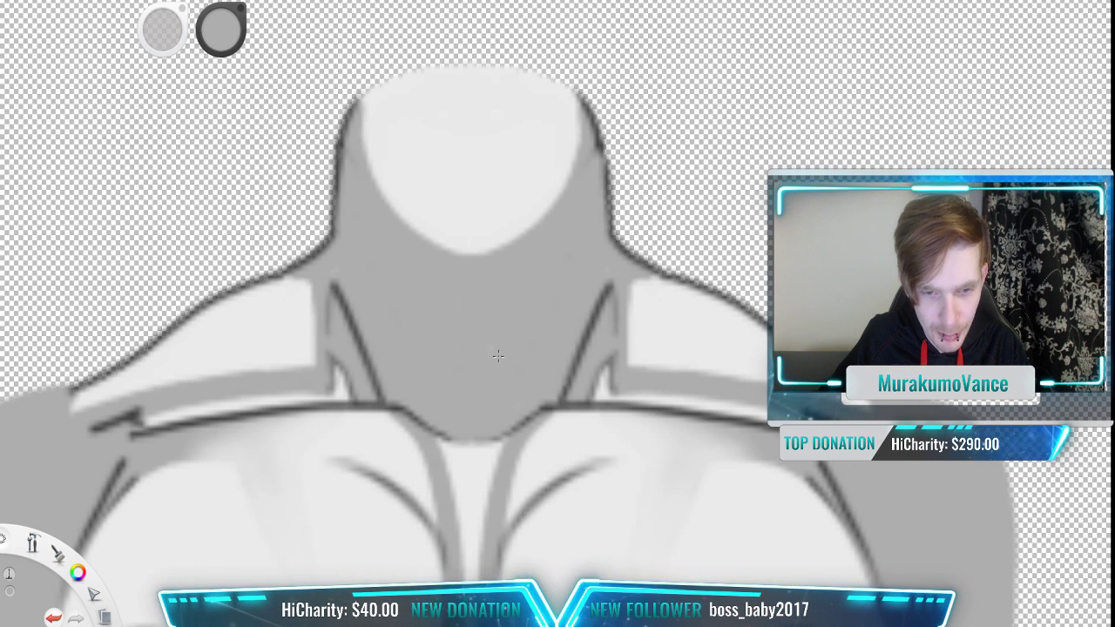
Step: Edge the top of the neck with mid-grey and fill the enclosed light area with the same grey
key("space")
left_click_drag(499, 126, 493, 202)
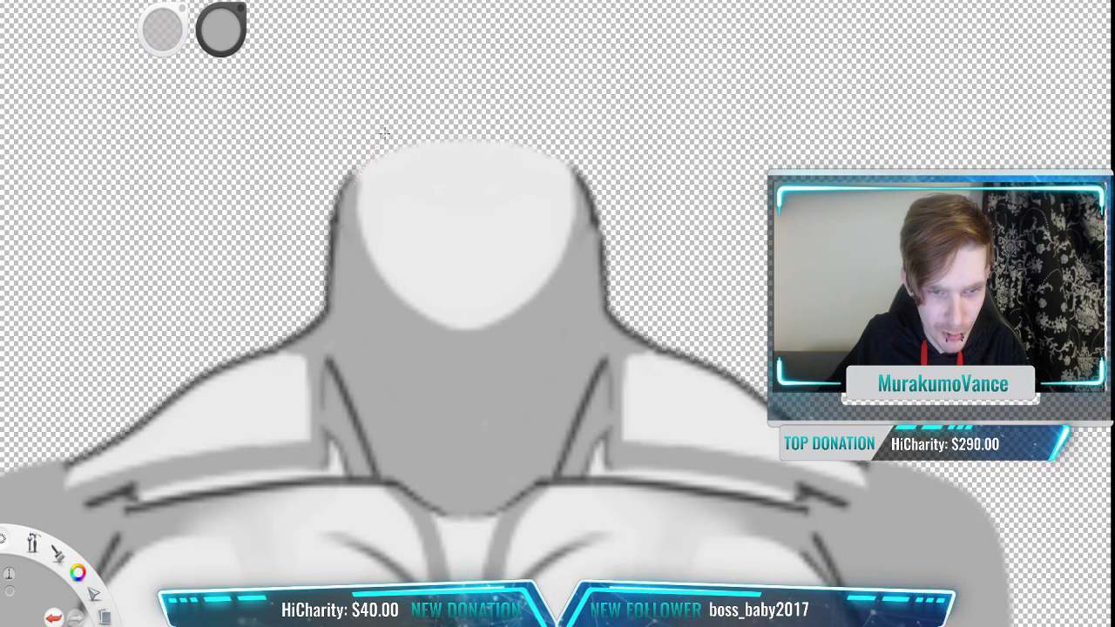
mouse_move(399, 131)
left_mouse_down()
mouse_move(510, 139)
mouse_move(589, 167)
mouse_move(613, 201)
mouse_move(592, 298)
left_mouse_up()
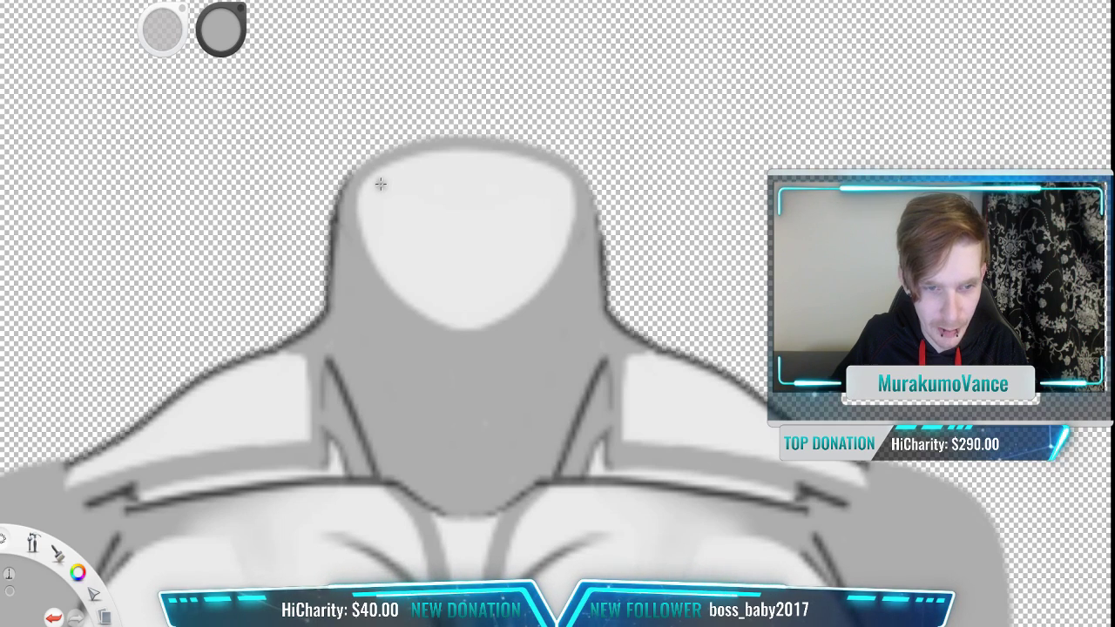
left_click(486, 243)
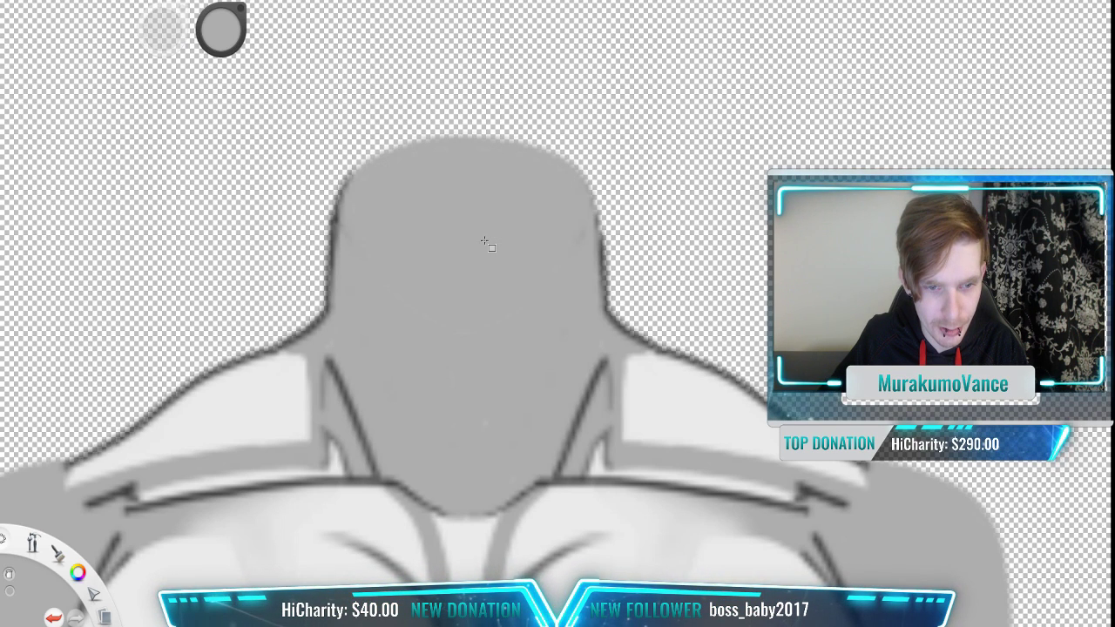
key("ctrl+z")
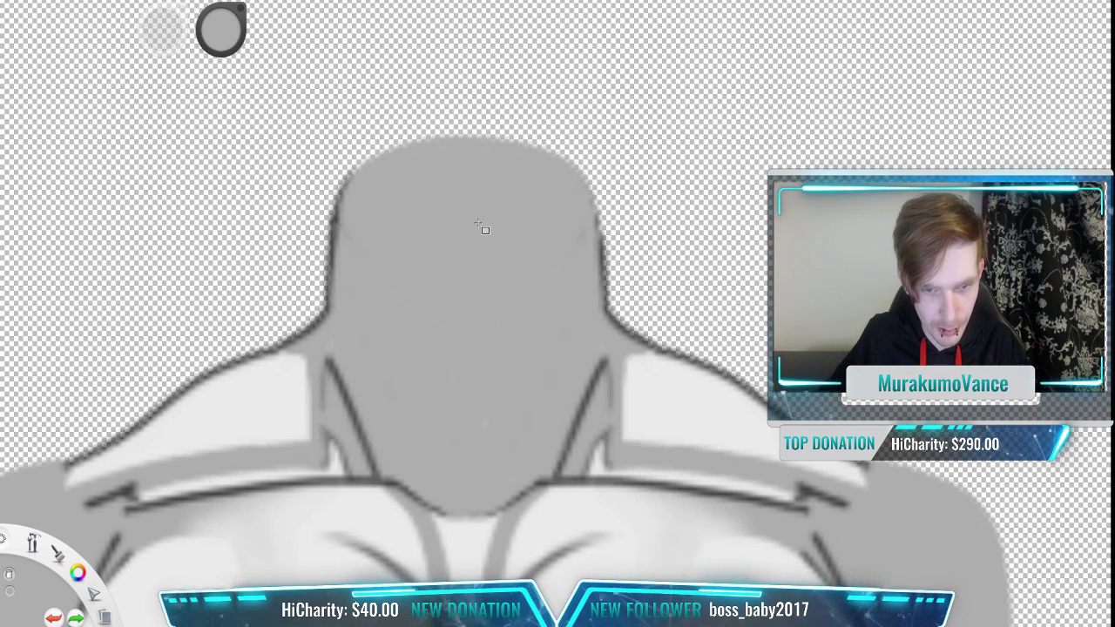
Step: Erase the stray V-shaped outline below the front torso's abdomen
scroll(484, 228, "down", 6)
scroll(490, 221, "down", 1)
key("space")
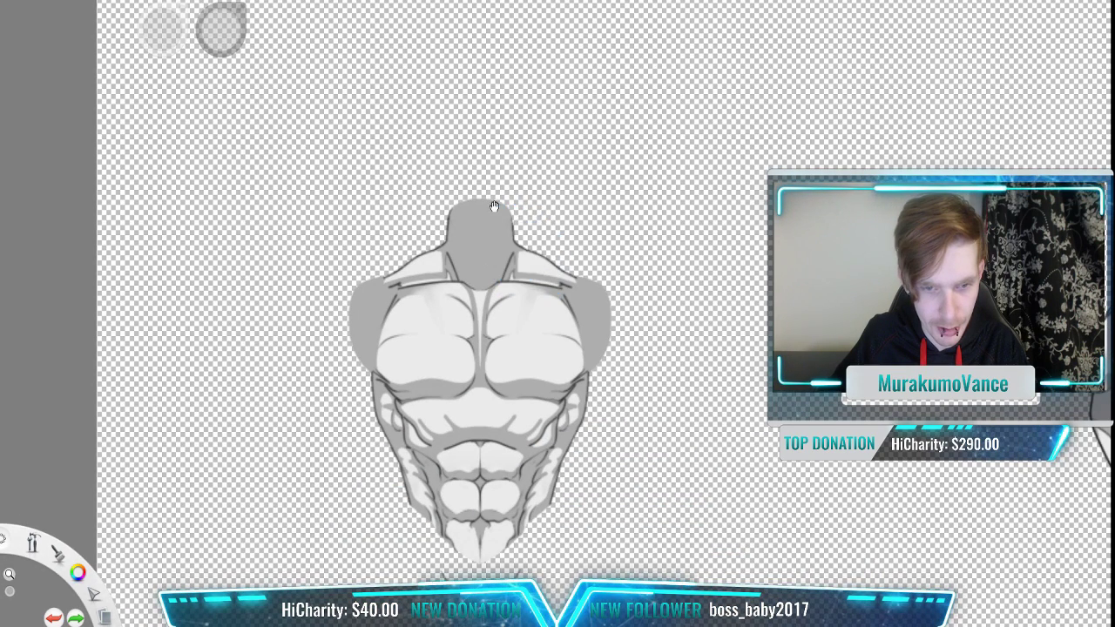
left_click_drag(495, 210, 452, 134)
key("space")
left_click_drag(458, 372, 463, 196)
scroll(481, 407, "up", 3)
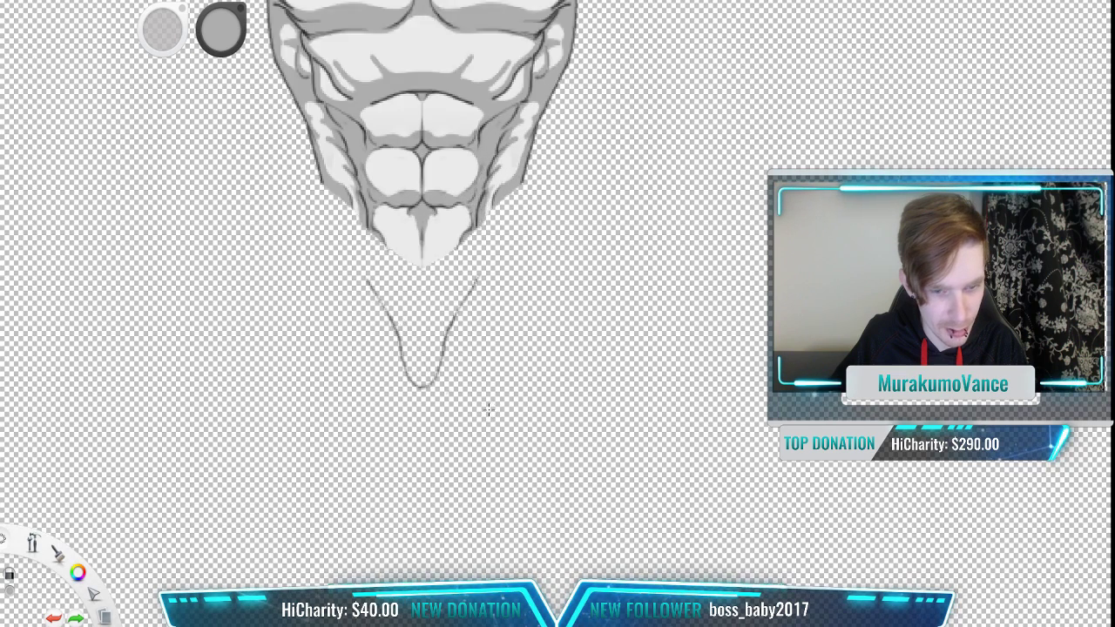
mouse_move(309, 225)
left_mouse_down()
mouse_move(359, 314)
mouse_move(362, 352)
mouse_move(401, 386)
mouse_move(384, 377)
mouse_move(408, 350)
mouse_move(422, 265)
mouse_move(424, 326)
mouse_move(457, 229)
left_mouse_up()
Step: Examine the whole front torso and how the flat grey neck sits against the shoulders and chest
scroll(542, 239, "down", 3)
key("space")
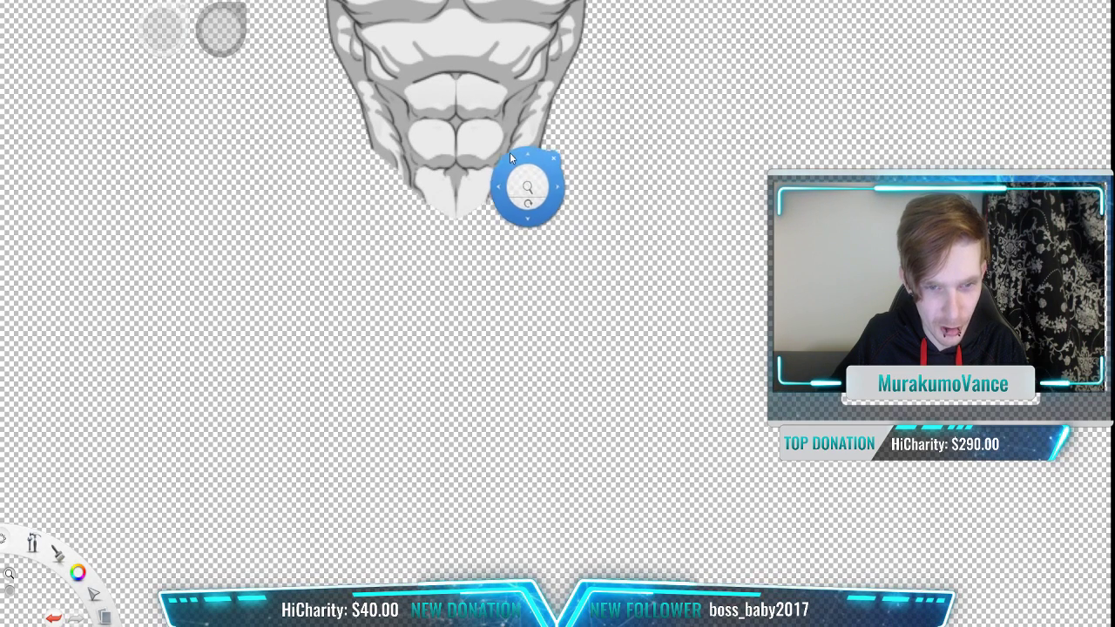
left_click_drag(508, 150, 518, 431)
scroll(505, 256, "up", 2)
scroll(506, 256, "down", 2)
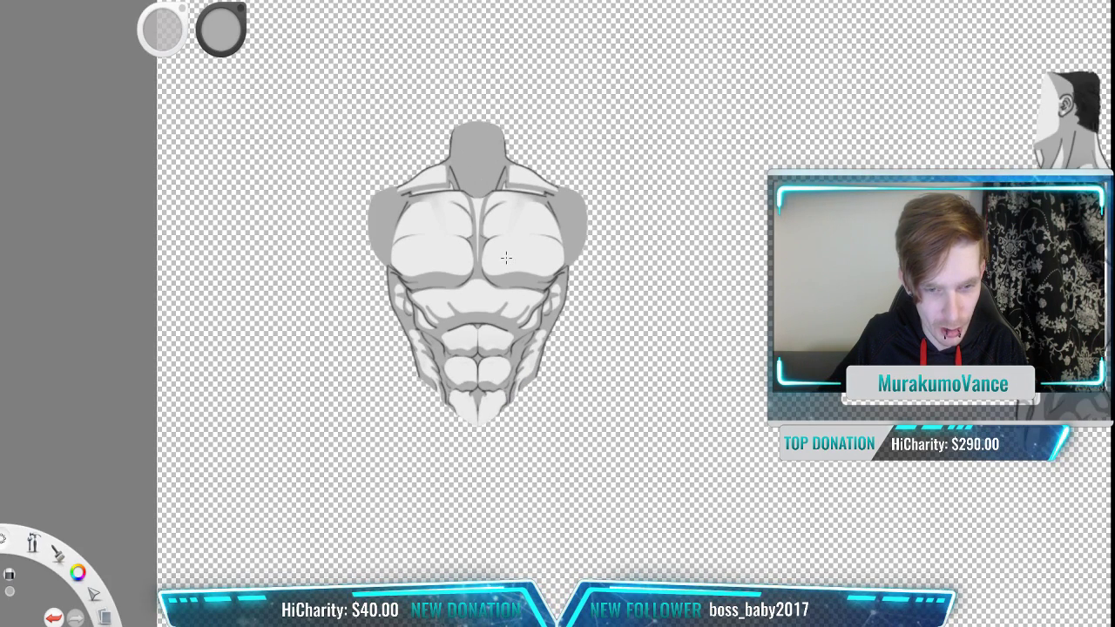
scroll(511, 257, "up", 1)
scroll(514, 257, "down", 1)
scroll(514, 257, "up", 1)
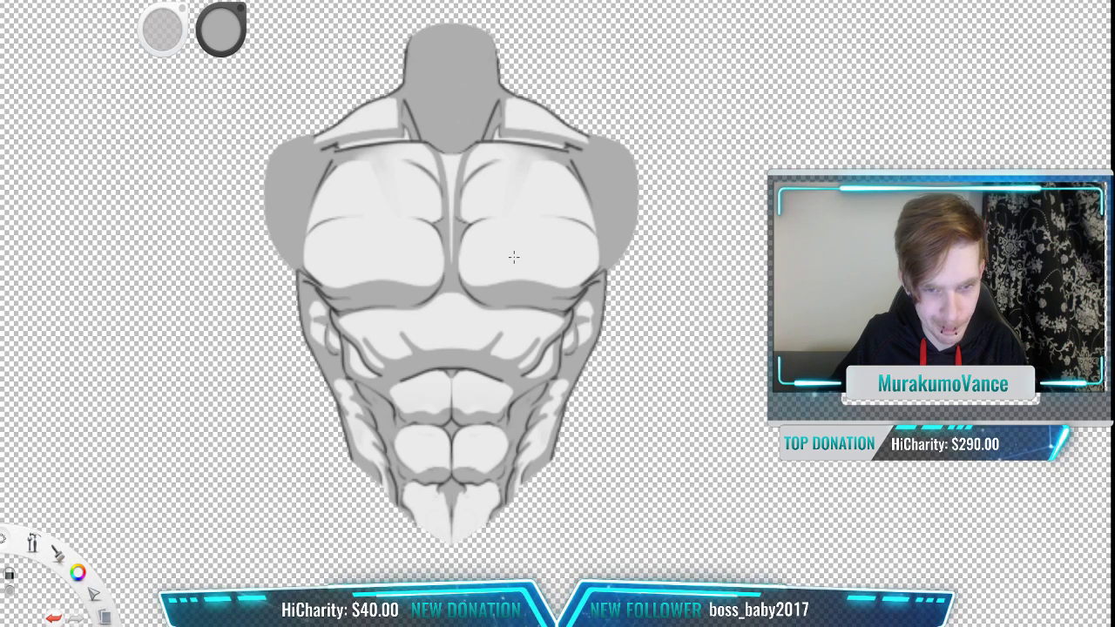
scroll(514, 257, "down", 1)
left_click_drag(629, 211, 646, 252)
scroll(529, 210, "up", 2)
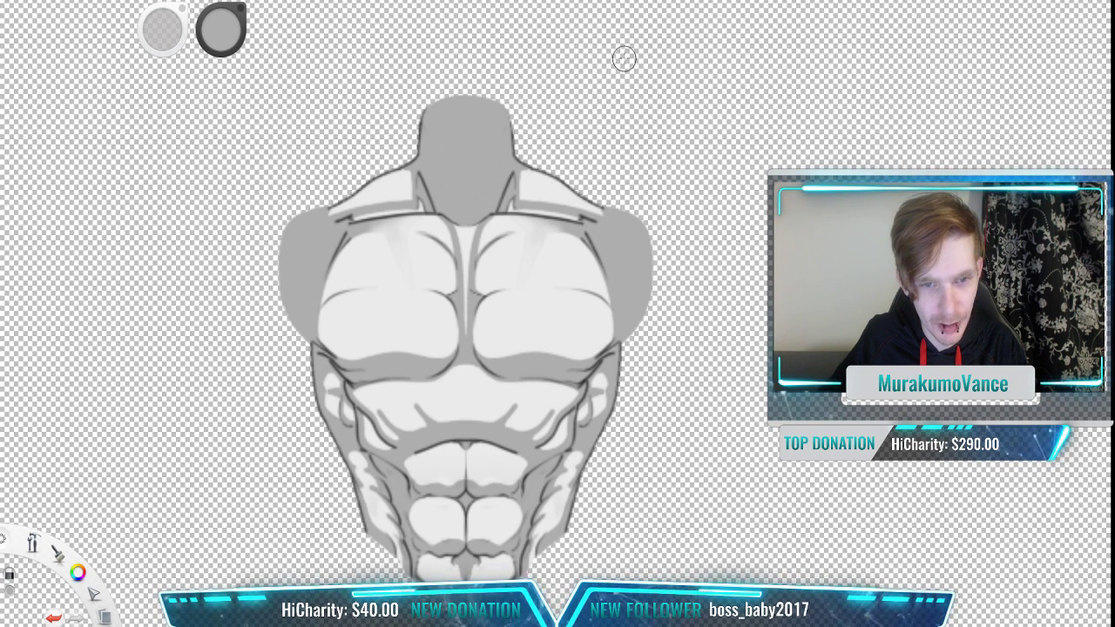
Step: Erase a strip along the left side of the neck, from its upper edge down towards the collarbone
scroll(468, 140, "up", 4)
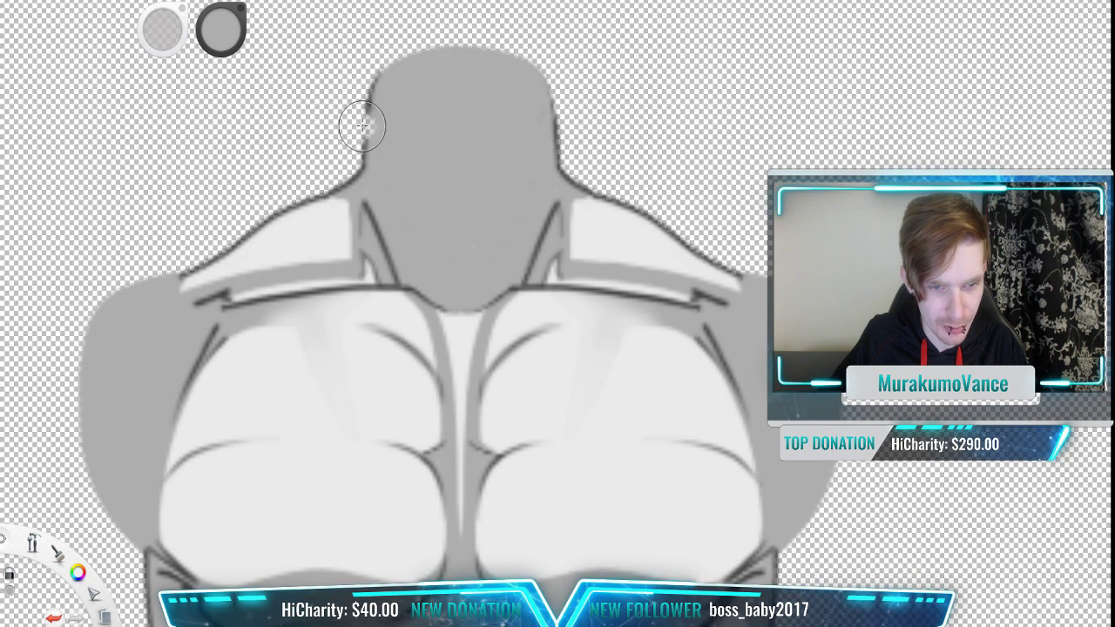
mouse_move(362, 125)
left_mouse_down()
mouse_move(364, 109)
mouse_move(379, 194)
mouse_move(405, 215)
mouse_move(445, 304)
left_mouse_up()
scroll(568, 39, "down", 4)
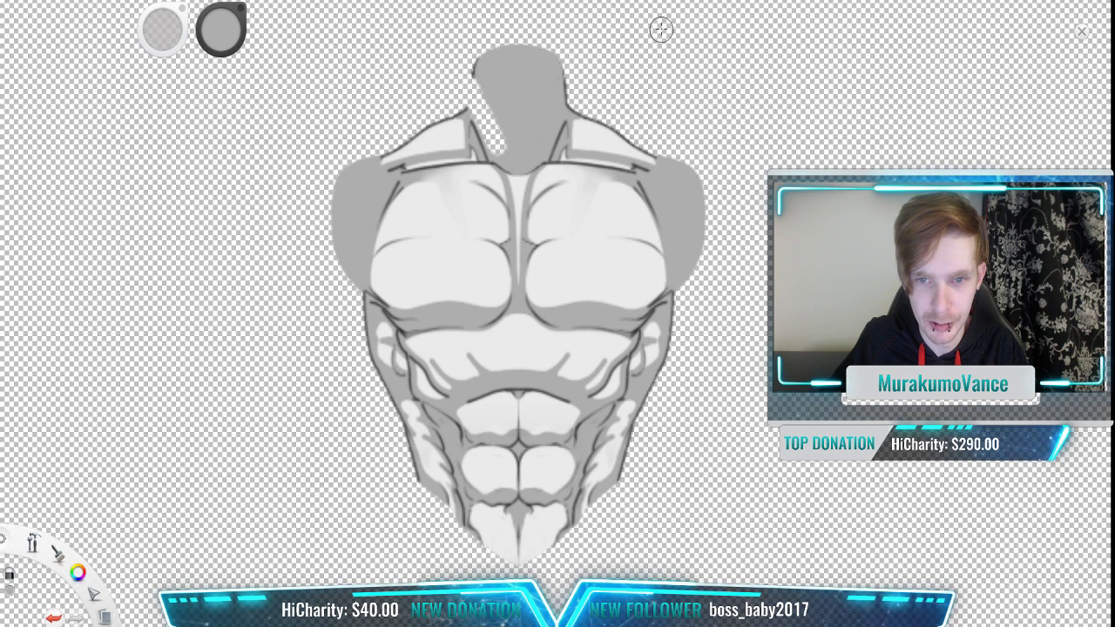
Step: Turn on vertical symmetry and align its axis with the front torso's centre line
scroll(590, 200, "down", 3)
scroll(590, 200, "down", 3)
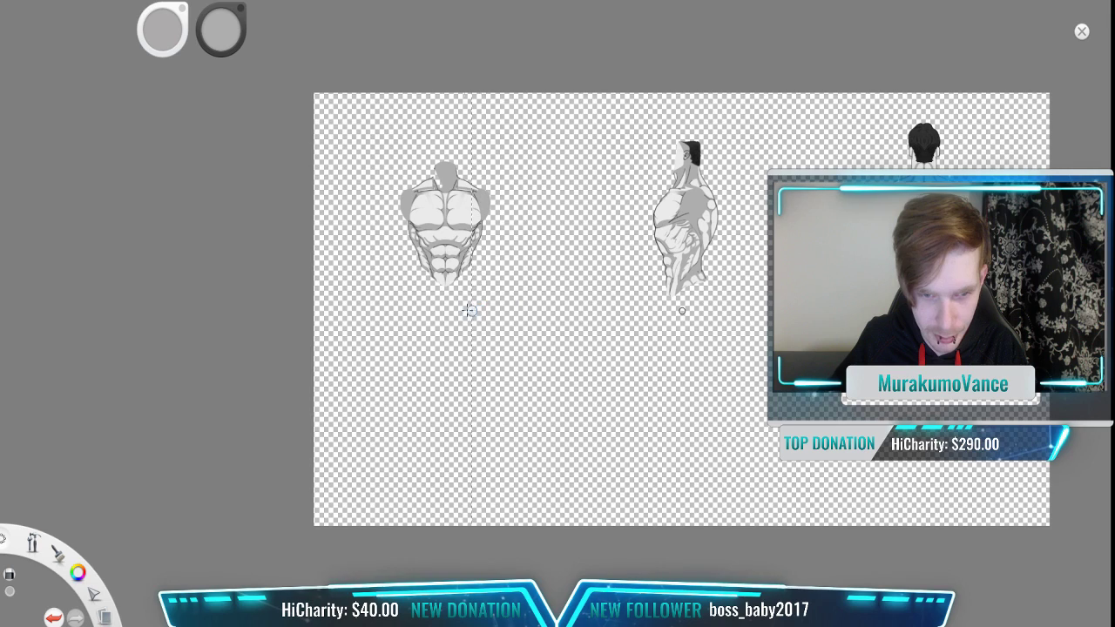
left_click_drag(470, 311, 446, 311)
scroll(443, 310, "up", 5)
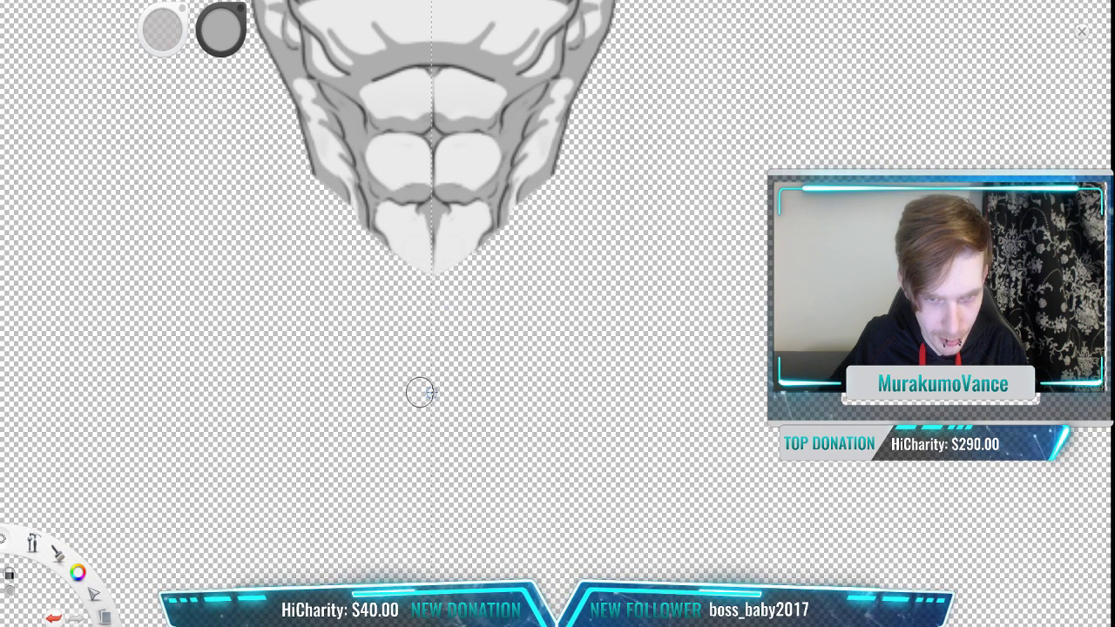
left_click_drag(430, 393, 433, 394)
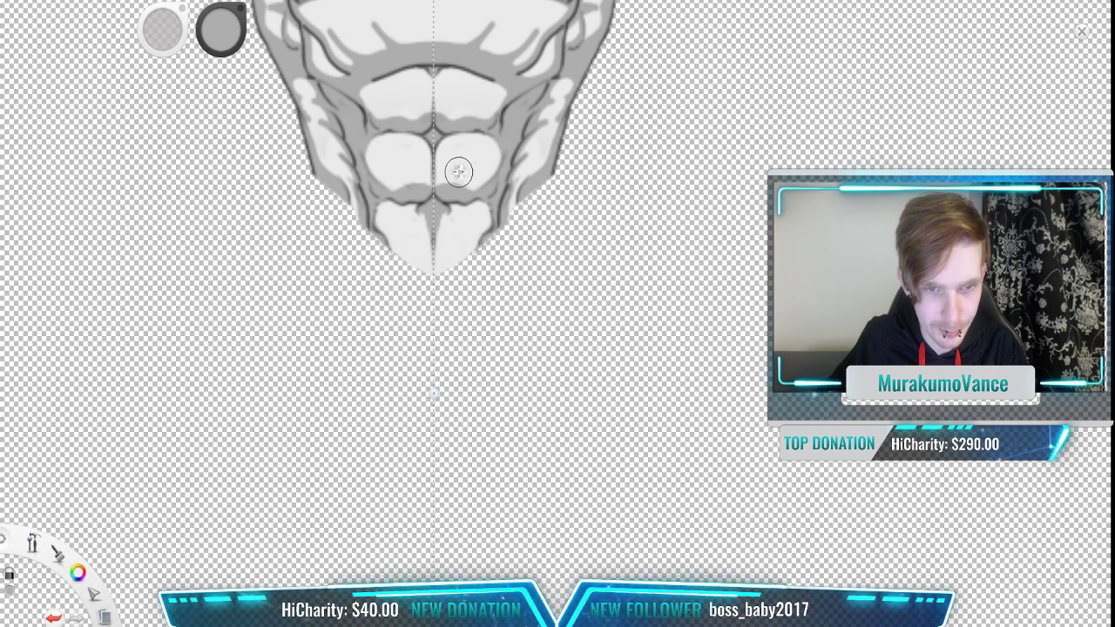
Step: Erase the whole neck with mirrored strokes, following the inner shoulder lines down to the collarbones
key("space")
left_click_drag(449, 124, 509, 499)
left_click_drag(467, 191, 486, 334)
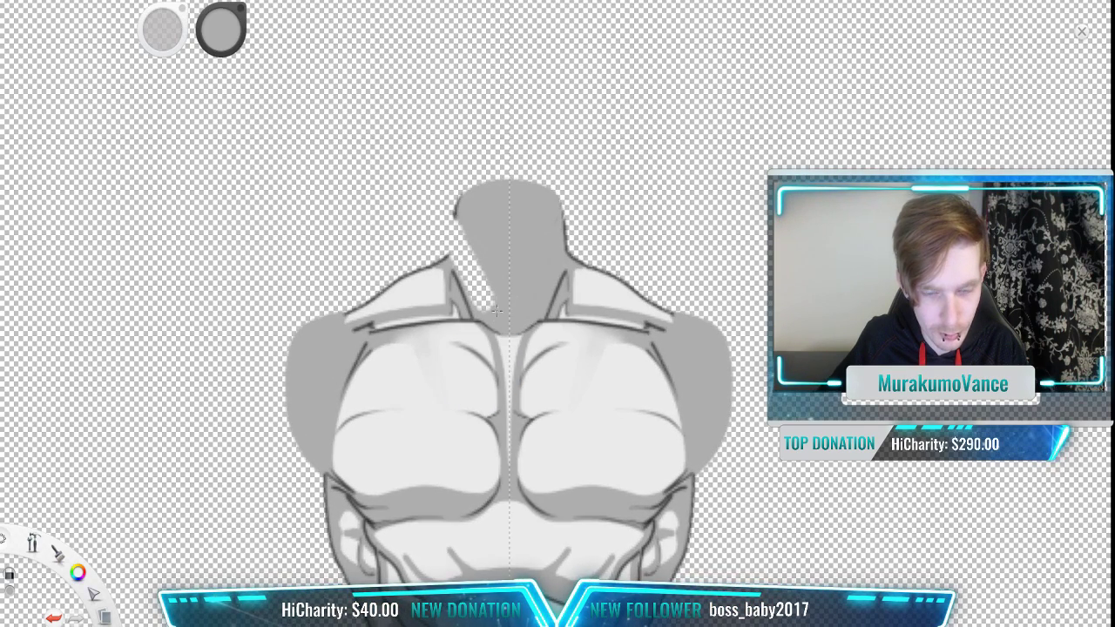
scroll(508, 309, "up", 5)
left_click(494, 284)
key("ctrl+z")
mouse_move(412, 212)
left_mouse_down()
mouse_move(423, 253)
mouse_move(459, 279)
left_mouse_up()
left_click_drag(431, 239, 460, 289)
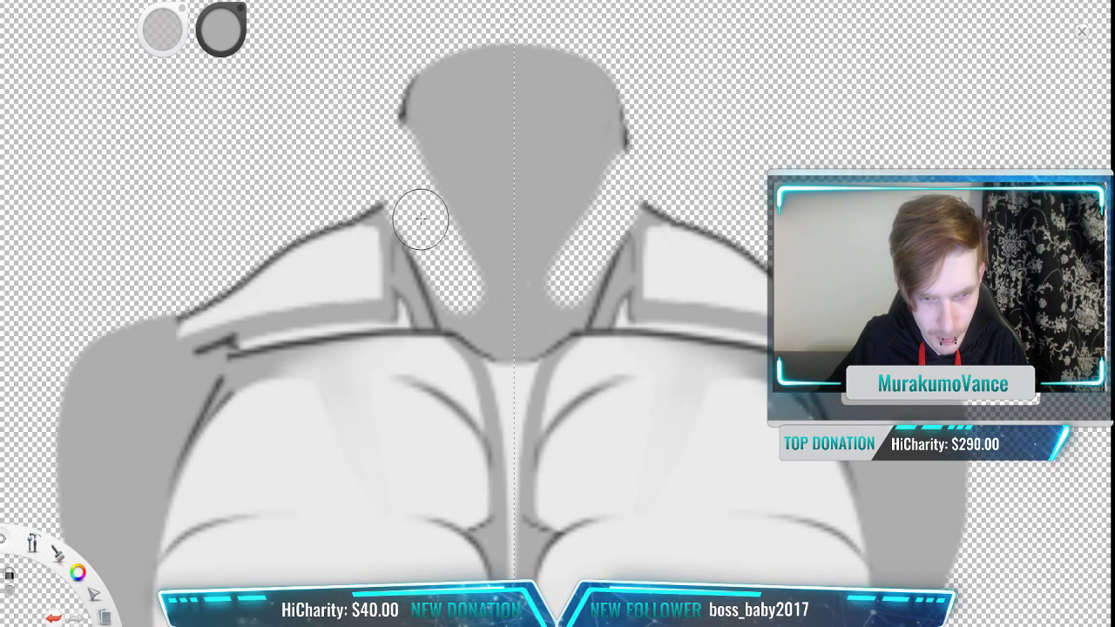
mouse_move(422, 219)
left_mouse_down()
mouse_move(467, 330)
mouse_move(487, 347)
mouse_move(563, 345)
left_mouse_up()
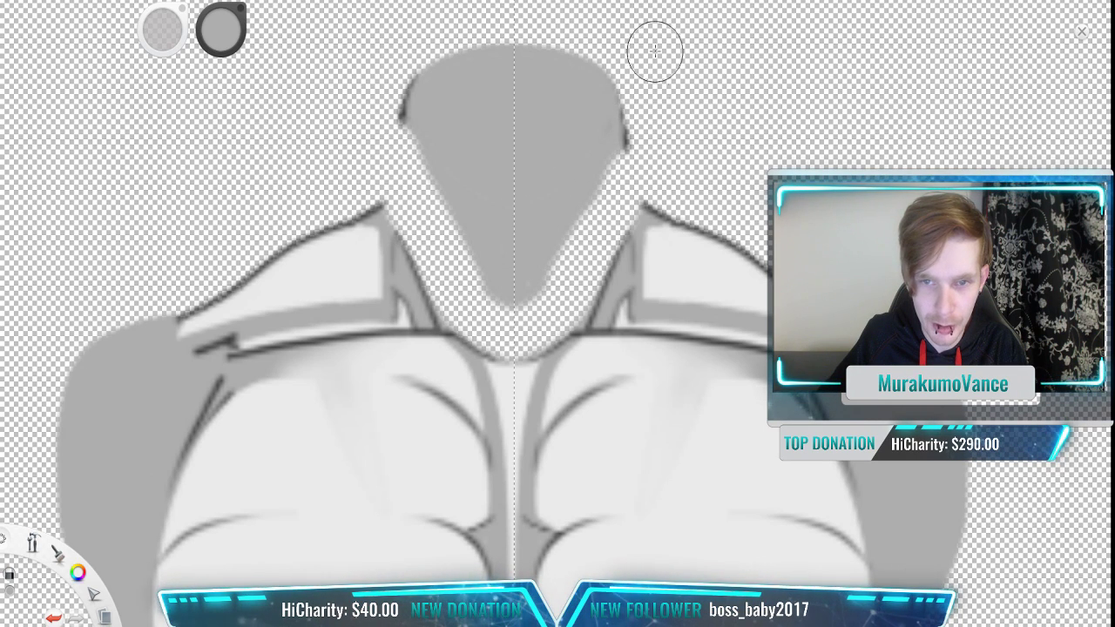
mouse_move(599, 167)
left_mouse_down()
mouse_move(541, 300)
mouse_move(515, 297)
mouse_move(499, 252)
mouse_move(553, 232)
mouse_move(532, 213)
mouse_move(470, 213)
mouse_move(599, 191)
mouse_move(605, 180)
mouse_move(438, 172)
mouse_move(492, 145)
mouse_move(683, 143)
mouse_move(371, 123)
mouse_move(651, 83)
mouse_move(518, 51)
left_mouse_up()
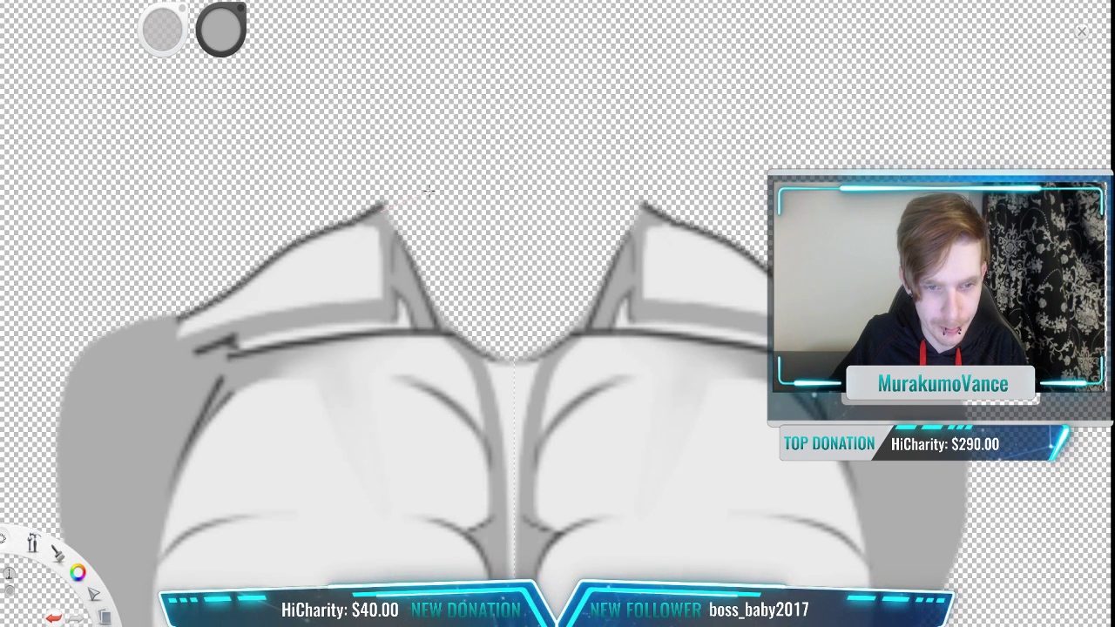
Step: Draw a shallow mid-grey arc between the shoulder tops and fill the enclosed neck base with mid-grey
left_click_drag(387, 206, 575, 195)
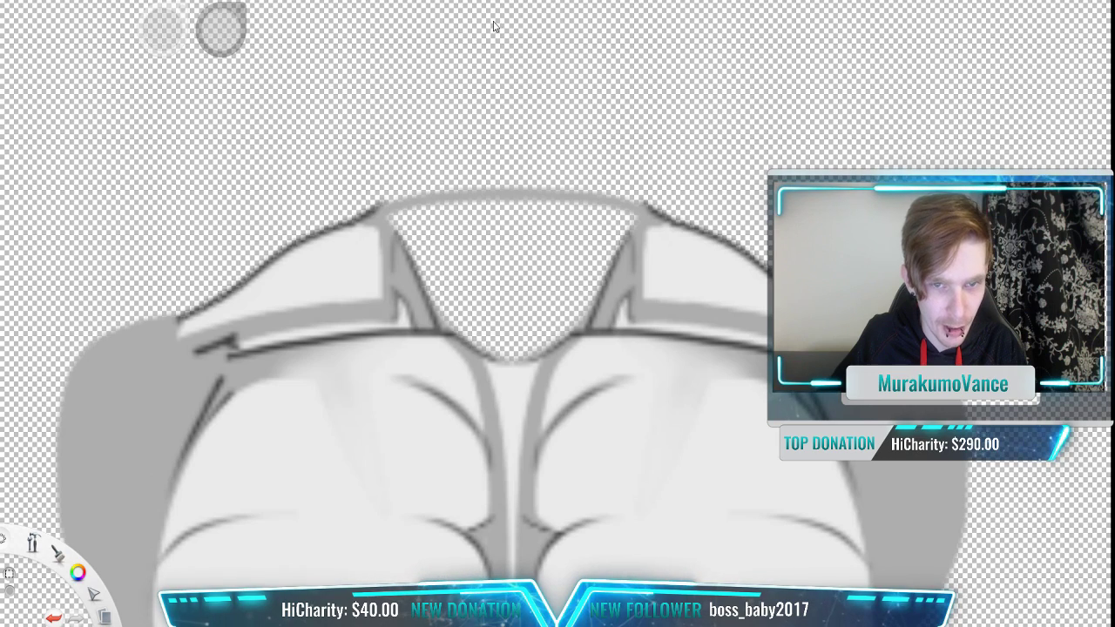
left_click(488, 250)
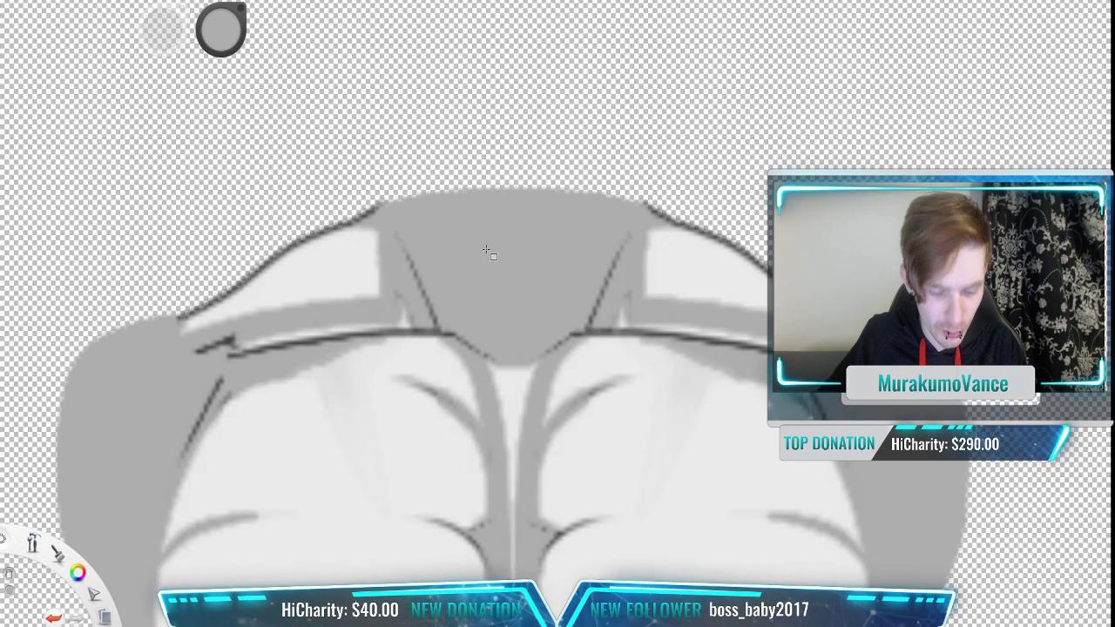
key("ctrl+z")
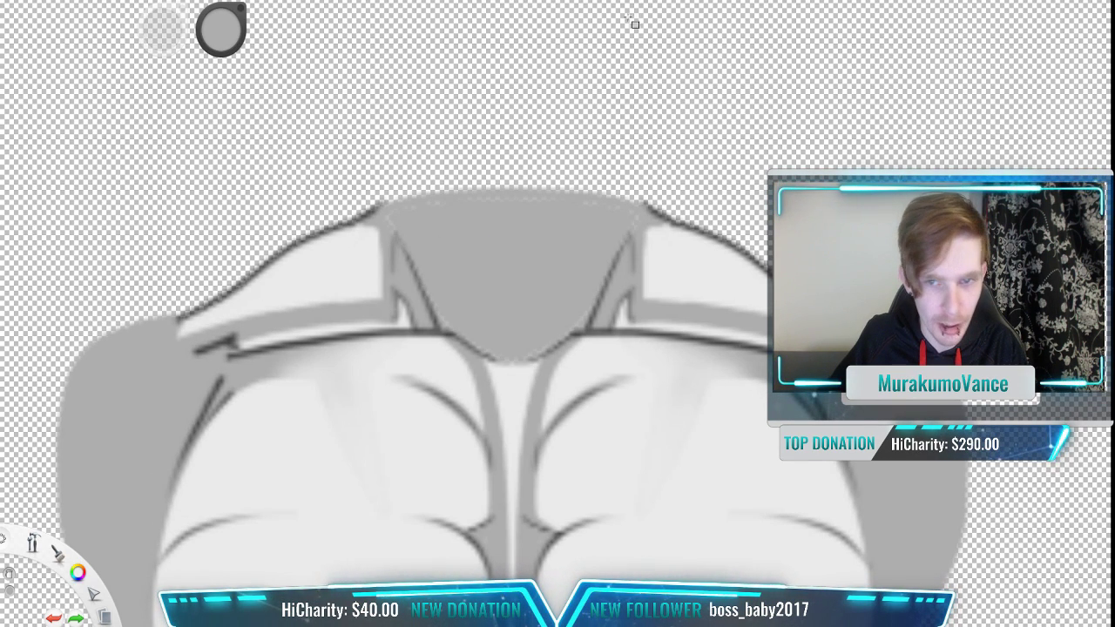
scroll(491, 163, "up", 3)
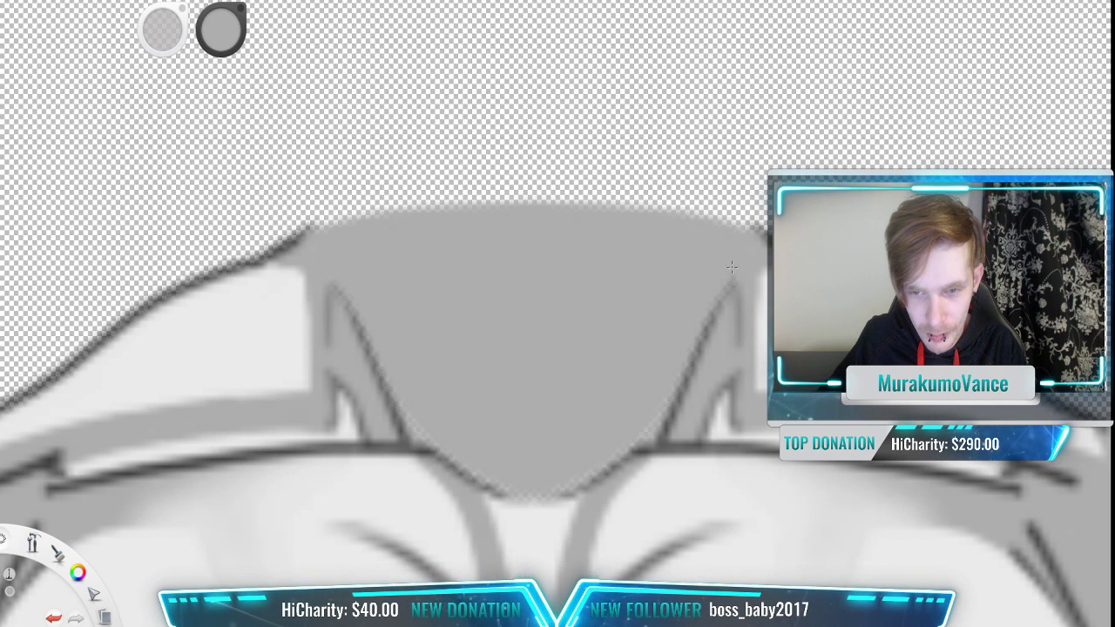
Step: Turn on vertical symmetry and trace the inner shoulder lines from the collarbones up to the shoulder tops with mirrored strokes
left_click(634, 13)
key("space")
left_click_drag(510, 358, 445, 194)
scroll(447, 245, "up", 2)
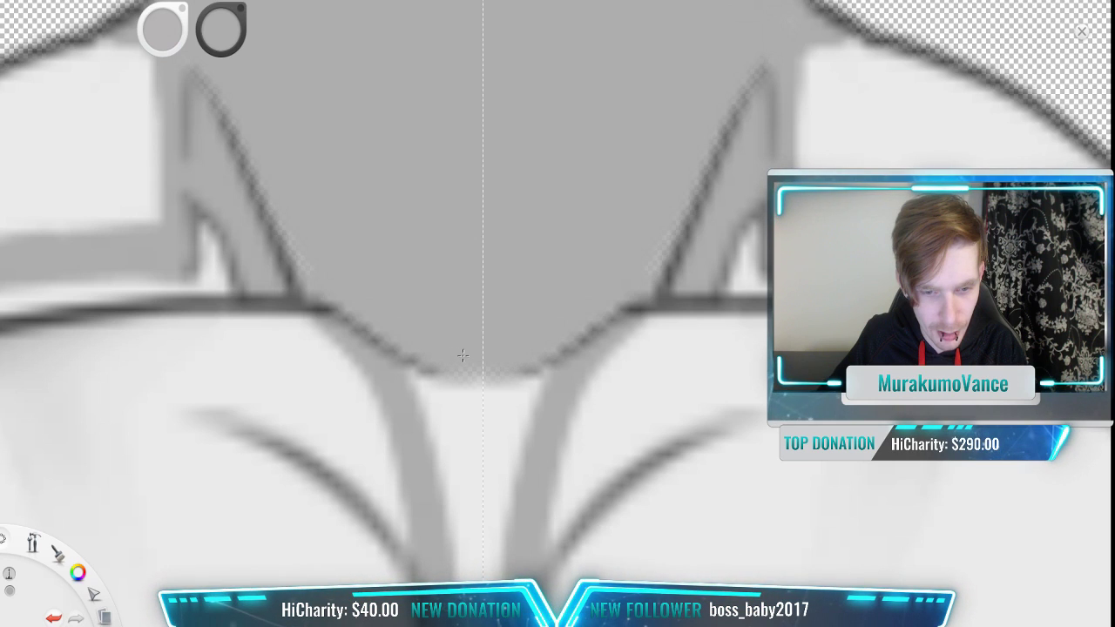
key("space")
left_click_drag(639, 184, 613, 246)
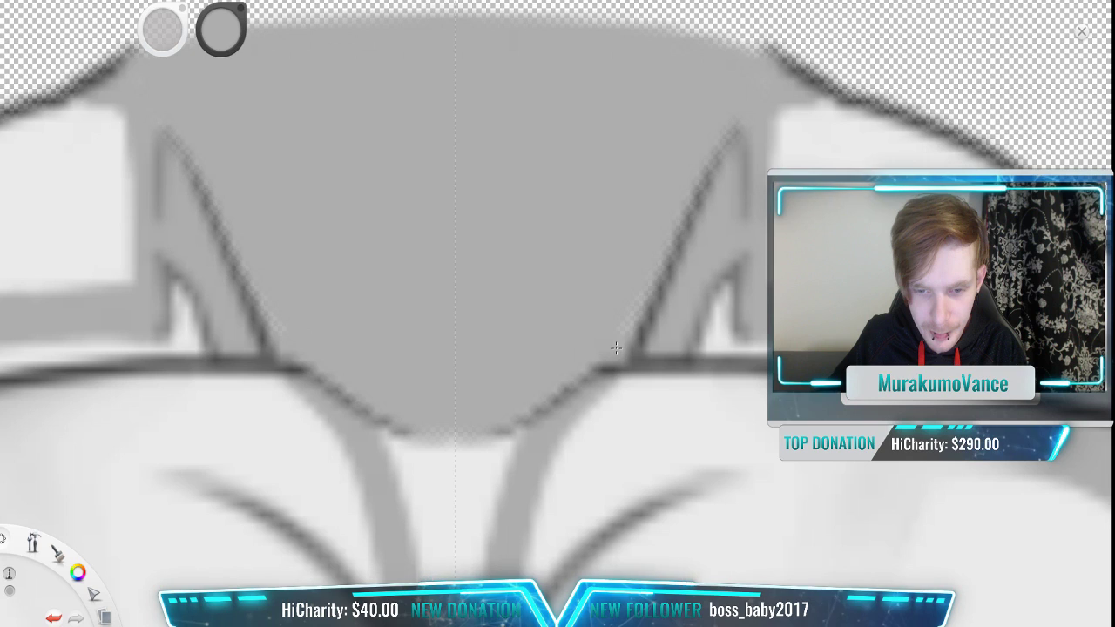
mouse_move(618, 356)
left_mouse_down()
mouse_move(641, 272)
mouse_move(673, 232)
mouse_move(697, 158)
left_mouse_up()
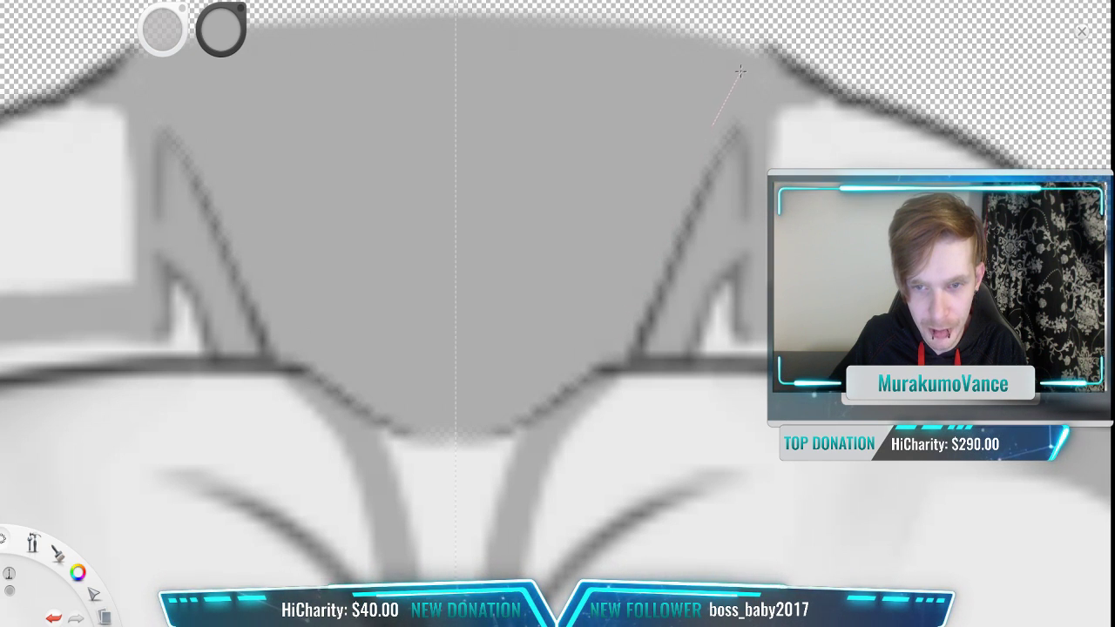
left_click_drag(759, 50, 757, 53)
scroll(482, 158, "down", 10)
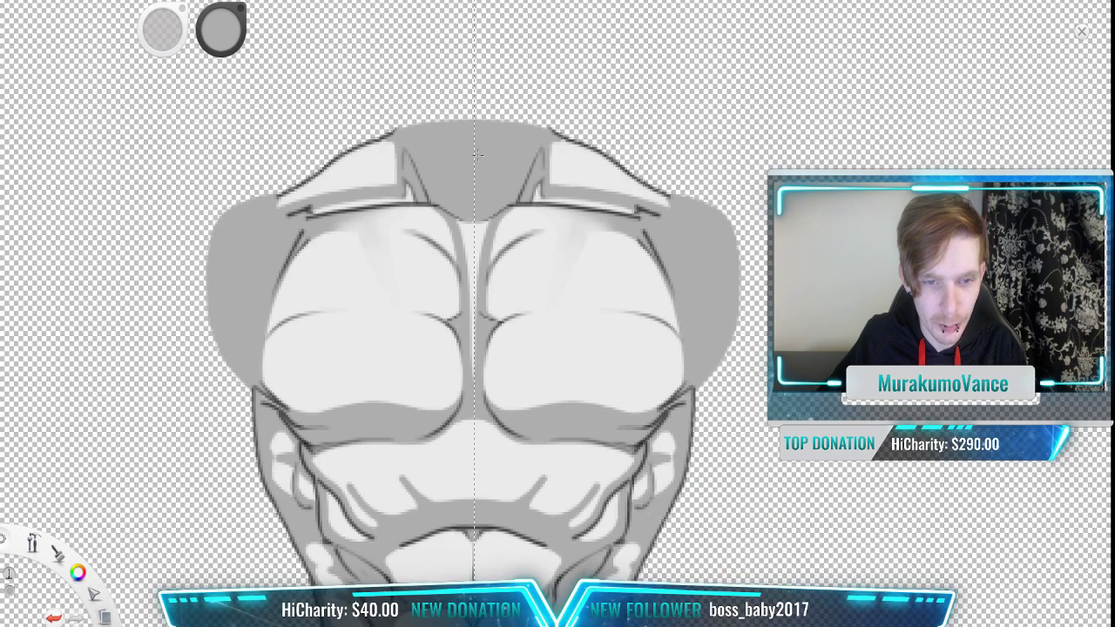
Step: Erase a mirrored strip across the upper abdomen and both flanks, following the lower edge of the rib cage
key("space")
left_click_drag(431, 218, 448, 175)
scroll(455, 277, "down", 2)
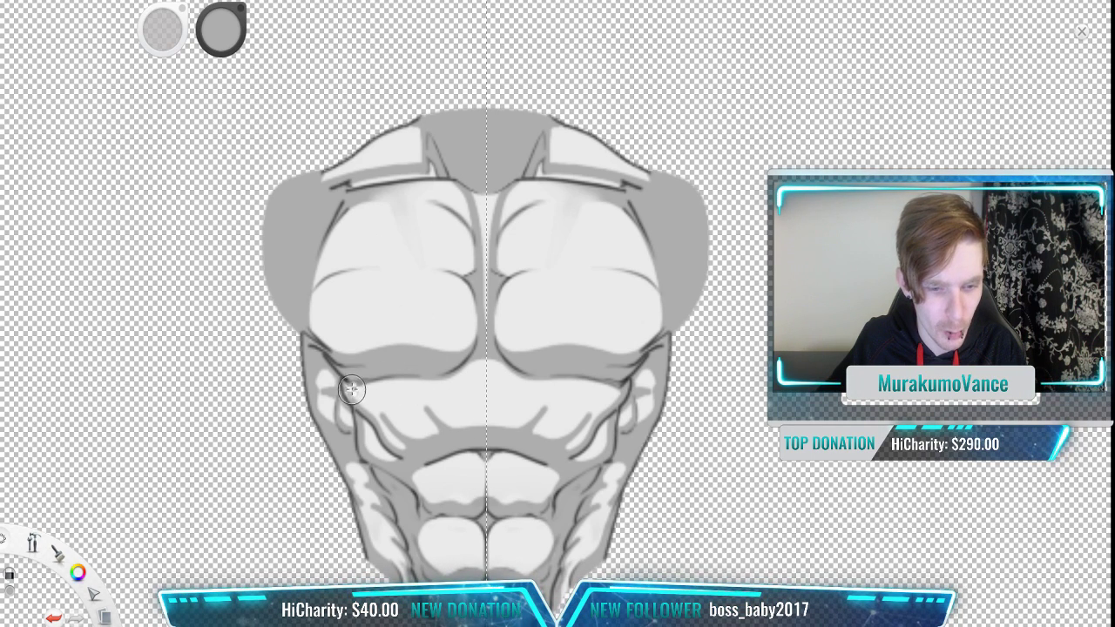
key("space")
left_click_drag(375, 489, 407, 347)
scroll(505, 368, "up", 3)
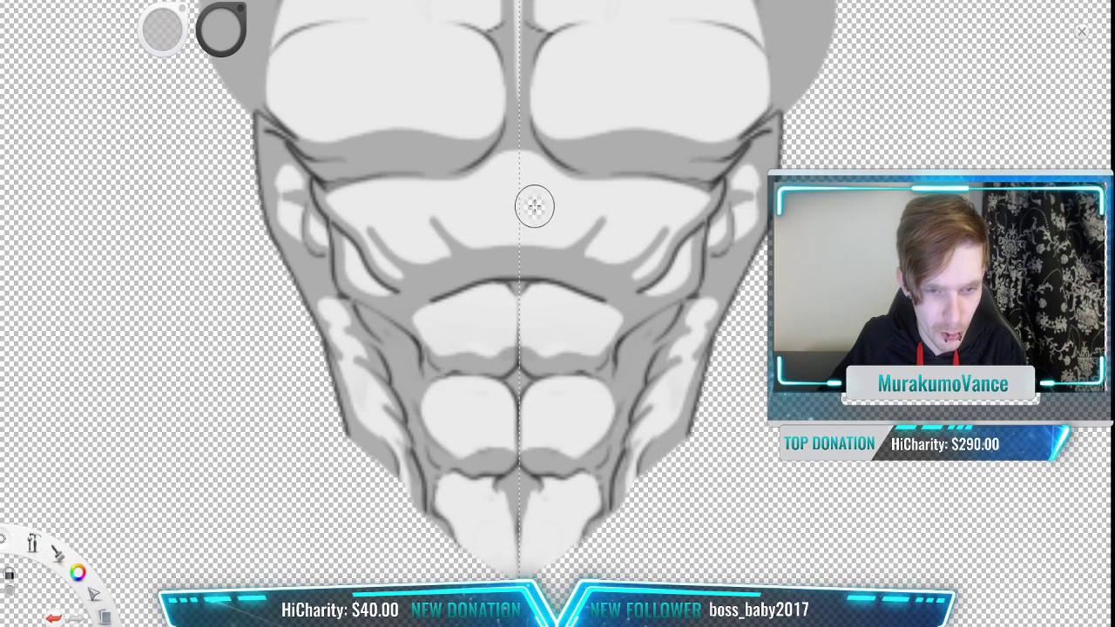
scroll(520, 263, "down", 3)
key("space")
left_click_drag(567, 194, 524, 260)
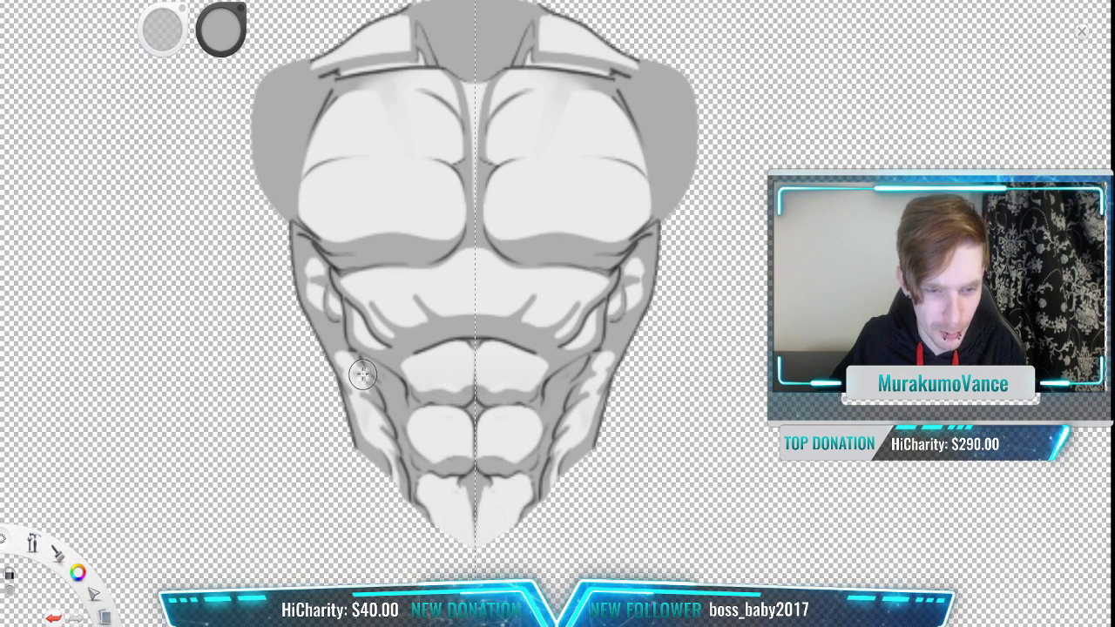
scroll(434, 359, "up", 1)
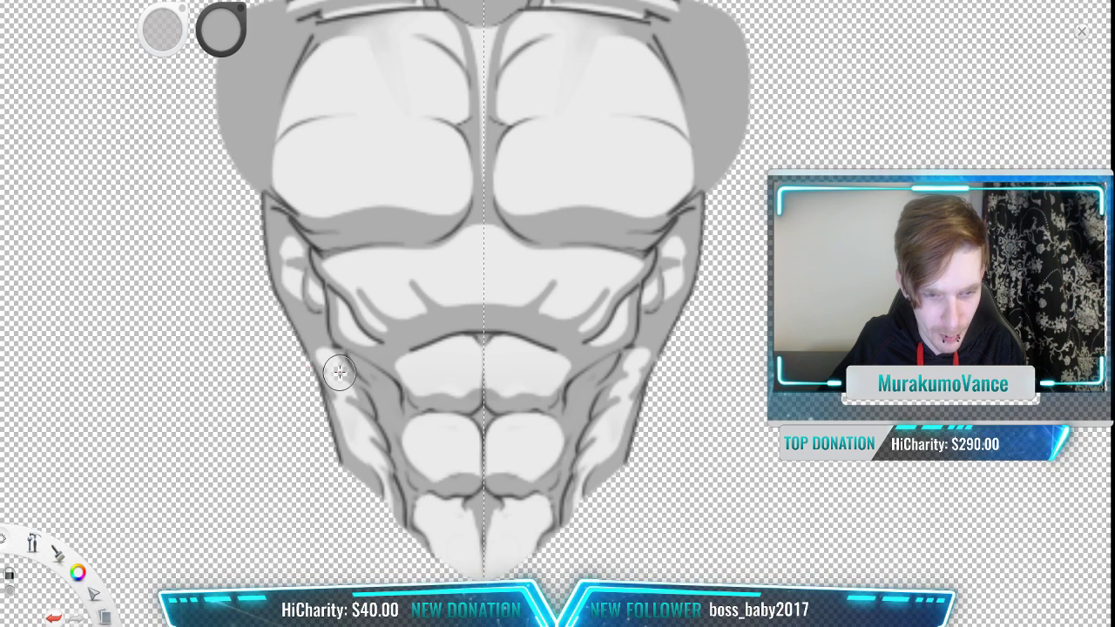
key("ctrl+z")
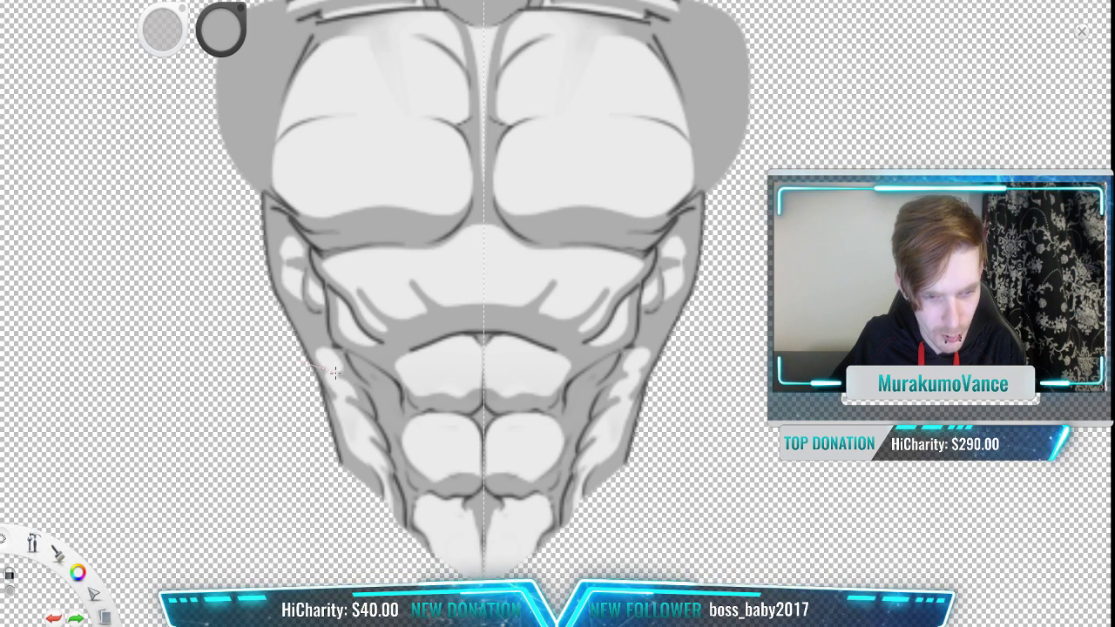
mouse_move(352, 381)
left_mouse_down()
mouse_move(324, 370)
mouse_move(419, 366)
mouse_move(371, 370)
mouse_move(506, 333)
mouse_move(541, 360)
left_mouse_up()
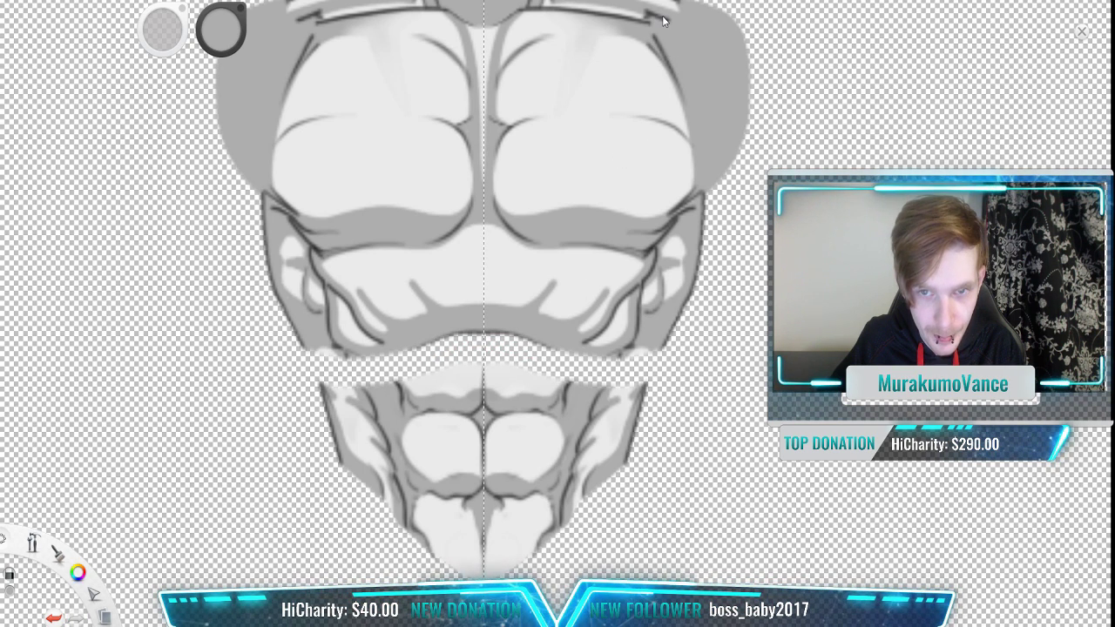
Step: Erase the rest of the abdomen and pelvis below the rib cage with broad mirrored strokes
mouse_move(301, 397)
left_mouse_down()
mouse_move(498, 386)
mouse_move(418, 374)
mouse_move(507, 369)
mouse_move(236, 420)
mouse_move(649, 427)
mouse_move(416, 422)
mouse_move(505, 392)
mouse_move(628, 394)
mouse_move(267, 441)
mouse_move(562, 432)
mouse_move(273, 469)
mouse_move(690, 477)
mouse_move(290, 477)
left_mouse_up()
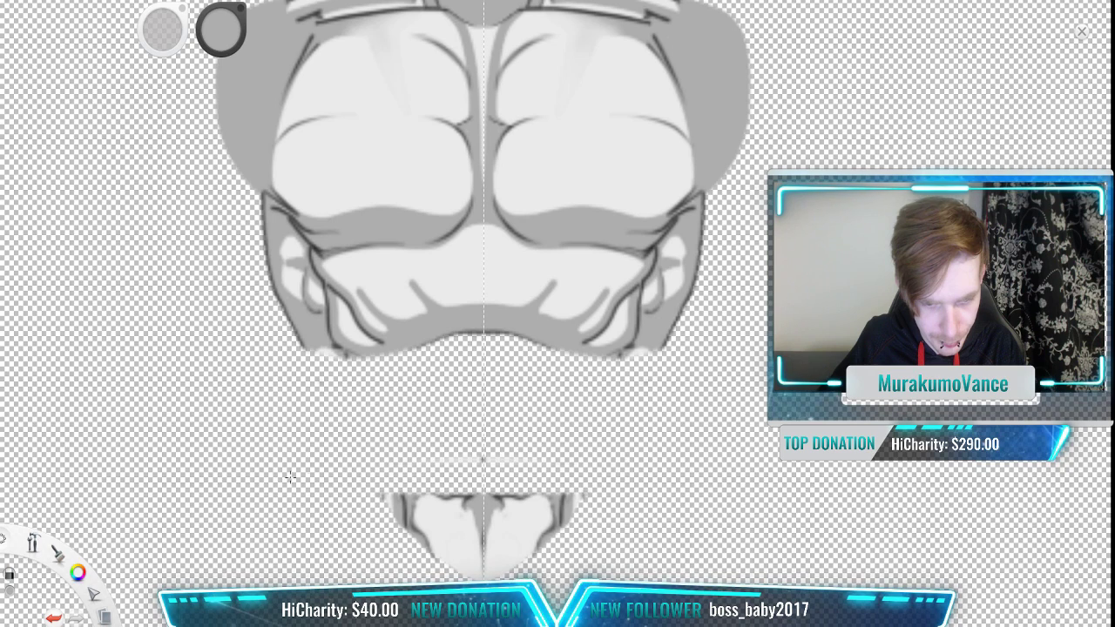
mouse_move(557, 446)
left_mouse_down()
mouse_move(334, 483)
mouse_move(482, 488)
mouse_move(545, 520)
mouse_move(306, 561)
mouse_move(496, 490)
left_mouse_up()
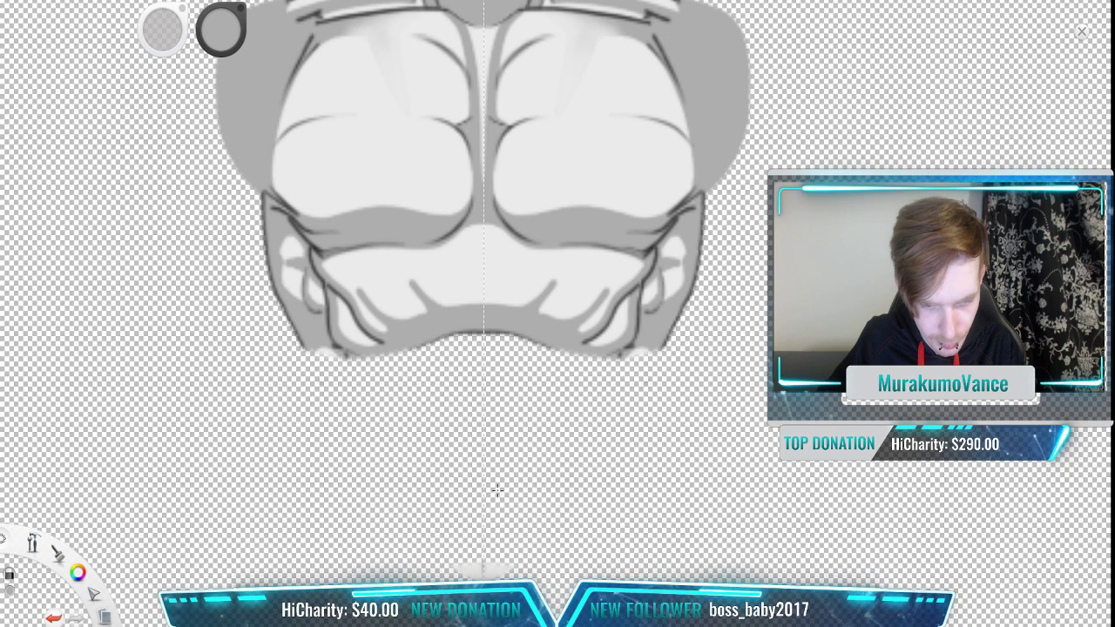
scroll(453, 508, "down", 5)
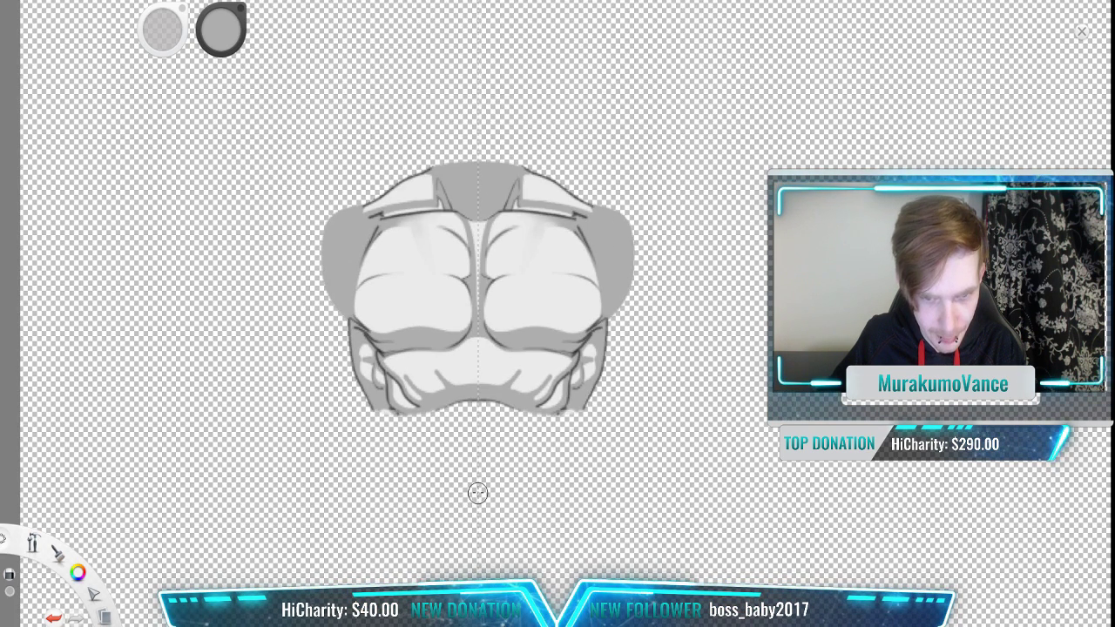
Step: Select the side and back torsos with a rectangular selection and delete them, keeping only the front torso
key("space")
left_click_drag(497, 527, 405, 281)
scroll(675, 329, "down", 3)
key("space")
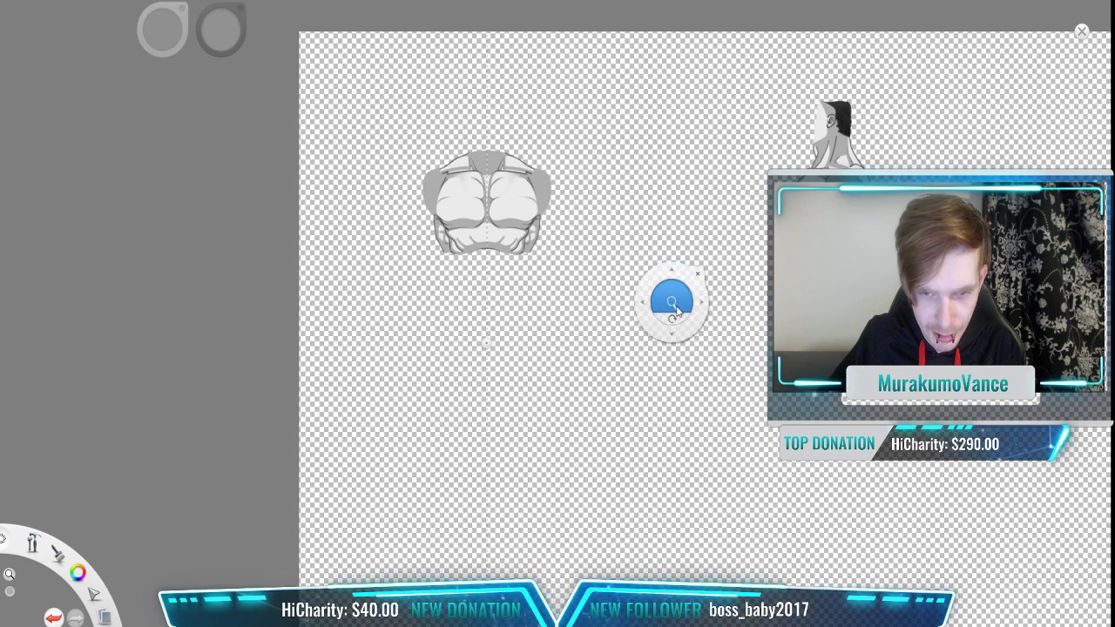
left_click_drag(675, 314, 668, 369)
left_click_drag(626, 272, 396, 276)
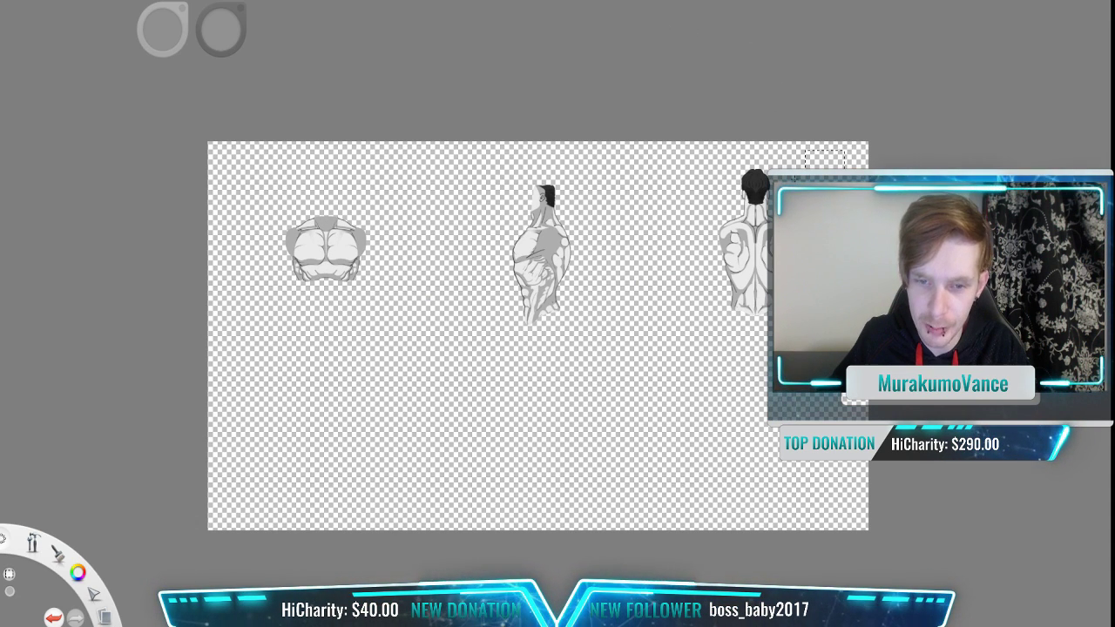
left_click_drag(805, 166, 442, 392)
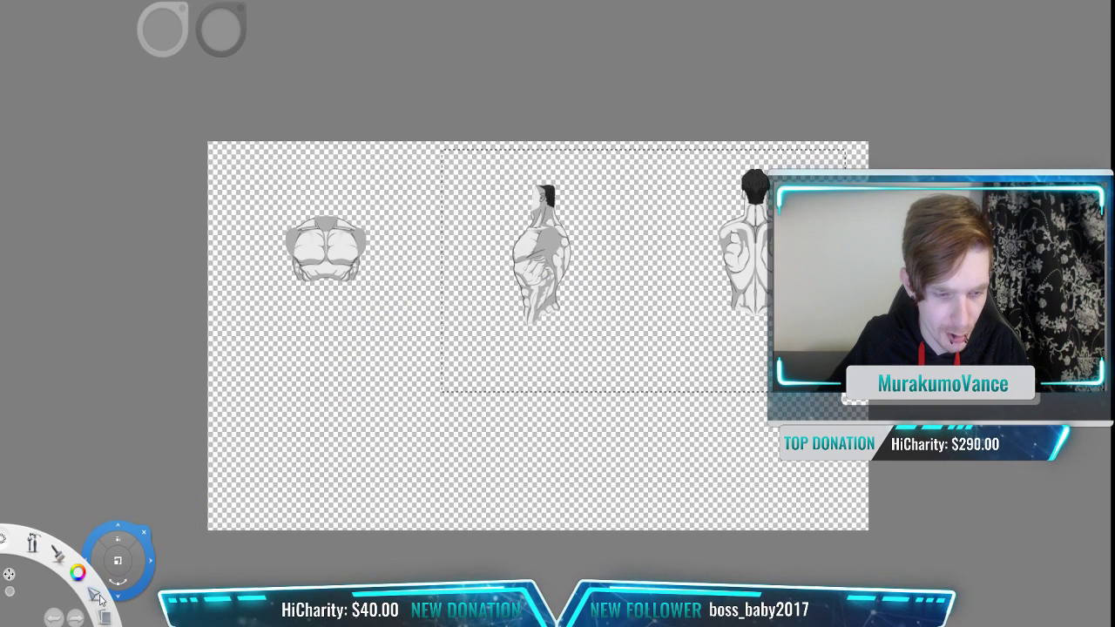
key("Delete")
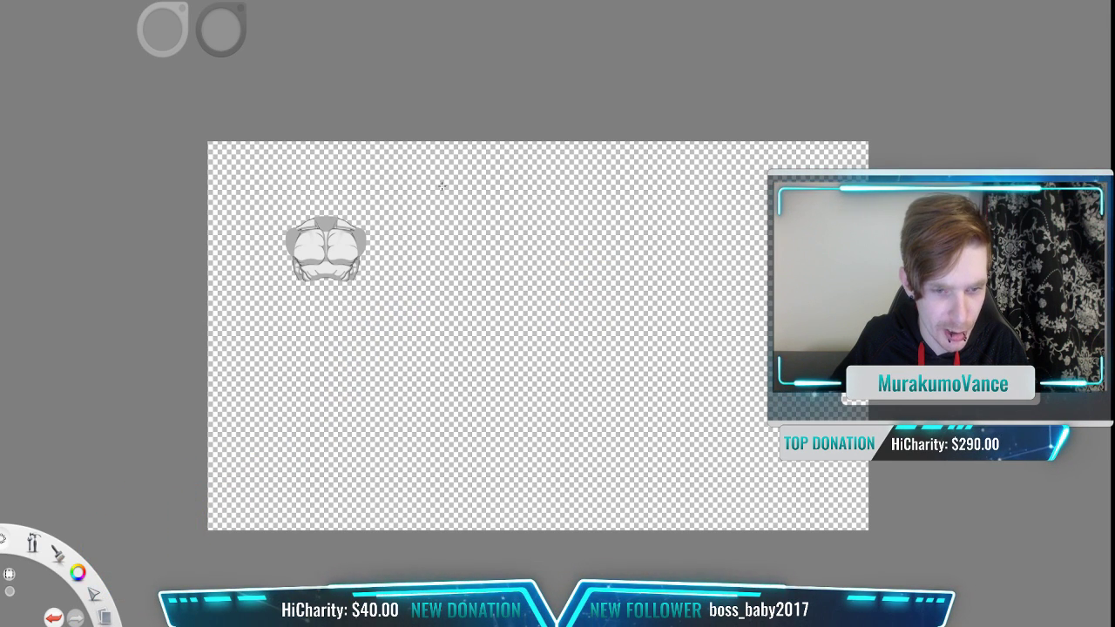
Step: Select the front chest piece, enlarge it to about three times its size and centre it on the canvas
left_click_drag(465, 169, 219, 331)
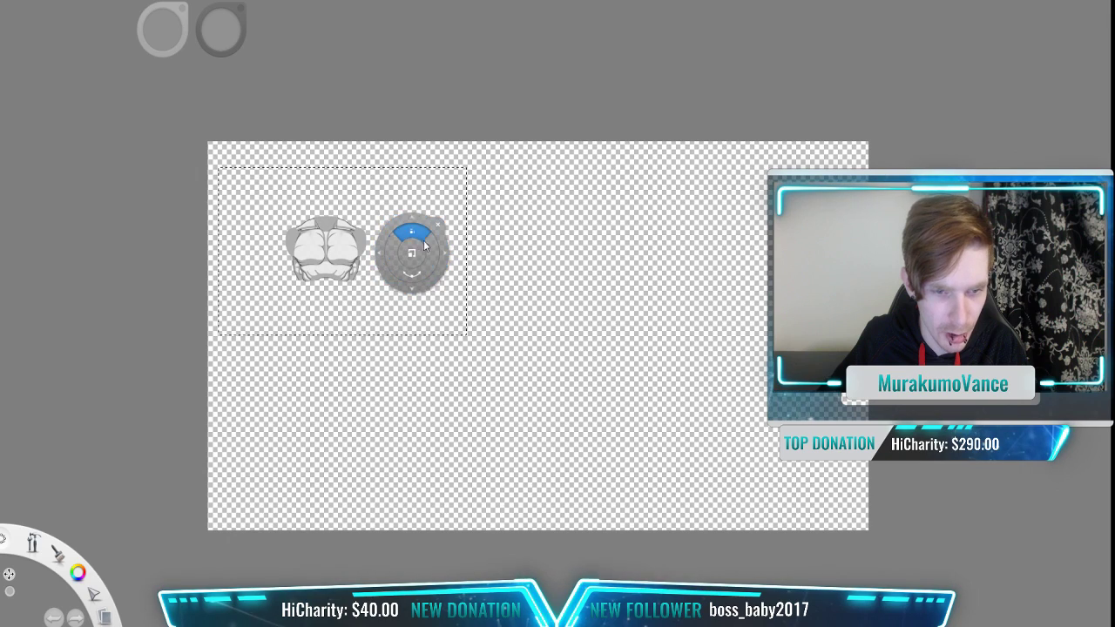
mouse_move(418, 257)
left_mouse_down()
mouse_move(522, 274)
mouse_move(597, 321)
mouse_move(692, 251)
mouse_move(677, 229)
mouse_move(711, 249)
left_mouse_up()
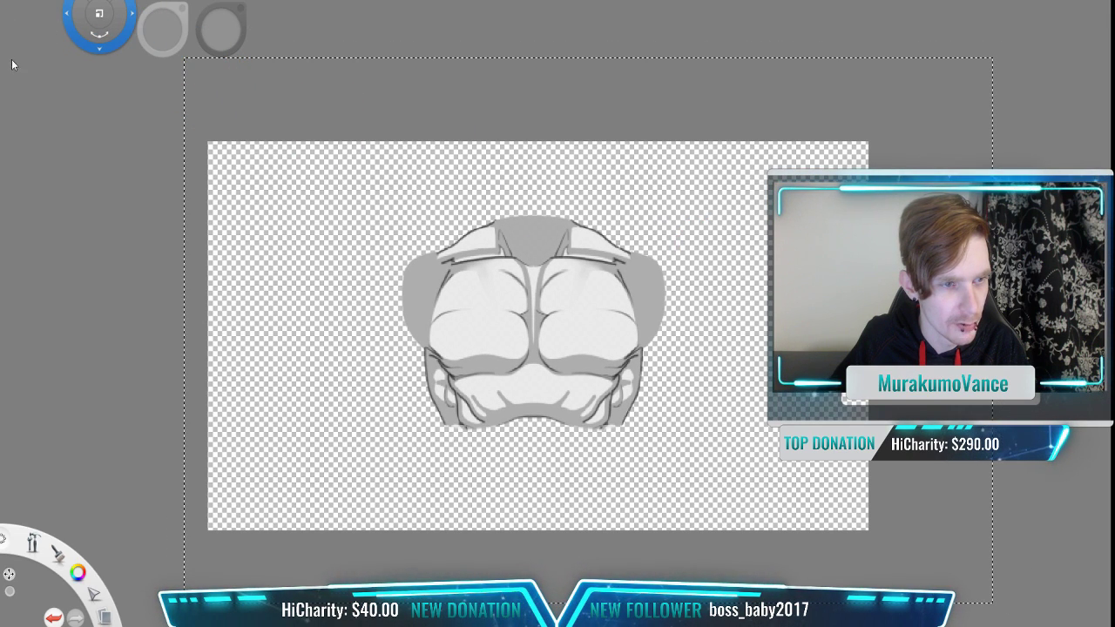
key("Escape")
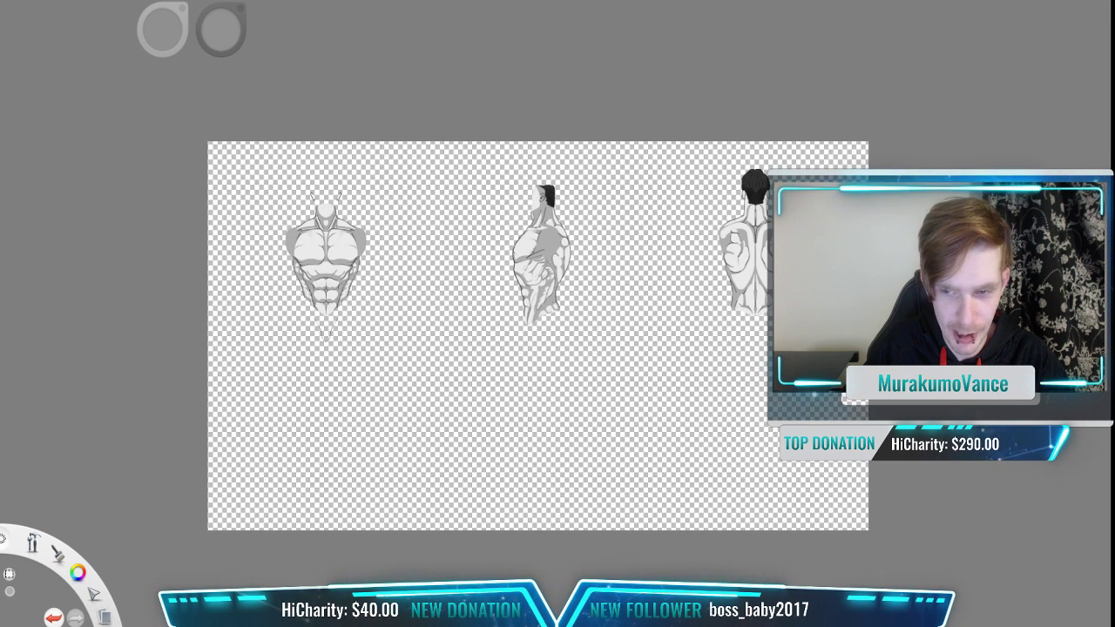
Step: Examine the front, side and back torsos on the original sheet, comparing the neck, shoulders and waist of each
key("ctrl+z")
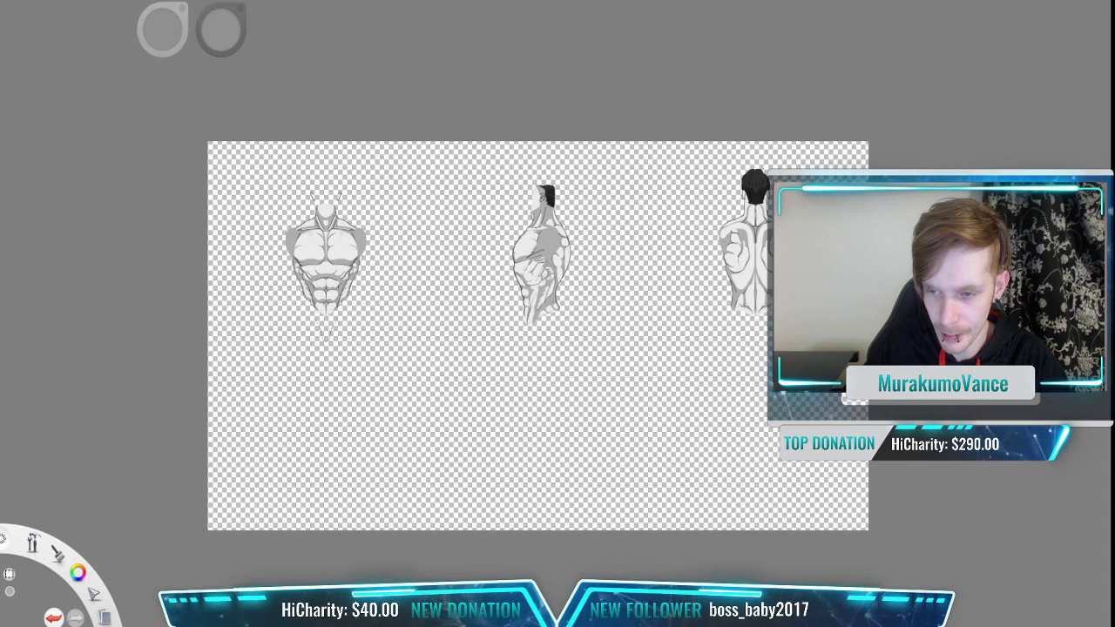
scroll(285, 198, "up", 5)
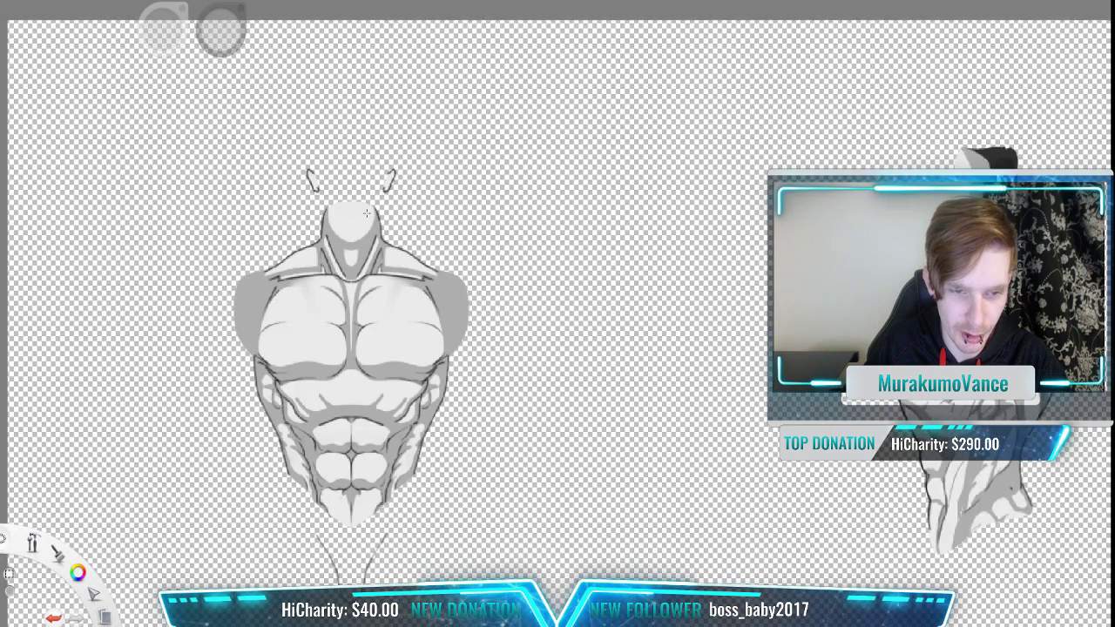
scroll(366, 212, "down", 2)
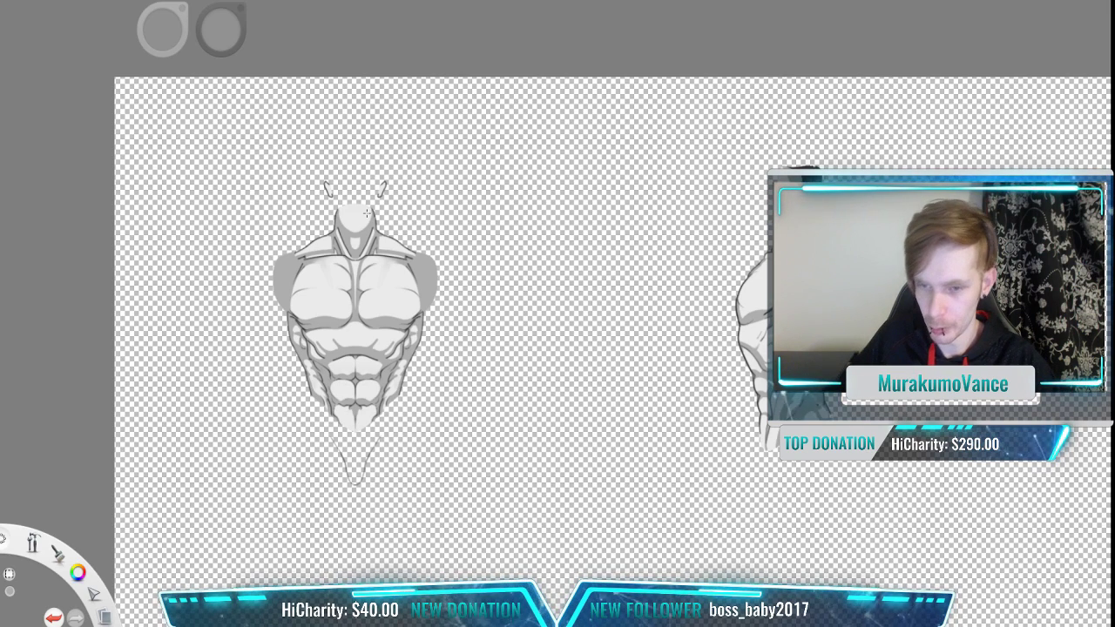
key("space")
left_click_drag(537, 274, 322, 264)
scroll(685, 298, "down", 1)
key("space")
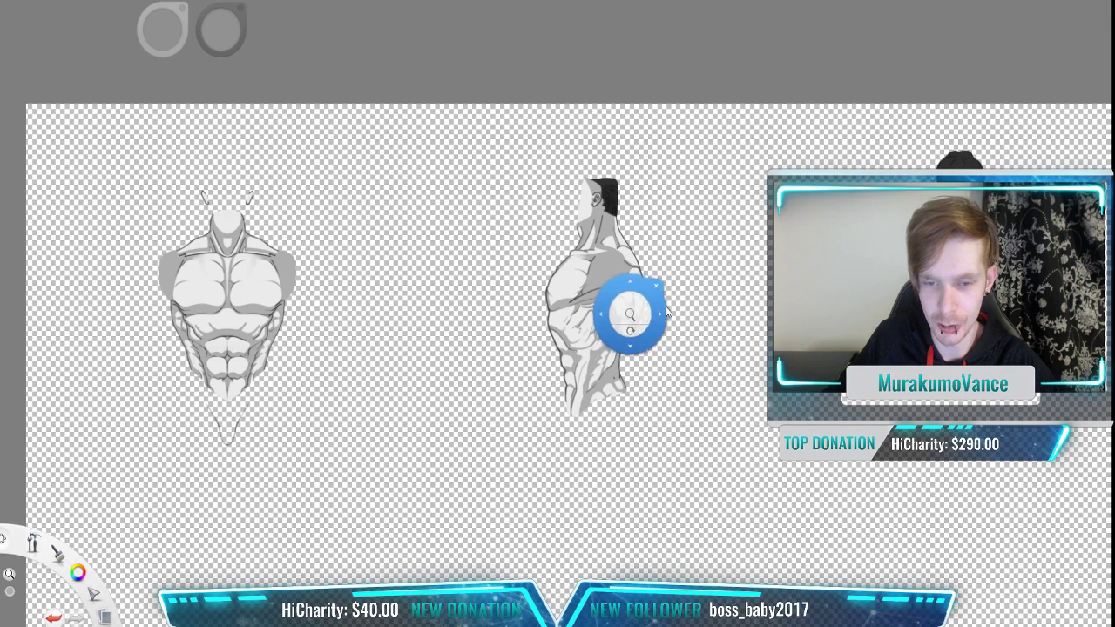
left_click_drag(652, 276, 598, 277)
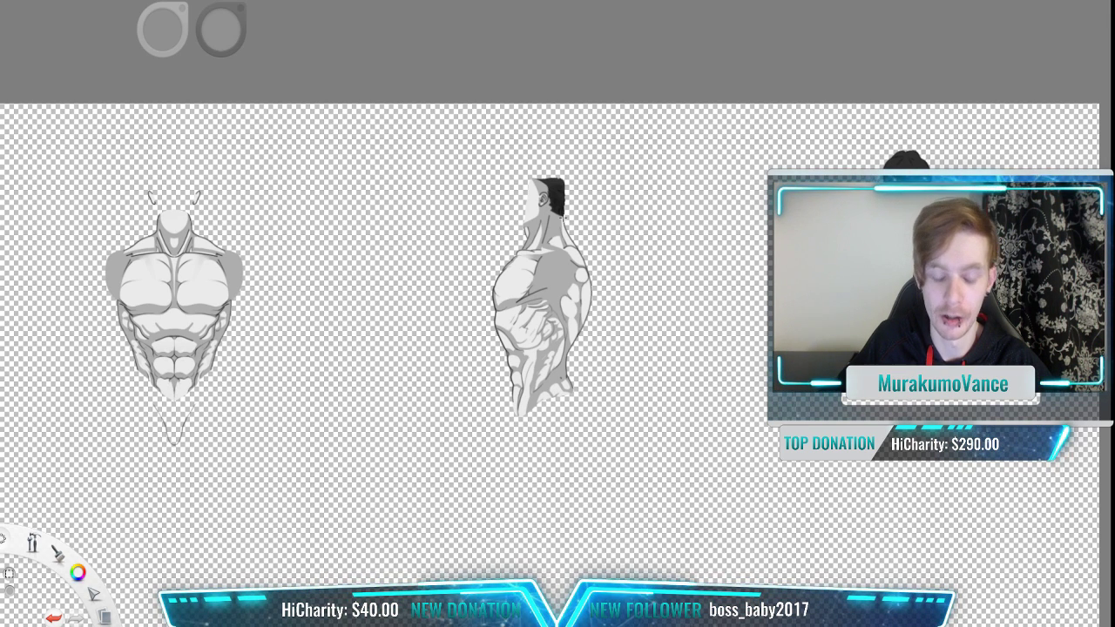
scroll(640, 252, "up", 1)
key("space")
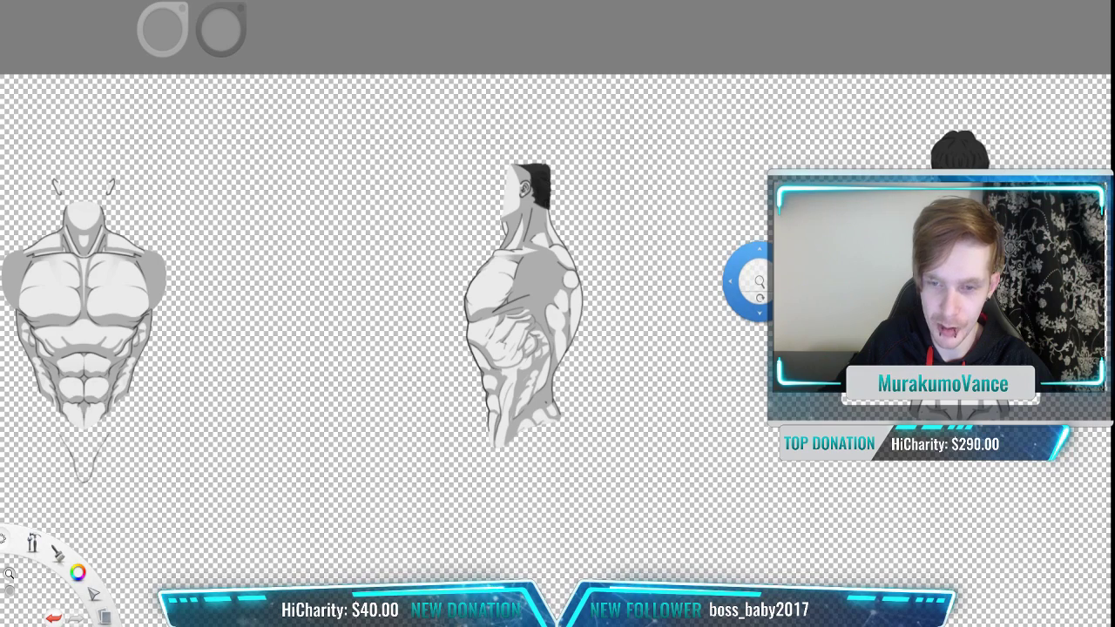
mouse_move(771, 245)
left_mouse_down()
mouse_move(724, 224)
mouse_move(767, 224)
left_mouse_up()
scroll(516, 276, "down", 1)
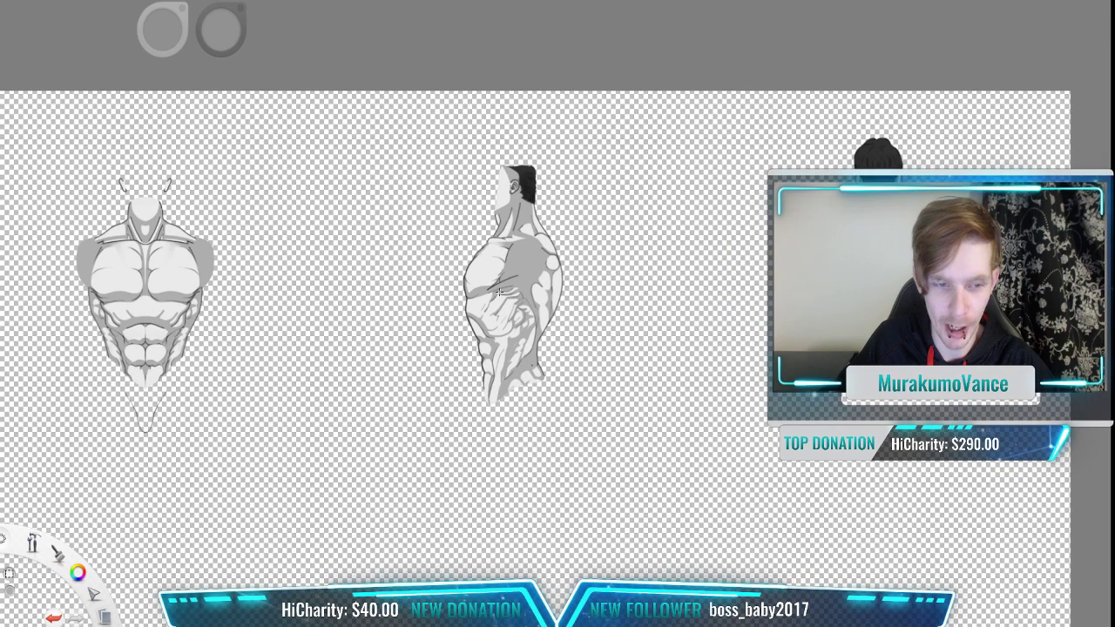
key("space")
left_click_drag(560, 311, 646, 271)
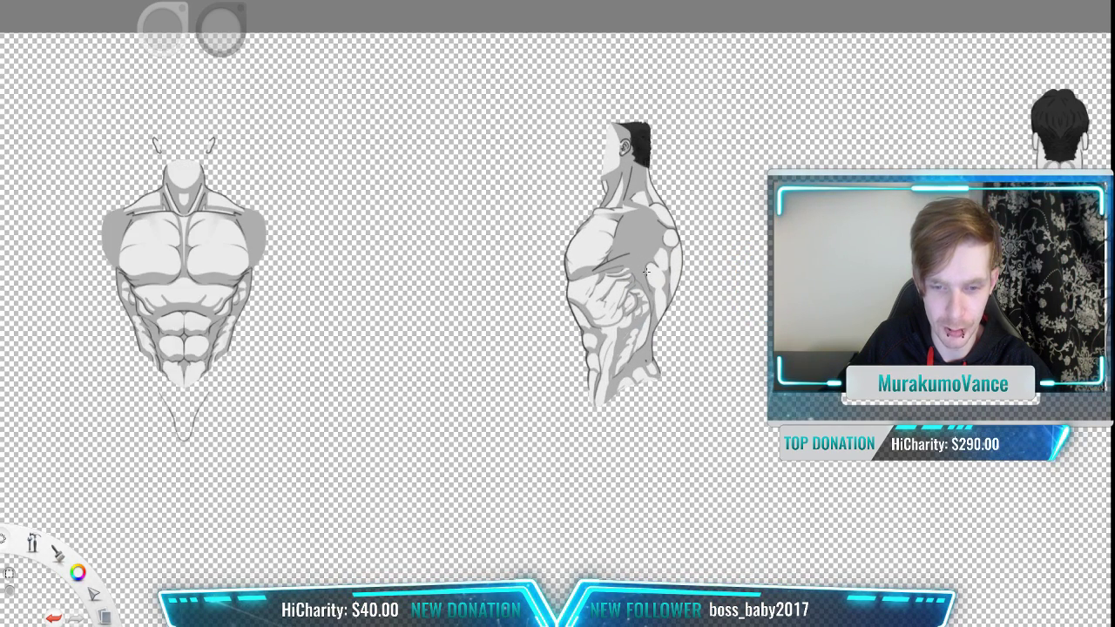
scroll(645, 272, "up", 2)
scroll(646, 272, "down", 1)
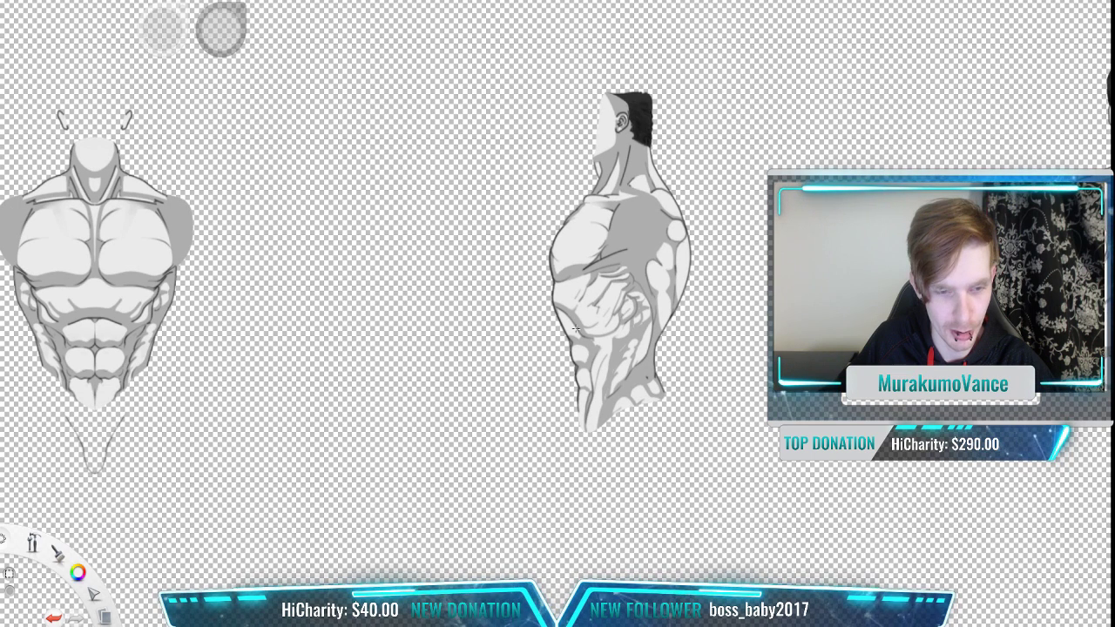
scroll(473, 291, "down", 2)
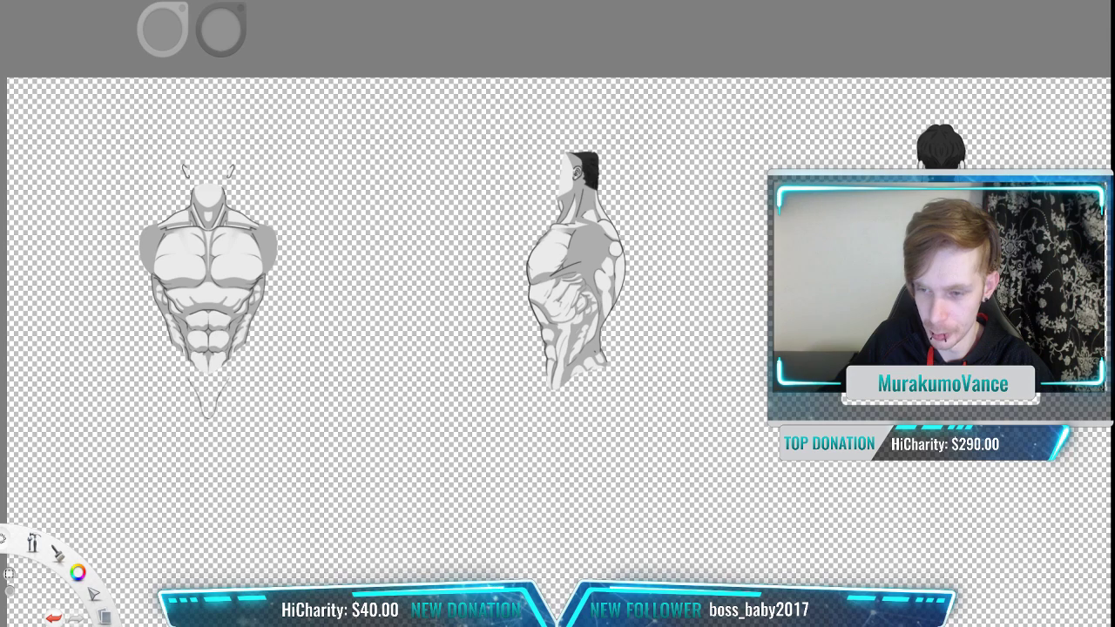
Step: Select the front and back torsos with a freehand selection and delete them, keeping only the side torso
key("ctrl+v")
key("ctrl+z")
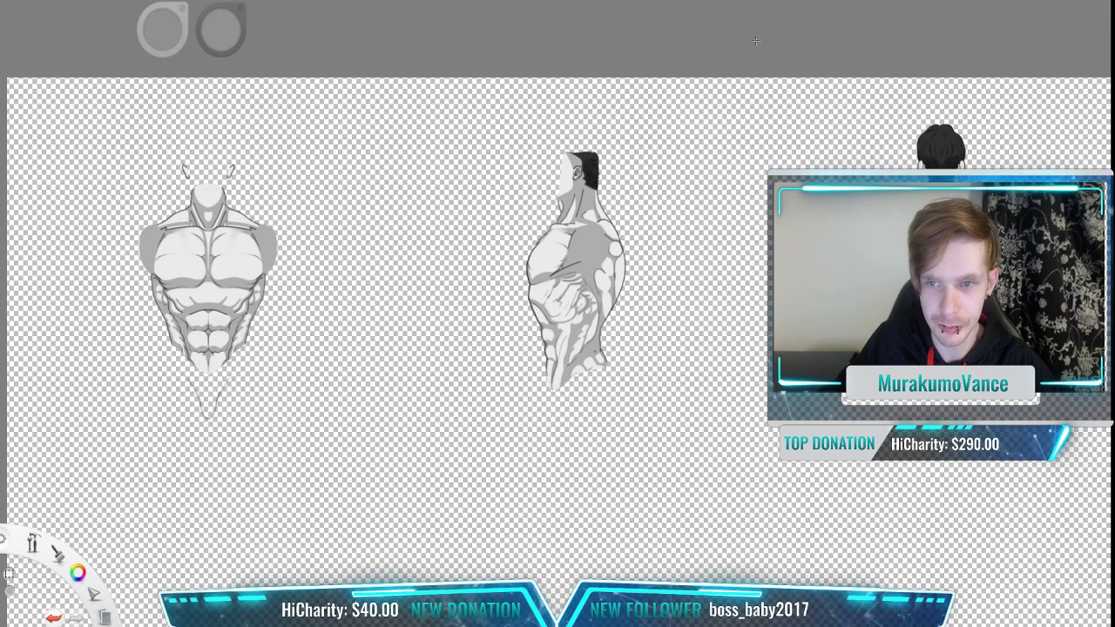
key("ctrl+minus")
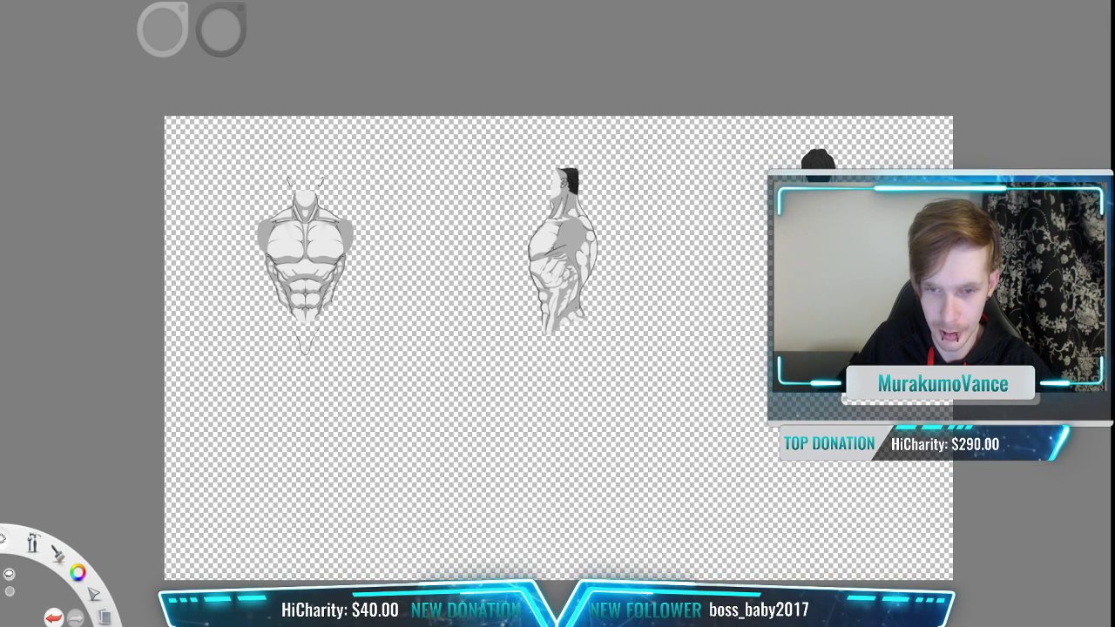
mouse_move(884, 122)
left_mouse_down()
mouse_move(825, 461)
mouse_move(695, 303)
mouse_move(659, 156)
mouse_move(550, 106)
mouse_move(440, 156)
mouse_move(360, 467)
mouse_move(184, 339)
mouse_move(209, 122)
left_mouse_up()
mouse_move(94, 595)
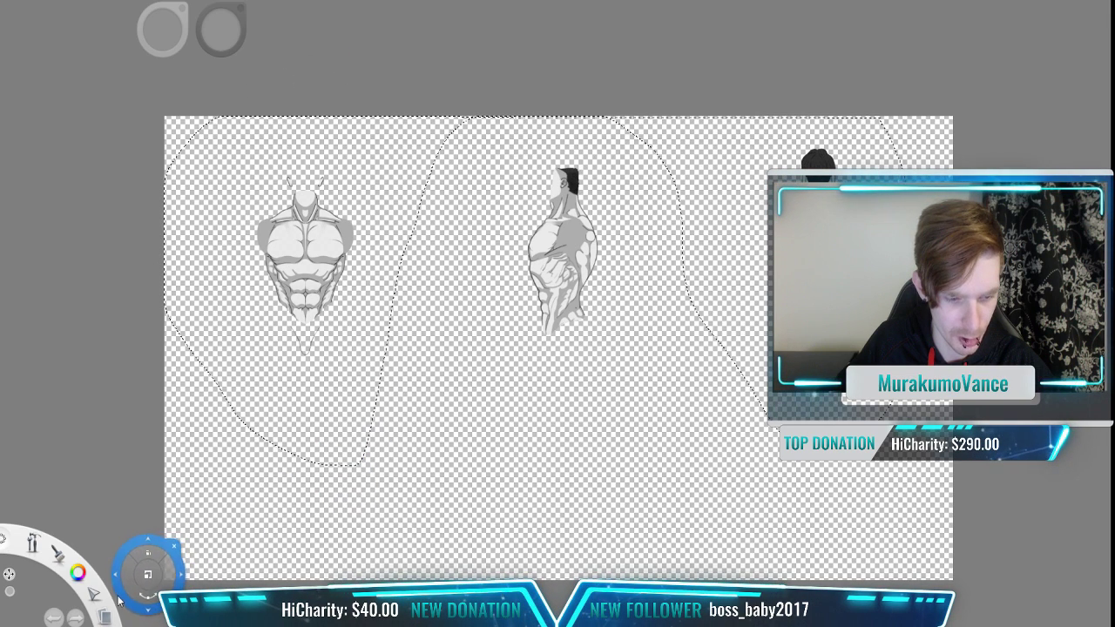
key("Delete")
Step: Erase a band along the neck base of the side torso, separating the head from the shoulders
scroll(627, 257, "up", 5)
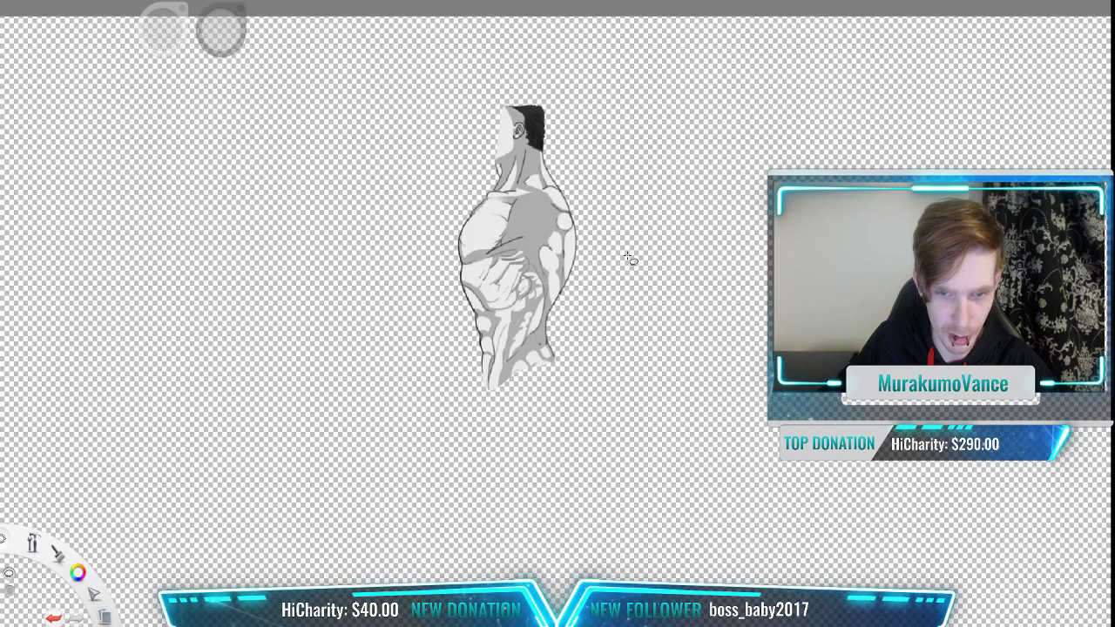
left_click_drag(495, 174, 656, 283)
scroll(655, 265, "up", 4)
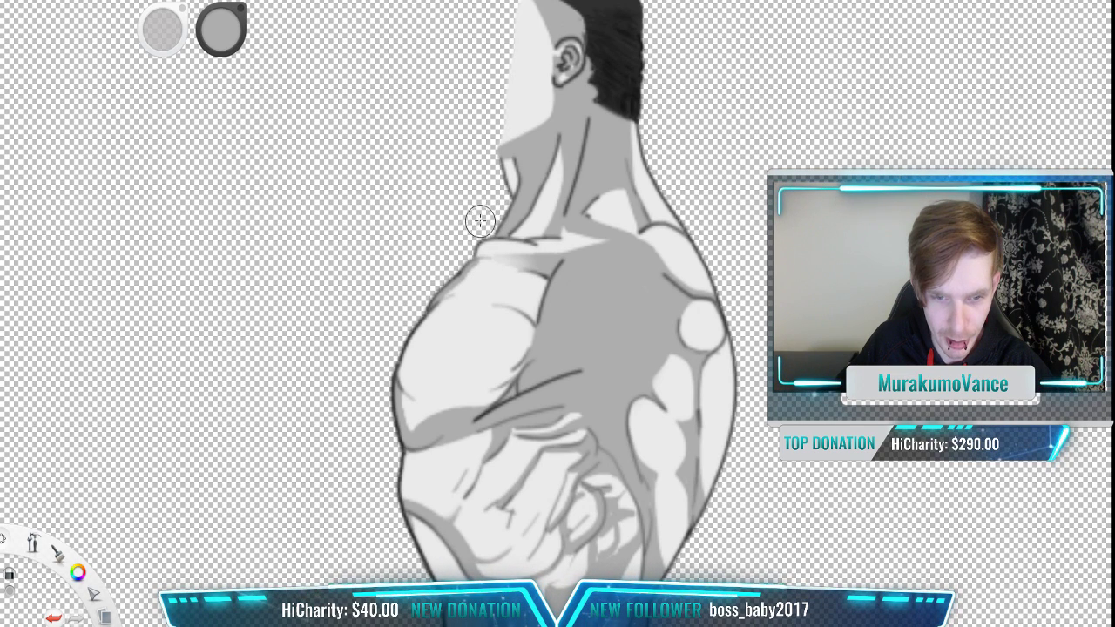
mouse_move(473, 226)
left_mouse_down()
mouse_move(550, 224)
mouse_move(568, 202)
mouse_move(664, 182)
mouse_move(708, 212)
mouse_move(746, 272)
left_mouse_up()
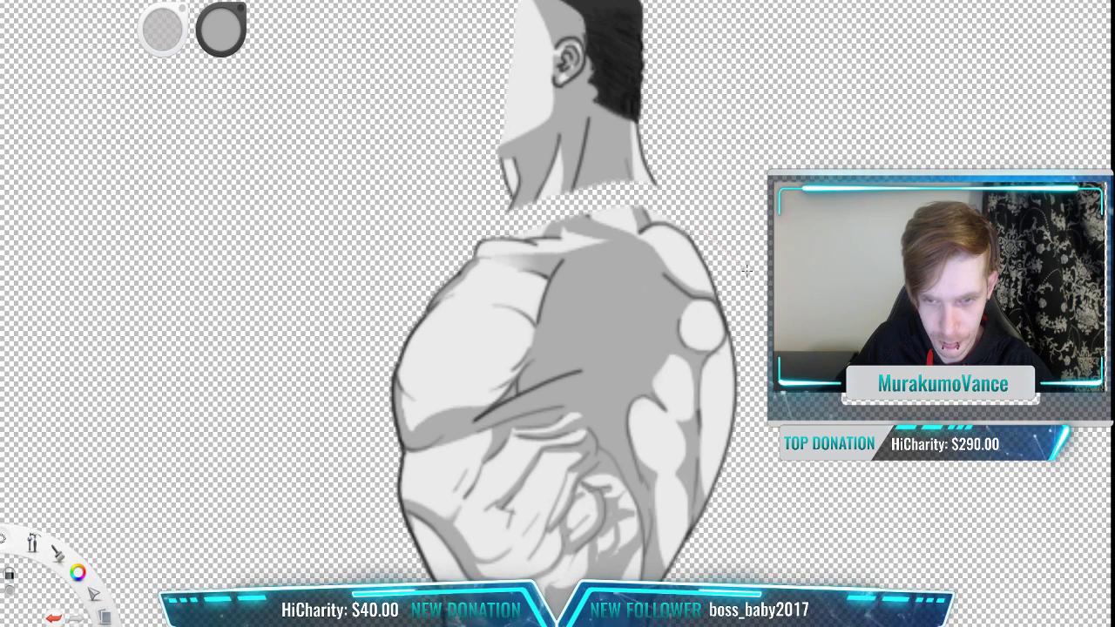
Step: Erase the head and remaining neck above the cut on the side torso
mouse_move(540, 137)
left_mouse_down()
mouse_move(480, 181)
mouse_move(445, 228)
left_mouse_up()
left_click_drag(549, 109, 422, 92)
left_click_drag(563, 66, 444, 115)
left_click_drag(544, 85, 306, 80)
left_click_drag(563, 62, 409, 135)
left_click_drag(558, 121, 326, 127)
mouse_move(565, 140)
left_mouse_down()
mouse_move(402, 162)
mouse_move(447, 151)
left_mouse_up()
left_click_drag(556, 171, 406, 199)
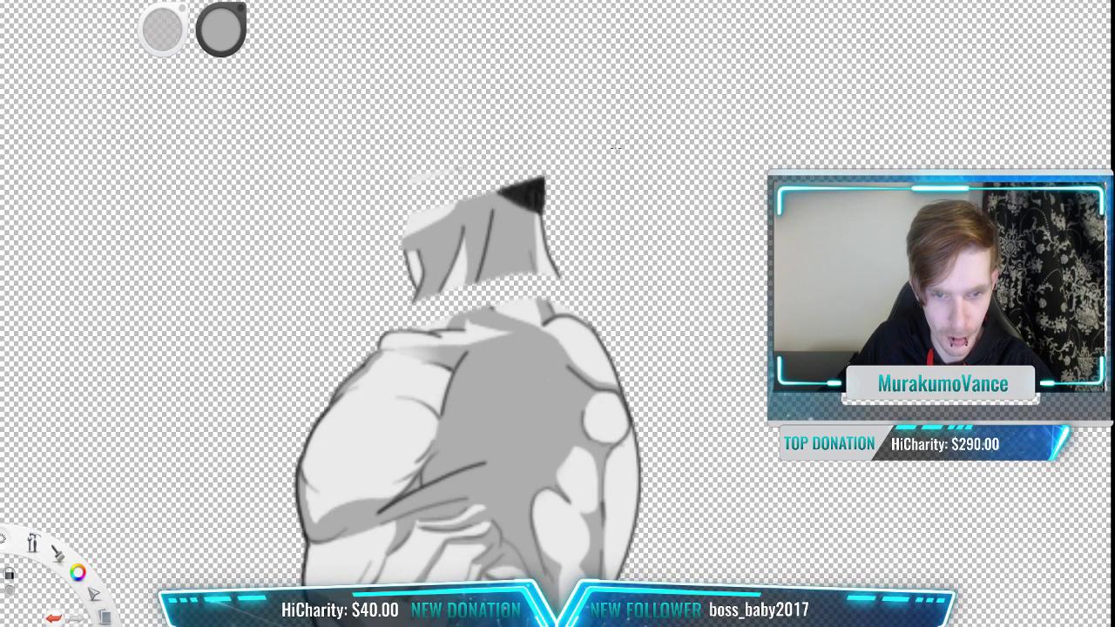
left_click_drag(556, 196, 393, 242)
left_click_drag(542, 190, 441, 213)
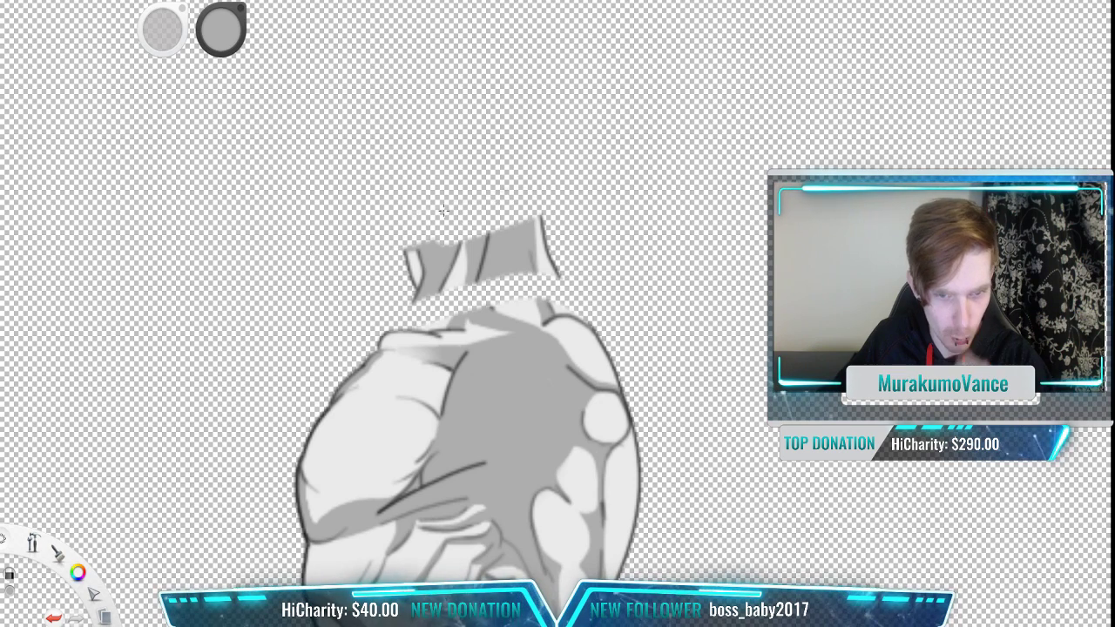
left_click_drag(531, 227, 401, 255)
mouse_move(553, 224)
left_mouse_down()
mouse_move(404, 264)
mouse_move(410, 281)
left_mouse_up()
left_click_drag(486, 258, 409, 303)
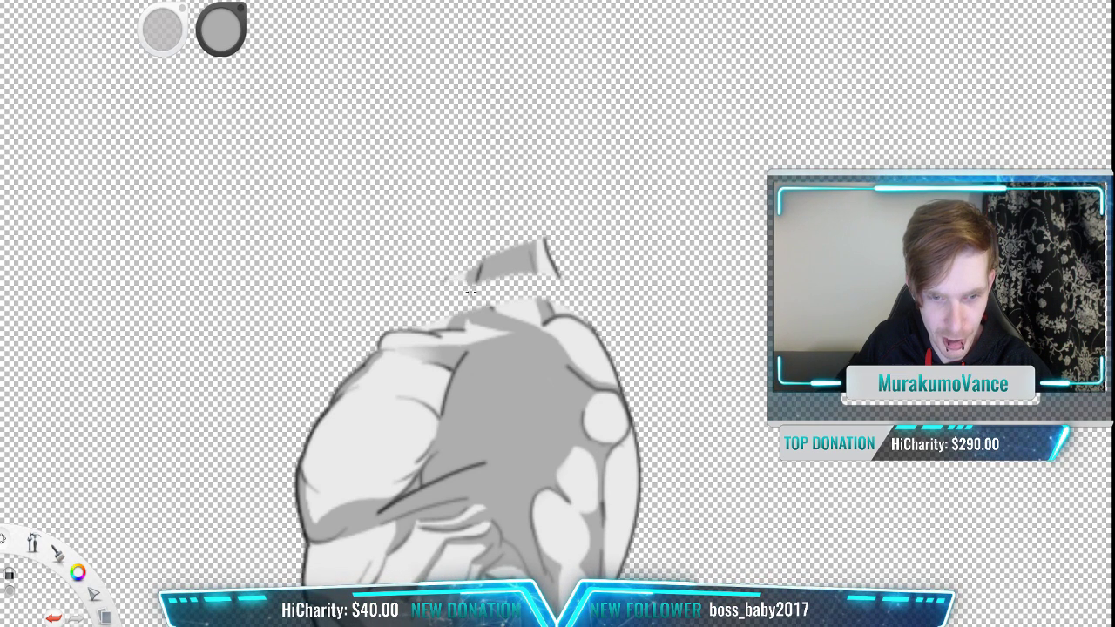
left_click_drag(525, 263, 450, 283)
mouse_move(560, 251)
left_mouse_down()
mouse_move(446, 274)
mouse_move(594, 228)
mouse_move(495, 272)
mouse_move(493, 140)
mouse_move(525, 79)
left_mouse_up()
Step: Cut the side torso below the rib cage with the eraser and remove the whole abdomen beneath it
key("space")
scroll(543, 205, "down", 2)
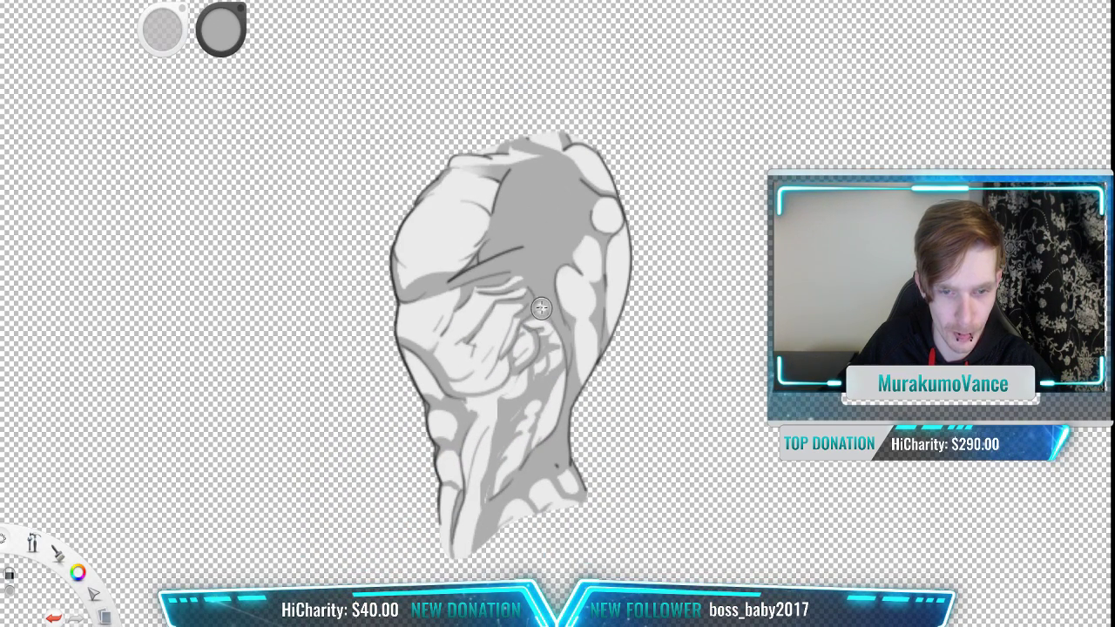
key("space")
left_click_drag(539, 298, 560, 192)
scroll(560, 193, "up", 2)
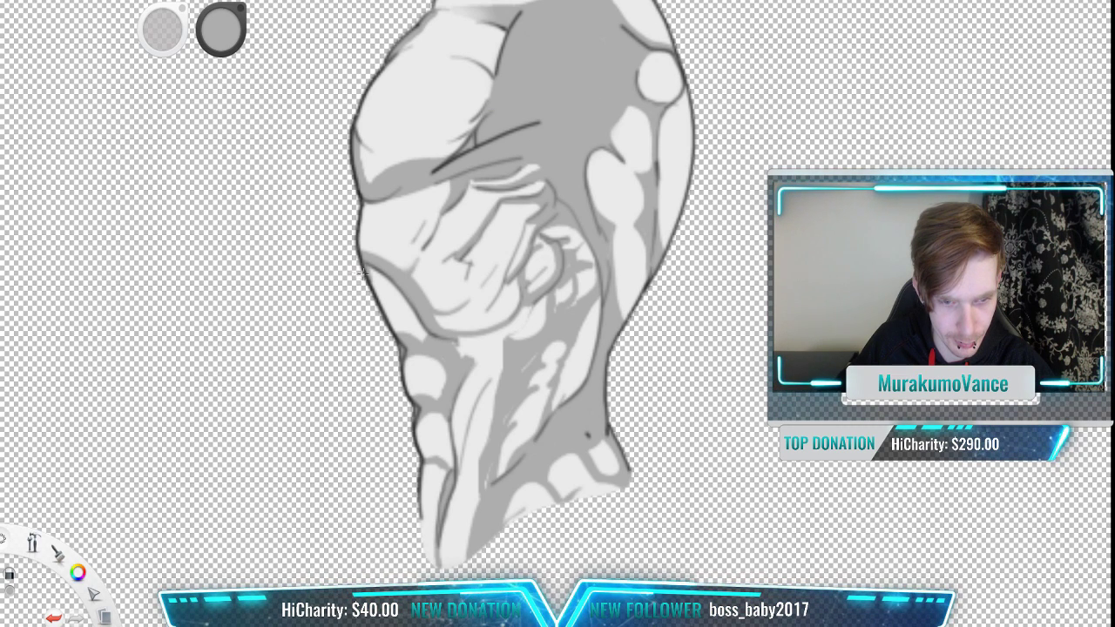
mouse_move(383, 275)
left_mouse_down()
mouse_move(431, 334)
mouse_move(439, 381)
mouse_move(469, 389)
mouse_move(501, 372)
mouse_move(643, 348)
mouse_move(674, 311)
left_mouse_up()
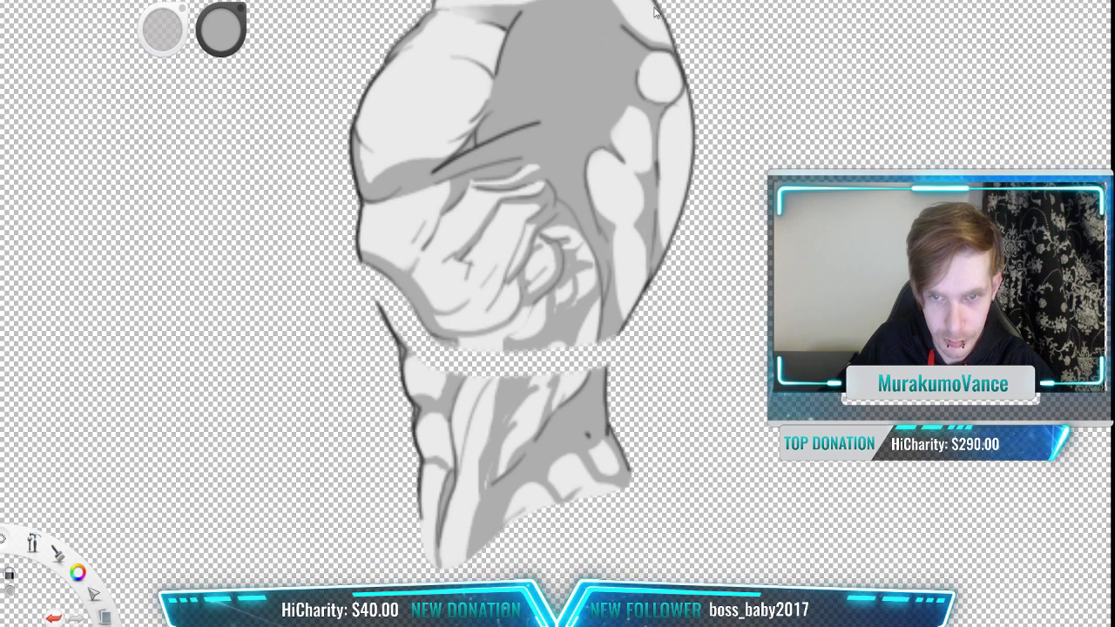
mouse_move(595, 406)
left_mouse_down()
mouse_move(480, 524)
mouse_move(706, 420)
mouse_move(430, 486)
mouse_move(530, 507)
mouse_move(541, 528)
mouse_move(467, 563)
mouse_move(512, 519)
mouse_move(451, 490)
mouse_move(431, 418)
mouse_move(381, 427)
mouse_move(481, 443)
mouse_move(447, 475)
mouse_move(633, 426)
mouse_move(561, 416)
mouse_move(537, 425)
mouse_move(568, 431)
mouse_move(628, 409)
mouse_move(623, 400)
mouse_move(557, 407)
mouse_move(615, 377)
mouse_move(503, 381)
mouse_move(611, 375)
mouse_move(336, 460)
mouse_move(574, 409)
mouse_move(388, 436)
mouse_move(329, 395)
mouse_move(494, 376)
mouse_move(412, 397)
mouse_move(396, 355)
mouse_move(432, 376)
mouse_move(394, 338)
left_mouse_up()
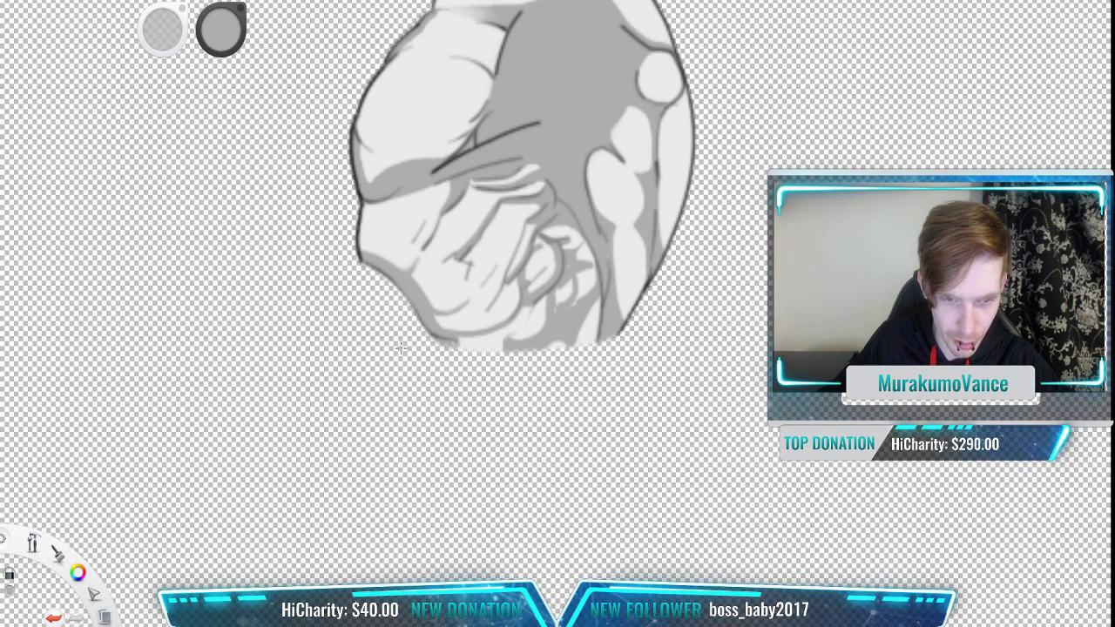
Step: Select the side chest piece with a rectangular selection, enlarge it to about four times its size and centre it on the canvas
scroll(608, 250, "down", 6)
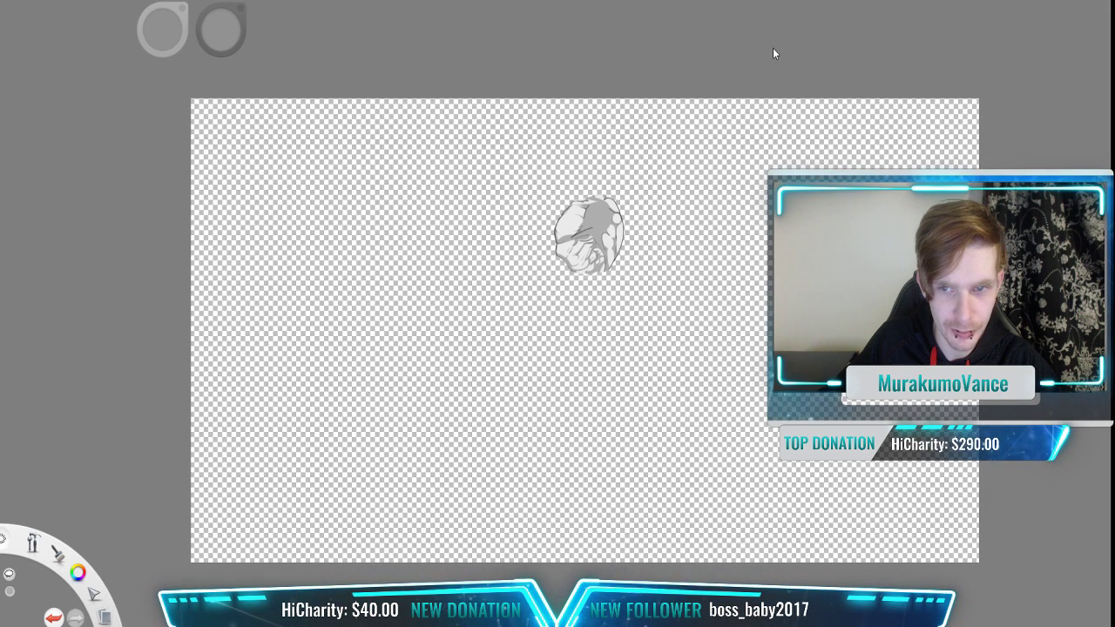
key("m")
mouse_move(708, 172)
left_mouse_down()
mouse_move(592, 223)
mouse_move(408, 354)
left_mouse_up()
key("v")
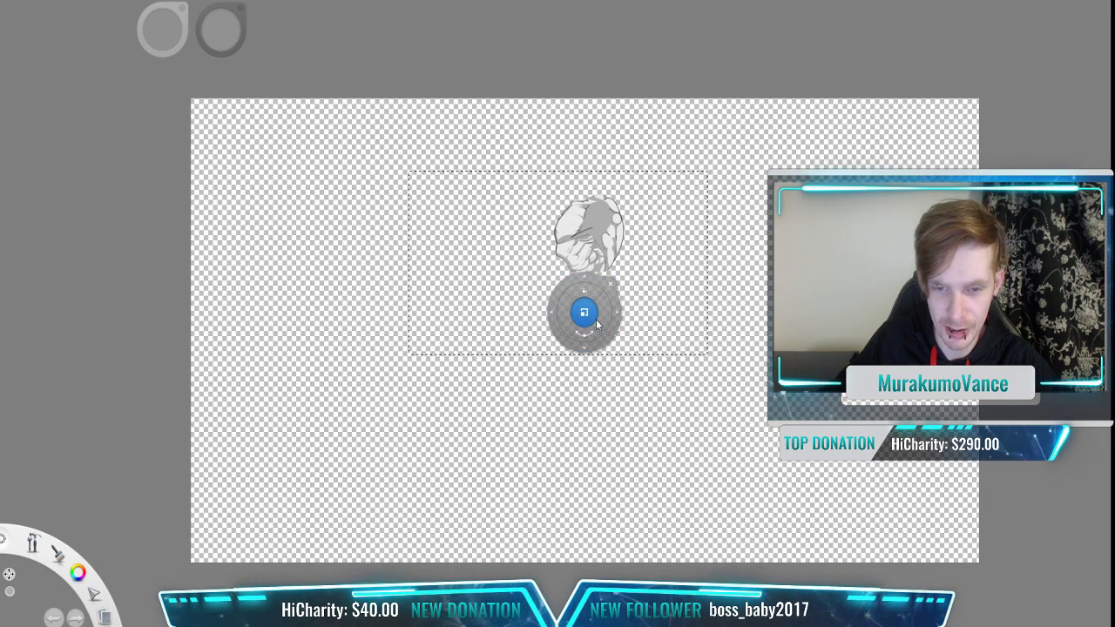
left_click_drag(586, 318, 727, 235)
mouse_move(688, 199)
left_mouse_down()
mouse_move(578, 321)
mouse_move(589, 366)
mouse_move(334, 327)
mouse_move(676, 316)
mouse_move(128, 86)
mouse_move(240, 40)
mouse_move(26, 2)
left_mouse_up()
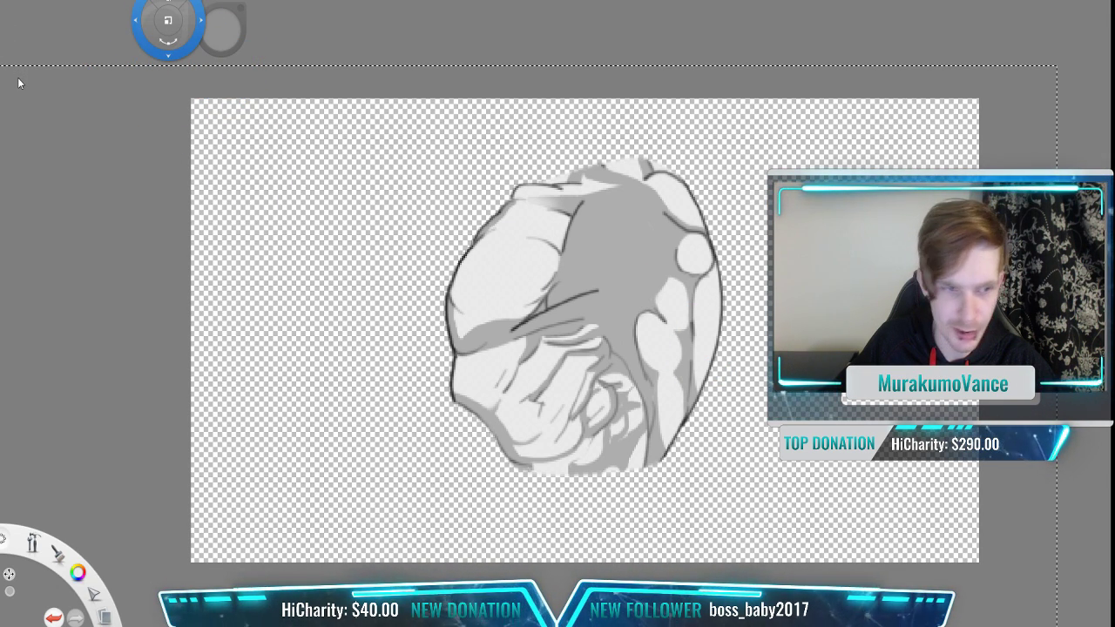
left_click(84, 84)
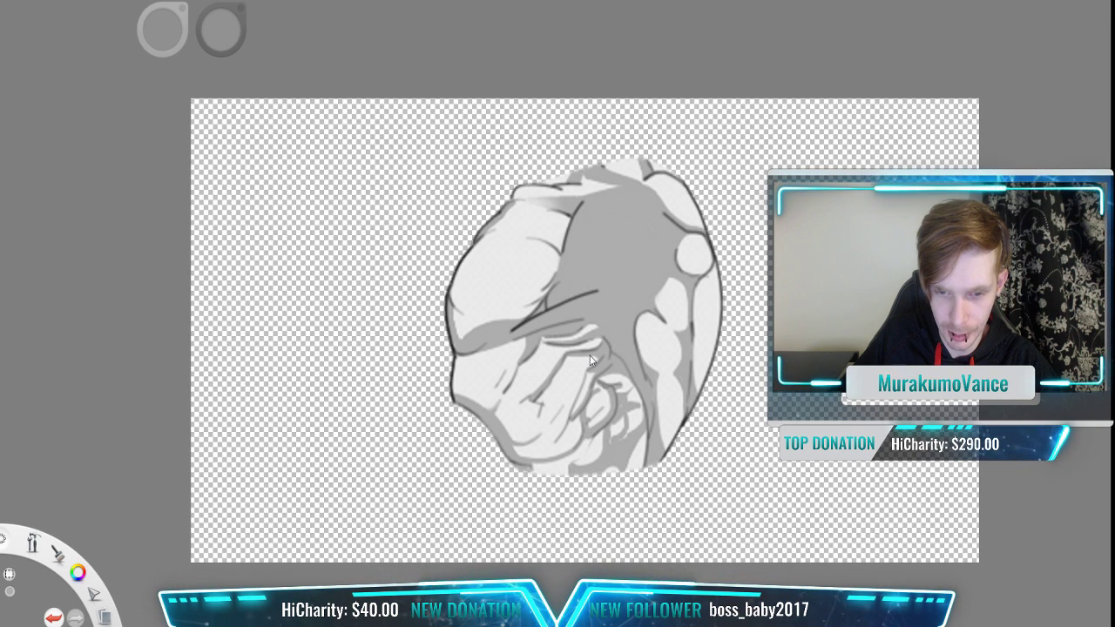
Step: Show the original torso sheet alone, then select the front and side torsos with a rectangular selection and delete them, keeping only the back torso
left_click(997, 401)
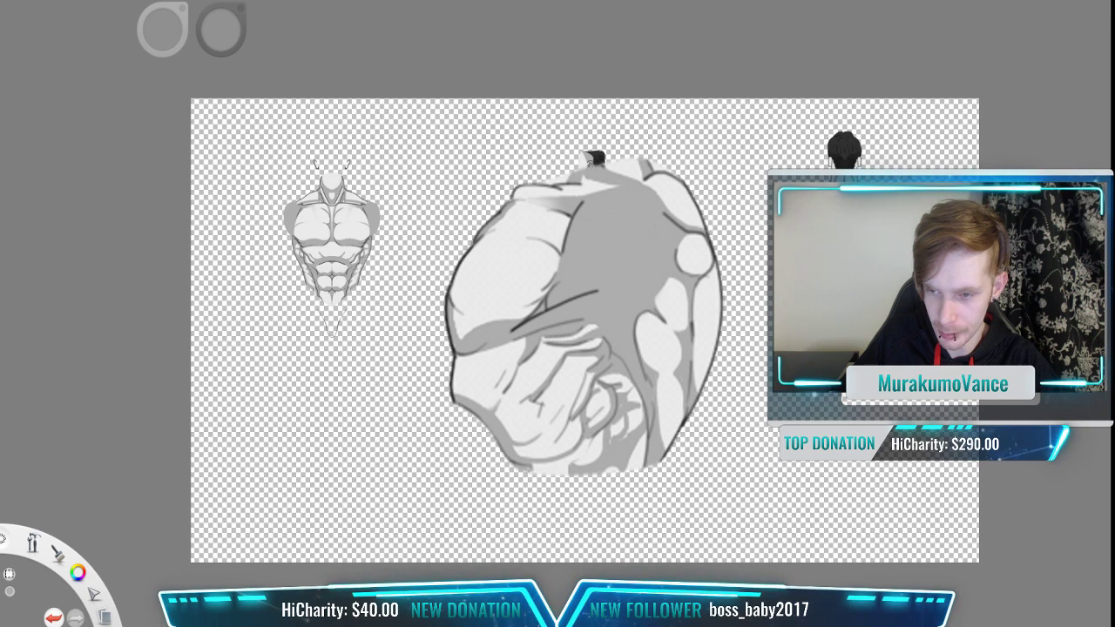
key("ctrl+z")
scroll(822, 206, "up", 1)
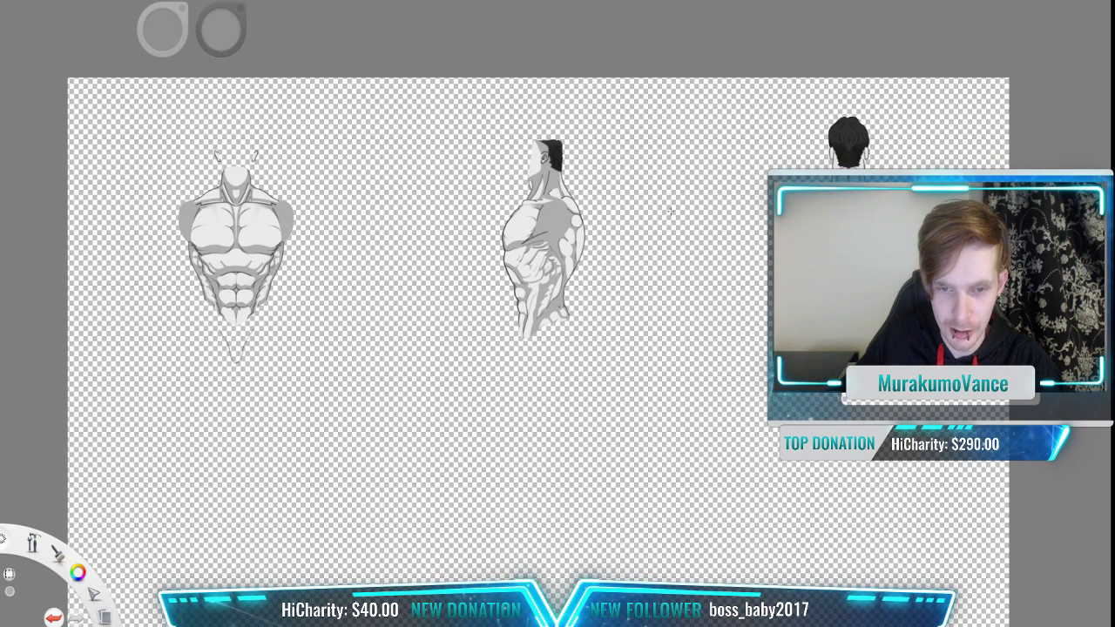
mouse_move(670, 211)
left_mouse_down()
mouse_move(592, 194)
mouse_move(555, 203)
left_mouse_up()
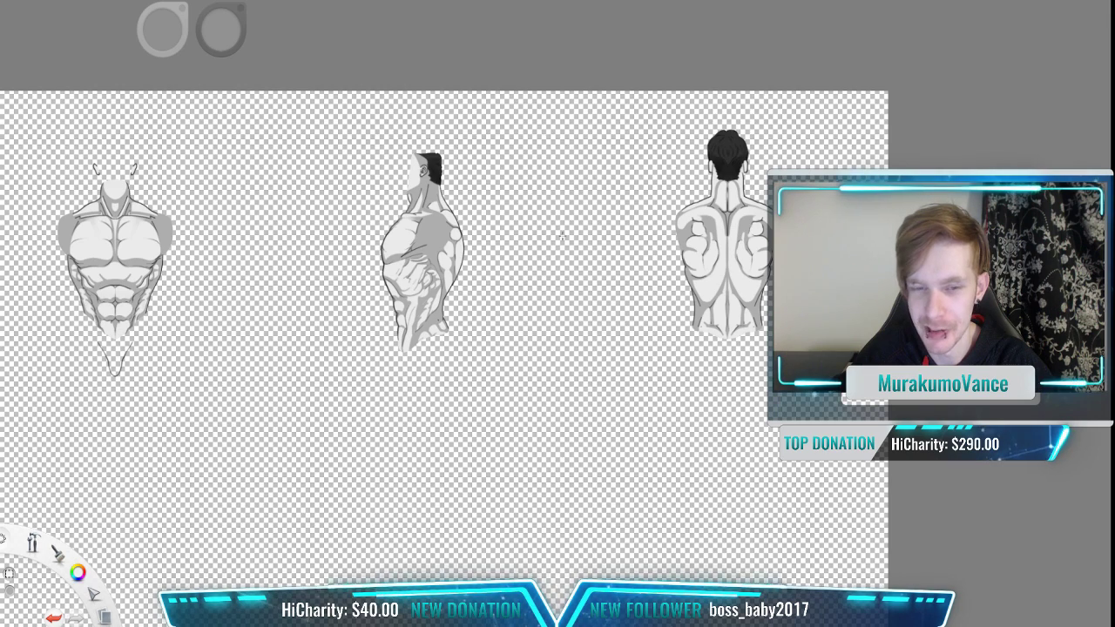
scroll(562, 235, "down", 2)
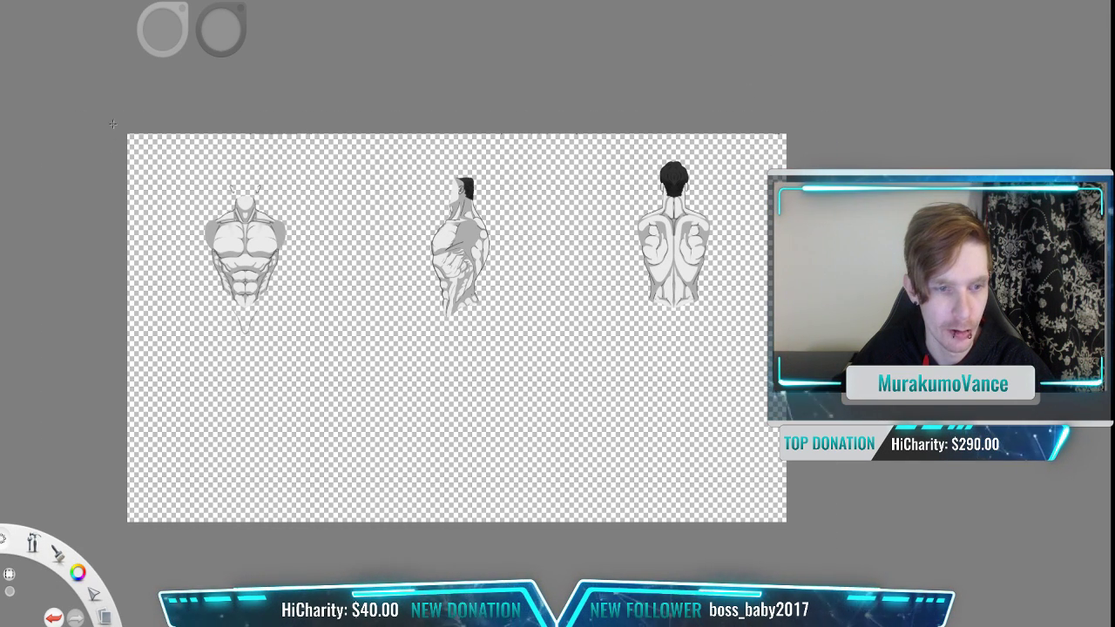
left_click_drag(112, 124, 578, 383)
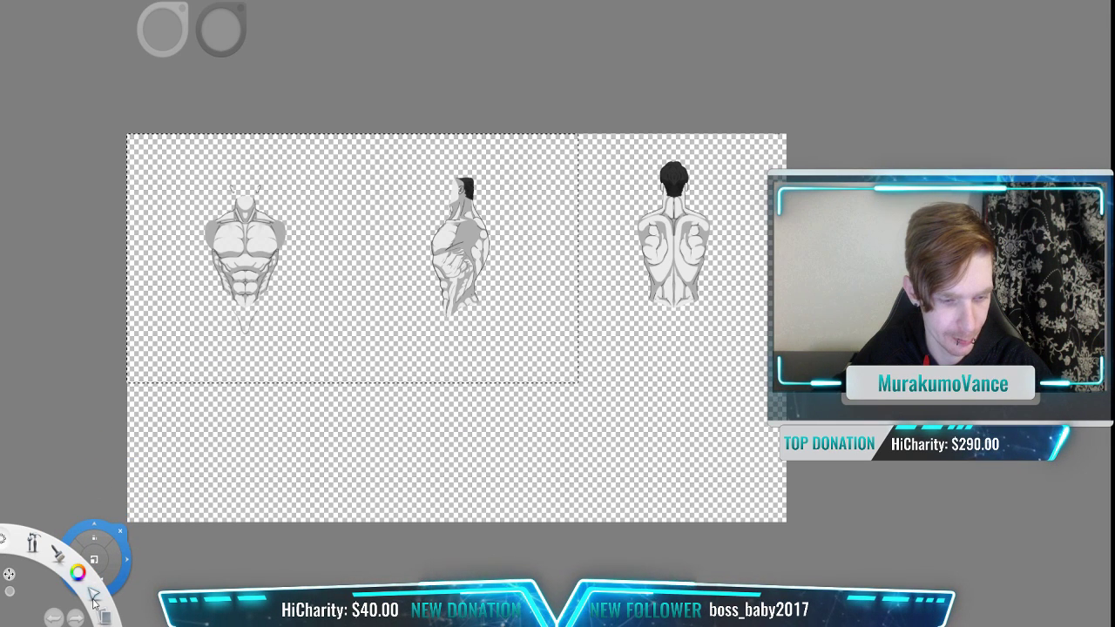
key("Delete")
Step: Align the vertical symmetry axis with the spine of the back torso and show the tan background for contrast
scroll(732, 244, "up", 5)
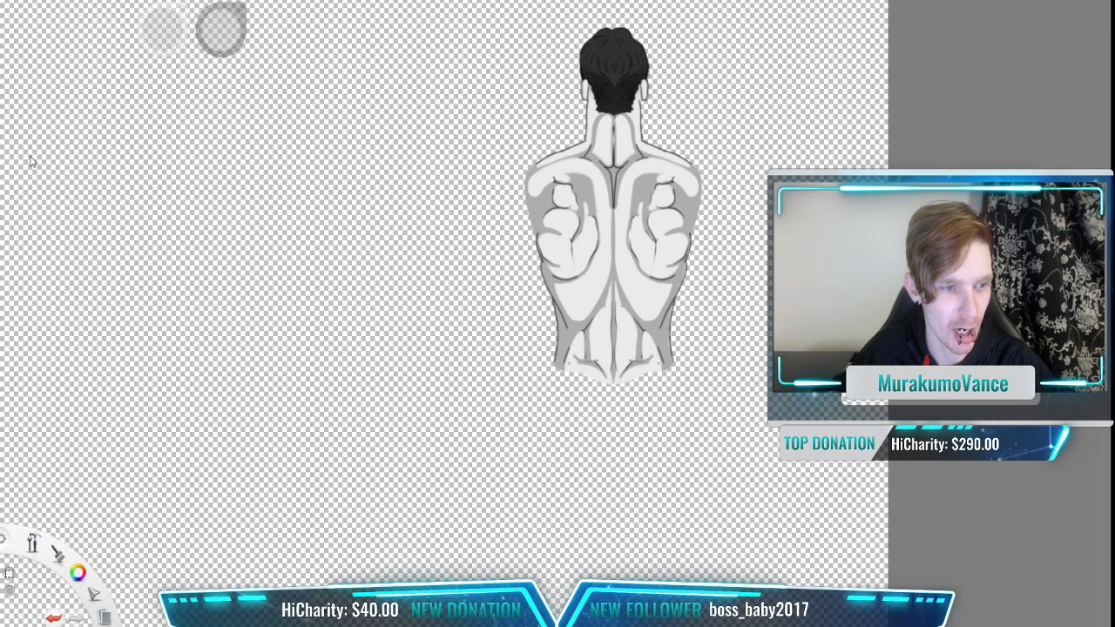
scroll(684, 199, "up", 3)
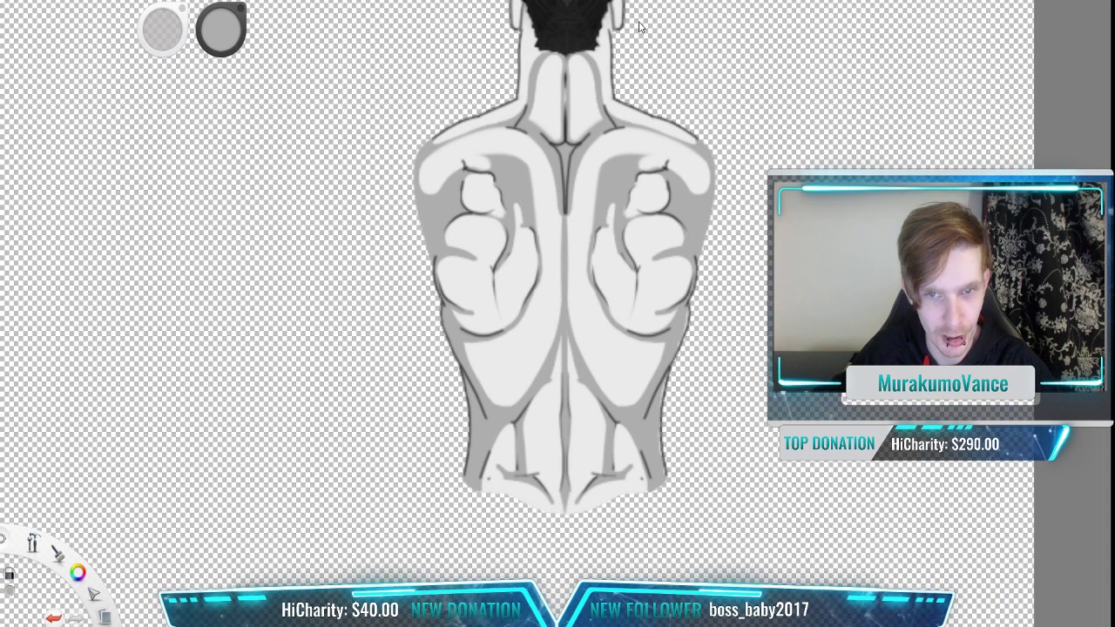
scroll(579, 140, "down", 5)
left_click_drag(433, 174, 580, 182)
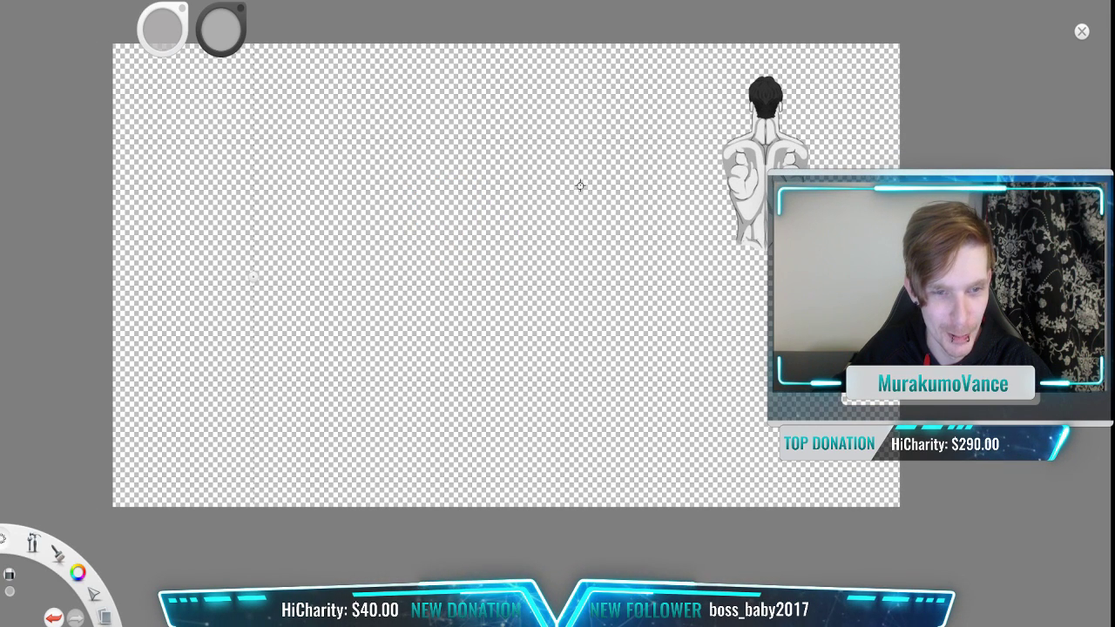
left_click_drag(251, 280, 767, 277)
scroll(766, 277, "up", 8)
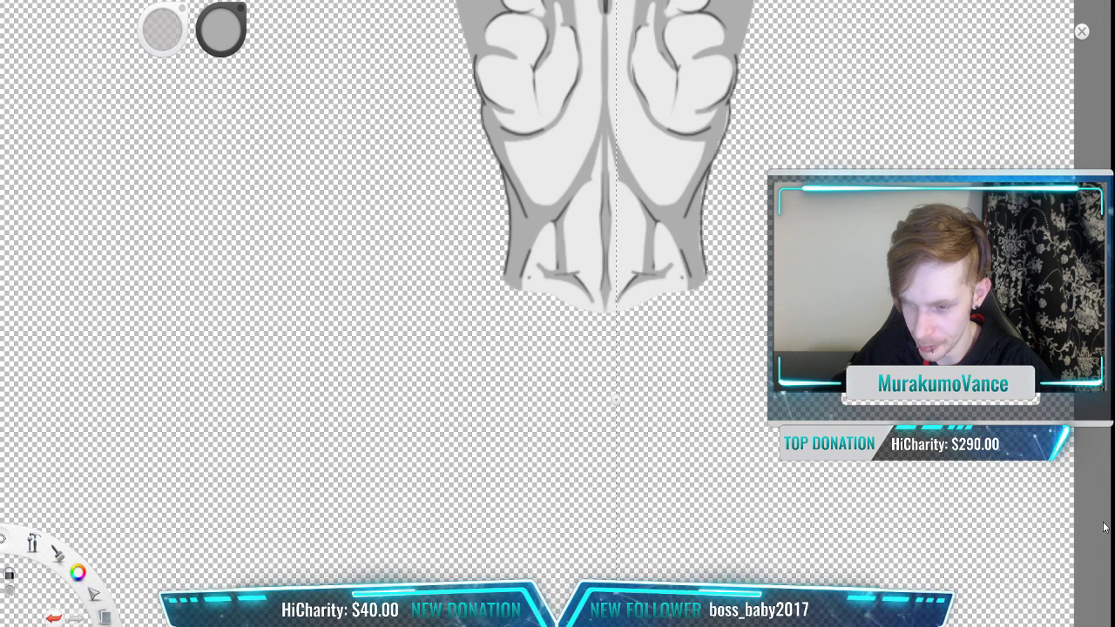
left_click(1075, 482)
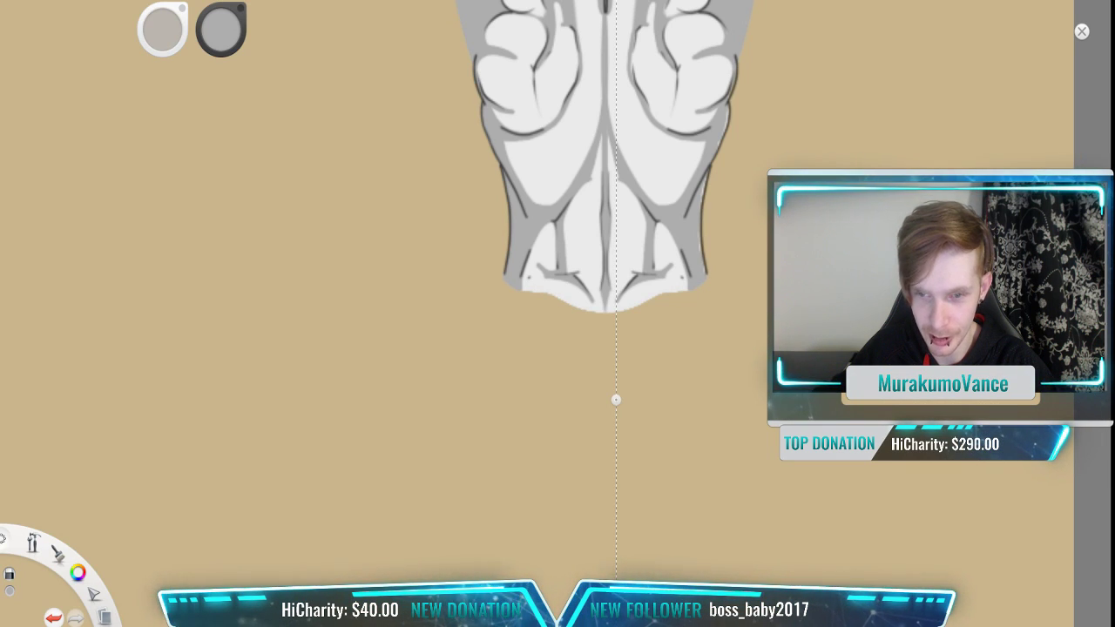
left_click_drag(616, 400, 605, 397)
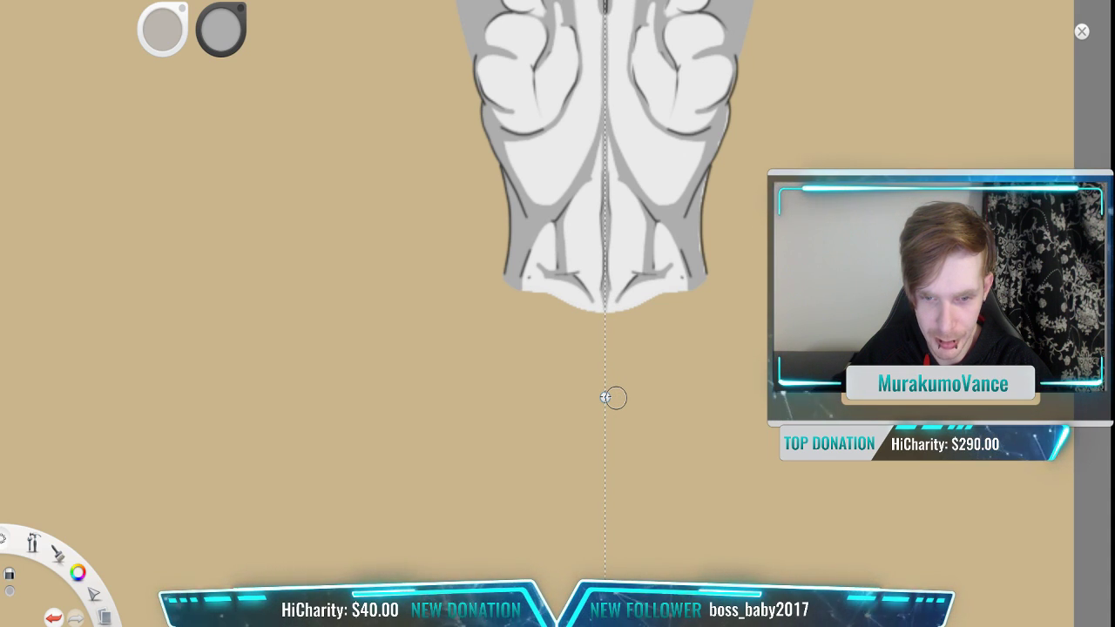
Step: Erase a band across the neck of the back torso with symmetry on, separating the head from the shoulders
key("space")
left_click_drag(624, 123, 607, 402)
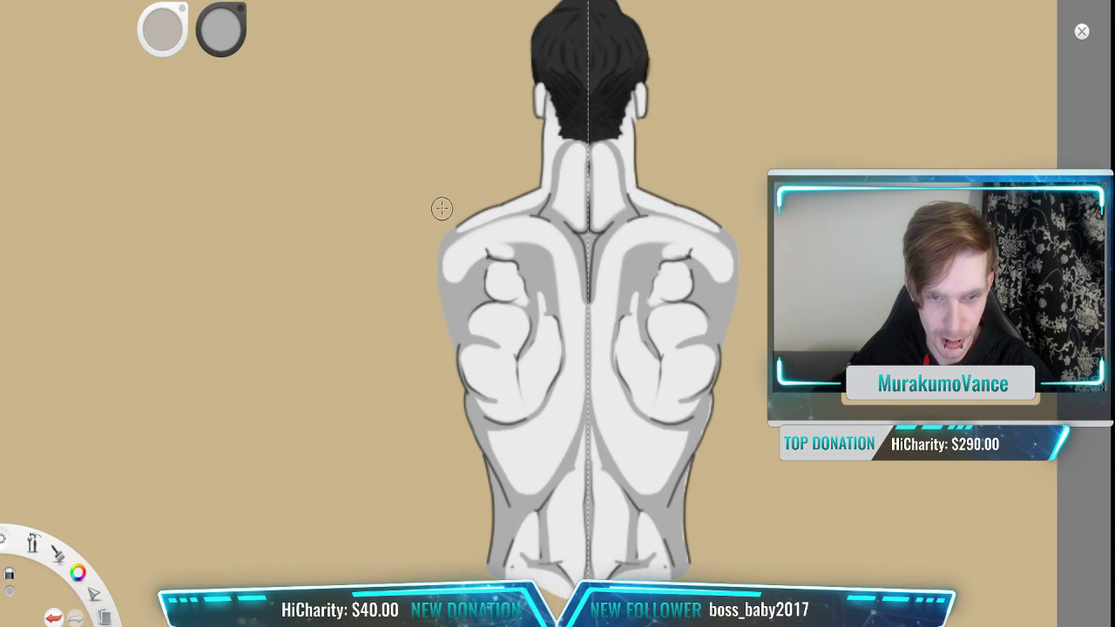
left_click_drag(433, 212, 482, 199)
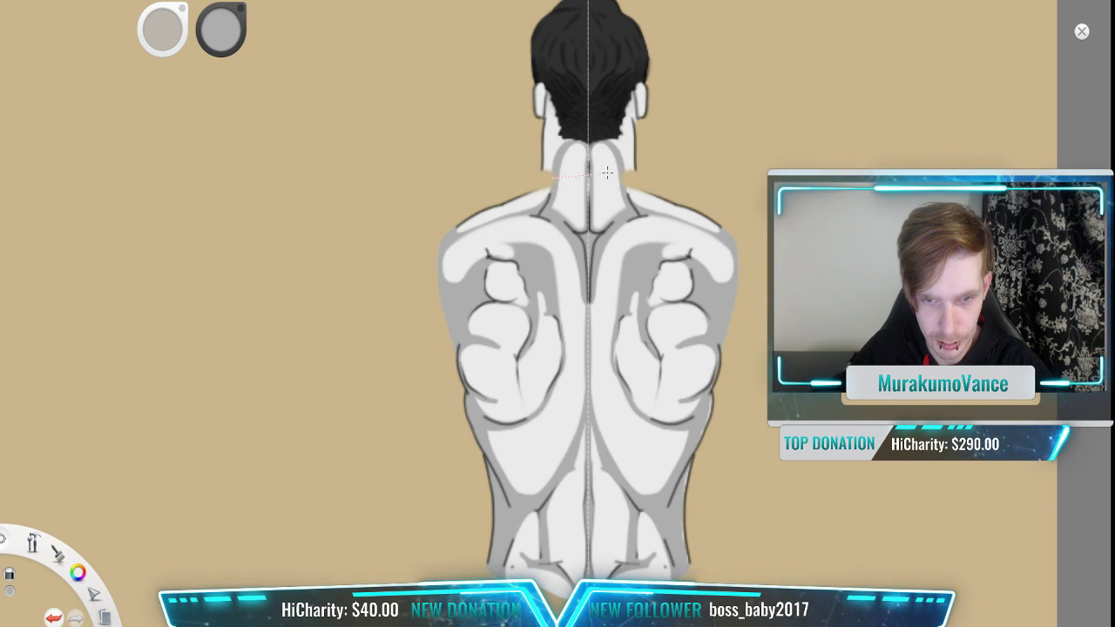
left_click_drag(607, 172, 628, 179)
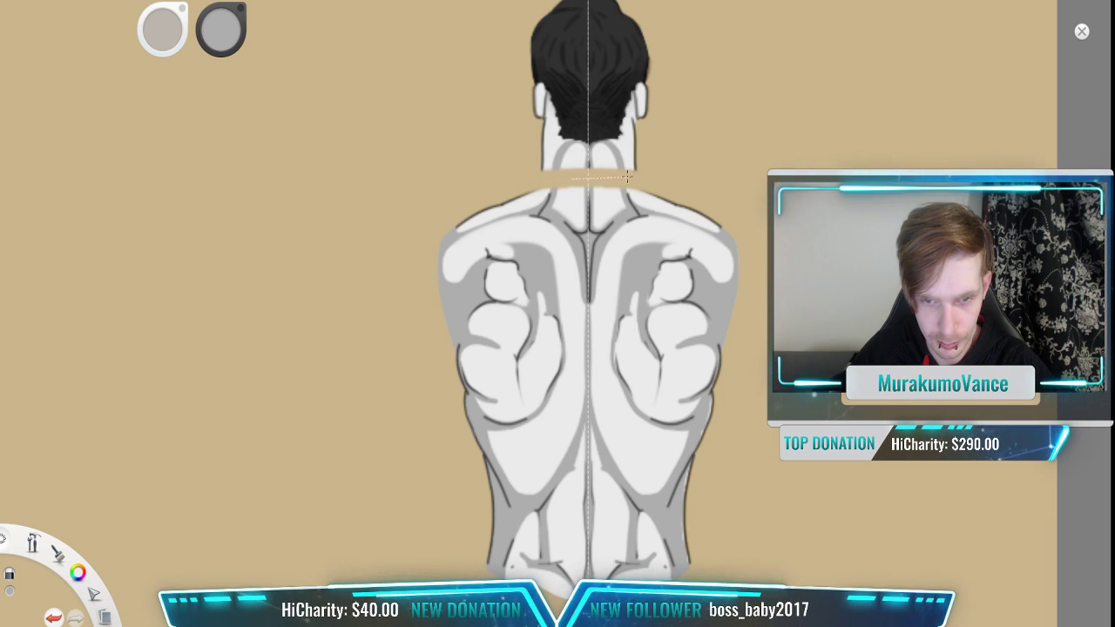
left_click_drag(627, 177, 630, 177)
left_click_drag(508, 169, 708, 157)
Step: Erase the hair, ears and remaining neck above the cut on the back torso
key("space")
left_click_drag(568, 105, 541, 203)
left_click_drag(546, 159, 510, 126)
mouse_move(584, 92)
left_mouse_down()
mouse_move(615, 102)
mouse_move(496, 112)
mouse_move(548, 88)
mouse_move(407, 114)
mouse_move(616, 159)
left_mouse_up()
left_click_drag(514, 121, 667, 103)
mouse_move(591, 103)
left_mouse_down()
mouse_move(533, 132)
mouse_move(600, 132)
mouse_move(518, 131)
mouse_move(606, 115)
mouse_move(448, 126)
left_mouse_up()
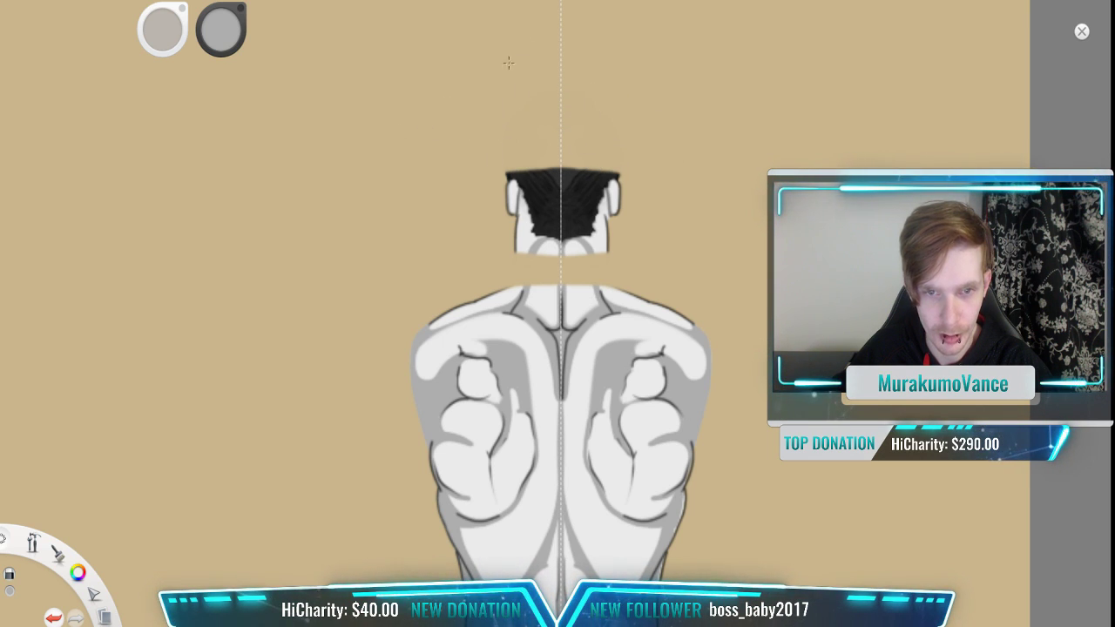
key("space")
mouse_move(637, 164)
left_mouse_down()
mouse_move(563, 154)
mouse_move(552, 148)
mouse_move(600, 164)
mouse_move(561, 140)
mouse_move(533, 194)
mouse_move(432, 209)
mouse_move(526, 224)
mouse_move(437, 236)
left_mouse_up()
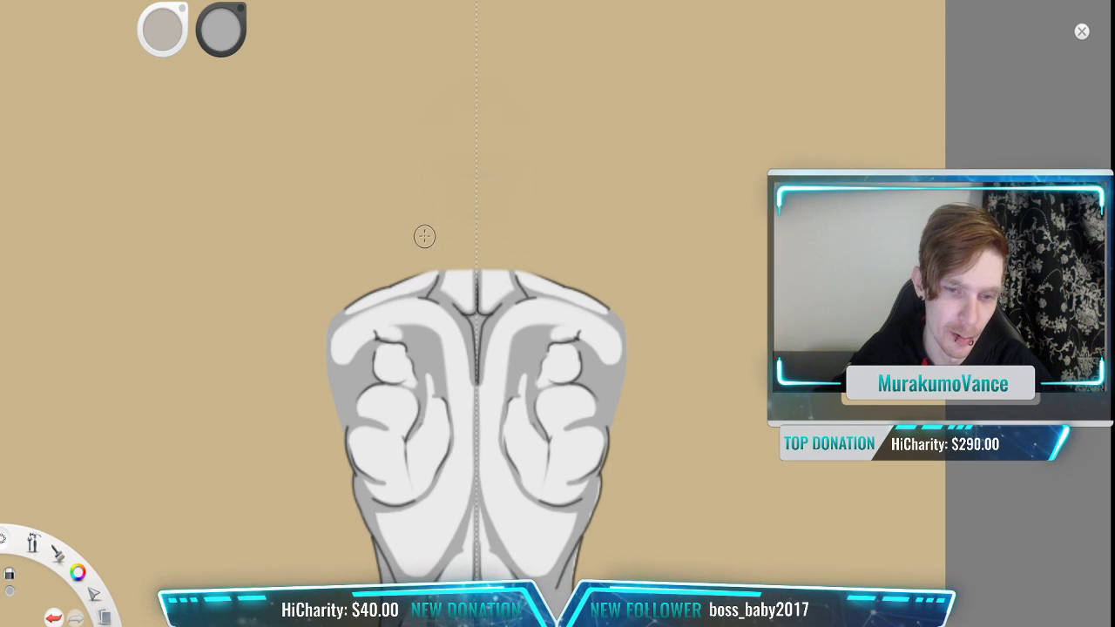
Step: Erase a curved band along the lower edge of the back muscles with symmetry on, separating the lower back from the upper back
left_click_drag(508, 311, 533, 150)
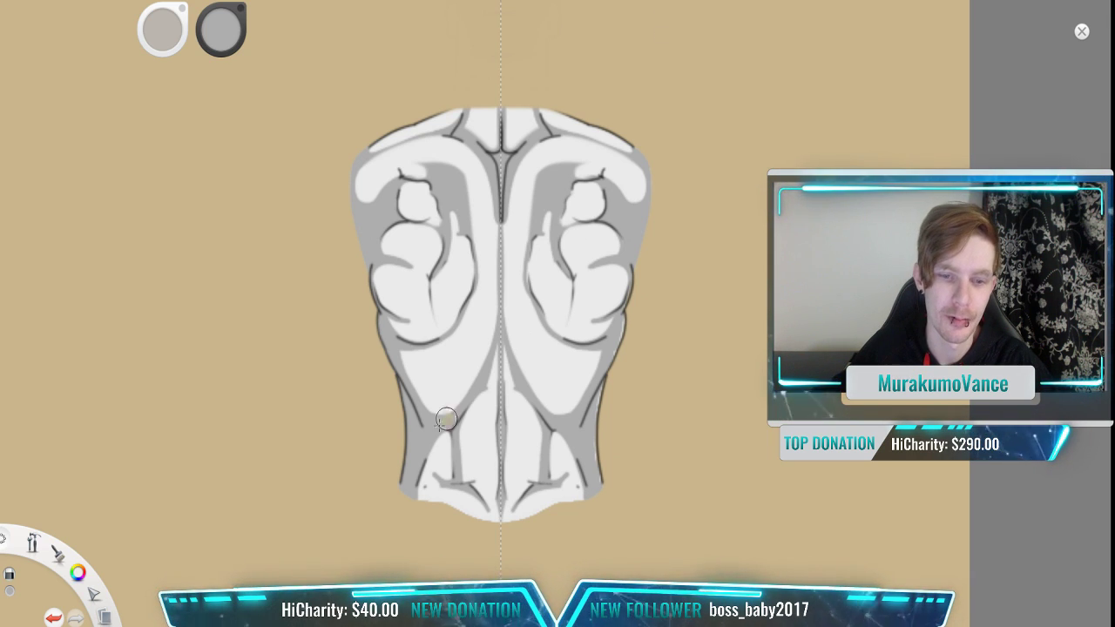
scroll(443, 389, "up", 1)
scroll(463, 377, "down", 1)
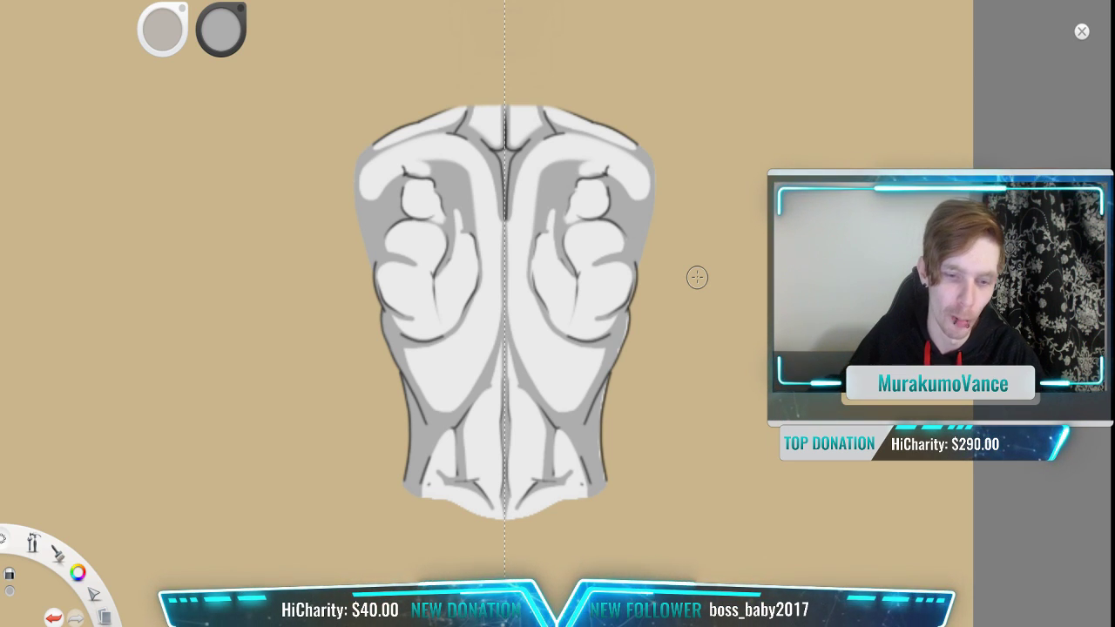
scroll(419, 392, "up", 2)
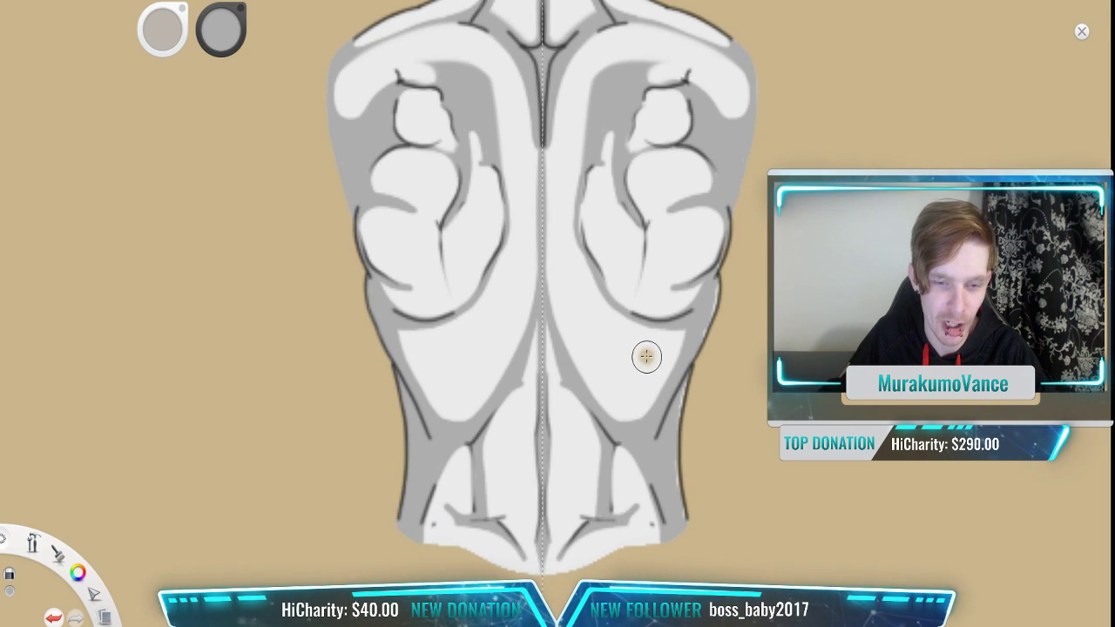
scroll(646, 355, "down", 1)
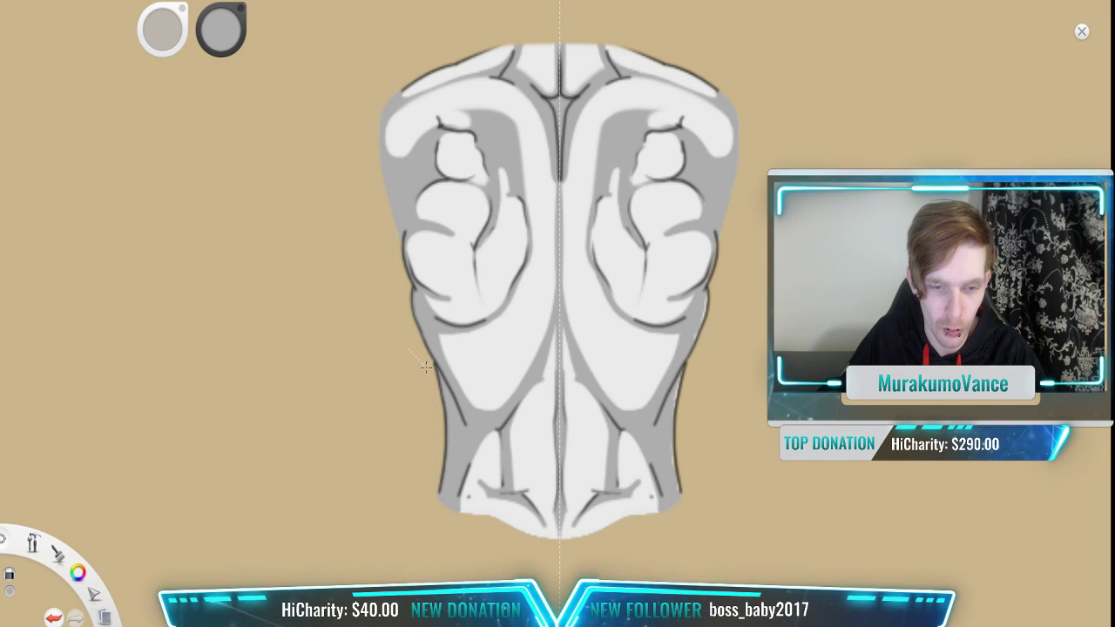
mouse_move(463, 409)
left_mouse_down()
mouse_move(475, 450)
mouse_move(510, 455)
mouse_move(544, 428)
mouse_move(564, 366)
left_mouse_up()
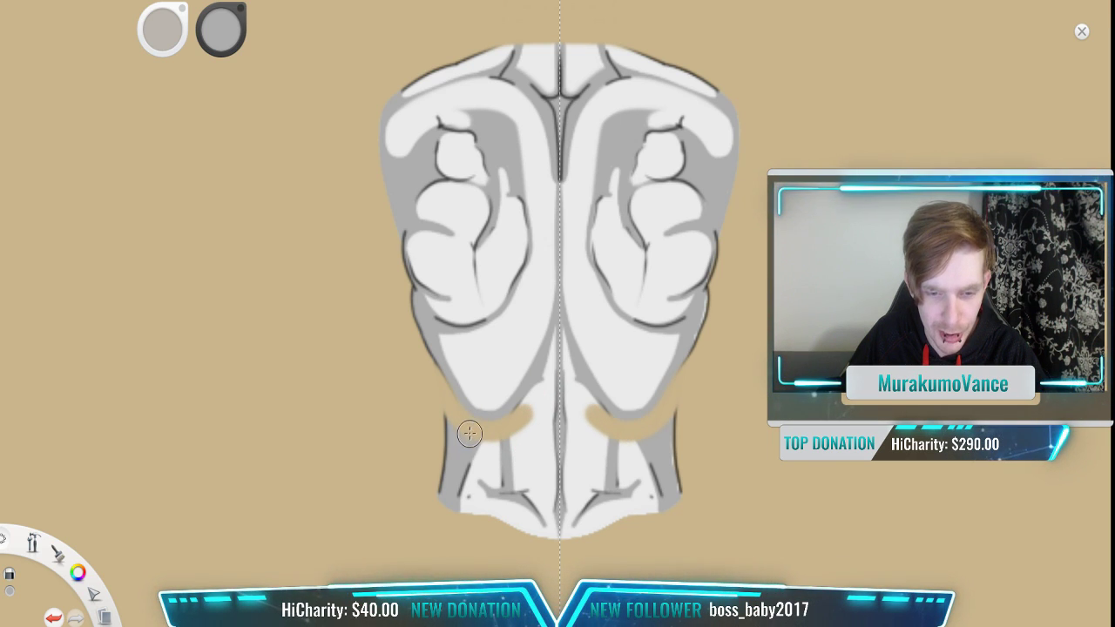
left_click_drag(469, 434, 536, 429)
mouse_move(550, 384)
left_mouse_down()
mouse_move(582, 345)
mouse_move(614, 385)
left_mouse_up()
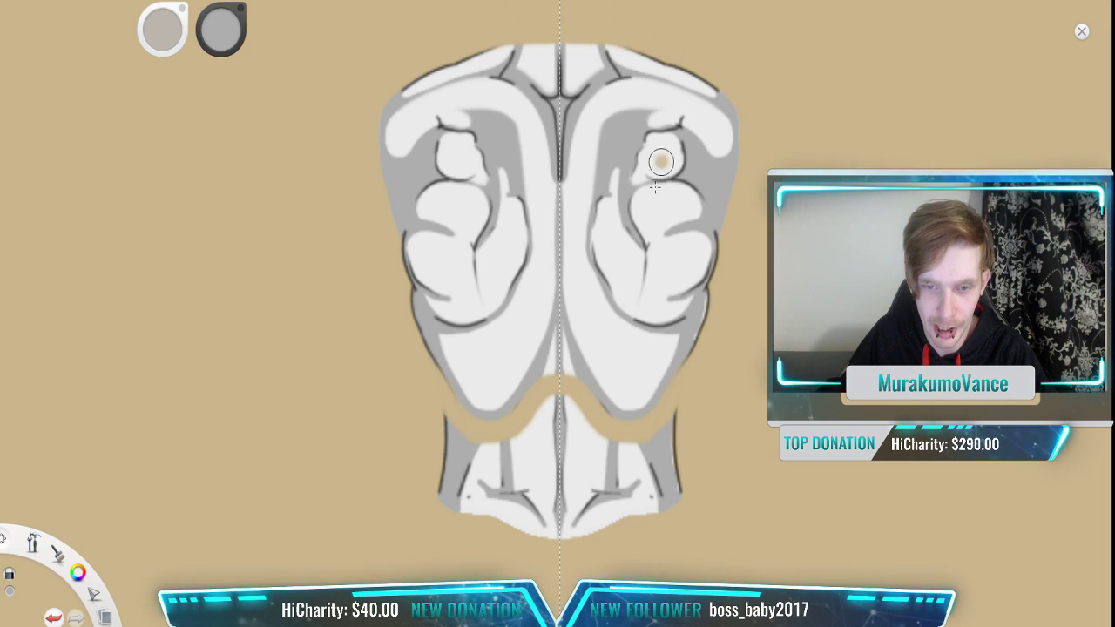
Step: Erase the whole remaining lower back below the cut, including the leftover slivers
mouse_move(438, 416)
left_mouse_down()
mouse_move(499, 446)
mouse_move(420, 425)
mouse_move(479, 424)
left_mouse_up()
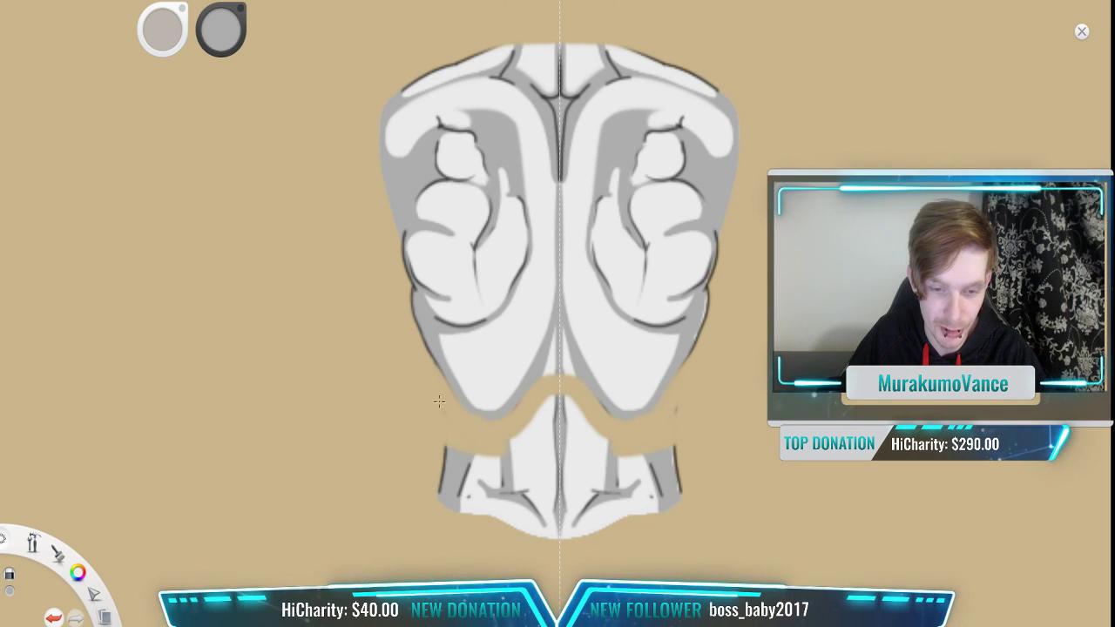
mouse_move(679, 426)
left_mouse_down()
mouse_move(610, 436)
mouse_move(657, 436)
mouse_move(594, 428)
mouse_move(560, 401)
mouse_move(559, 421)
mouse_move(584, 426)
mouse_move(474, 440)
mouse_move(747, 442)
mouse_move(386, 475)
mouse_move(775, 470)
mouse_move(551, 470)
left_mouse_up()
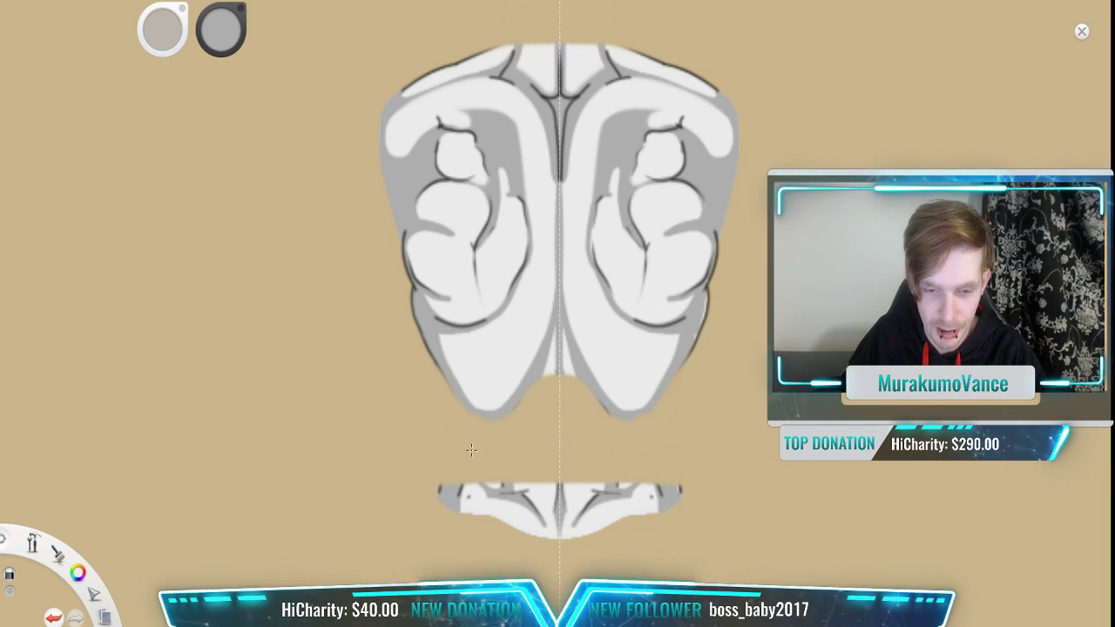
mouse_move(471, 449)
left_mouse_down()
mouse_move(658, 460)
mouse_move(392, 488)
mouse_move(677, 489)
mouse_move(607, 489)
mouse_move(393, 535)
mouse_move(624, 538)
left_mouse_up()
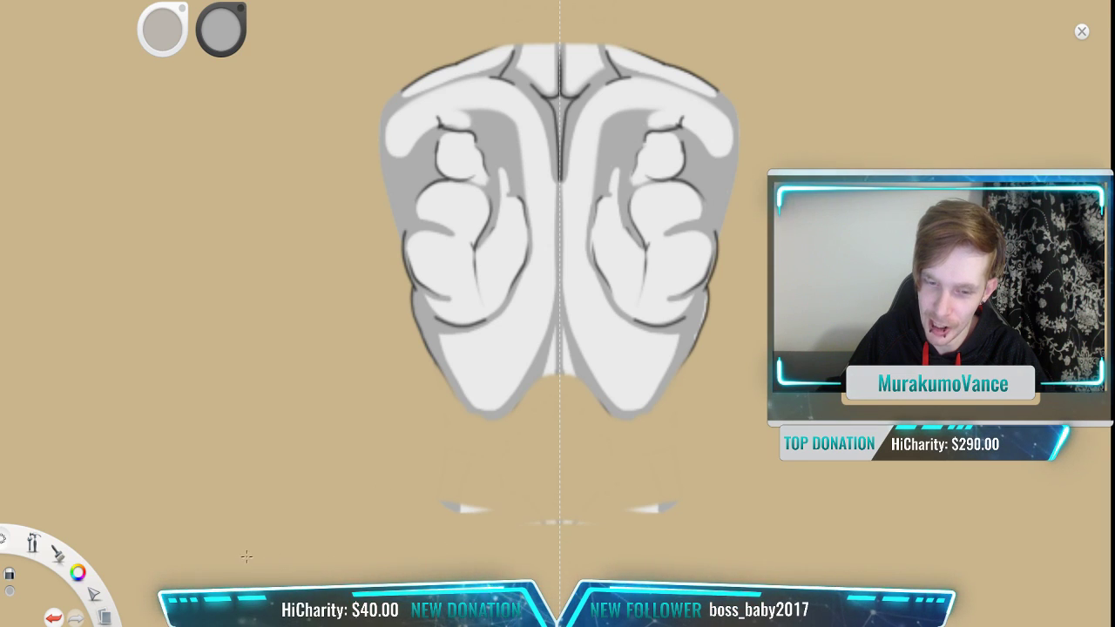
left_click_drag(307, 505, 431, 531)
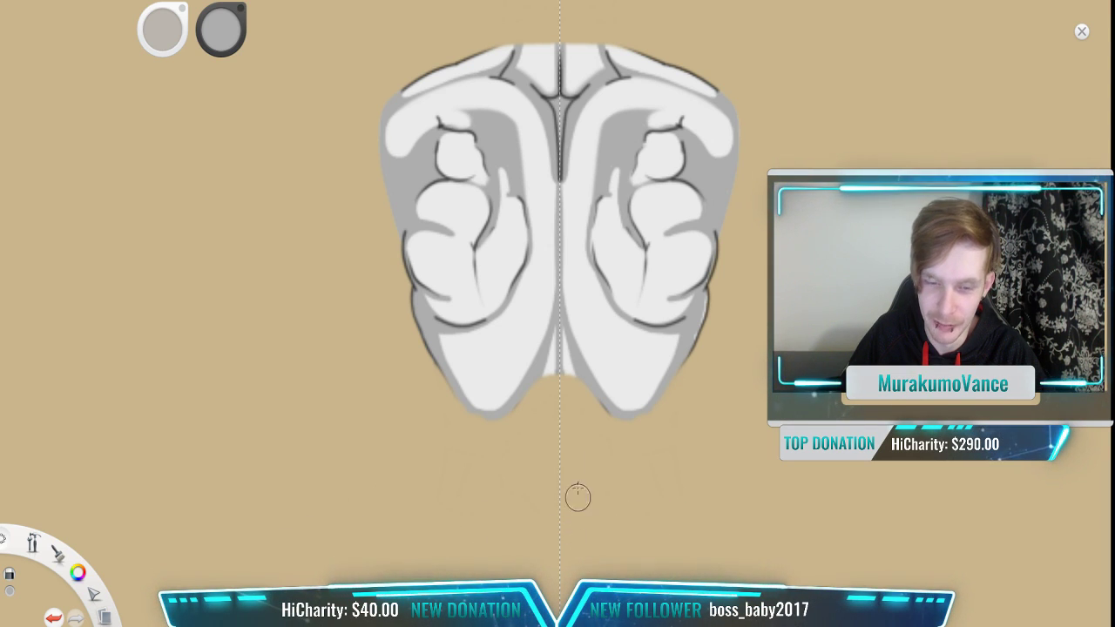
Step: Hide the tan background, then select the back chest piece and enlarge it to nearly fill the canvas height, centred
scroll(564, 241, "down", 7)
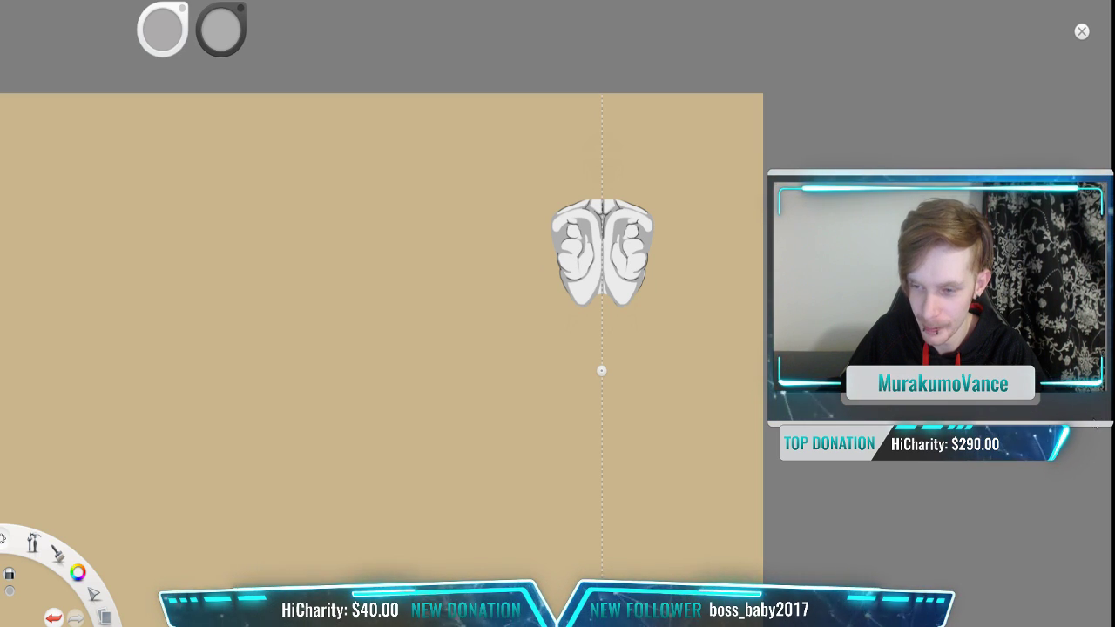
left_click(994, 506)
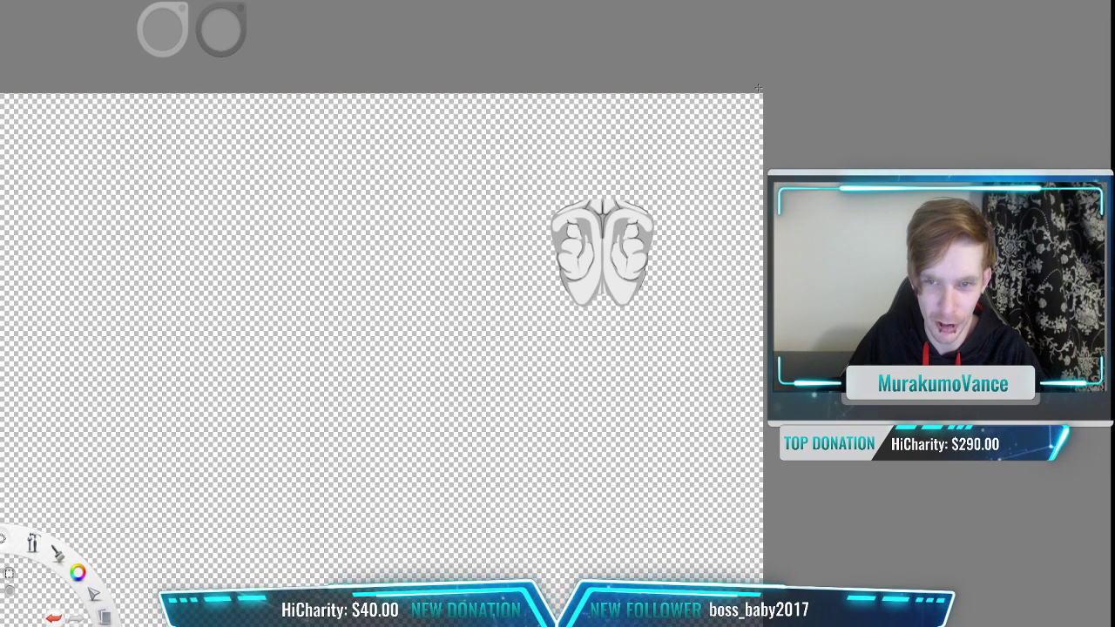
left_click_drag(719, 153, 386, 376)
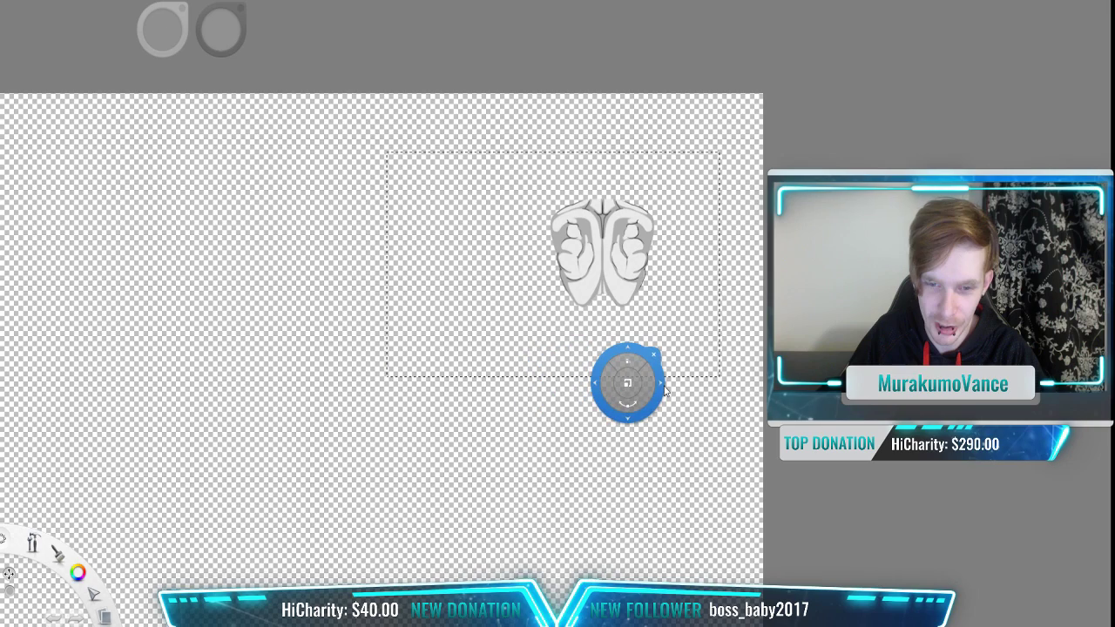
mouse_move(622, 352)
left_mouse_down()
mouse_move(561, 353)
mouse_move(379, 413)
mouse_move(506, 362)
left_mouse_up()
scroll(385, 412, "down", 3)
key("space")
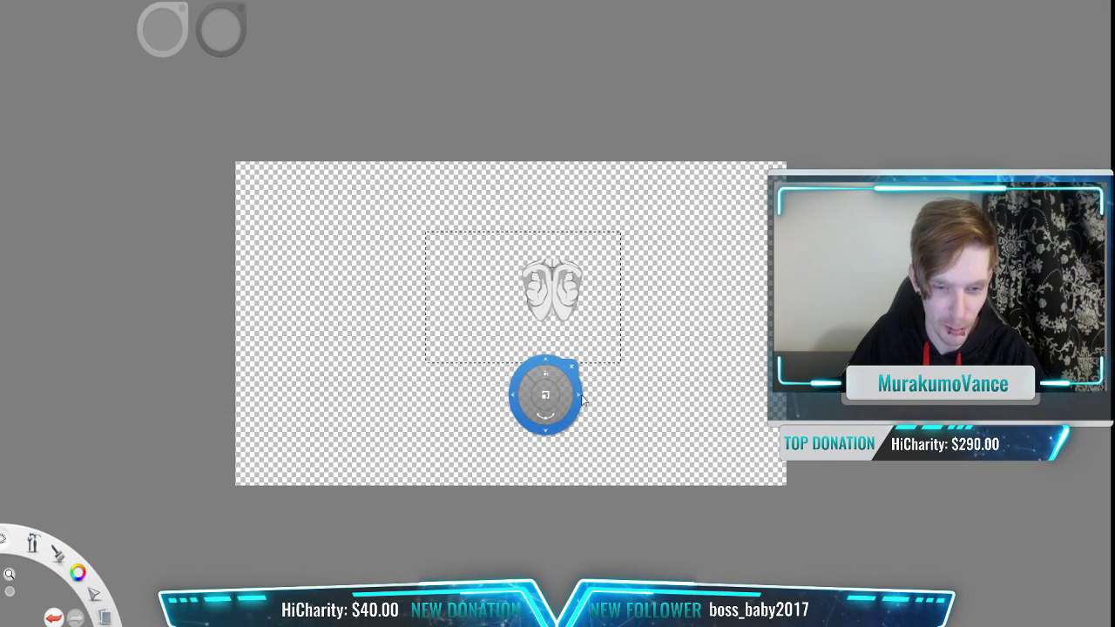
scroll(550, 396, "up", 2)
mouse_move(549, 395)
left_mouse_down()
mouse_move(580, 359)
mouse_move(661, 306)
mouse_move(512, 344)
mouse_move(462, 343)
mouse_move(472, 338)
left_mouse_up()
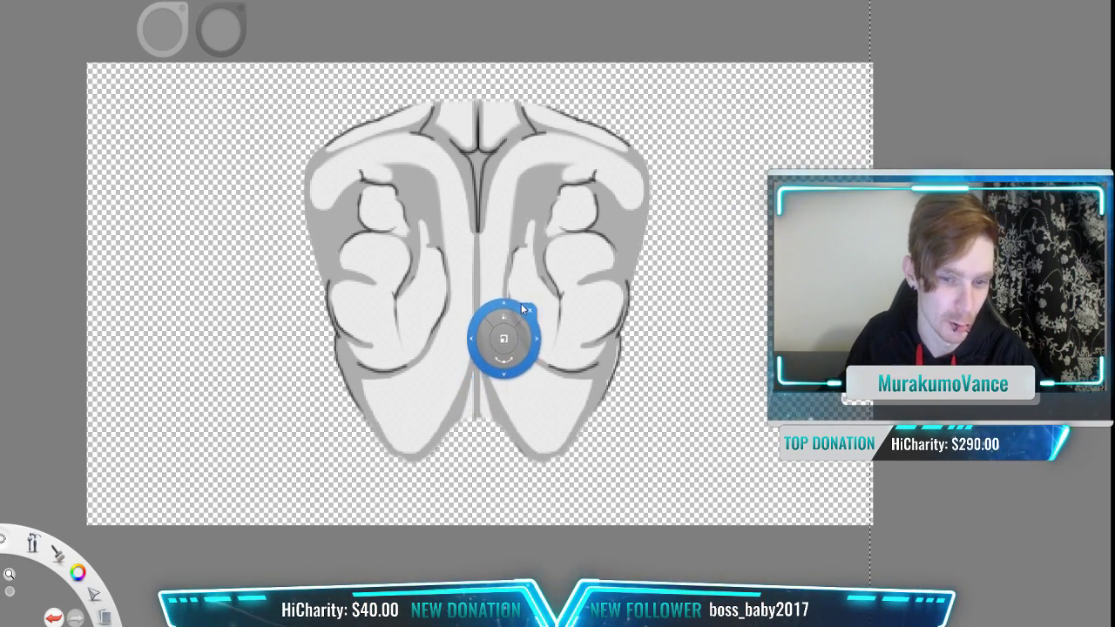
mouse_move(520, 305)
left_mouse_down()
mouse_move(534, 308)
mouse_move(26, 2)
left_mouse_up()
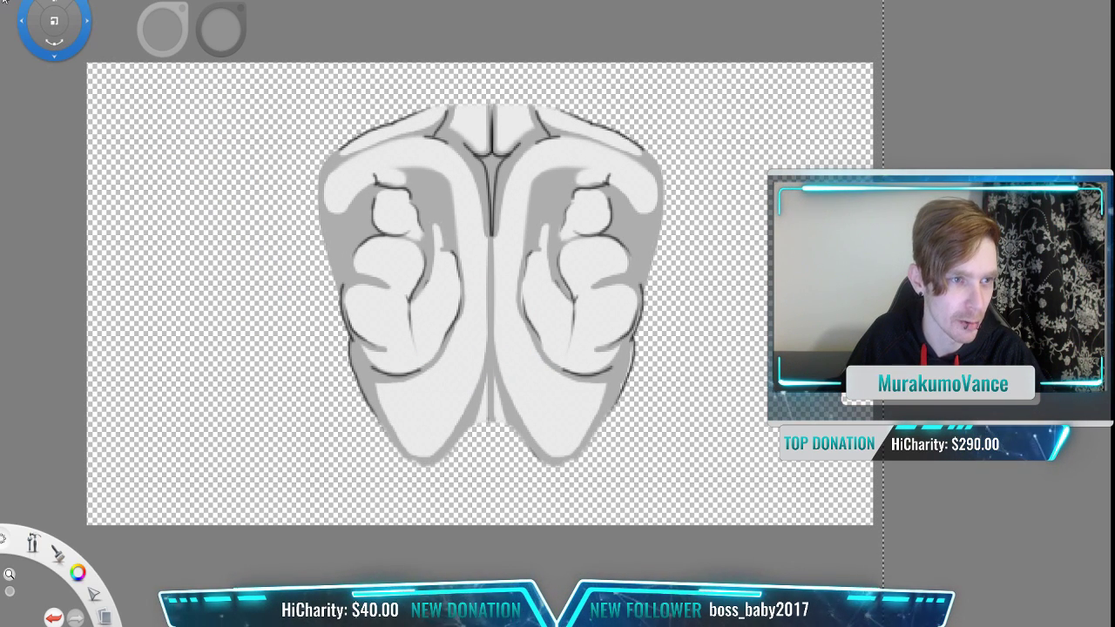
left_click(34, 86)
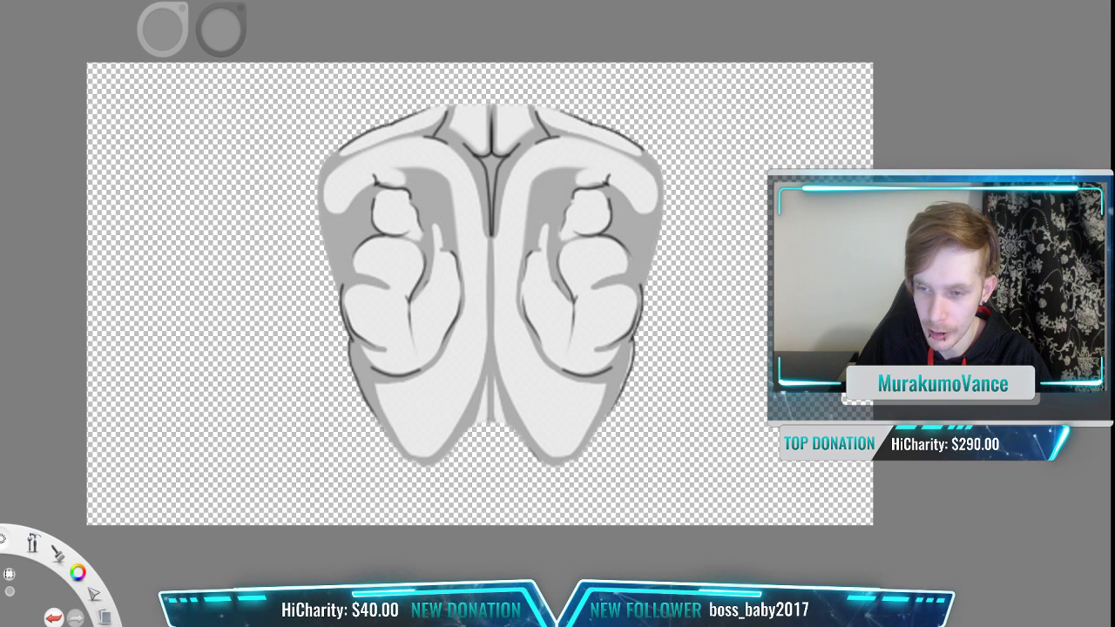
Step: Hide the enlarged back piece and show the original three-torso sheet over the tan background
key("Delete")
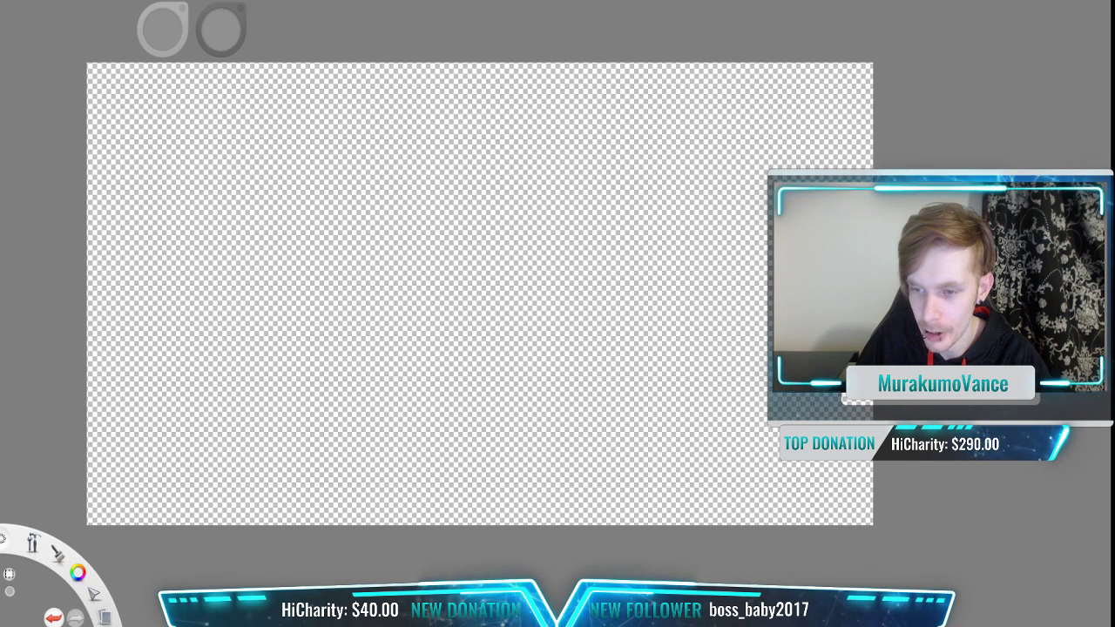
key("ctrl+z")
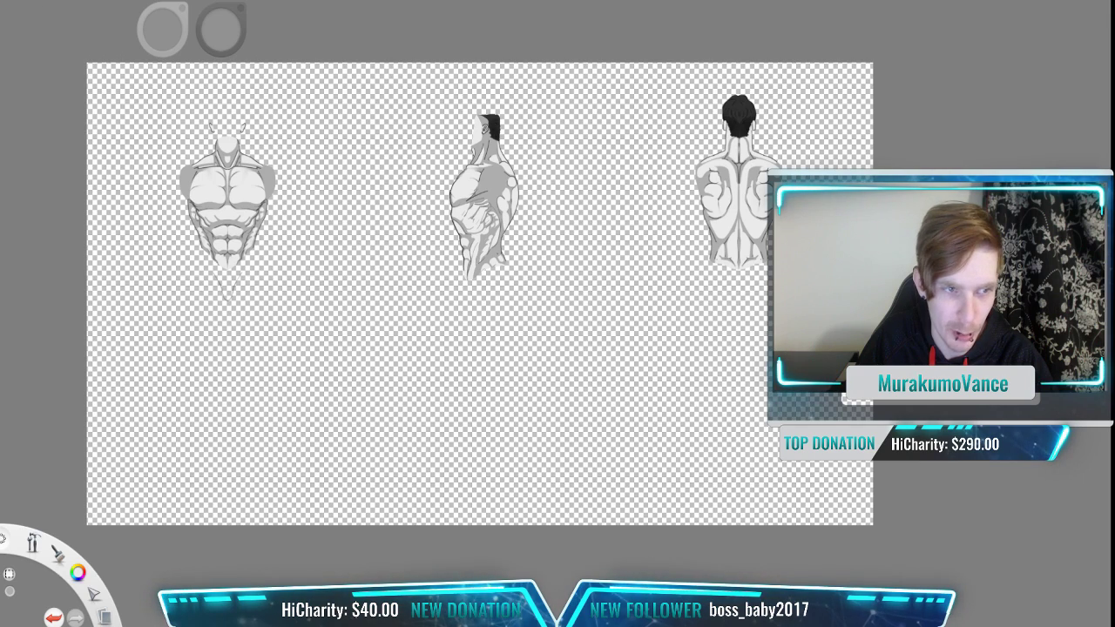
left_click(709, 406)
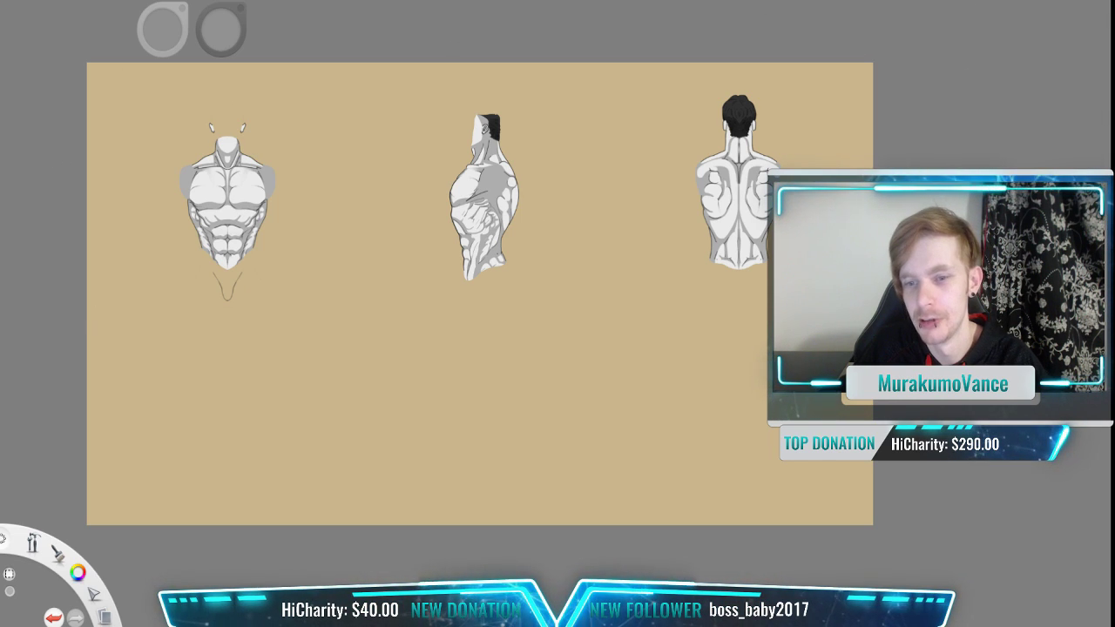
Step: Select the side and back torsos with a rectangular selection, delete them and deselect, keeping only the front torso
key("space")
left_click_drag(446, 242, 509, 277)
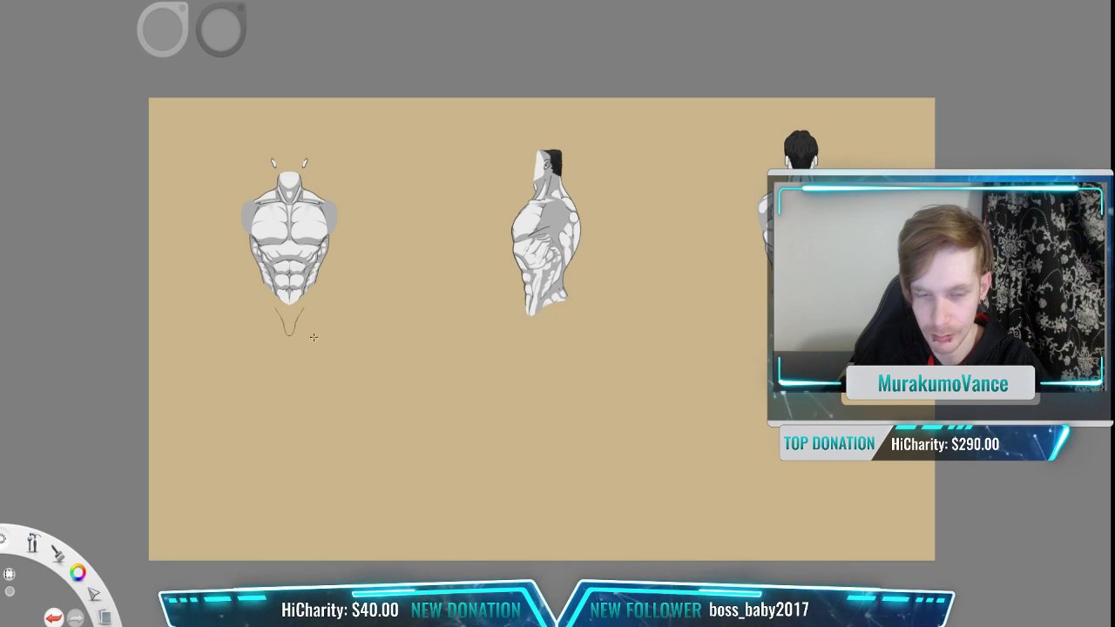
scroll(318, 329, "up", 4)
key("space")
left_click_drag(473, 204, 318, 265)
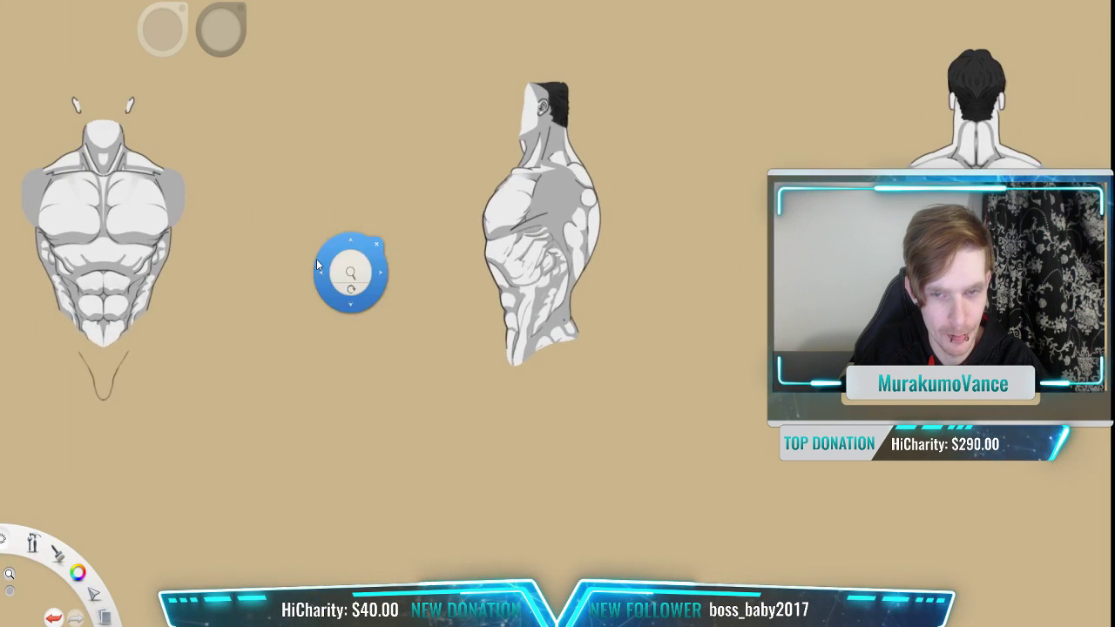
scroll(582, 233, "down", 5)
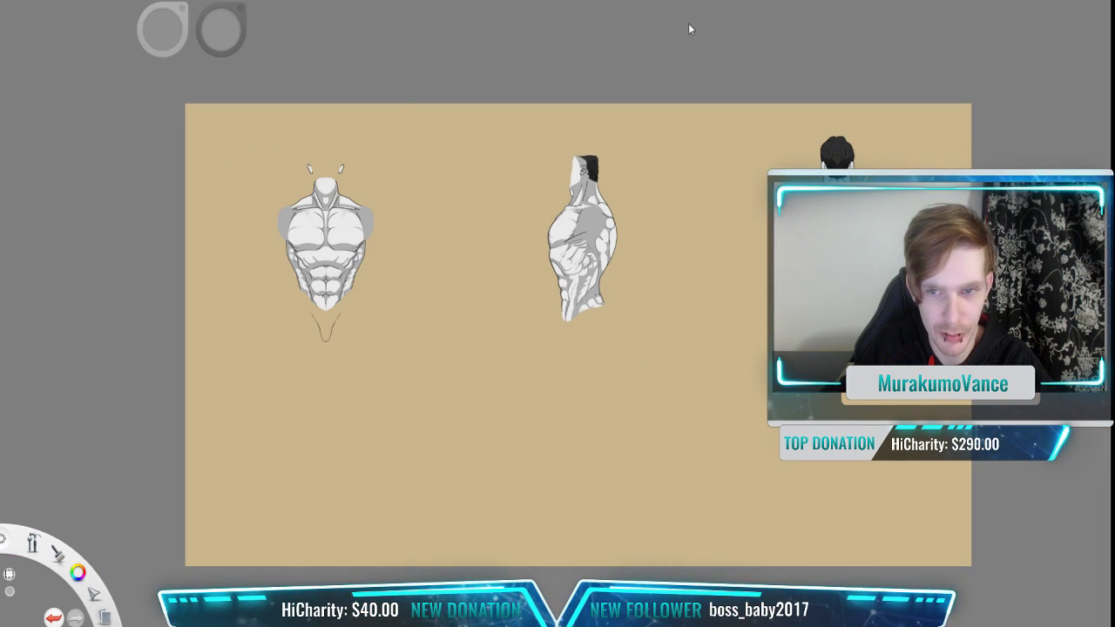
left_click_drag(936, 110, 488, 509)
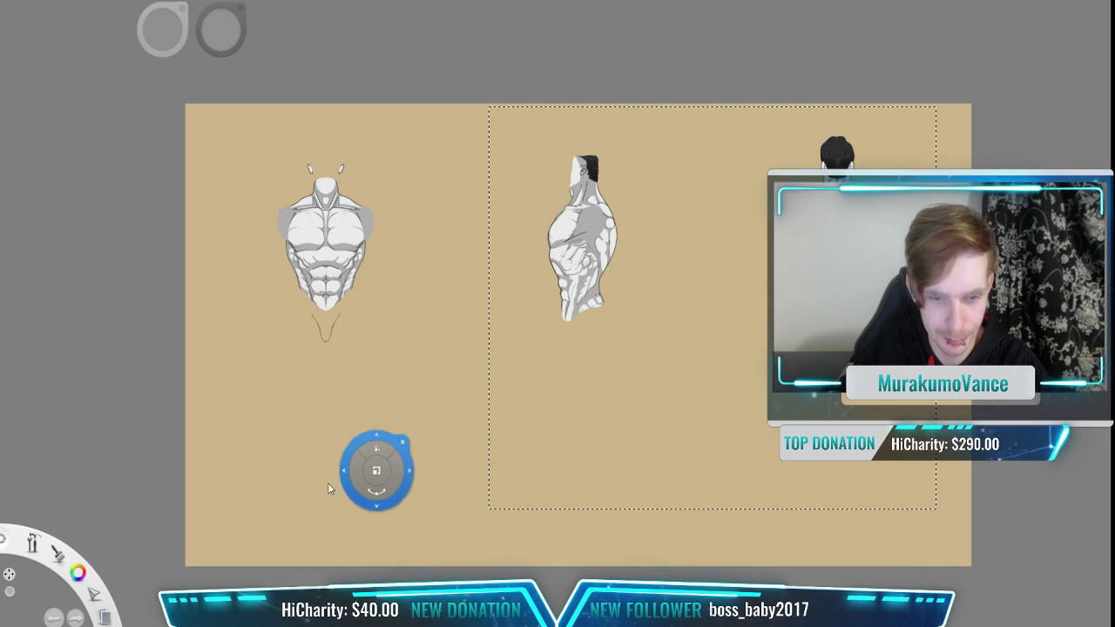
key("Delete")
key("ctrl+d")
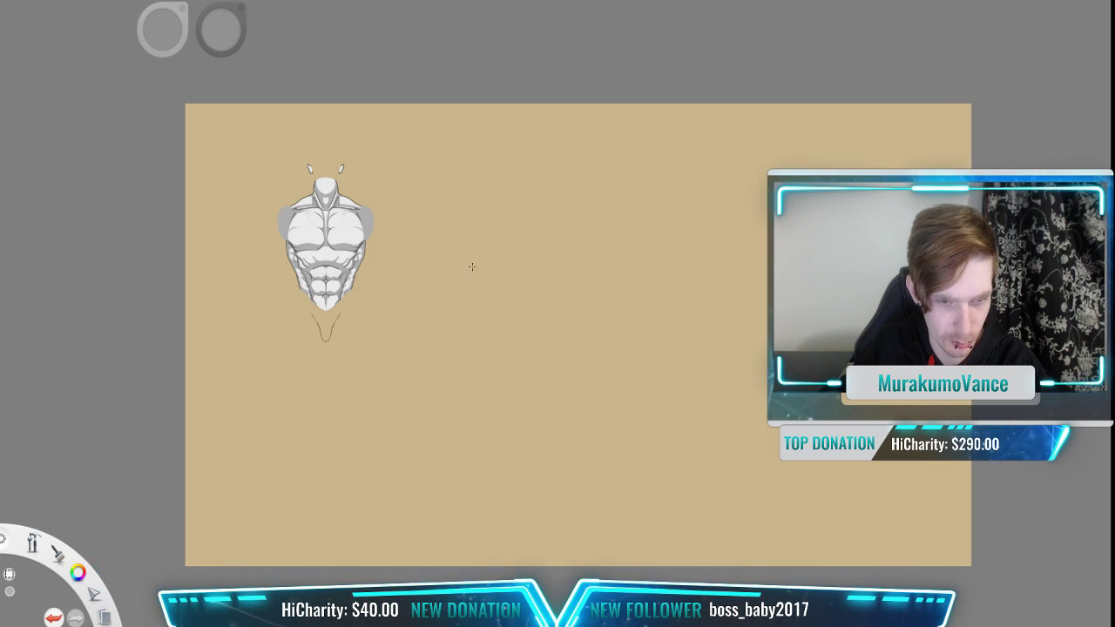
Step: Remove the stray V-shaped line below the abdomen of the front torso
scroll(322, 283, "up", 3)
scroll(355, 343, "up", 2)
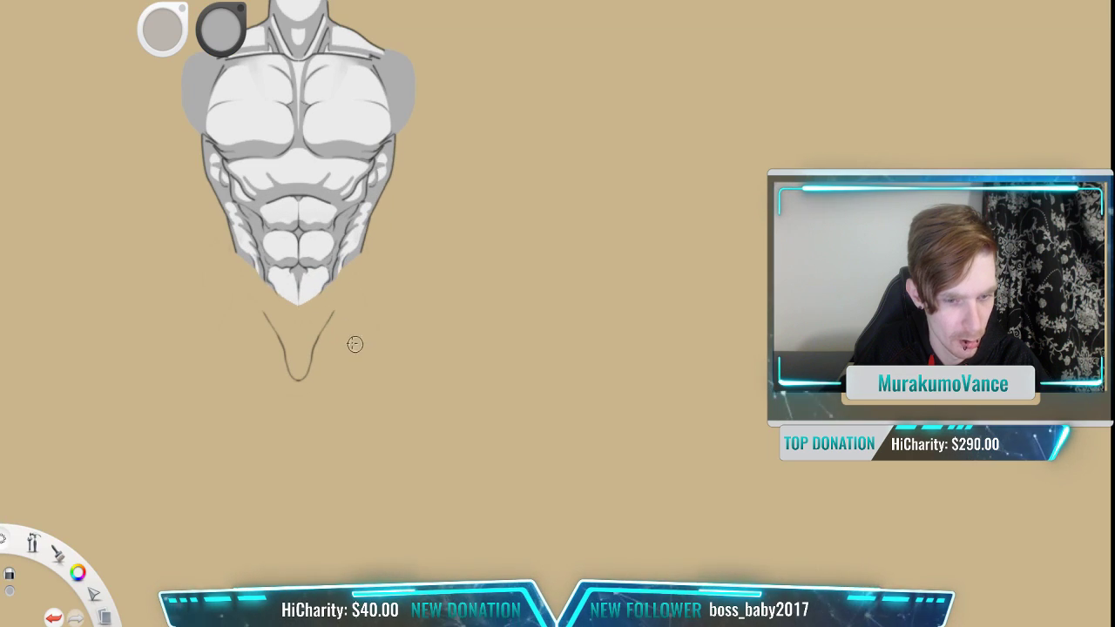
key("ctrl+z")
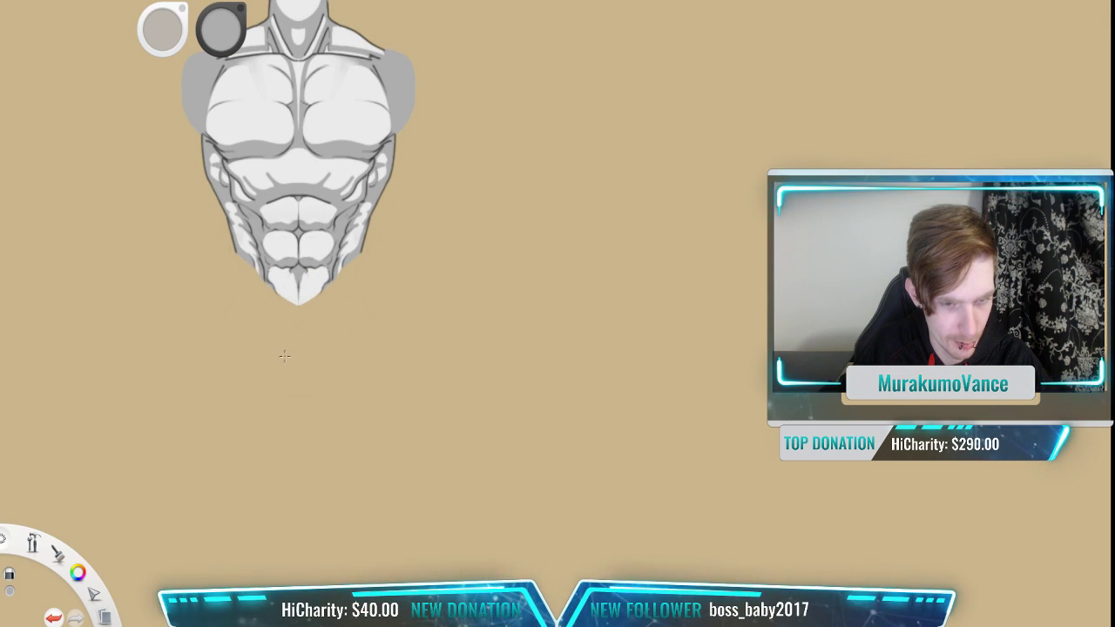
Step: Align the vertical symmetry axis with the centreline of the front torso
key("space")
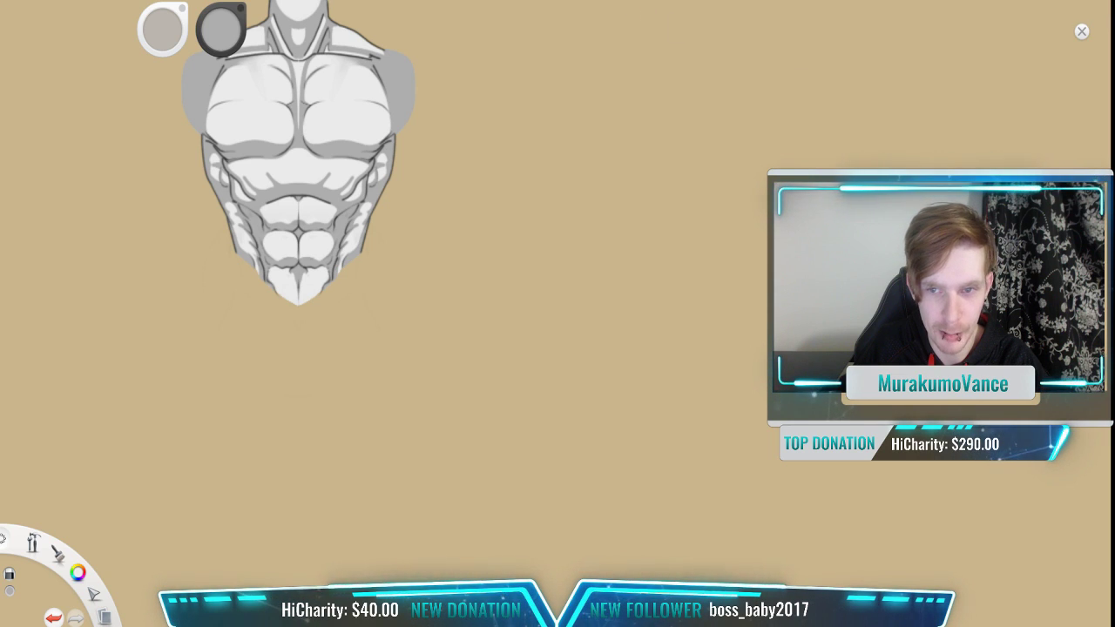
left_click_drag(827, 233, 553, 256)
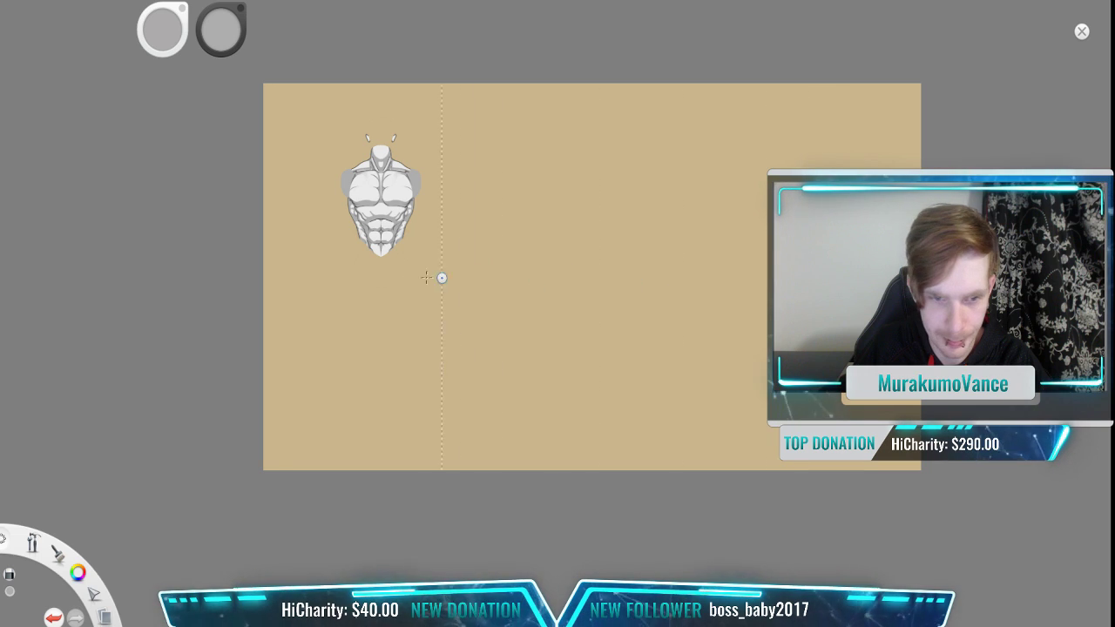
scroll(373, 231, "up", 3)
scroll(372, 230, "up", 4)
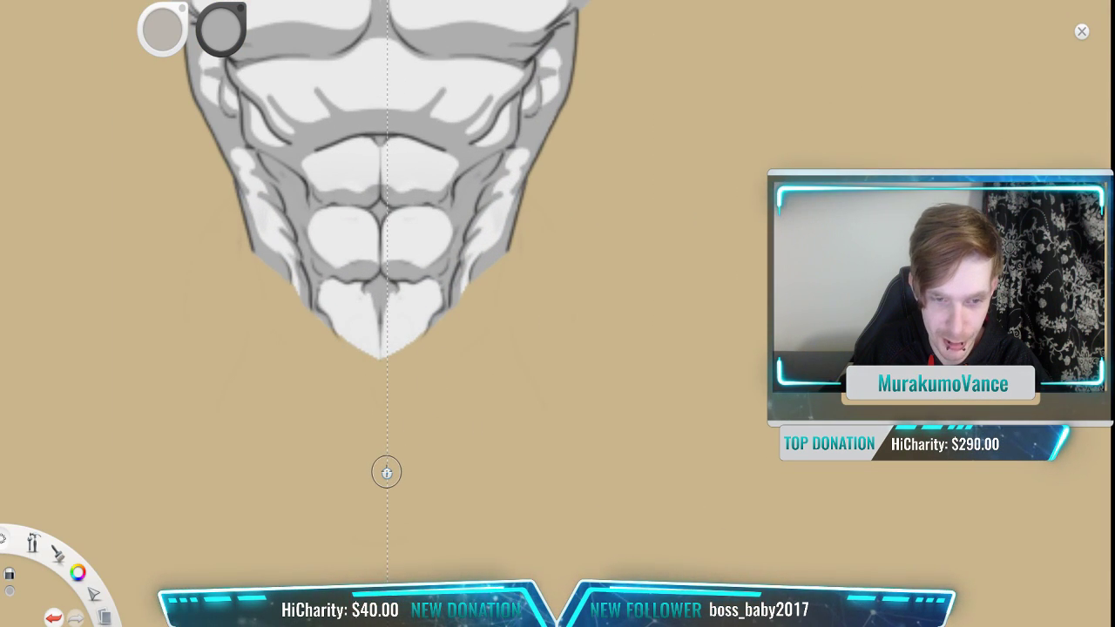
left_click_drag(387, 472, 381, 472)
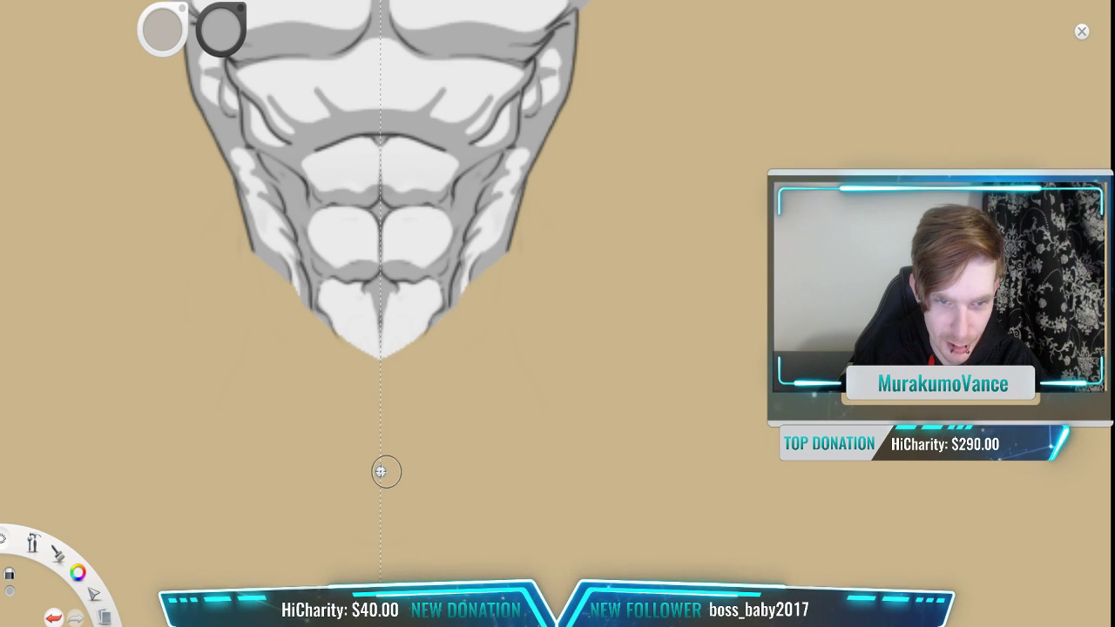
Step: Erase both ears above the neck of the front torso with symmetry on
left_click_drag(556, 250, 666, 545)
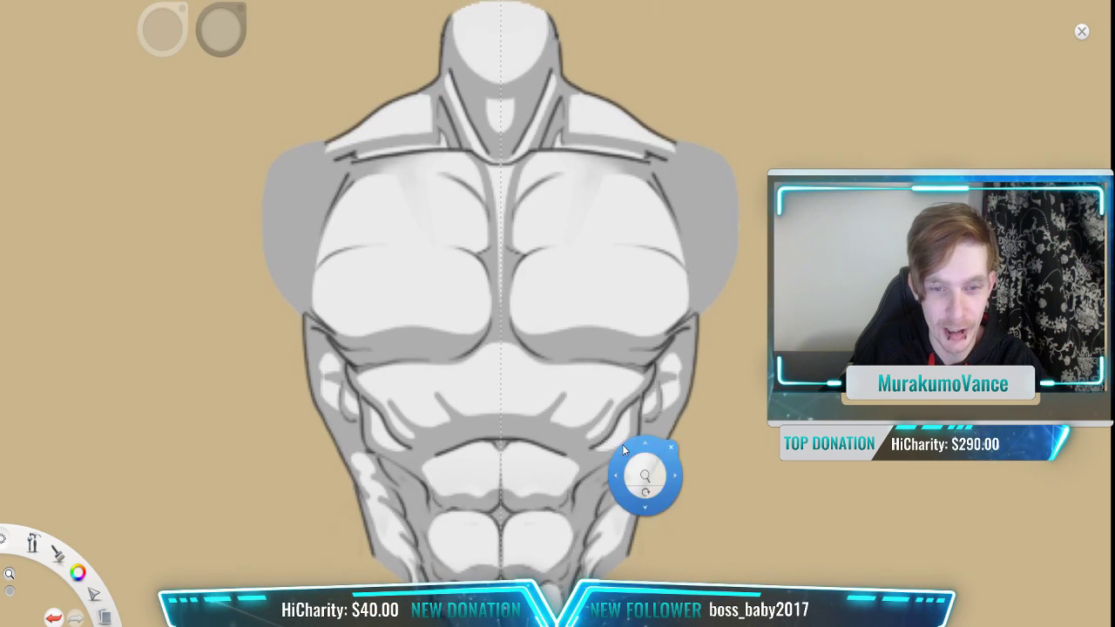
scroll(535, 244, "down", 3)
scroll(535, 244, "up", 1)
scroll(535, 243, "down", 1)
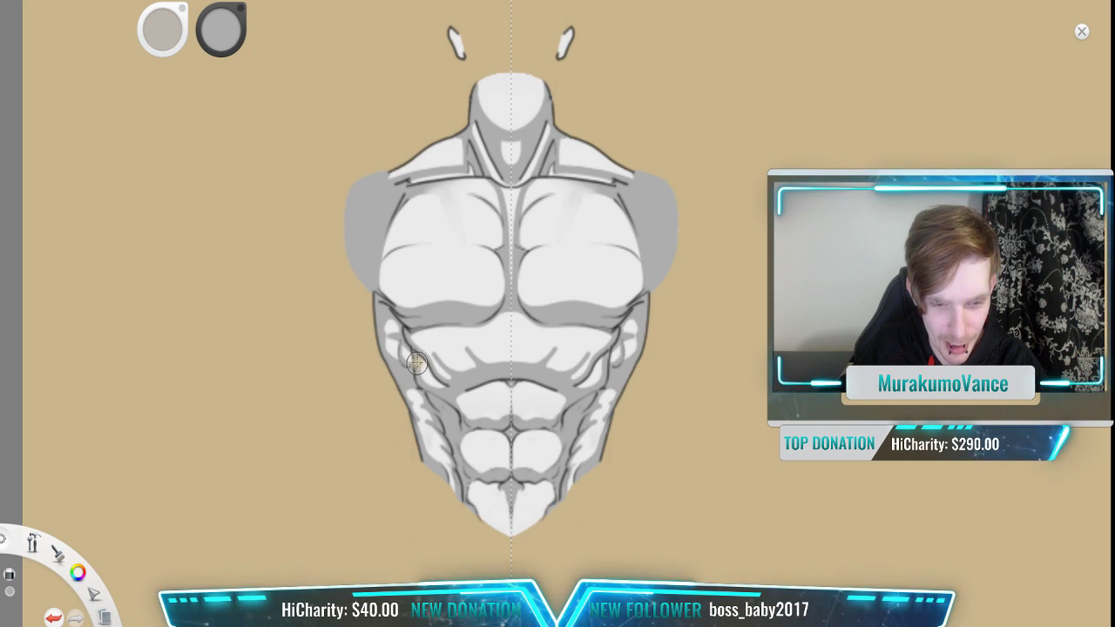
left_click_drag(550, 126, 540, 222)
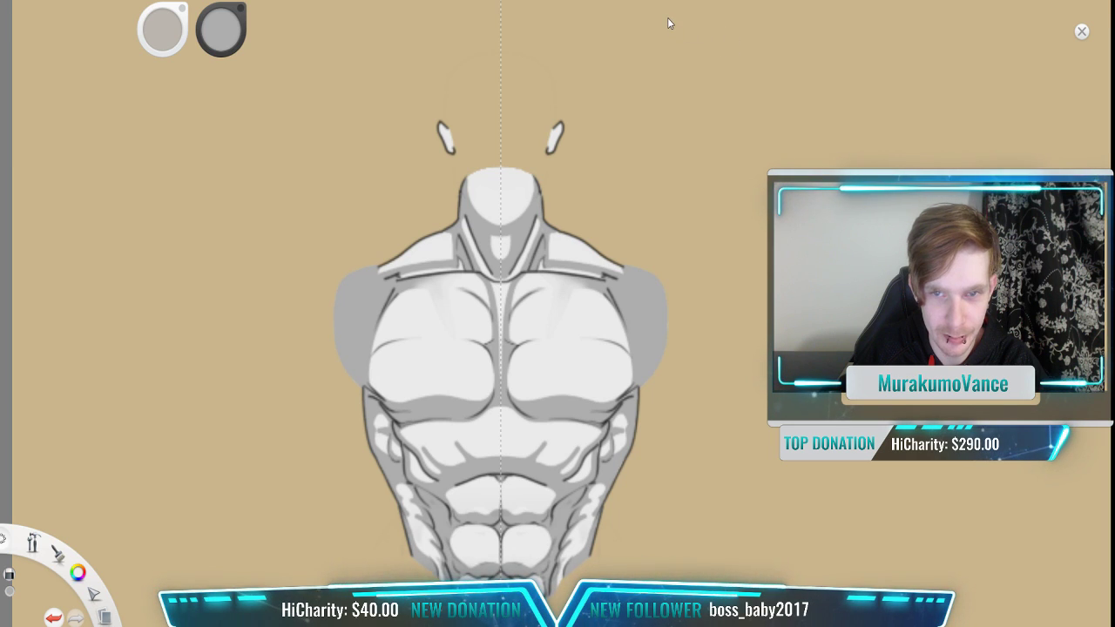
mouse_move(448, 154)
left_mouse_down()
mouse_move(463, 120)
mouse_move(444, 122)
left_mouse_up()
scroll(610, 357, "up", 1)
scroll(580, 348, "down", 2)
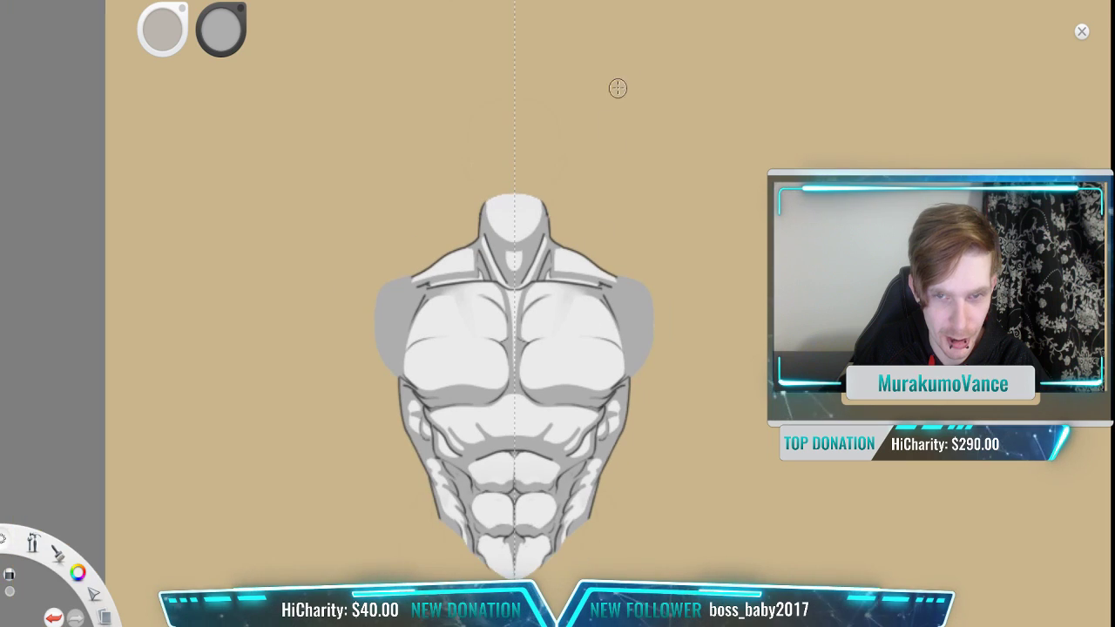
Step: Erase a curved band across the front torso between the ribs and the abdomen with symmetry on
left_click_drag(551, 300, 524, 132)
scroll(520, 162, "up", 1)
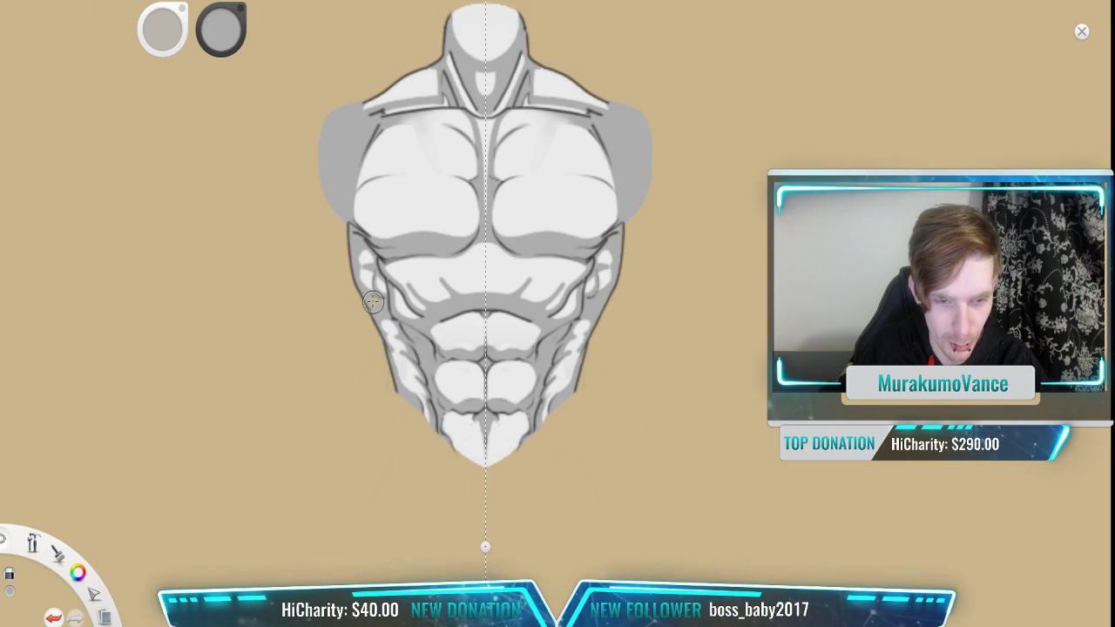
mouse_move(350, 293)
left_mouse_down()
mouse_move(418, 332)
mouse_move(448, 333)
mouse_move(544, 294)
left_mouse_up()
scroll(485, 311, "up", 4)
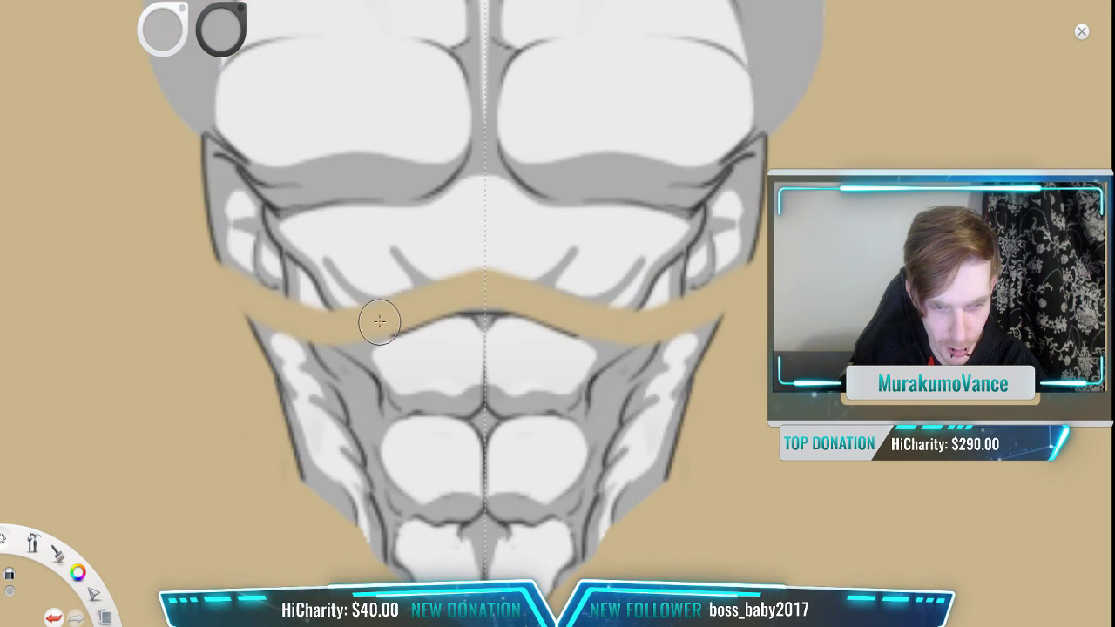
mouse_move(356, 322)
left_mouse_down()
mouse_move(436, 322)
mouse_move(457, 297)
mouse_move(533, 300)
left_mouse_up()
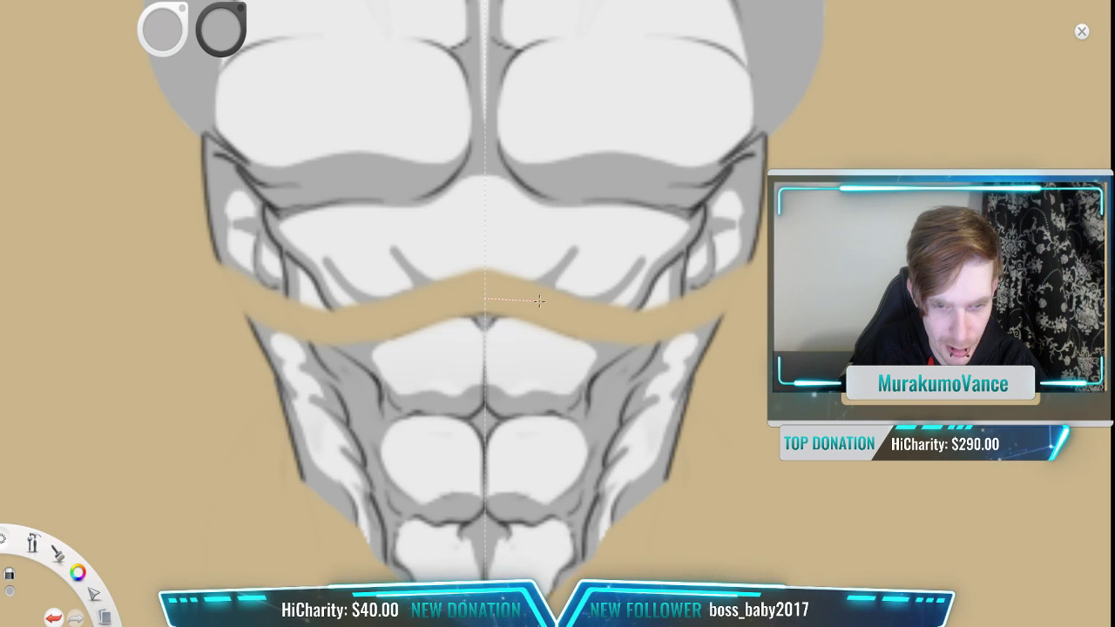
Step: Paint grey edges bridging both ends of the gap above the abdomen and fill the enclosed gap with grey
scroll(435, 304, "down", 1)
scroll(435, 305, "down", 1)
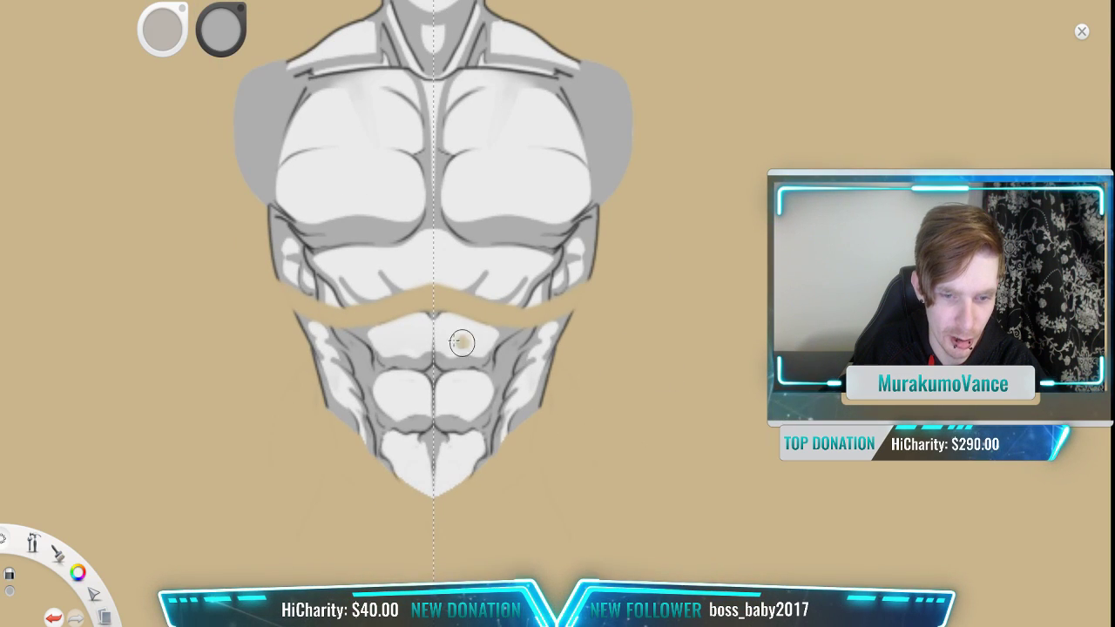
left_click_drag(377, 278, 462, 332)
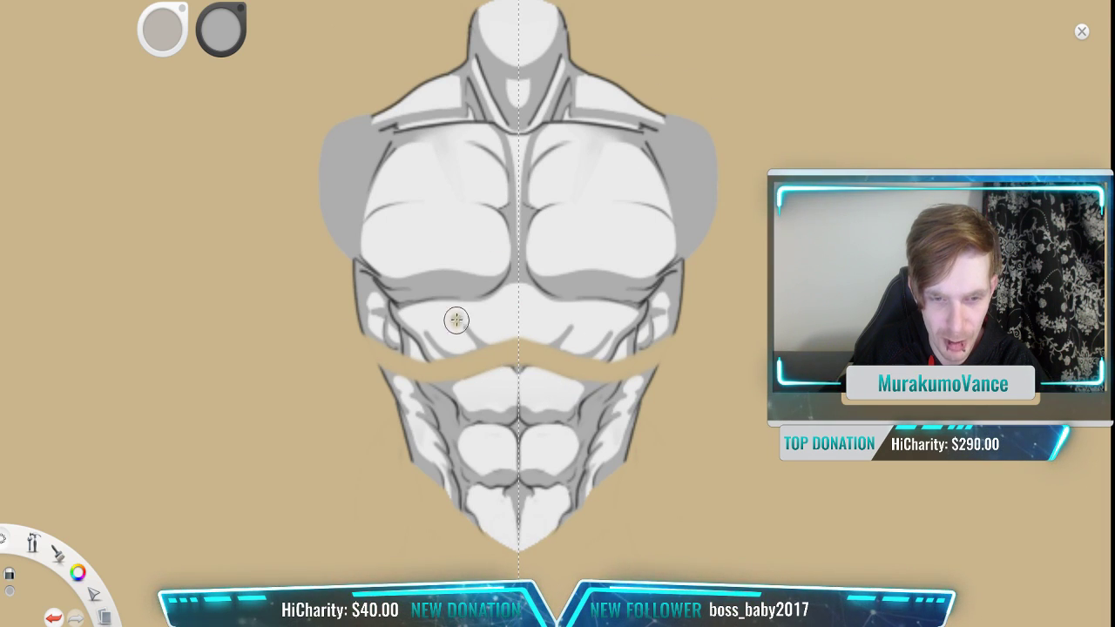
scroll(576, 417, "up", 3)
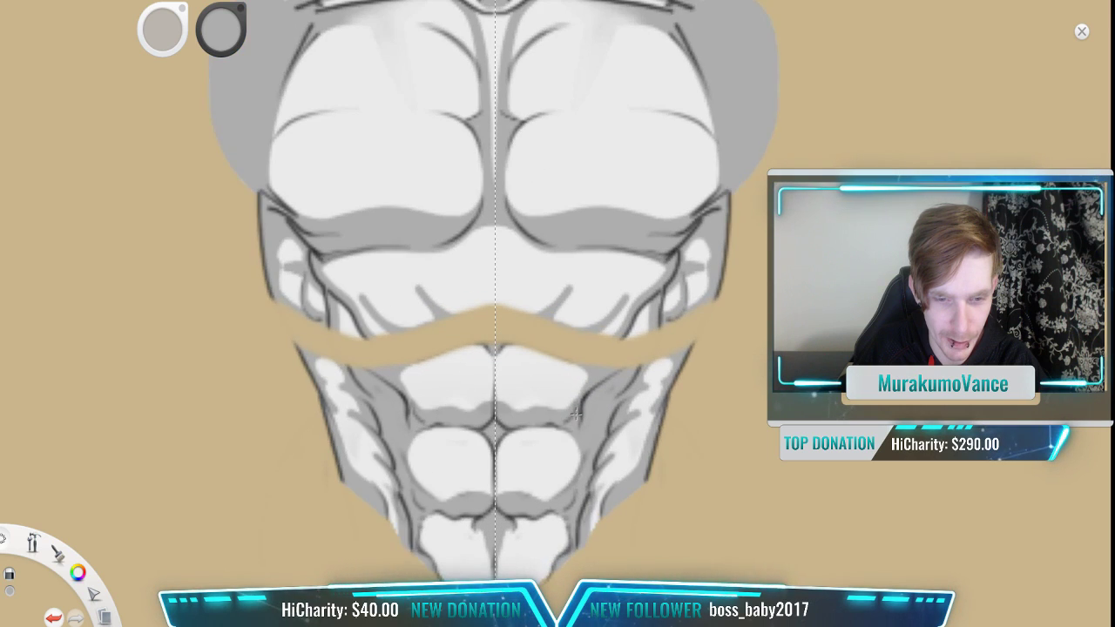
scroll(576, 415, "down", 1)
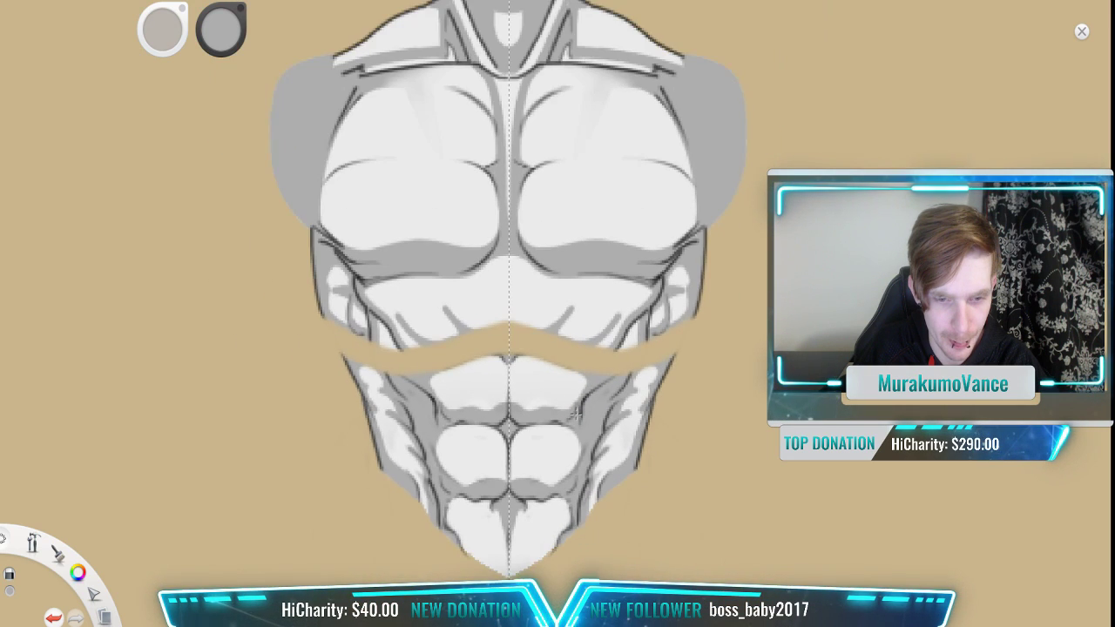
scroll(576, 415, "up", 1)
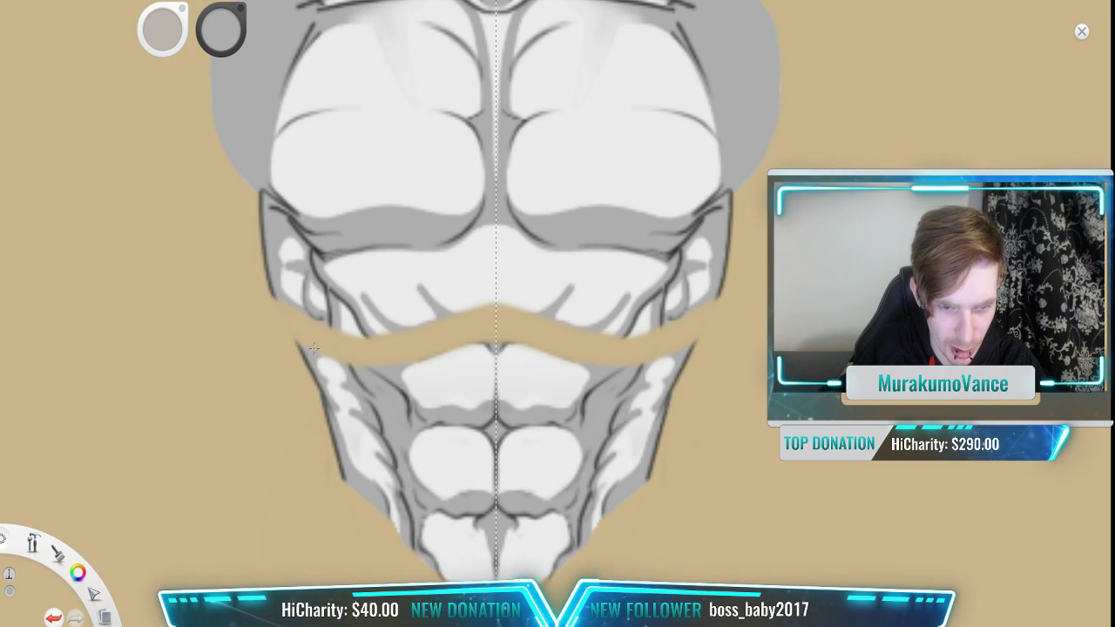
left_click_drag(300, 342, 320, 380)
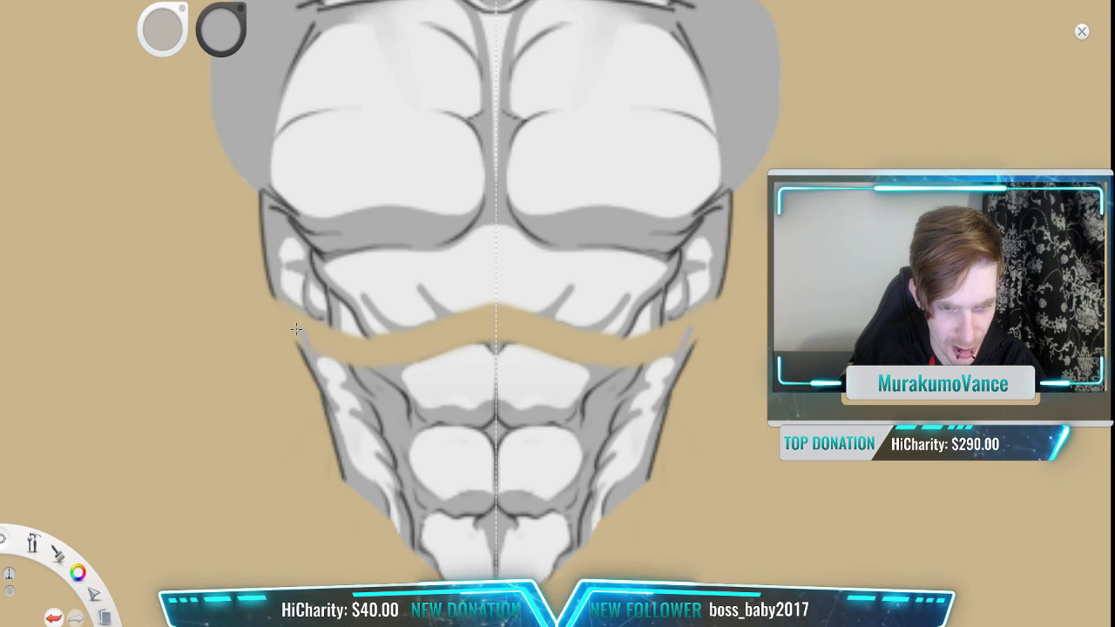
left_click_drag(297, 331, 315, 381)
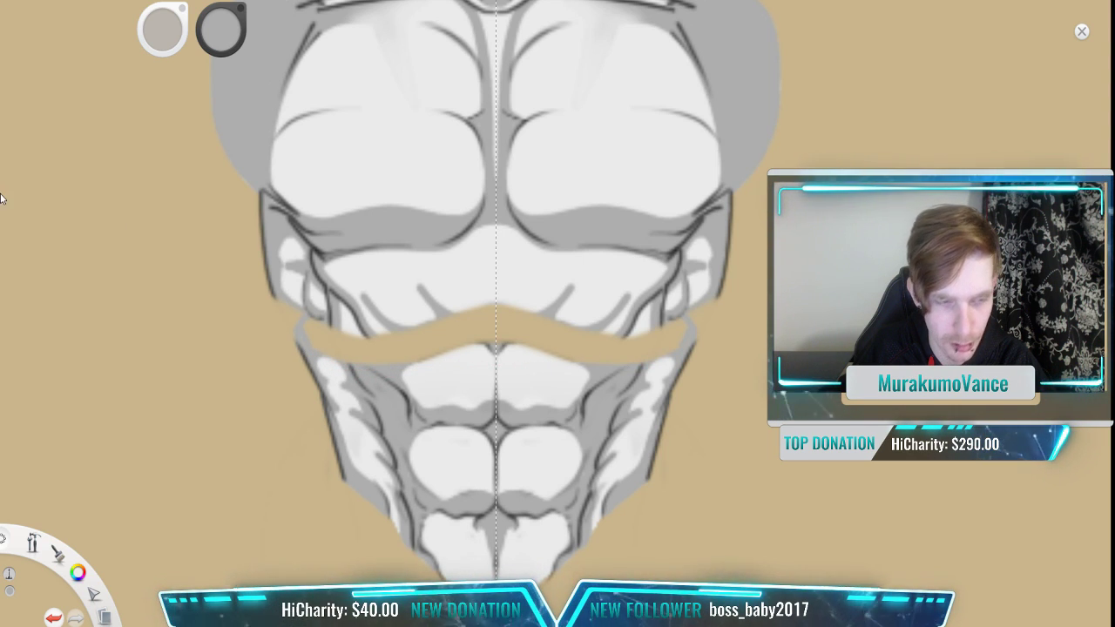
left_click(453, 333)
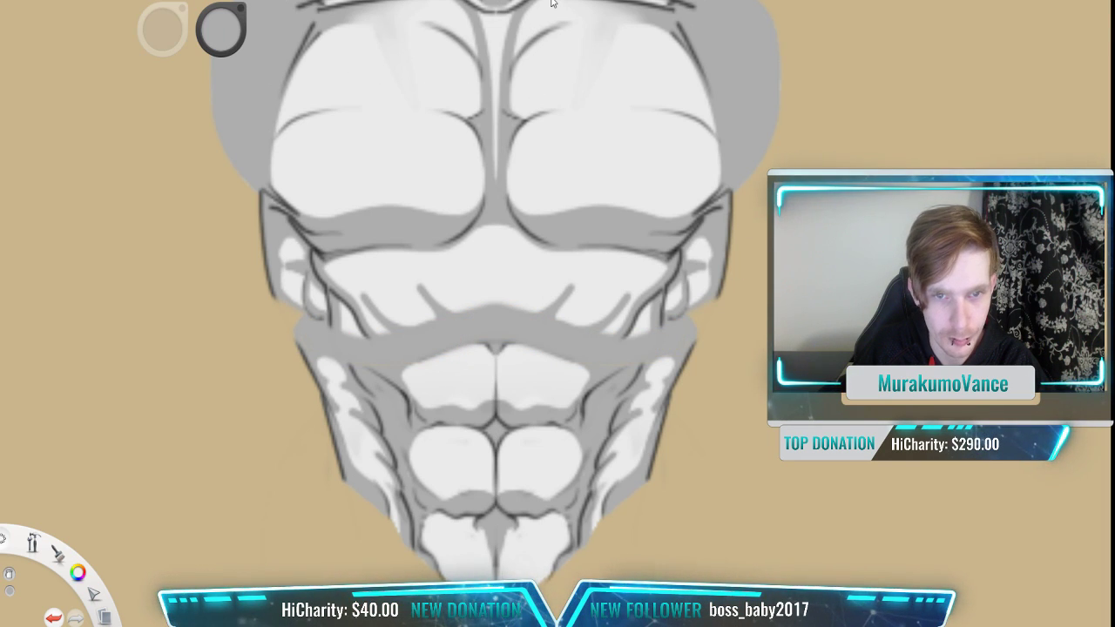
Step: Turn symmetry back on and erase the ribs and lower chest directly above the grey band
left_click(636, 19)
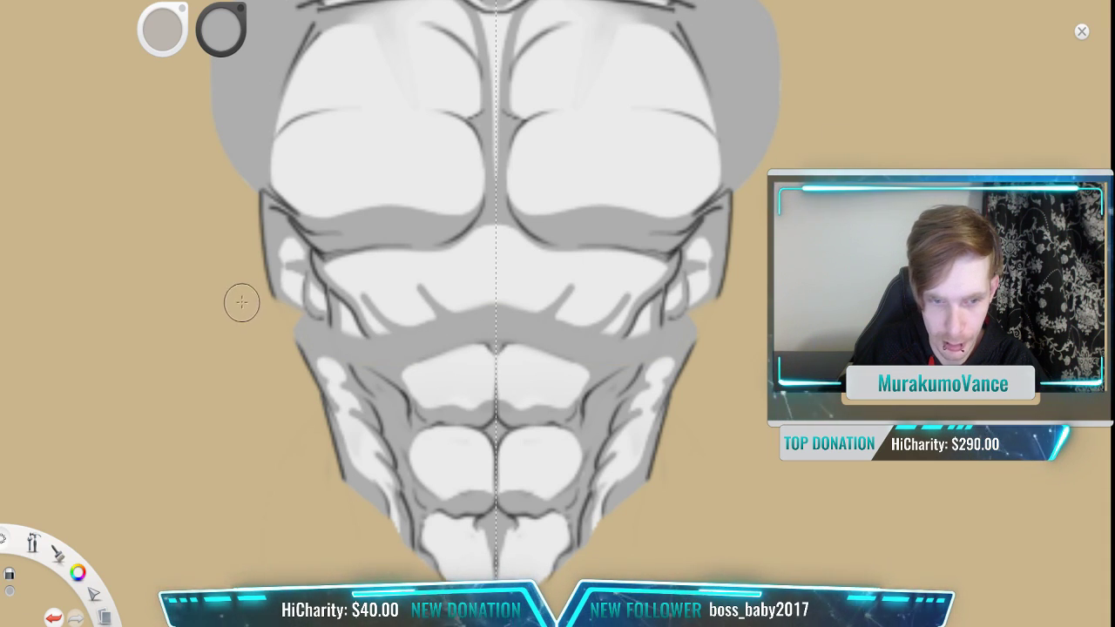
mouse_move(253, 310)
left_mouse_down()
mouse_move(413, 316)
mouse_move(338, 335)
mouse_move(616, 289)
mouse_move(727, 287)
mouse_move(247, 303)
mouse_move(454, 267)
mouse_move(209, 249)
mouse_move(326, 270)
mouse_move(241, 269)
mouse_move(467, 281)
mouse_move(423, 281)
mouse_move(431, 259)
mouse_move(521, 256)
left_mouse_up()
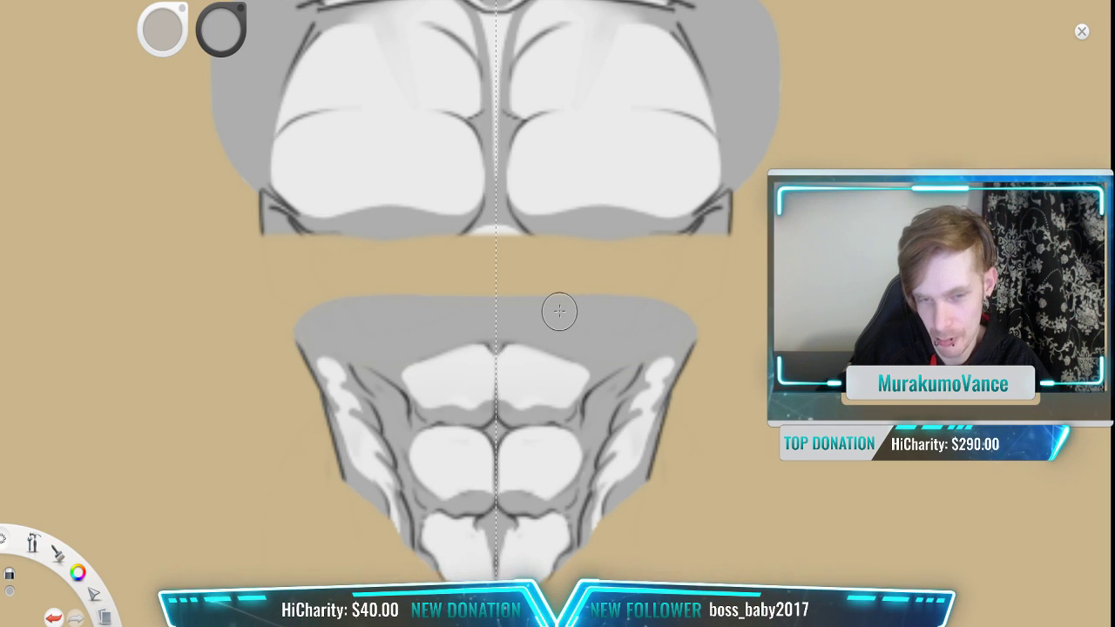
mouse_move(522, 216)
left_mouse_down()
mouse_move(364, 214)
mouse_move(692, 208)
mouse_move(500, 227)
left_mouse_up()
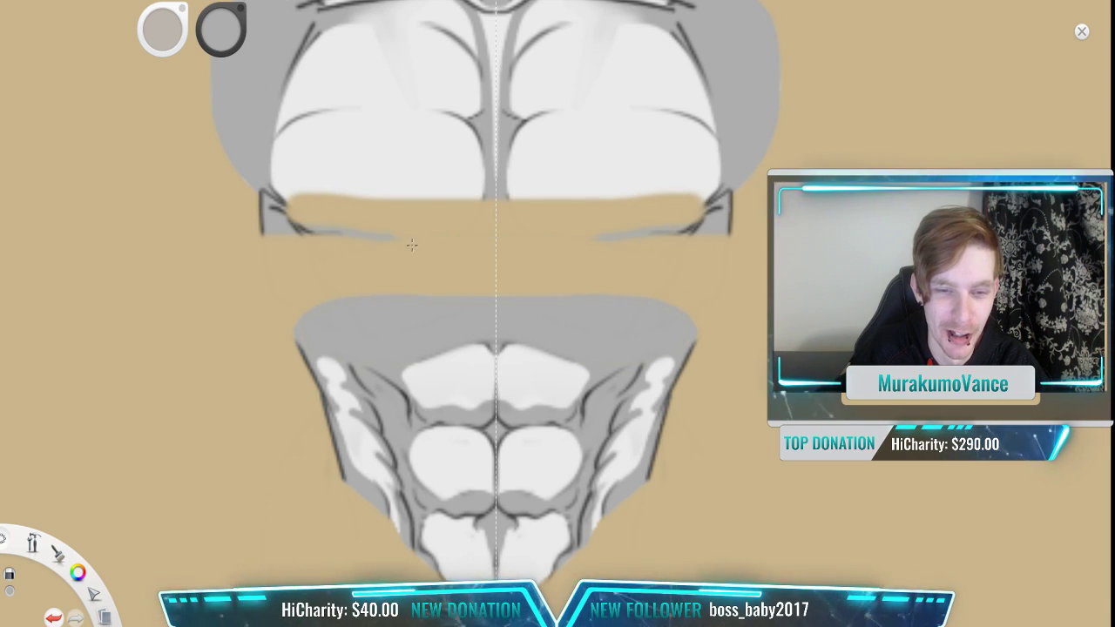
mouse_move(348, 232)
left_mouse_down()
mouse_move(297, 228)
mouse_move(287, 183)
mouse_move(272, 214)
left_mouse_up()
left_click_drag(732, 219, 715, 212)
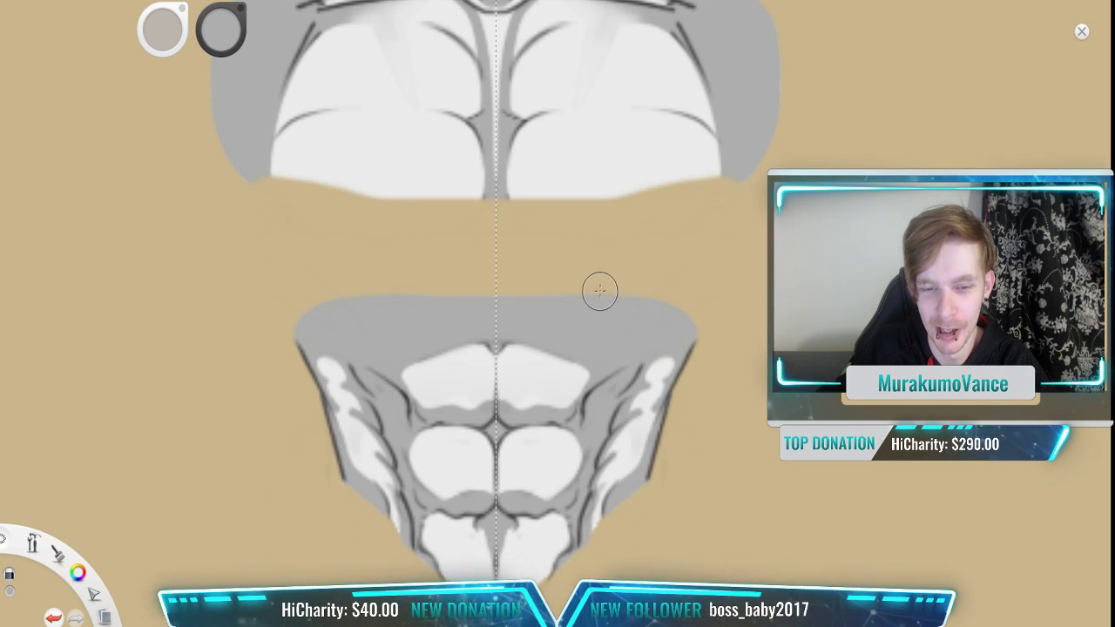
left_click_drag(430, 207, 493, 301)
mouse_move(271, 248)
left_mouse_down()
mouse_move(332, 271)
mouse_move(729, 293)
left_mouse_up()
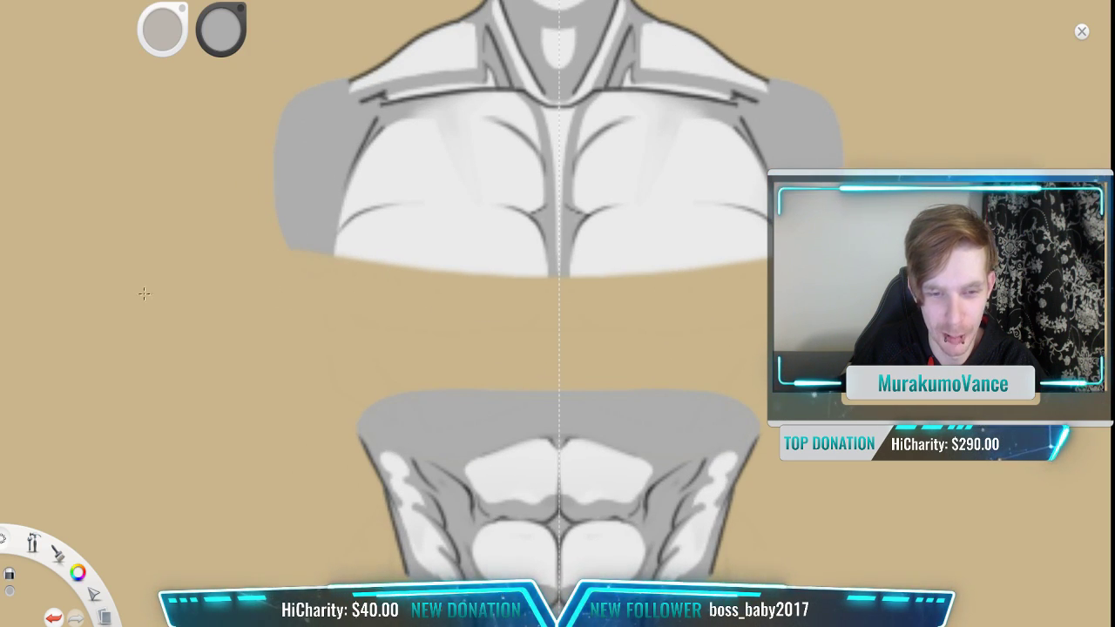
Step: Erase the middle of the chest and both grey shoulder caps symmetrically
mouse_move(765, 233)
left_mouse_down()
mouse_move(610, 252)
mouse_move(530, 281)
left_mouse_up()
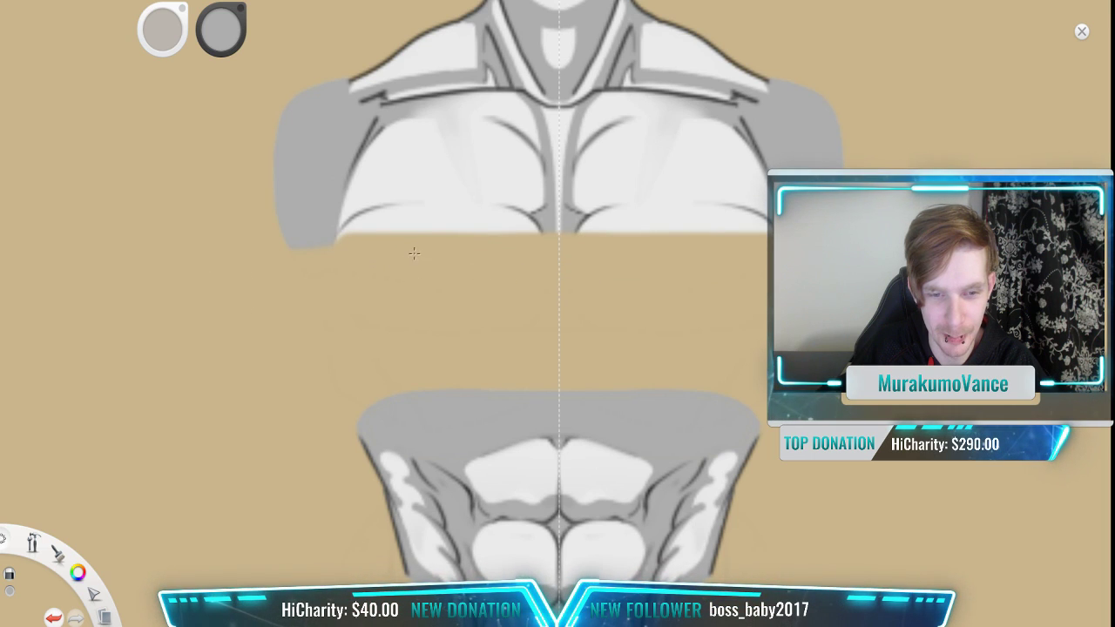
mouse_move(190, 224)
left_mouse_down()
mouse_move(229, 216)
mouse_move(353, 241)
left_mouse_up()
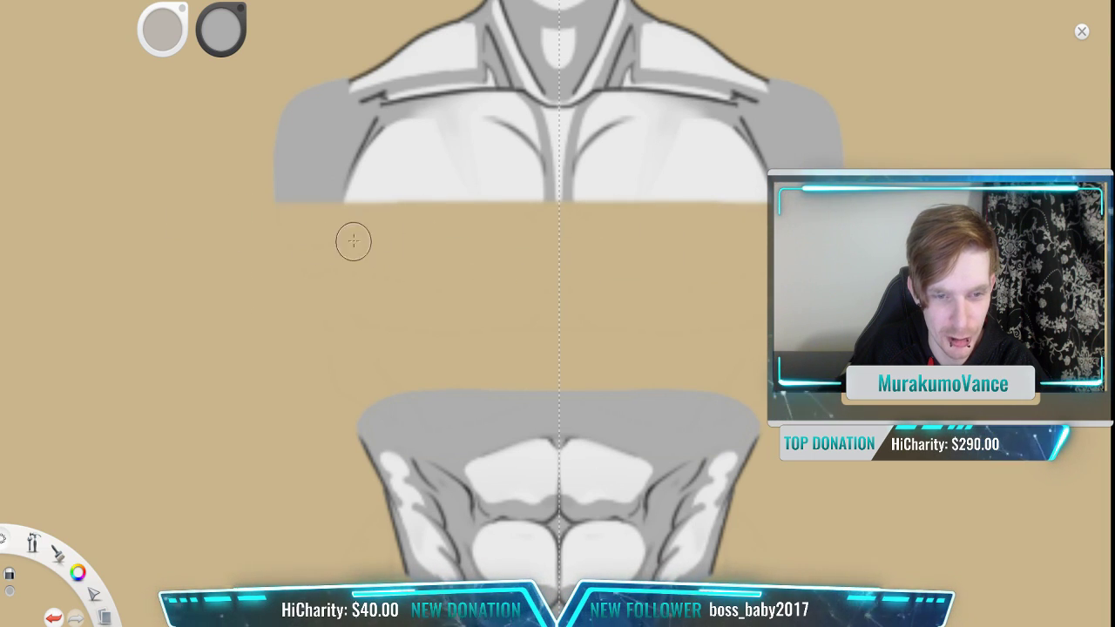
mouse_move(527, 175)
left_mouse_down()
mouse_move(485, 279)
mouse_move(314, 288)
mouse_move(540, 300)
mouse_move(277, 305)
mouse_move(734, 313)
mouse_move(723, 292)
mouse_move(649, 299)
mouse_move(765, 285)
mouse_move(754, 253)
mouse_move(760, 280)
left_mouse_up()
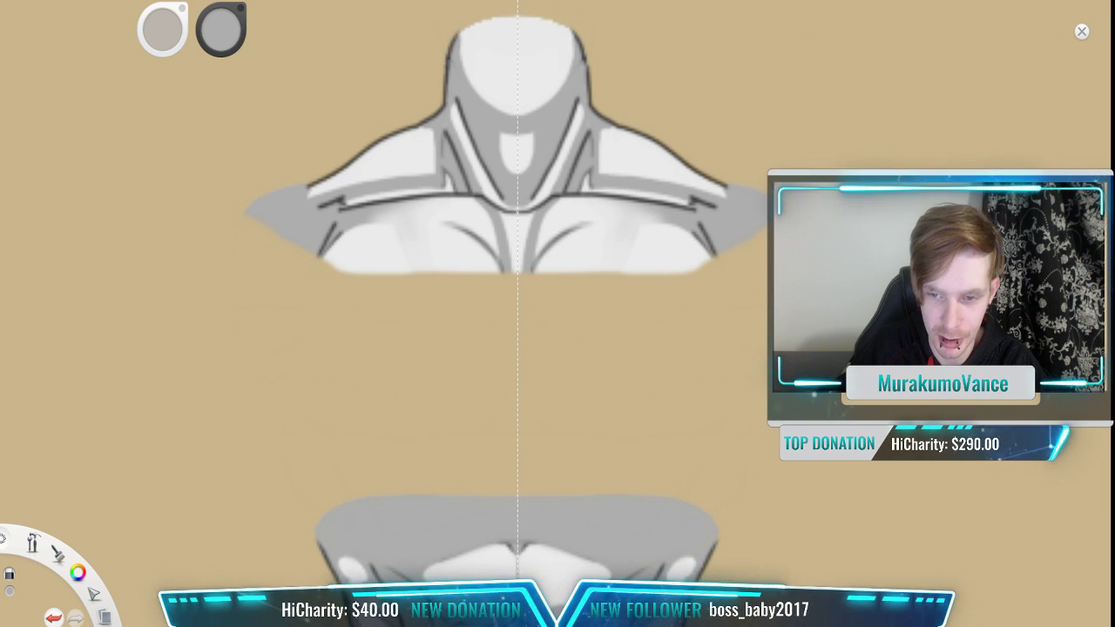
mouse_move(676, 281)
left_mouse_down()
mouse_move(736, 190)
mouse_move(712, 239)
mouse_move(721, 281)
mouse_move(730, 255)
left_mouse_up()
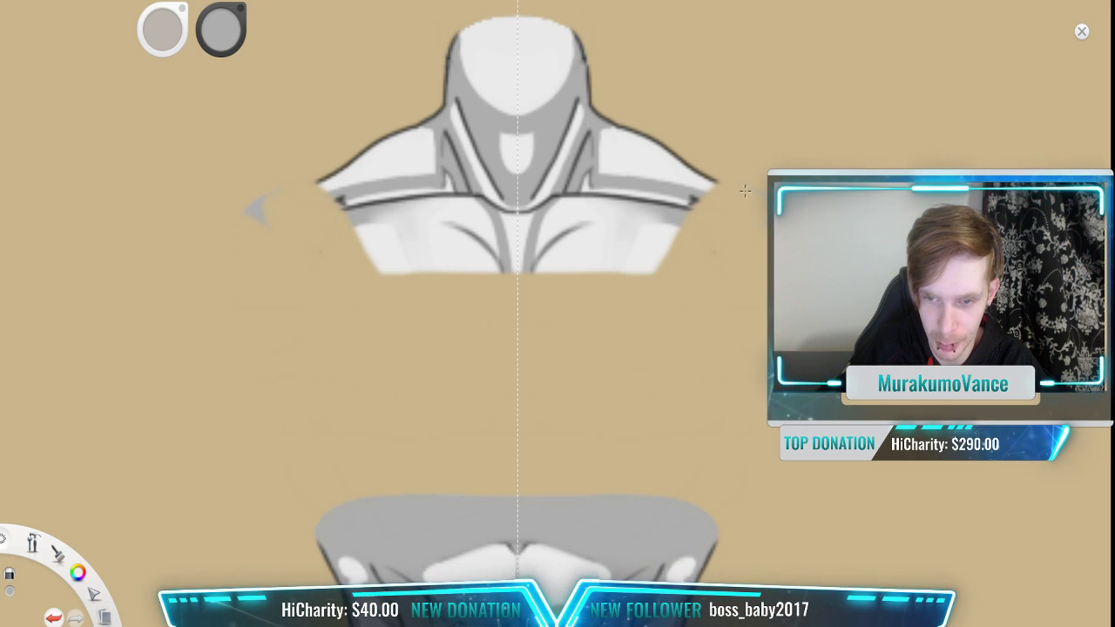
mouse_move(745, 189)
left_mouse_down()
mouse_move(784, 207)
mouse_move(692, 205)
mouse_move(662, 248)
mouse_move(613, 276)
left_mouse_up()
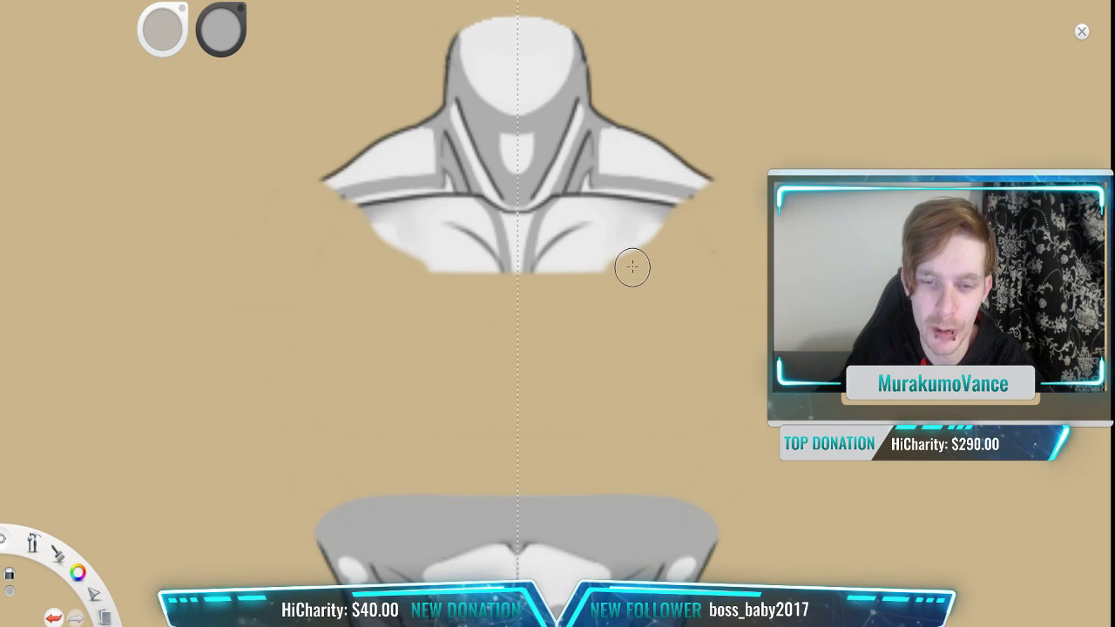
Step: Erase the remaining upper chest, collarbones and neck, leaving only the abdomen piece
mouse_move(633, 266)
left_mouse_down()
mouse_move(446, 267)
mouse_move(733, 246)
mouse_move(571, 223)
mouse_move(357, 224)
mouse_move(586, 225)
mouse_move(369, 233)
mouse_move(466, 250)
mouse_move(633, 245)
mouse_move(313, 220)
mouse_move(647, 197)
mouse_move(234, 191)
mouse_move(628, 136)
mouse_move(211, 150)
mouse_move(483, 152)
mouse_move(174, 202)
mouse_move(534, 170)
mouse_move(234, 177)
mouse_move(501, 91)
mouse_move(414, 94)
mouse_move(572, 118)
mouse_move(532, 237)
left_mouse_up()
mouse_move(565, 199)
left_mouse_down()
mouse_move(311, 200)
mouse_move(546, 163)
mouse_move(480, 136)
left_mouse_up()
key("ctrl+z")
key("ctrl+z")
key("ctrl+z")
scroll(658, 181, "down", 3)
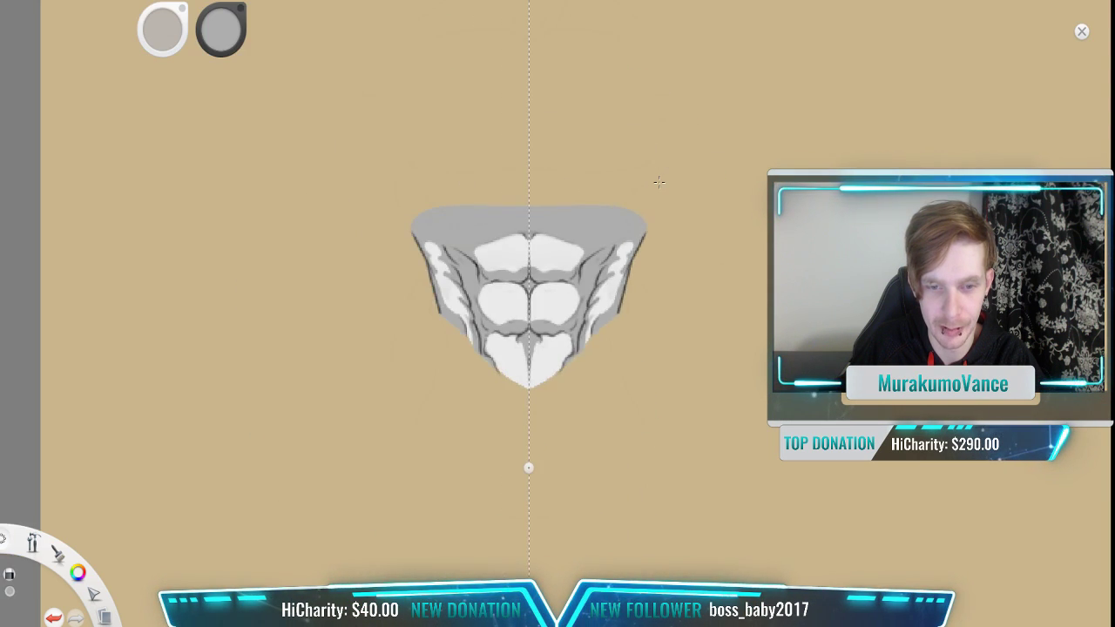
scroll(658, 182, "down", 4)
left_click_drag(703, 167, 537, 165)
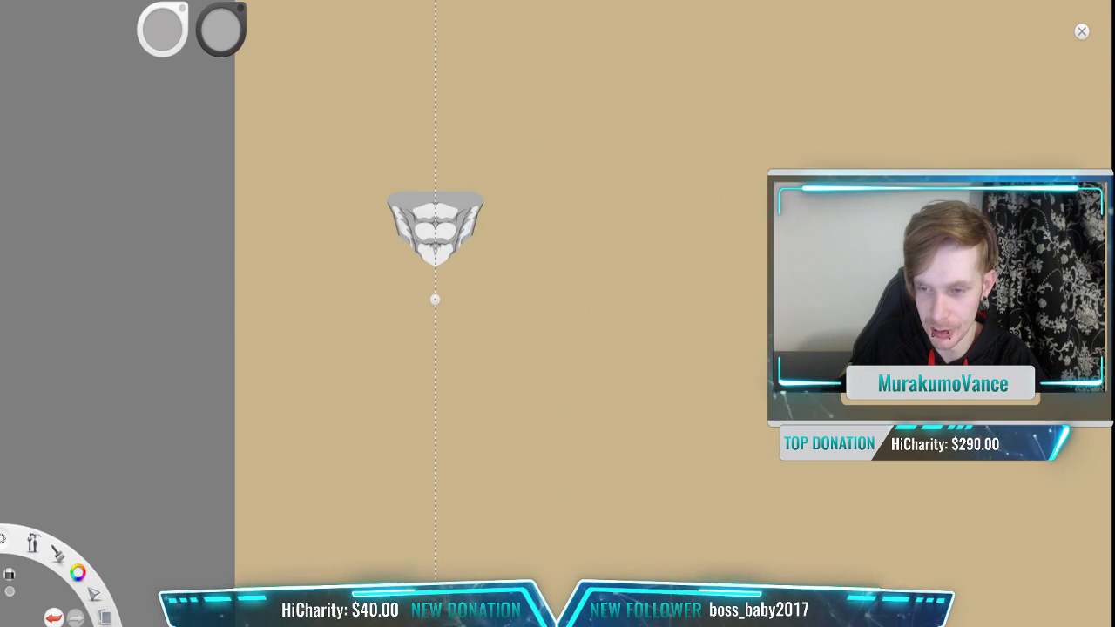
Step: Turn symmetry off and hide the tan background so the canvas is transparent around the abdomen piece
key("ctrl+z")
key("ctrl+y")
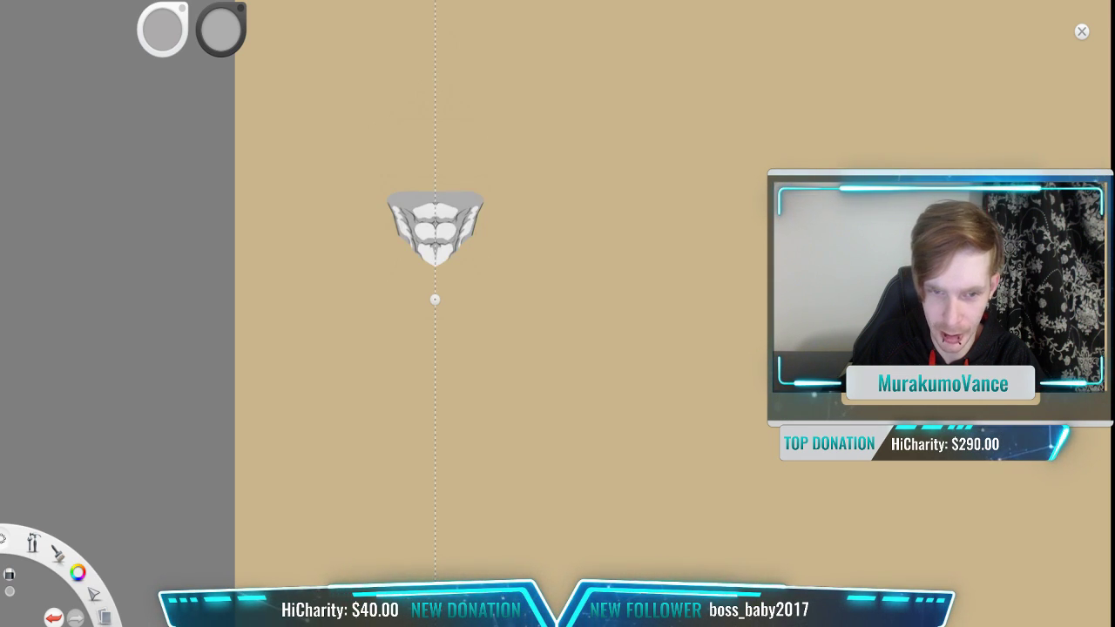
key("space")
left_click_drag(571, 319, 582, 401)
left_click_drag(548, 299, 426, 295)
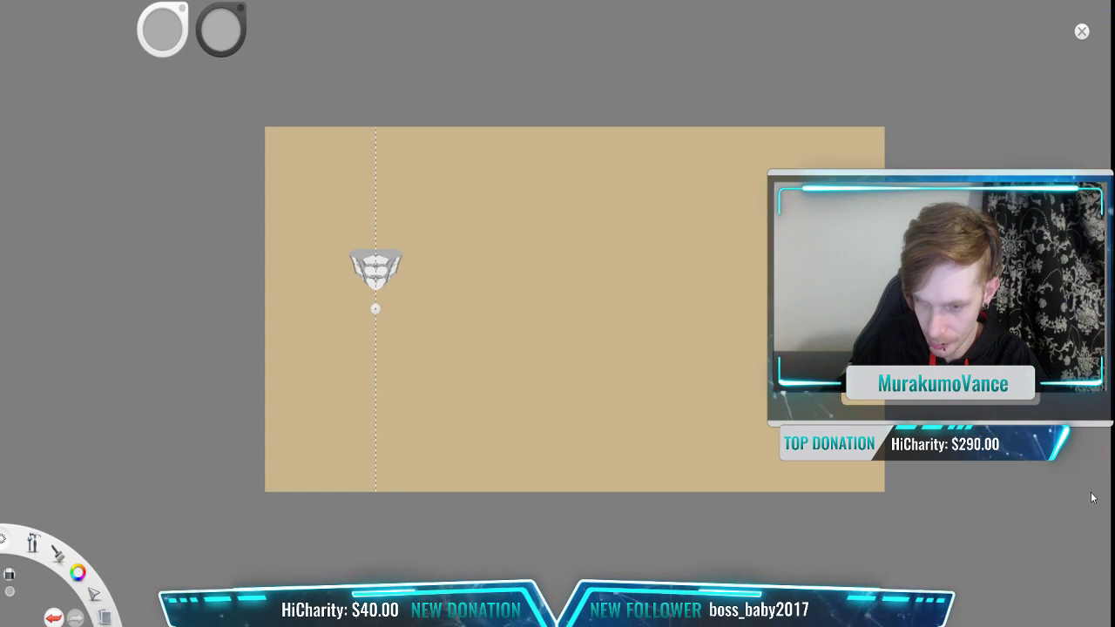
left_click(992, 506)
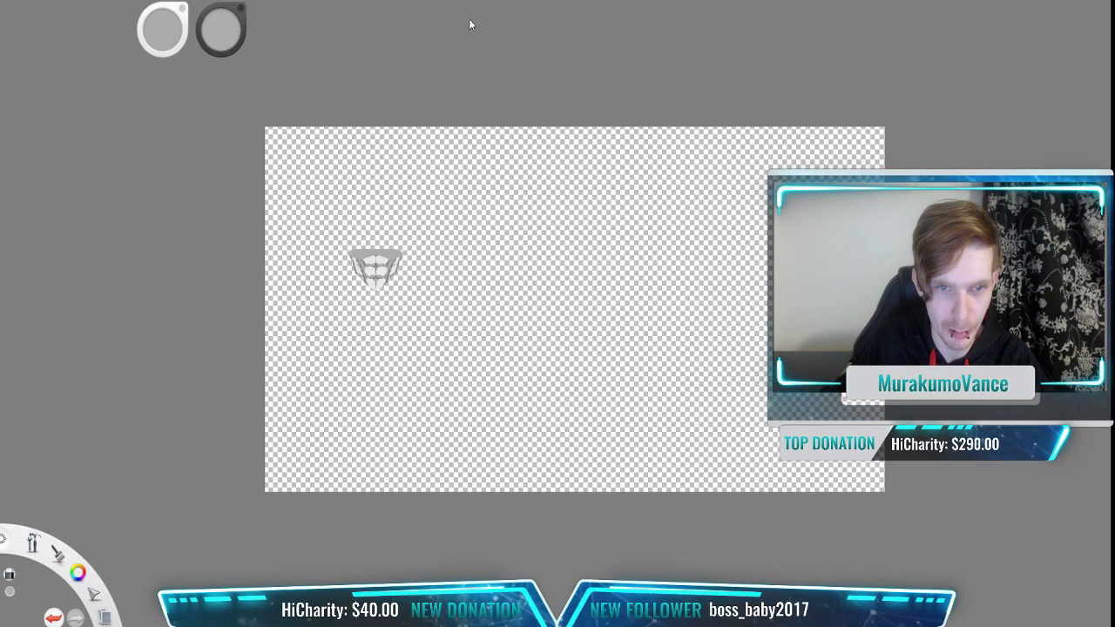
Step: Select the abdomen piece with a rectangle, enlarge it about four times, move it to the canvas centre and deselect
left_click_drag(486, 215, 271, 326)
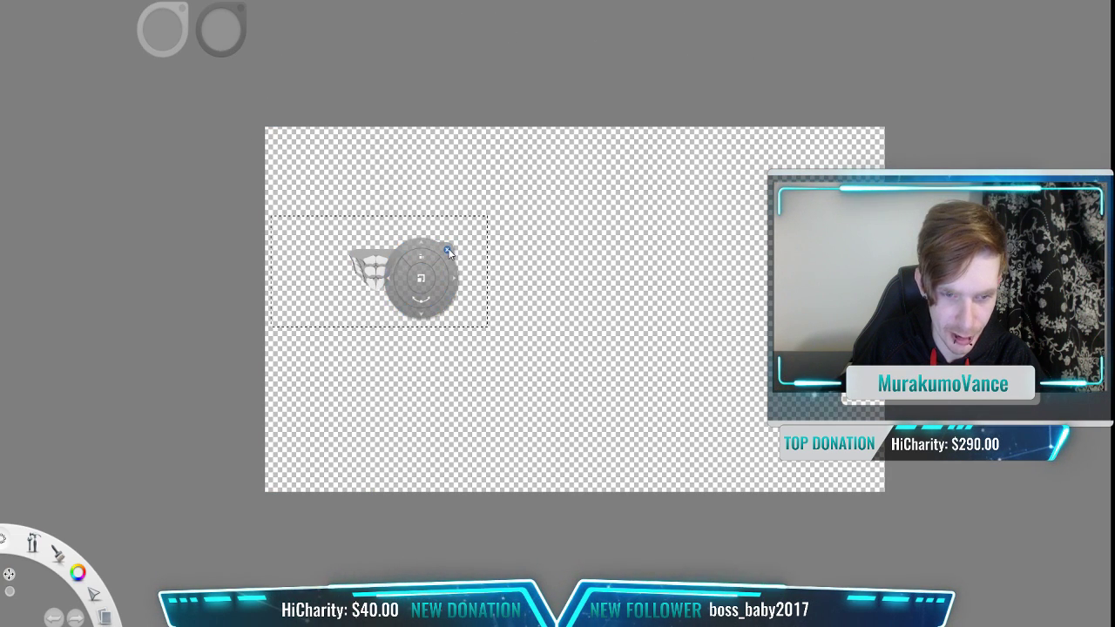
mouse_move(438, 284)
left_mouse_down()
mouse_move(572, 204)
mouse_move(570, 186)
mouse_move(671, 224)
mouse_move(717, 264)
mouse_move(718, 243)
left_mouse_up()
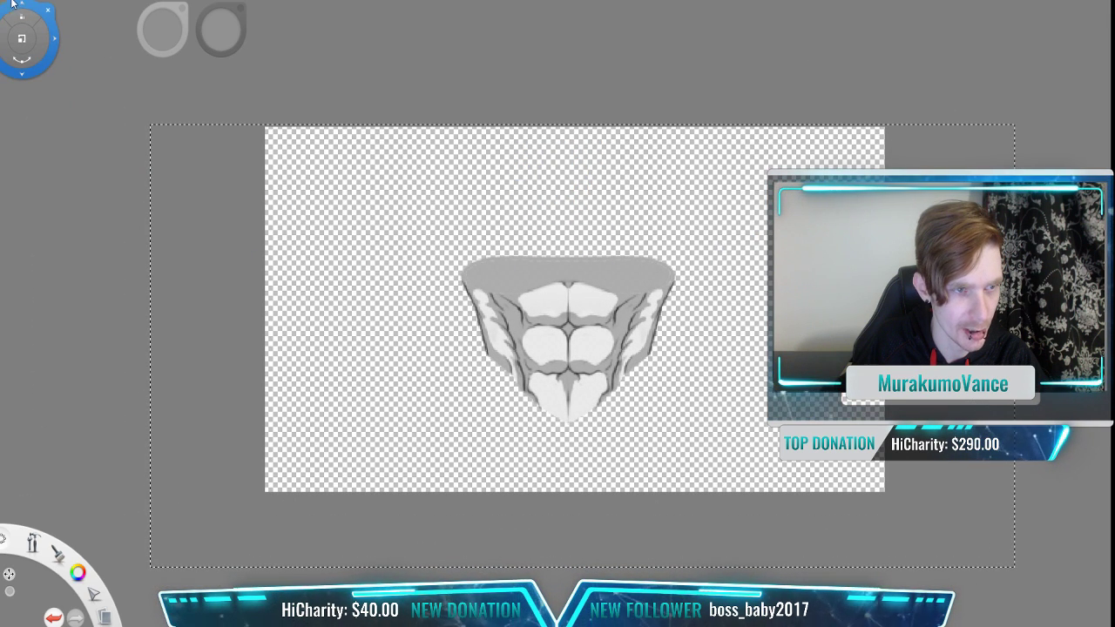
left_click(37, 82)
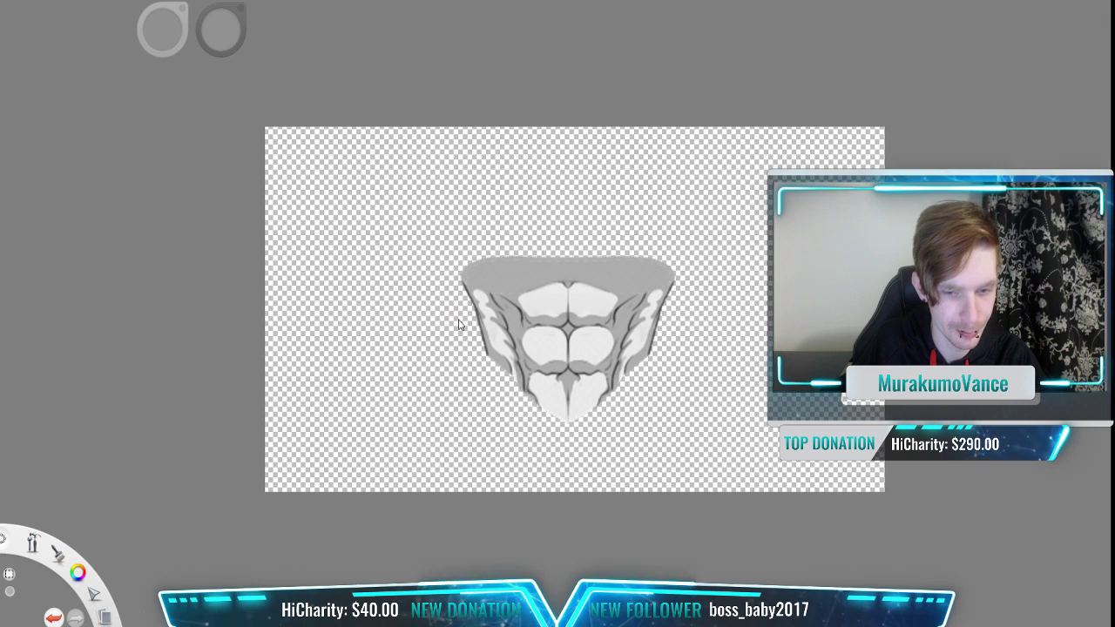
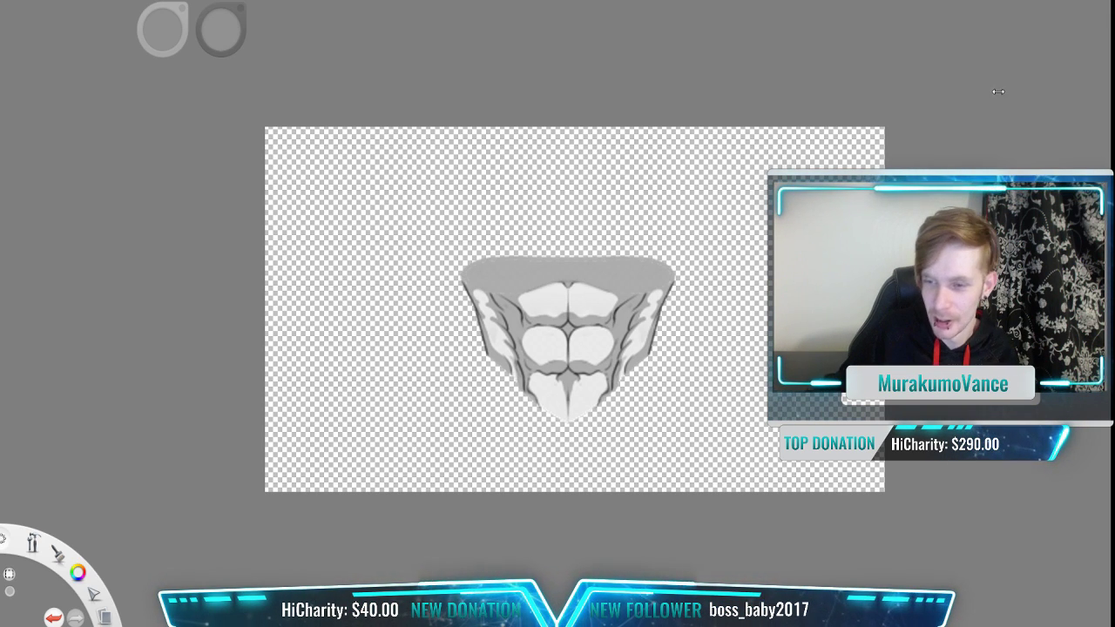
left_click(1076, 156)
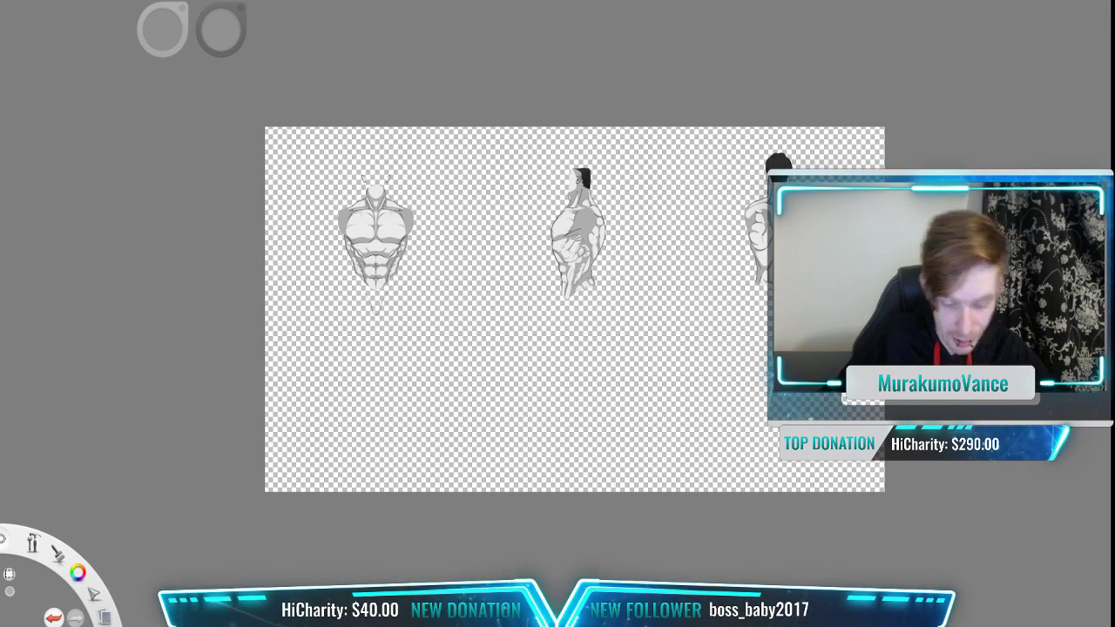
scroll(577, 281, "up", 4)
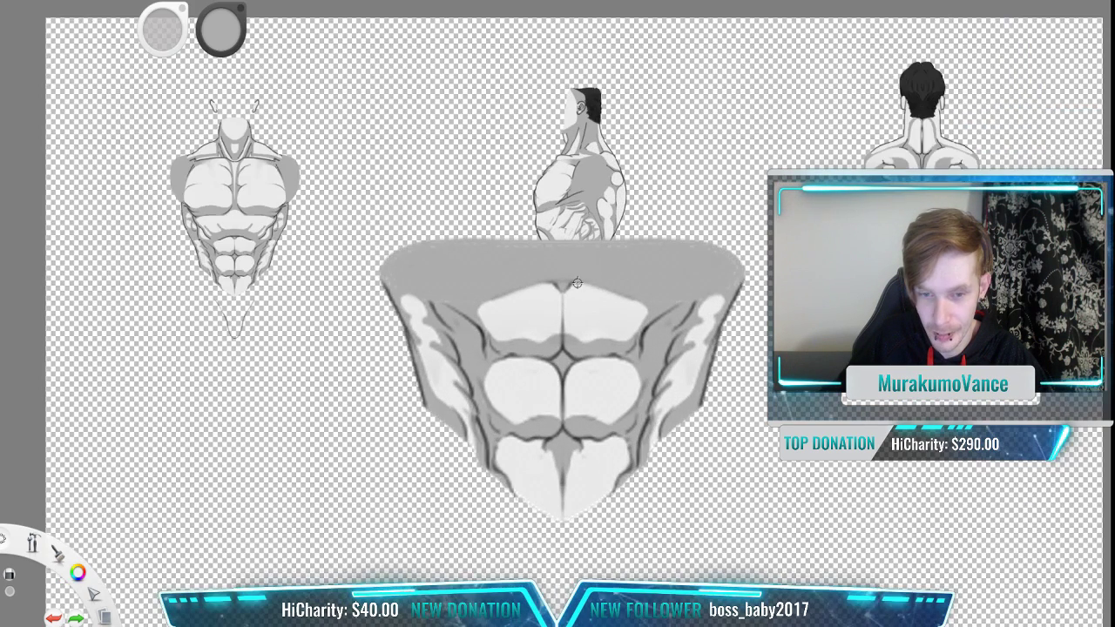
scroll(577, 282, "down", 1)
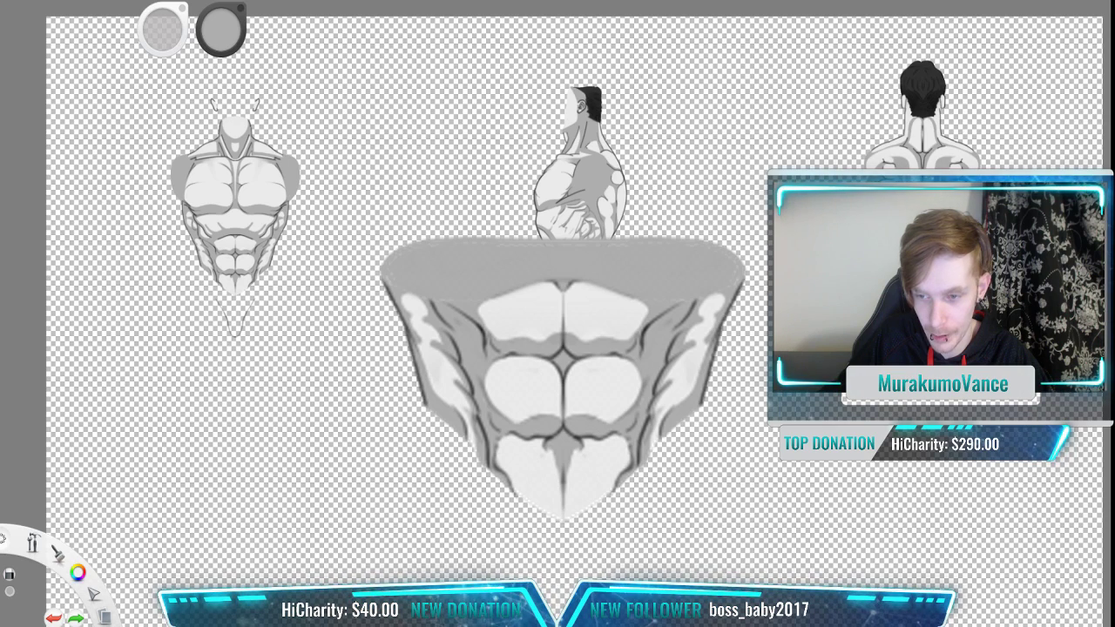
key("ctrl+y")
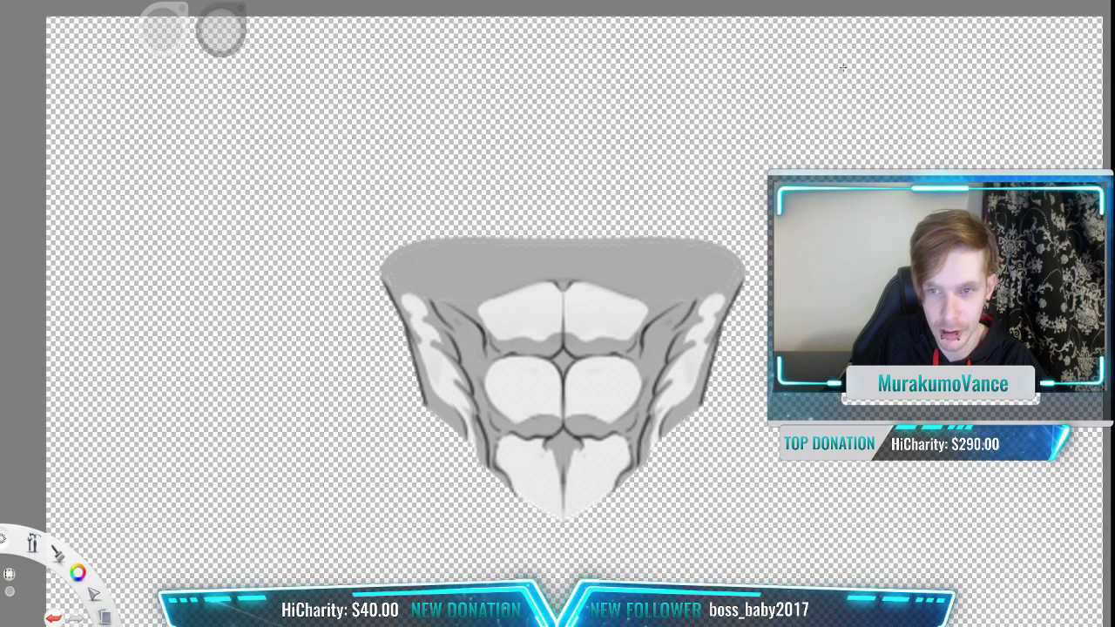
left_click_drag(264, 126, 887, 263)
key("v")
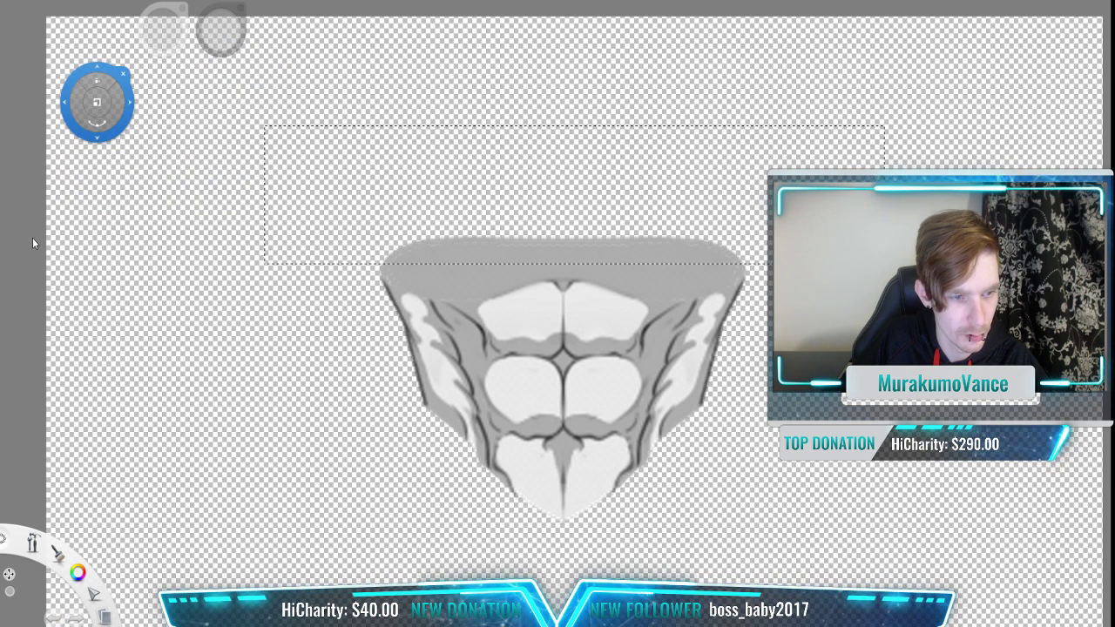
key("Escape")
Step: Paint grey along the abdomen piece's top edge and upper-left corner to even it out, undoing stray dabs
scroll(542, 241, "up", 5)
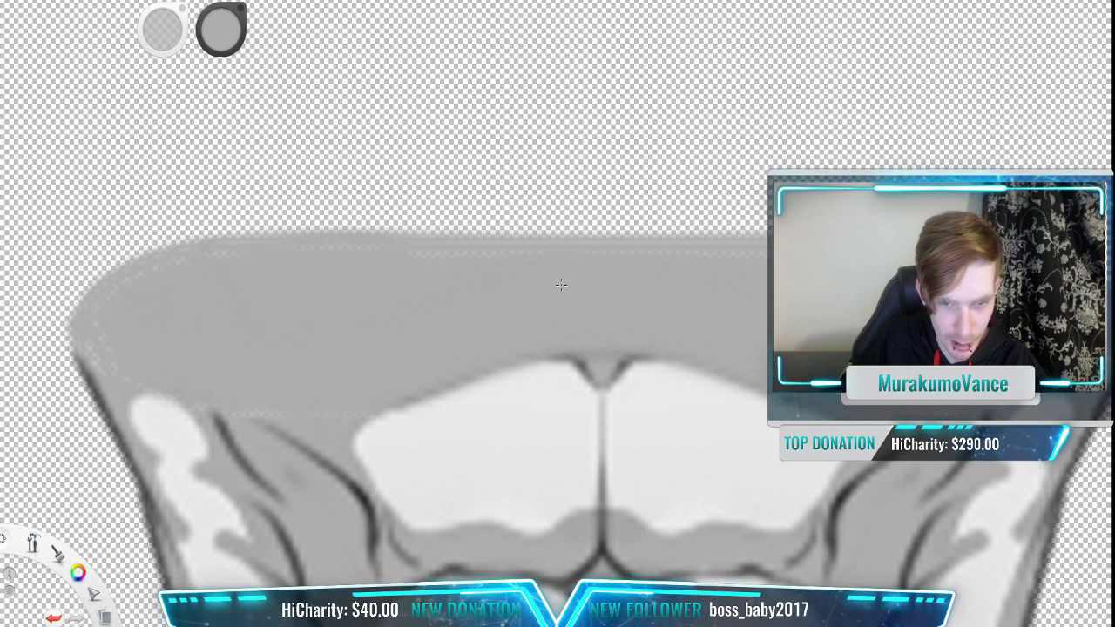
left_click_drag(480, 236, 549, 234)
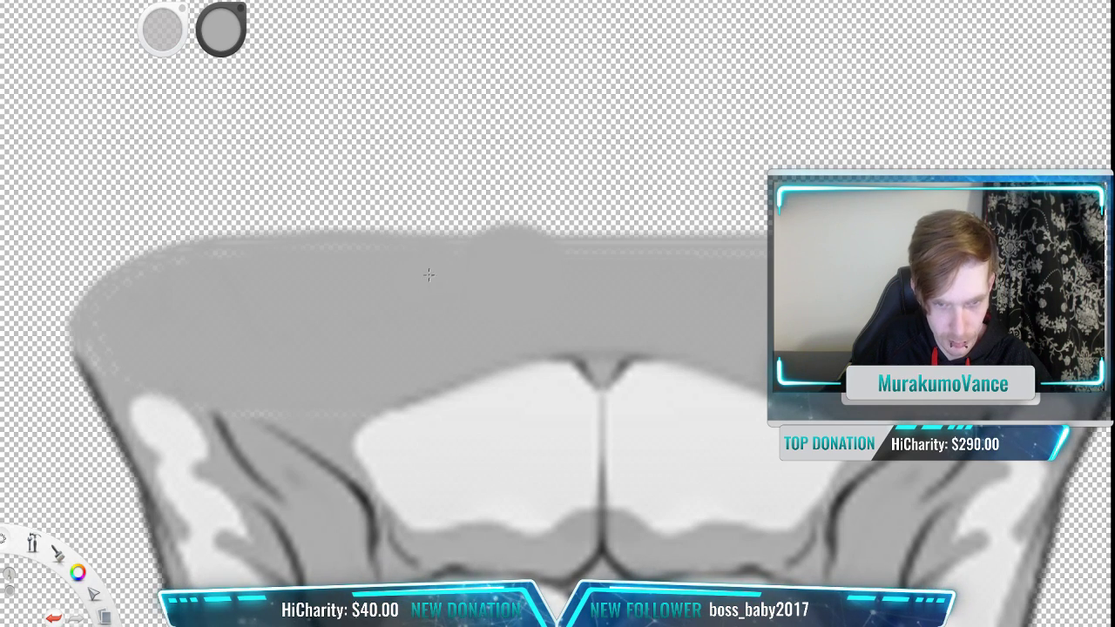
left_click_drag(316, 230, 723, 226)
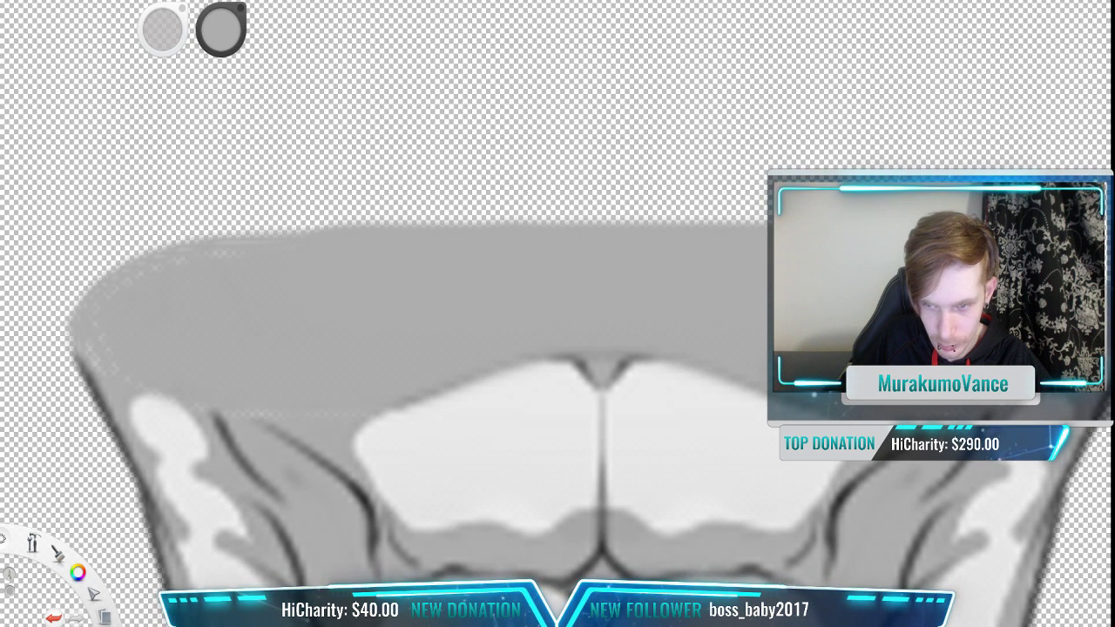
left_click_drag(206, 274, 223, 272)
key("ctrl+z")
left_click_drag(165, 288, 243, 279)
key("ctrl+z")
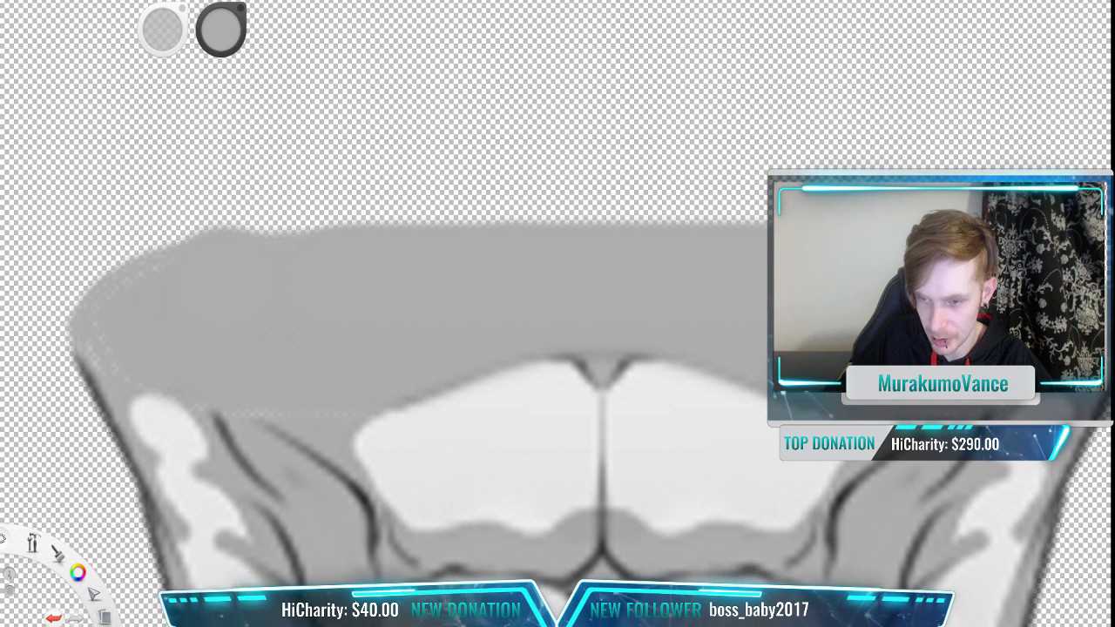
left_click(670, 240)
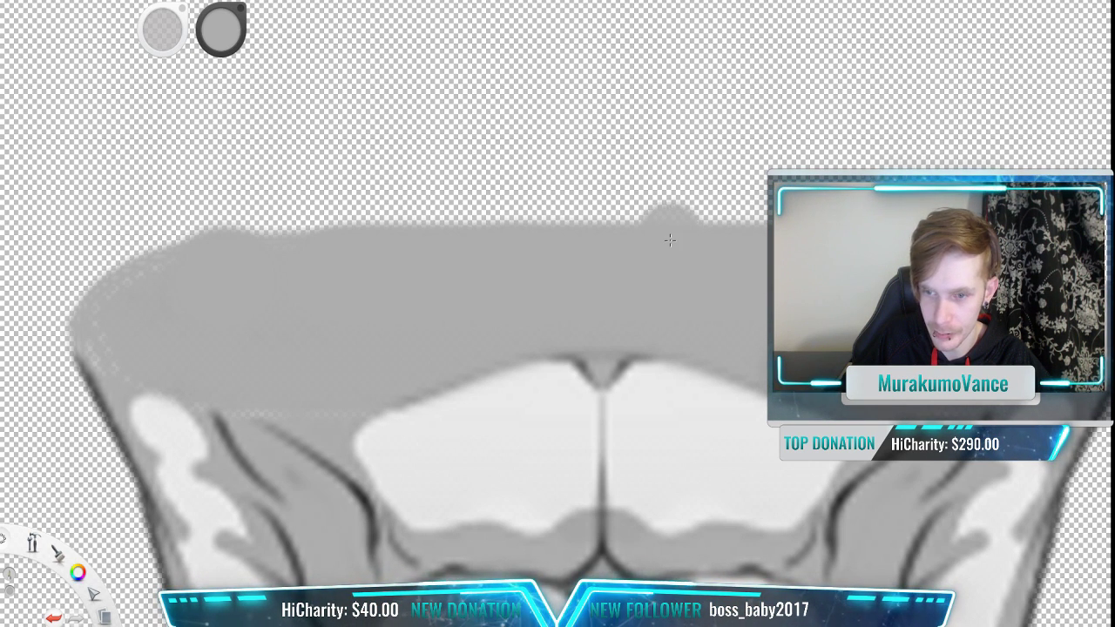
key("ctrl+z")
Step: Paint a rounded grey band around the abdomen's lower sides and bottom tip, and trim its outer edge
scroll(670, 240, "down", 5)
left_click_drag(646, 354, 560, 157)
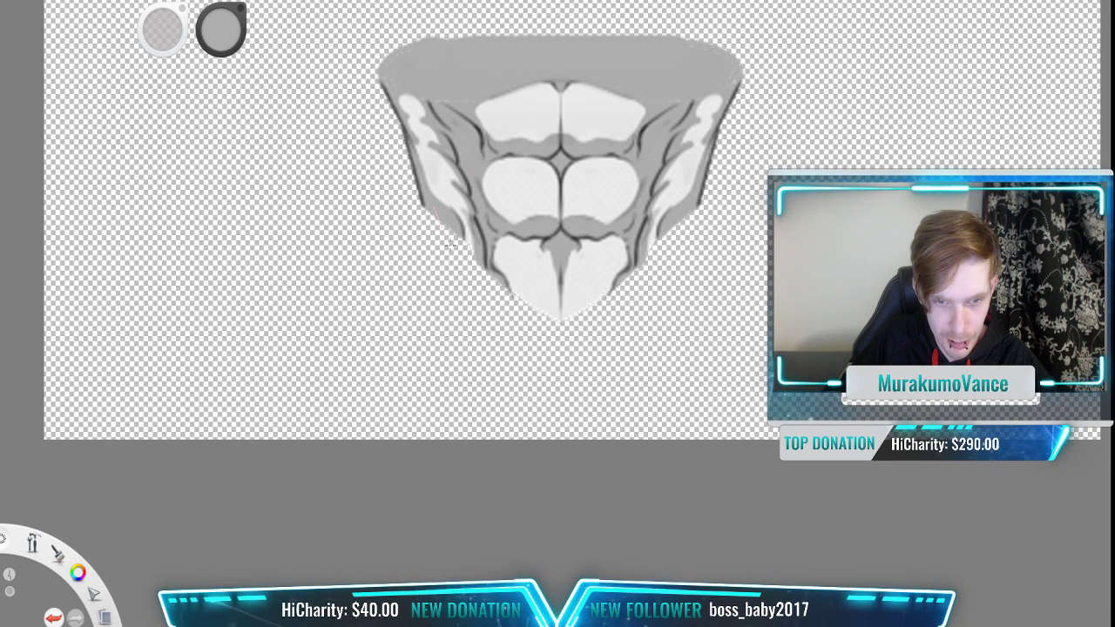
mouse_move(464, 253)
left_mouse_down()
mouse_move(492, 292)
mouse_move(472, 248)
mouse_move(435, 212)
mouse_move(444, 283)
mouse_move(496, 325)
mouse_move(571, 326)
mouse_move(631, 310)
mouse_move(689, 273)
mouse_move(700, 220)
mouse_move(682, 201)
mouse_move(690, 151)
left_mouse_up()
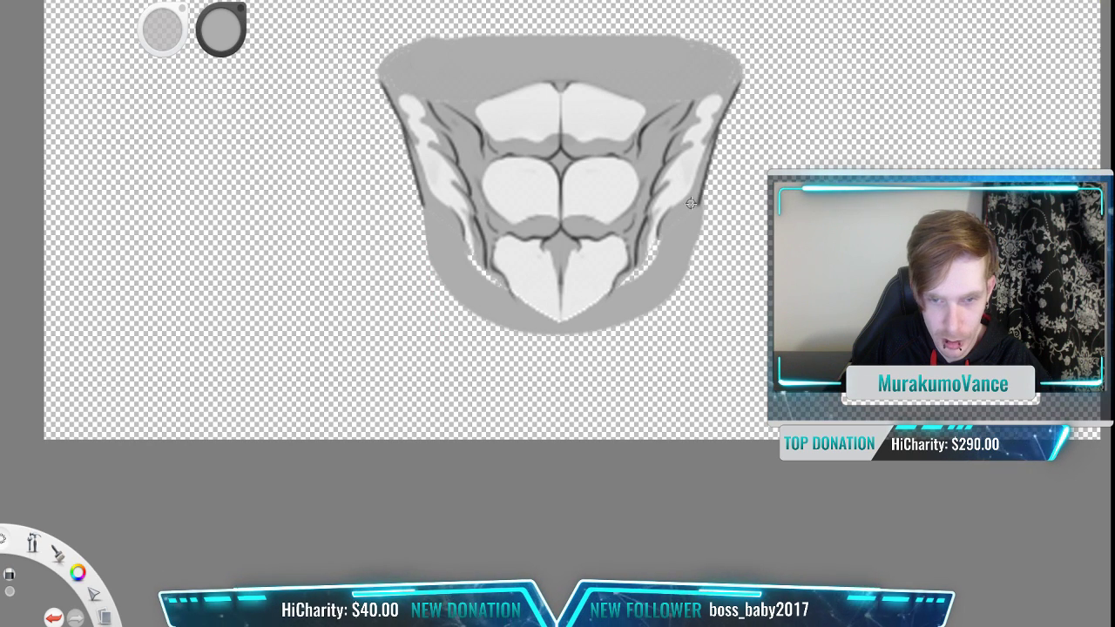
key("ctrl+z")
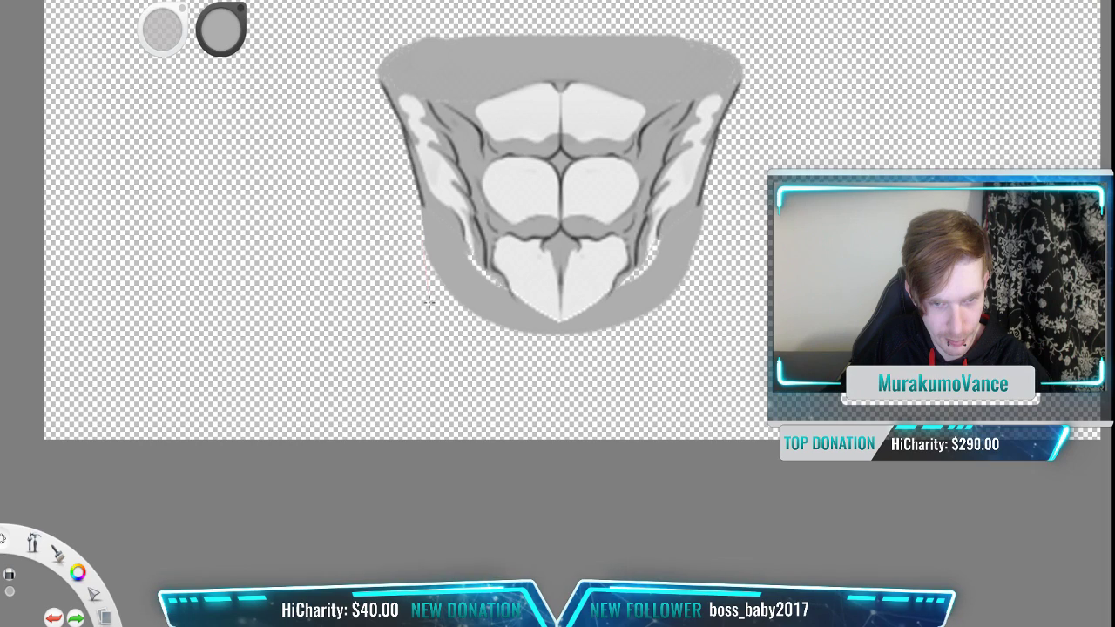
left_click_drag(439, 353, 440, 357)
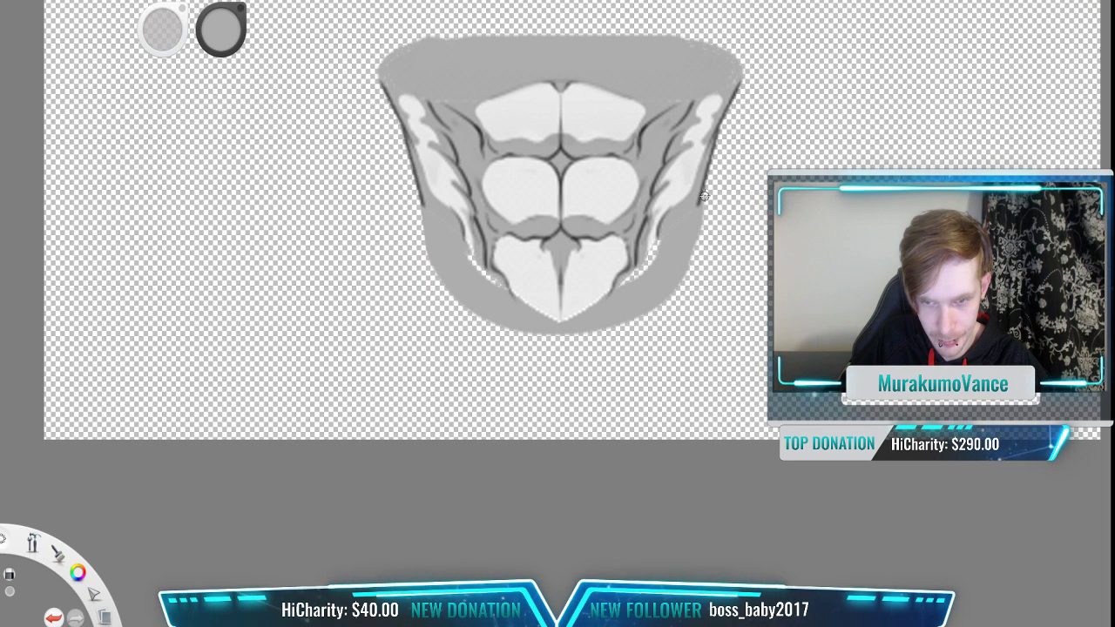
left_click_drag(692, 261, 678, 324)
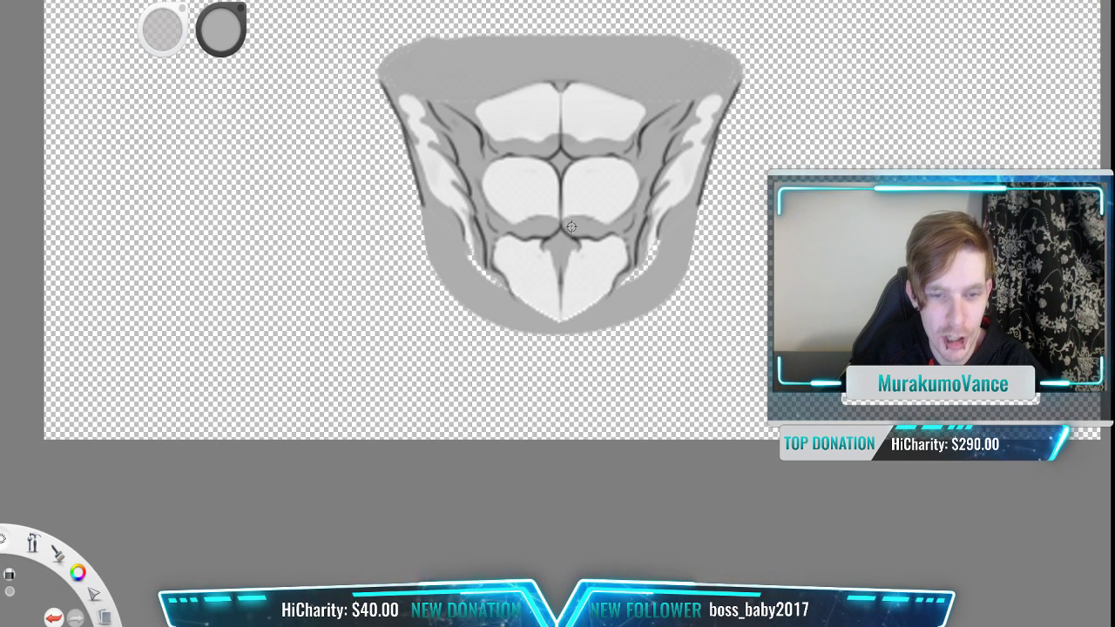
Step: Fill the transparent gaps between the grey band and the lower muscles, and smooth the abdomen's top edge with grey
scroll(578, 248, "up", 2)
scroll(575, 247, "down", 1)
left_click(38, 178)
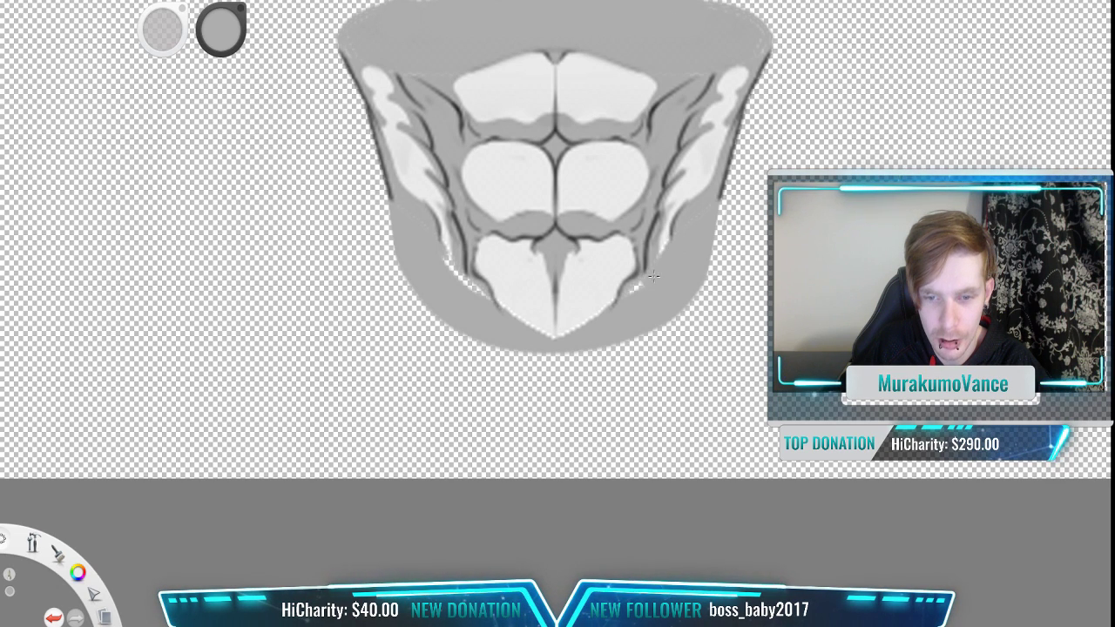
left_click_drag(495, 290, 457, 260)
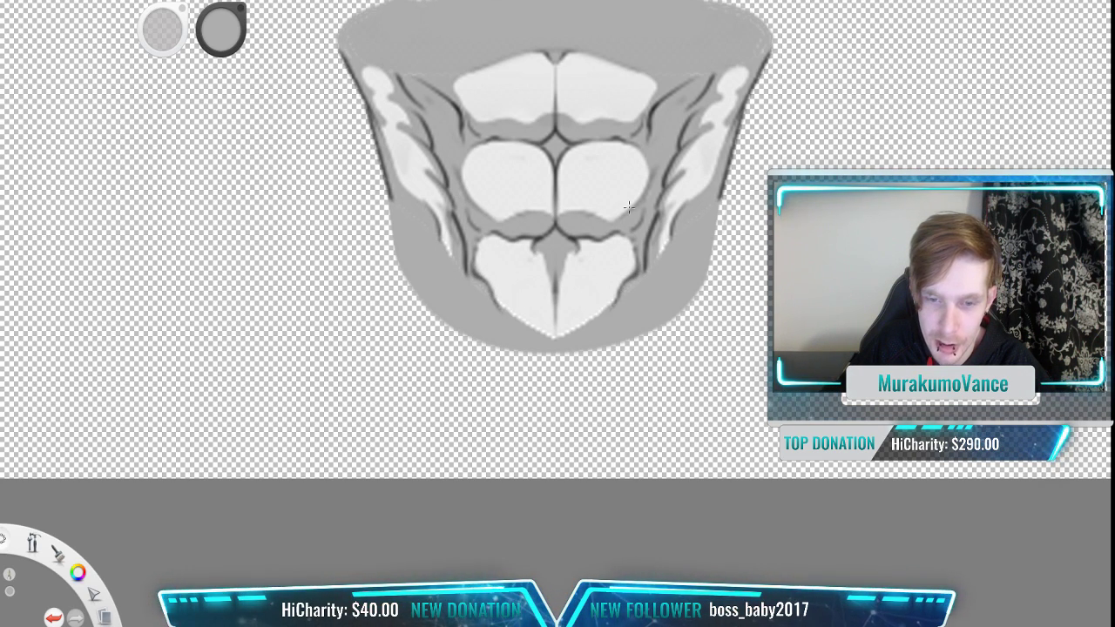
scroll(433, 198, "up", 3)
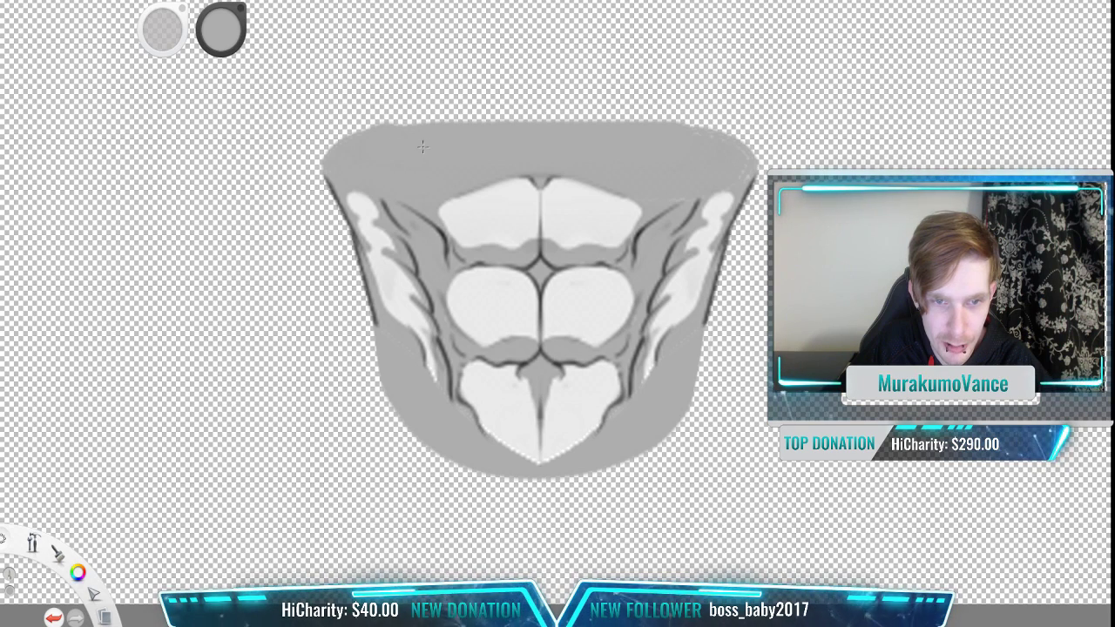
left_click_drag(421, 147, 705, 147)
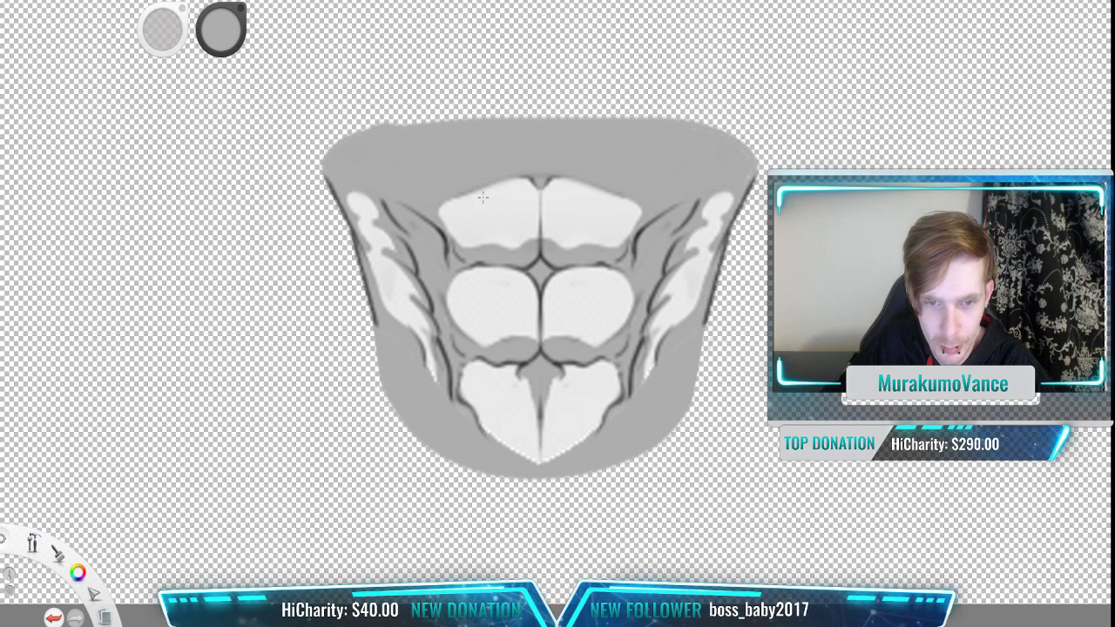
scroll(650, 206, "down", 2)
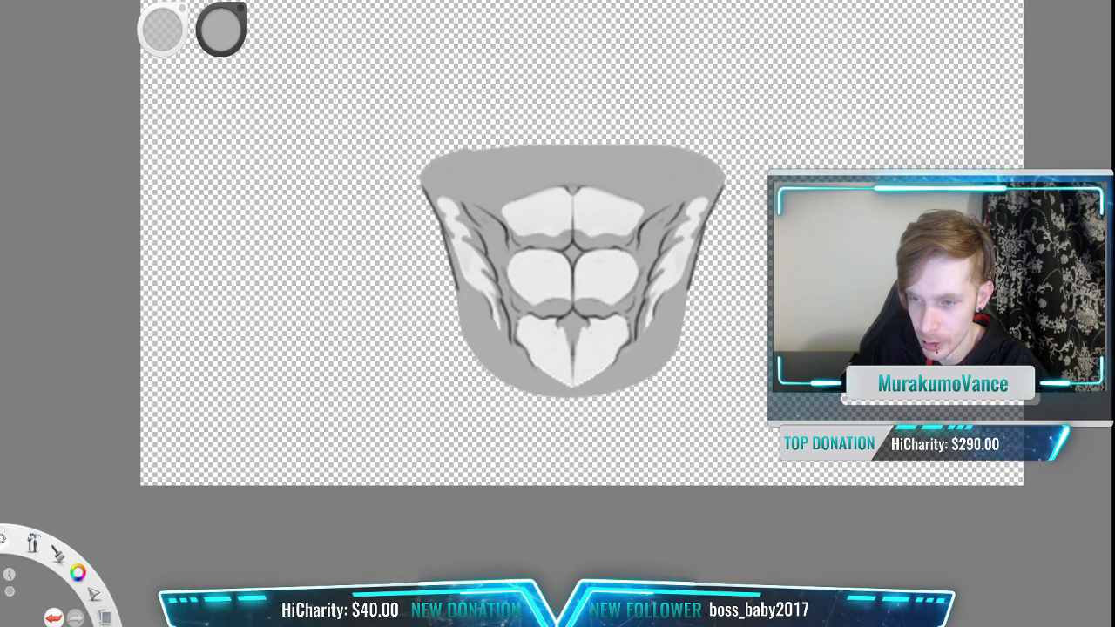
Step: Hide the finished abdomen piece and bring up the copy of the sheet with all three torso views
key("Delete")
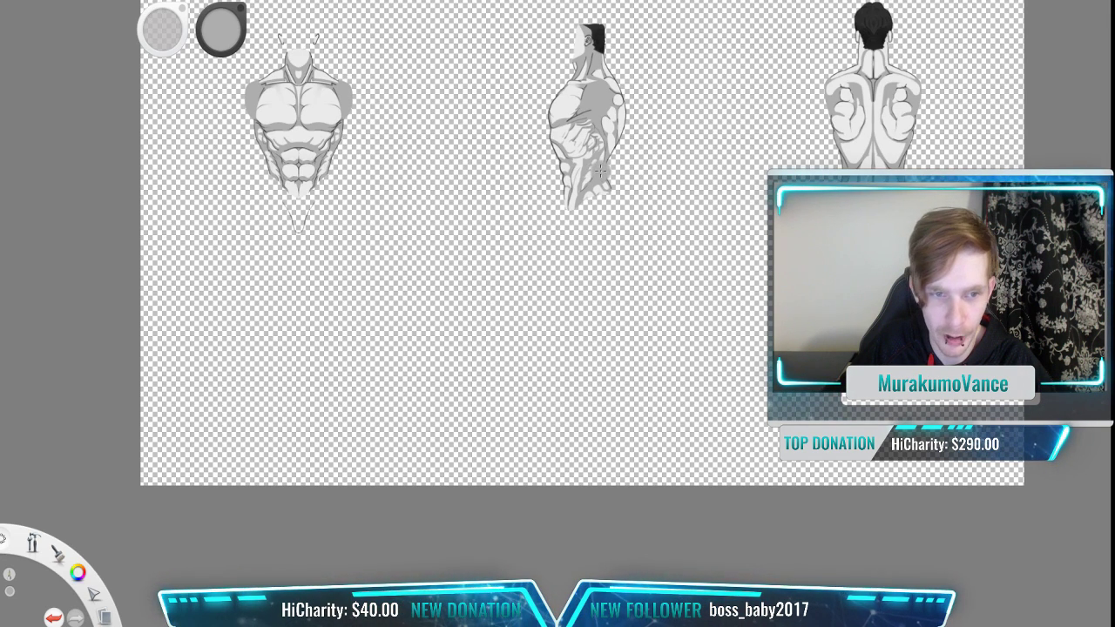
left_click_drag(468, 120, 338, 282)
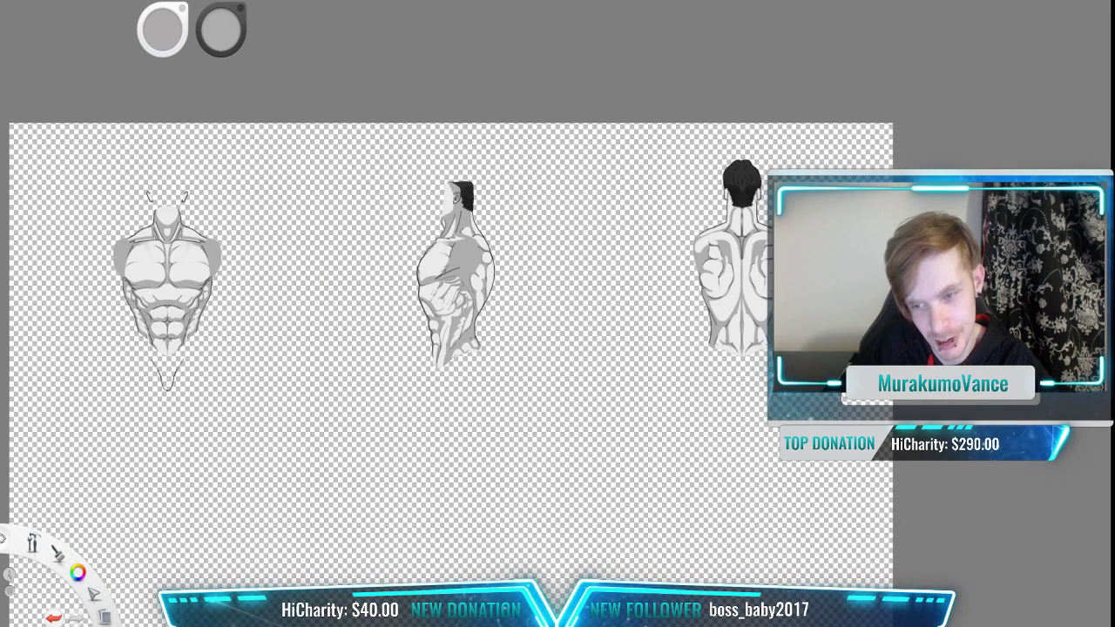
key("space")
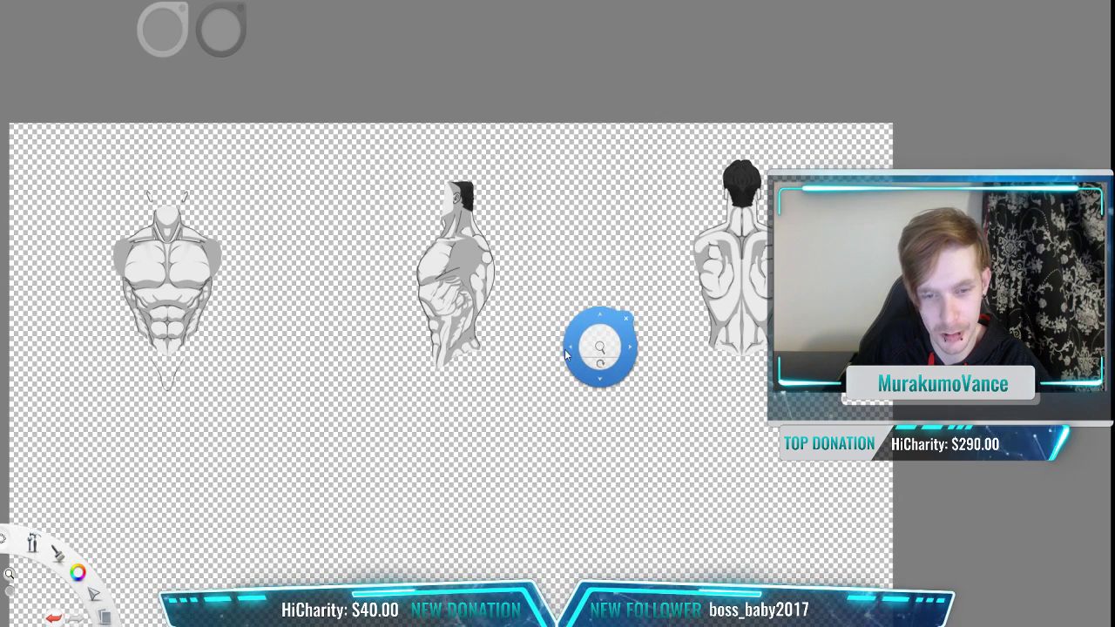
left_click_drag(566, 347, 720, 317)
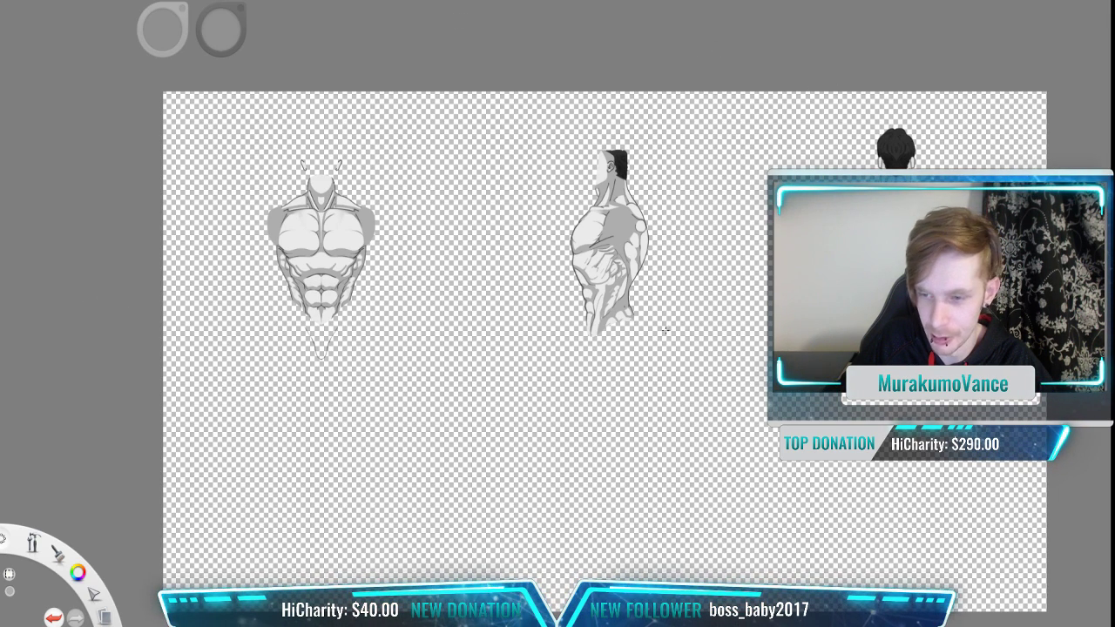
Step: Outline the front and back torsos with a freehand selection and delete them, leaving only the side view
left_click_drag(203, 93, 471, 429)
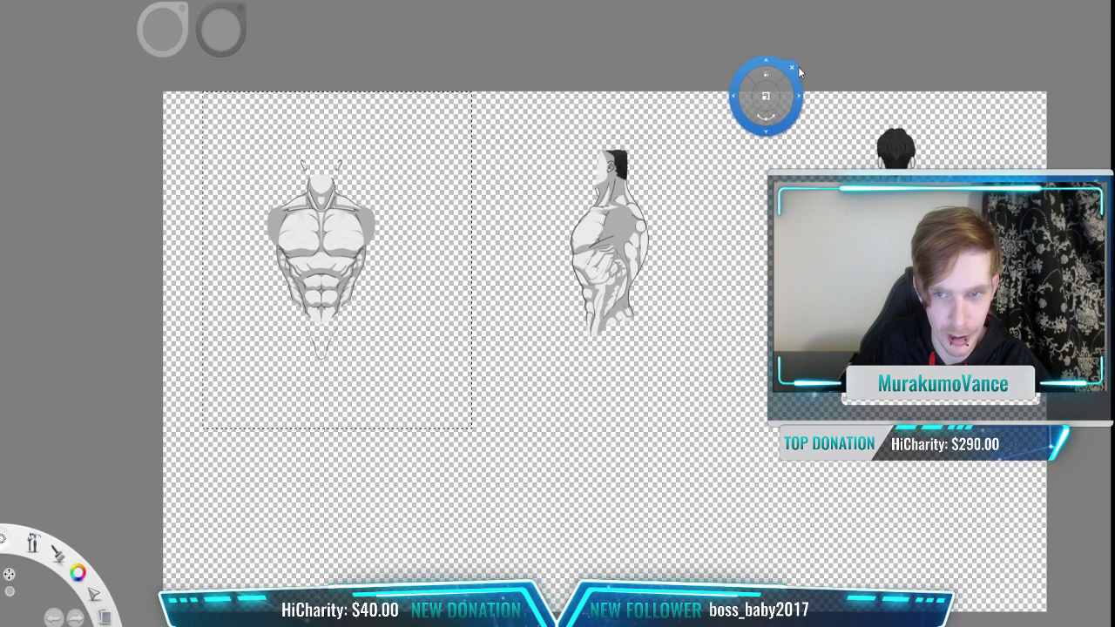
left_click(802, 61)
mouse_move(920, 101)
left_mouse_down()
mouse_move(967, 243)
mouse_move(721, 273)
mouse_move(531, 98)
mouse_move(326, 441)
mouse_move(140, 85)
left_mouse_up()
left_click(832, 57)
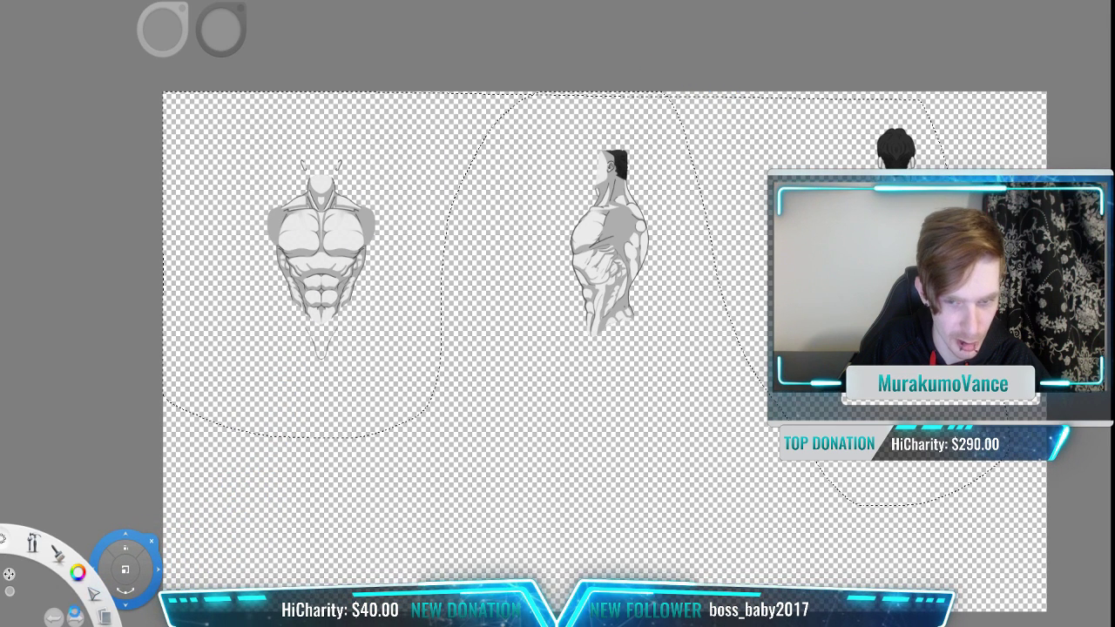
key("Delete")
left_click(755, 270)
Step: Erase a curved dividing line under the side view's ribcage and continue it up along the back to the shoulder
scroll(724, 252, "up", 5)
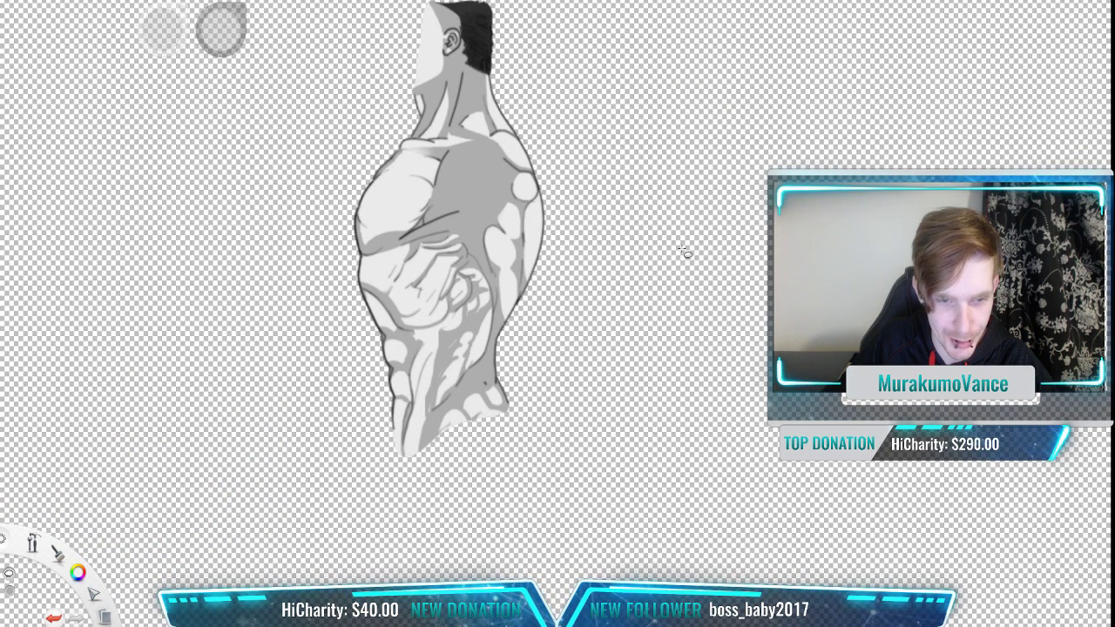
key("space")
left_click_drag(522, 194, 604, 226)
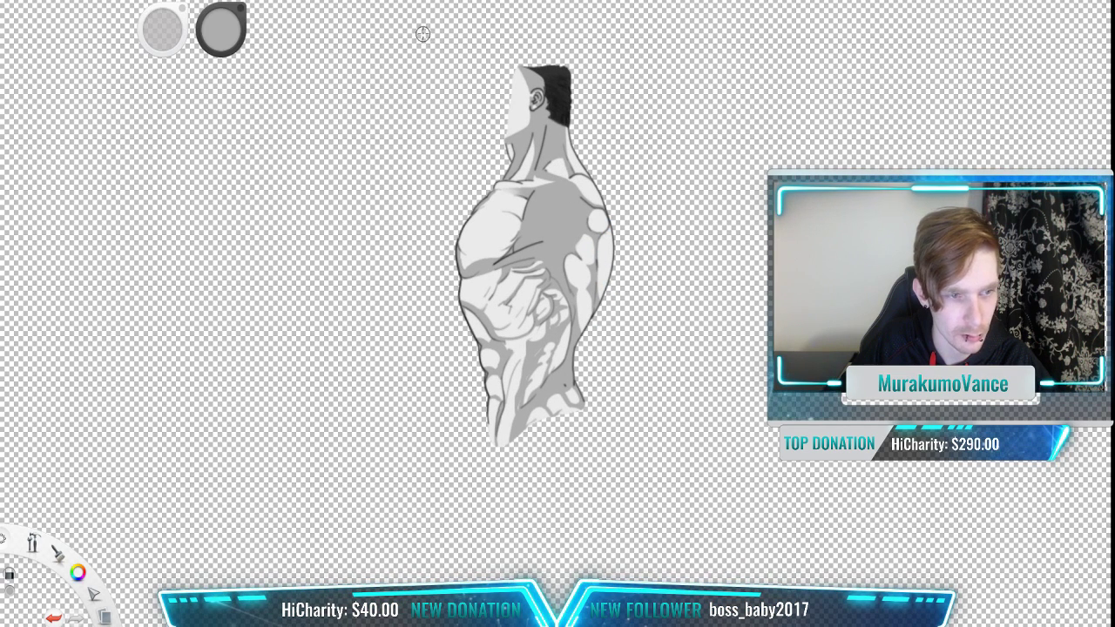
scroll(551, 219, "up", 3)
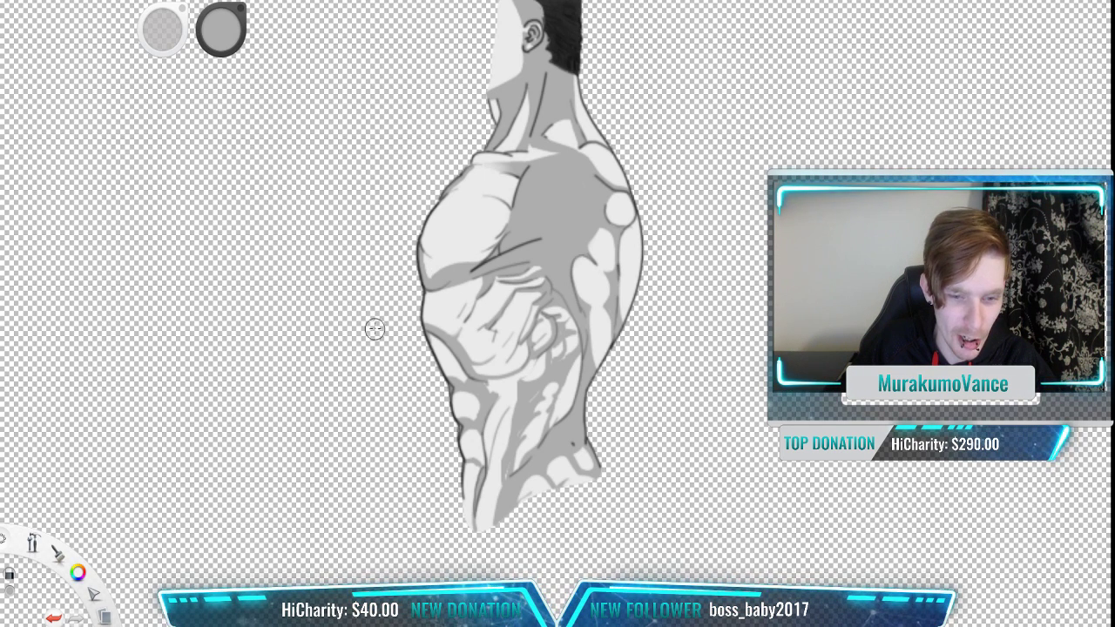
scroll(645, 340, "up", 1)
key("space")
mouse_move(688, 357)
left_mouse_down()
mouse_move(650, 288)
mouse_move(672, 316)
left_mouse_up()
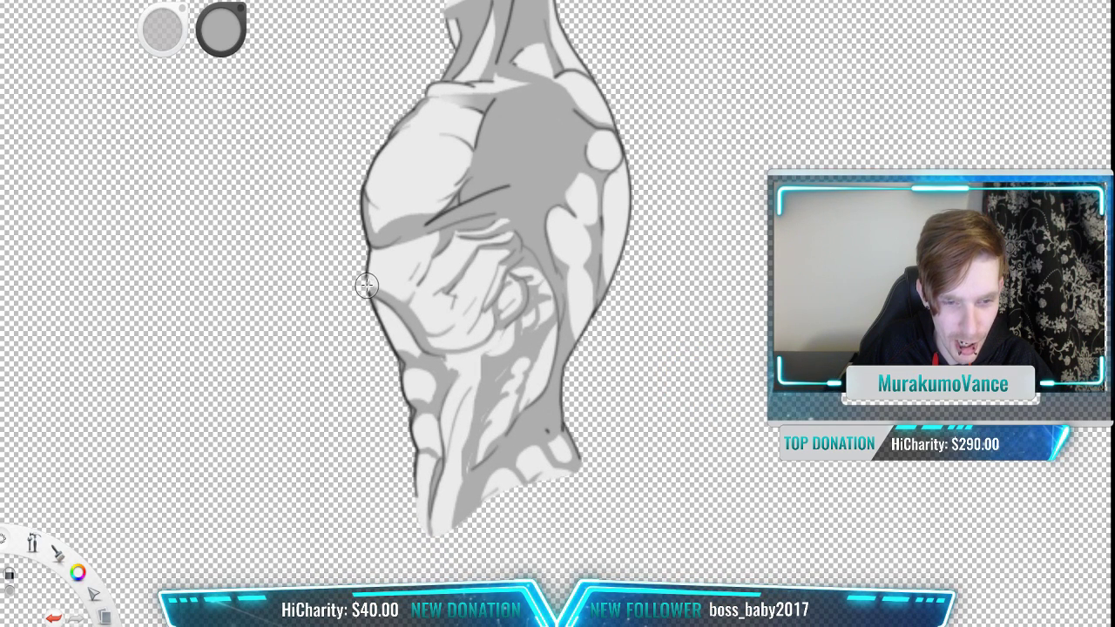
mouse_move(366, 288)
left_mouse_down()
mouse_move(436, 312)
mouse_move(438, 372)
mouse_move(452, 383)
mouse_move(592, 344)
mouse_move(611, 329)
mouse_move(626, 274)
mouse_move(634, 113)
left_mouse_up()
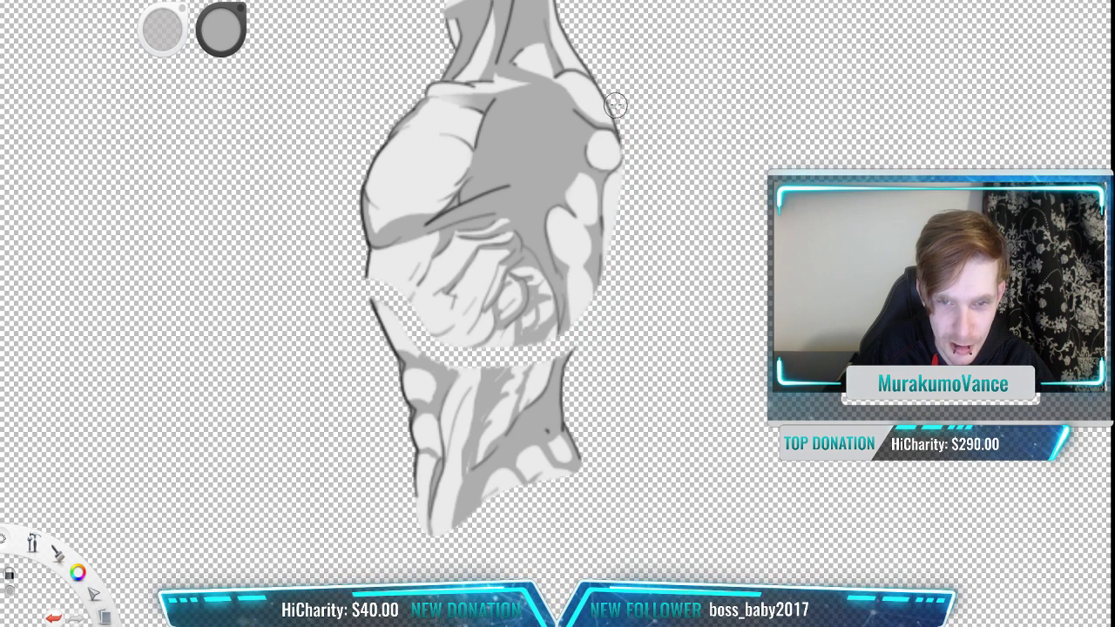
Step: Erase the side view's head, hair and the upper part of the neck
key("space")
left_click_drag(537, 88, 531, 263)
scroll(530, 263, "down", 3)
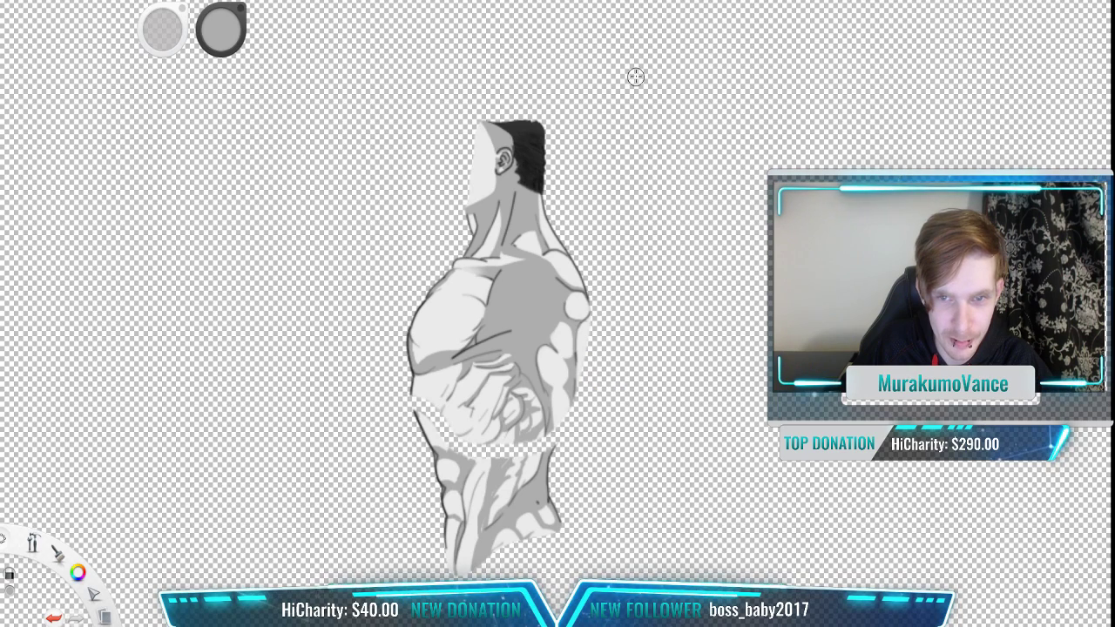
mouse_move(411, 172)
left_mouse_down()
mouse_move(525, 128)
mouse_move(431, 125)
mouse_move(575, 101)
mouse_move(452, 150)
mouse_move(576, 141)
left_mouse_up()
mouse_move(461, 139)
left_mouse_down()
mouse_move(632, 170)
mouse_move(467, 147)
mouse_move(417, 174)
left_mouse_up()
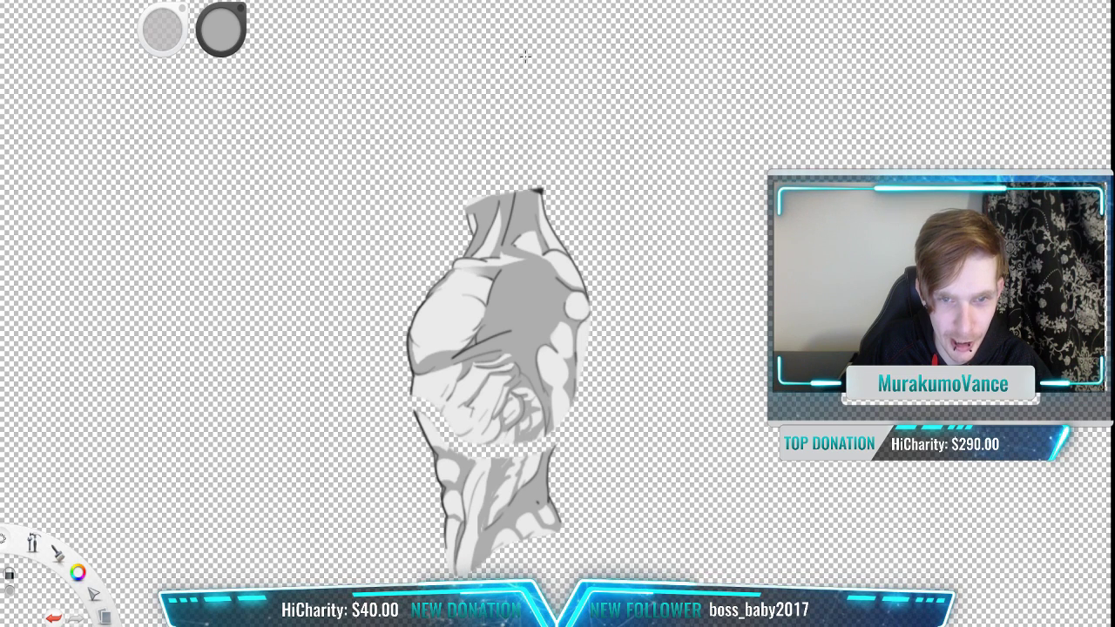
mouse_move(530, 179)
left_mouse_down()
mouse_move(545, 190)
mouse_move(484, 198)
mouse_move(427, 178)
mouse_move(523, 109)
left_mouse_up()
Step: Erase the side view's chest, remaining neck and shoulder down to the middle of the ribcage
scroll(592, 308, "up", 4)
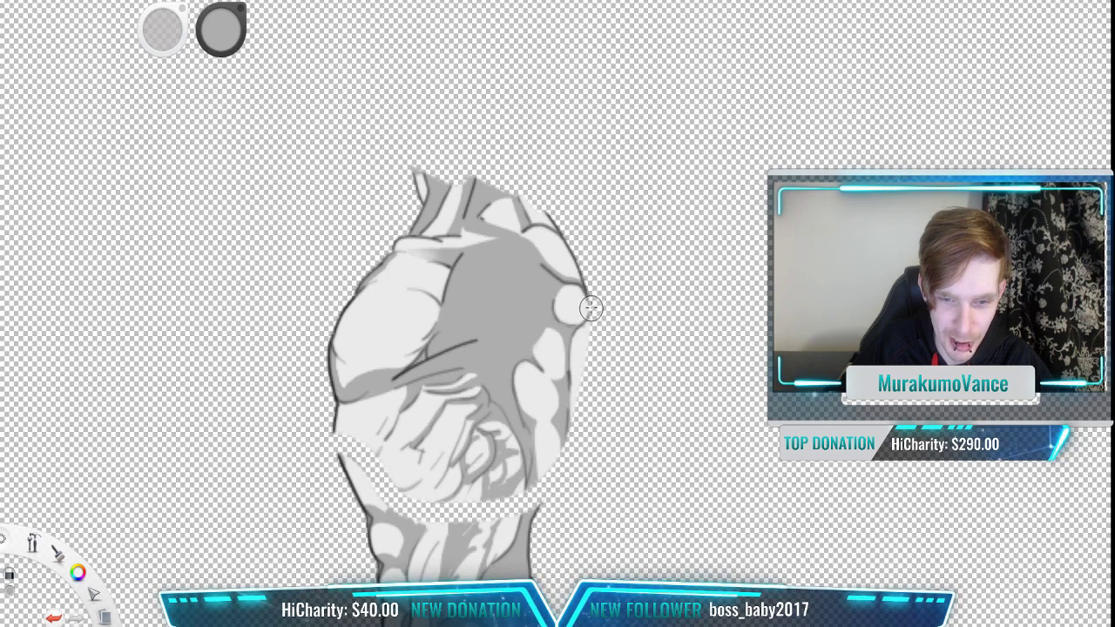
mouse_move(401, 324)
left_mouse_down()
mouse_move(436, 261)
mouse_move(486, 216)
left_mouse_up()
mouse_move(407, 305)
left_mouse_down()
mouse_move(442, 305)
mouse_move(413, 315)
mouse_move(442, 314)
mouse_move(420, 318)
mouse_move(451, 286)
mouse_move(423, 291)
mouse_move(443, 254)
mouse_move(522, 233)
mouse_move(459, 236)
mouse_move(377, 262)
mouse_move(593, 186)
mouse_move(524, 178)
mouse_move(447, 202)
mouse_move(461, 223)
mouse_move(421, 226)
mouse_move(405, 203)
mouse_move(573, 107)
mouse_move(591, 81)
mouse_move(442, 116)
mouse_move(503, 121)
mouse_move(530, 105)
mouse_move(438, 129)
mouse_move(495, 79)
mouse_move(594, 56)
mouse_move(529, 78)
mouse_move(453, 75)
mouse_move(529, 55)
left_mouse_up()
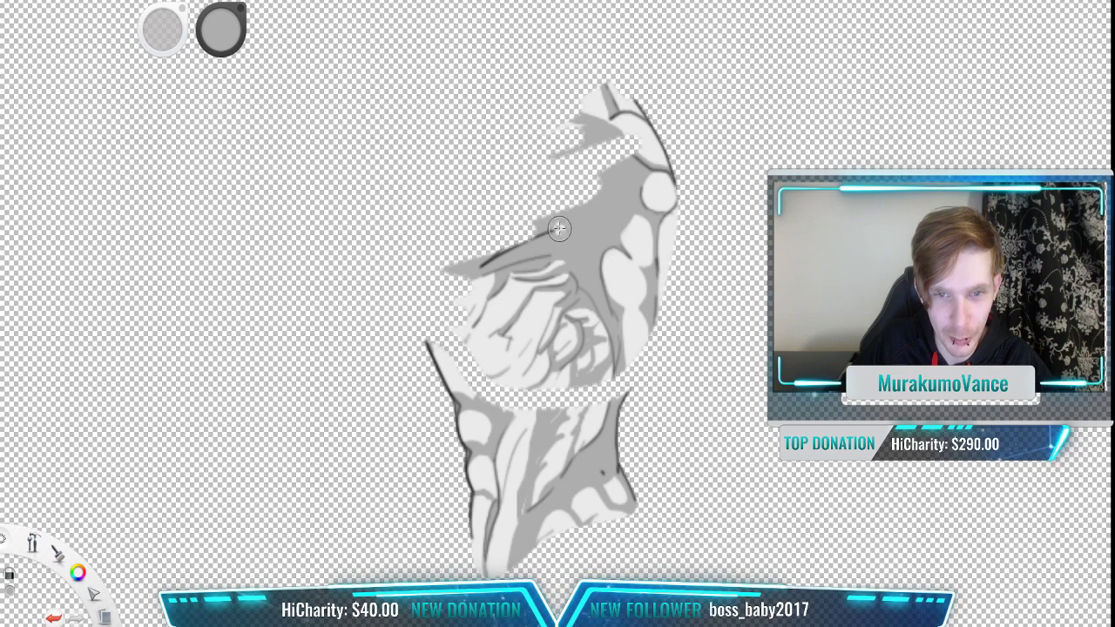
left_click_drag(600, 122, 621, 37)
mouse_move(579, 95)
left_mouse_down()
mouse_move(553, 156)
mouse_move(614, 122)
mouse_move(607, 103)
mouse_move(651, 137)
mouse_move(624, 130)
mouse_move(660, 113)
left_mouse_up()
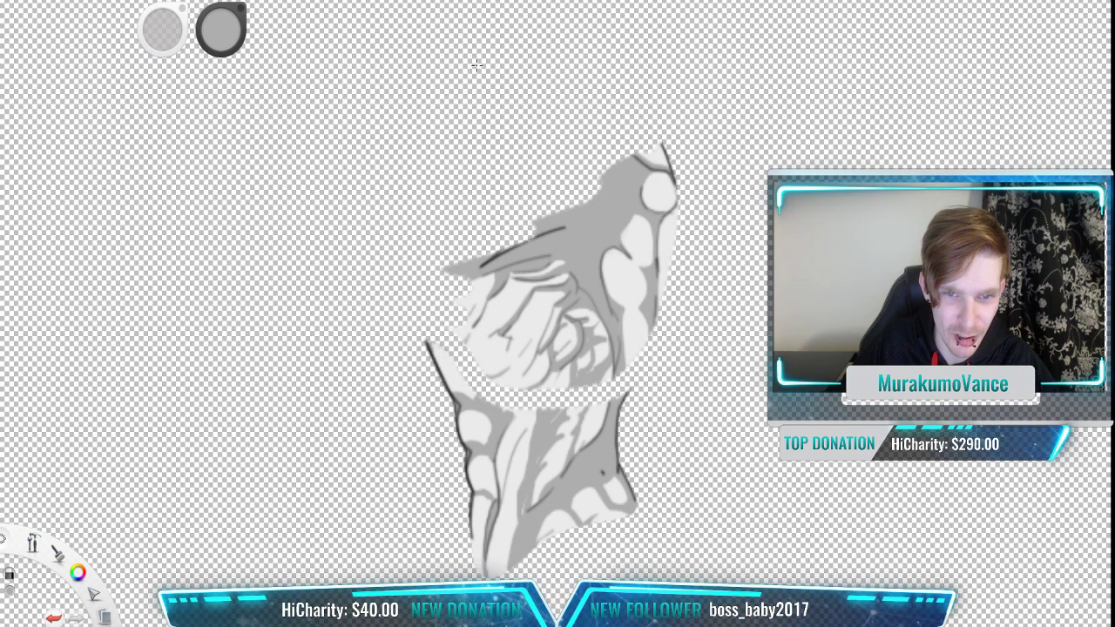
mouse_move(591, 124)
left_mouse_down()
mouse_move(650, 157)
mouse_move(692, 152)
mouse_move(655, 176)
mouse_move(544, 206)
mouse_move(652, 210)
mouse_move(479, 255)
mouse_move(574, 226)
mouse_move(596, 204)
mouse_move(404, 269)
mouse_move(578, 258)
mouse_move(740, 214)
mouse_move(475, 267)
mouse_move(699, 232)
mouse_move(566, 244)
mouse_move(652, 229)
mouse_move(538, 268)
mouse_move(694, 265)
mouse_move(557, 297)
mouse_move(467, 303)
mouse_move(451, 261)
mouse_move(662, 244)
left_mouse_up()
scroll(669, 316, "up", 3)
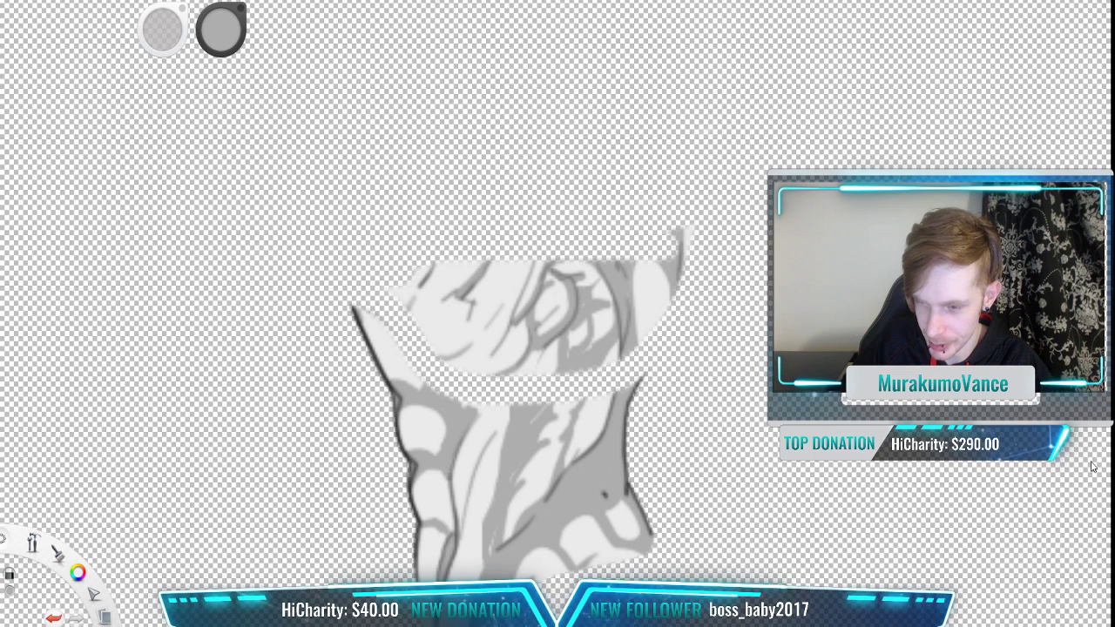
Step: Show the tan background and erase the back portion of the leftover ribcage above the curved cut
left_click(997, 506)
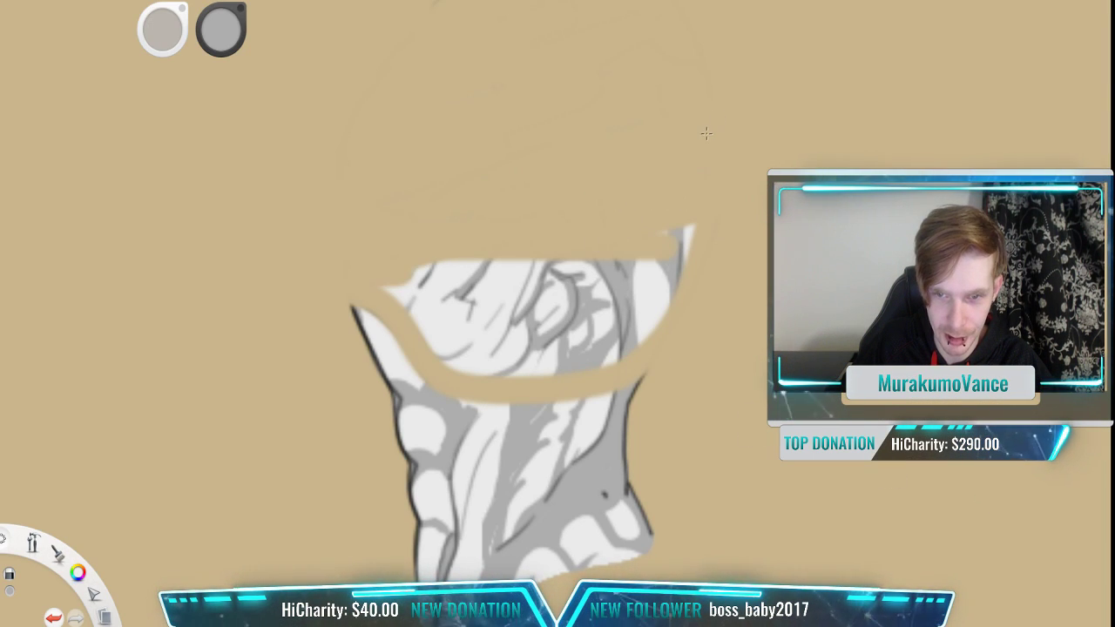
mouse_move(684, 229)
left_mouse_down()
mouse_move(660, 262)
mouse_move(690, 234)
left_mouse_up()
mouse_move(653, 272)
left_mouse_down()
mouse_move(605, 305)
mouse_move(656, 269)
left_mouse_up()
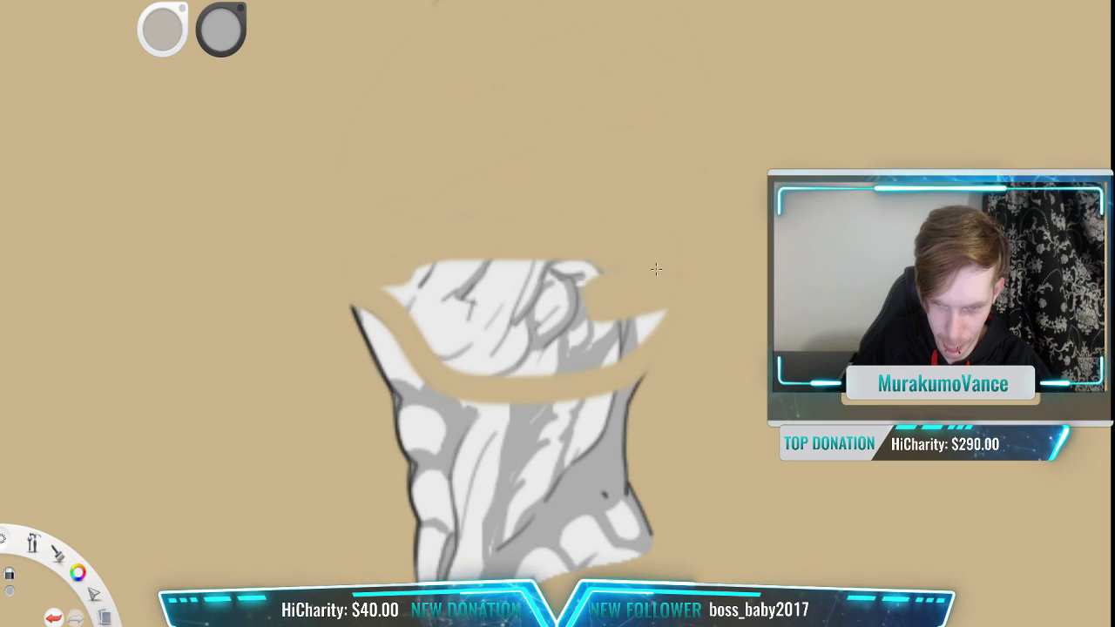
scroll(655, 247, "down", 3)
mouse_move(646, 220)
left_mouse_down()
mouse_move(523, 314)
mouse_move(519, 338)
mouse_move(523, 175)
left_mouse_up()
scroll(391, 279, "up", 3)
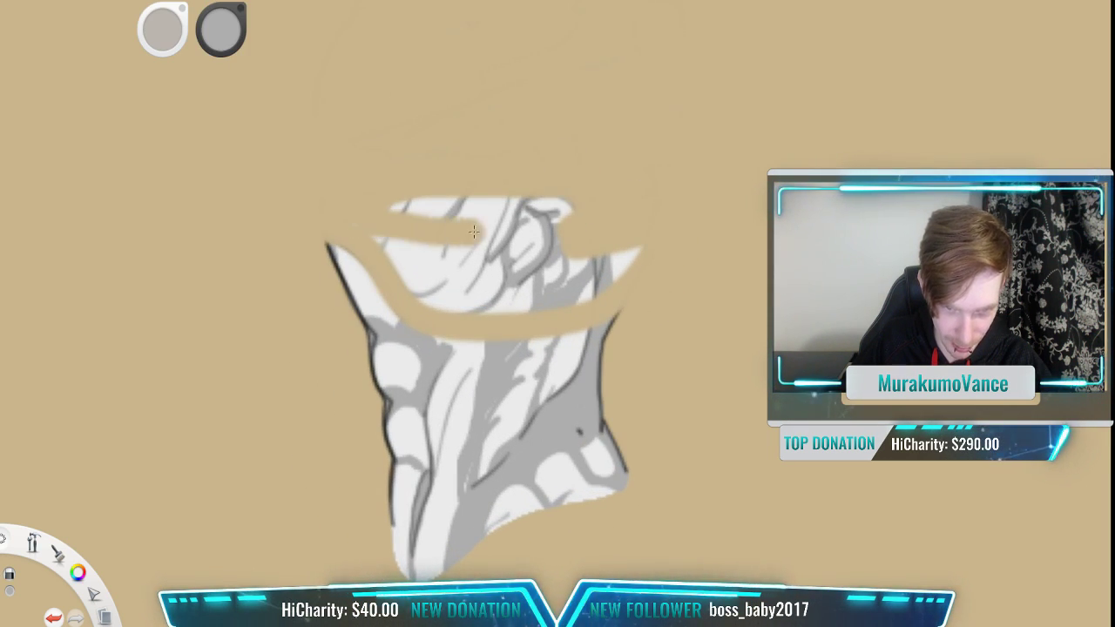
Step: Erase the rest of the ribcage fragment above the curved cut, leaving only the side view's abdomen
mouse_move(473, 231)
left_mouse_down()
mouse_move(399, 215)
mouse_move(439, 203)
mouse_move(593, 206)
mouse_move(568, 220)
mouse_move(391, 230)
mouse_move(459, 226)
mouse_move(370, 253)
left_mouse_up()
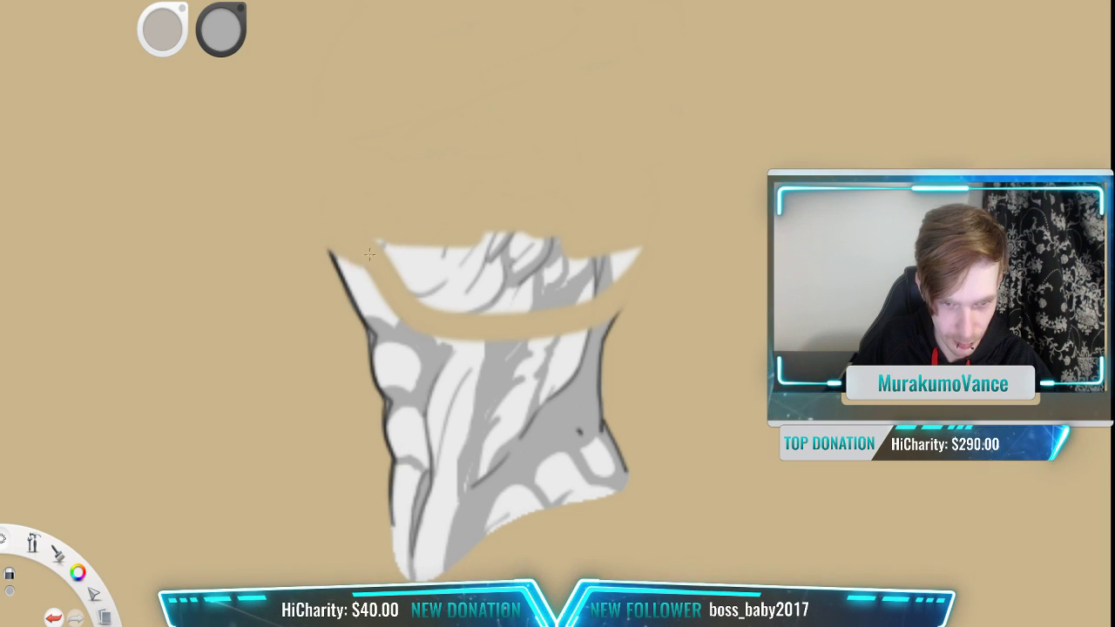
key("ctrl+z")
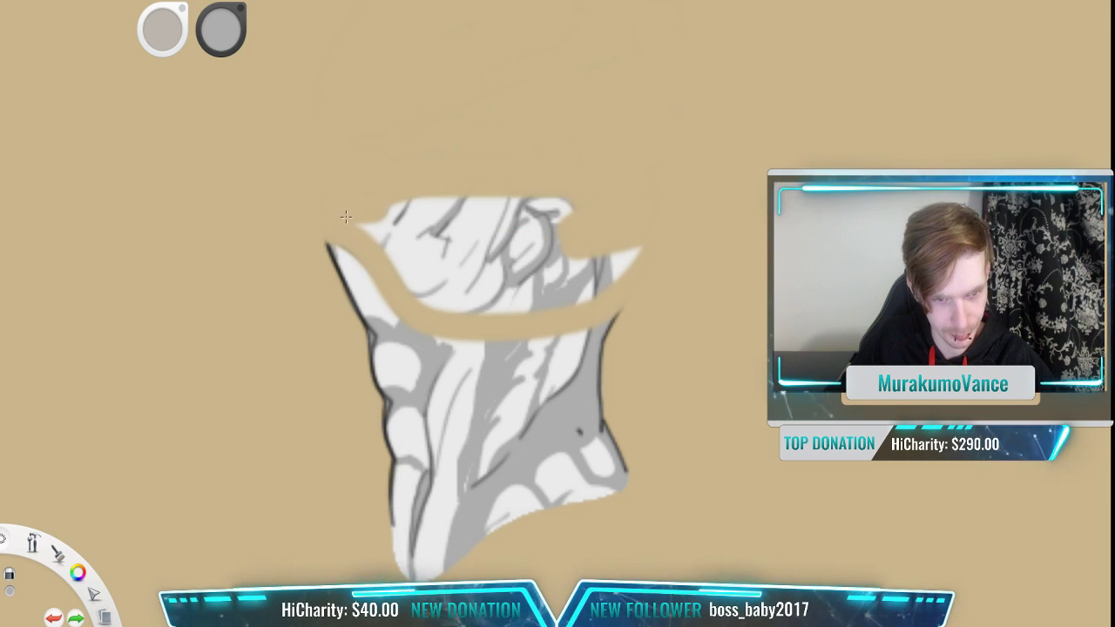
mouse_move(346, 216)
left_mouse_down()
mouse_move(436, 307)
mouse_move(637, 288)
mouse_move(656, 267)
mouse_move(543, 284)
mouse_move(441, 280)
left_mouse_up()
mouse_move(514, 283)
left_mouse_down()
mouse_move(655, 244)
mouse_move(426, 274)
mouse_move(373, 210)
mouse_move(471, 238)
mouse_move(419, 252)
mouse_move(392, 226)
mouse_move(490, 252)
mouse_move(430, 255)
mouse_move(467, 240)
mouse_move(539, 242)
mouse_move(563, 212)
left_mouse_up()
mouse_move(553, 207)
left_mouse_down()
mouse_move(486, 224)
mouse_move(498, 217)
mouse_move(399, 202)
mouse_move(496, 205)
mouse_move(443, 229)
left_mouse_up()
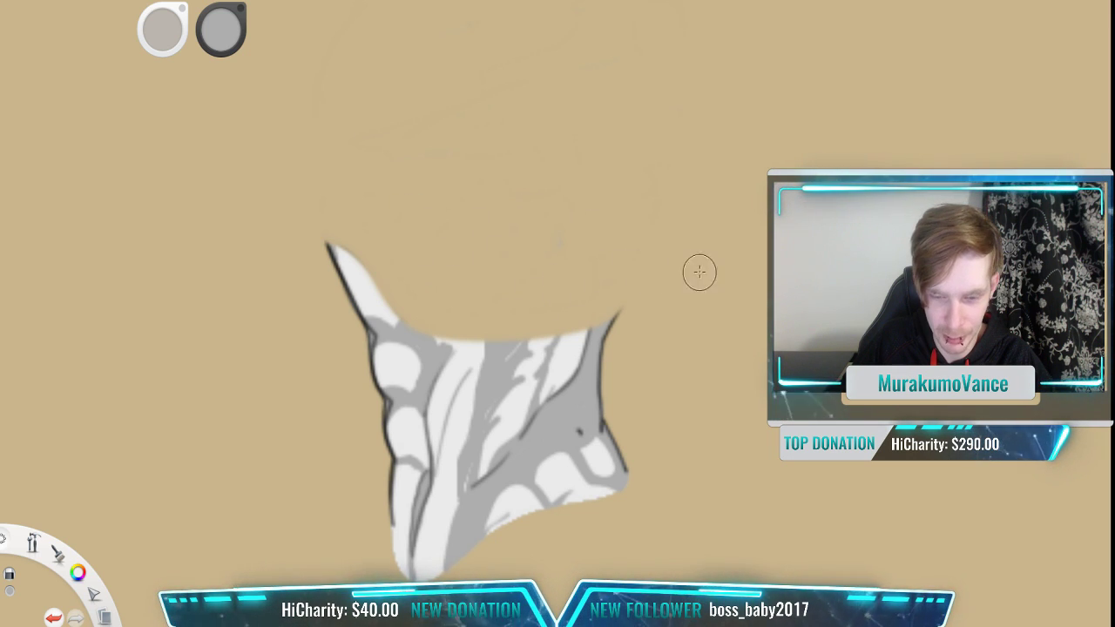
Step: Draw grey curves that close off the abdomen's open top and its lower edge into rounded ends
scroll(528, 331, "down", 2)
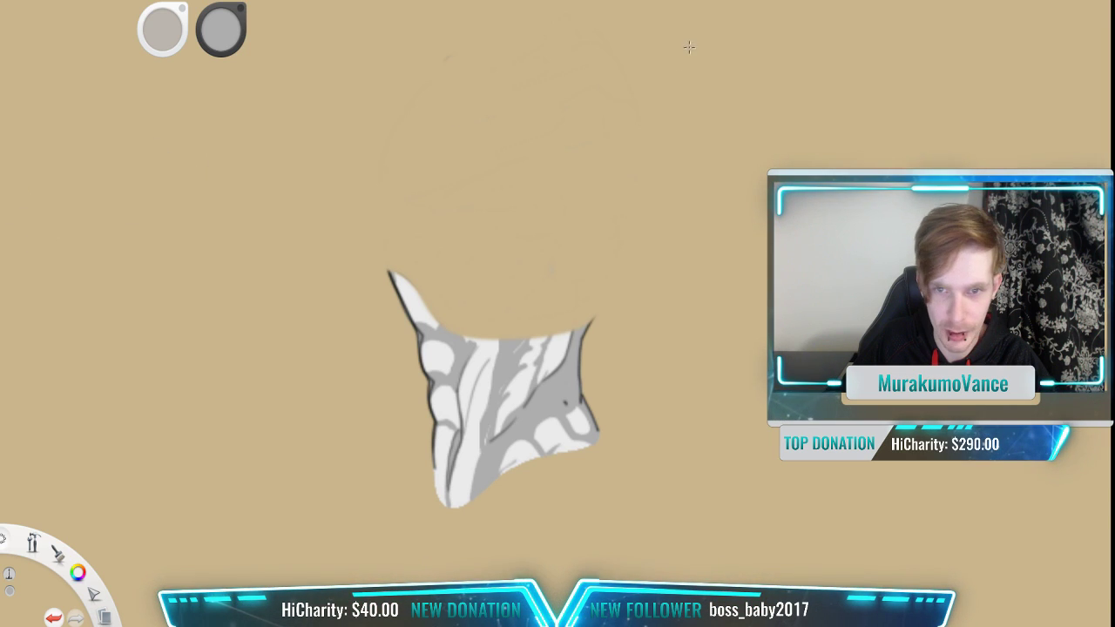
scroll(530, 374, "up", 3)
mouse_move(479, 272)
left_mouse_down()
mouse_move(496, 232)
mouse_move(495, 242)
left_mouse_up()
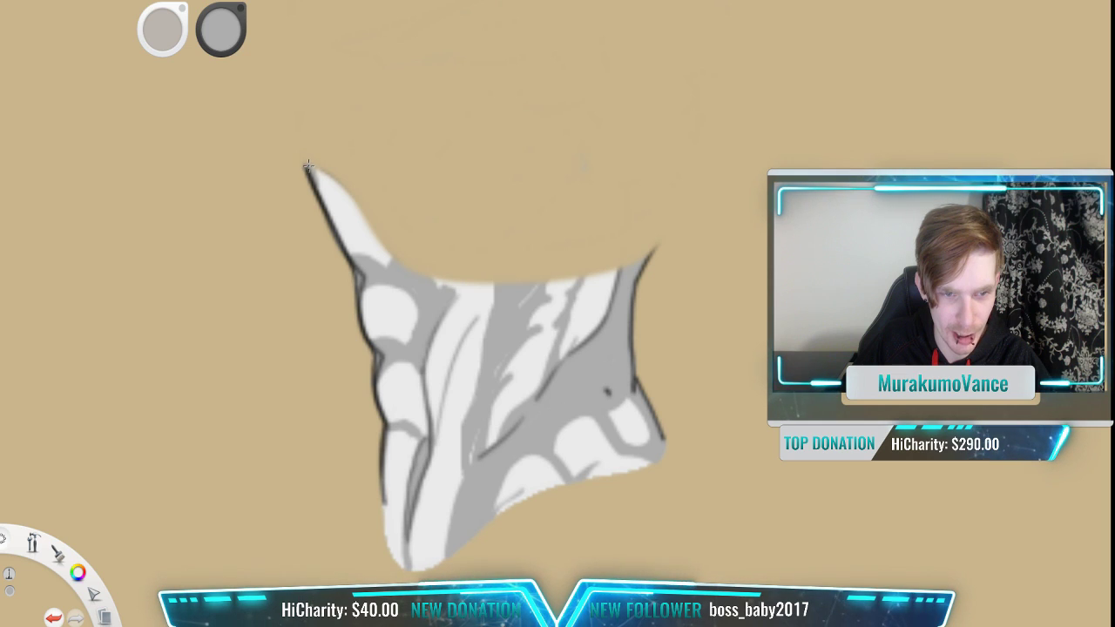
mouse_move(309, 164)
left_mouse_down()
mouse_move(332, 106)
mouse_move(384, 132)
mouse_move(506, 134)
mouse_move(613, 155)
mouse_move(669, 195)
mouse_move(690, 231)
mouse_move(664, 276)
mouse_move(600, 317)
left_mouse_up()
left_click_drag(475, 370, 421, 170)
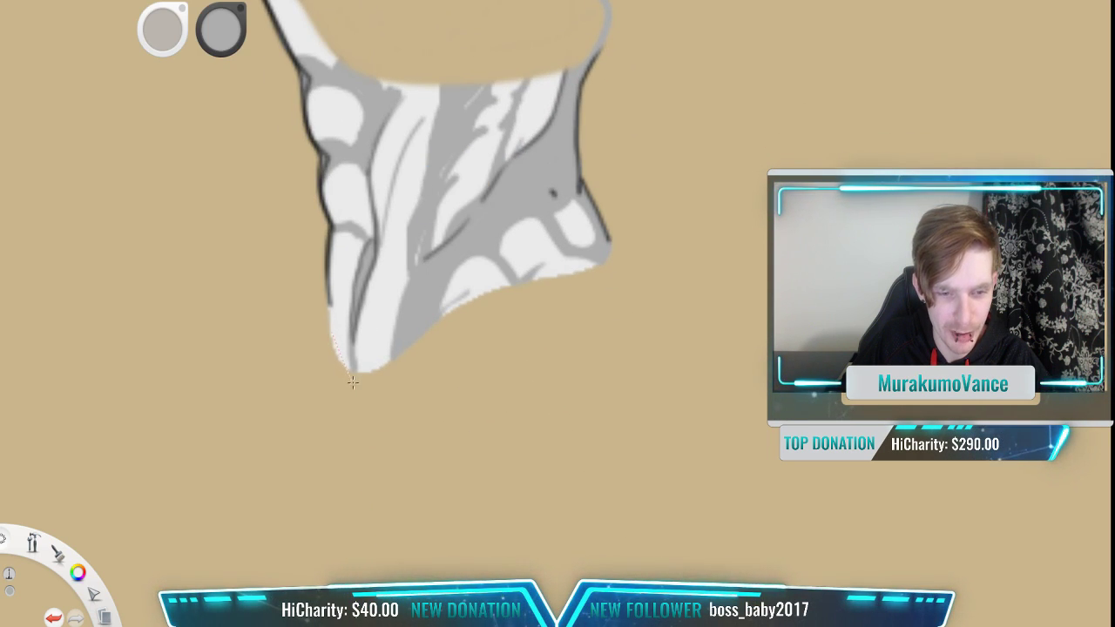
mouse_move(411, 403)
left_mouse_down()
mouse_move(526, 360)
mouse_move(615, 300)
left_mouse_up()
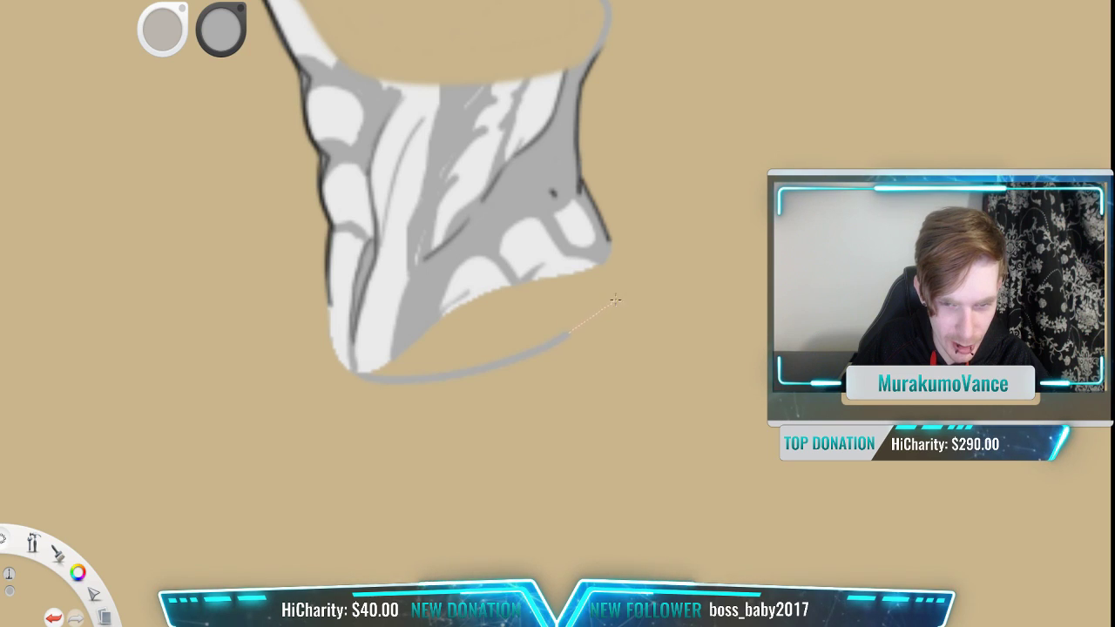
mouse_move(632, 245)
left_mouse_down()
mouse_move(632, 226)
mouse_move(608, 202)
left_mouse_up()
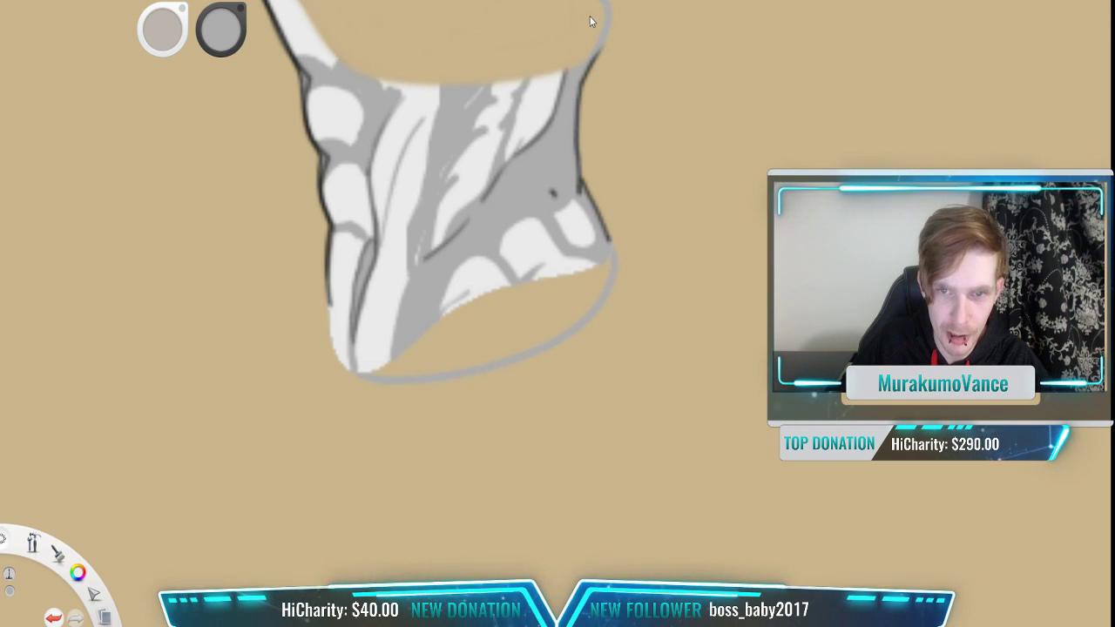
Step: Fill the enclosed areas at the abdomen's top and bottom with the same solid grey
scroll(463, 131, "down", 1)
scroll(453, 126, "up", 2)
key("space")
left_click_drag(363, 199, 384, 328)
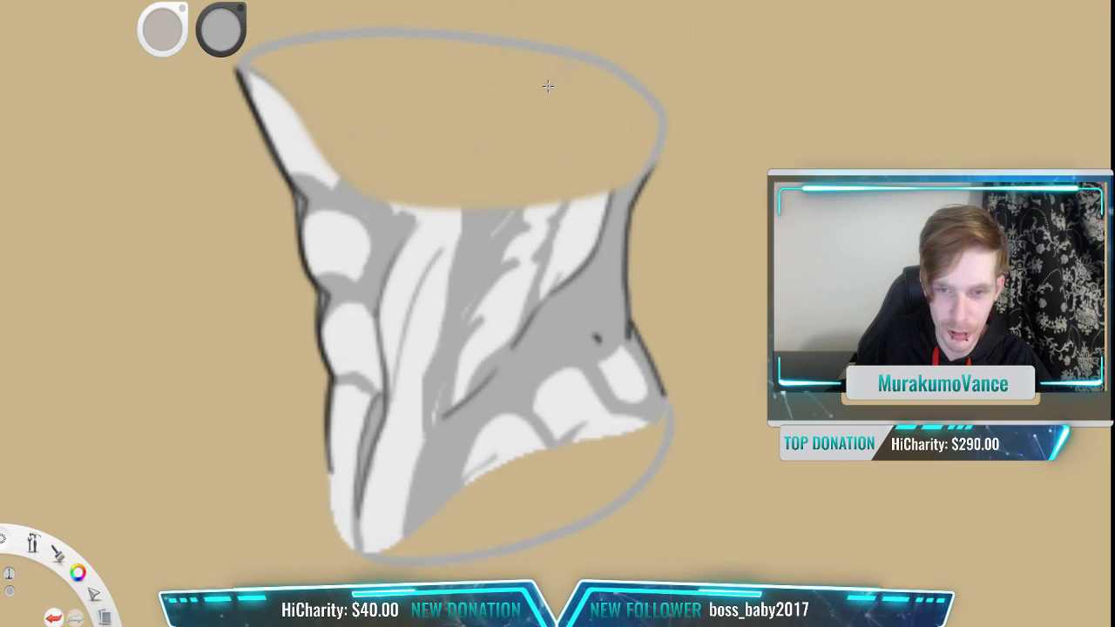
mouse_move(650, 169)
left_mouse_down()
mouse_move(607, 234)
mouse_move(605, 287)
mouse_move(630, 378)
mouse_move(656, 394)
mouse_move(678, 443)
left_mouse_up()
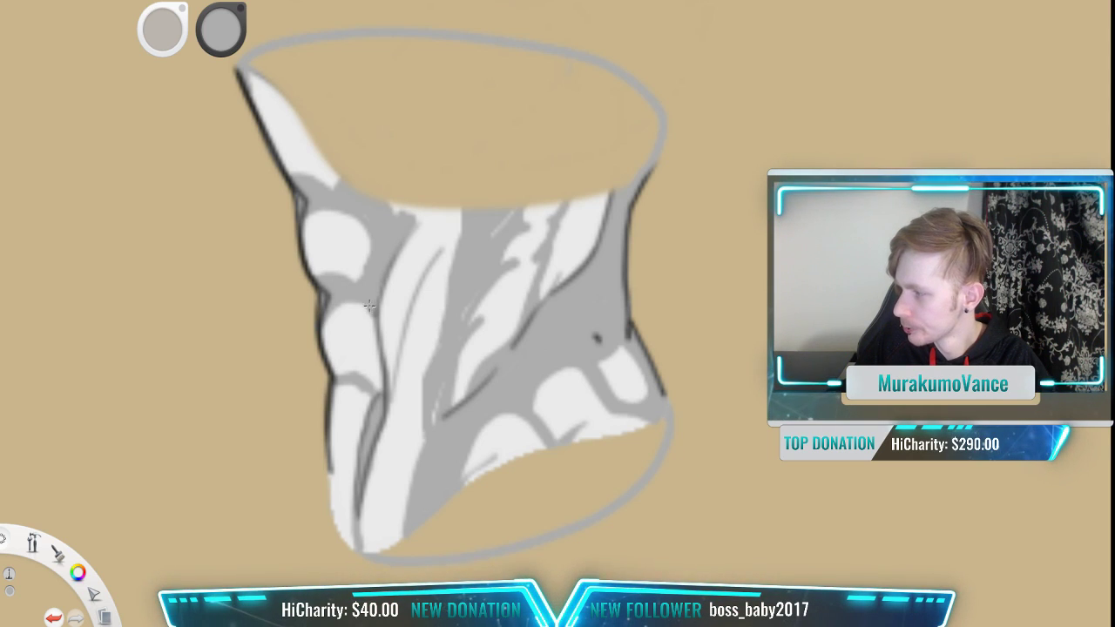
left_click(513, 16)
left_click(534, 121)
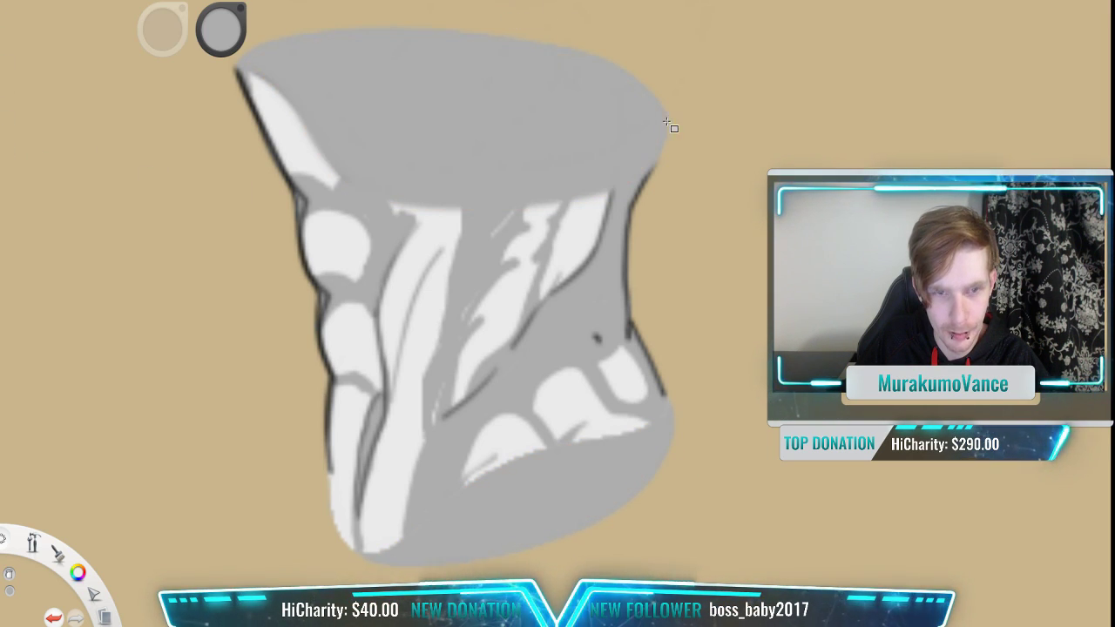
Step: Hide the background, select the abdomen piece with a rectangle and enlarge it near the middle of the canvas
scroll(493, 125, "down", 5)
left_click_drag(570, 150, 566, 215)
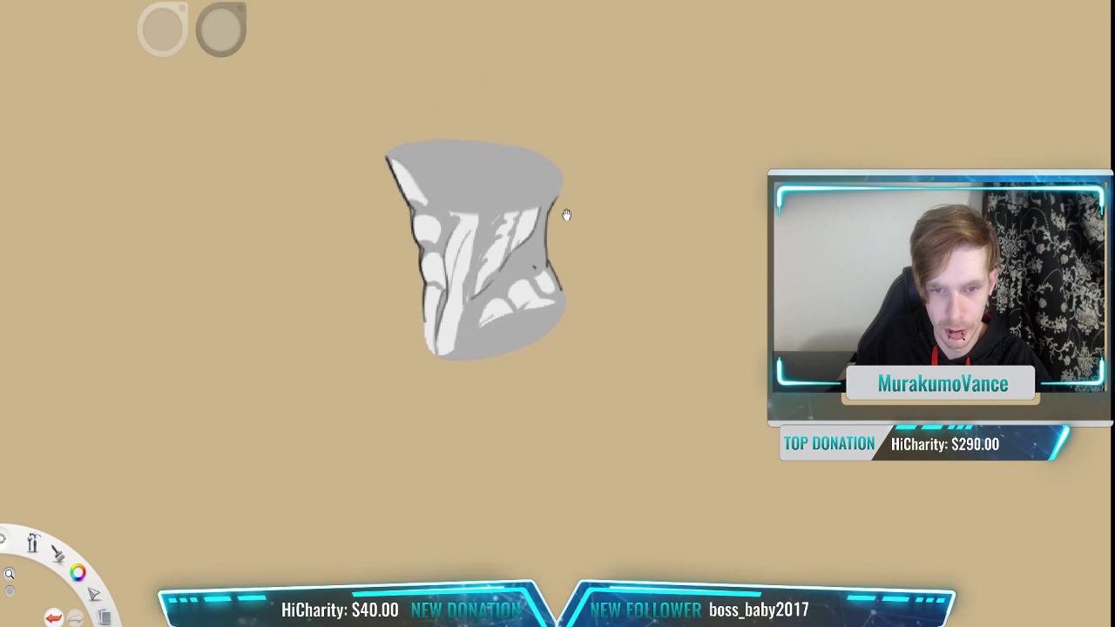
scroll(645, 202, "down", 2)
scroll(625, 256, "down", 2)
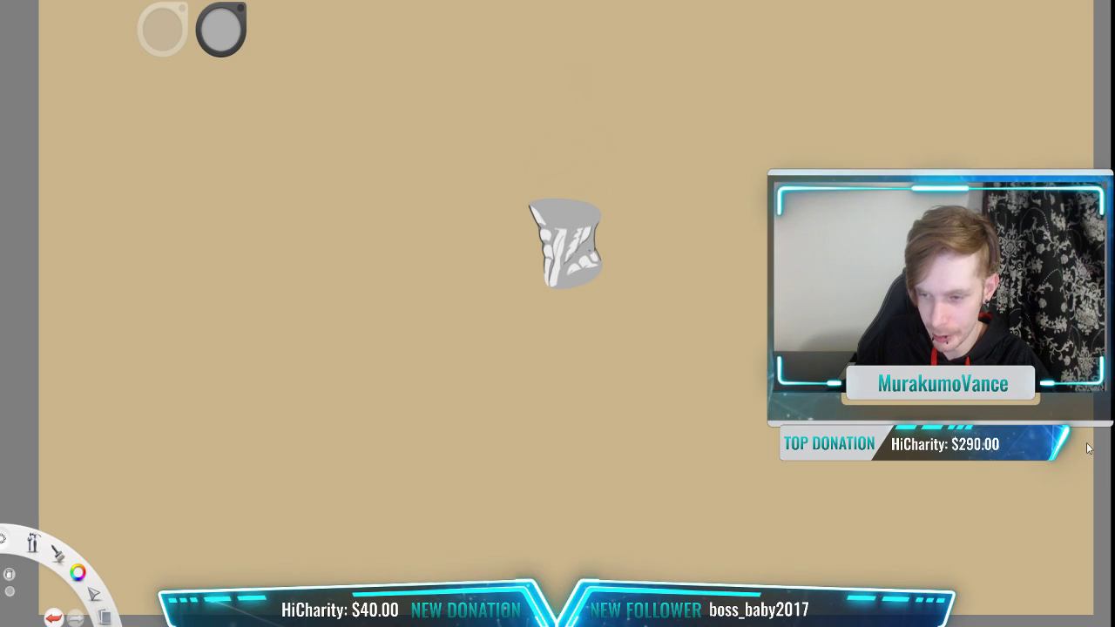
left_click(990, 503)
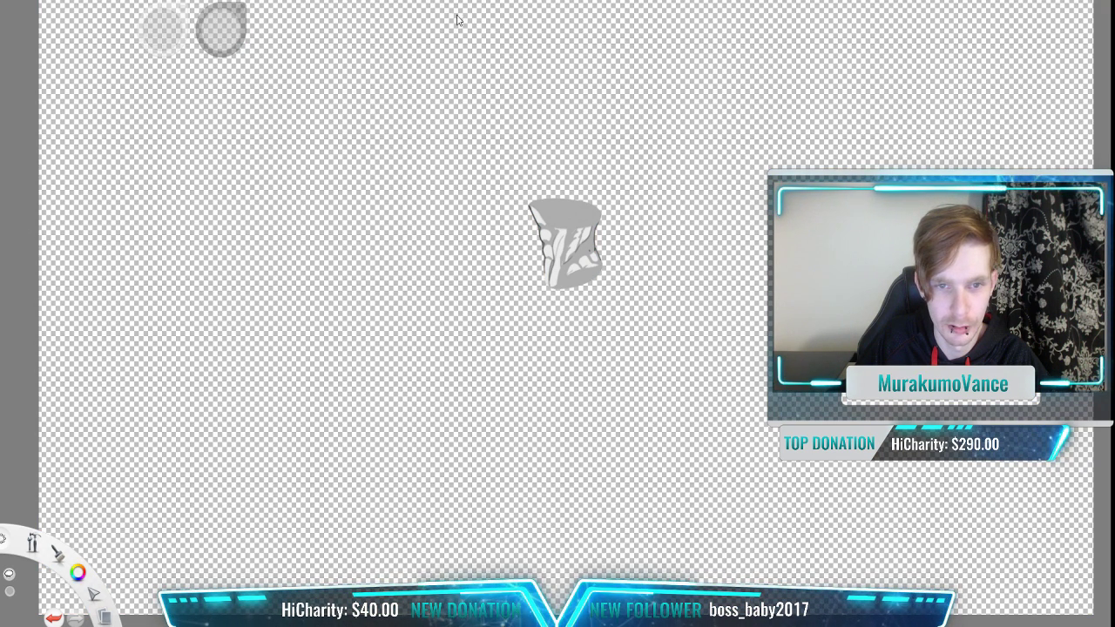
scroll(731, 126, "down", 3)
left_click_drag(741, 110, 525, 285)
key("v")
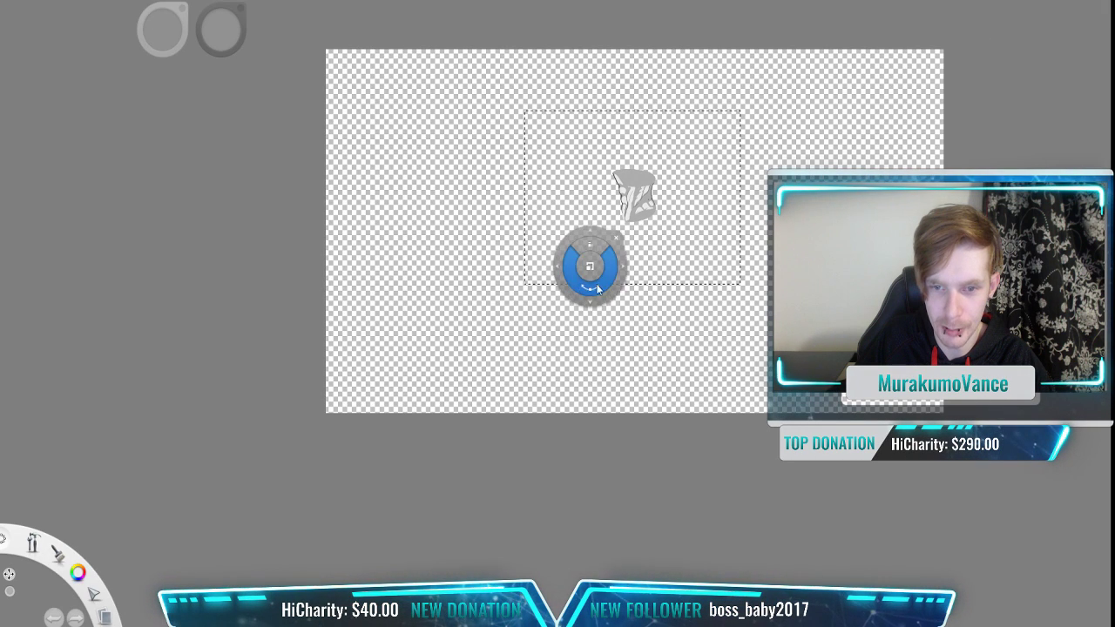
left_click_drag(633, 273, 721, 167)
left_click_drag(704, 127, 676, 169)
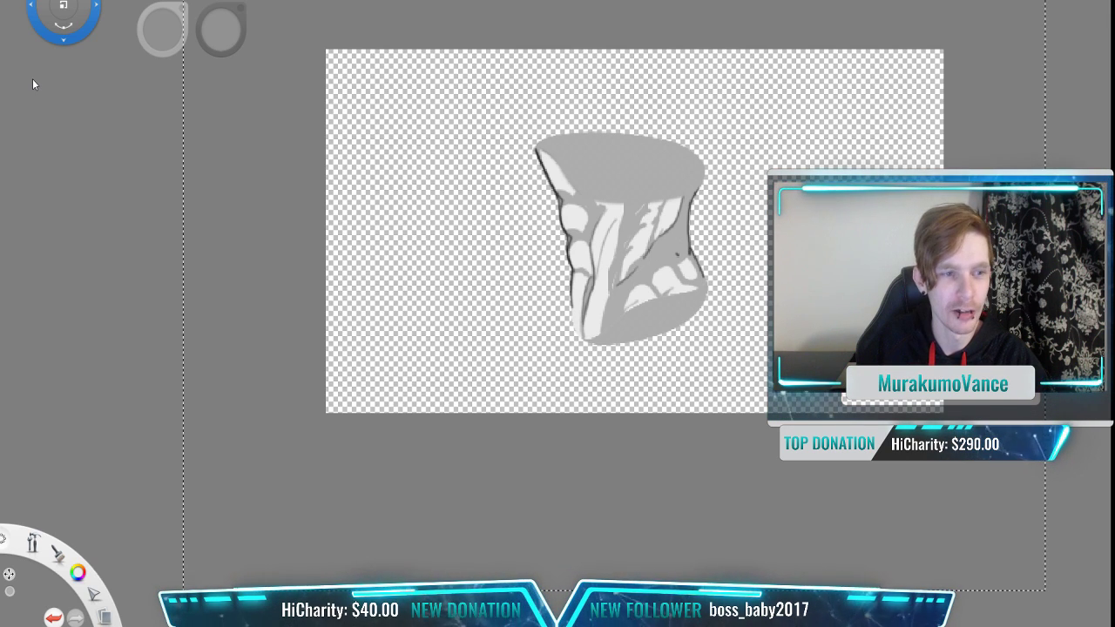
key("Escape")
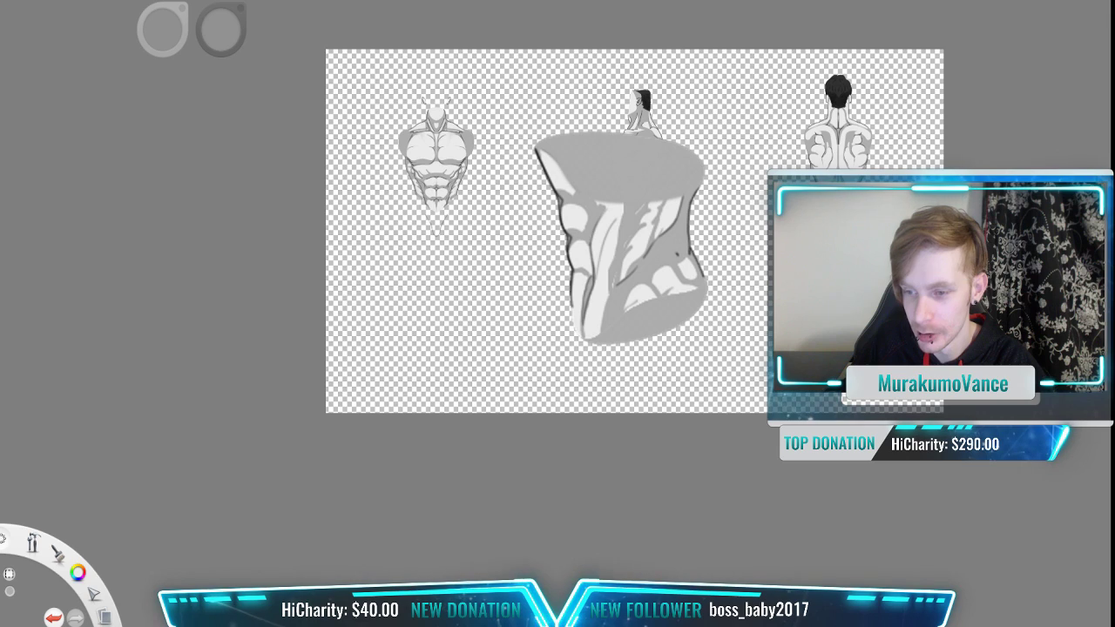
Step: Hide the enlarged abdomen and delete the front and side torsos within a rectangular selection, keeping the back view
key("Delete")
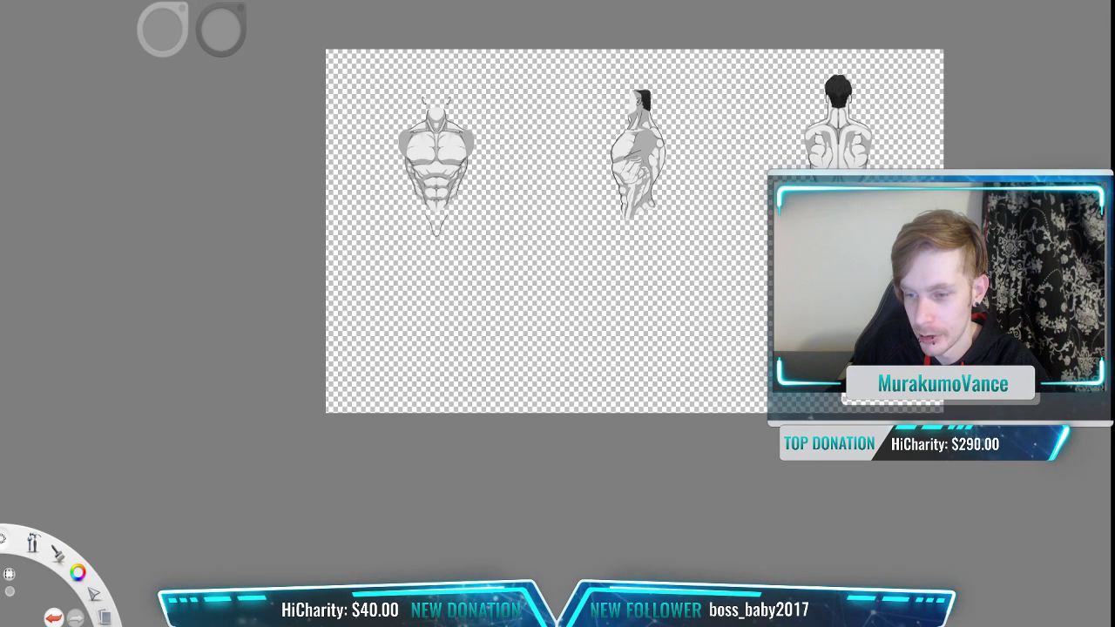
left_click_drag(705, 231, 620, 290)
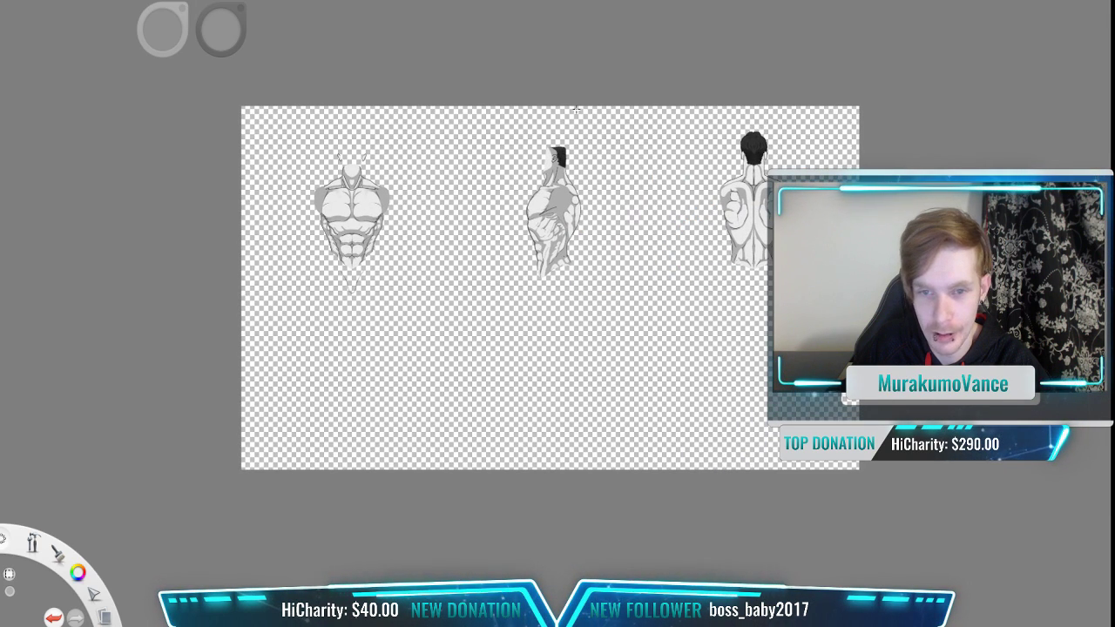
left_click_drag(694, 108, 162, 396)
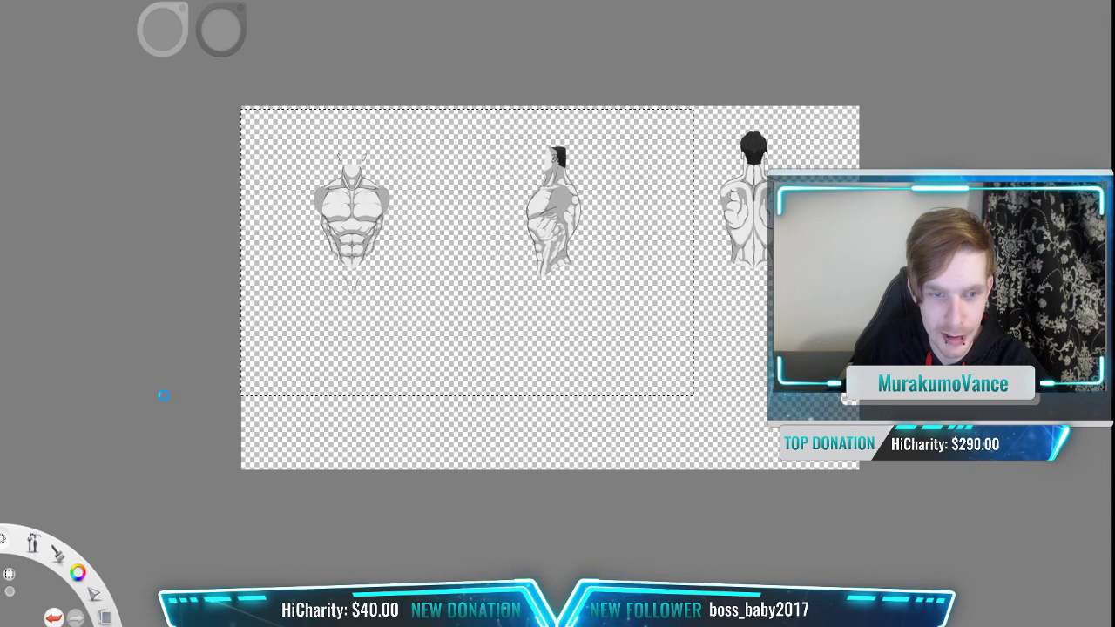
left_click_drag(99, 540, 94, 593)
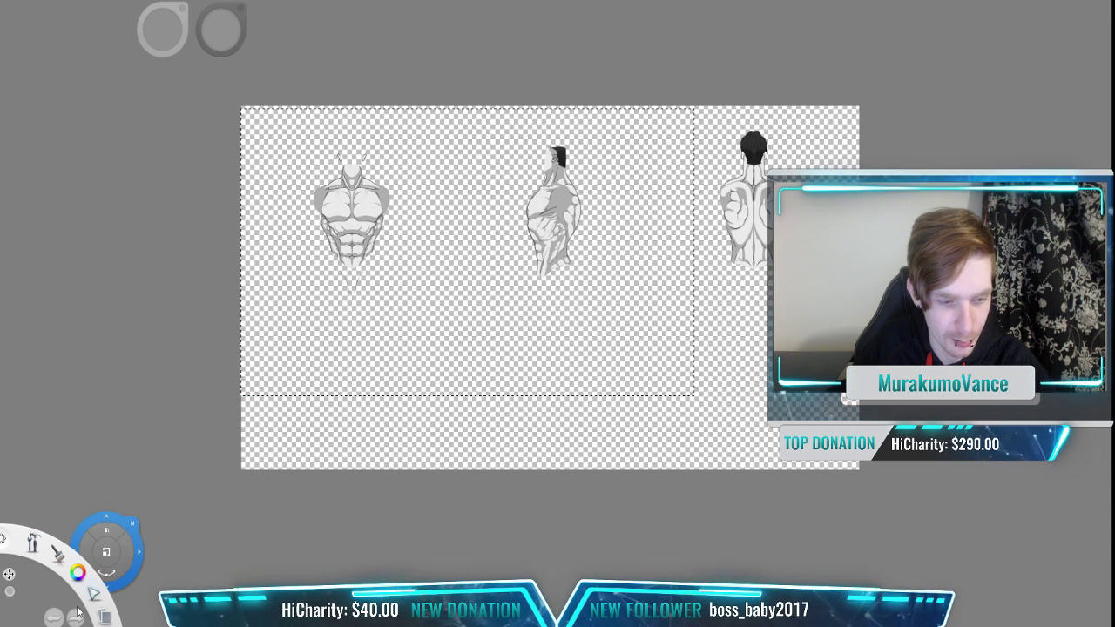
key("Delete")
Step: Show the tan background and align the vertical symmetry axis with the spine of the back view
scroll(805, 185, "up", 7)
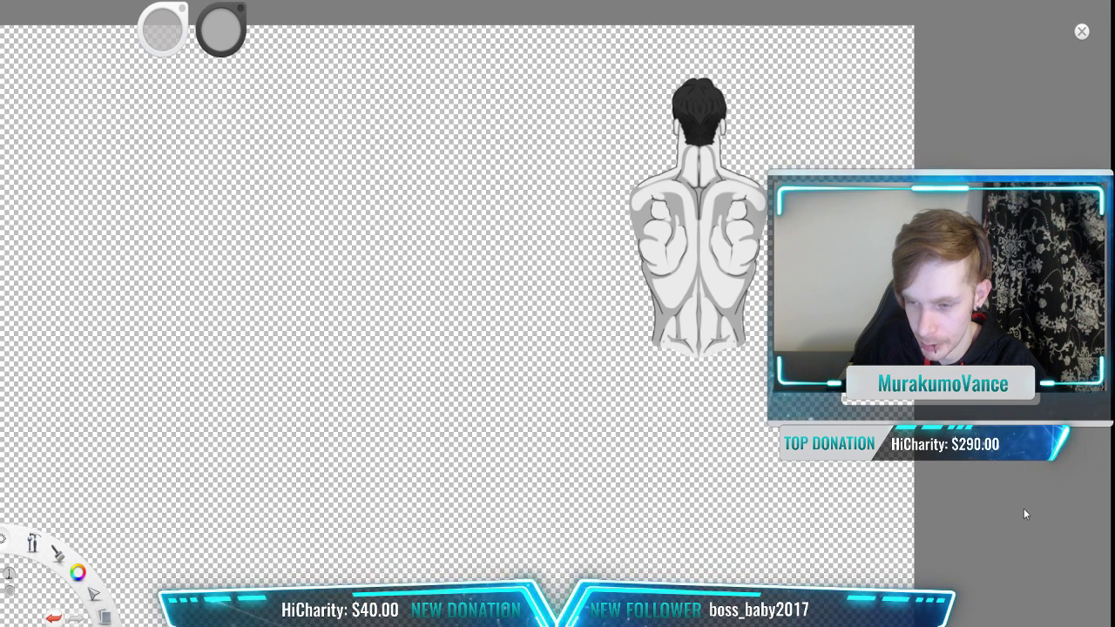
left_click(993, 504)
scroll(256, 196, "down", 3)
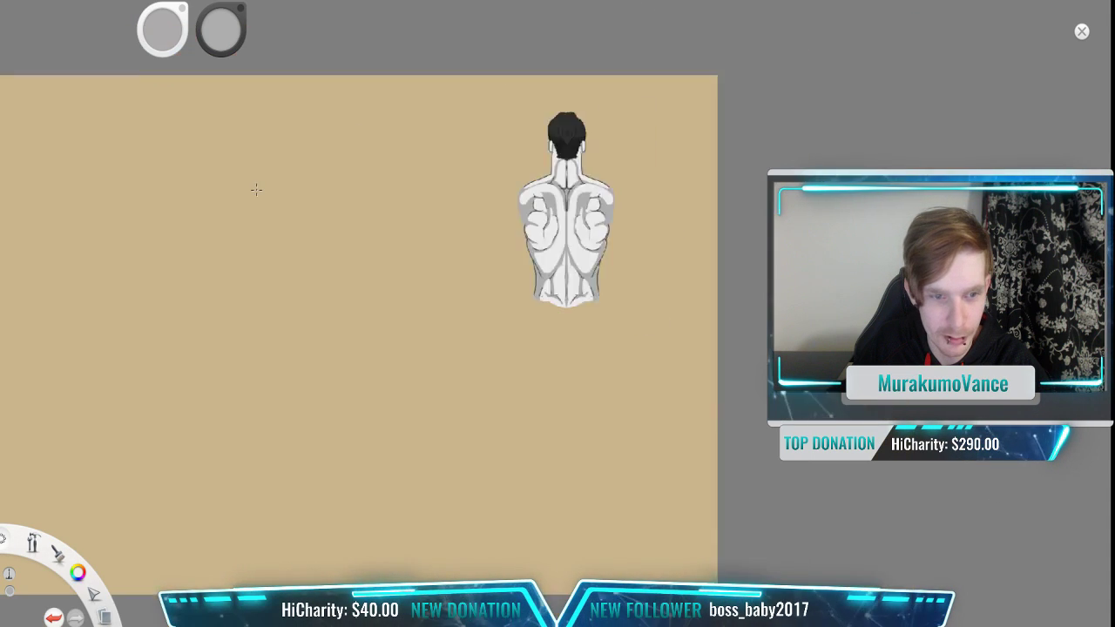
left_click_drag(187, 218, 339, 210)
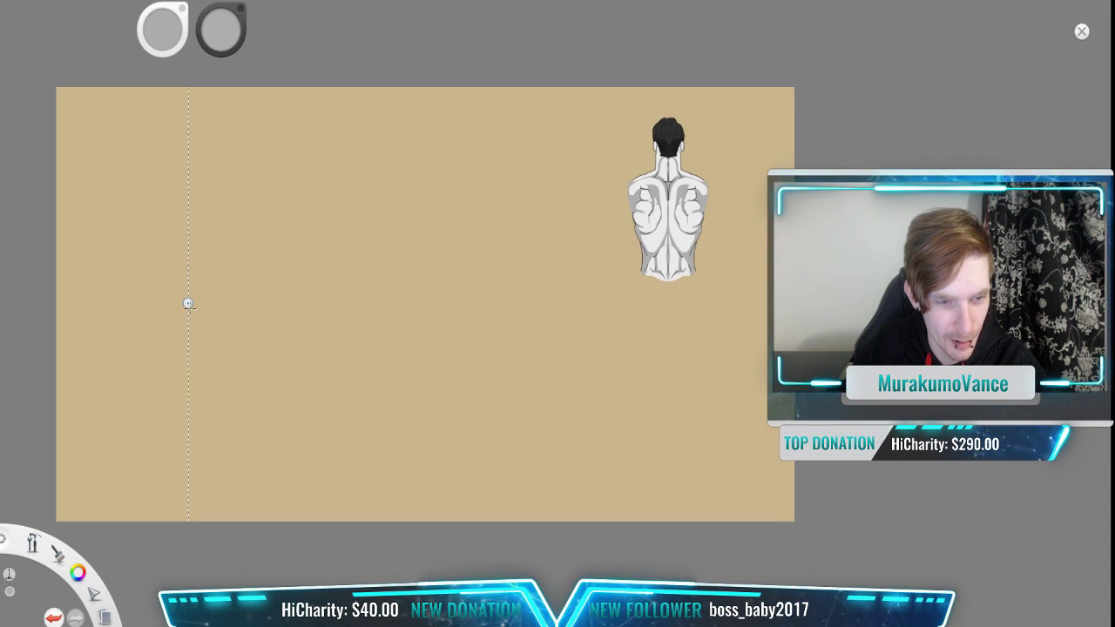
left_click_drag(189, 306, 669, 280)
scroll(691, 268, "up", 2)
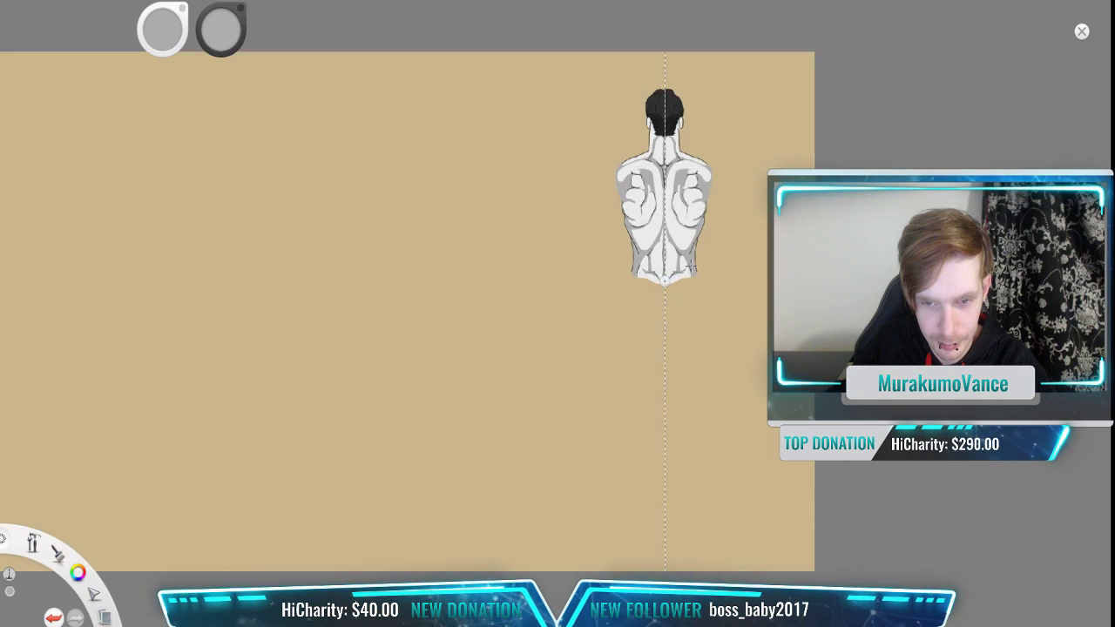
scroll(691, 267, "up", 6)
left_click_drag(677, 161, 621, 341)
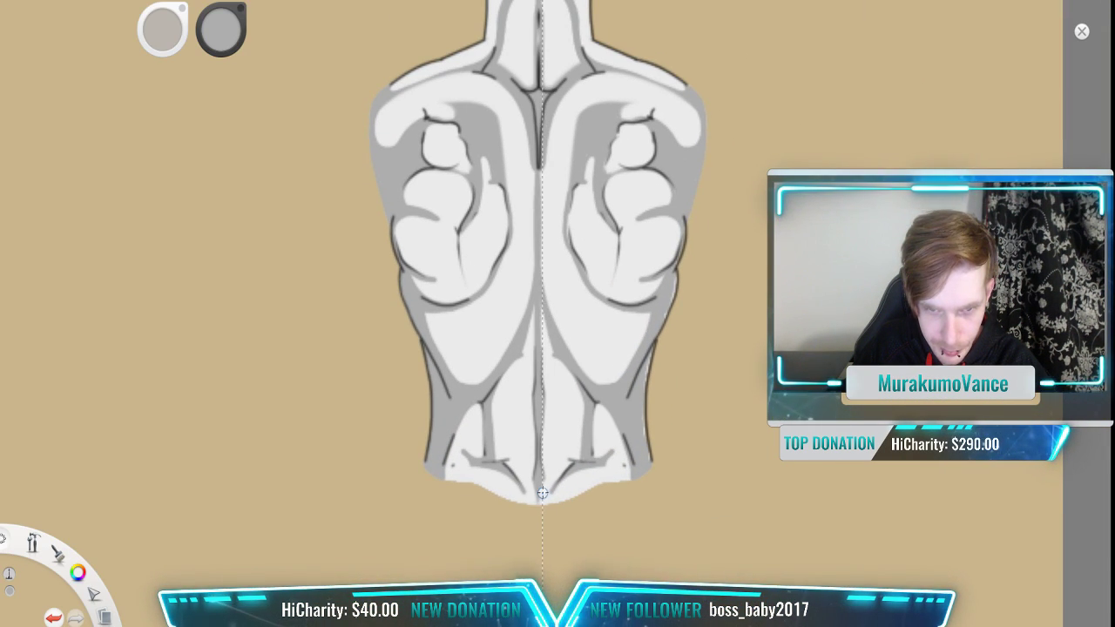
left_click_drag(542, 493, 538, 493)
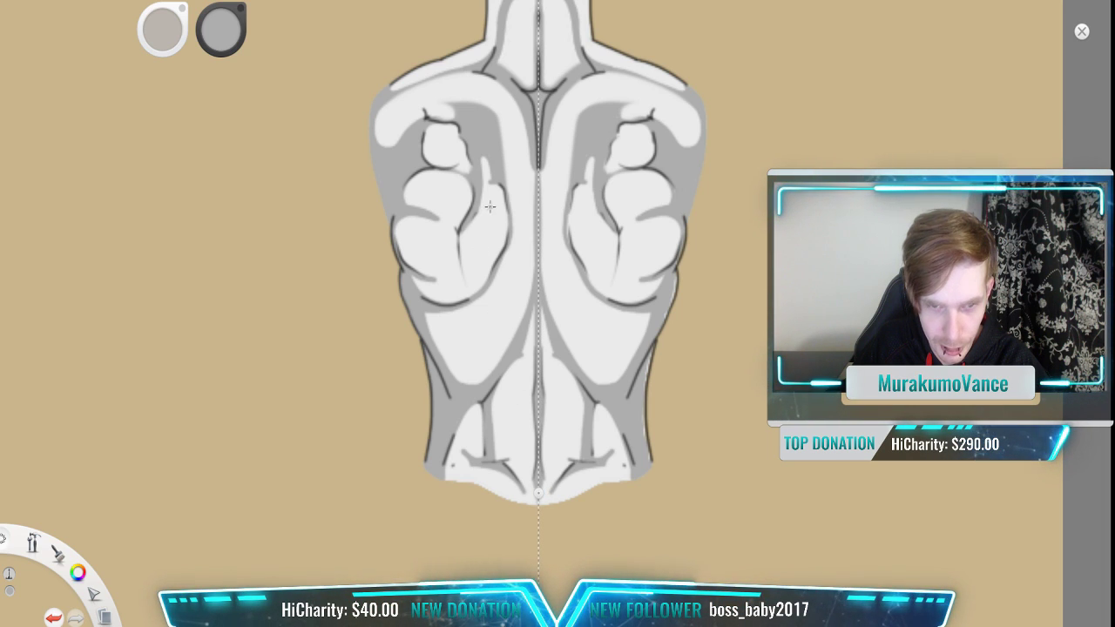
Step: Delete the head and upper back within a rectangular selection, keeping only the lower back of the back view
scroll(490, 207, "down", 2)
left_click_drag(681, 202, 669, 265)
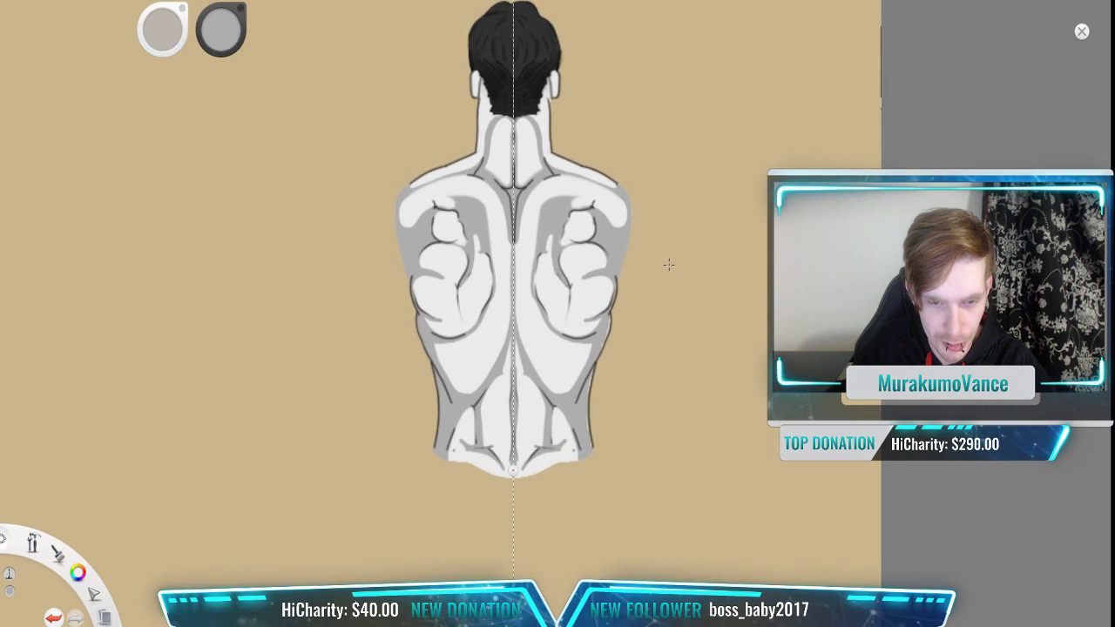
scroll(631, 360, "up", 2)
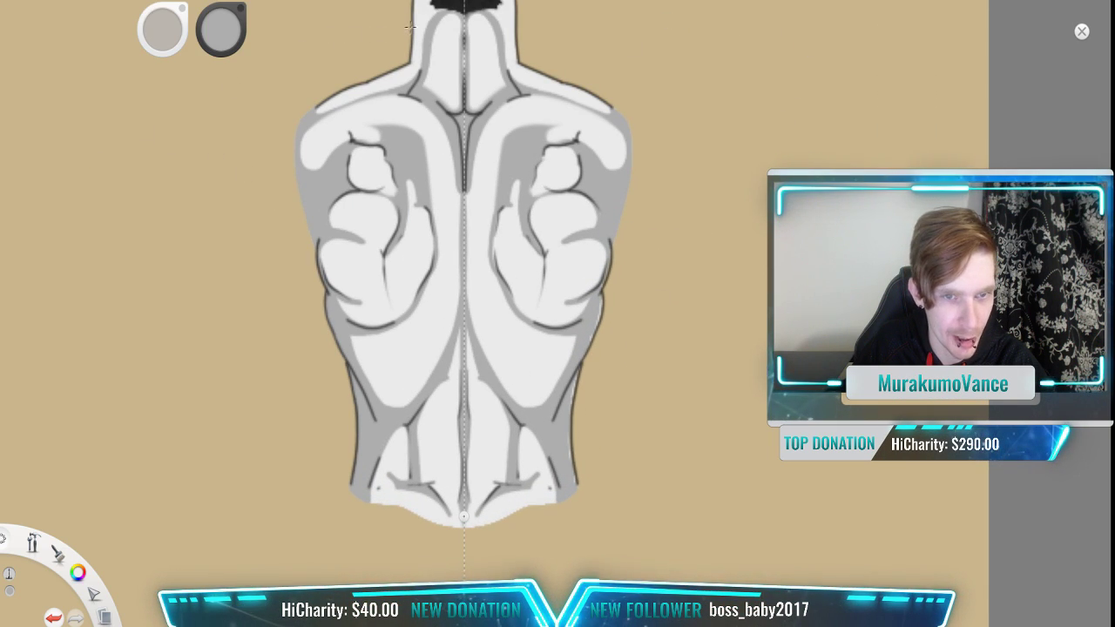
left_click(453, 22)
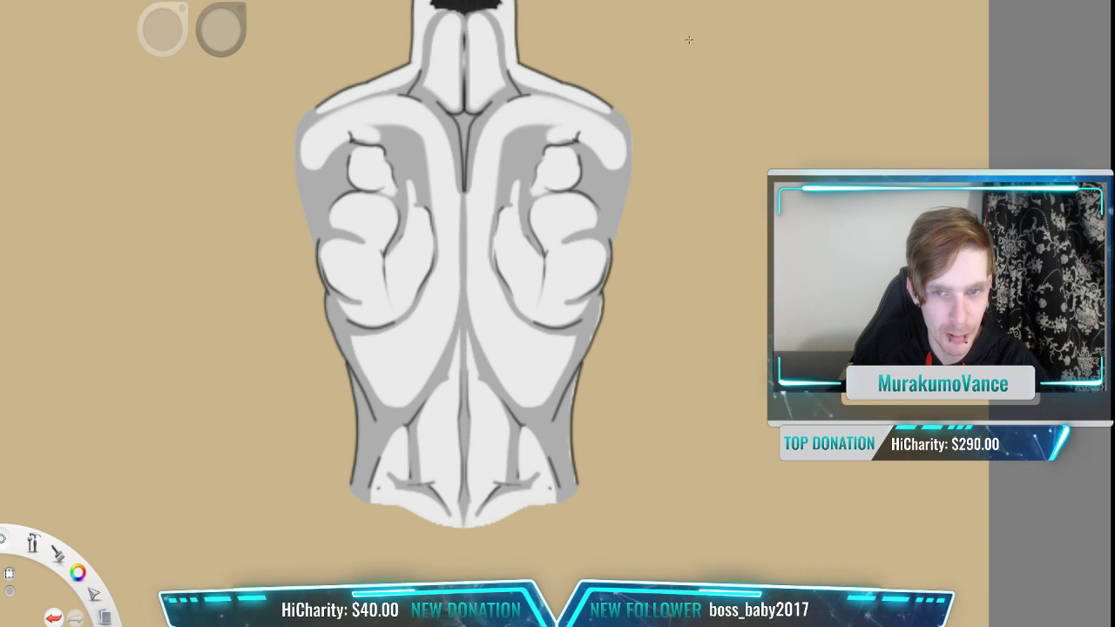
scroll(565, 194, "down", 1)
key("space")
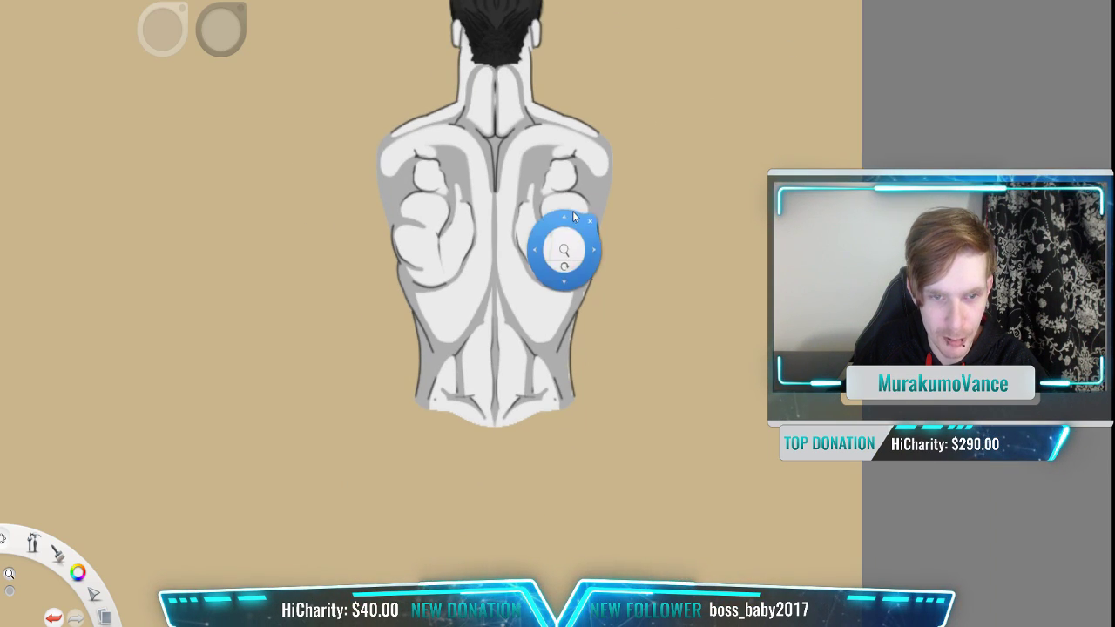
left_click_drag(564, 251, 582, 308)
scroll(681, 140, "down", 1)
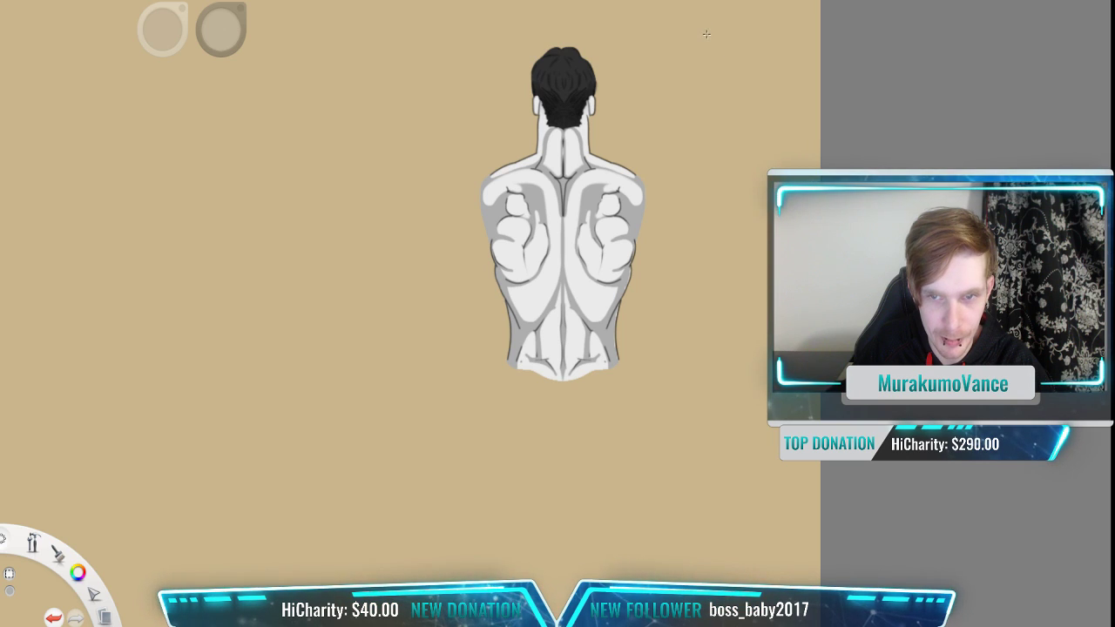
left_click_drag(711, 33, 365, 294)
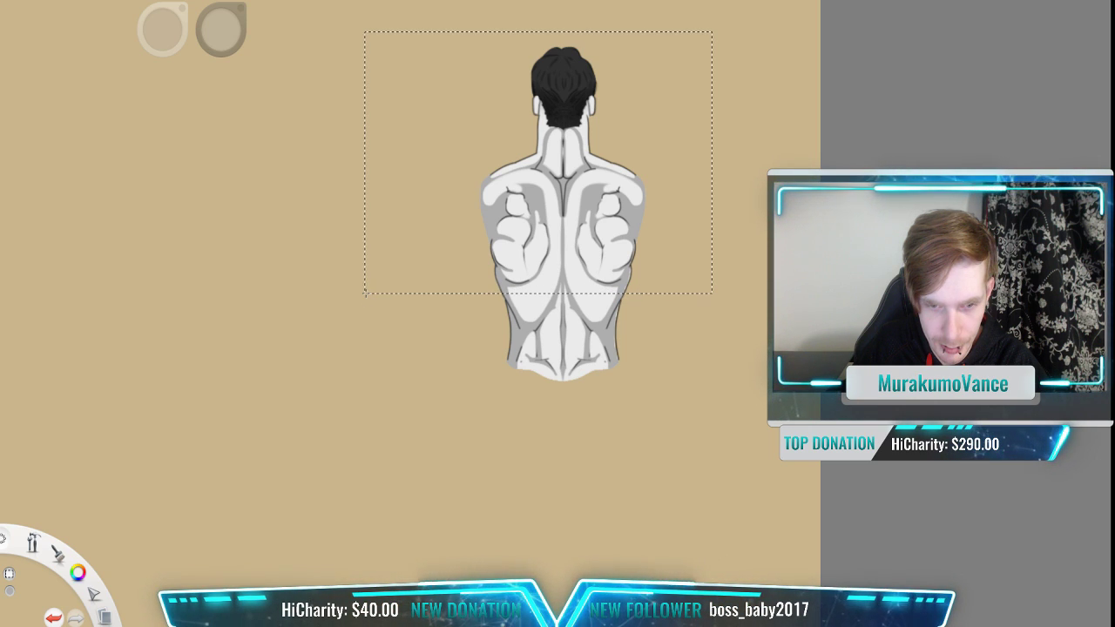
key("v")
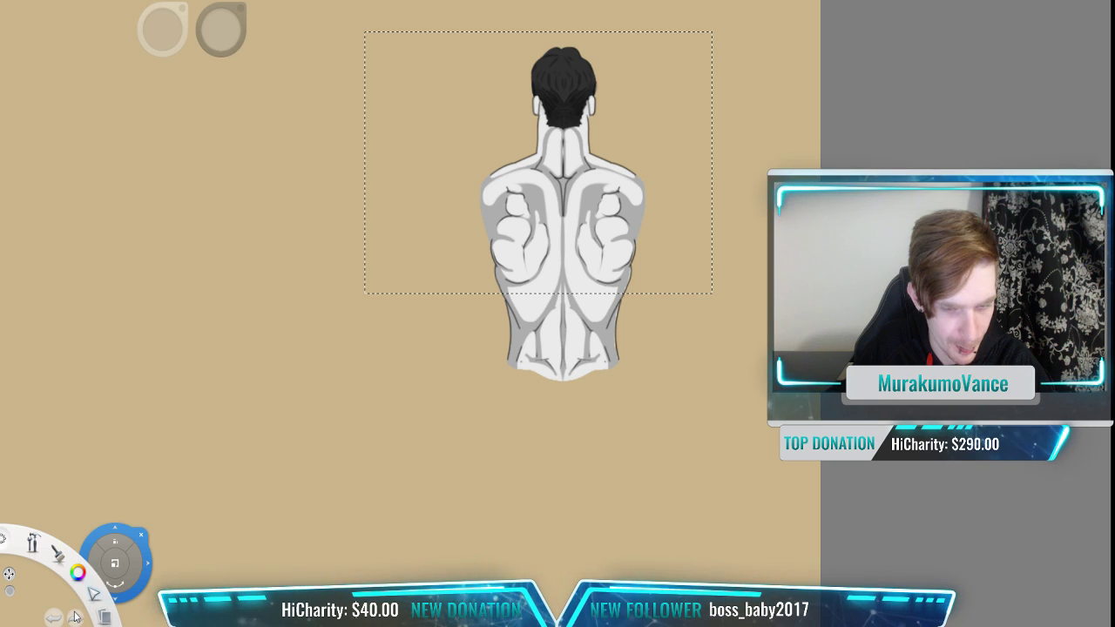
key("Delete")
Step: Draw mirrored grey curves bulging beyond the lower back's top and bottom edges, and fill the enclosed areas with solid grey
scroll(624, 359, "up", 5)
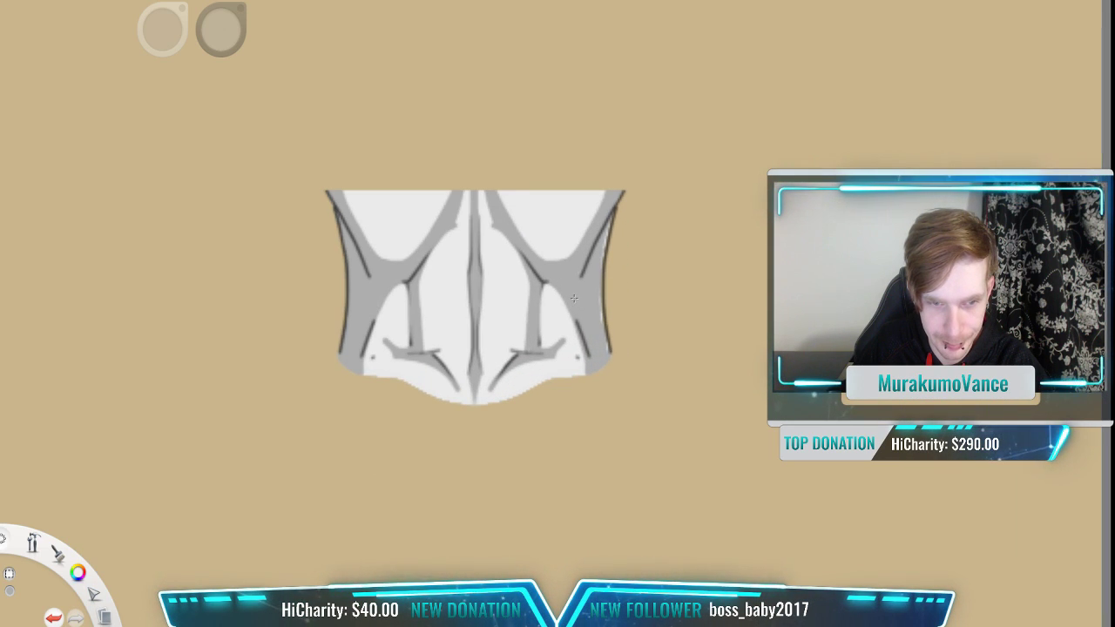
scroll(574, 298, "down", 1)
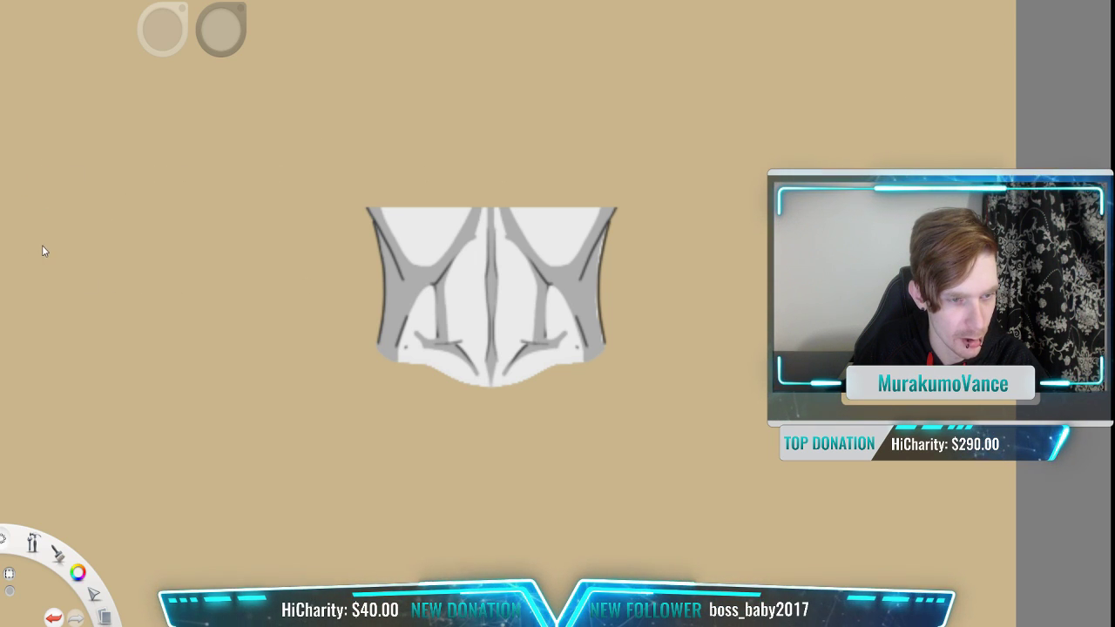
left_click(668, 20)
left_click(640, 19)
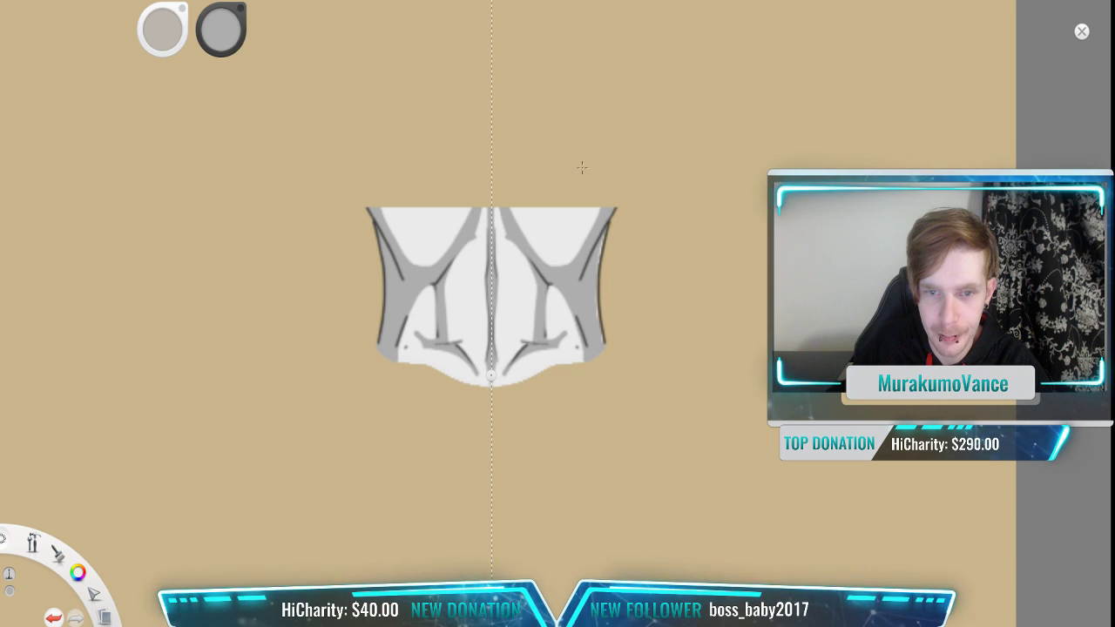
scroll(464, 228, "up", 2)
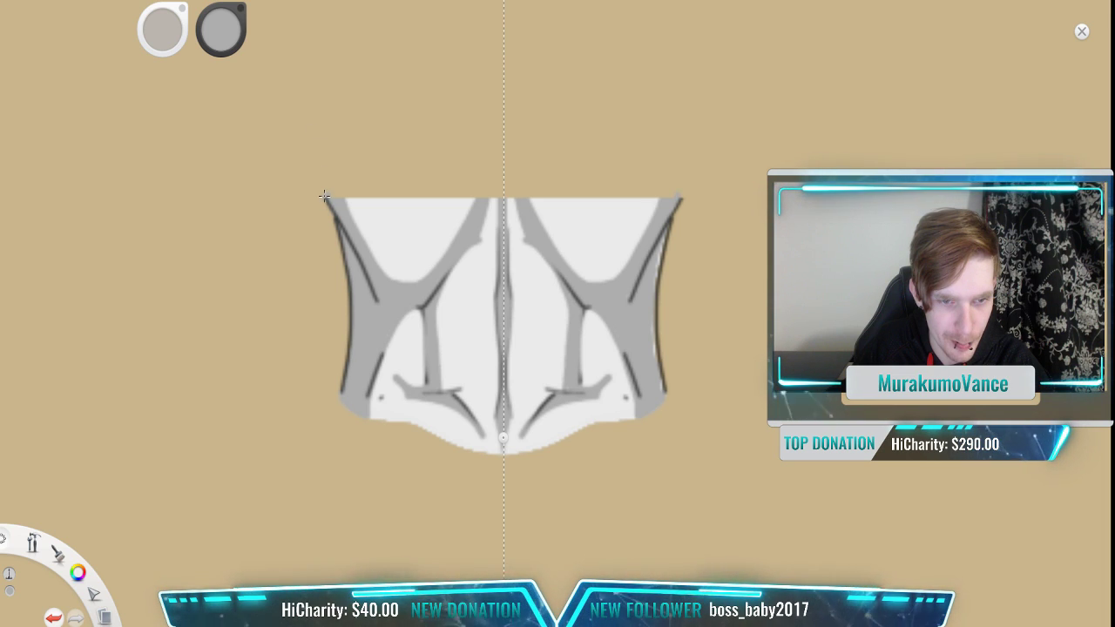
left_click_drag(362, 141, 551, 147)
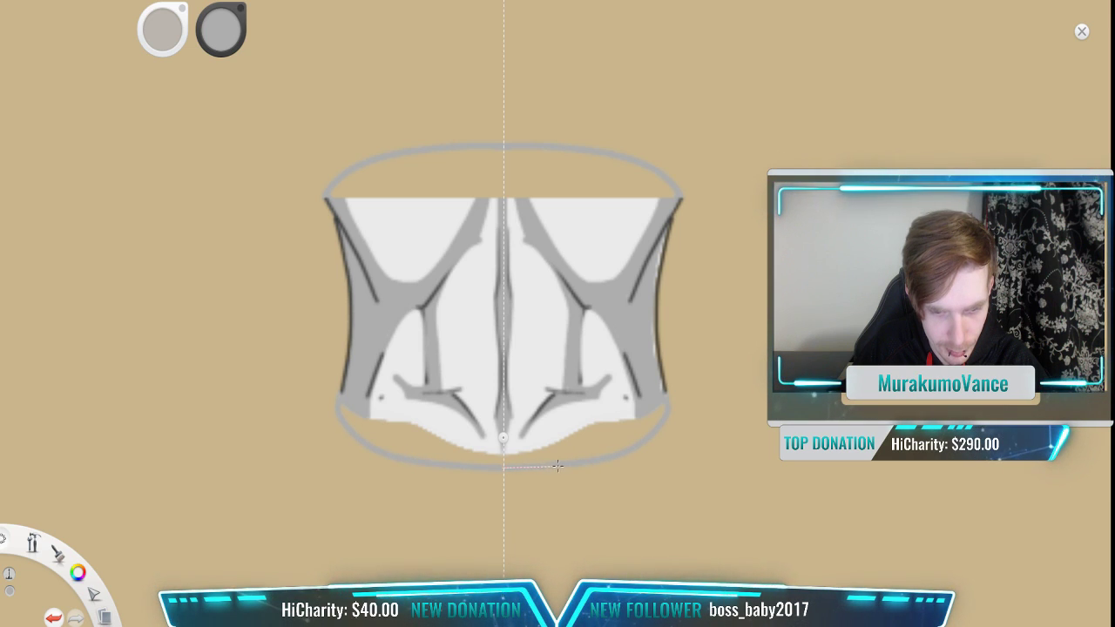
left_click(499, 19)
left_click(453, 167)
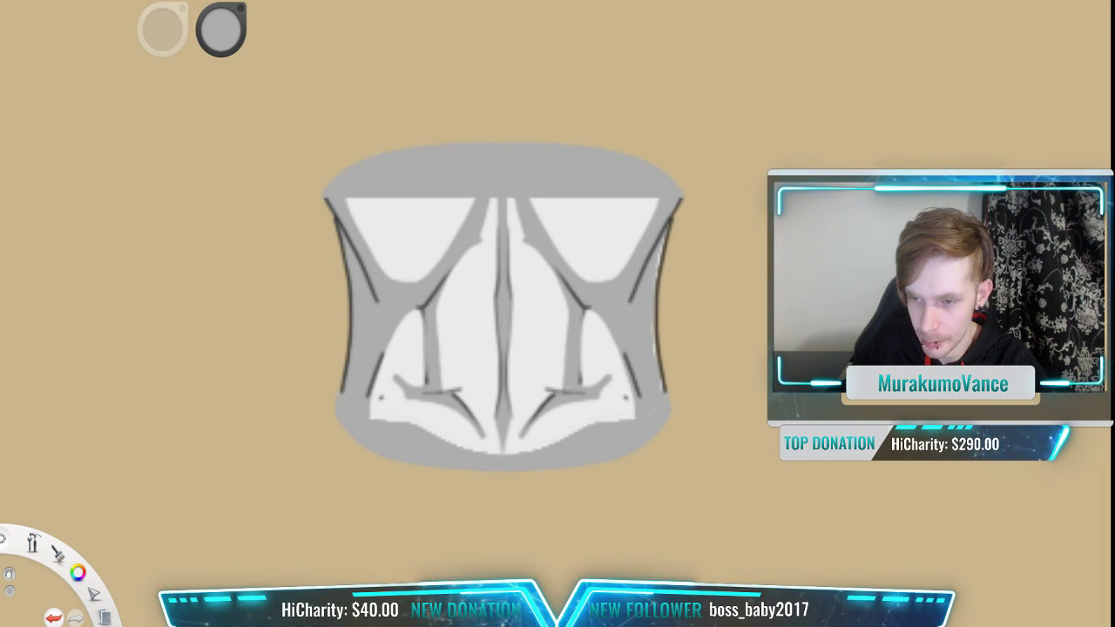
Step: Turn on vertical symmetry and paint soft off-white highlights over the grey band above both upper shapes of the lower-back piece
scroll(476, 205, "down", 3)
scroll(478, 205, "up", 5)
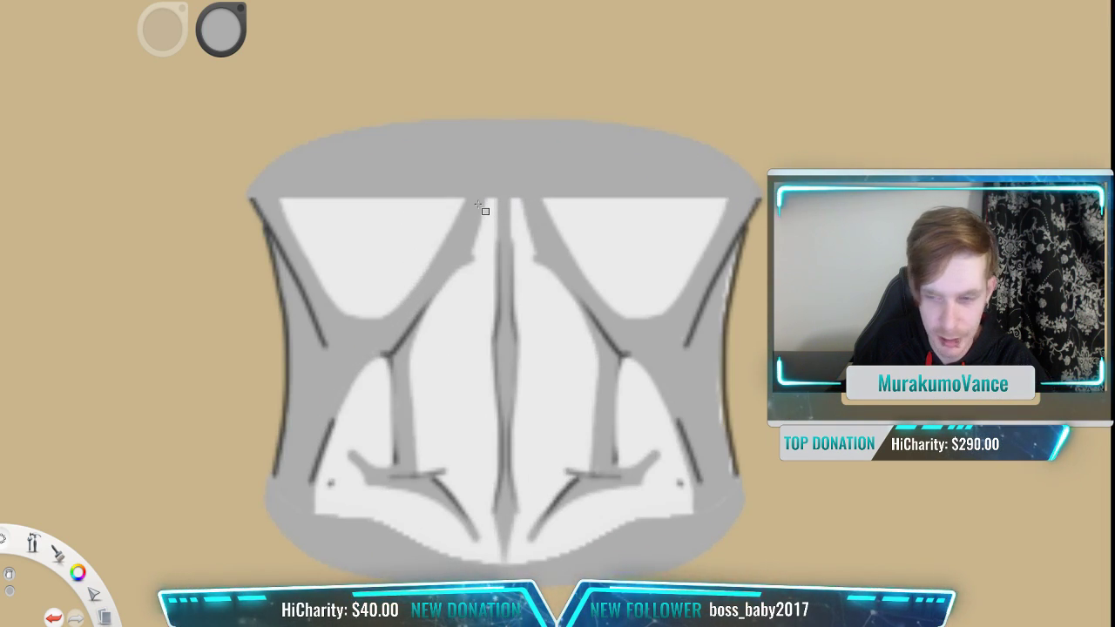
left_click(648, 4)
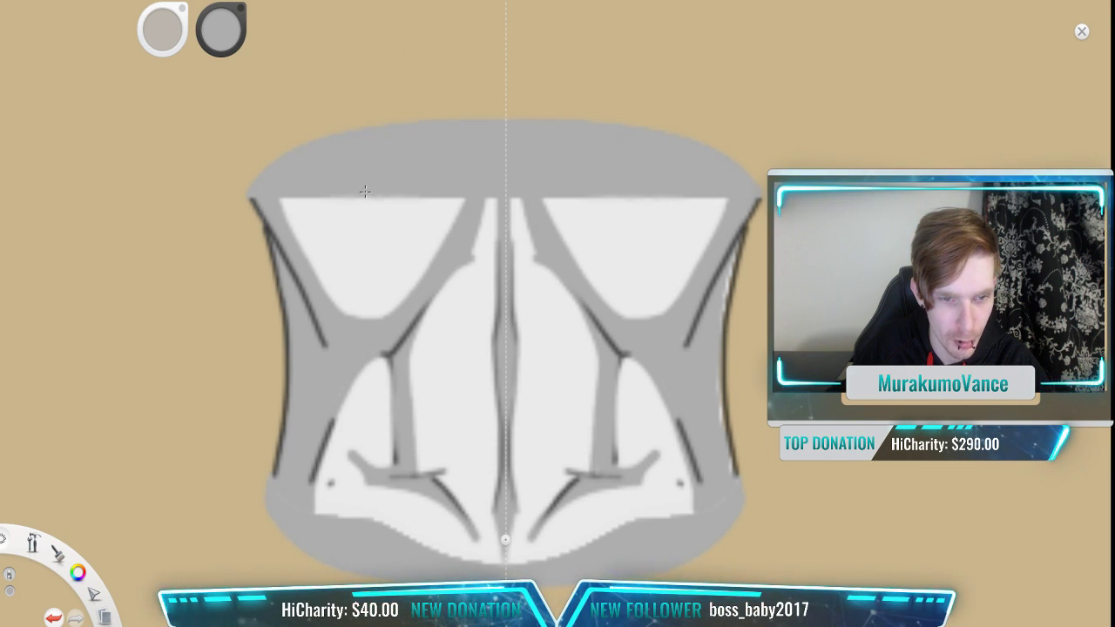
mouse_move(365, 190)
left_mouse_down()
mouse_move(412, 171)
mouse_move(346, 194)
mouse_move(329, 177)
mouse_move(353, 186)
left_mouse_up()
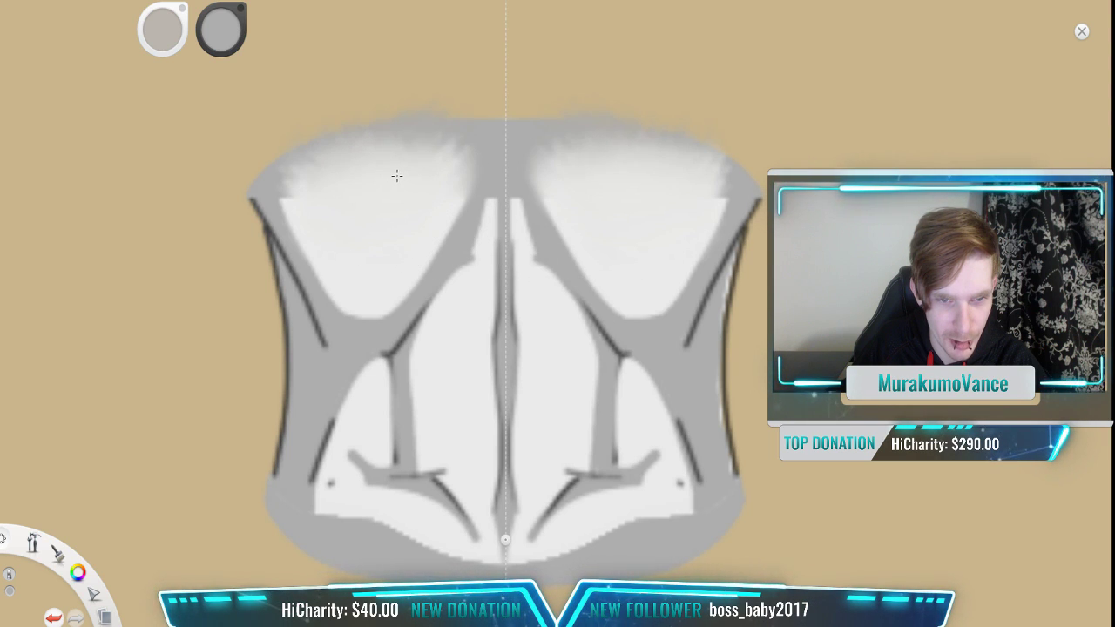
Step: Extend the mirrored off-white highlights outward toward the upper corners of the lower-back piece and even out their edges
scroll(723, 113, "down", 5)
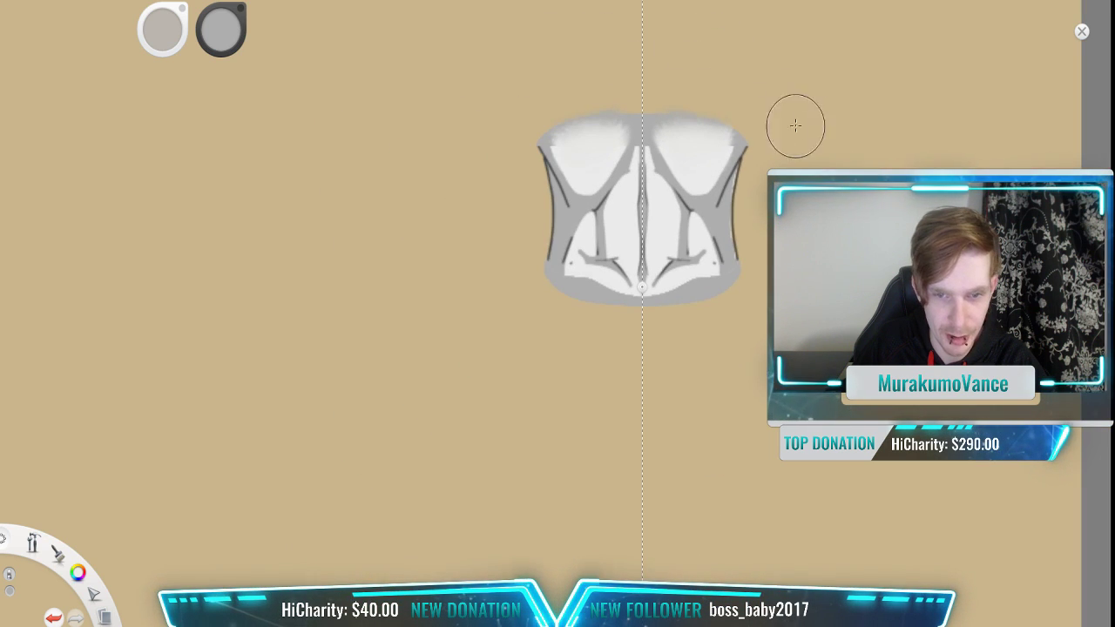
left_click_drag(797, 78, 675, 134)
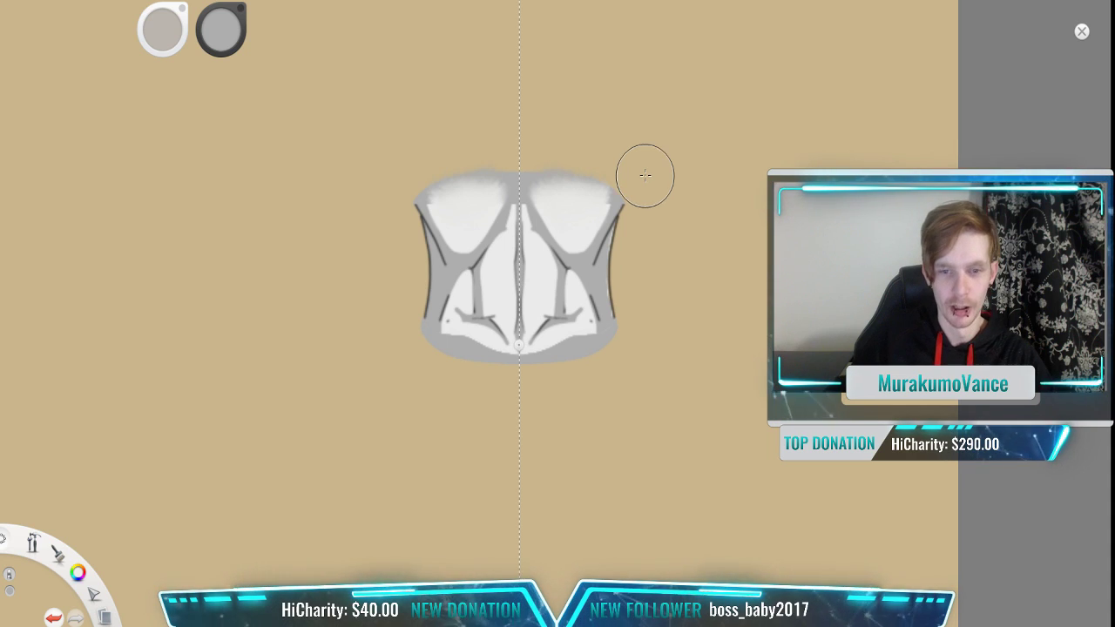
scroll(644, 175, "up", 4)
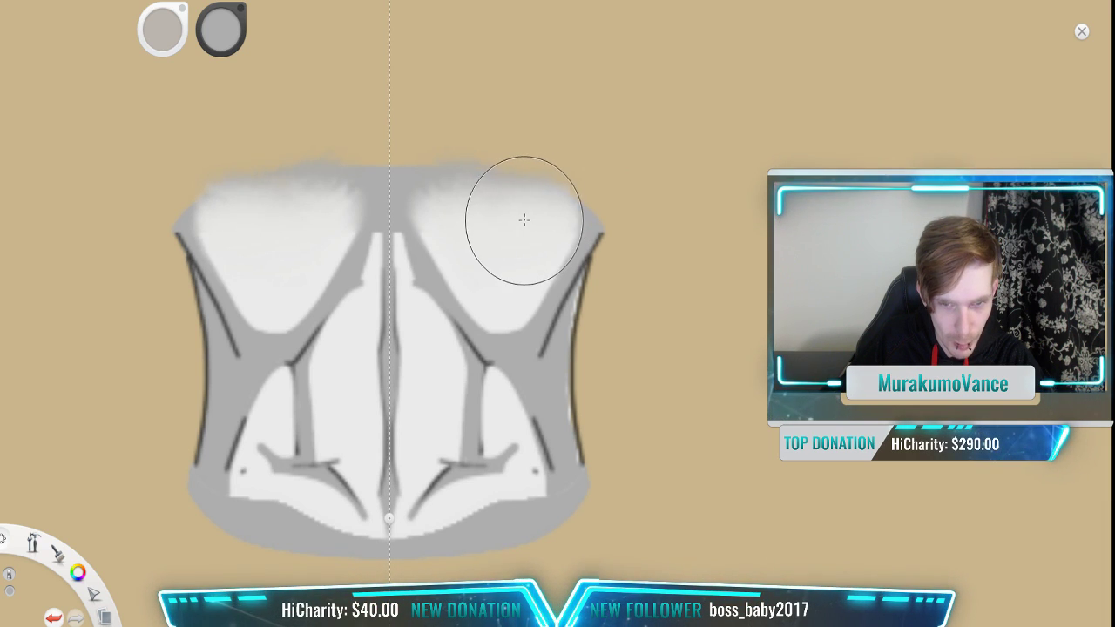
scroll(770, 128, "down", 4)
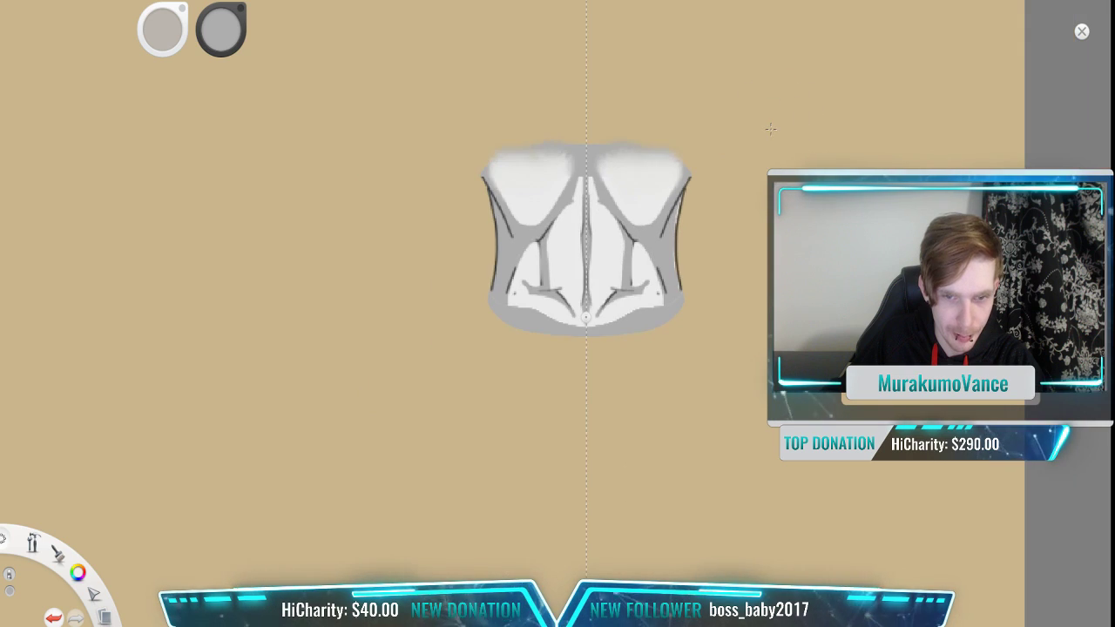
scroll(625, 125, "up", 3)
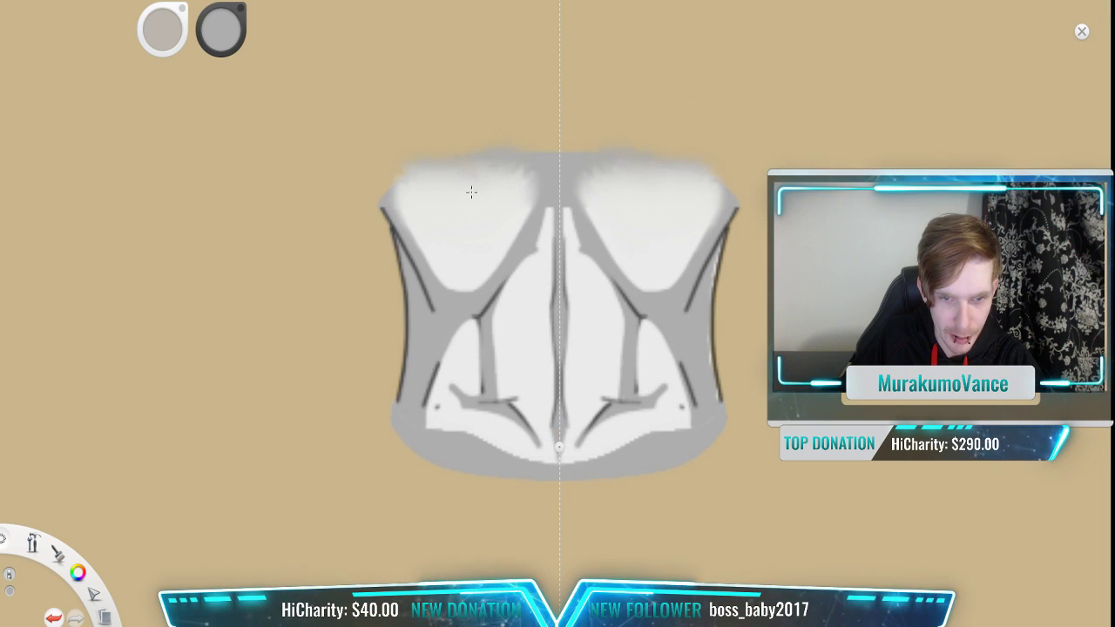
scroll(824, 100, "down", 3)
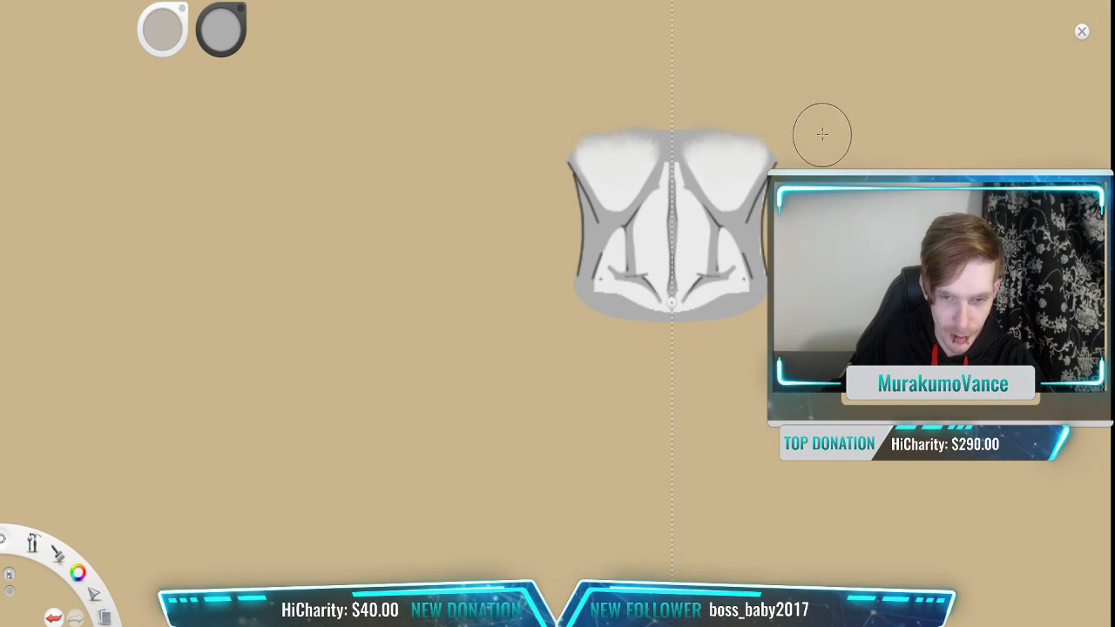
left_click_drag(779, 131, 607, 186)
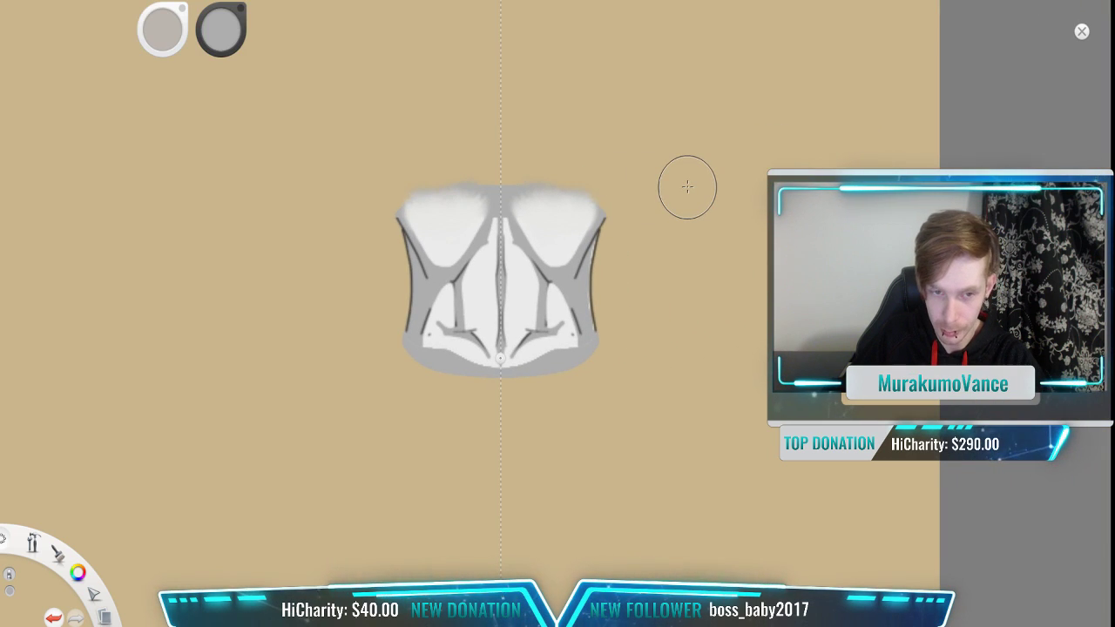
scroll(785, 170, "down", 2)
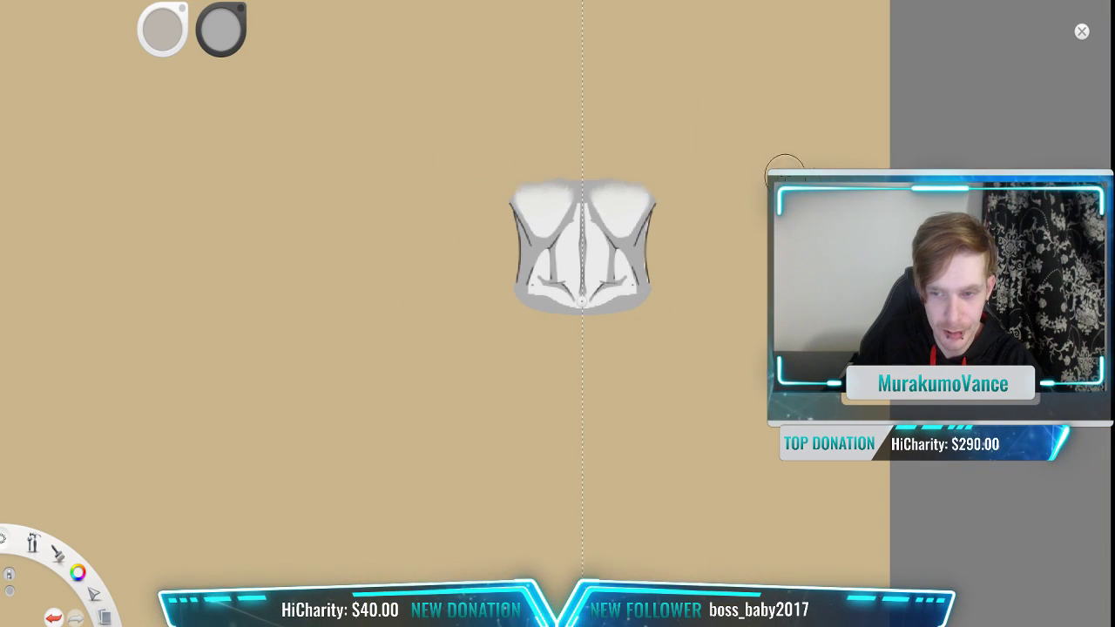
Step: Hide the tan background, then enlarge the lower-back piece and move it to the middle of the canvas
left_click(990, 499)
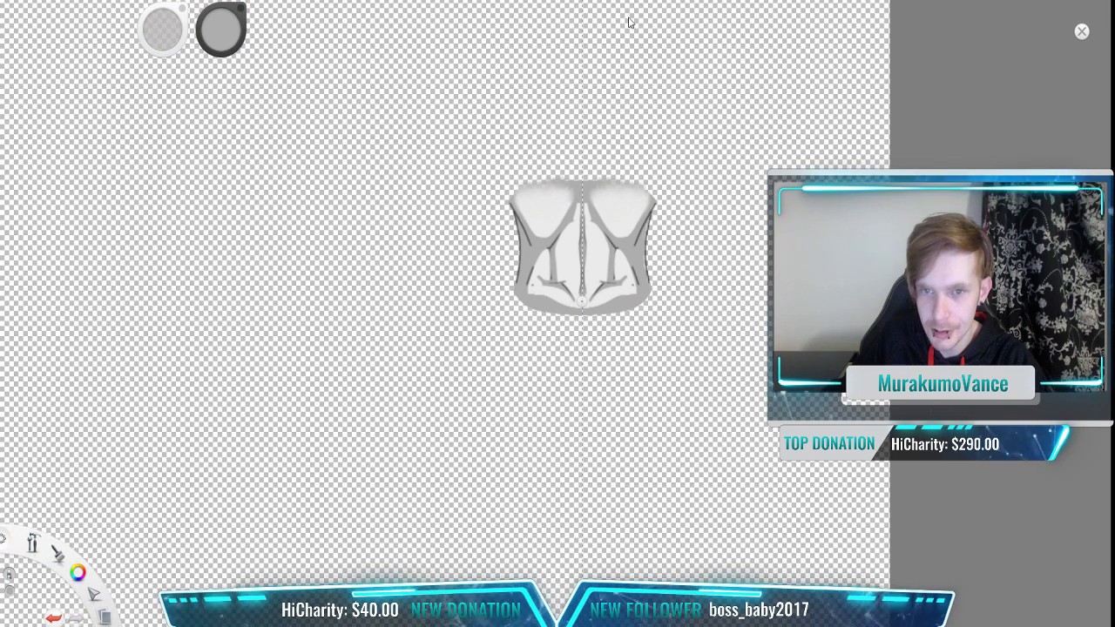
scroll(326, 184, "down", 3)
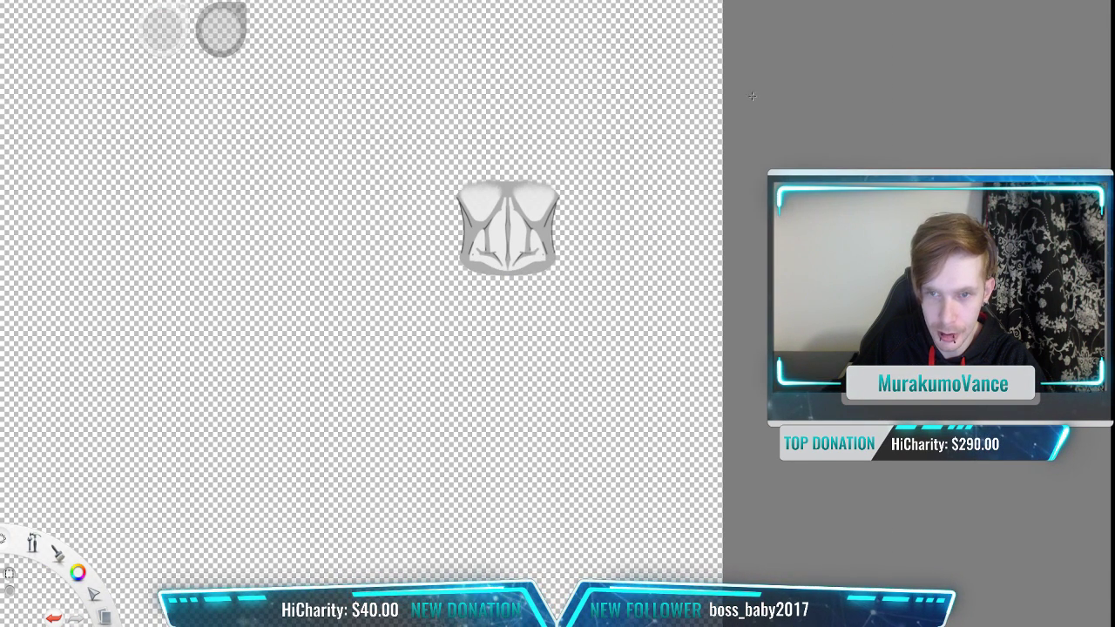
left_click_drag(636, 137, 316, 372)
key("space")
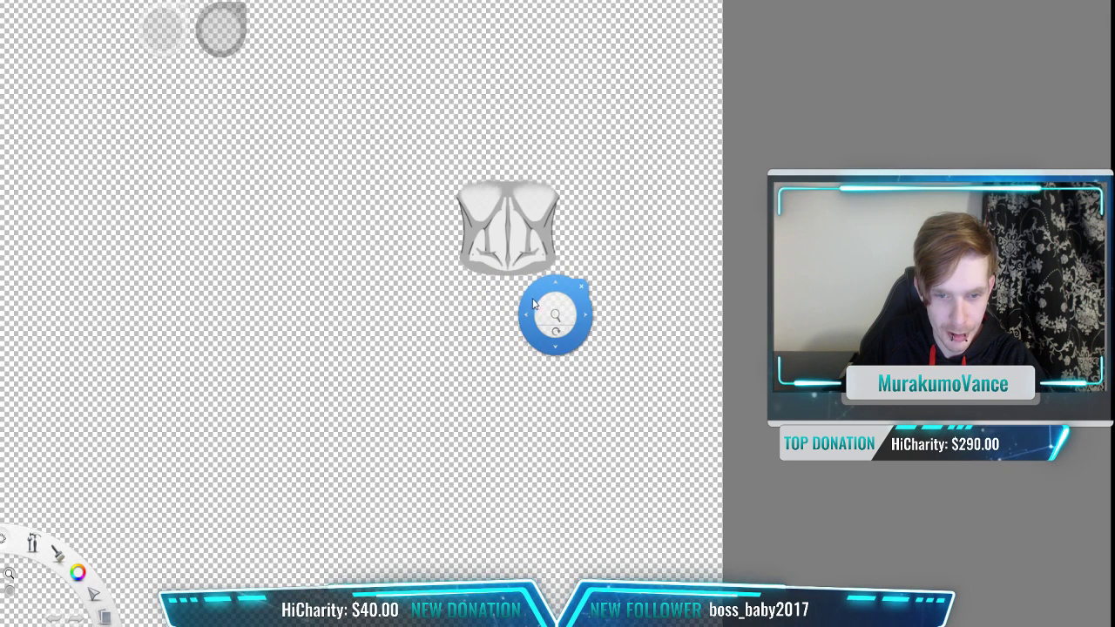
left_click_drag(547, 307, 535, 397)
left_click_drag(455, 262, 656, 266)
key("v")
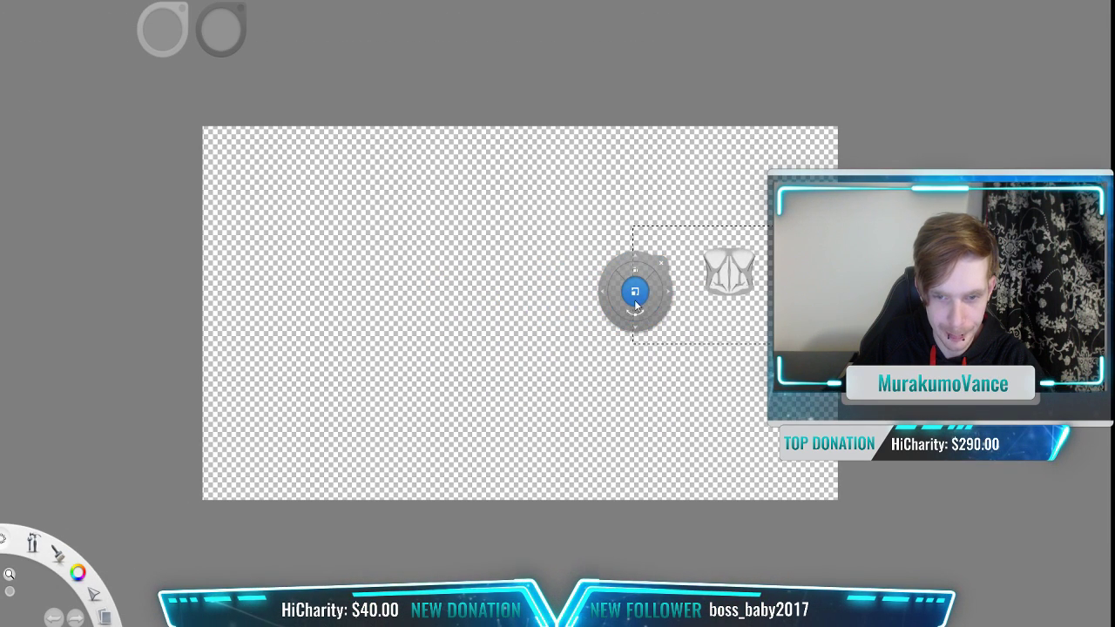
left_click_drag(635, 304, 527, 197)
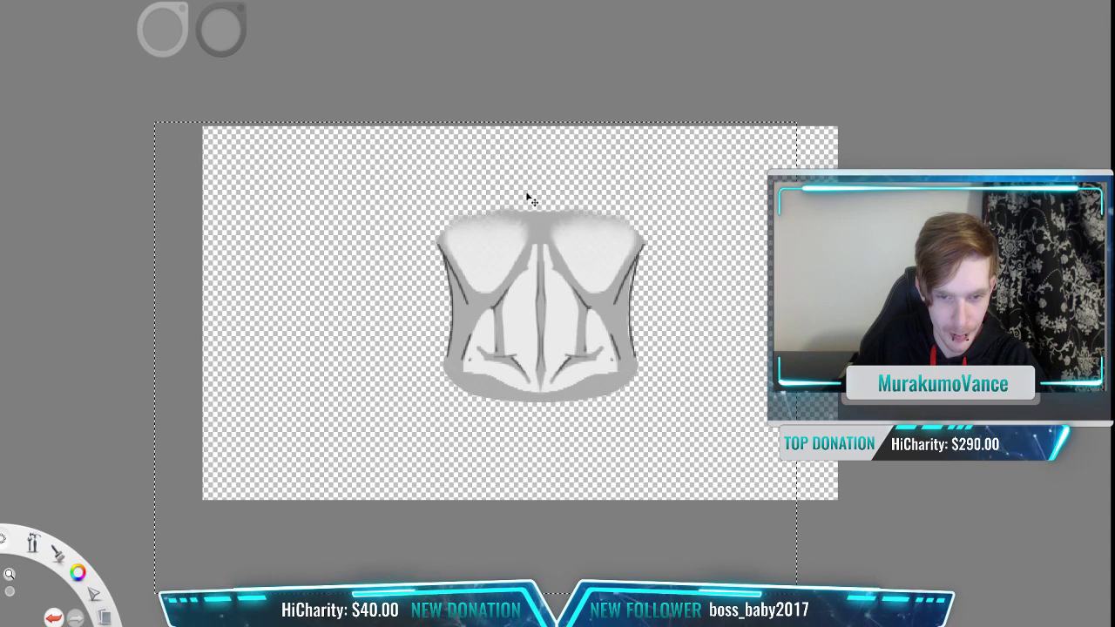
key("space")
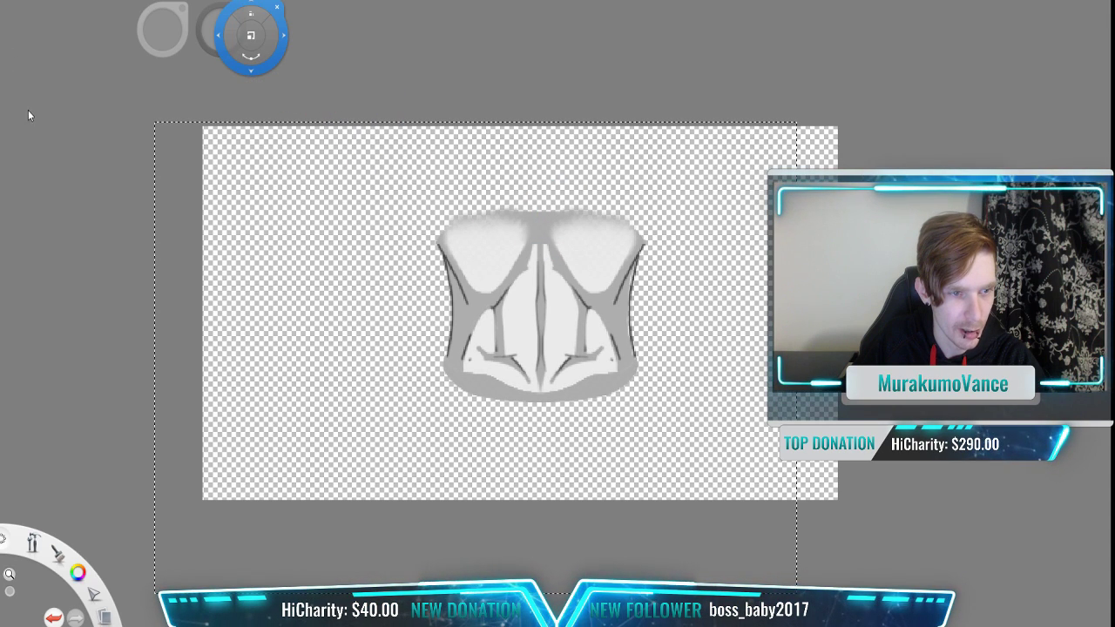
left_click(277, 7)
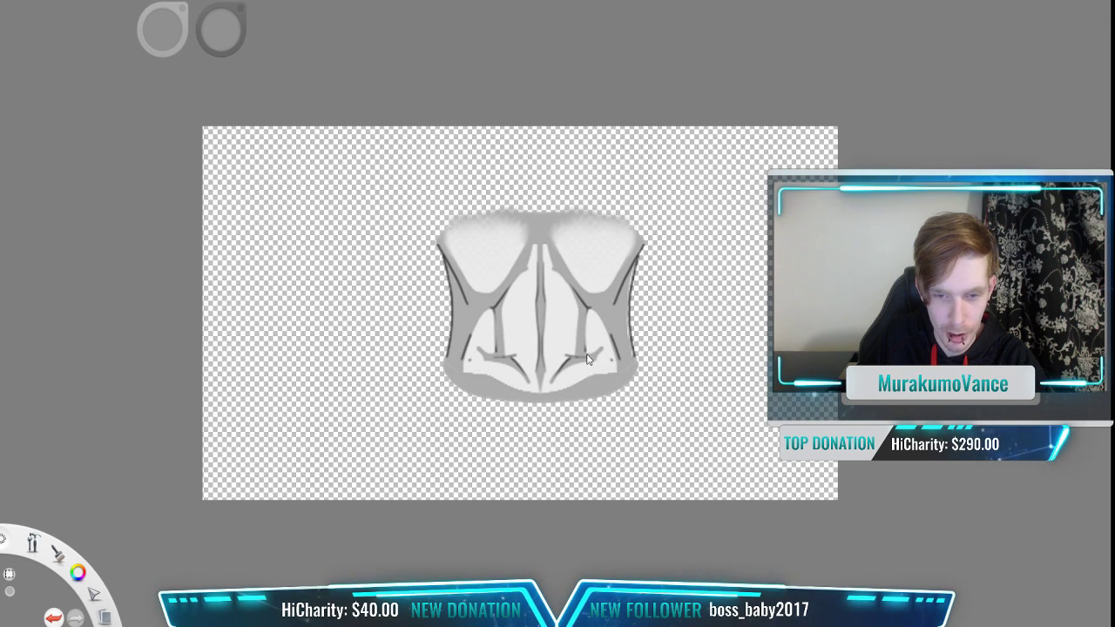
Step: Check the enlarged lower-back piece against the tan background and try clearing it from the canvas
left_click(993, 498)
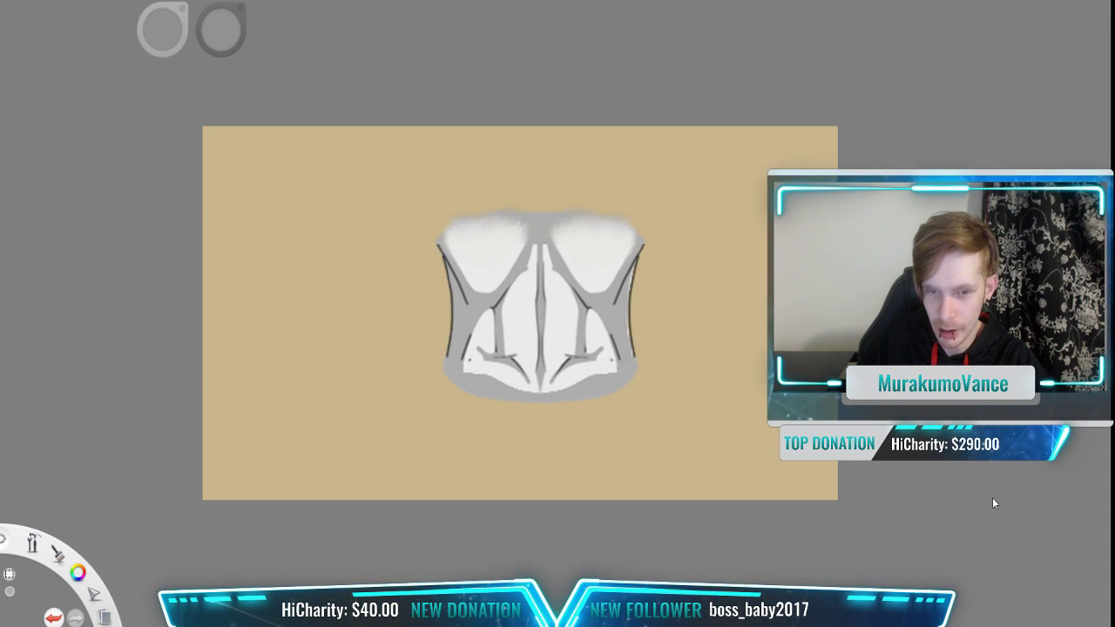
left_click(993, 497)
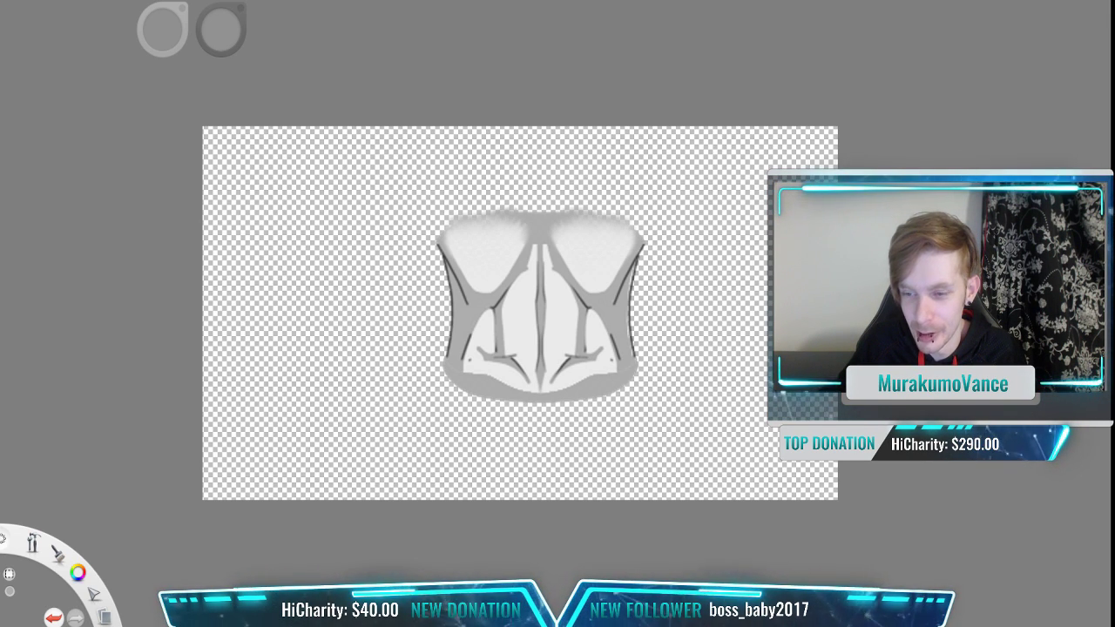
key("Delete")
key("ctrl+z")
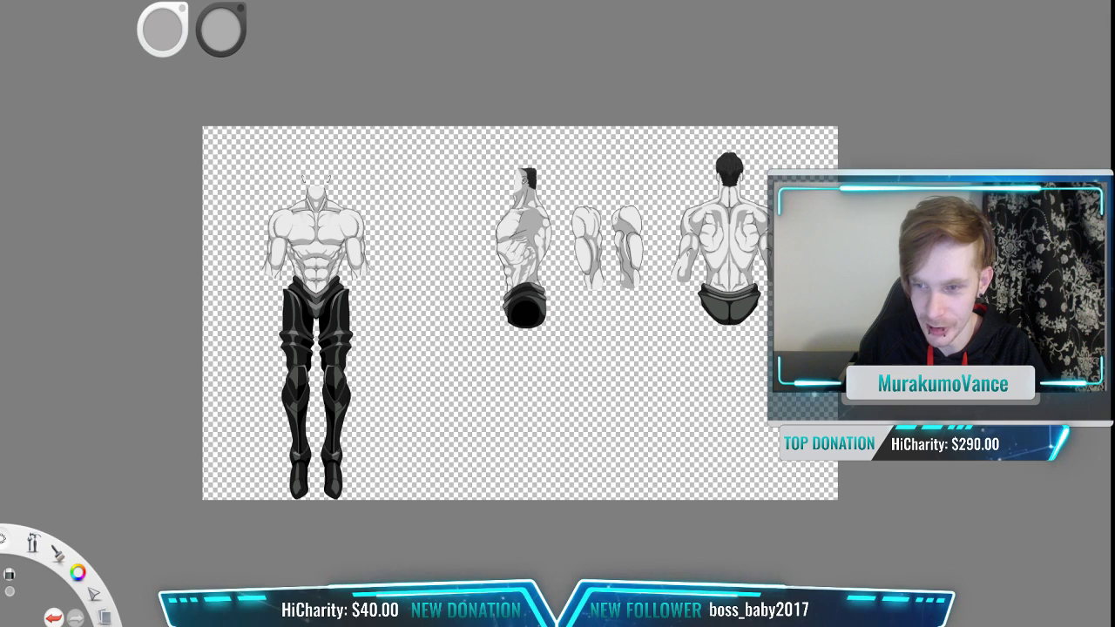
Step: Show the mouth, face and hair layers of the character figures
left_click(994, 176)
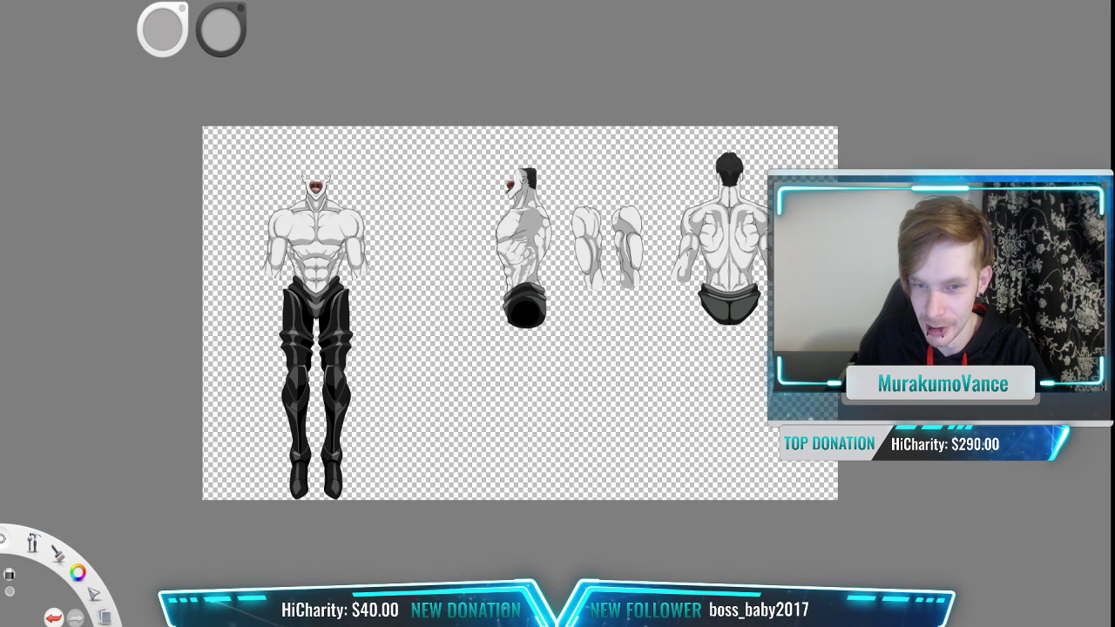
left_click(991, 129)
left_click(990, 114)
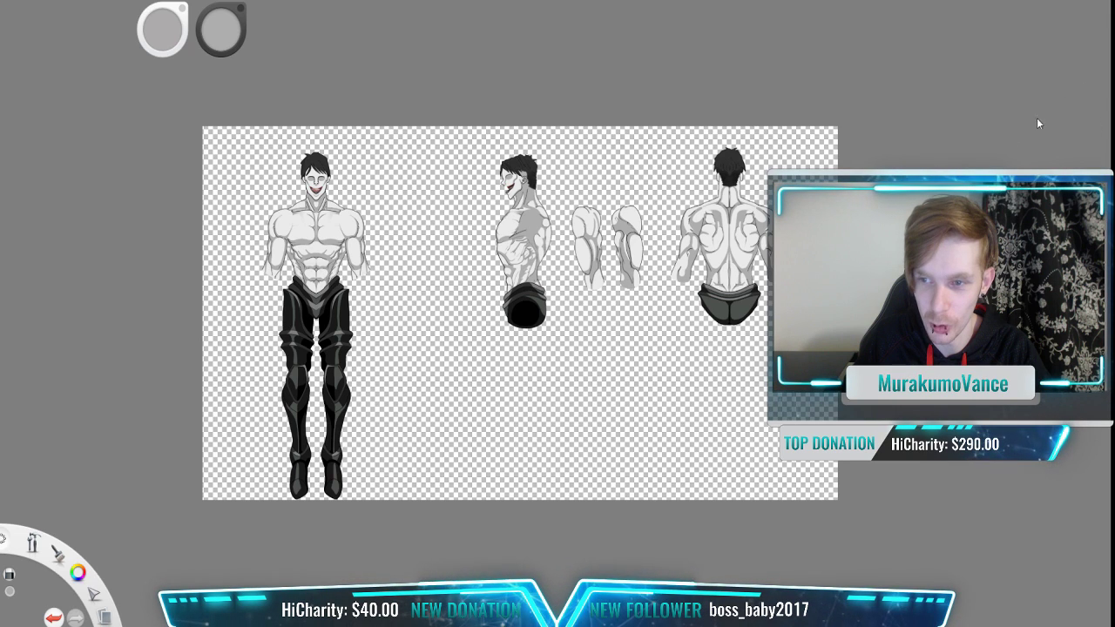
left_click(996, 102)
left_click(992, 78)
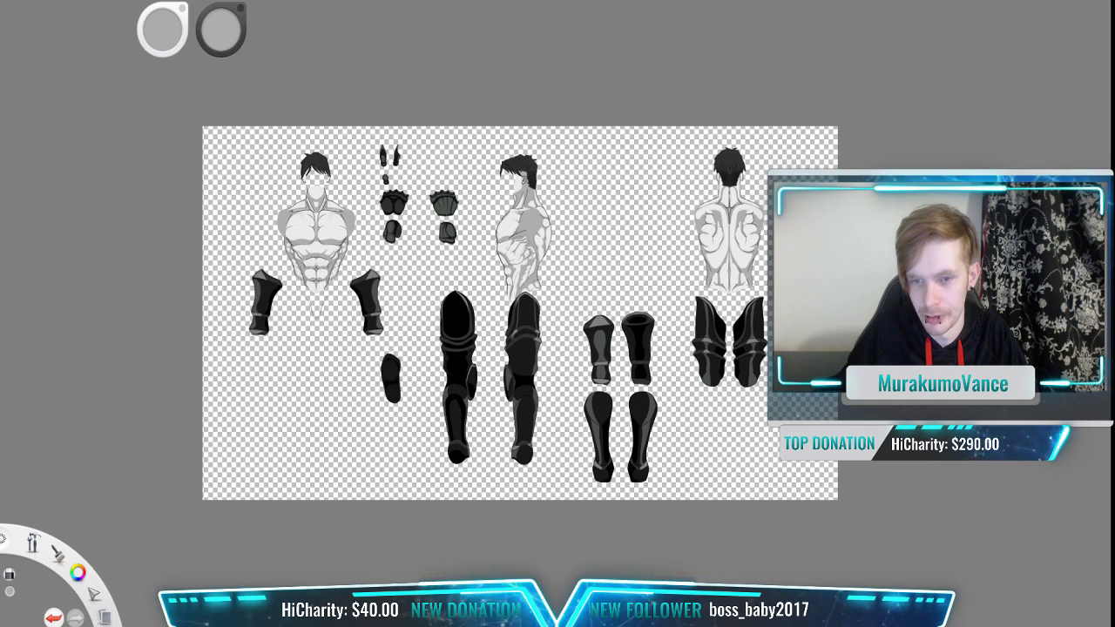
Step: Hide the front hair and armour layers, leaving only the bare front, side and back torsos
left_click(993, 163)
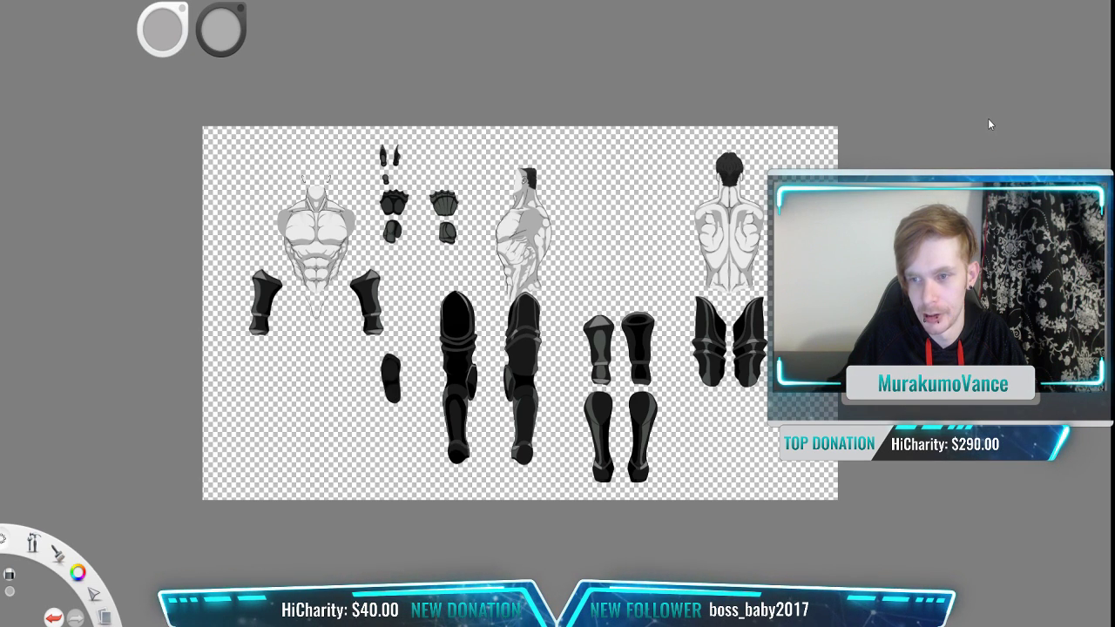
left_click(989, 119)
left_click(991, 72)
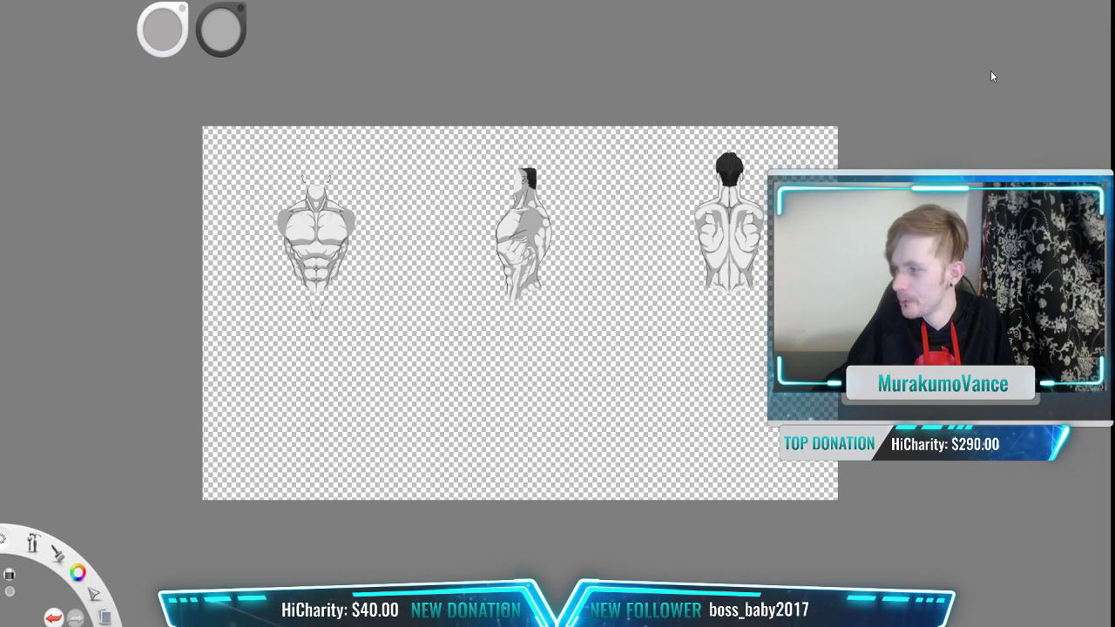
Step: Examine the line work and shading of the front and side torso figures
scroll(594, 228, "up", 2)
scroll(600, 222, "up", 2)
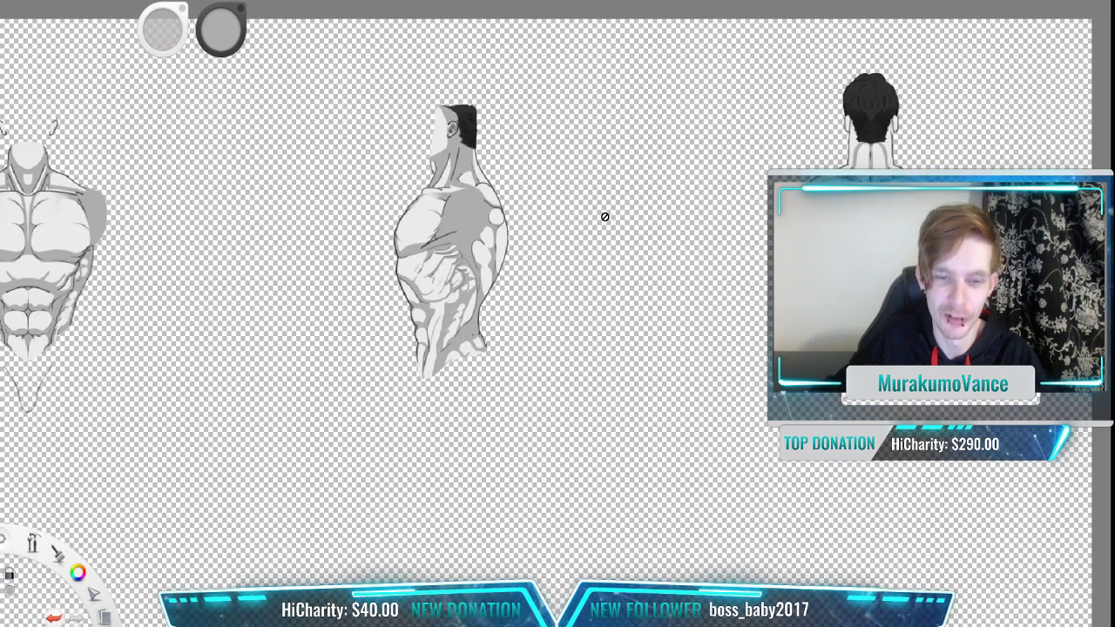
key("space")
left_click_drag(593, 172, 689, 231)
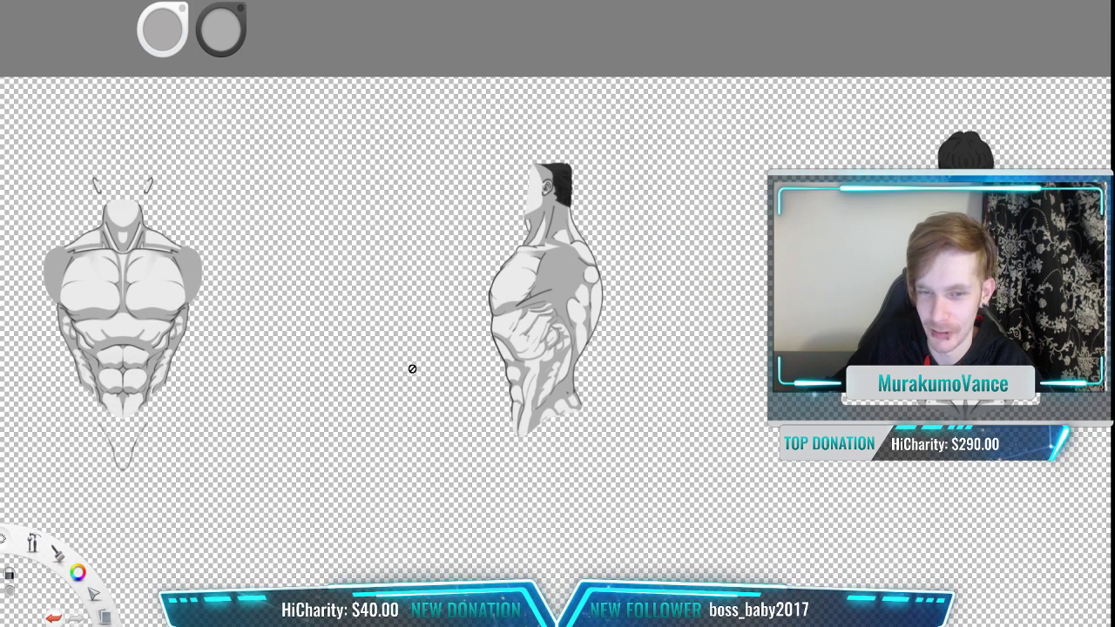
scroll(416, 369, "down", 1)
key("space")
left_click_drag(430, 350, 592, 331)
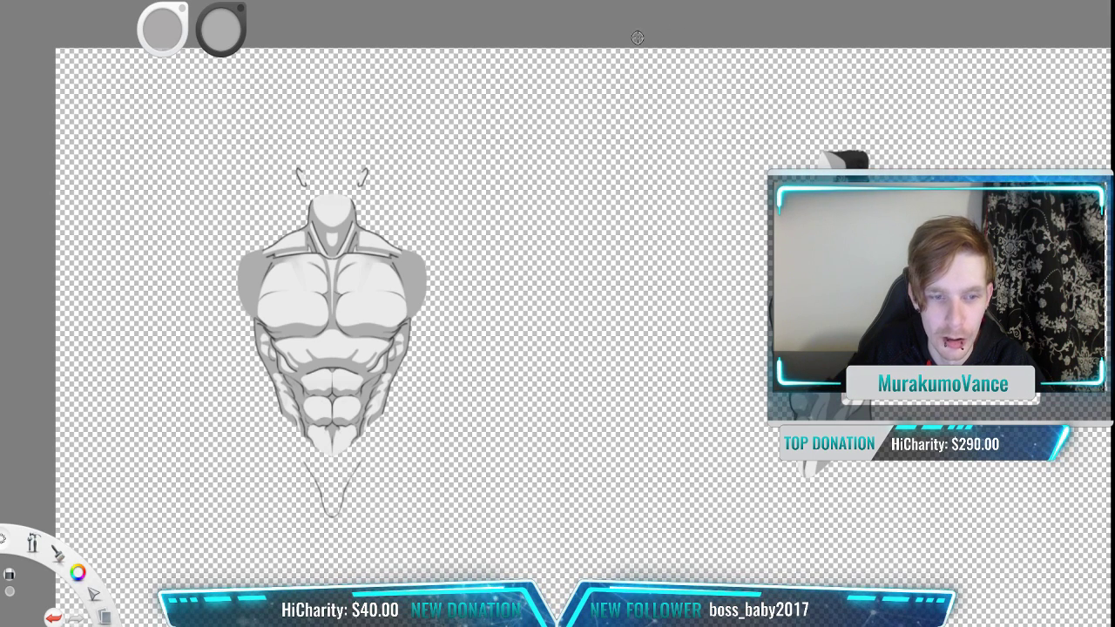
scroll(274, 299, "up", 3)
scroll(451, 213, "down", 1)
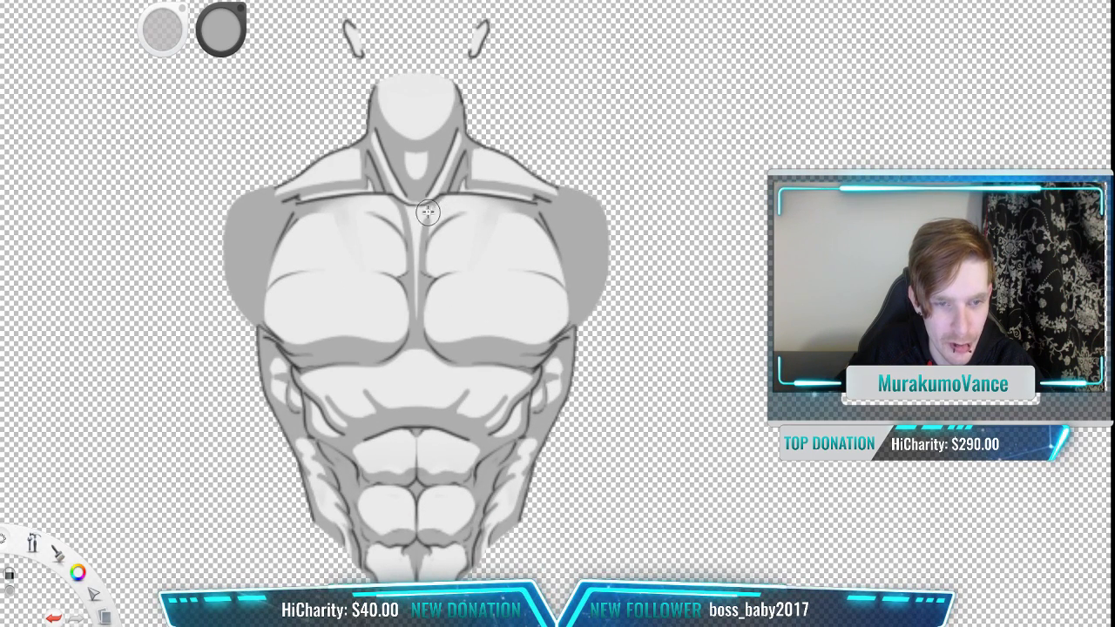
mouse_move(426, 217)
left_mouse_down()
mouse_move(482, 246)
mouse_move(566, 261)
left_mouse_up()
scroll(445, 303, "down", 4)
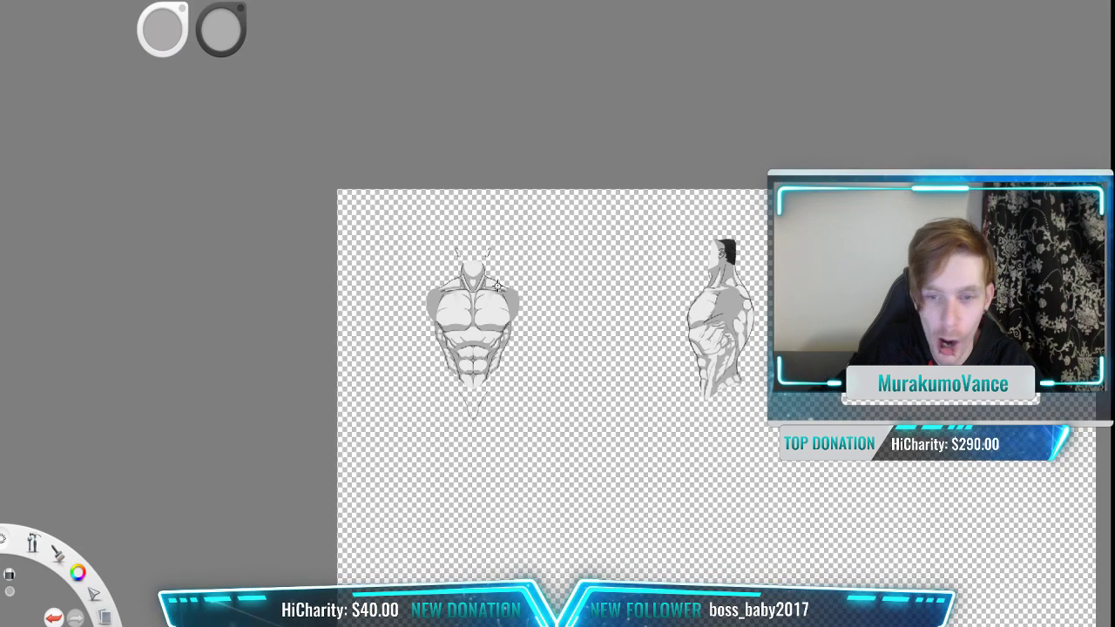
Step: Erase the ears and upper hair of the back figure with mirrored strokes, keeping only the nape hair and neck
left_click_drag(710, 235, 577, 210)
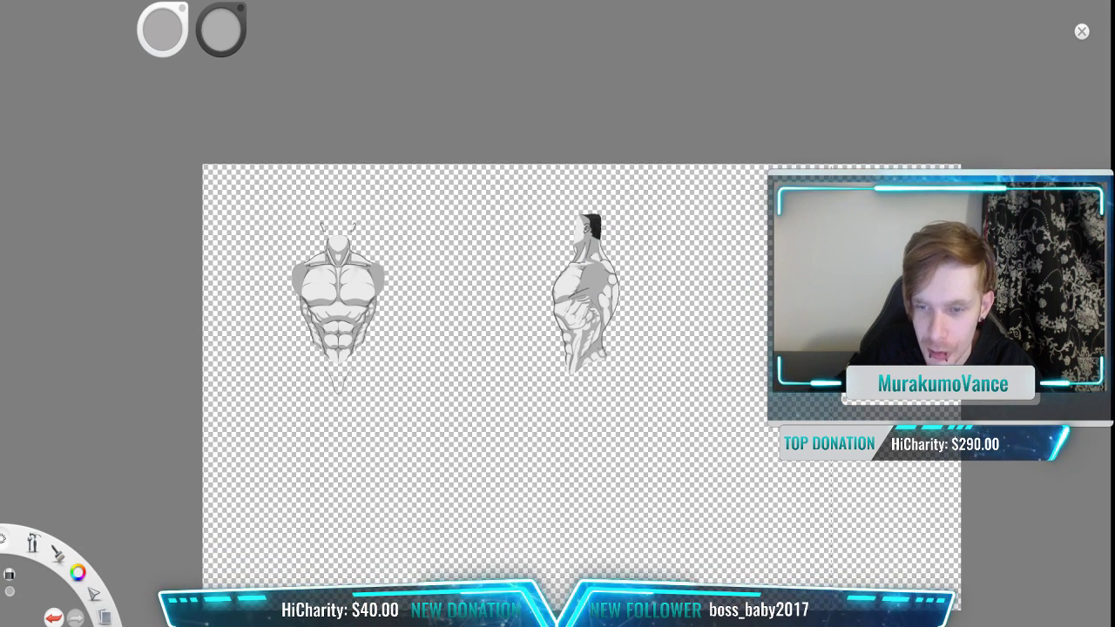
scroll(882, 325, "up", 3)
scroll(882, 325, "down", 2)
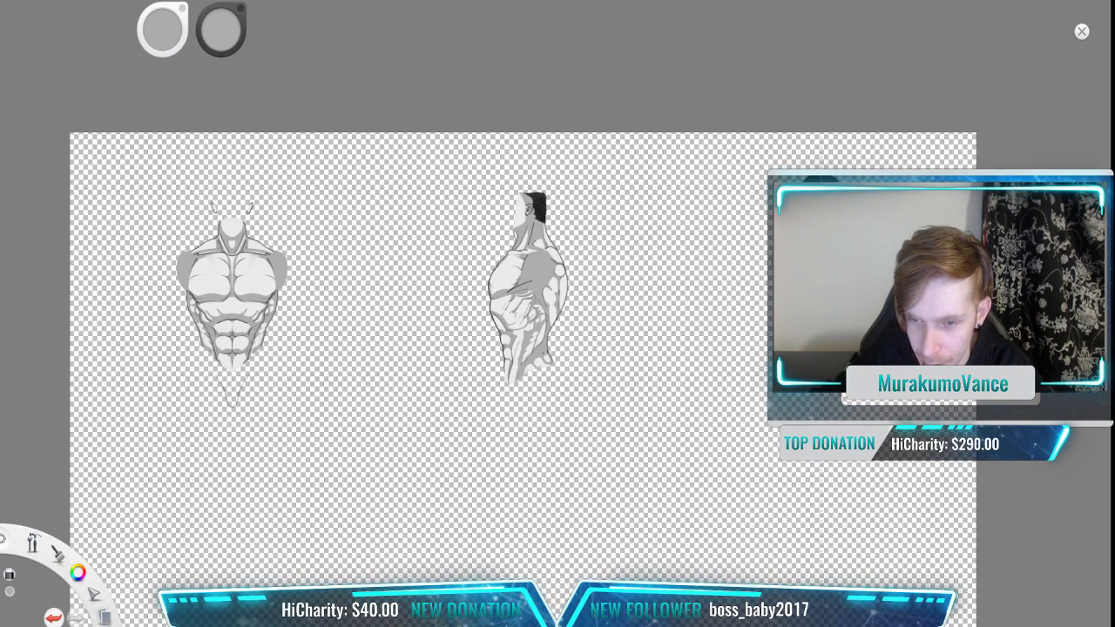
scroll(852, 245, "up", 5)
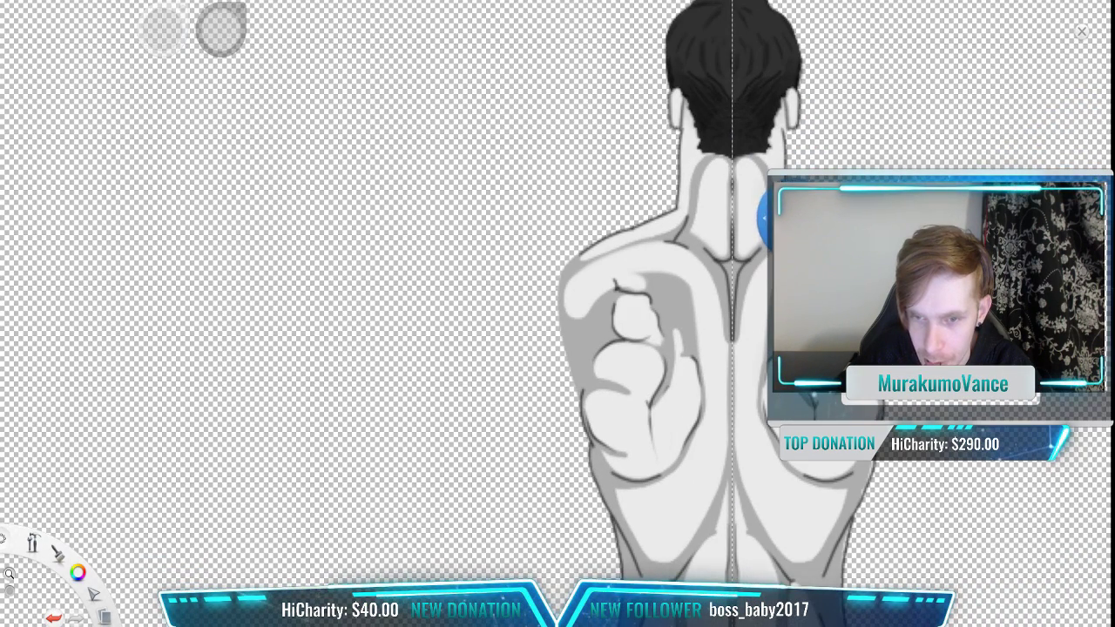
mouse_move(782, 182)
left_mouse_down()
mouse_move(685, 246)
mouse_move(657, 230)
left_mouse_up()
scroll(685, 245, "up", 2)
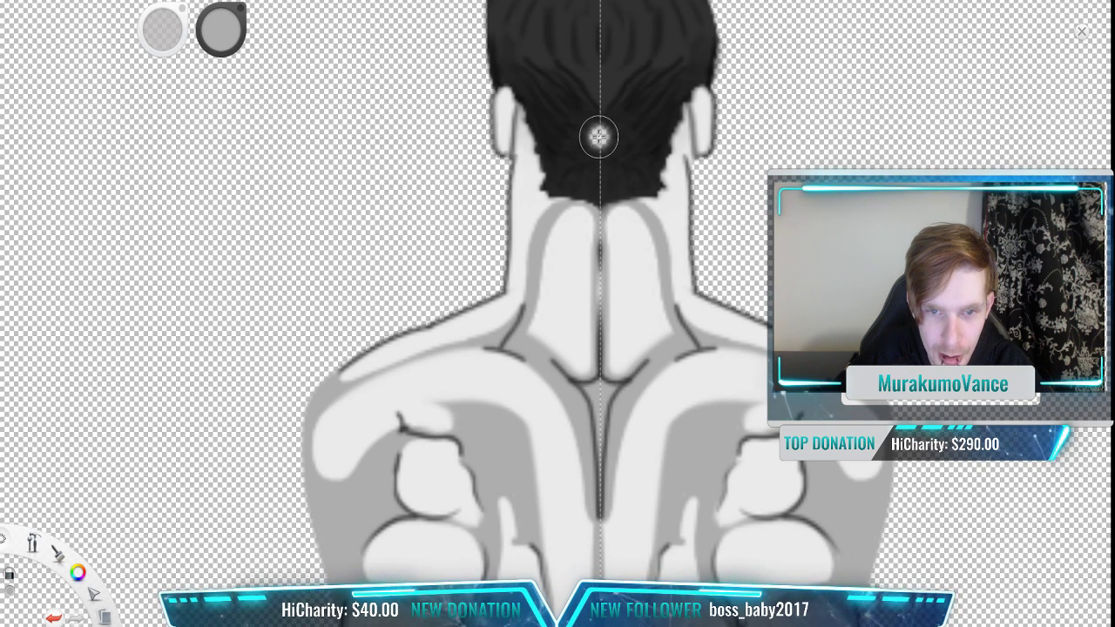
left_click_drag(578, 100, 597, 153)
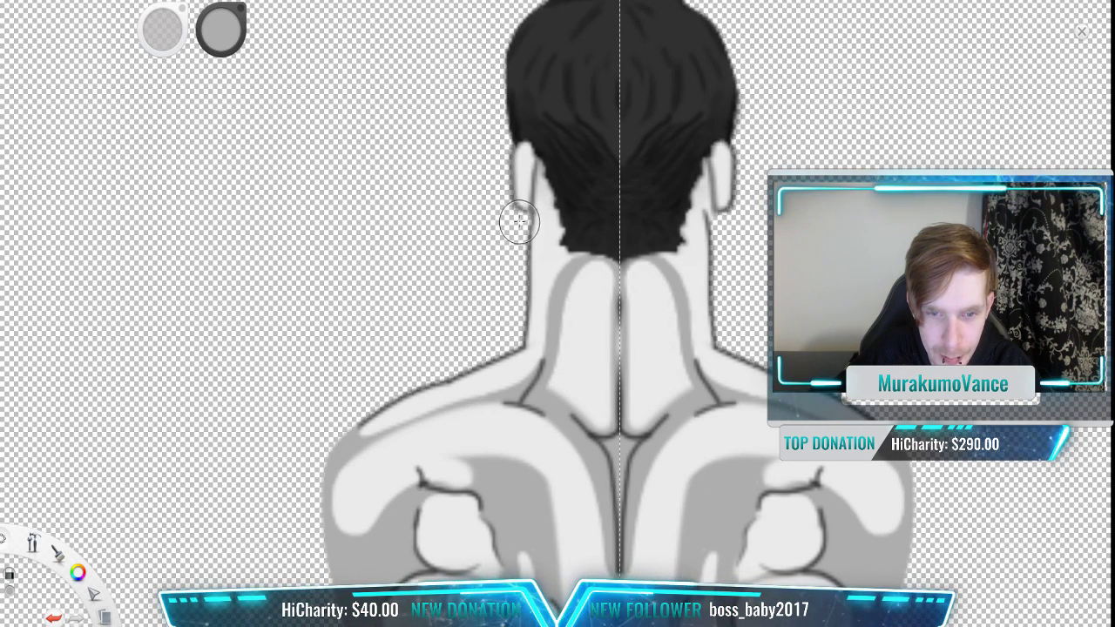
mouse_move(523, 165)
left_mouse_down()
mouse_move(533, 111)
mouse_move(552, 96)
mouse_move(704, 111)
left_mouse_up()
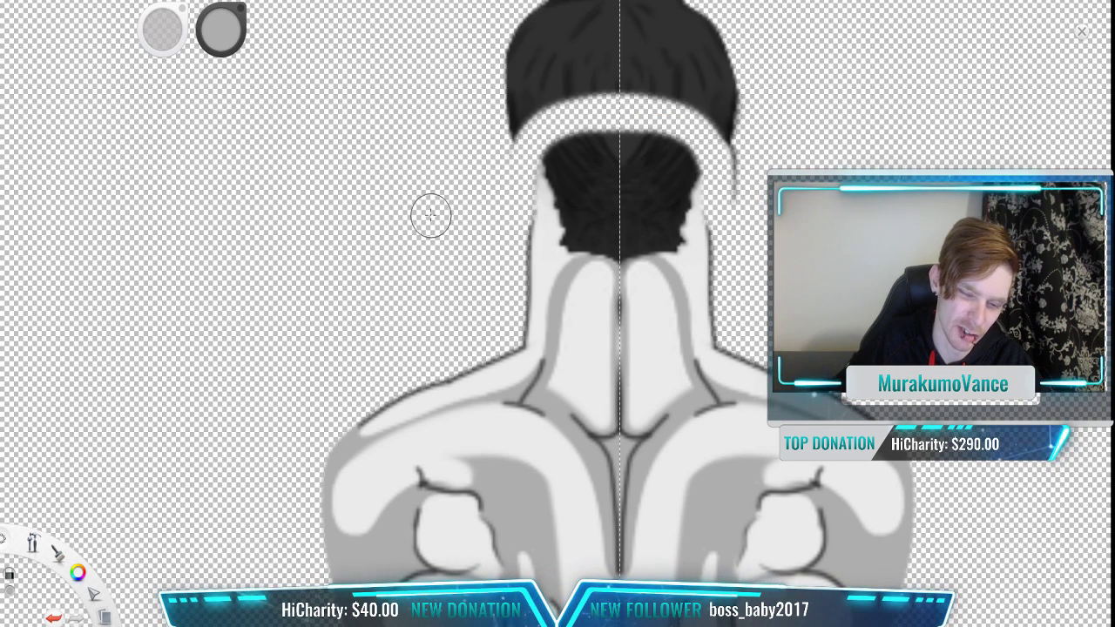
left_click_drag(769, 164, 766, 268)
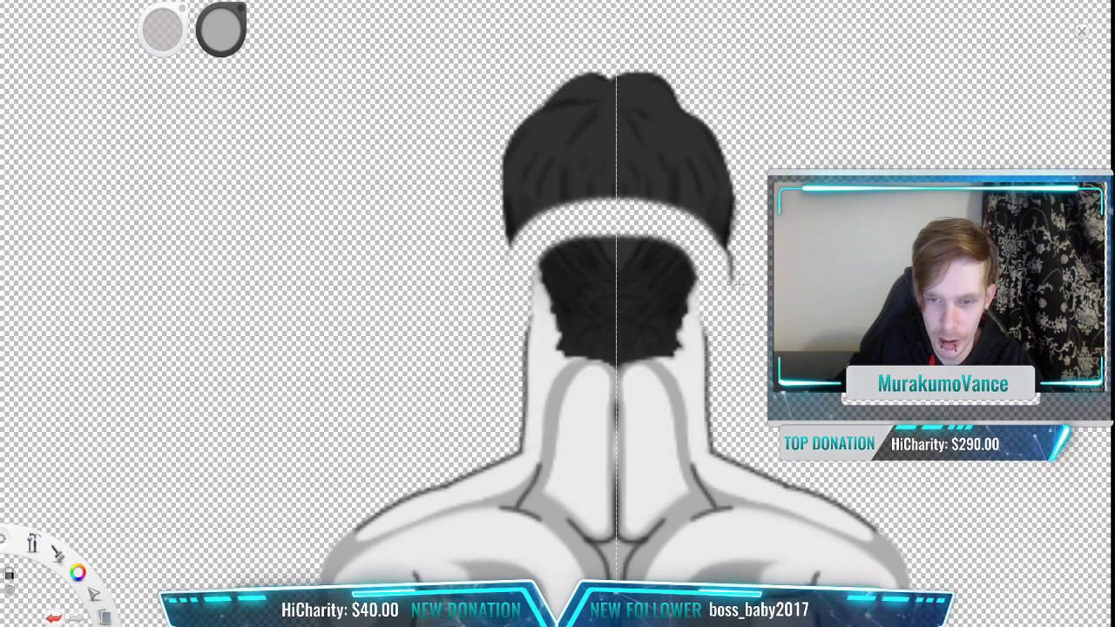
mouse_move(729, 244)
left_mouse_down()
mouse_move(686, 209)
mouse_move(545, 179)
mouse_move(762, 185)
mouse_move(431, 186)
mouse_move(737, 136)
mouse_move(389, 137)
mouse_move(667, 143)
mouse_move(613, 149)
mouse_move(621, 163)
mouse_move(714, 158)
mouse_move(496, 97)
mouse_move(690, 106)
mouse_move(469, 114)
mouse_move(730, 81)
mouse_move(454, 80)
left_mouse_up()
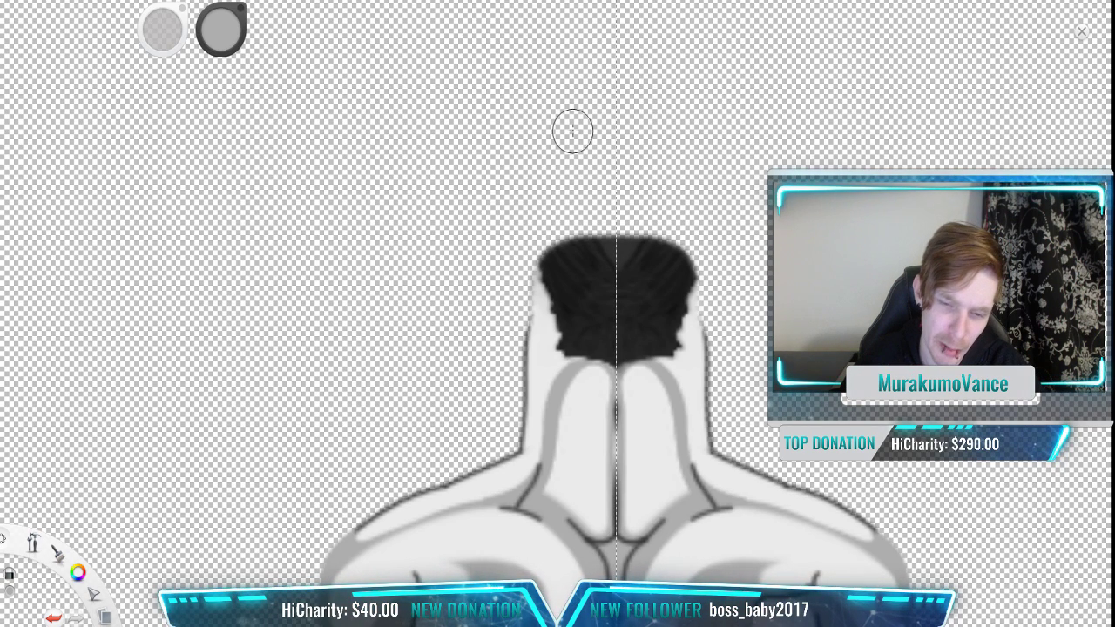
Step: Undo the first erasure beside the back figure's neck and erase the shoulder slopes symmetrically on both sides
scroll(573, 131, "down", 3)
key("space")
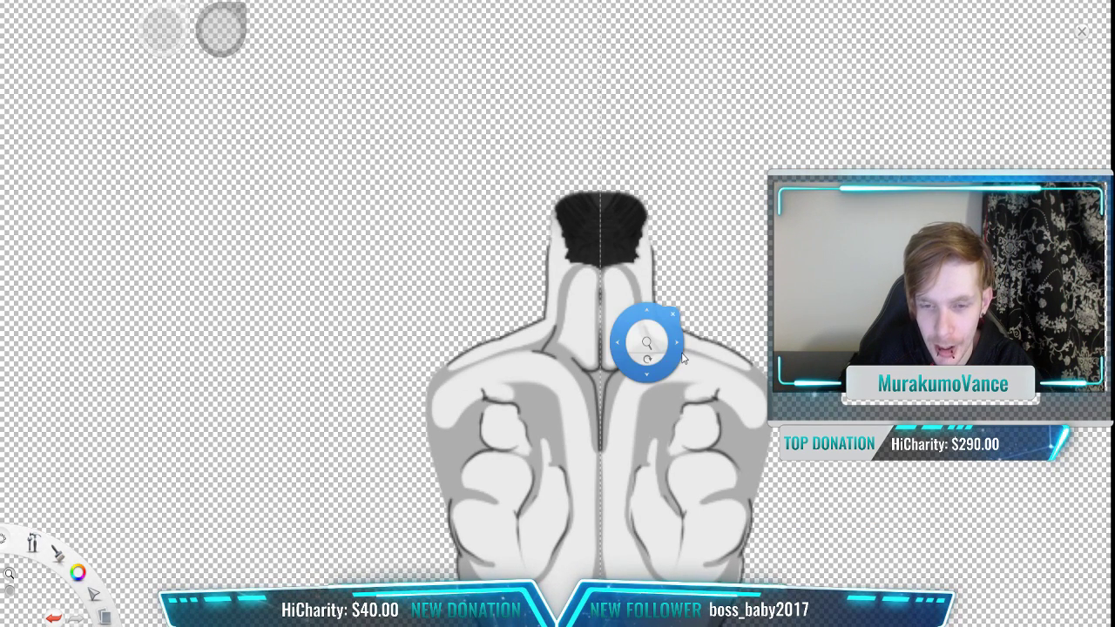
left_click_drag(636, 309, 597, 206)
scroll(677, 268, "up", 2)
scroll(677, 268, "down", 2)
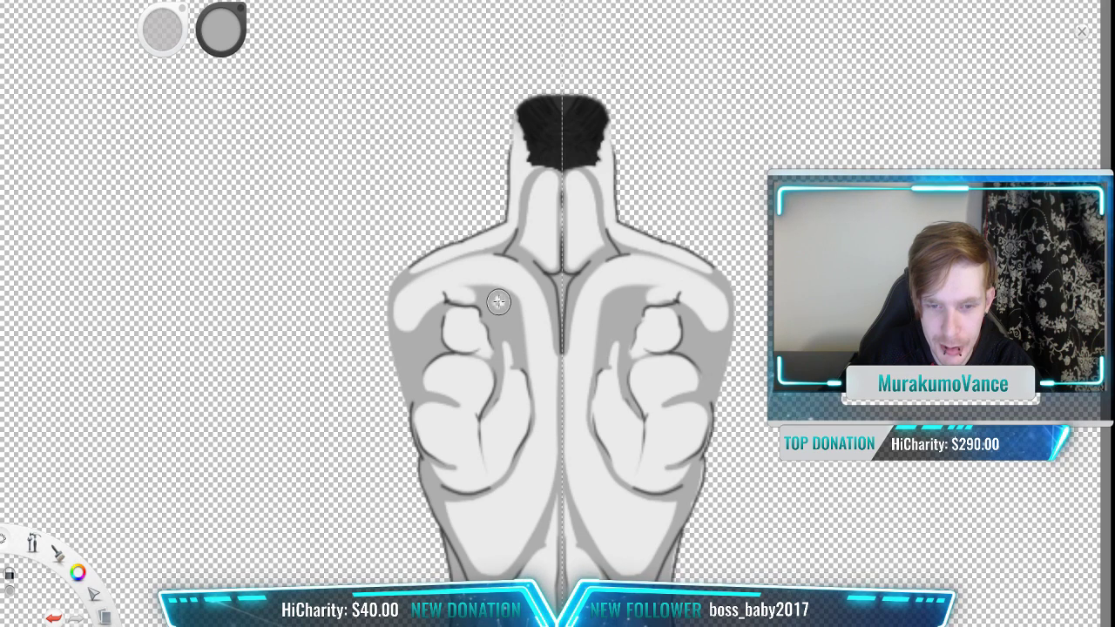
key("space")
left_click_drag(566, 299, 550, 282)
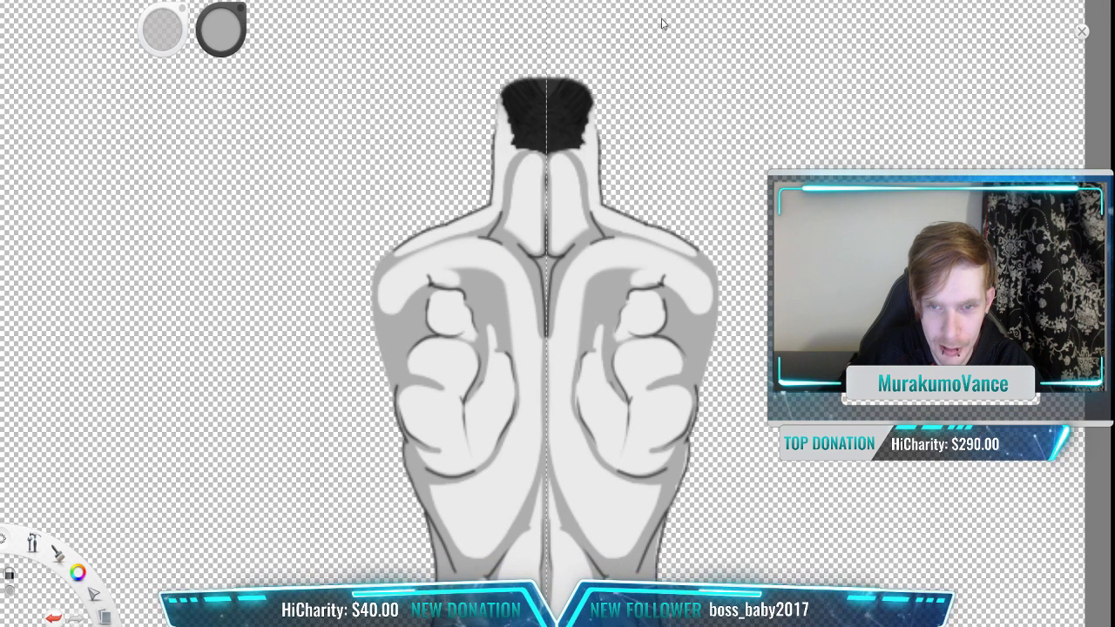
scroll(485, 216, "up", 1)
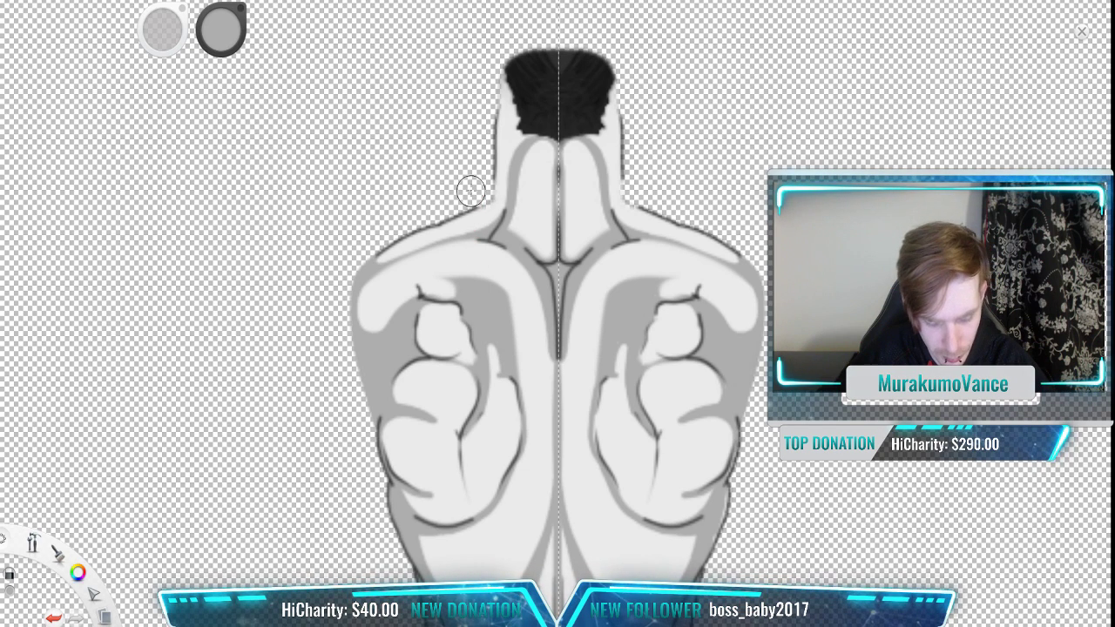
key("ctrl+z")
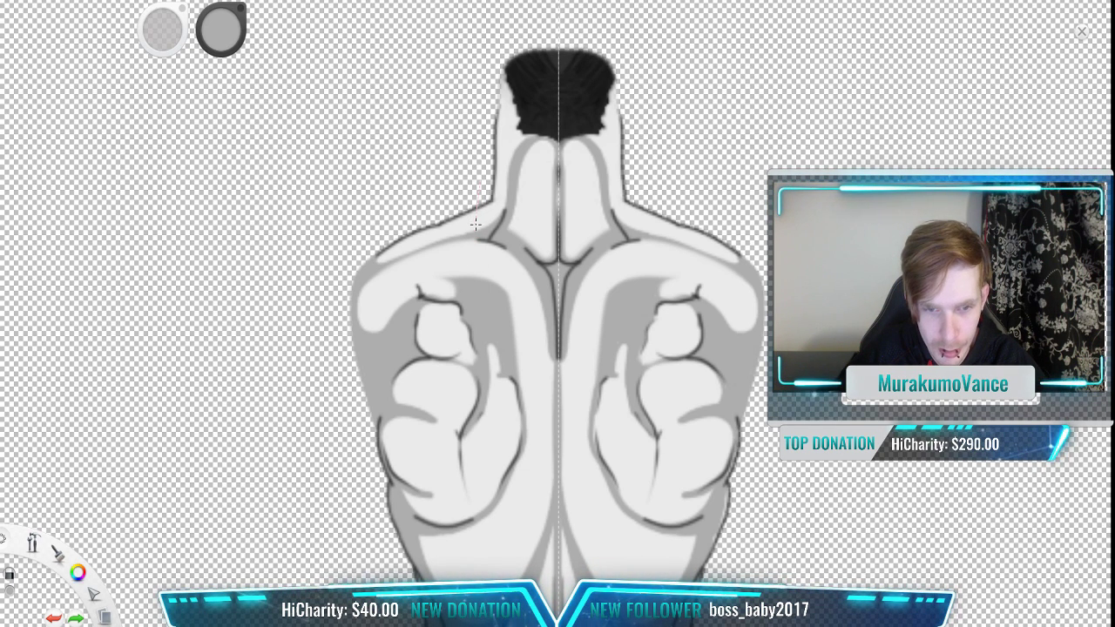
left_click_drag(462, 260, 482, 193)
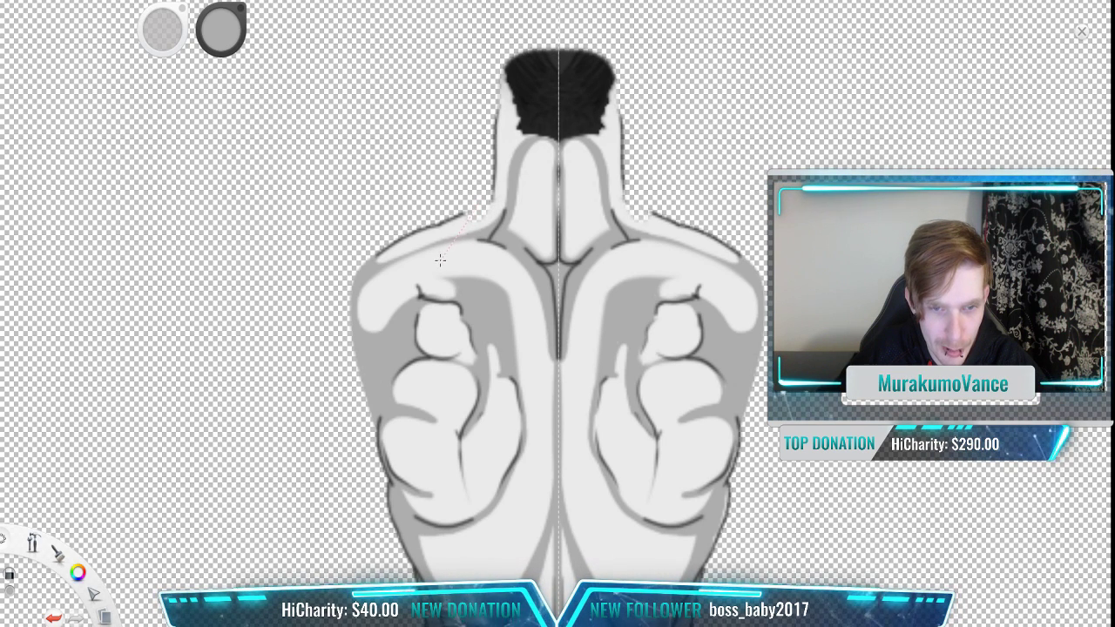
mouse_move(426, 263)
left_mouse_down()
mouse_move(414, 270)
mouse_move(388, 241)
mouse_move(461, 219)
mouse_move(475, 202)
left_mouse_up()
mouse_move(332, 274)
left_mouse_down()
mouse_move(523, 264)
mouse_move(440, 247)
mouse_move(480, 247)
left_mouse_up()
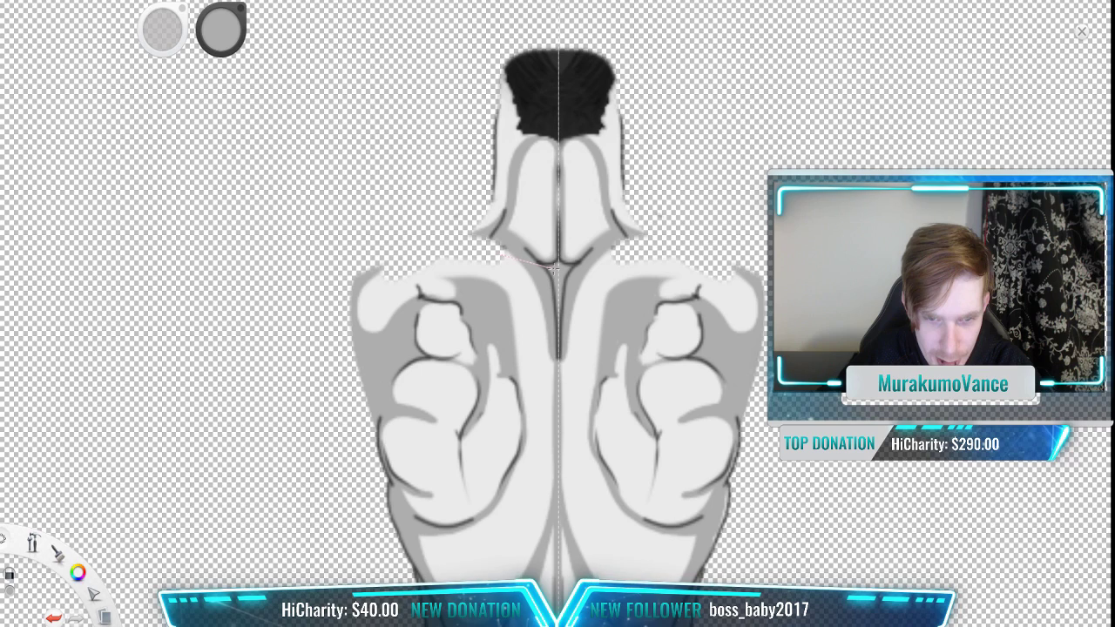
Step: Erase across the base of the neck and upper back to separate the neck piece from the torso
left_click_drag(554, 272, 697, 277)
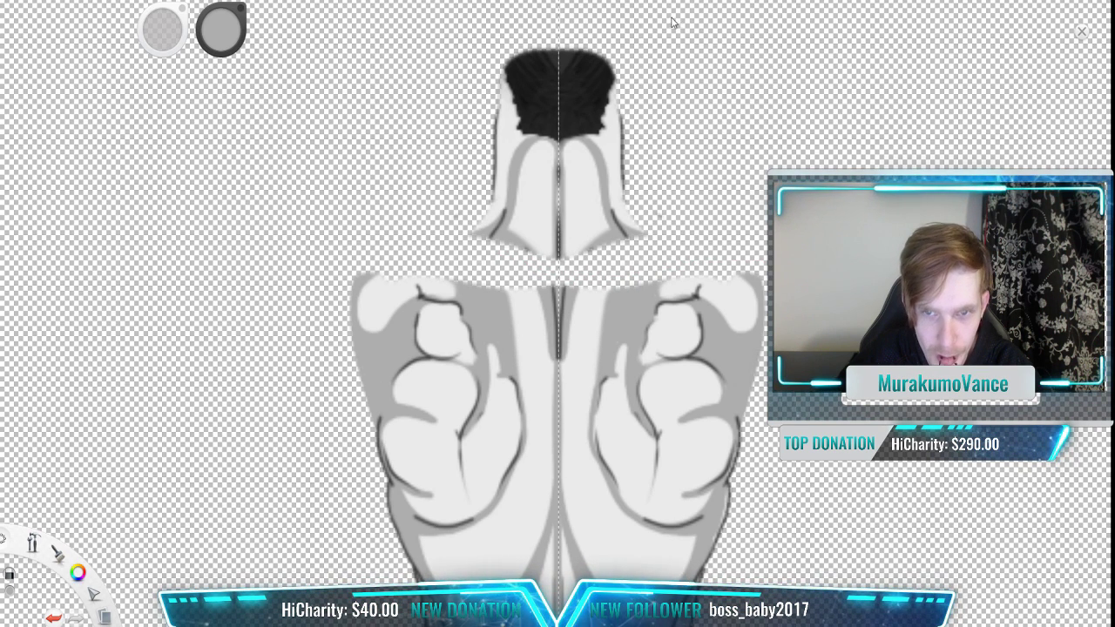
left_click_drag(318, 284, 680, 283)
mouse_move(336, 317)
left_mouse_down()
mouse_move(703, 312)
mouse_move(371, 293)
mouse_move(540, 332)
mouse_move(747, 342)
left_mouse_up()
key("space")
left_click_drag(629, 343, 677, 456)
left_click_drag(574, 369, 490, 258)
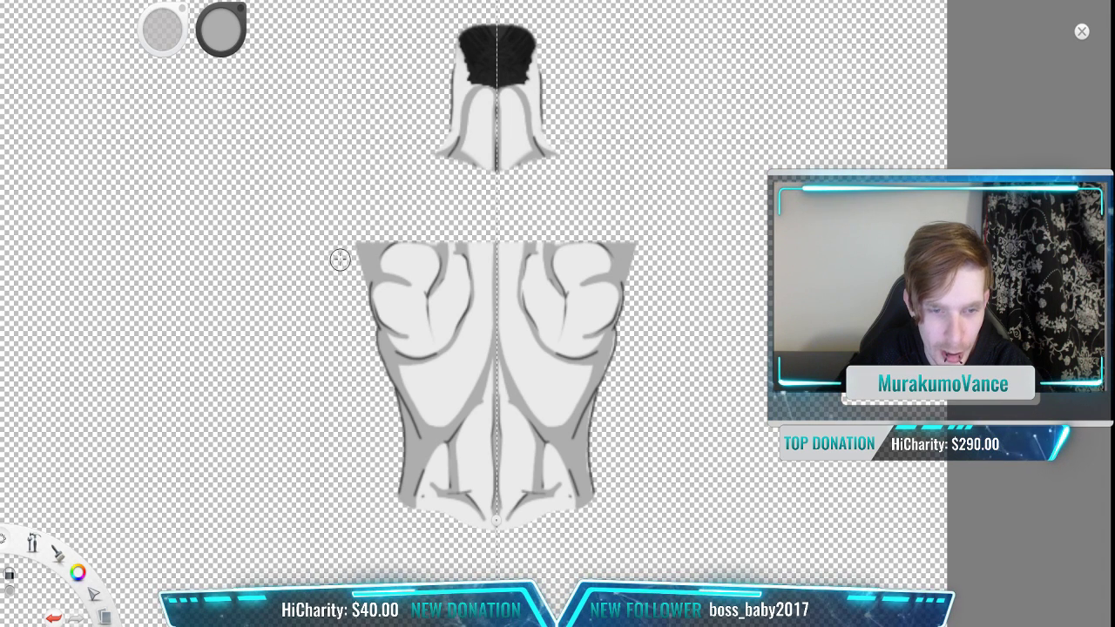
mouse_move(340, 259)
left_mouse_down()
mouse_move(689, 254)
mouse_move(339, 214)
left_mouse_up()
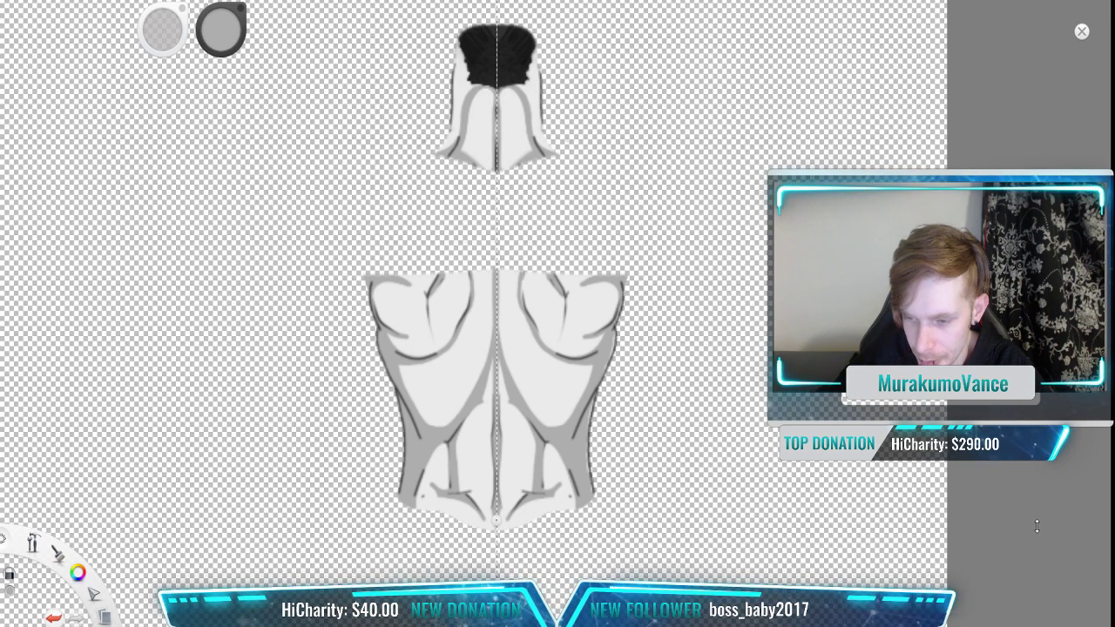
Step: Show the tan background and erase the rest of the back torso below the neck piece down to the waist
left_click(993, 503)
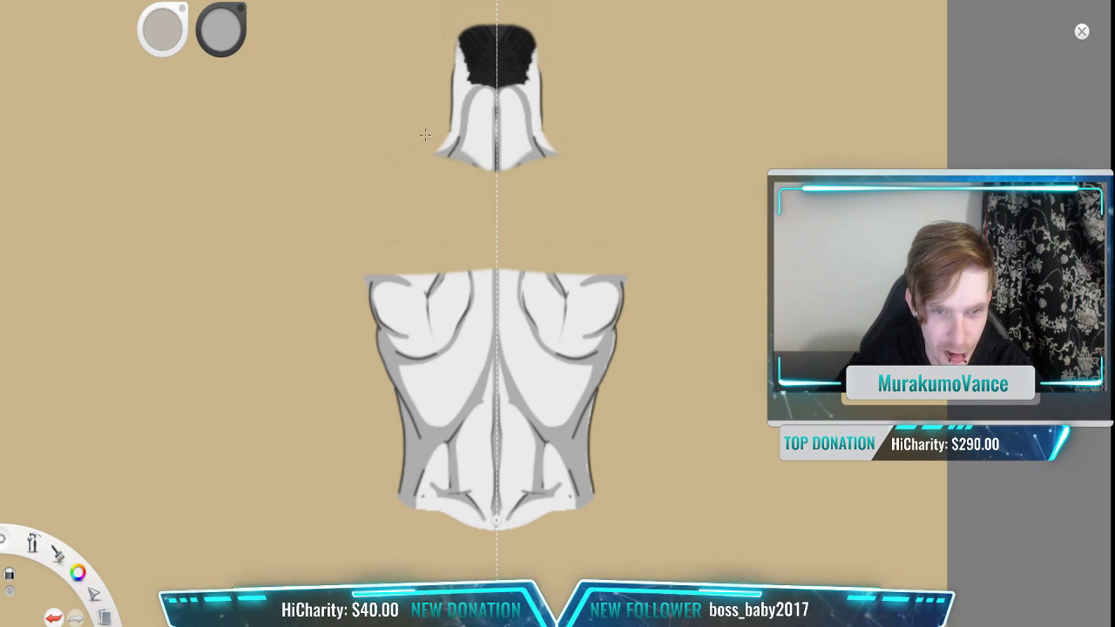
mouse_move(361, 281)
left_mouse_down()
mouse_move(704, 281)
mouse_move(391, 248)
left_mouse_up()
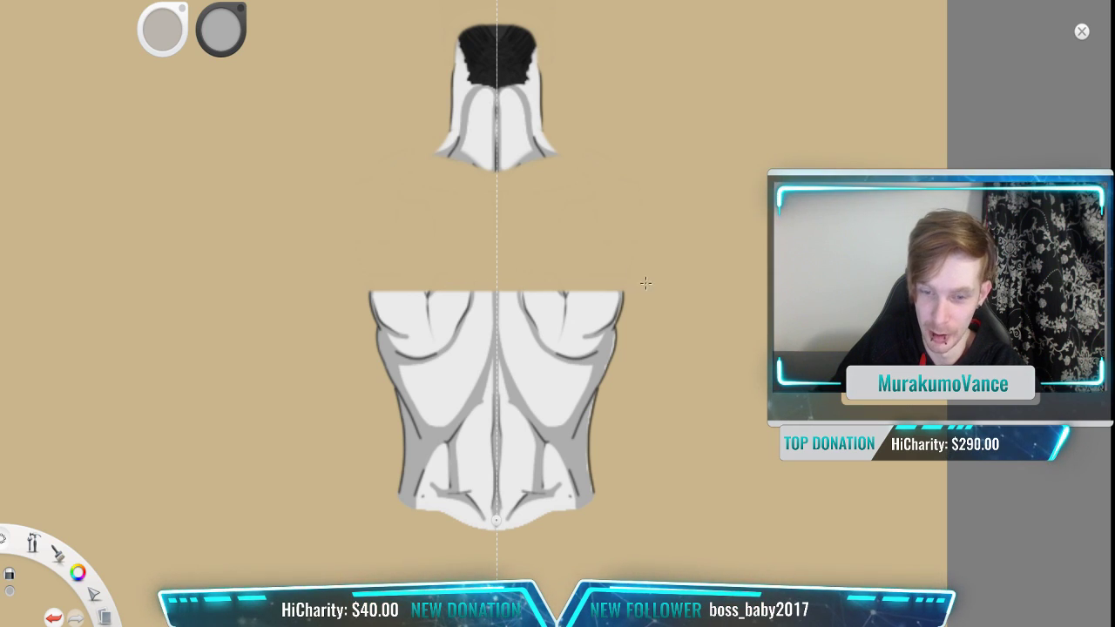
mouse_move(645, 283)
left_mouse_down()
mouse_move(413, 319)
mouse_move(629, 272)
mouse_move(474, 299)
mouse_move(352, 298)
mouse_move(413, 309)
left_mouse_up()
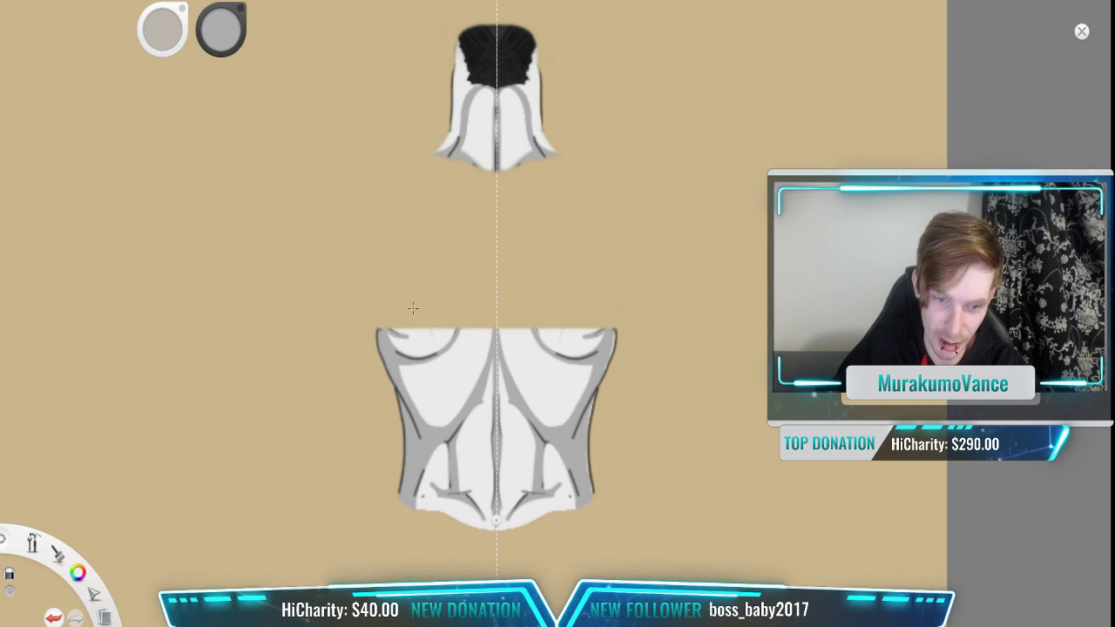
mouse_move(380, 345)
left_mouse_down()
mouse_move(602, 352)
mouse_move(289, 352)
mouse_move(449, 331)
mouse_move(382, 331)
mouse_move(517, 338)
mouse_move(354, 341)
mouse_move(383, 360)
mouse_move(596, 375)
mouse_move(296, 428)
mouse_move(512, 387)
mouse_move(493, 373)
mouse_move(300, 407)
mouse_move(557, 407)
mouse_move(326, 407)
mouse_move(472, 393)
mouse_move(561, 405)
mouse_move(376, 427)
mouse_move(605, 403)
left_mouse_up()
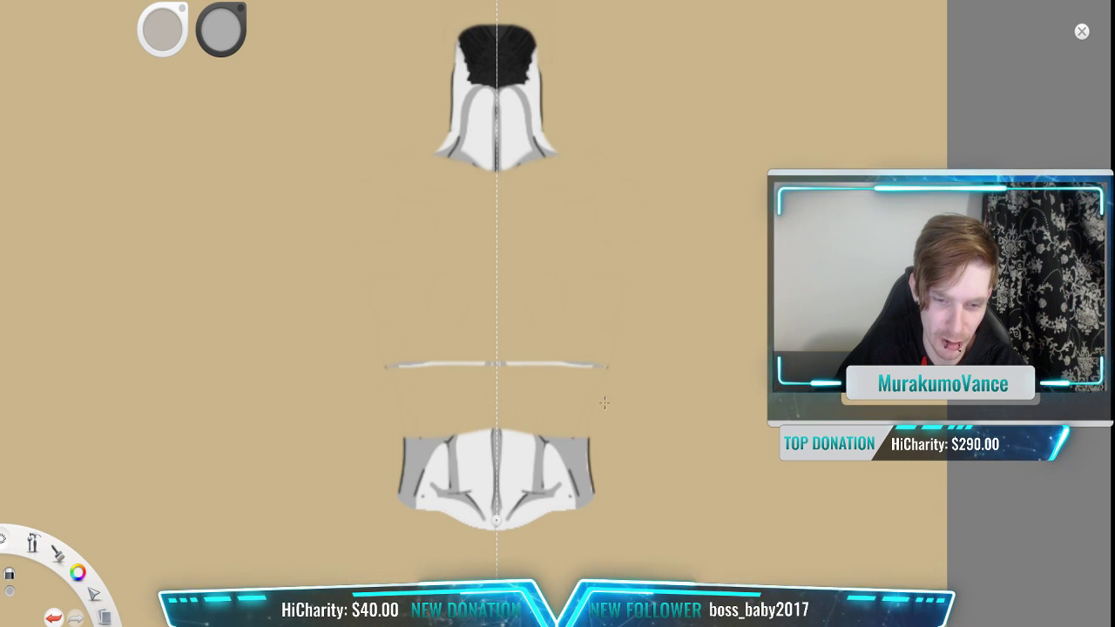
left_click_drag(487, 399, 475, 363)
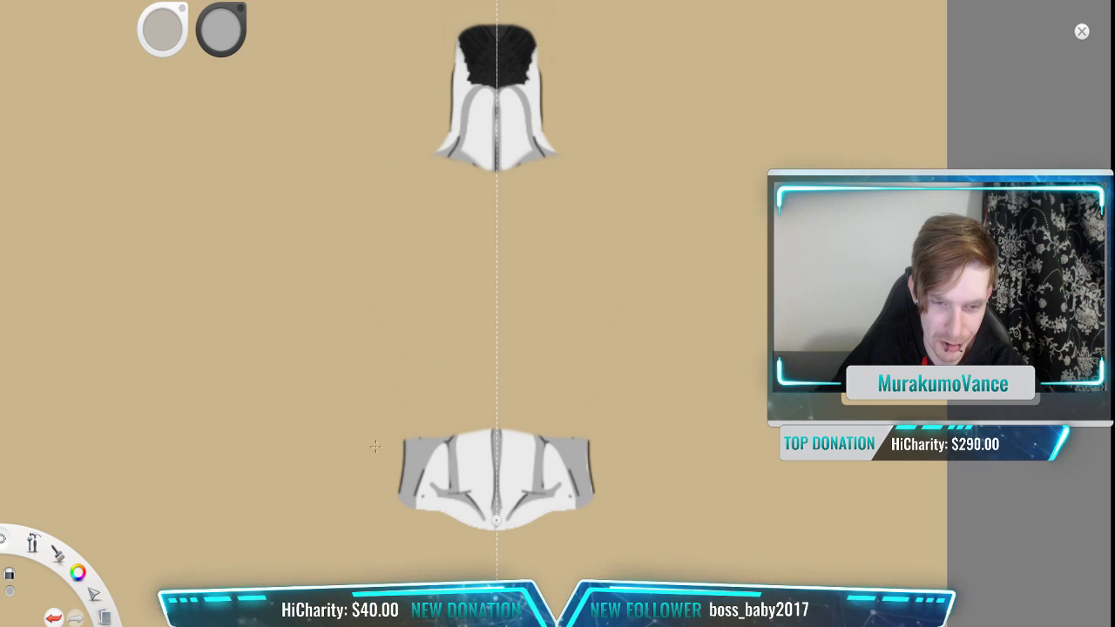
mouse_move(375, 446)
left_mouse_down()
mouse_move(544, 464)
mouse_move(322, 464)
mouse_move(495, 449)
mouse_move(385, 433)
mouse_move(516, 418)
mouse_move(428, 440)
mouse_move(530, 440)
mouse_move(381, 449)
mouse_move(445, 473)
mouse_move(606, 472)
mouse_move(318, 500)
mouse_move(603, 498)
left_mouse_up()
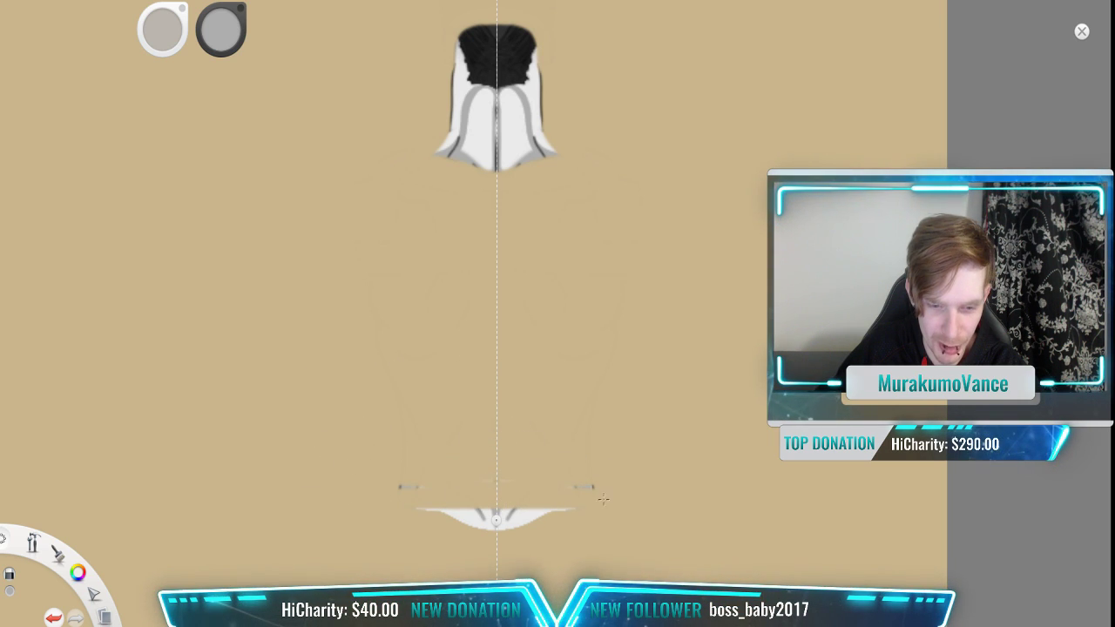
left_click_drag(540, 479, 536, 526)
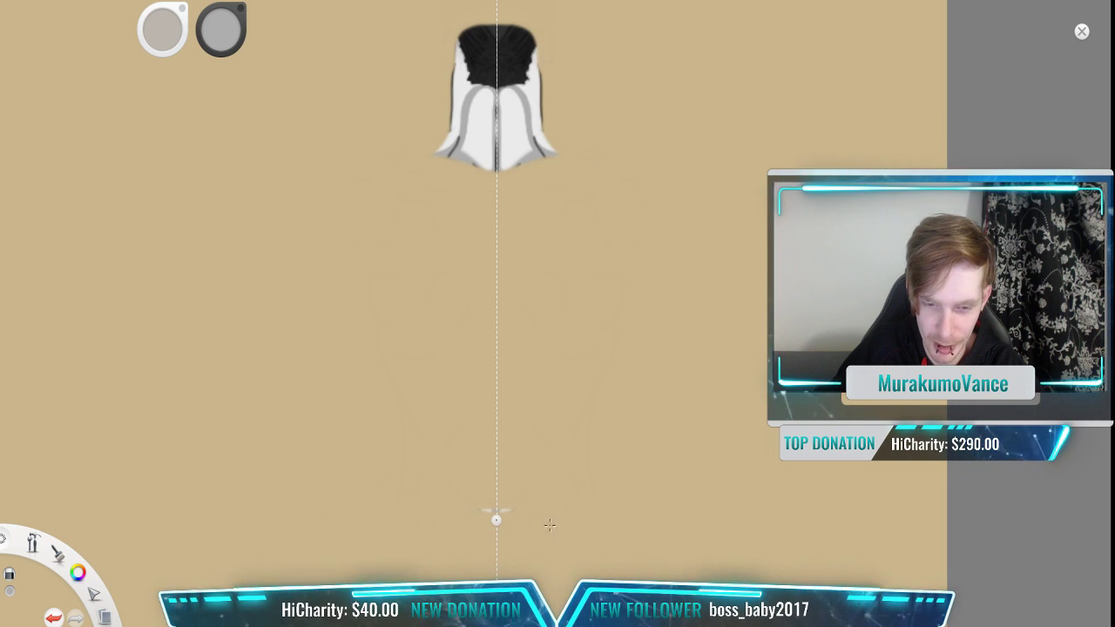
Step: Select the front and side torso figures together with a rectangular selection and delete them
key("space")
left_click_drag(433, 267, 530, 406)
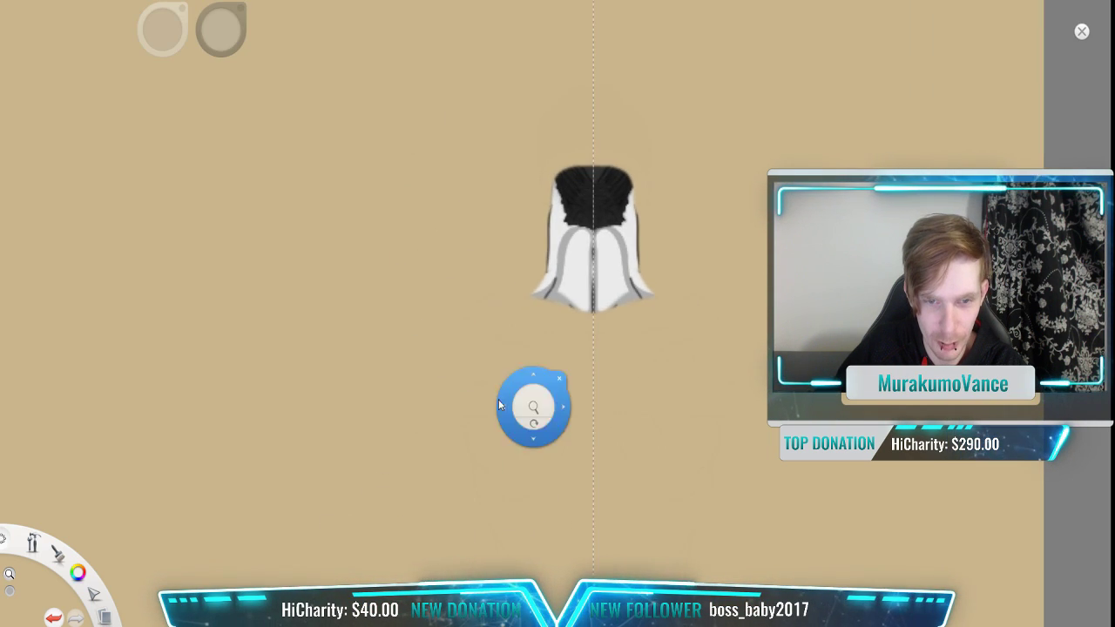
scroll(676, 409, "up", 2)
scroll(676, 410, "down", 3)
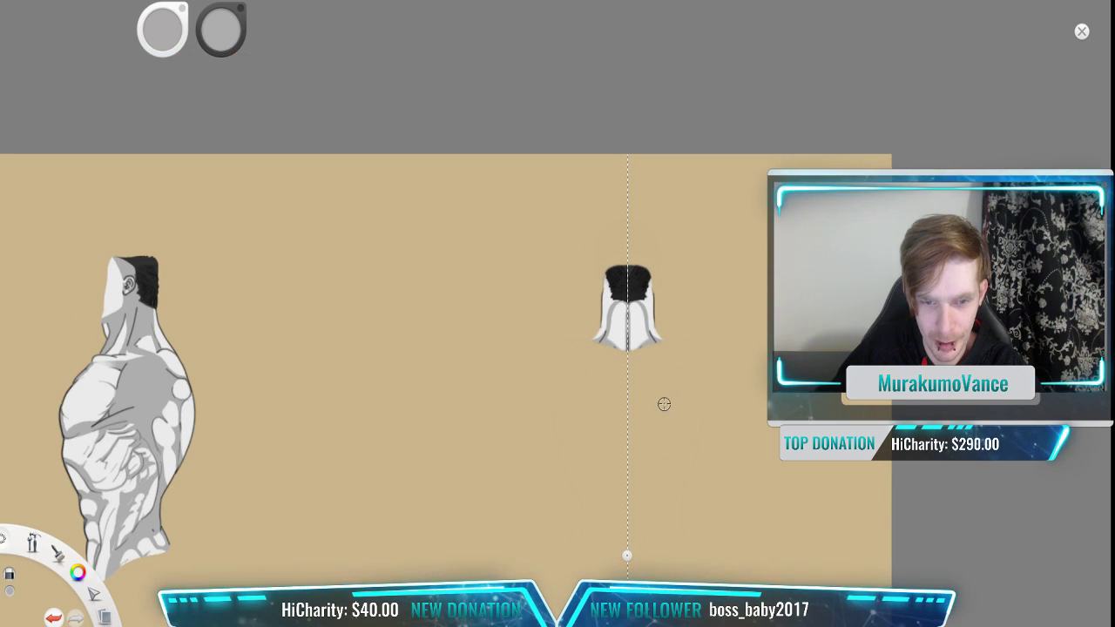
key("space")
left_click_drag(323, 374, 578, 281)
scroll(577, 281, "down", 1)
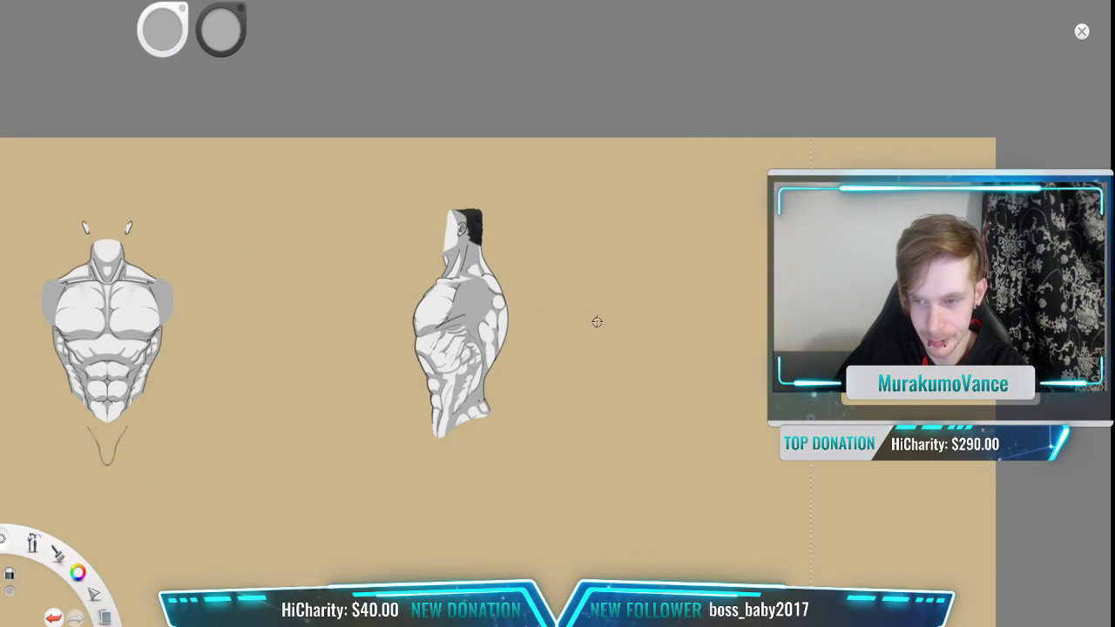
scroll(690, 326, "down", 1)
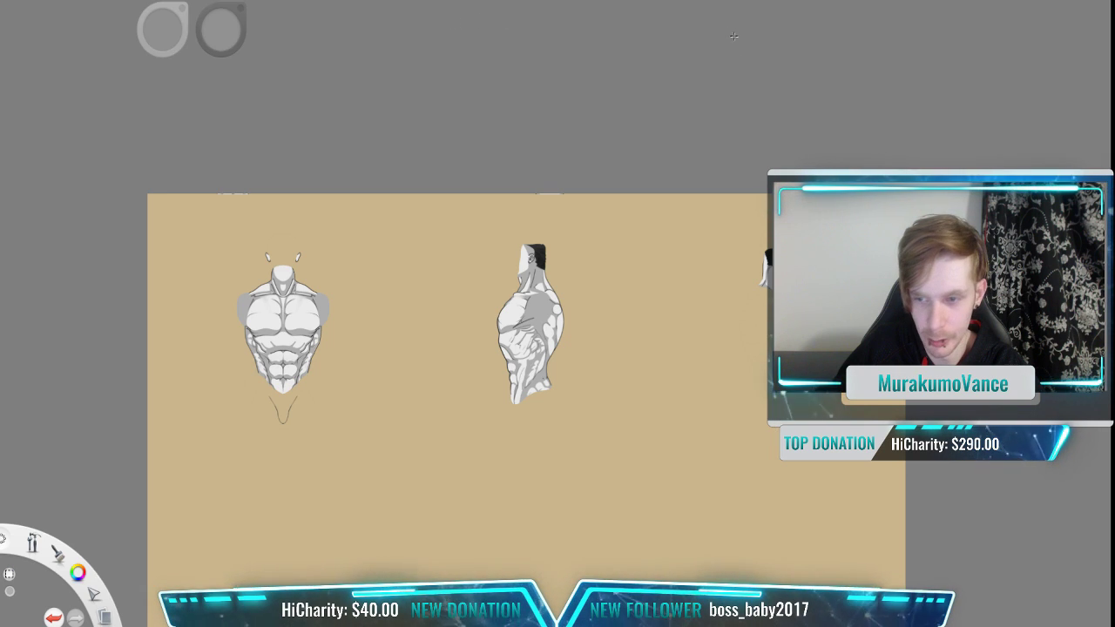
left_click_drag(614, 196, 145, 499)
key("v")
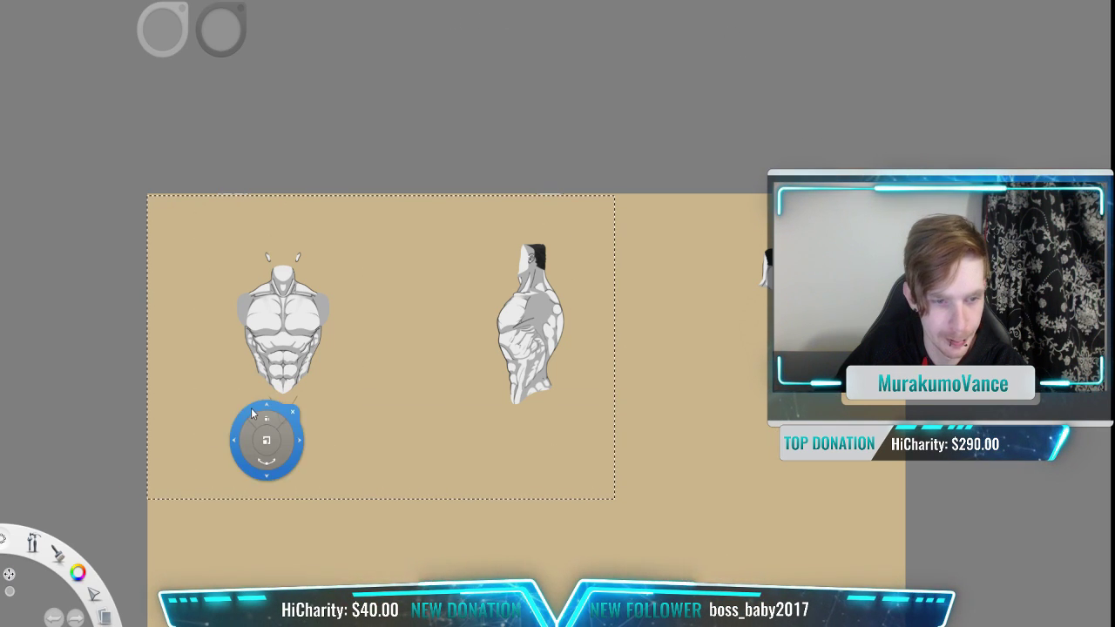
key("Delete")
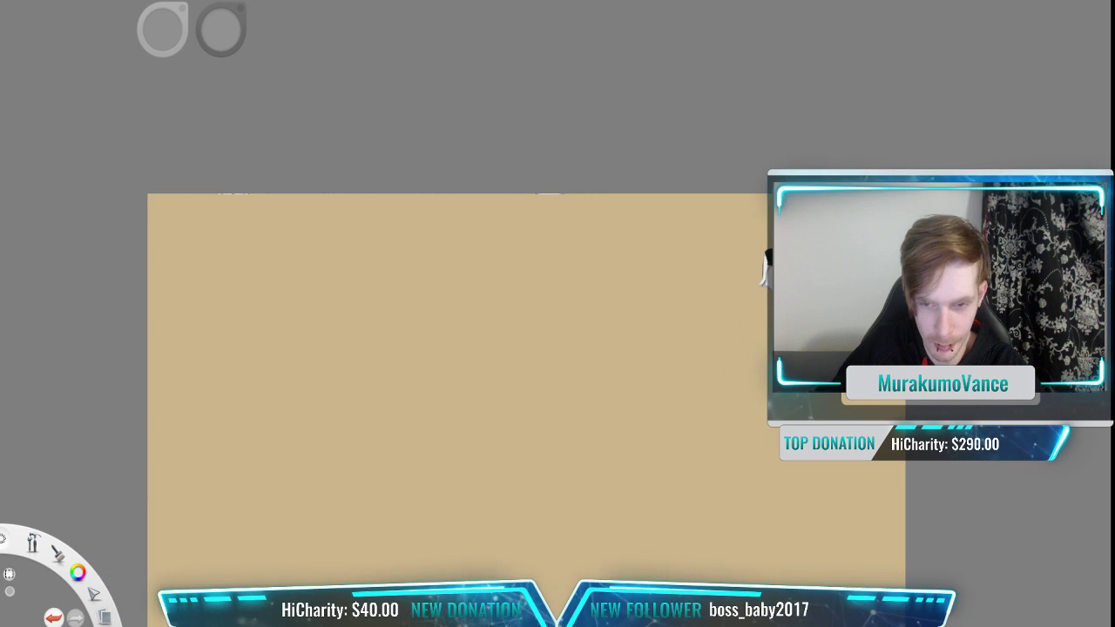
Step: Select the remaining neck-and-nape piece, move it to the middle of the canvas and enlarge it
left_click_drag(871, 210, 668, 329)
key("v")
left_click_drag(797, 286, 548, 295)
scroll(666, 361, "down", 3)
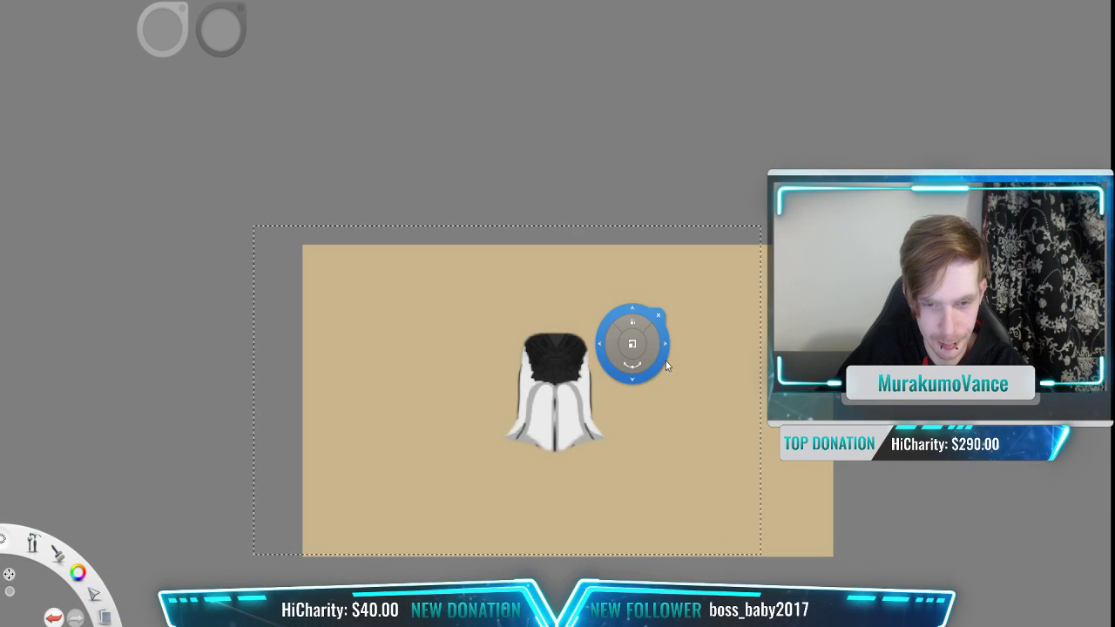
key("space")
left_click_drag(633, 316, 589, 292)
left_click_drag(631, 347, 669, 349)
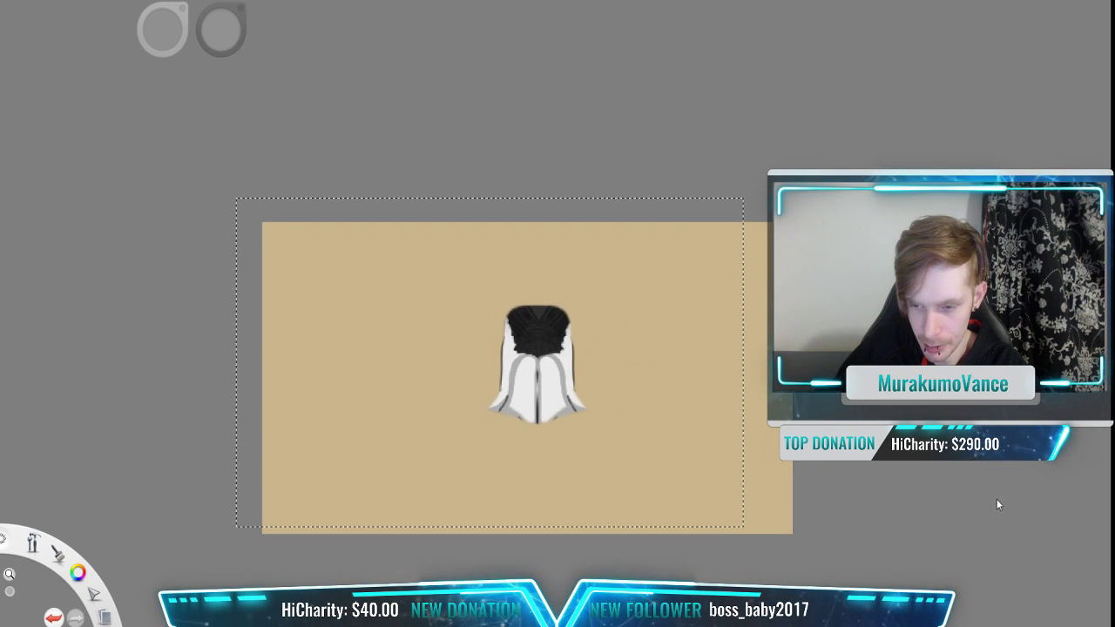
Step: Delete the enlarged neck-and-nape piece, clearing the canvas to the tan background
left_click_drag(711, 462, 98, 46)
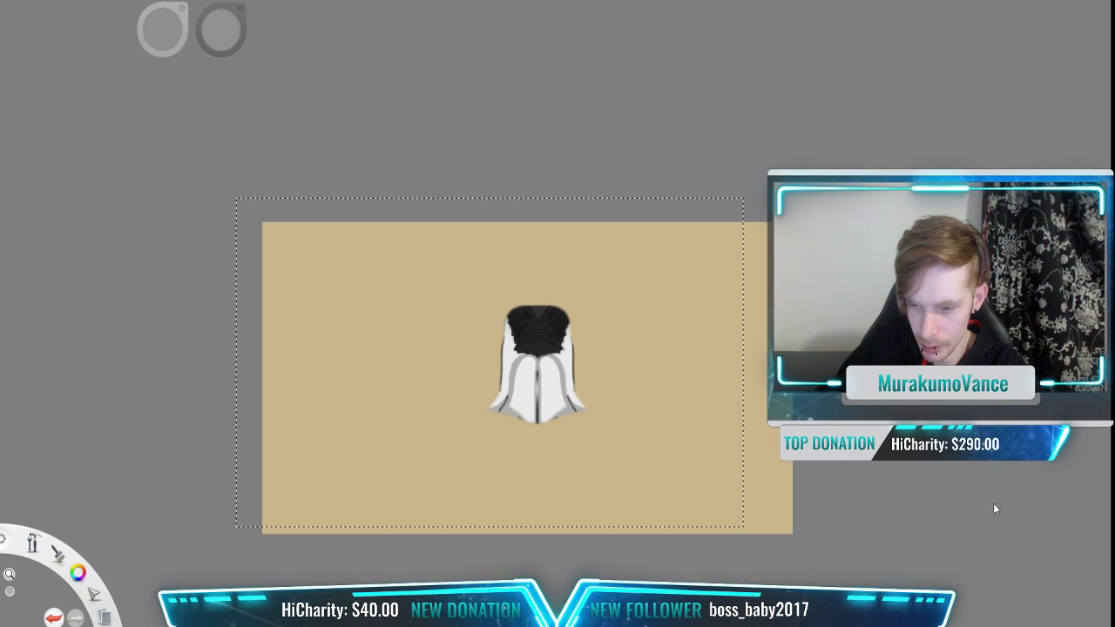
key("Delete")
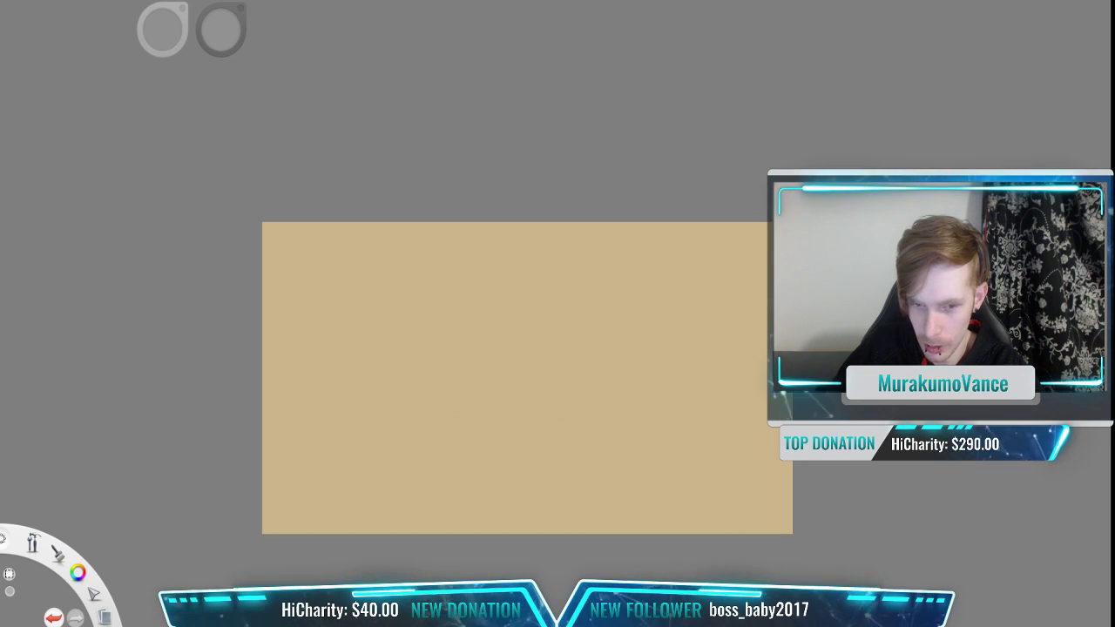
Step: Hide the tan background, show the black-and-white garment piece and start a transform on it, keeping the control clear of the artwork
key("Delete")
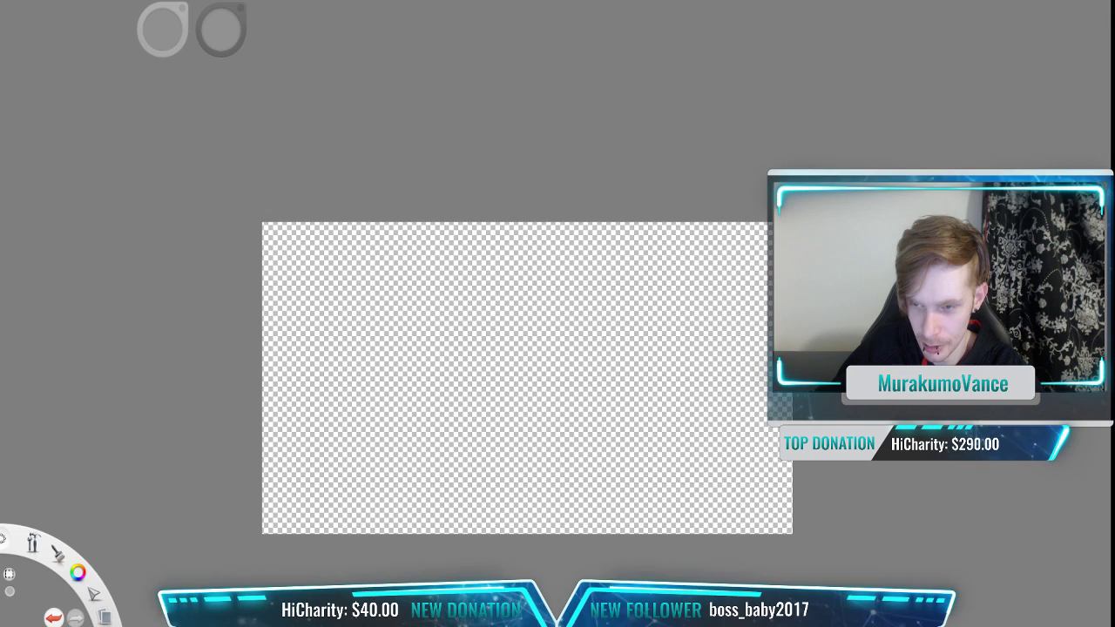
key("ctrl+v")
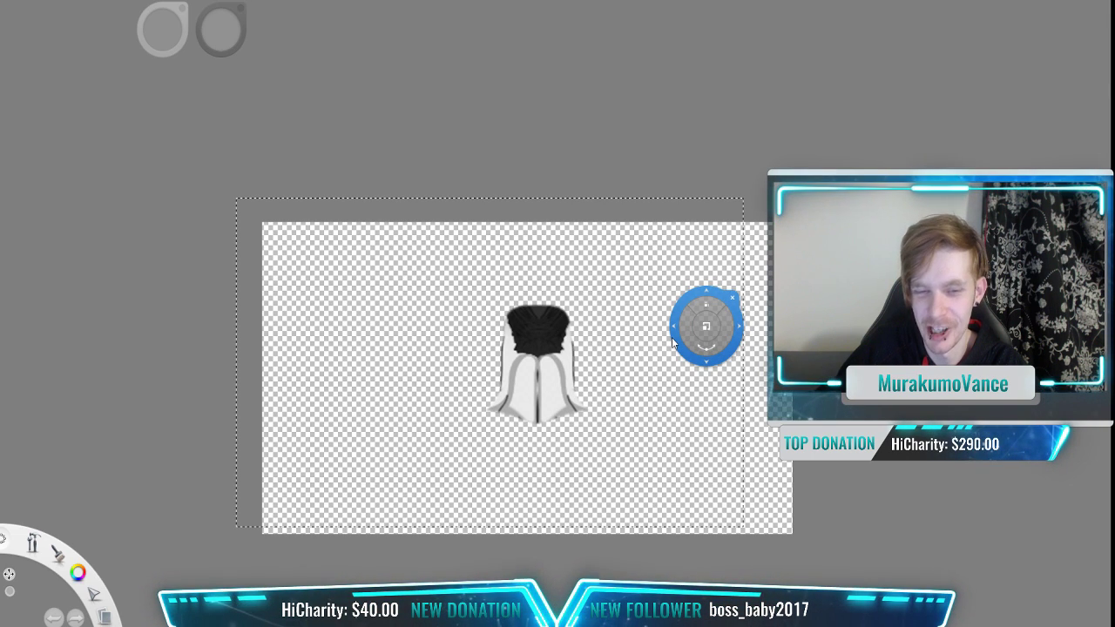
left_click_drag(673, 341, 993, 521)
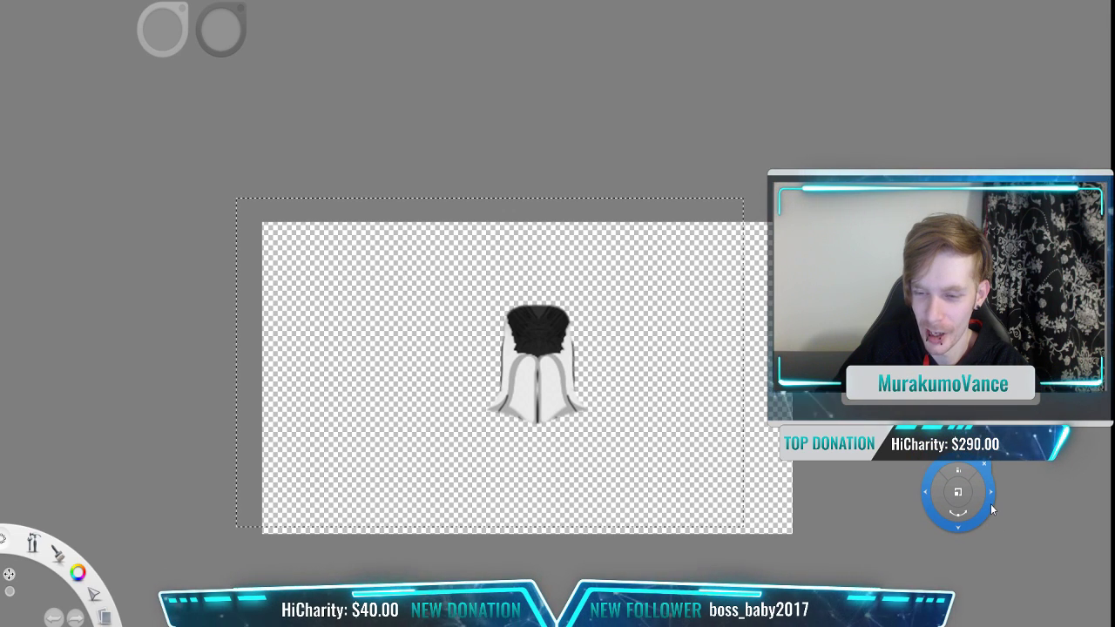
left_click(991, 504)
left_click(991, 504)
left_click(991, 504)
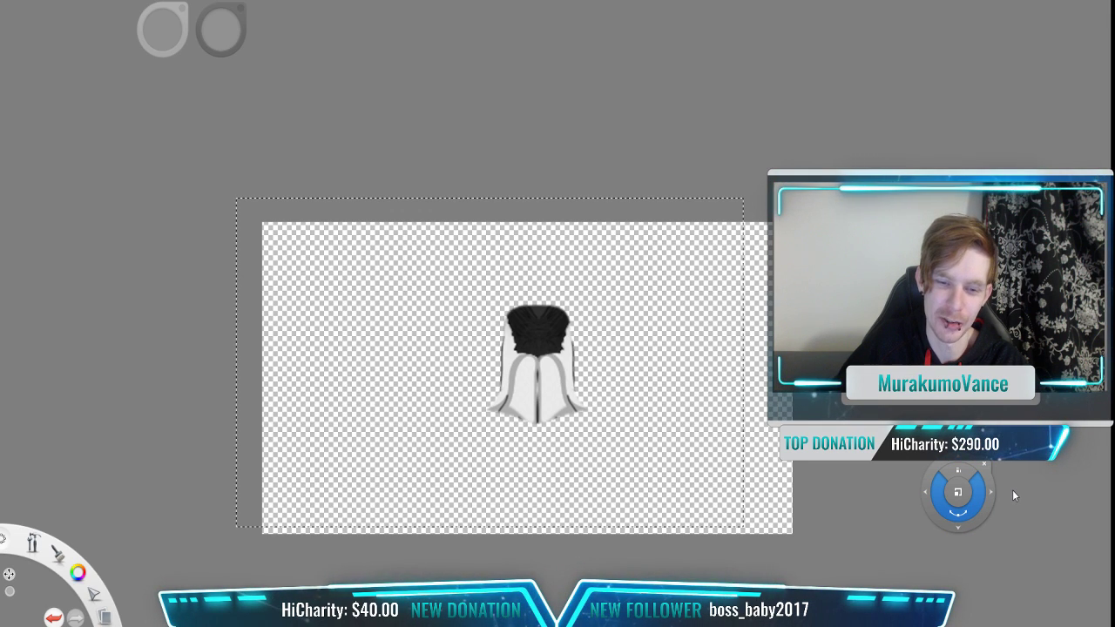
Step: Compare the garment piece against the tan and transparent backgrounds, and leave the transform without altering it
key("ctrl+z")
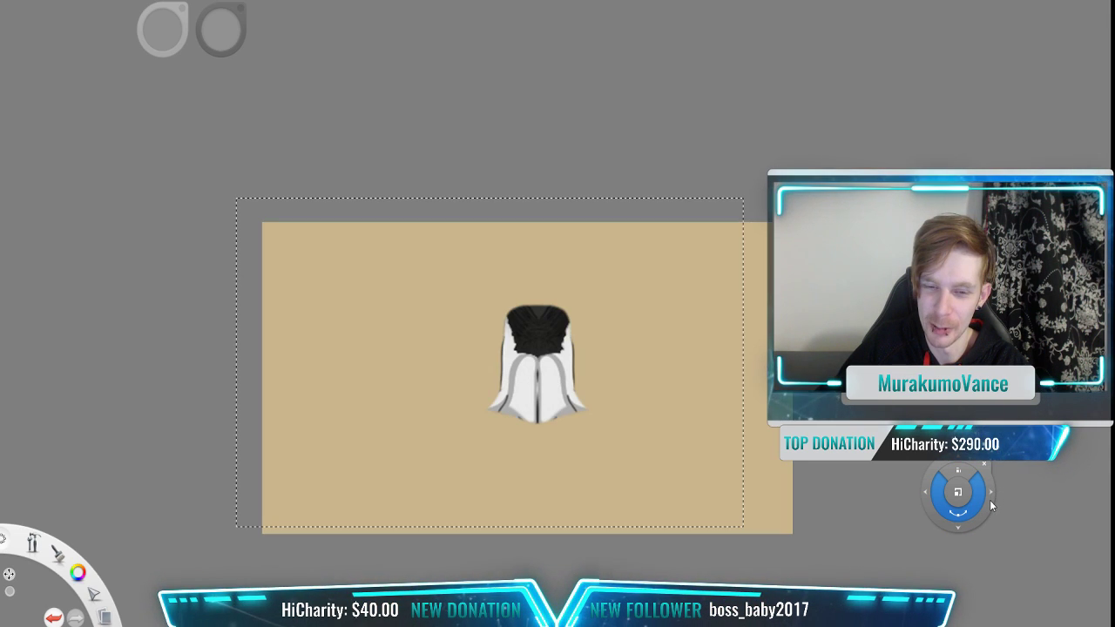
key("ctrl+y")
key("Escape")
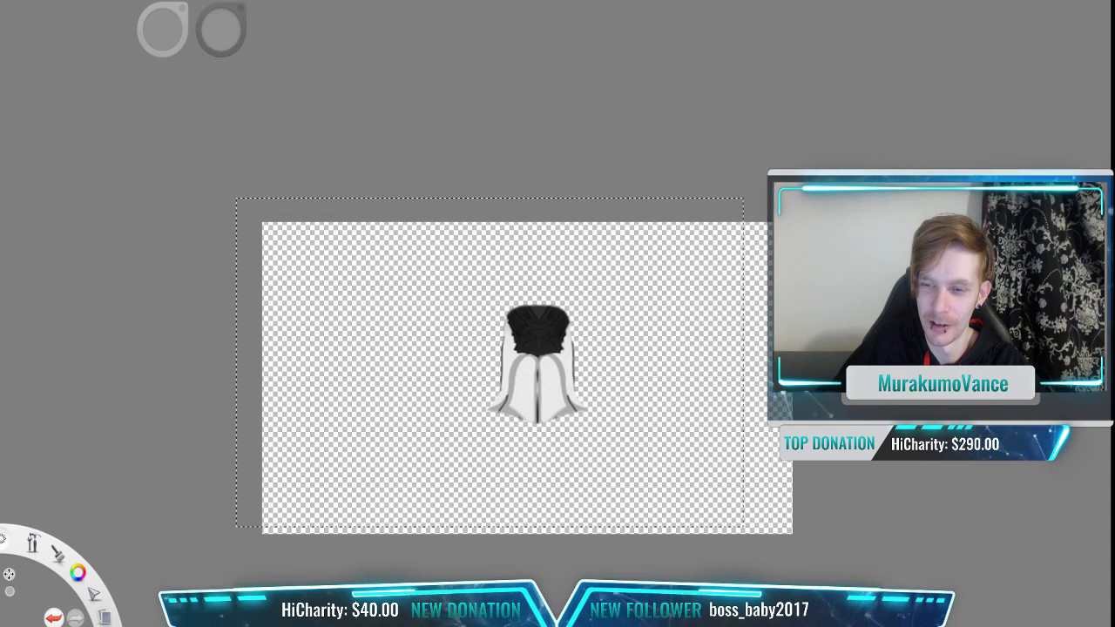
key("ctrl+x")
key("ctrl+v")
left_click_drag(501, 286, 6, 3)
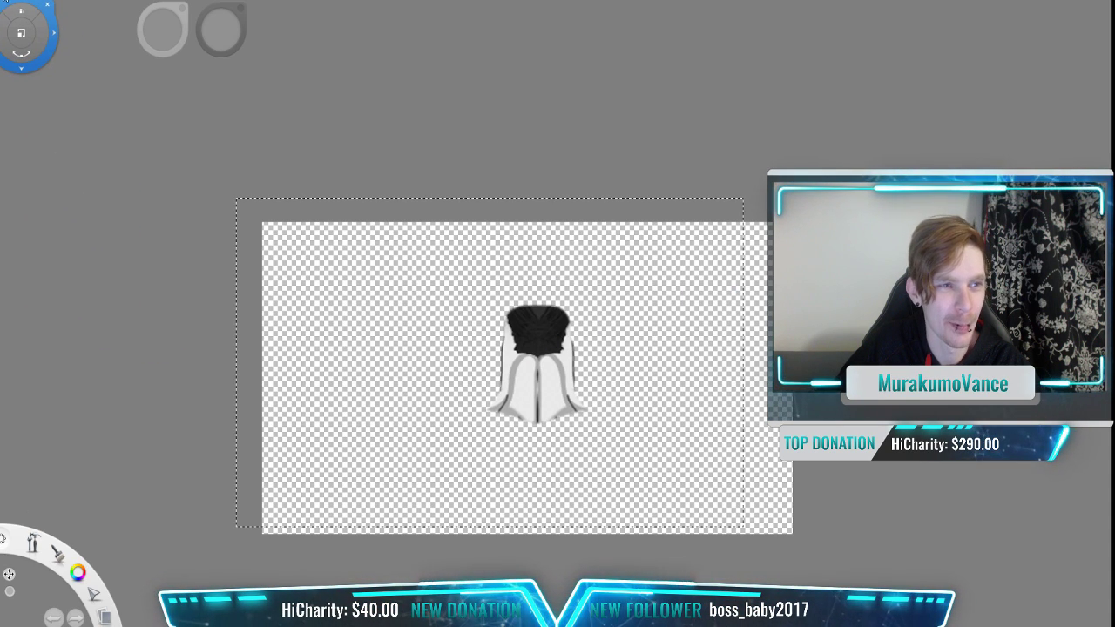
key("Escape")
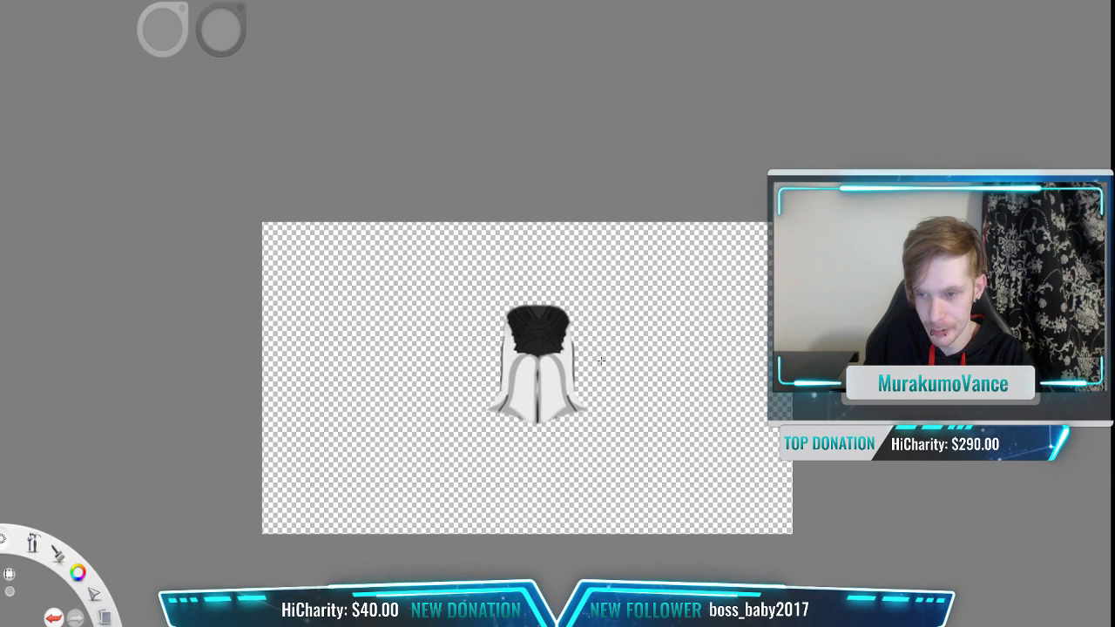
Step: Show the three torso figures, select the side and back views together with a rectangular selection and delete them
scroll(733, 412, "up", 2)
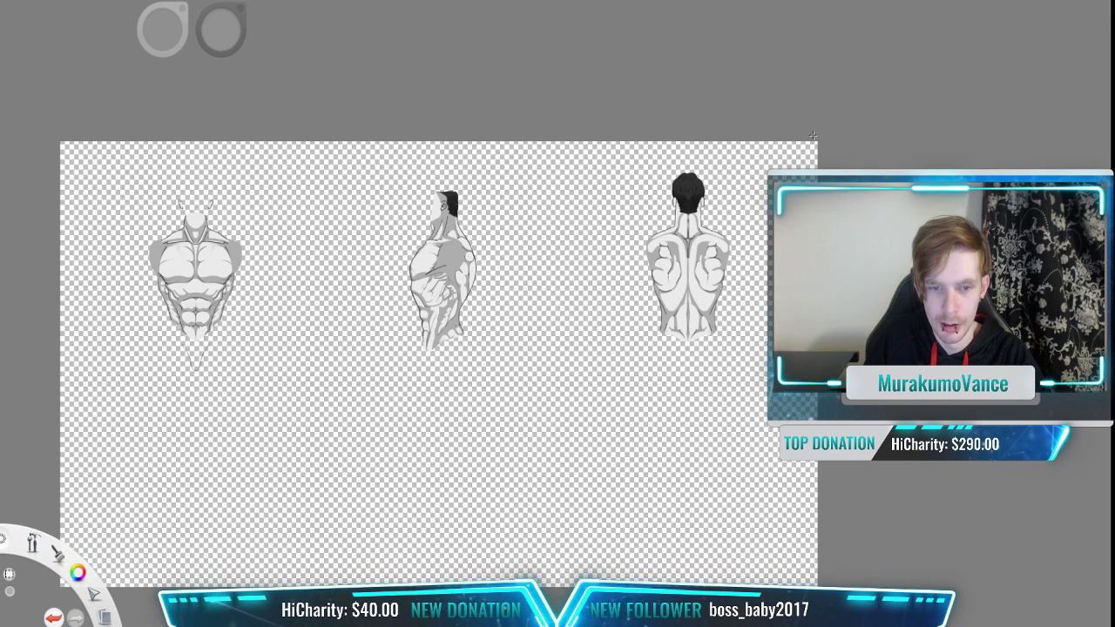
left_click_drag(628, 233, 321, 406)
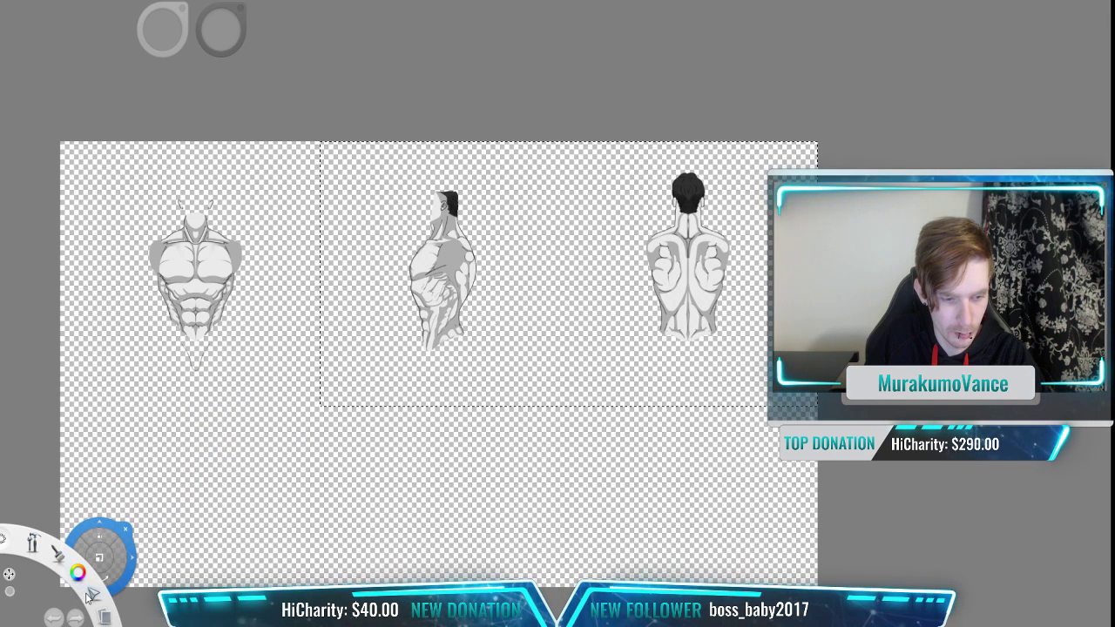
key("Delete")
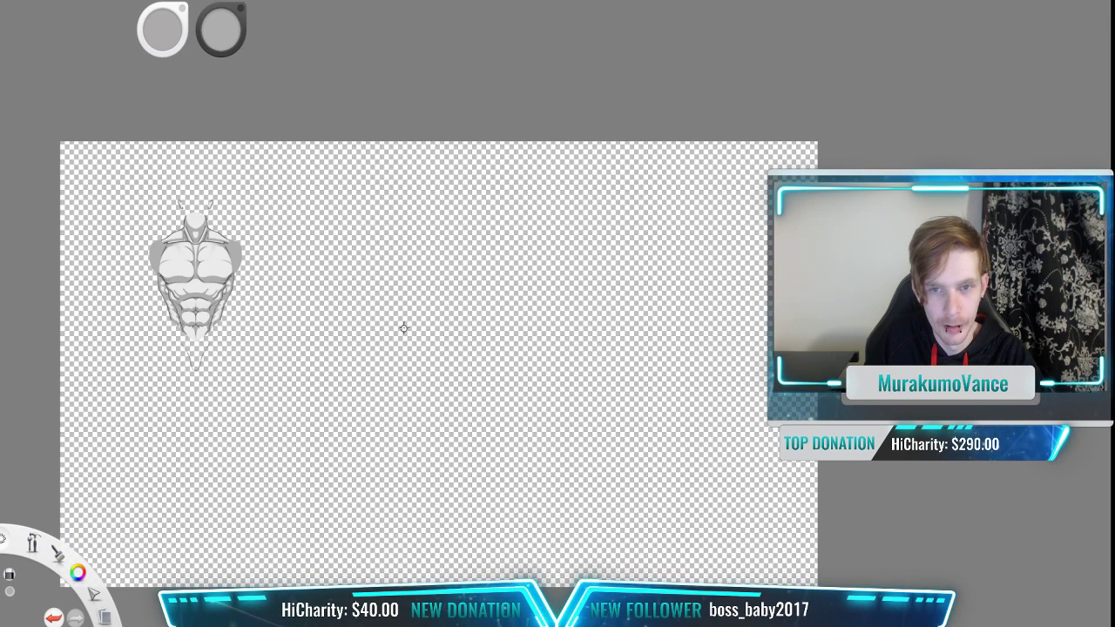
Step: Erase the two stray ear outlines above the neck of the front torso
key("space")
left_click_drag(222, 221, 675, 190)
scroll(675, 191, "up", 5)
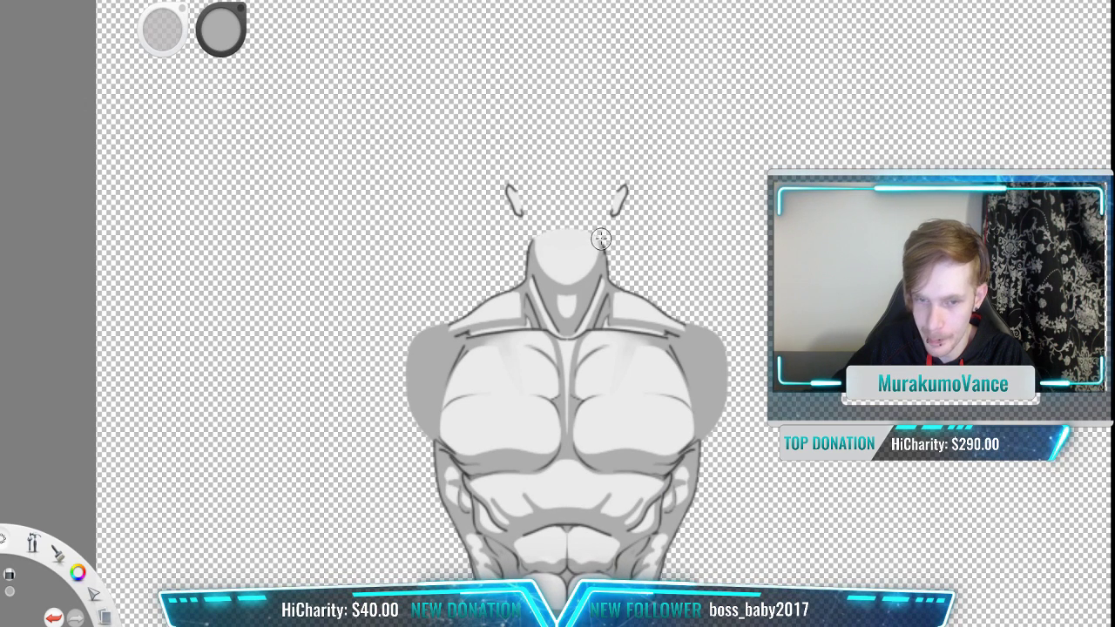
key("ctrl+z")
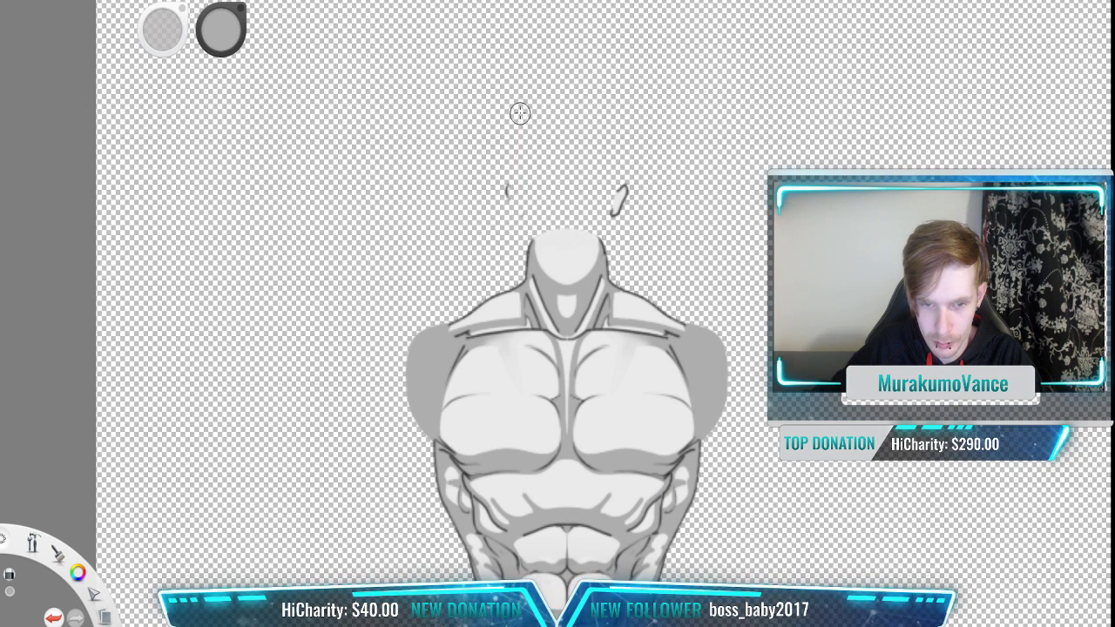
key("ctrl+z")
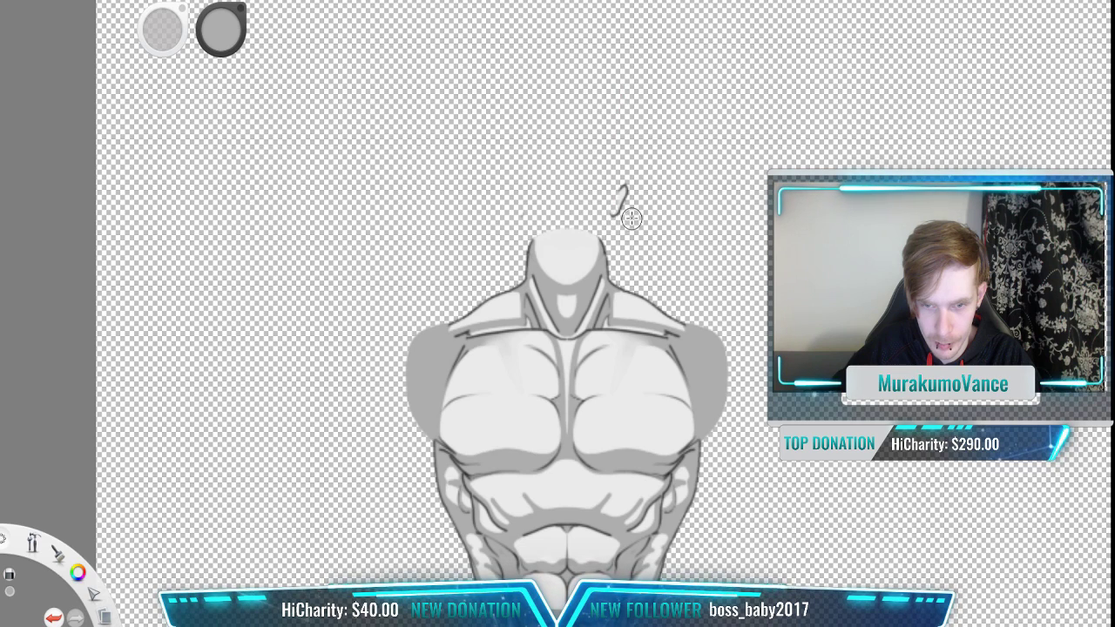
scroll(632, 177, "up", 3)
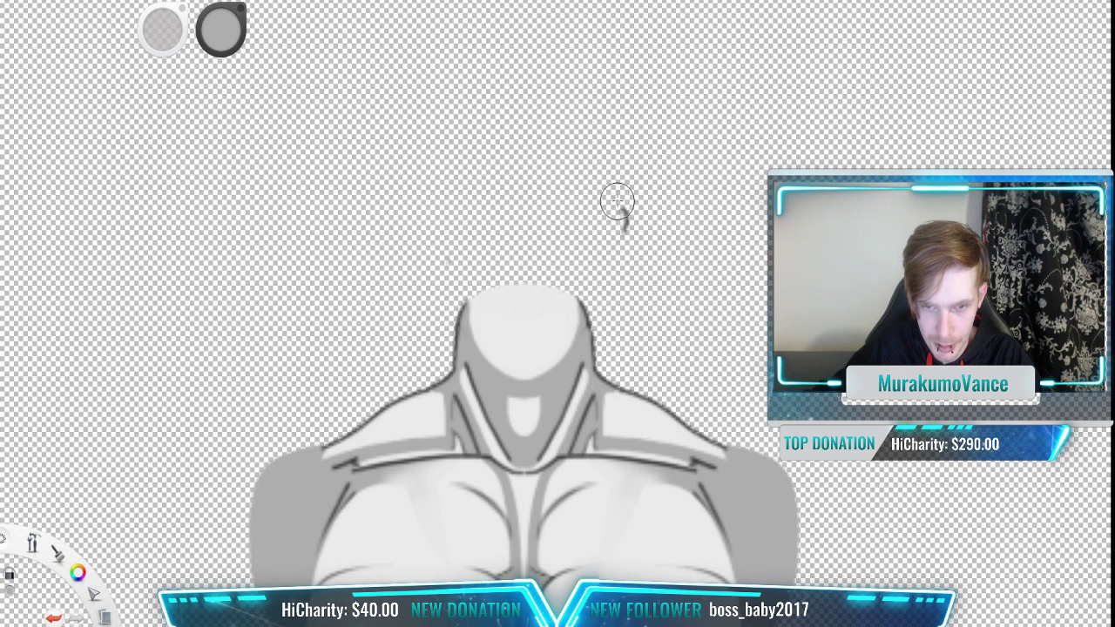
key("ctrl+z")
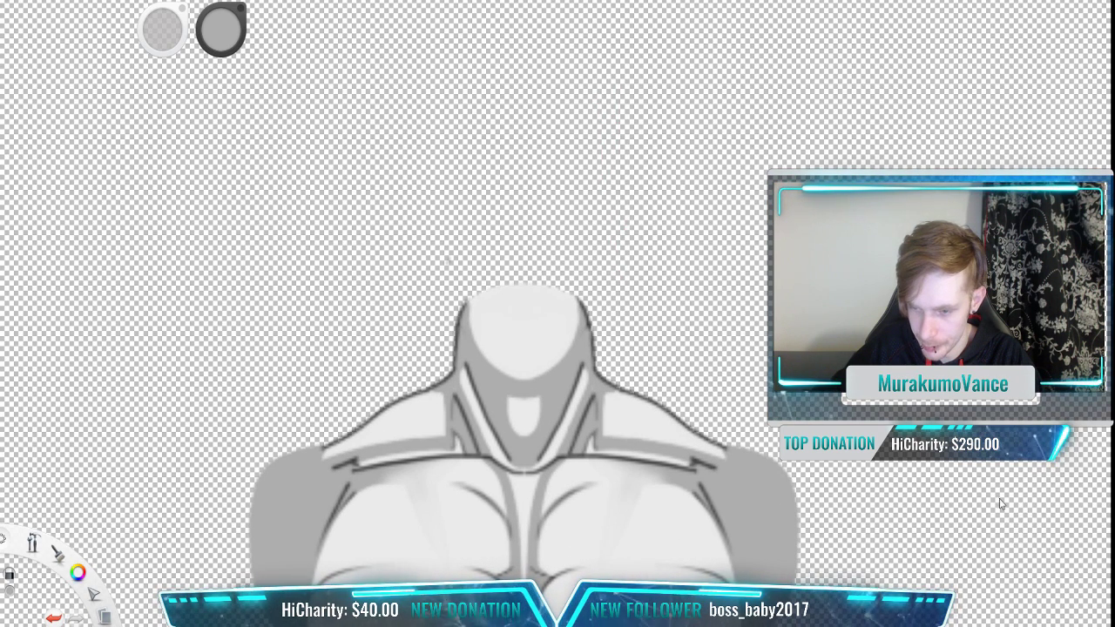
Step: Show the tan background behind the front torso, leaving the winged character sketch hidden
left_click(1001, 412)
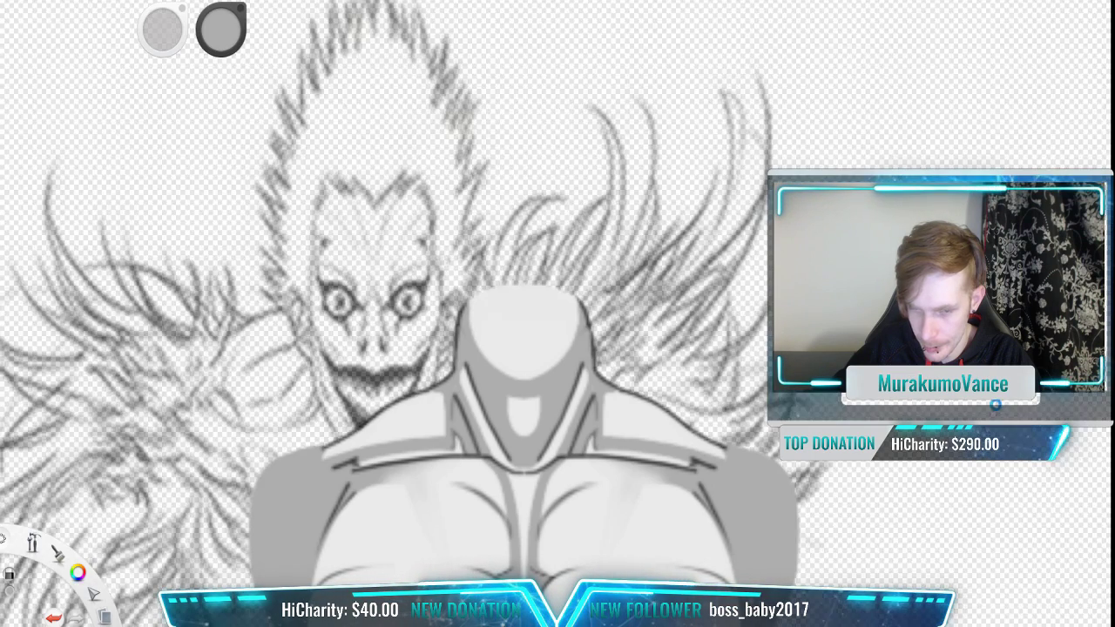
left_click(1000, 412)
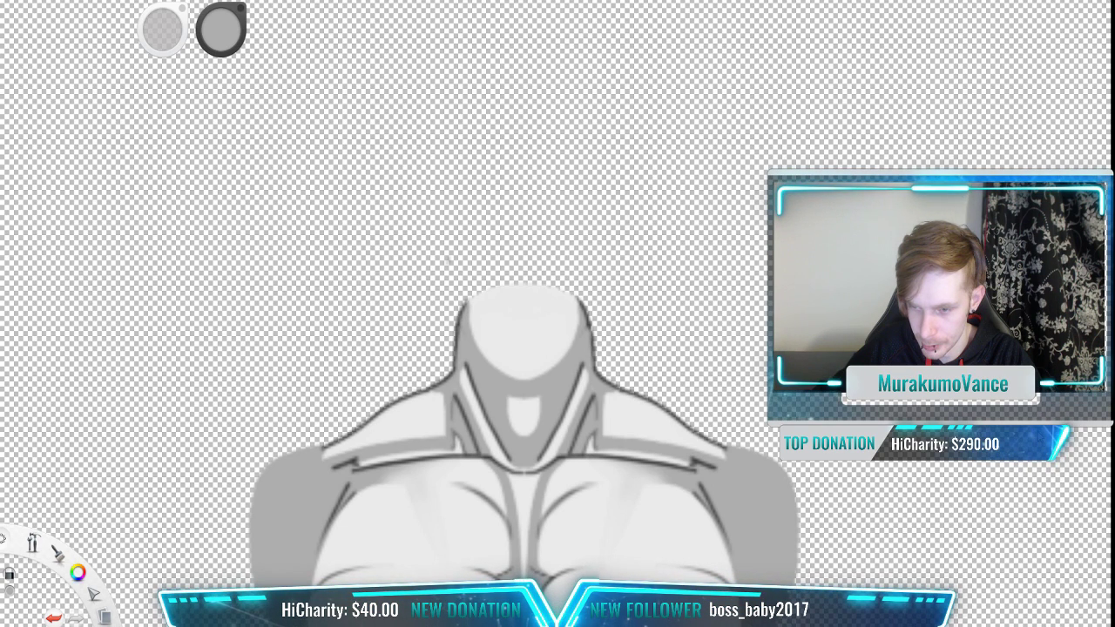
left_click(990, 503)
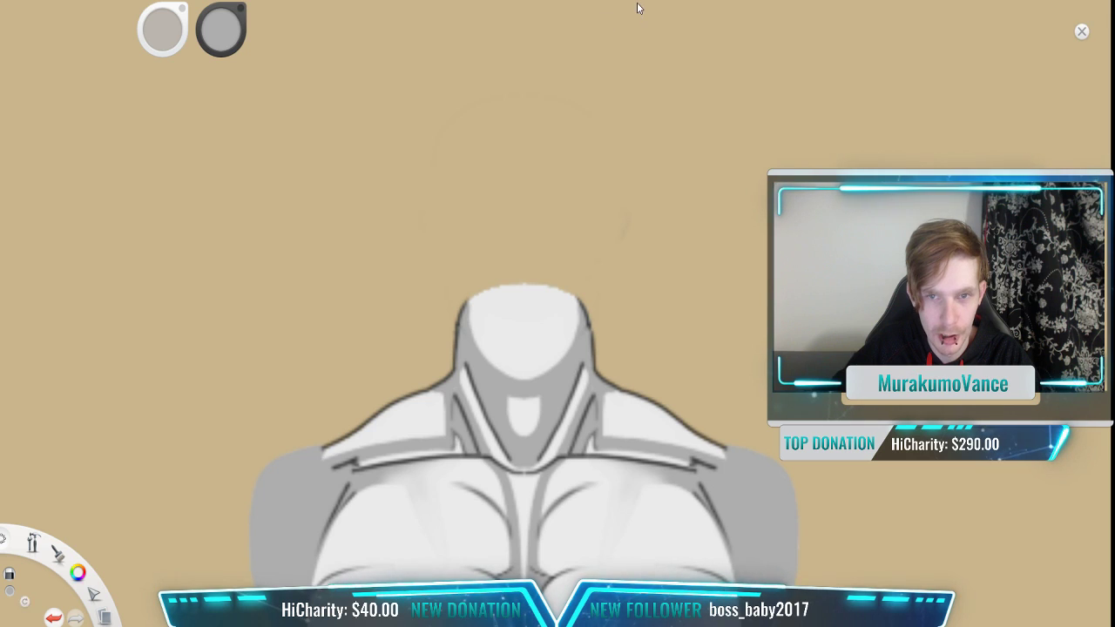
Step: Place the vertical symmetry line exactly on the centre line of the front torso
scroll(769, 250, "down", 4)
left_click_drag(800, 256, 302, 171)
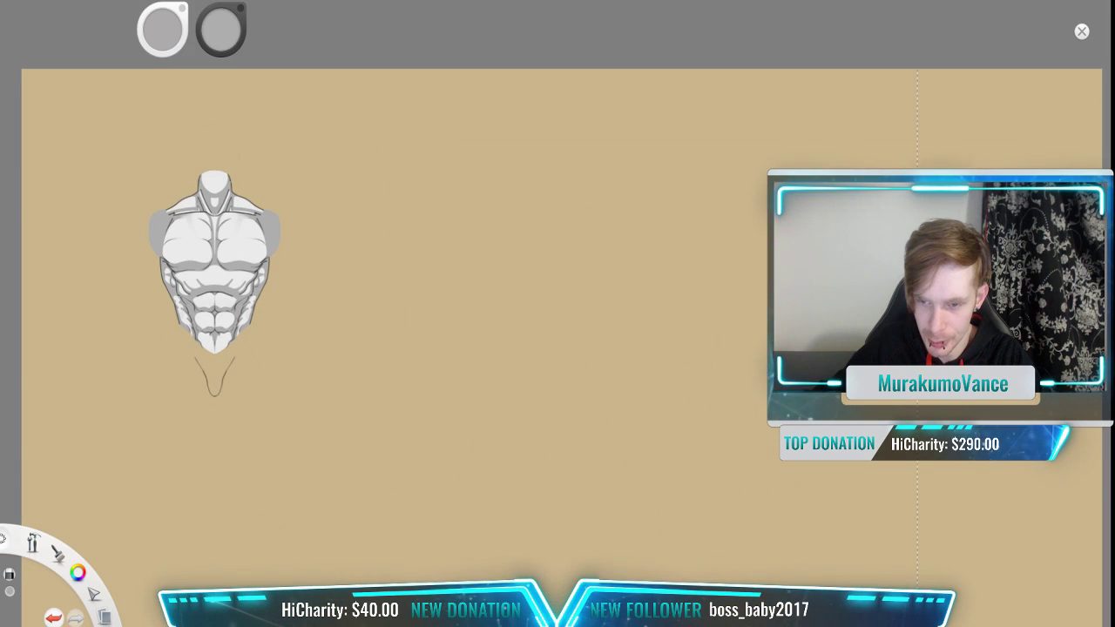
left_click(213, 367)
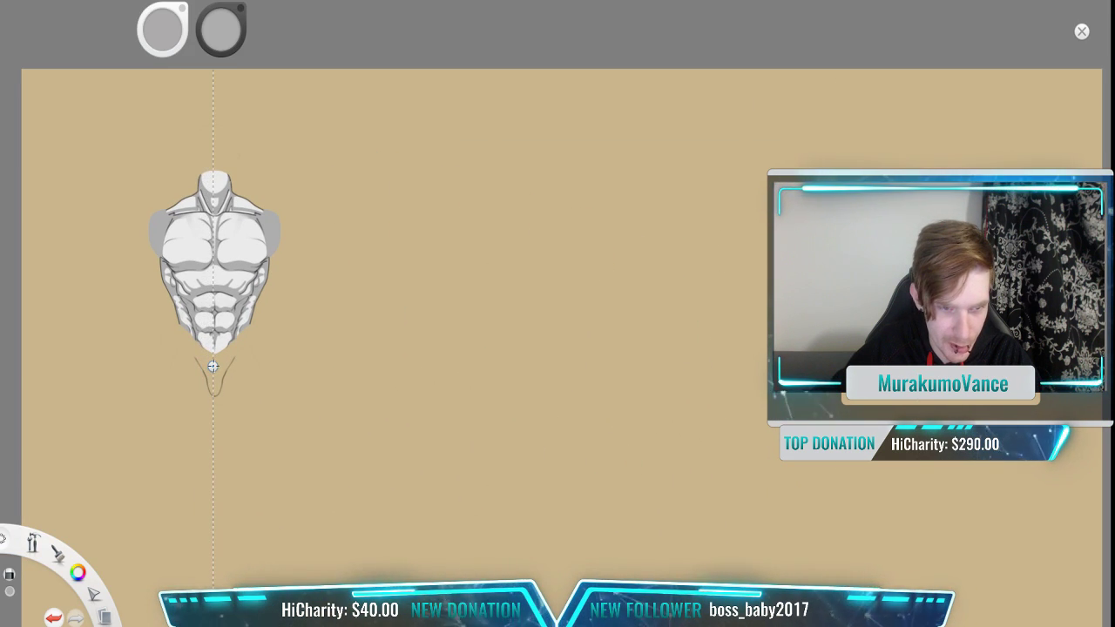
scroll(185, 363, "up", 4)
key("space")
left_click_drag(273, 343, 428, 425)
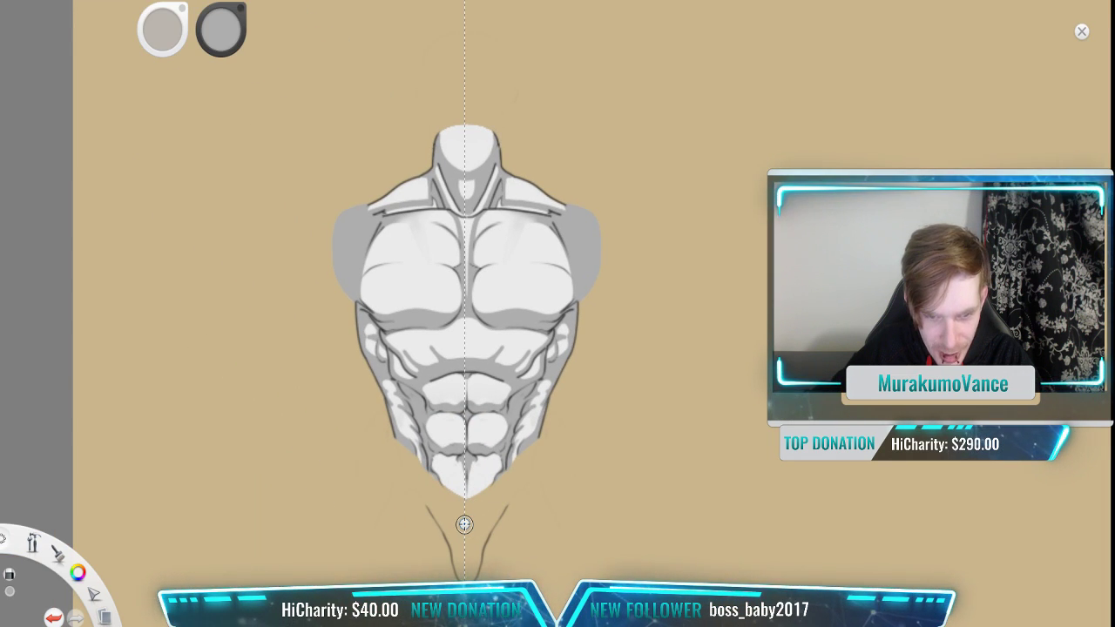
left_click_drag(465, 524, 465, 524)
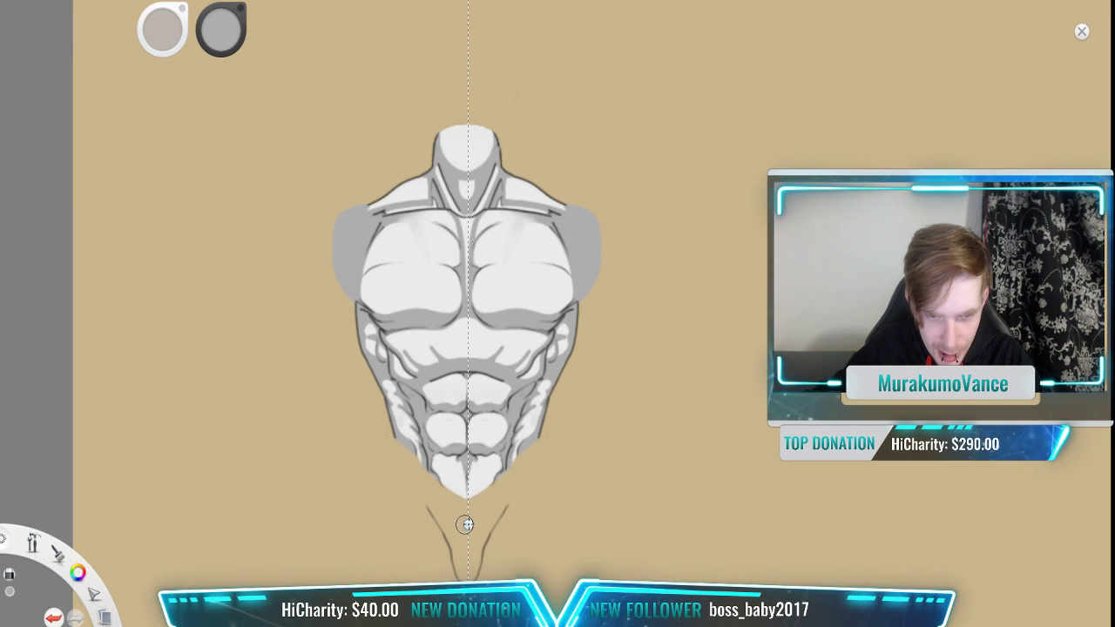
scroll(511, 120, "up", 2)
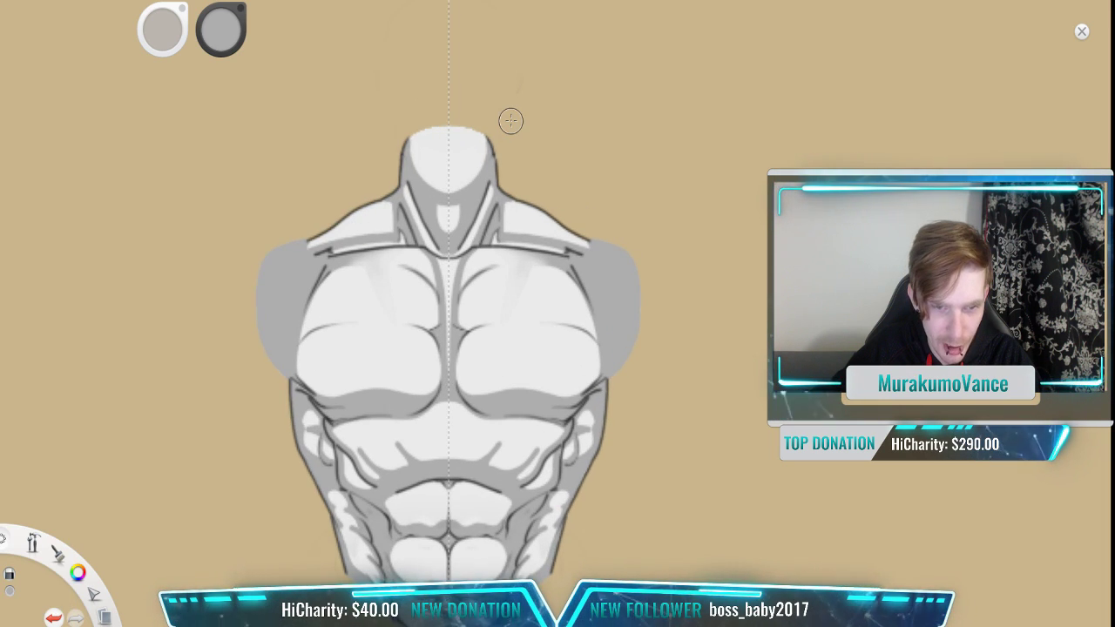
Step: Erase symmetrically along both sides of the neck and below the collarbones to separate the neck from the chest
scroll(511, 120, "up", 3)
key("space")
left_click_drag(391, 146, 596, 147)
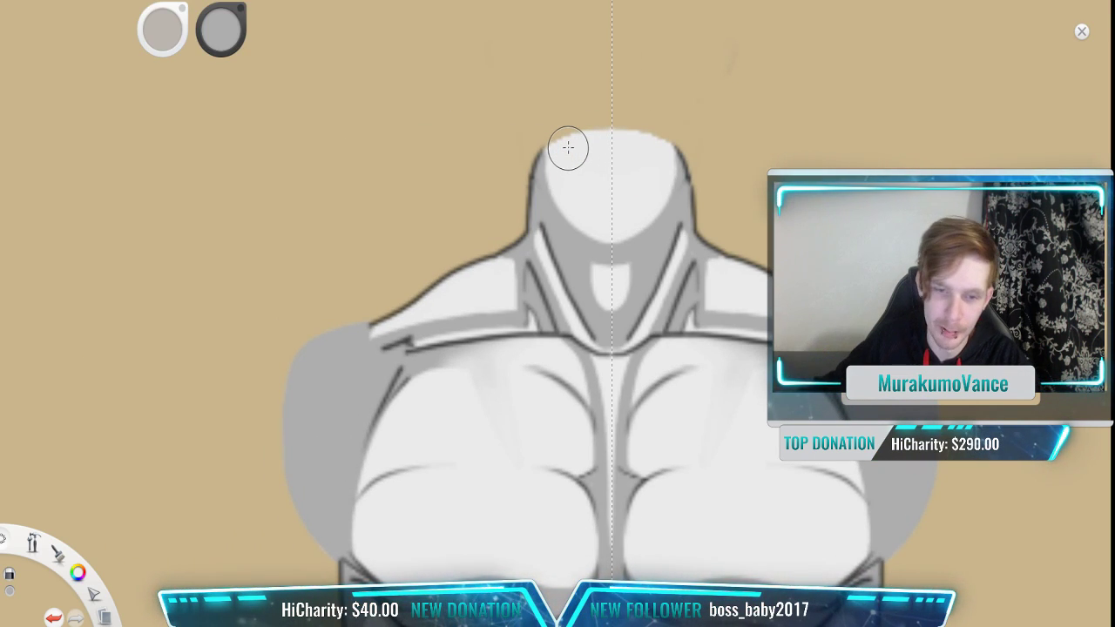
left_click(512, 357)
mouse_move(524, 291)
left_mouse_down()
mouse_move(513, 259)
mouse_move(515, 110)
left_mouse_up()
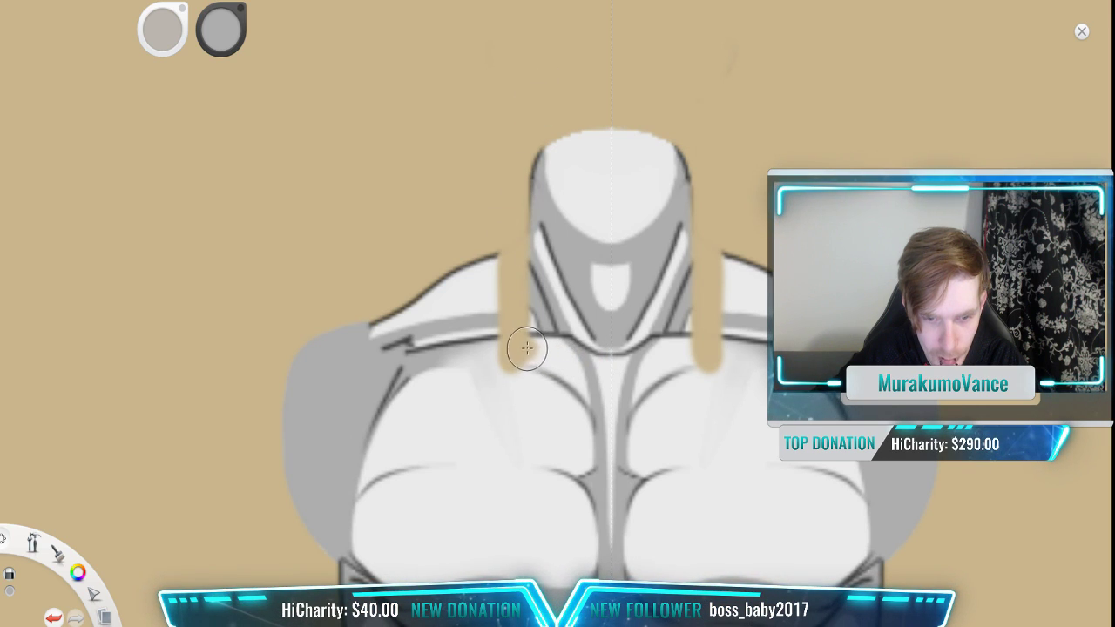
mouse_move(517, 338)
left_mouse_down()
mouse_move(608, 371)
mouse_move(604, 359)
mouse_move(614, 359)
mouse_move(636, 385)
mouse_move(632, 241)
left_mouse_up()
Step: Erase the shoulders, upper arms and upper chest on both sides below the isolated neck piece
scroll(655, 346, "down", 3)
key("space")
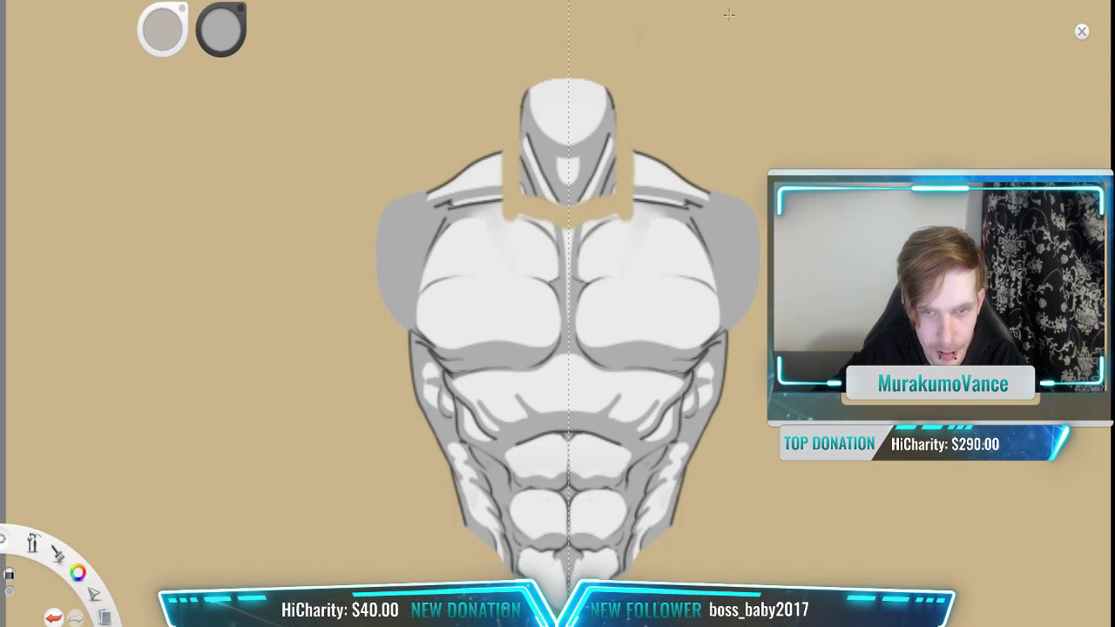
mouse_move(484, 152)
left_mouse_down()
mouse_move(491, 189)
mouse_move(493, 147)
mouse_move(495, 203)
mouse_move(497, 162)
left_mouse_up()
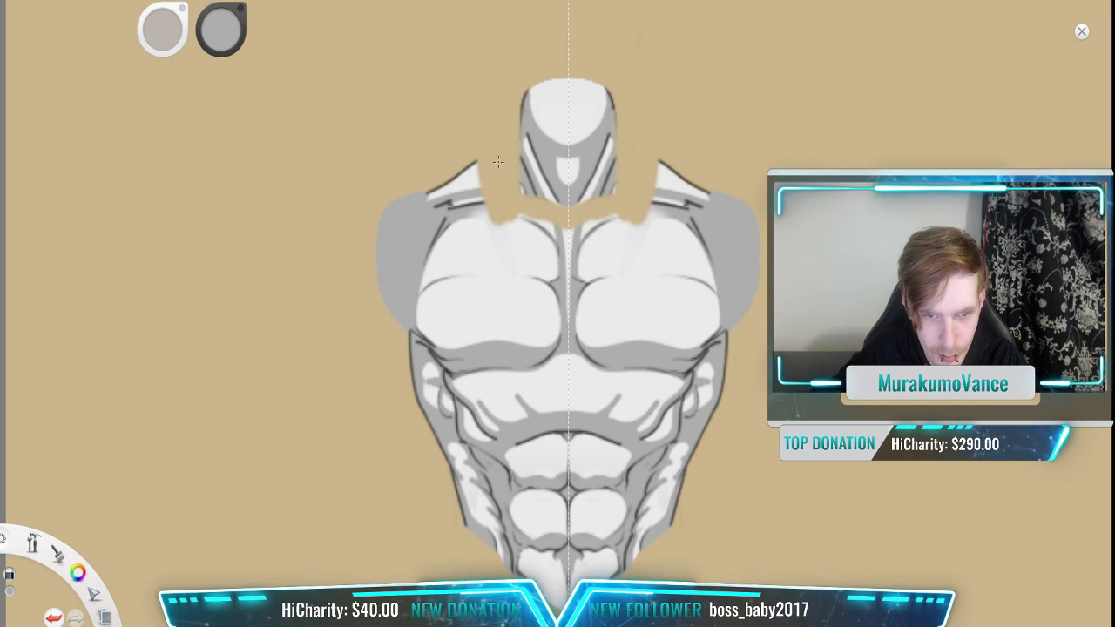
mouse_move(503, 210)
left_mouse_down()
mouse_move(609, 224)
mouse_move(487, 222)
mouse_move(715, 233)
mouse_move(641, 230)
mouse_move(691, 209)
mouse_move(650, 215)
mouse_move(657, 155)
mouse_move(659, 234)
mouse_move(666, 198)
mouse_move(673, 230)
mouse_move(666, 167)
mouse_move(697, 196)
mouse_move(702, 247)
mouse_move(764, 248)
left_mouse_up()
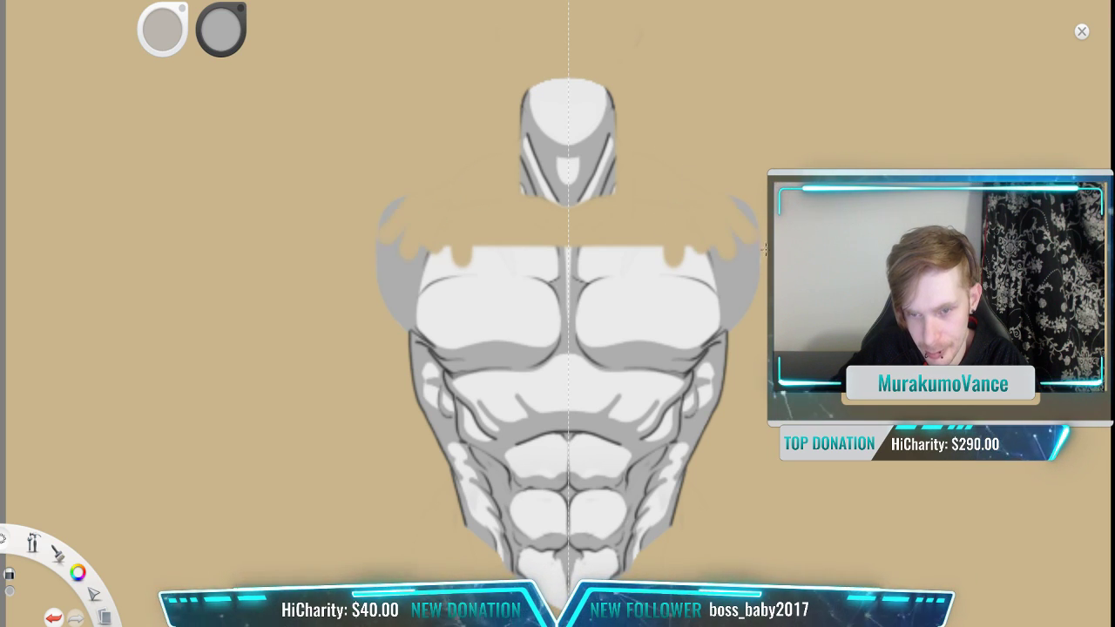
mouse_move(711, 204)
left_mouse_down()
mouse_move(756, 282)
mouse_move(734, 323)
mouse_move(699, 221)
mouse_move(755, 361)
left_mouse_up()
mouse_move(725, 280)
left_mouse_down()
mouse_move(673, 205)
mouse_move(658, 237)
mouse_move(676, 276)
mouse_move(635, 244)
mouse_move(519, 238)
mouse_move(594, 276)
mouse_move(696, 274)
mouse_move(532, 250)
mouse_move(664, 272)
mouse_move(527, 288)
left_mouse_up()
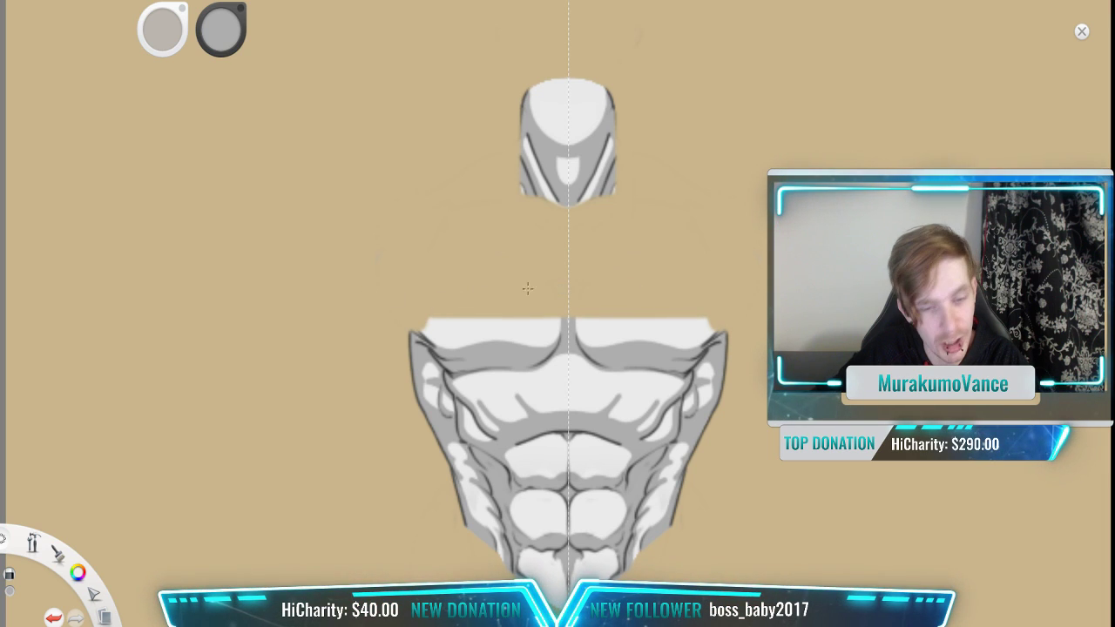
Step: Erase the remaining chest and upper ribs on both sides, down to the top of the abdominal muscles
left_click_drag(406, 321, 562, 331)
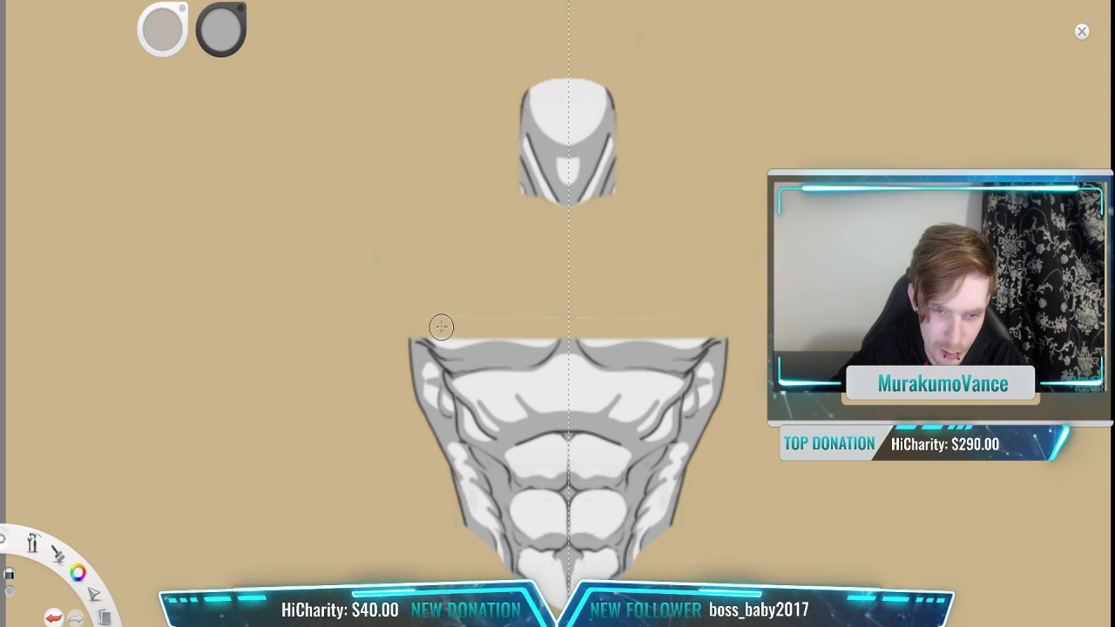
left_click_drag(364, 354, 558, 348)
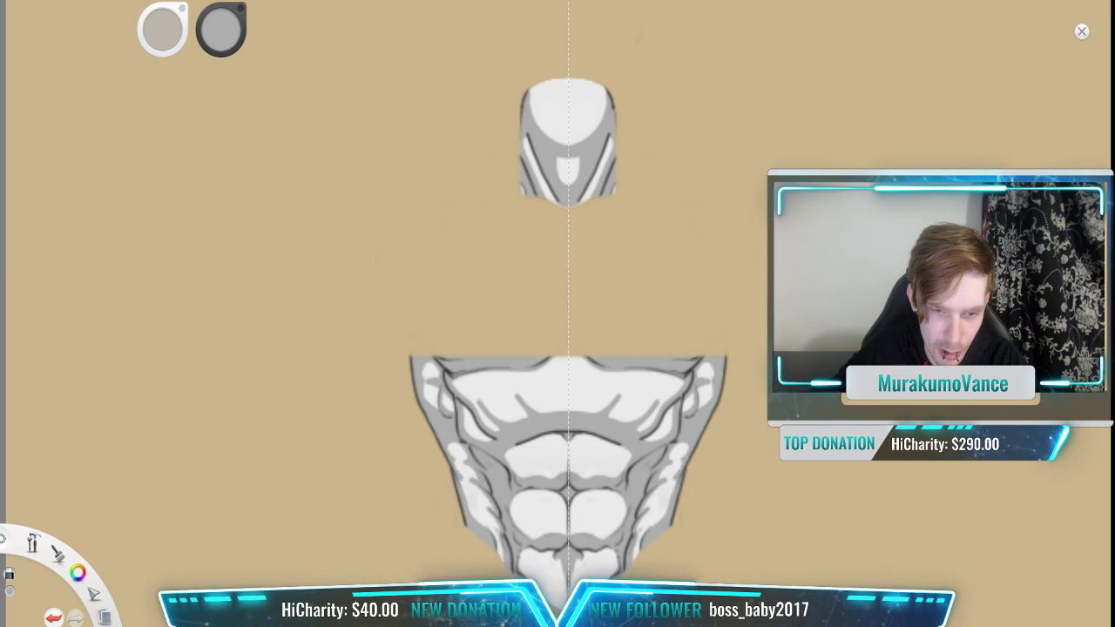
left_click_drag(373, 356, 558, 361)
mouse_move(379, 366)
left_mouse_down()
mouse_move(562, 371)
mouse_move(368, 381)
mouse_move(528, 393)
left_mouse_up()
left_click_drag(389, 403, 558, 416)
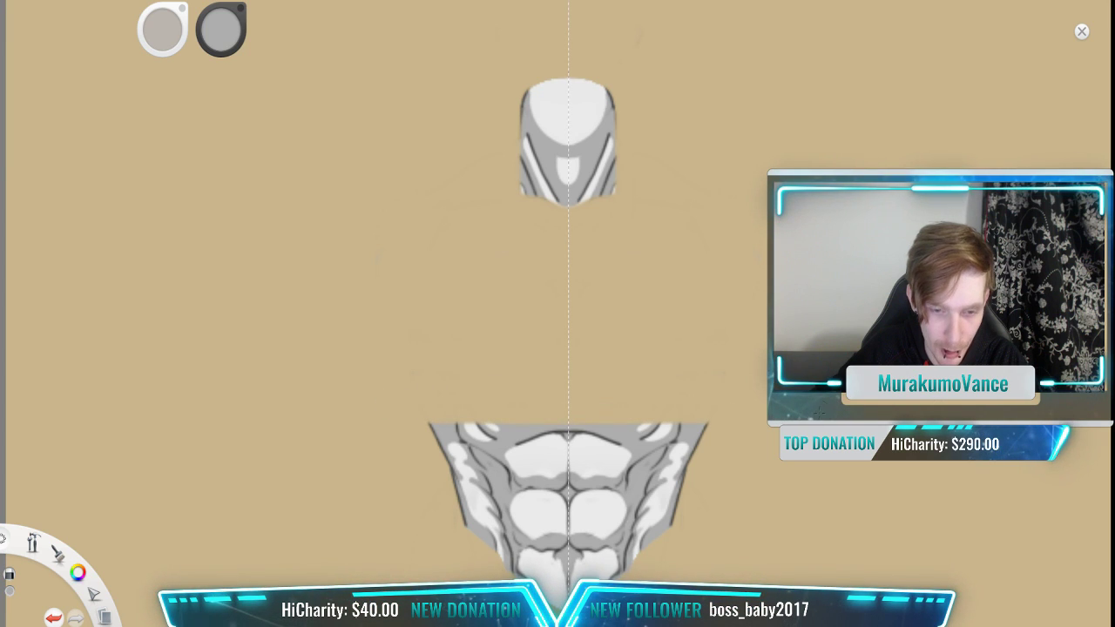
Step: Erase the abdominal muscles and obliques on both sides, working row by row down to the pelvis
left_click_drag(366, 425, 747, 435)
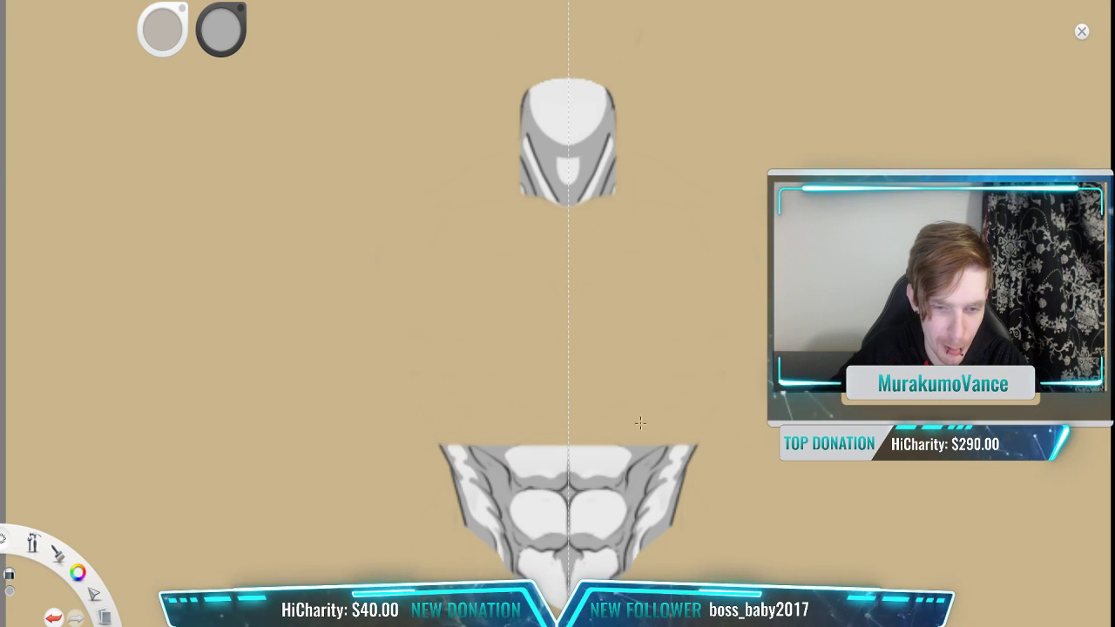
left_click_drag(374, 451, 669, 452)
mouse_move(398, 454)
left_mouse_down()
mouse_move(464, 466)
mouse_move(821, 473)
left_mouse_up()
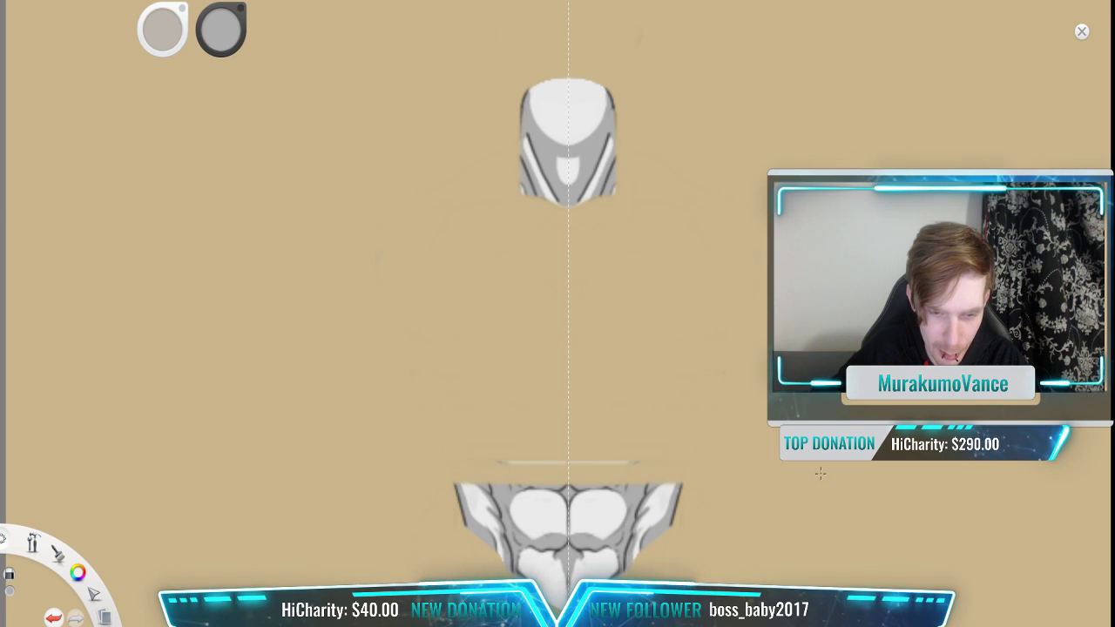
left_click_drag(430, 470, 702, 466)
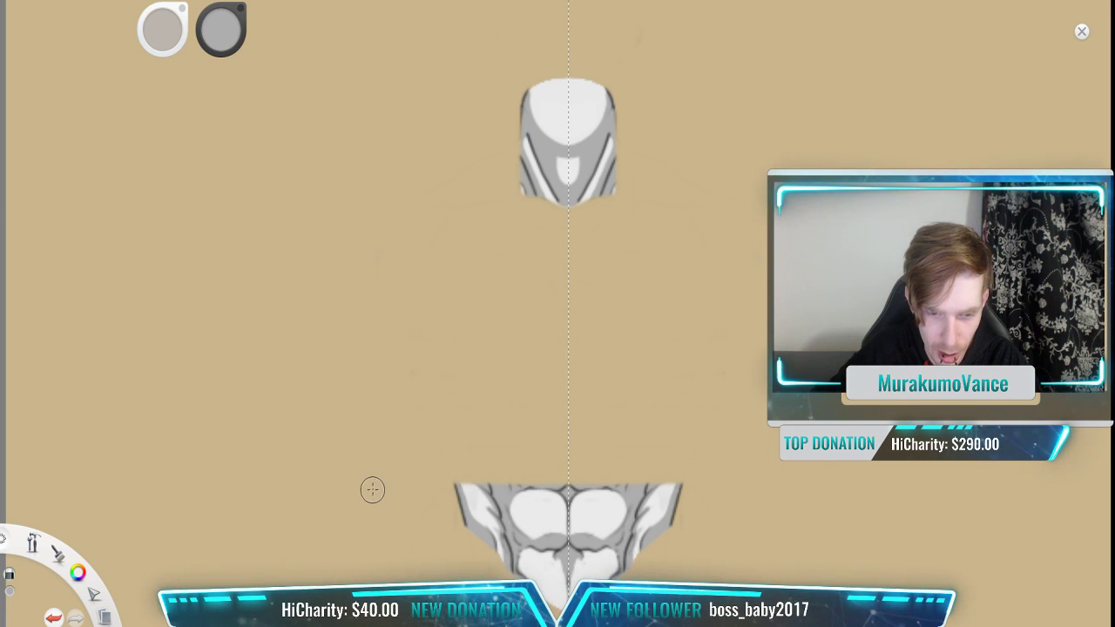
left_click_drag(372, 490, 622, 498)
left_click_drag(391, 490, 658, 488)
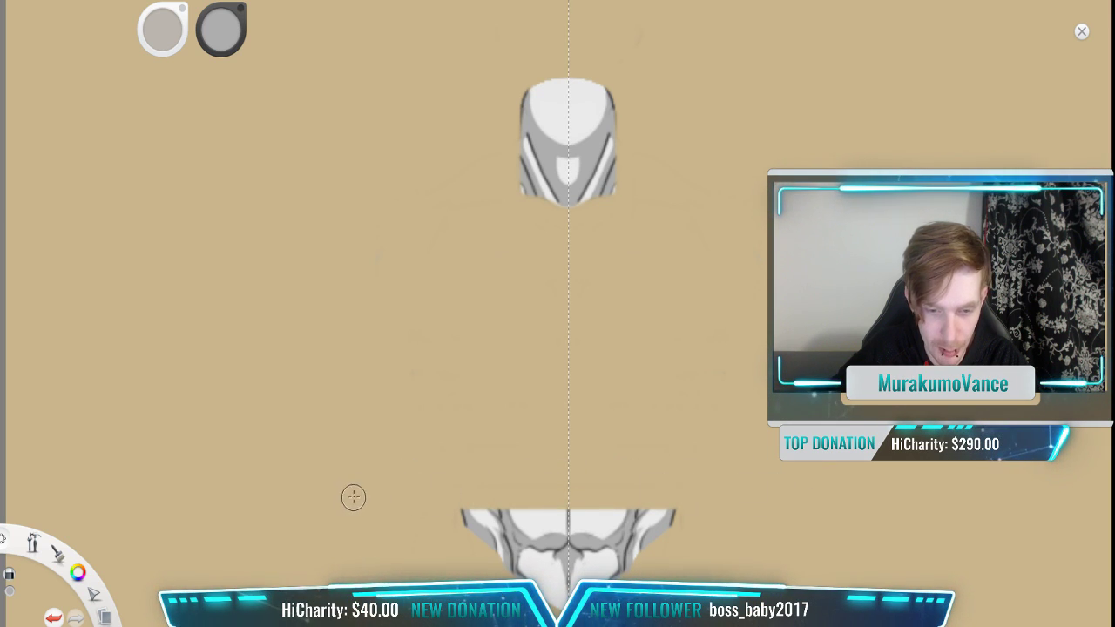
left_click_drag(354, 498, 656, 508)
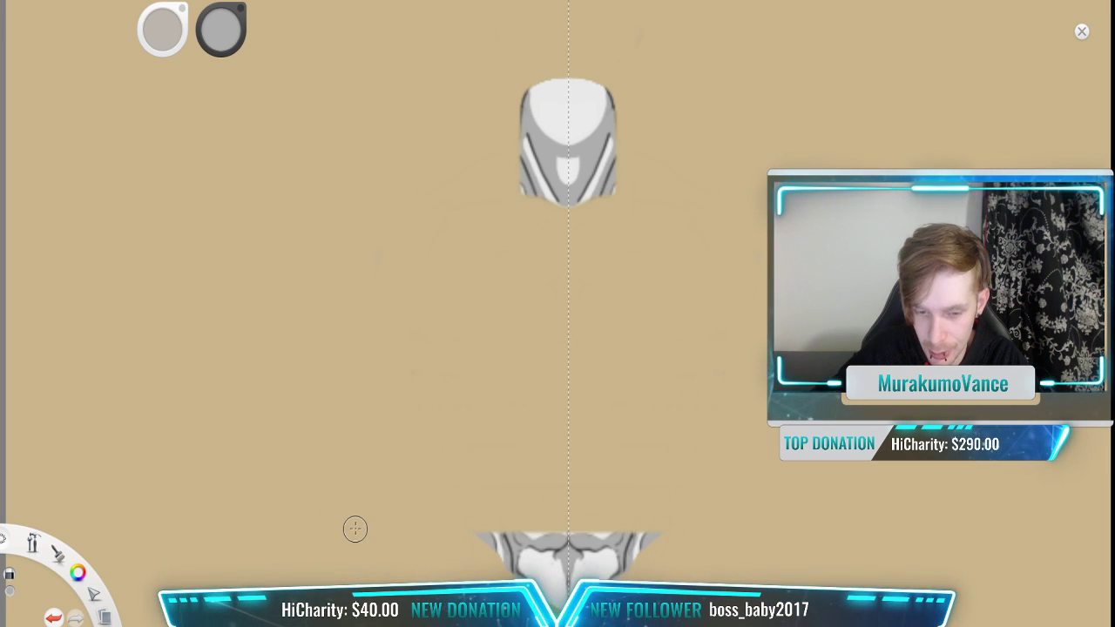
left_click_drag(356, 527, 598, 555)
left_click_drag(460, 537, 629, 560)
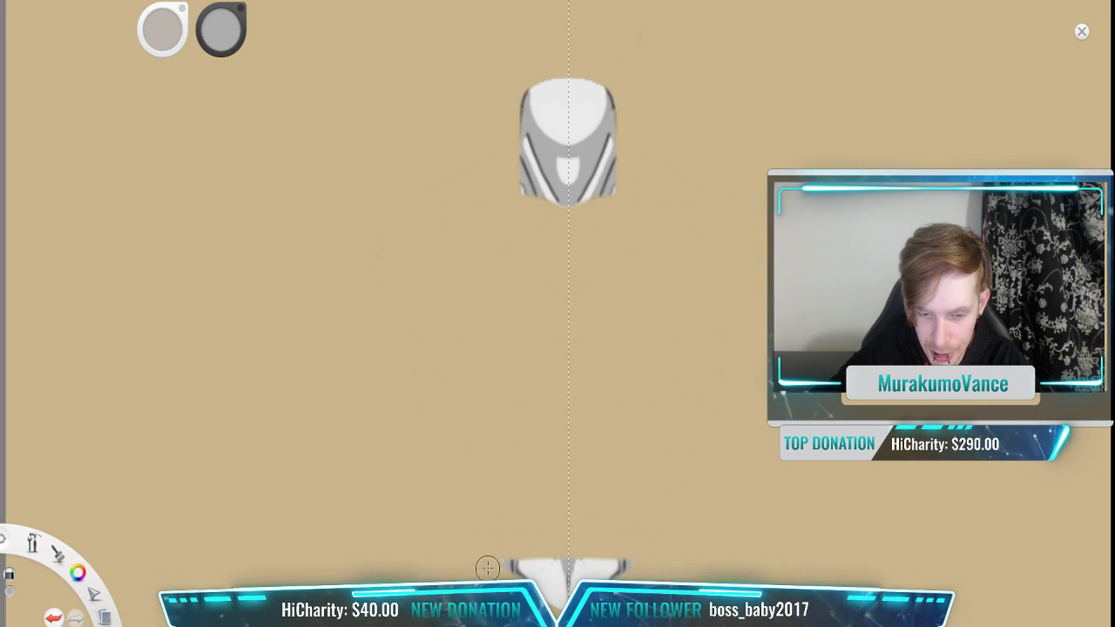
left_click_drag(487, 568, 539, 565)
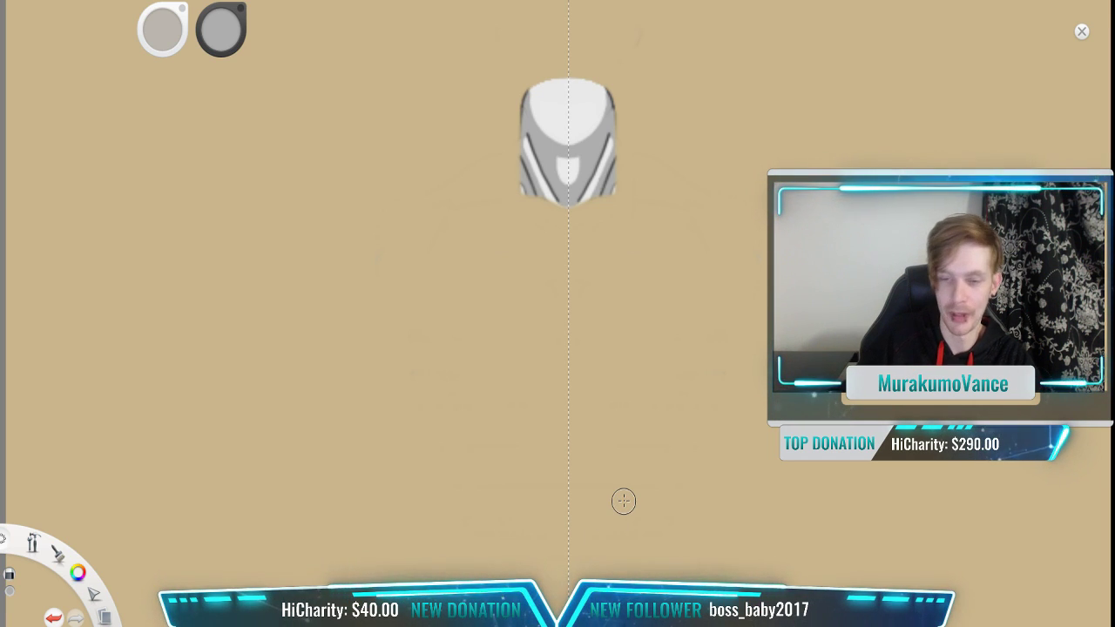
Step: Erase the leftover V-shaped pelvis outline so that only the neck piece is left on the layer
key("space")
left_click_drag(639, 285, 563, 378)
scroll(562, 311, "down", 4)
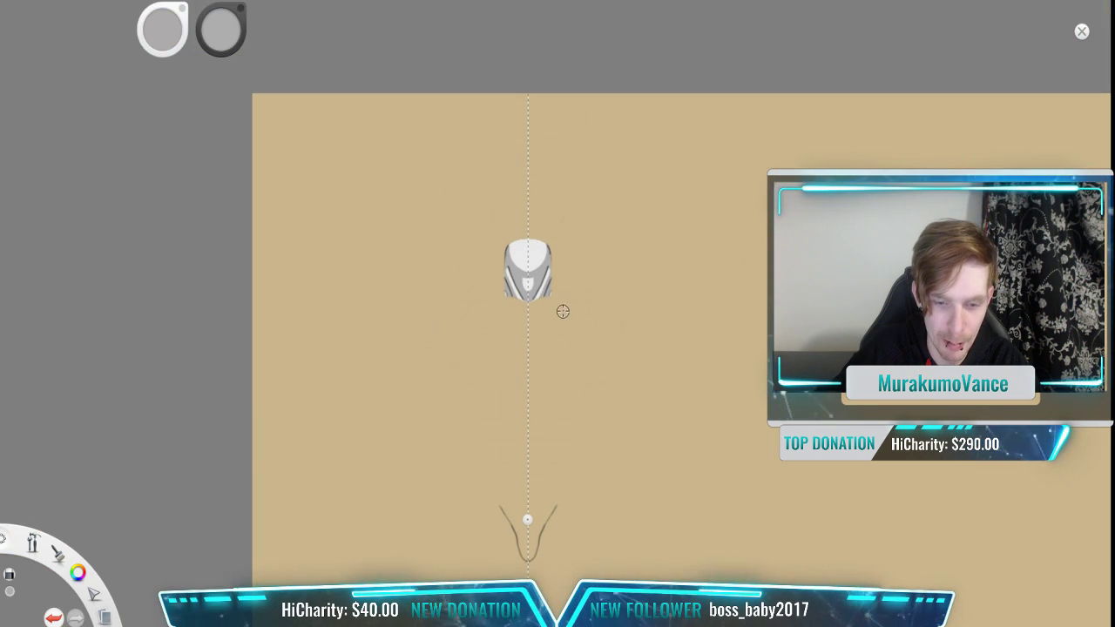
left_click_drag(566, 471, 506, 344)
scroll(505, 344, "up", 5)
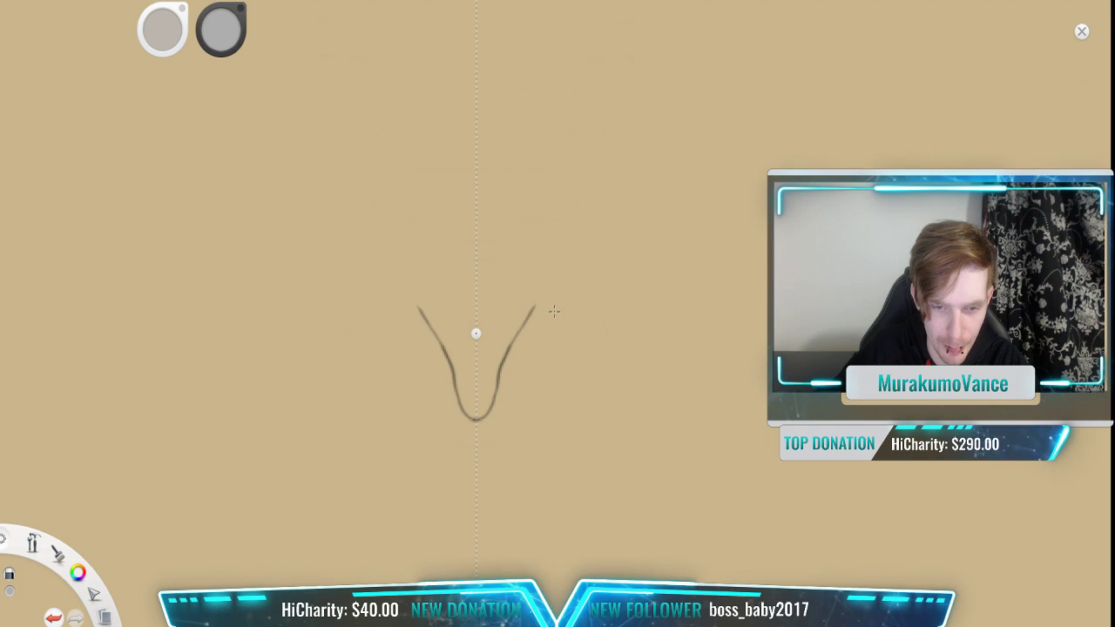
left_click_drag(534, 307, 475, 422)
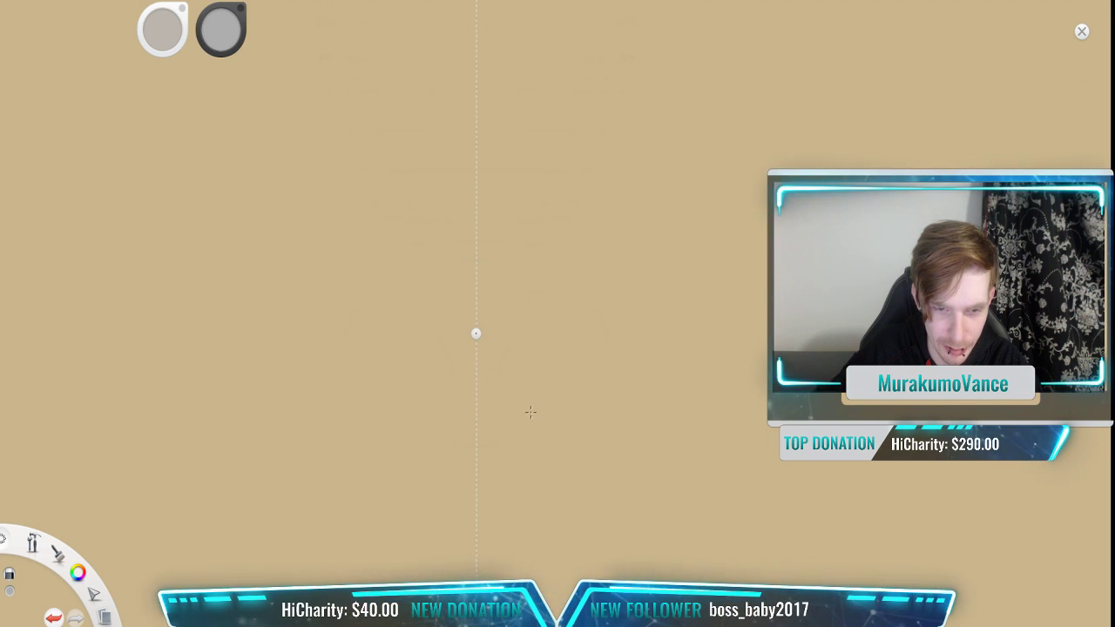
Step: Hide the tan background behind the isolated neck
scroll(531, 412, "down", 4)
left_click(989, 503)
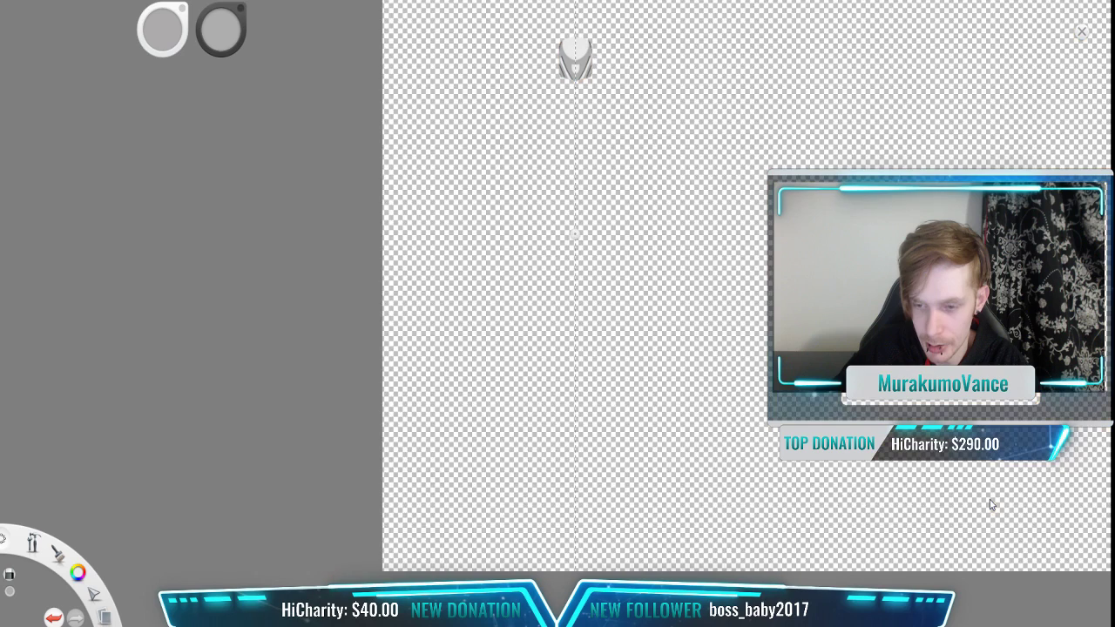
left_click_drag(581, 260, 505, 356)
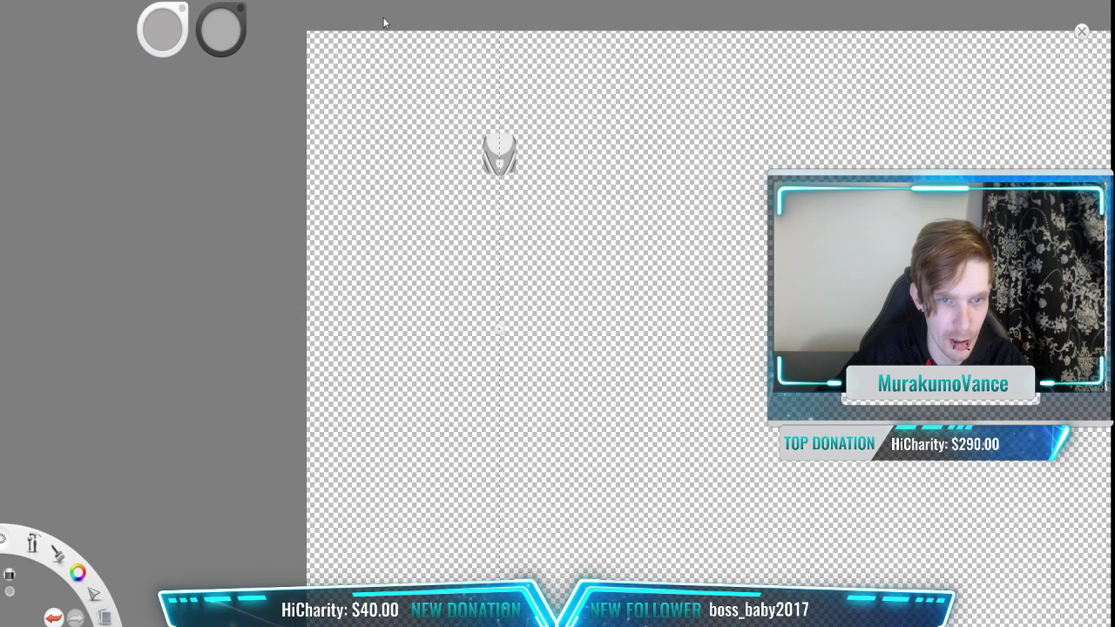
Step: Select the neck piece, move it to the middle of the canvas and enlarge it, then clear the selection
left_click_drag(613, 88, 374, 273)
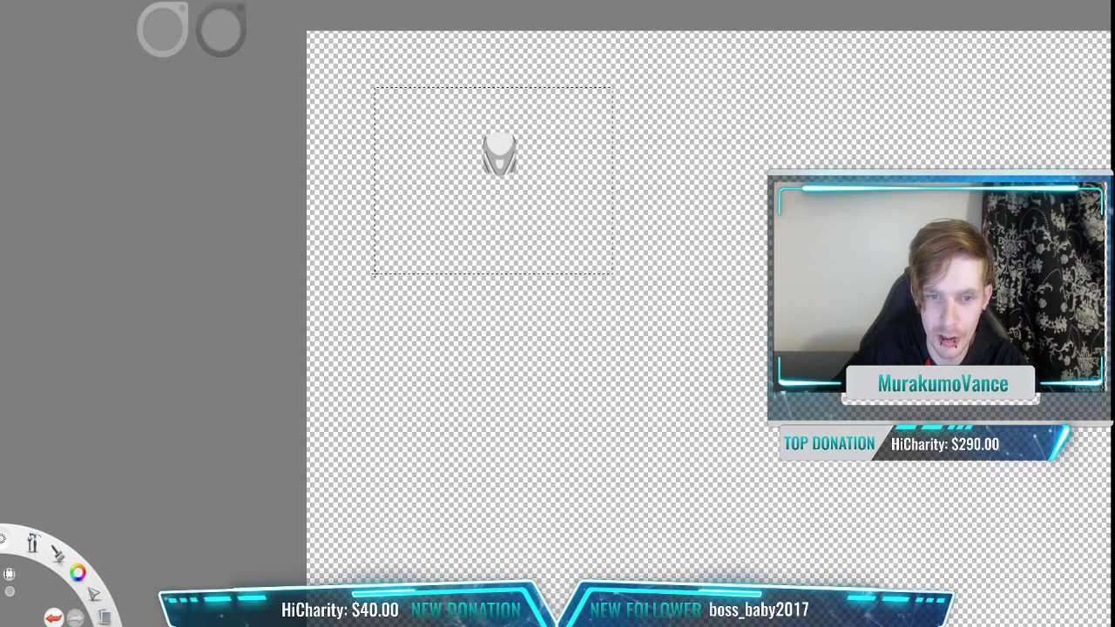
key("v")
left_click_drag(619, 248, 843, 412)
scroll(828, 403, "up", 2)
scroll(828, 403, "down", 3)
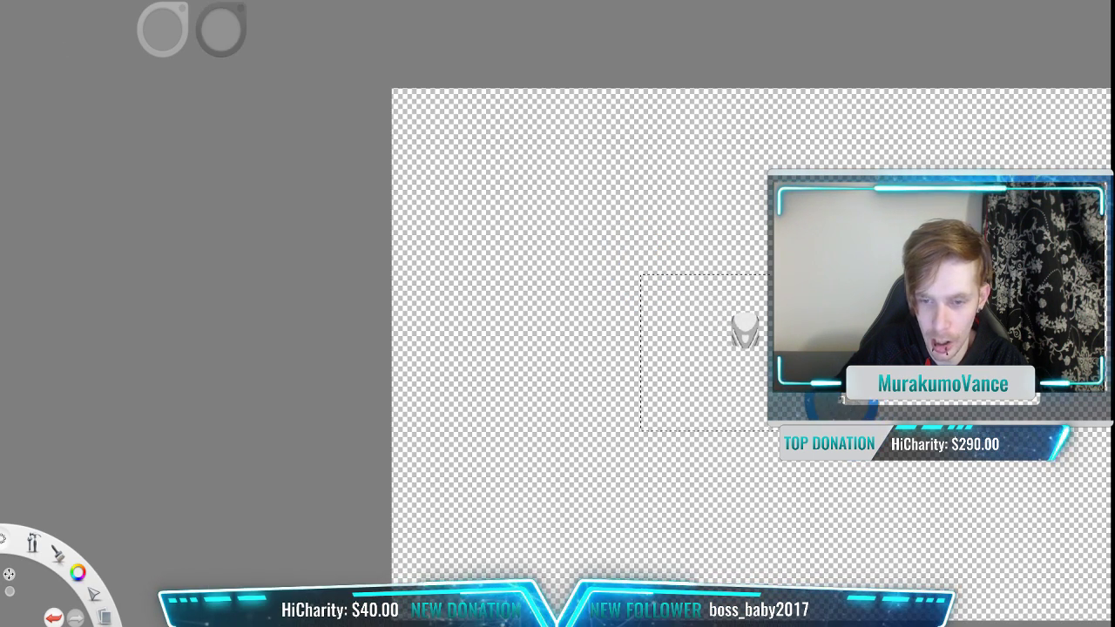
left_click_drag(779, 314, 407, 268)
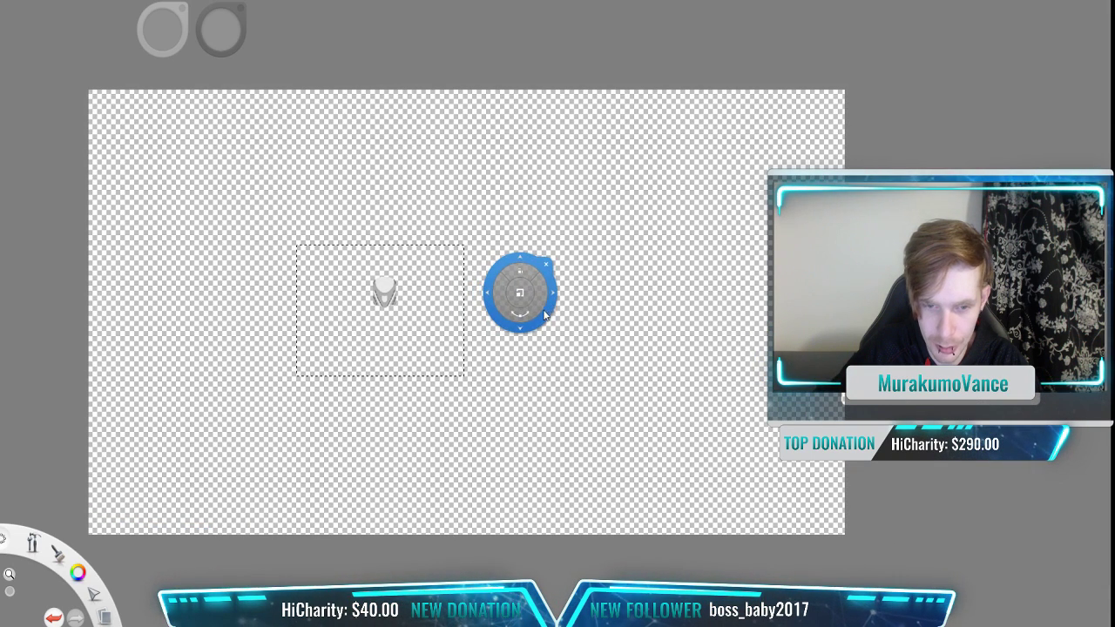
left_click_drag(541, 297, 671, 183)
left_click_drag(580, 201, 612, 290)
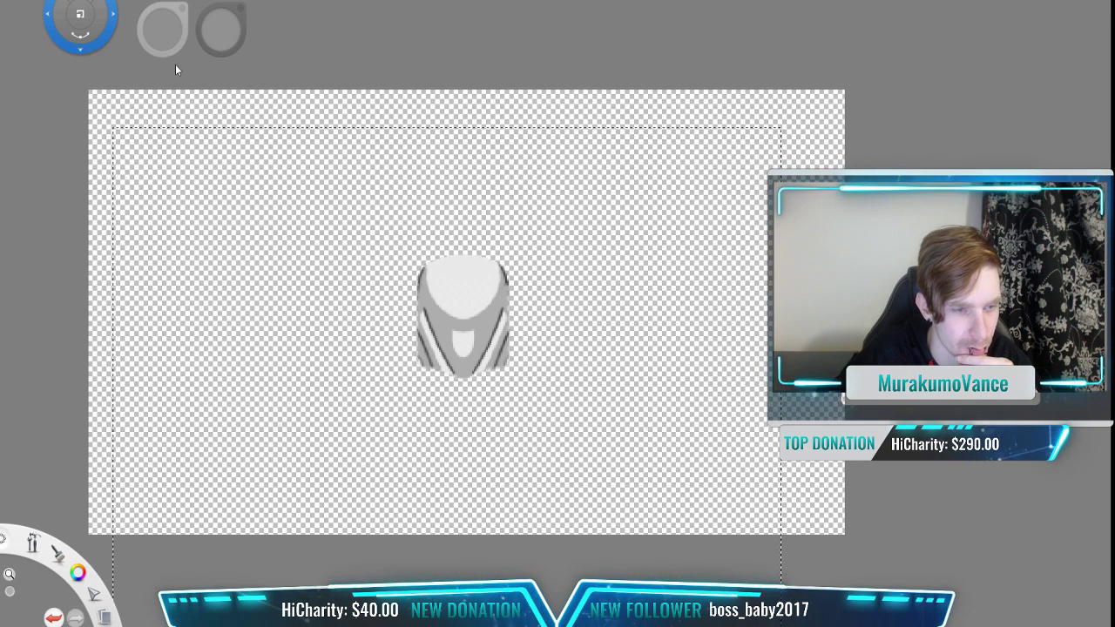
key("Escape")
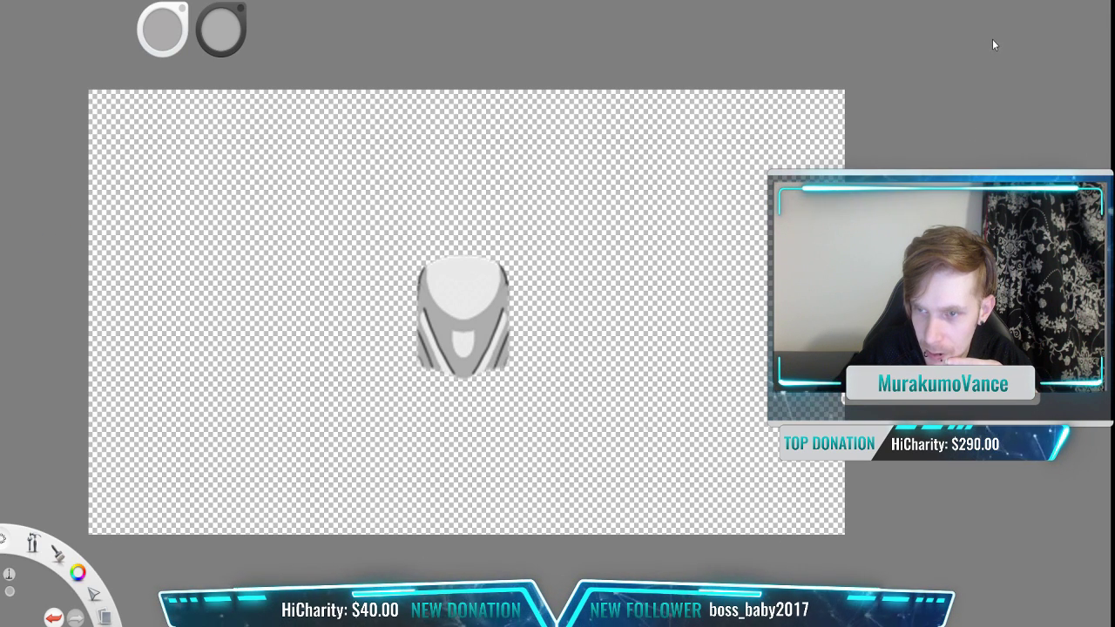
Step: Set the drawing colour to black for outlining the enlarged neck
scroll(372, 262, "up", 2)
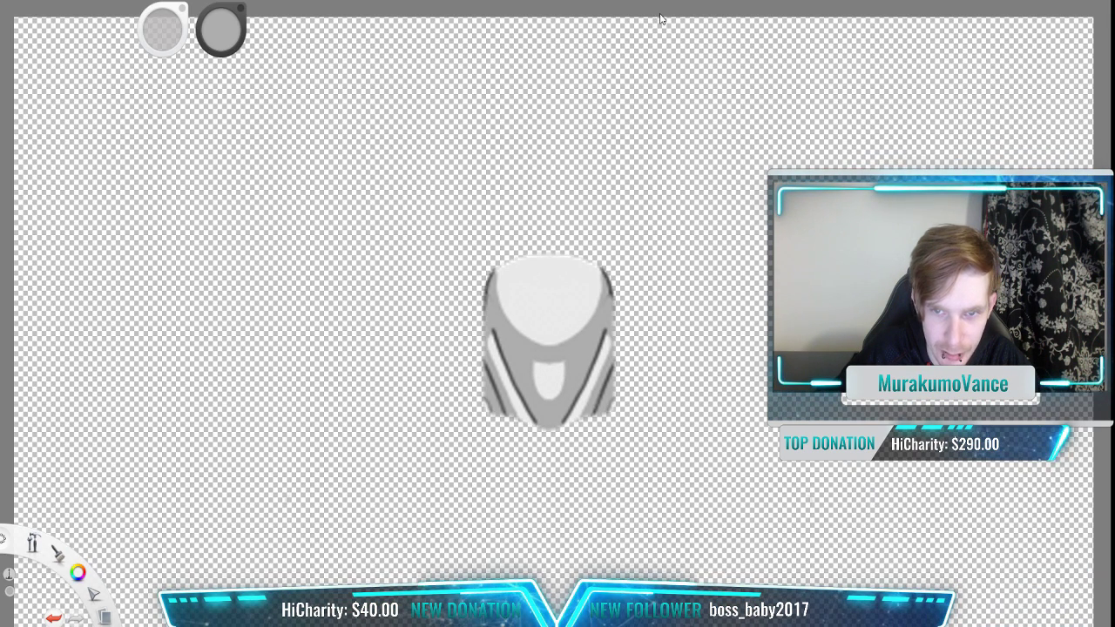
scroll(481, 463, "up", 2)
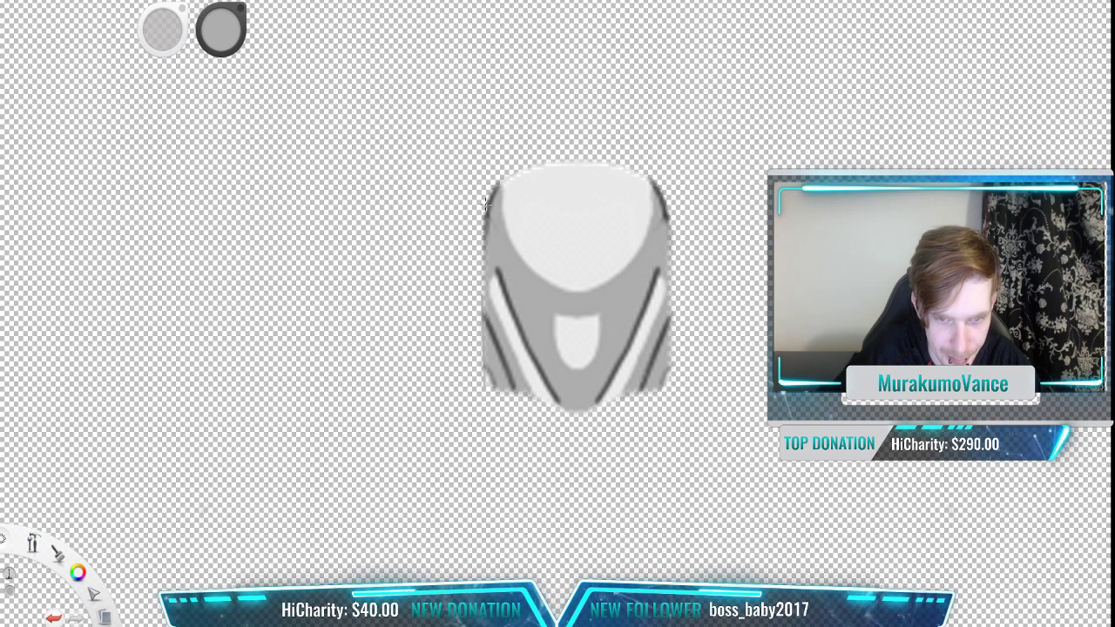
left_click(97, 549)
key("ctrl+z")
left_click_drag(78, 572, 81, 544)
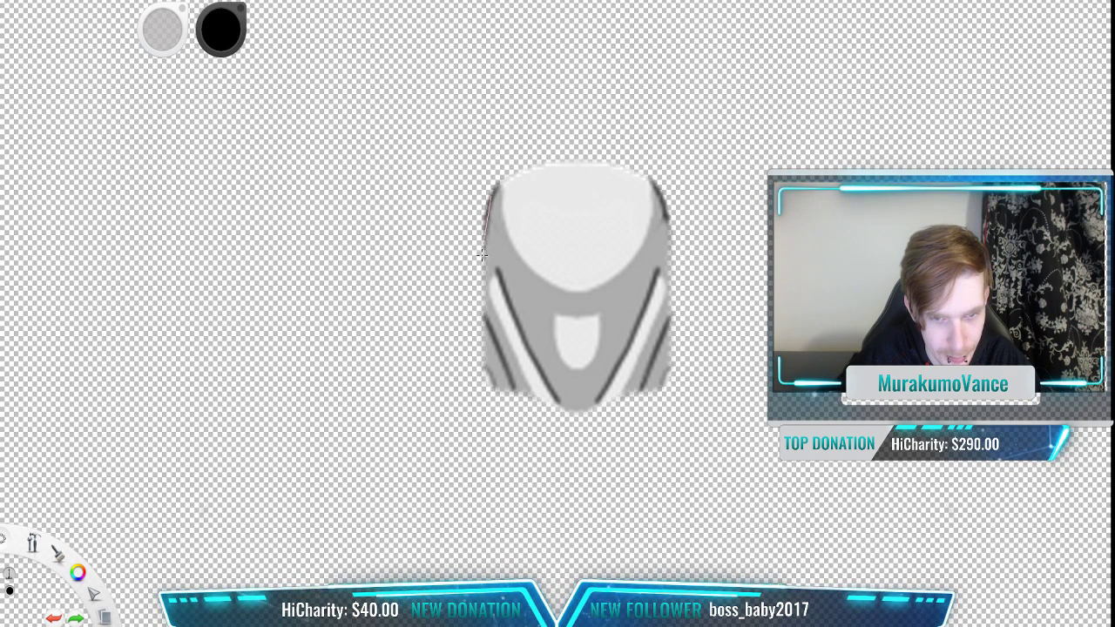
Step: Draw a thin black outline down the left edge of the neck, redoing the first stroke
left_click_drag(481, 254, 479, 316)
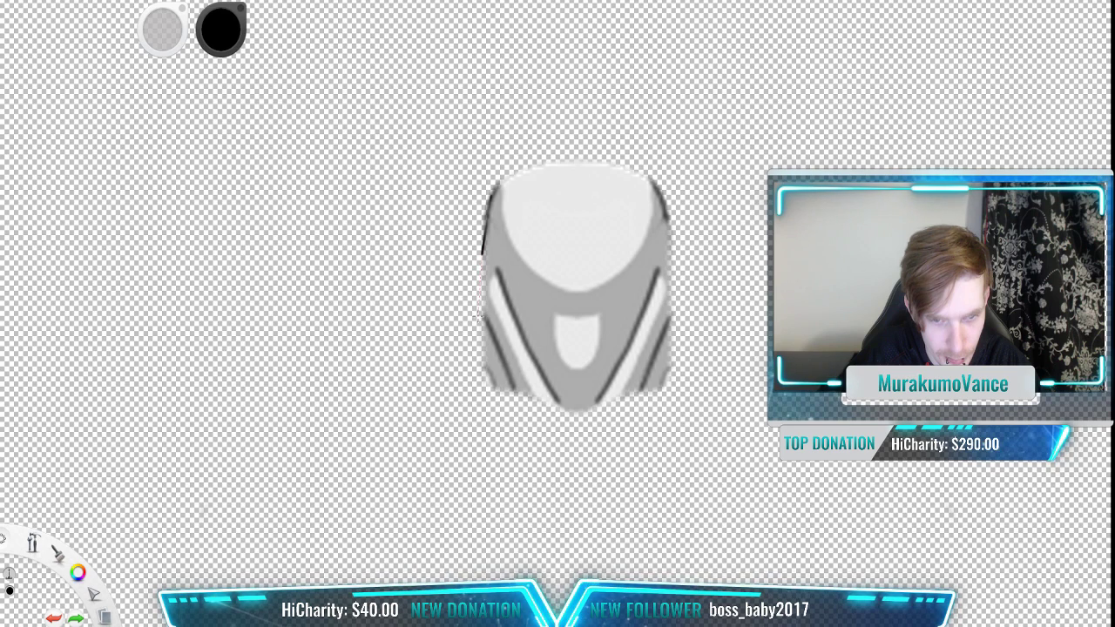
key("ctrl+z")
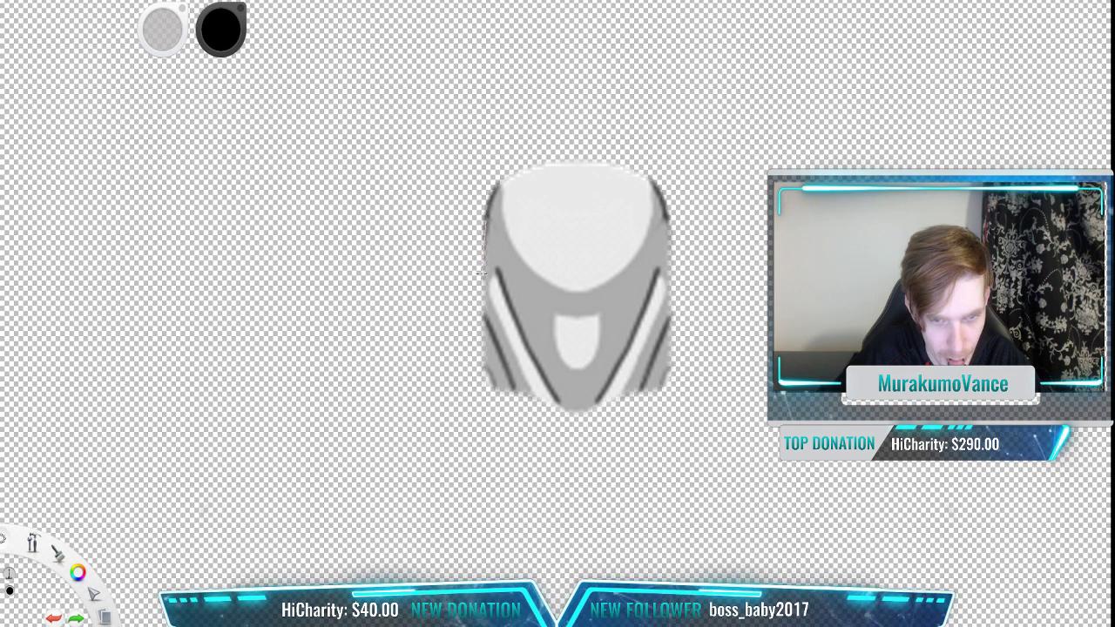
left_click_drag(481, 274, 489, 414)
scroll(493, 403, "up", 3)
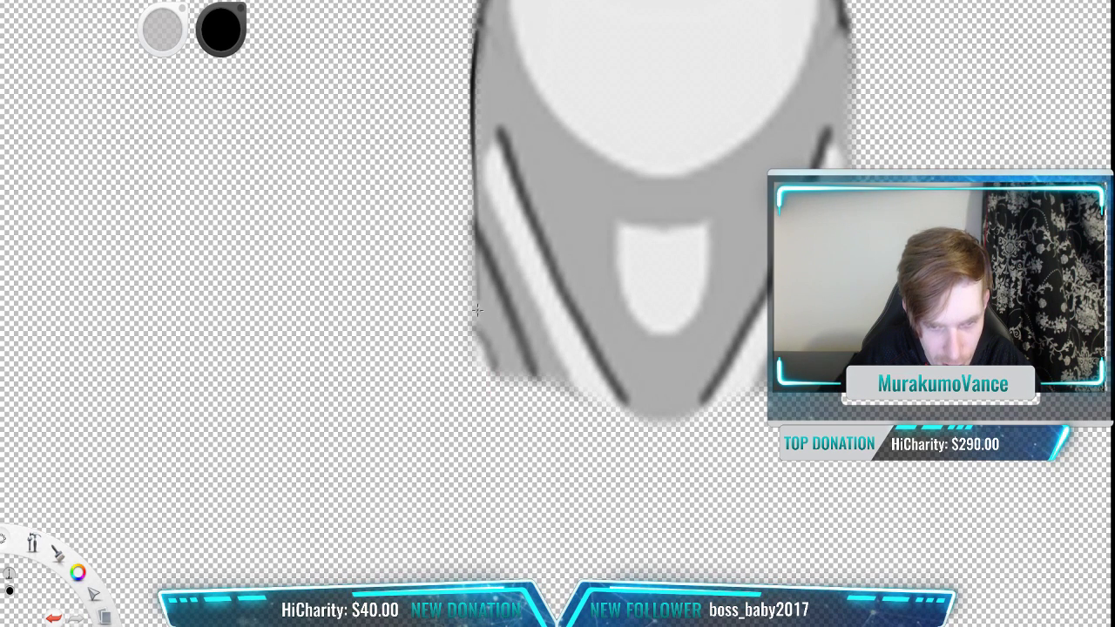
mouse_move(480, 367)
left_mouse_down()
mouse_move(465, 285)
mouse_move(485, 0)
left_mouse_up()
scroll(551, 270, "down", 4)
key("space")
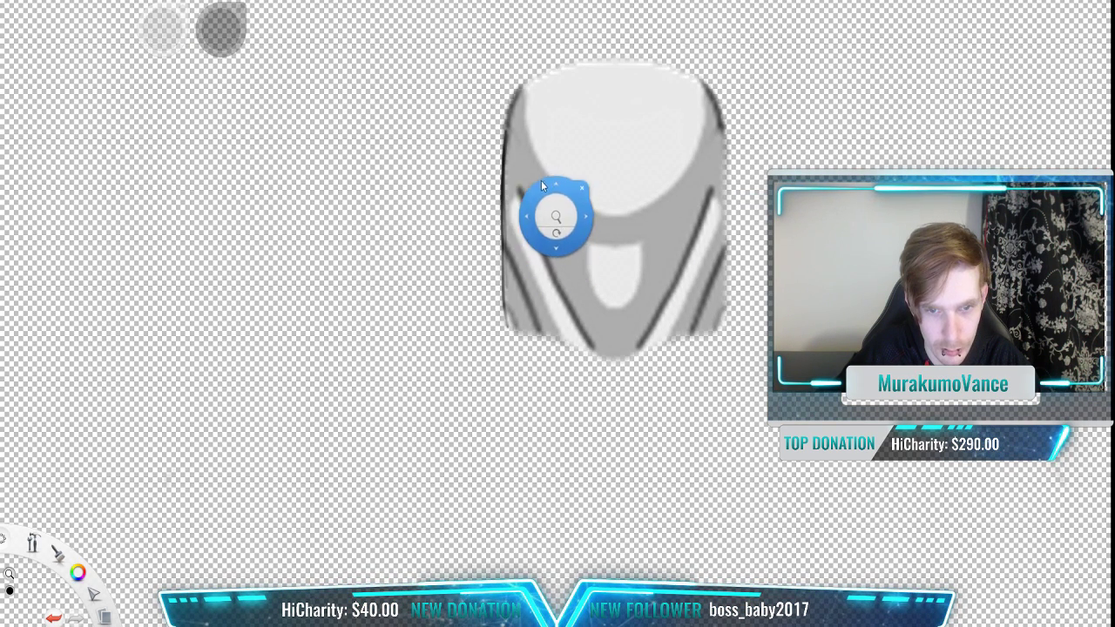
Step: Select the left neck outline and move a copy of it out beyond the right side of the neck
left_click_drag(541, 180, 450, 224)
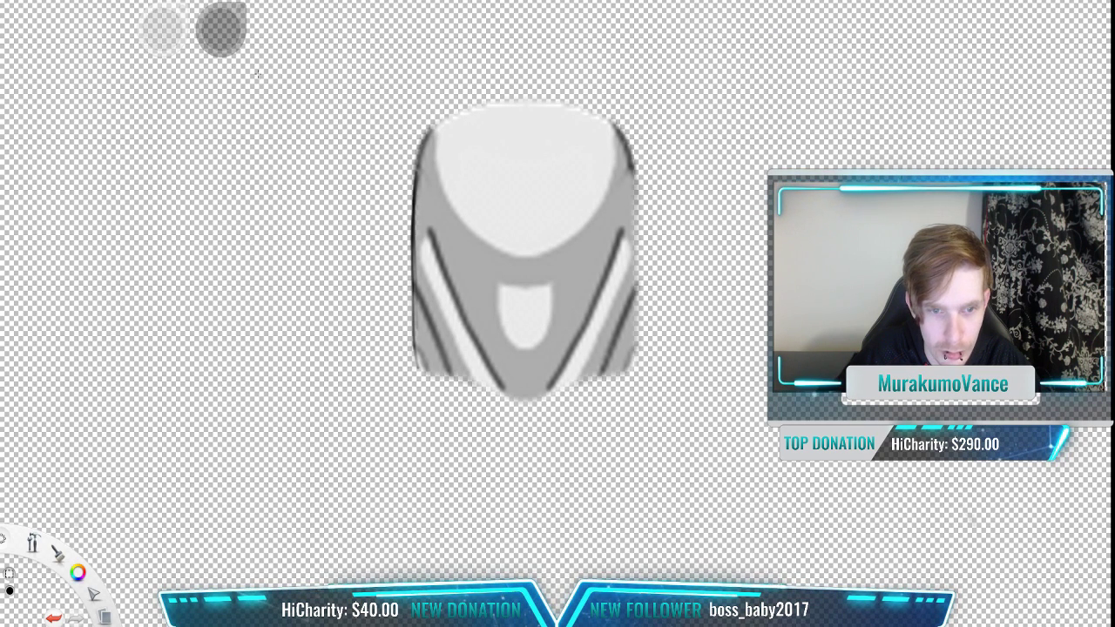
left_click_drag(235, 67, 514, 506)
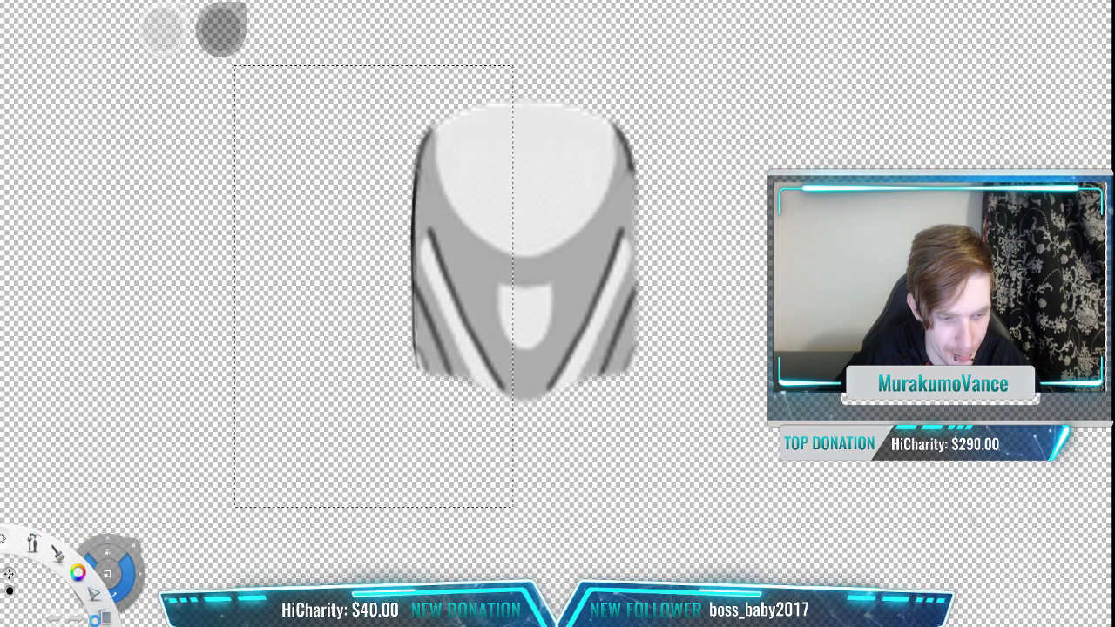
left_click_drag(482, 227, 811, 214)
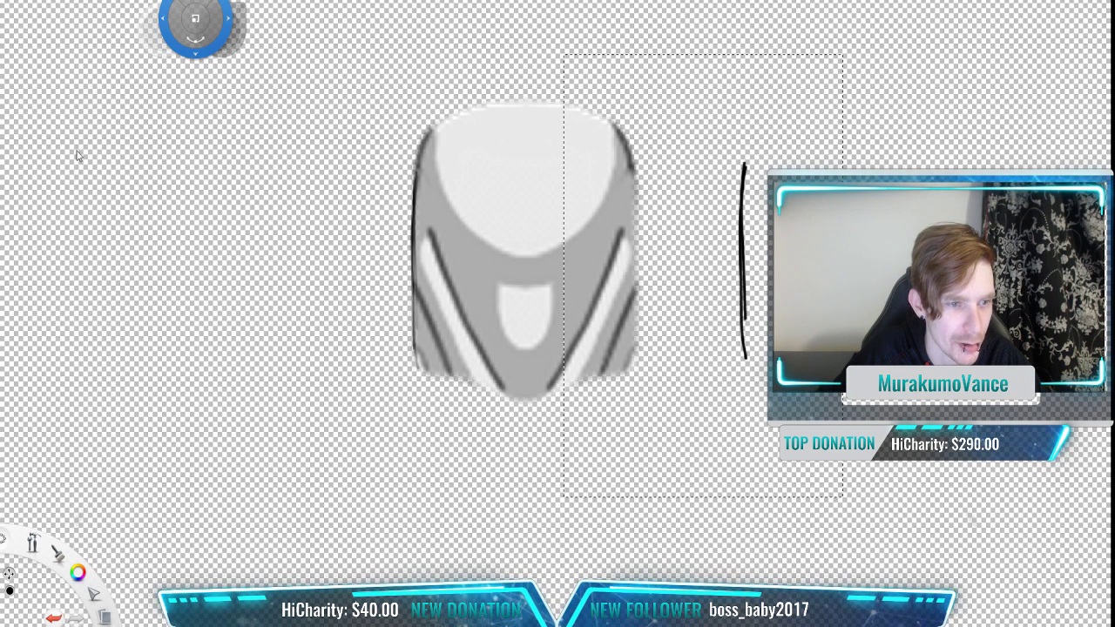
key("ctrl+d")
Step: Mirror the copied outline horizontally and place it along the right edge of the neck
scroll(667, 204, "down", 3)
scroll(577, 204, "up", 3)
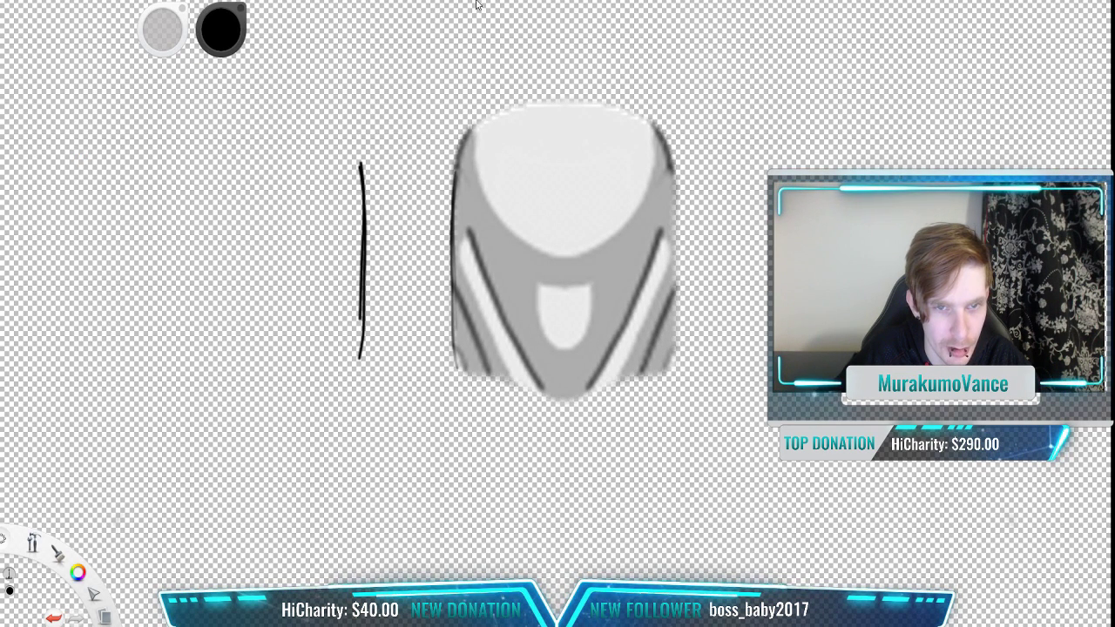
left_click(450, 16)
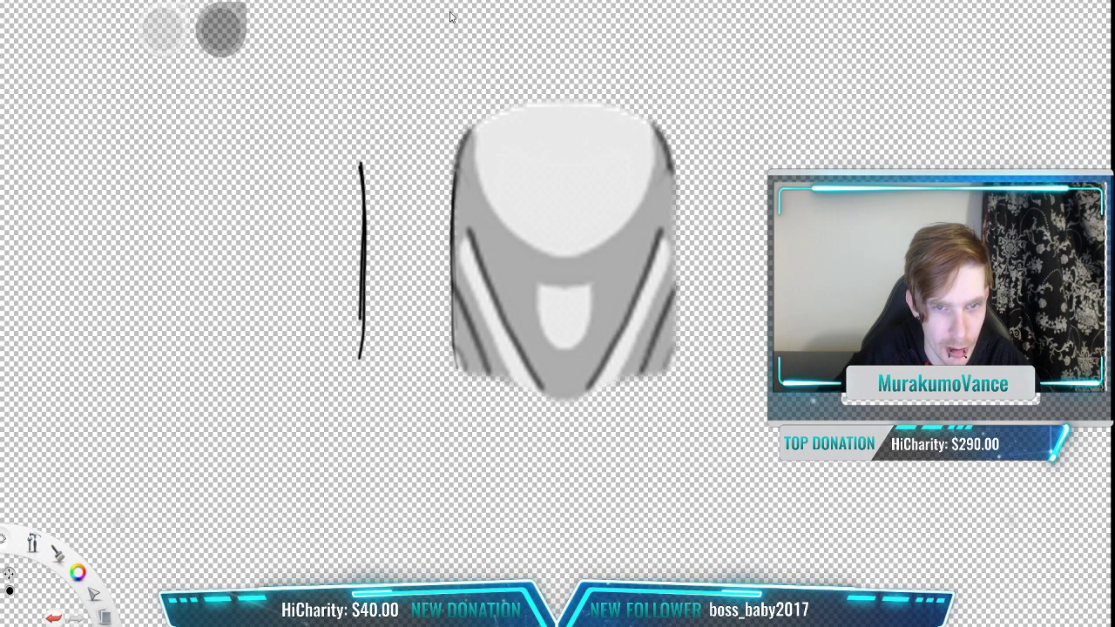
left_click(797, 49)
left_click_drag(281, 110, 386, 443)
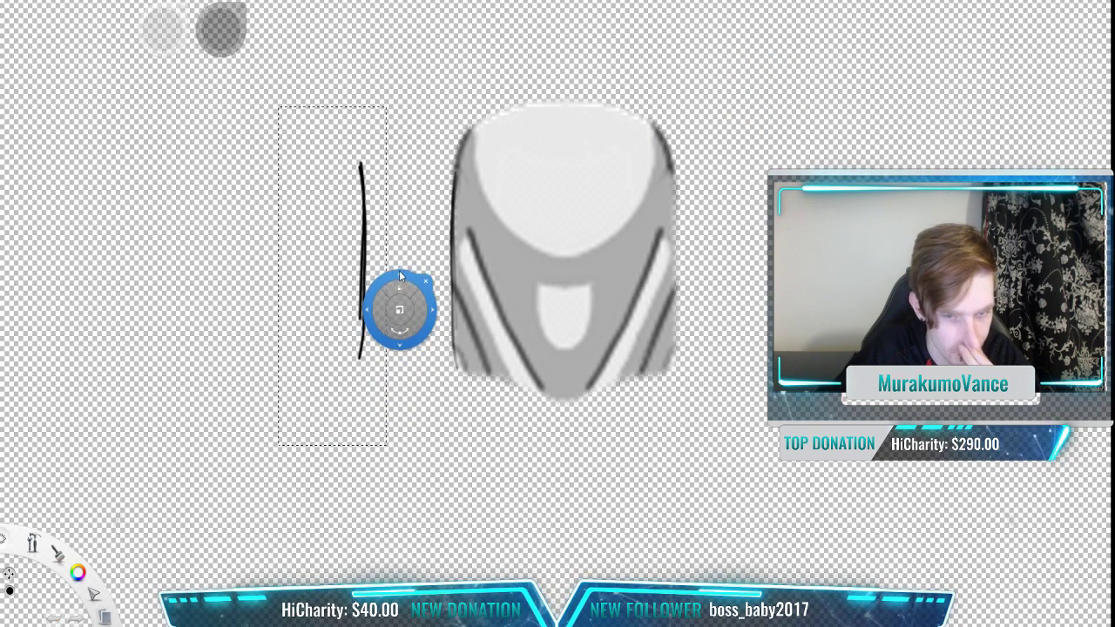
mouse_move(406, 308)
left_mouse_down()
mouse_move(812, 310)
mouse_move(730, 277)
mouse_move(707, 281)
left_mouse_up()
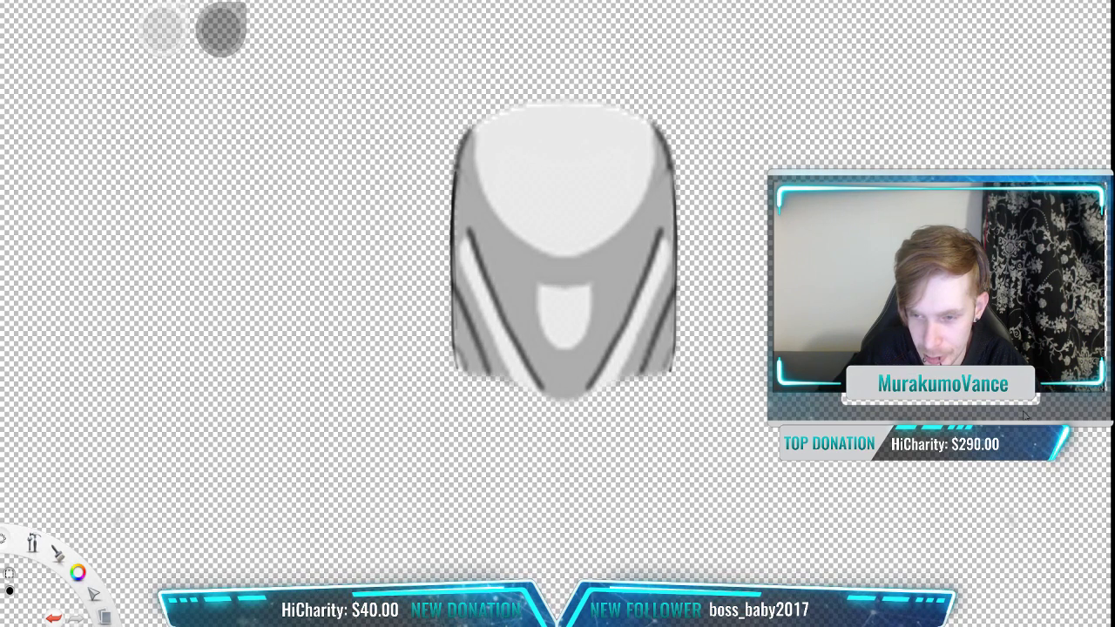
key("ctrl+z")
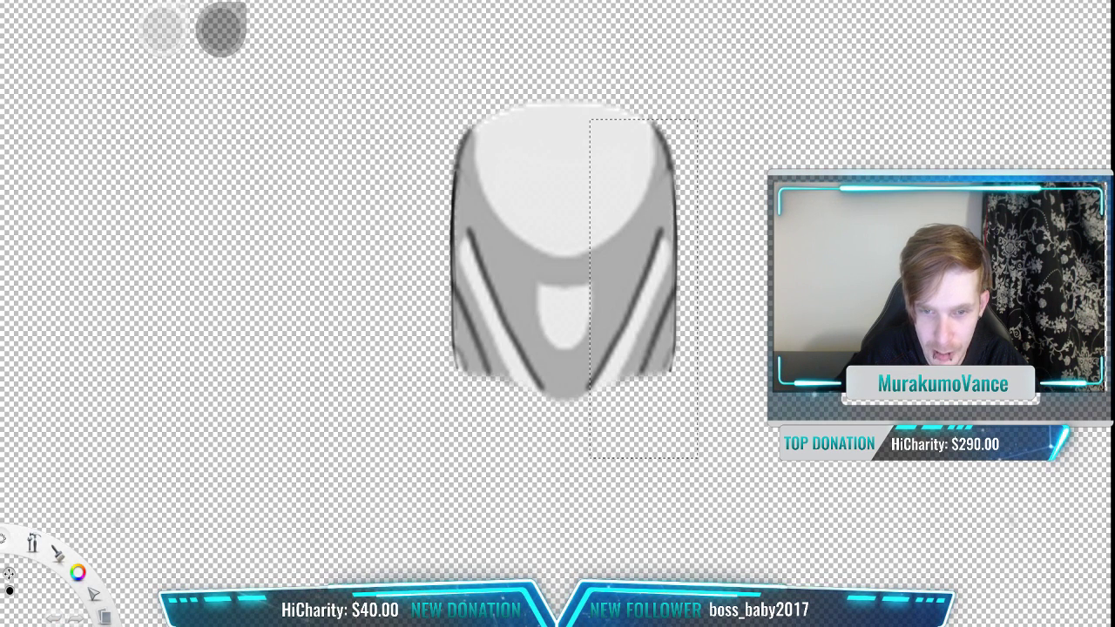
Step: Deselect the mirrored right outline and clear the enlarged front-view neck from the sheet
key("ctrl+z")
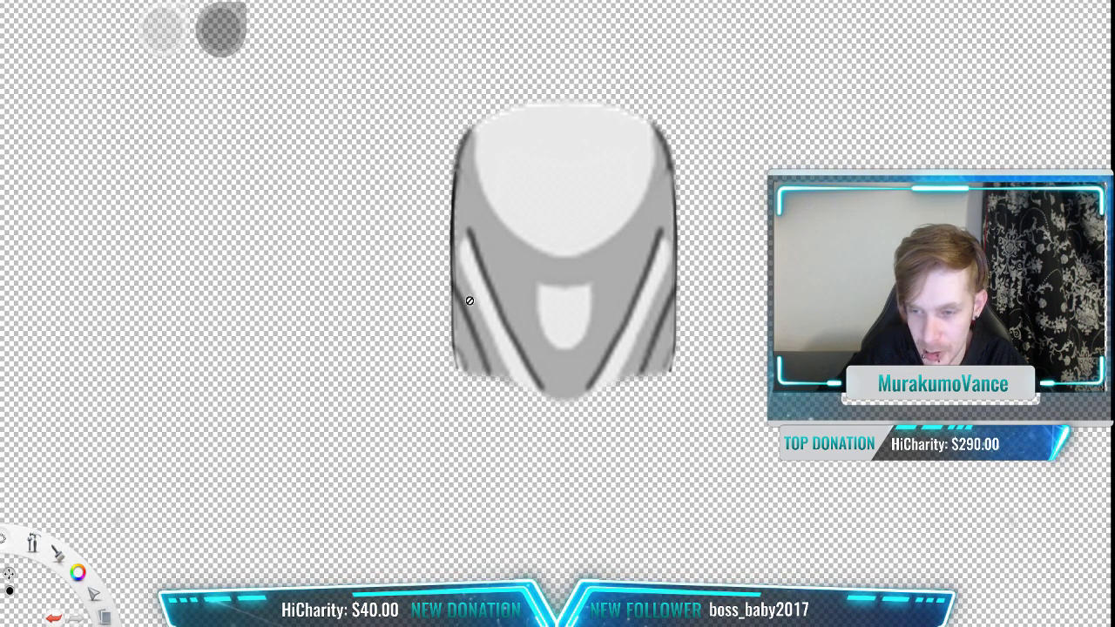
scroll(470, 302, "down", 5)
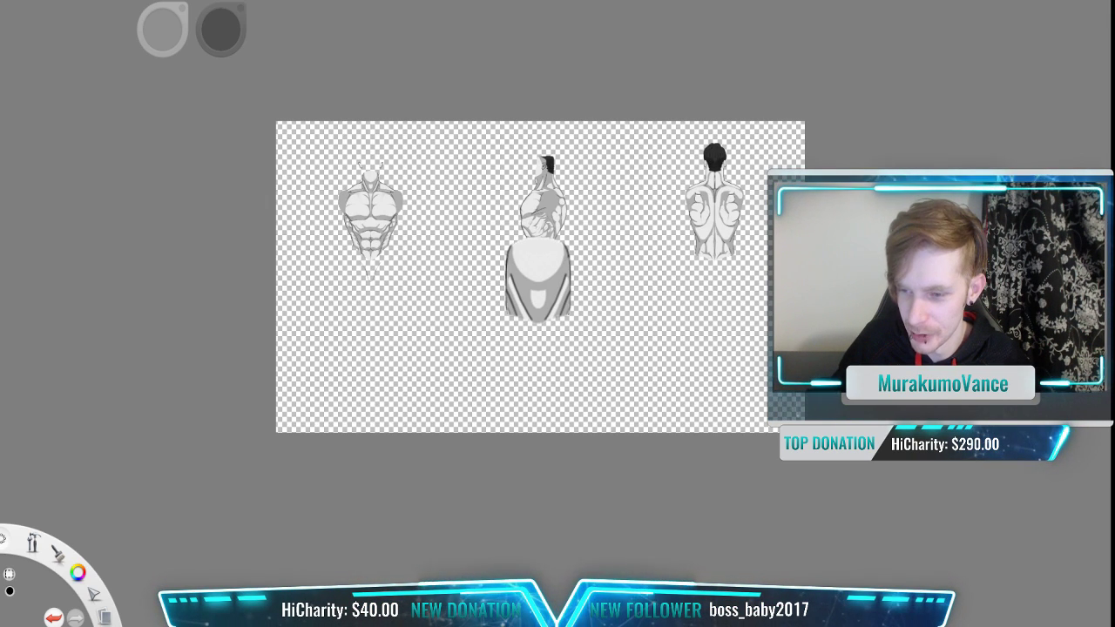
key("Delete")
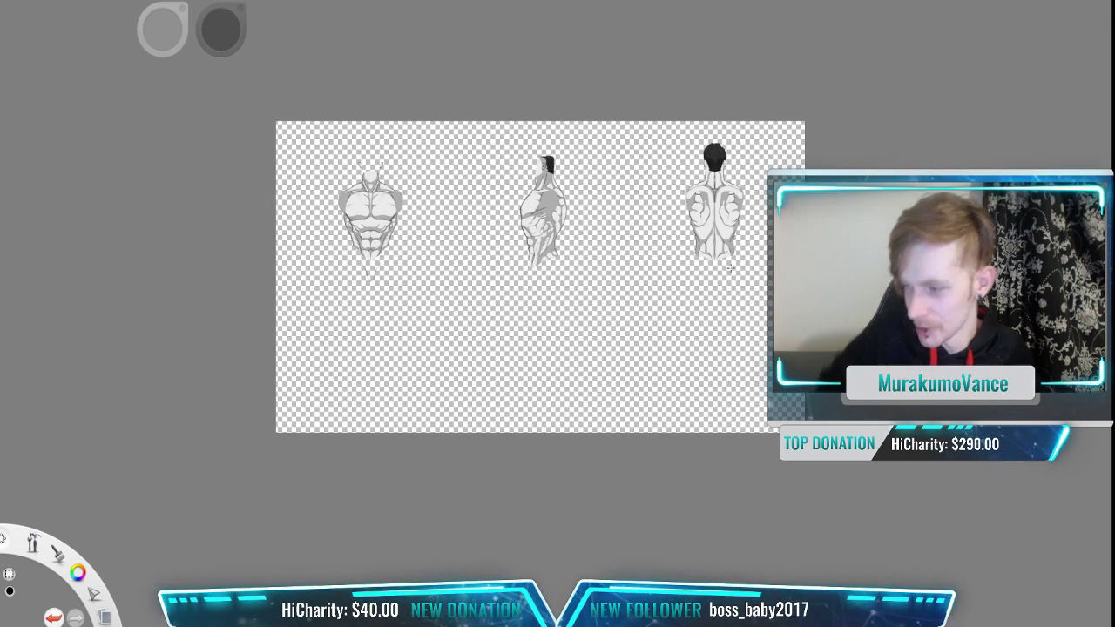
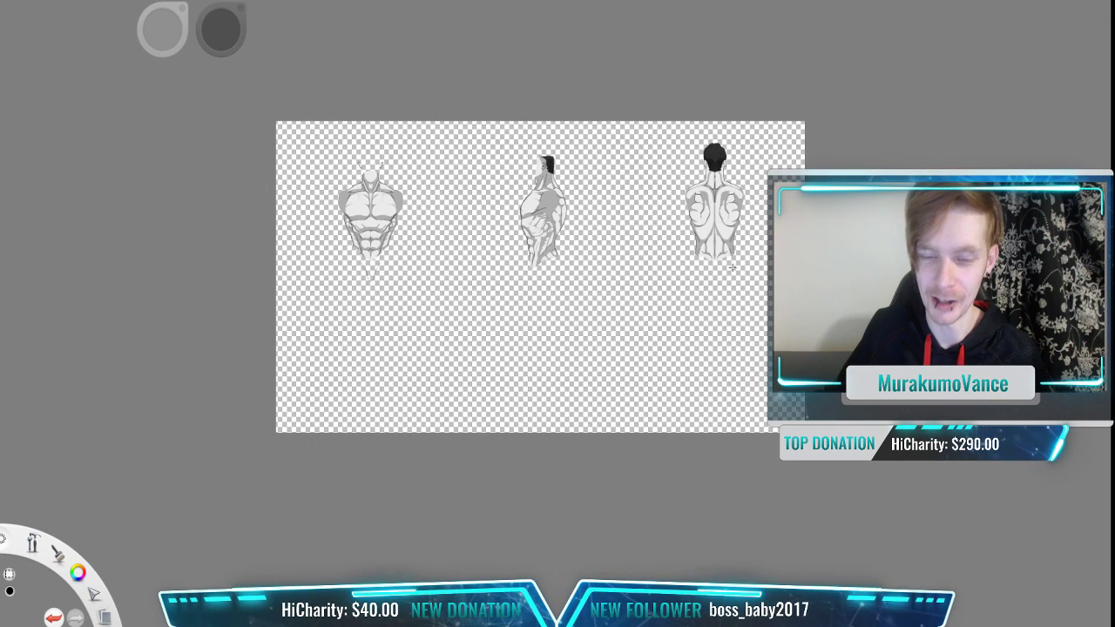
Step: Show the tan background behind the three torso views
scroll(378, 245, "up", 3)
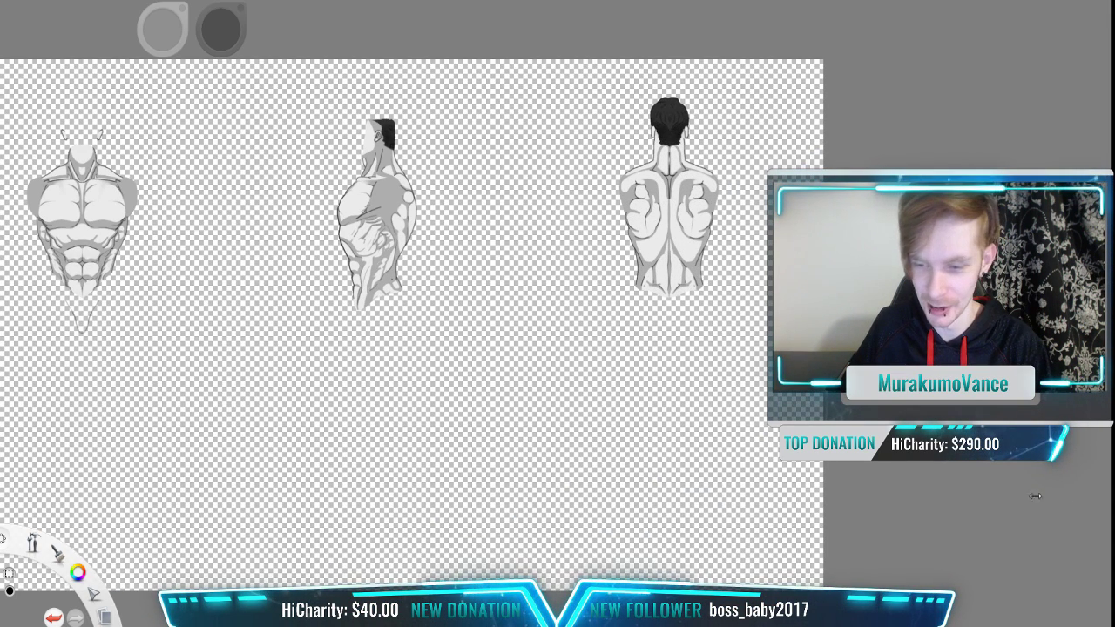
left_click(996, 510)
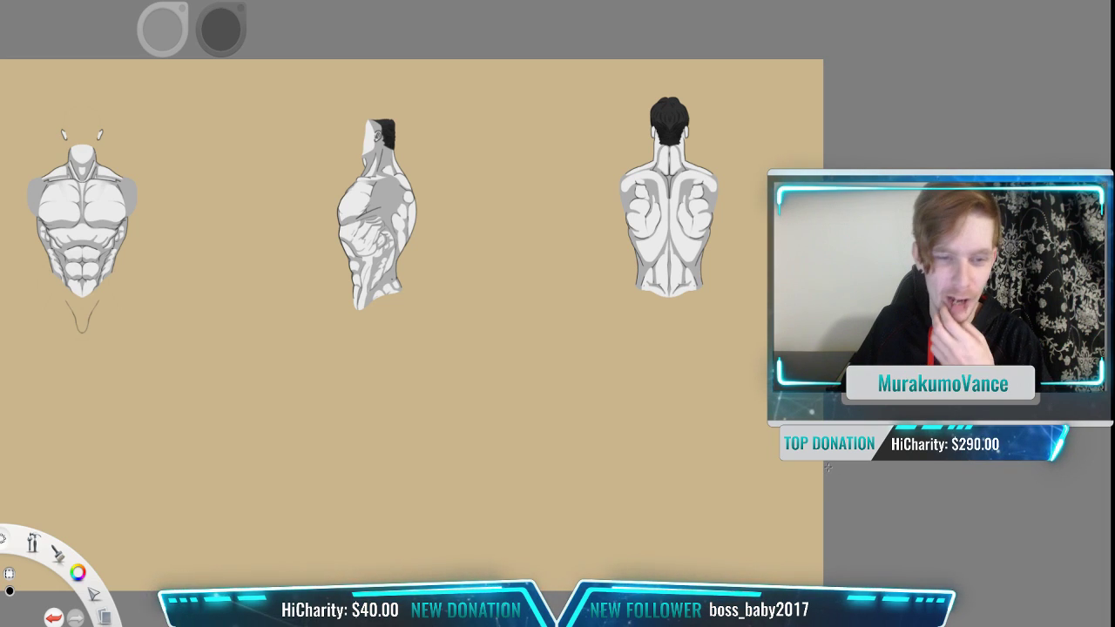
left_click_drag(667, 374, 852, 374)
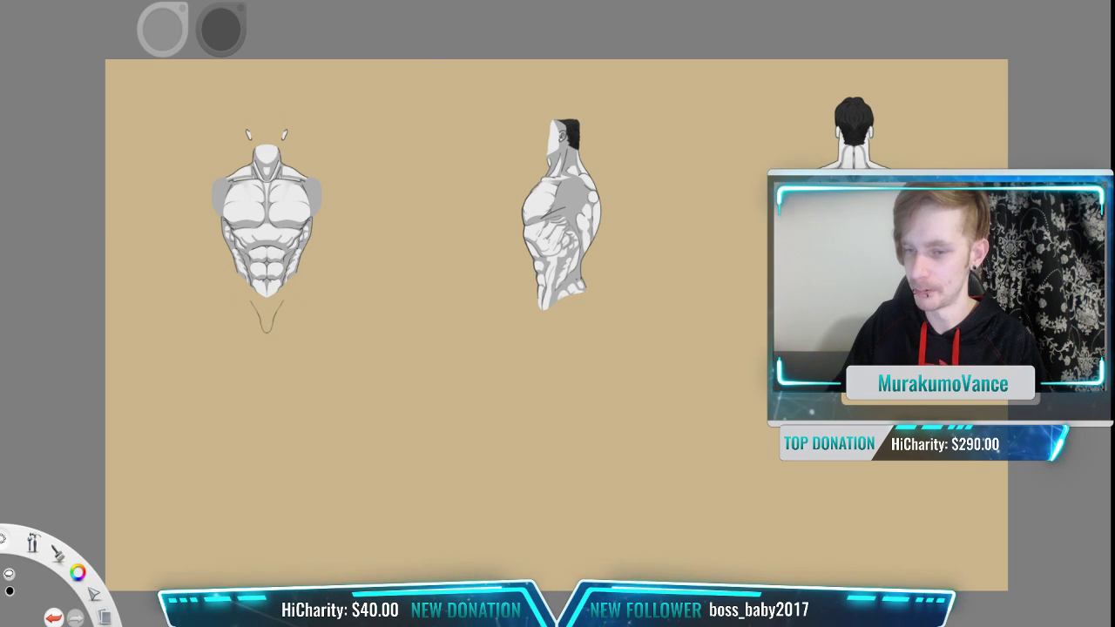
scroll(811, 219, "down", 2)
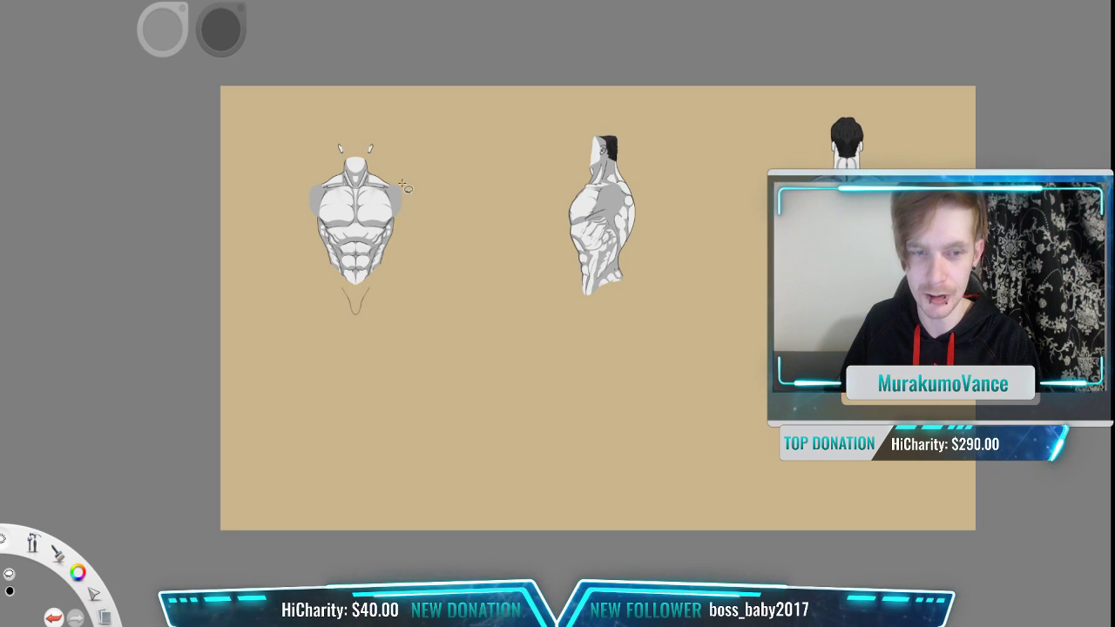
Step: Lasso the front and back torso views and delete them, keeping only the side view
mouse_move(438, 75)
left_mouse_down()
mouse_move(259, 225)
mouse_move(415, 408)
mouse_move(523, 186)
mouse_move(598, 113)
mouse_move(810, 297)
mouse_move(891, 45)
mouse_move(314, 22)
mouse_move(348, 34)
mouse_move(79, 235)
mouse_move(468, 274)
mouse_move(602, 254)
mouse_move(396, 262)
mouse_move(201, 235)
mouse_move(22, 6)
mouse_move(578, 71)
mouse_move(923, 70)
left_mouse_up()
left_click_drag(975, 109, 954, 215)
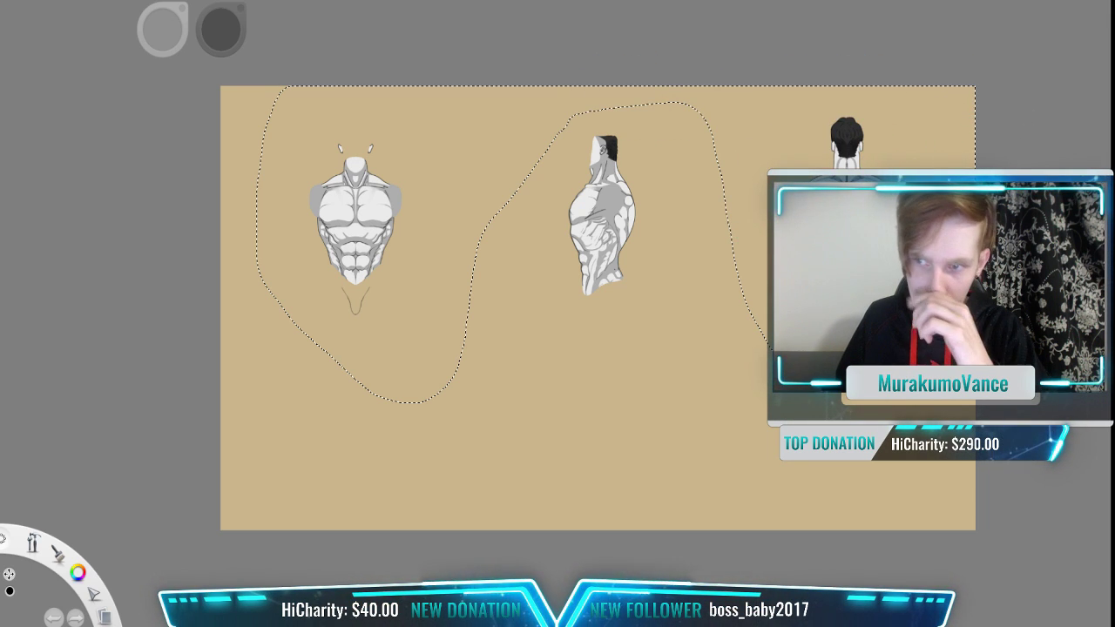
left_click_drag(1010, 340, 113, 575)
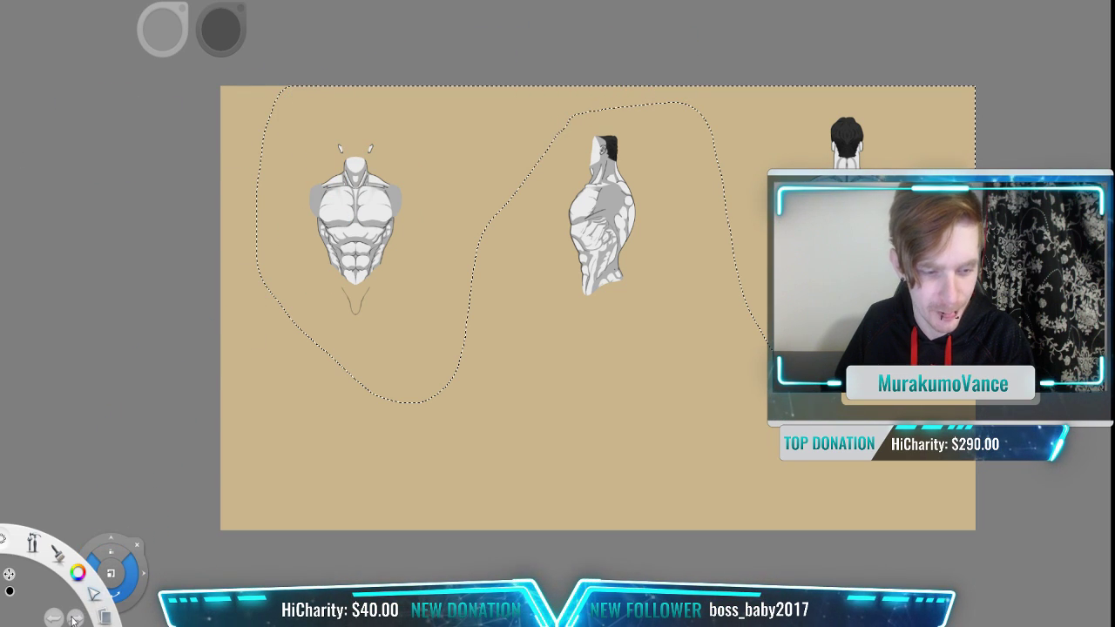
key("Delete")
scroll(619, 197, "up", 5)
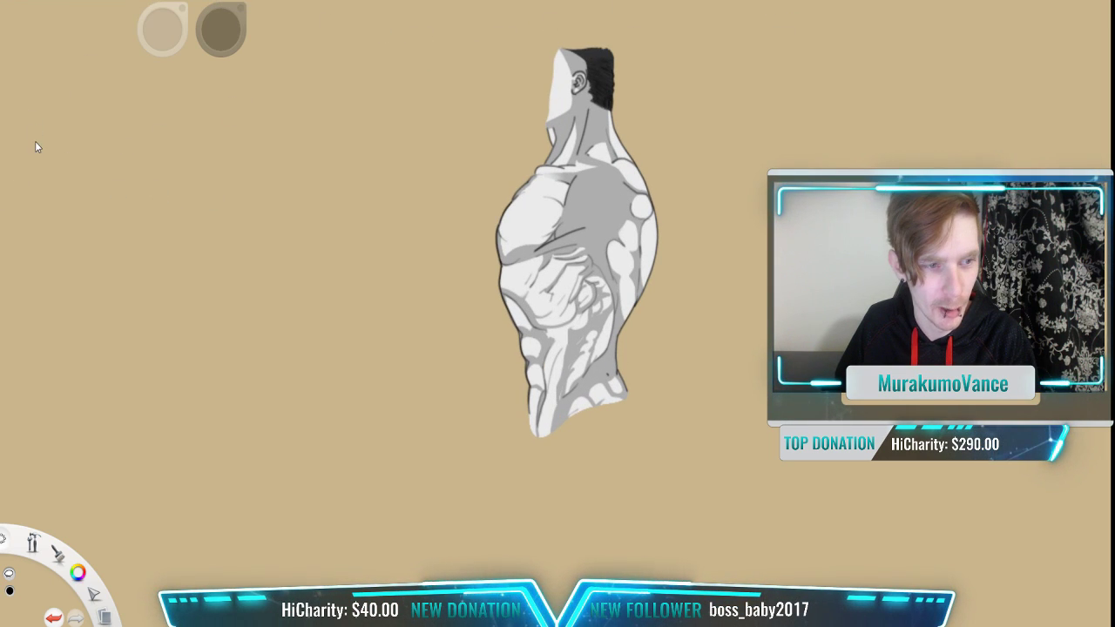
Step: Erase a band across the base of the side view's neck to separate it from the torso
scroll(613, 206, "up", 1)
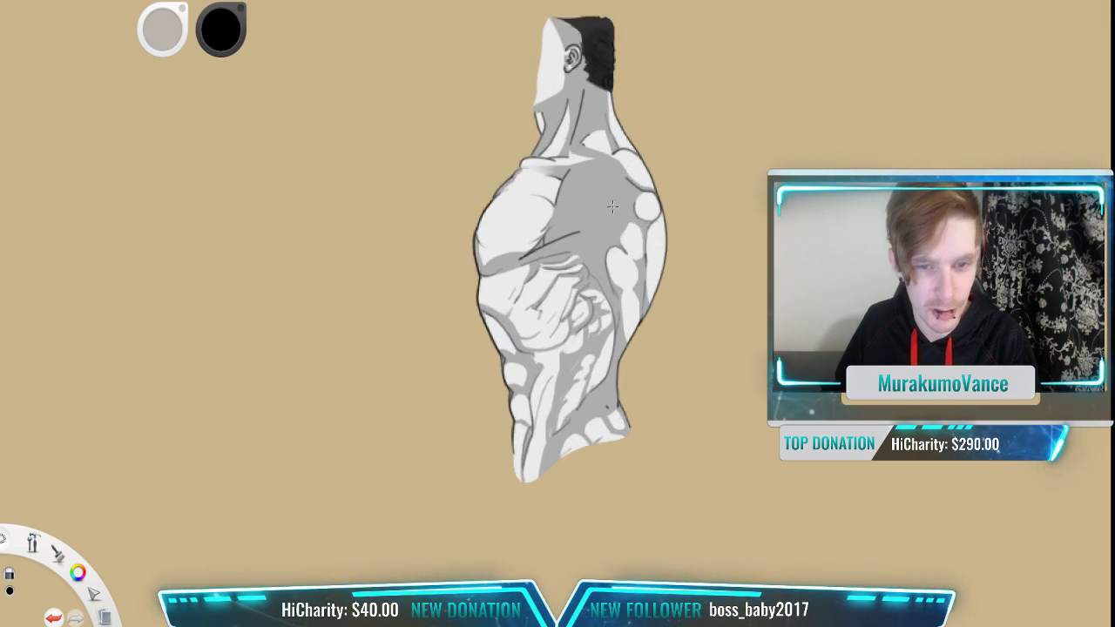
scroll(613, 206, "up", 2)
key("space")
left_click_drag(590, 211, 521, 280)
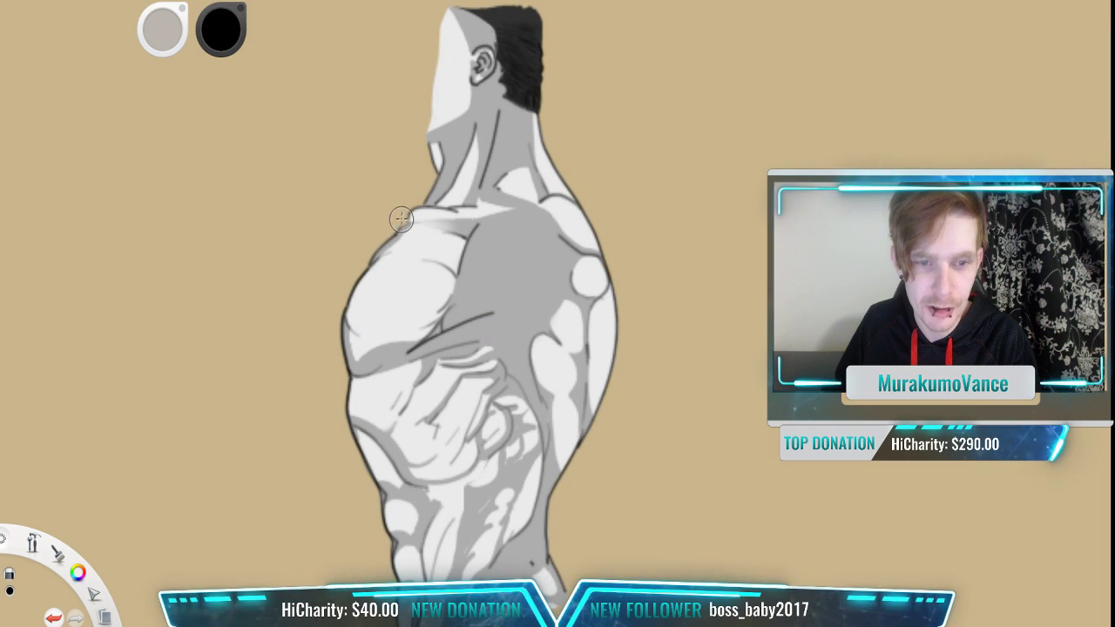
mouse_move(452, 220)
left_mouse_down()
mouse_move(592, 197)
mouse_move(607, 200)
mouse_move(613, 225)
left_mouse_up()
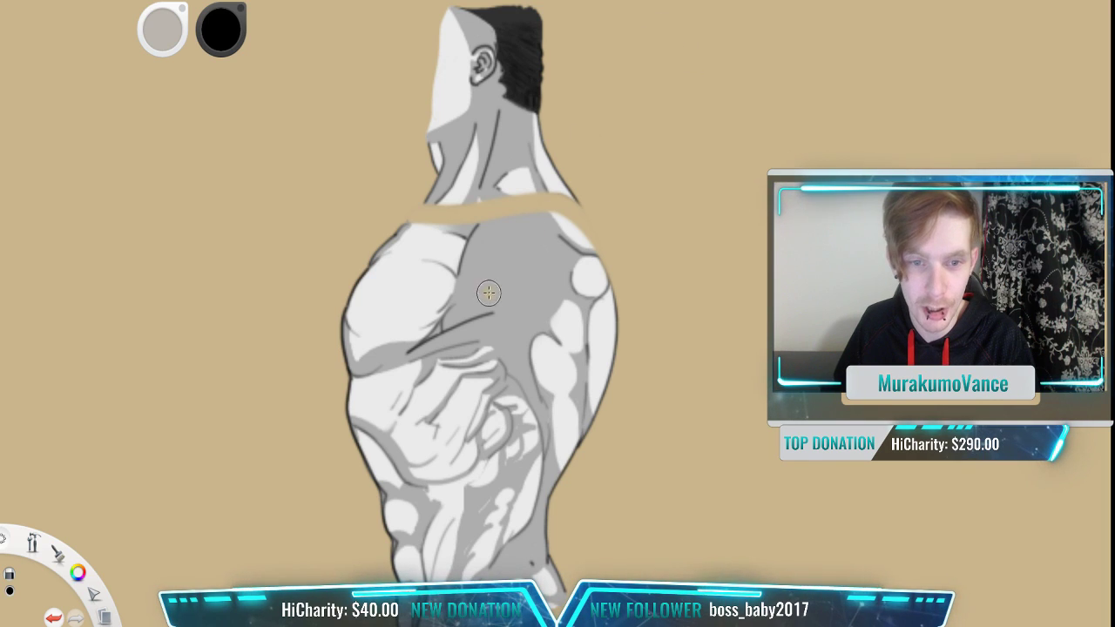
Step: Erase the light face area in front of the ear on the side-view head
scroll(493, 281, "down", 3)
scroll(534, 288, "up", 5)
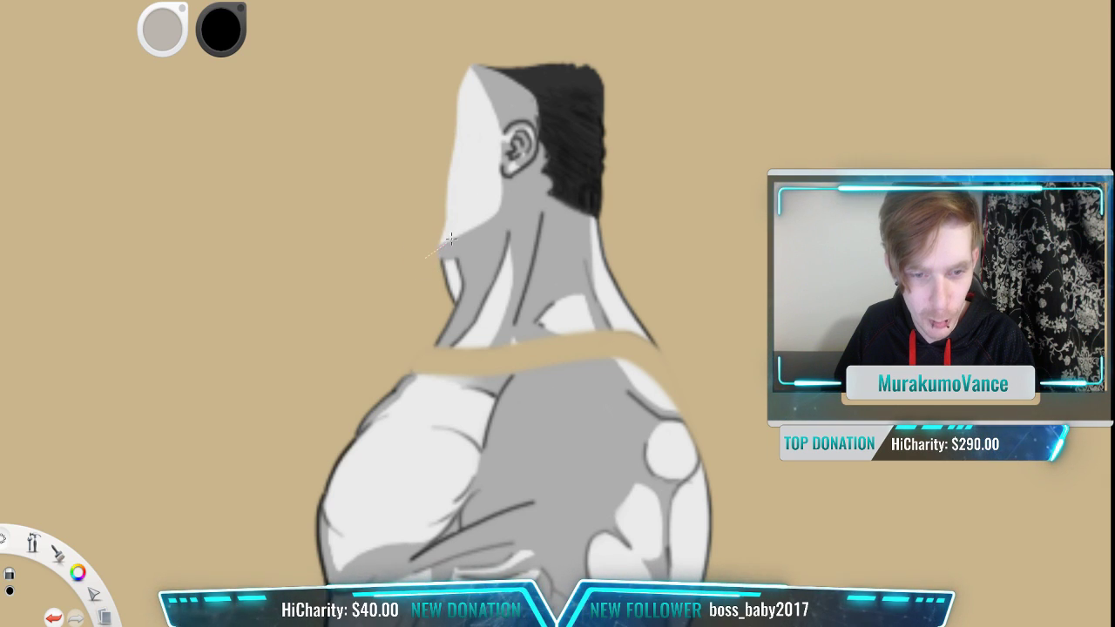
mouse_move(475, 203)
left_mouse_down()
mouse_move(517, 163)
mouse_move(506, 128)
mouse_move(484, 113)
mouse_move(501, 67)
mouse_move(446, 4)
mouse_move(442, 224)
mouse_move(460, 75)
mouse_move(453, 17)
mouse_move(490, 65)
mouse_move(456, 202)
mouse_move(466, 206)
mouse_move(464, 5)
mouse_move(459, 169)
left_mouse_up()
Step: Erase the whole side-view torso below the gap, from the shoulders down to the waist
scroll(478, 167, "down", 3)
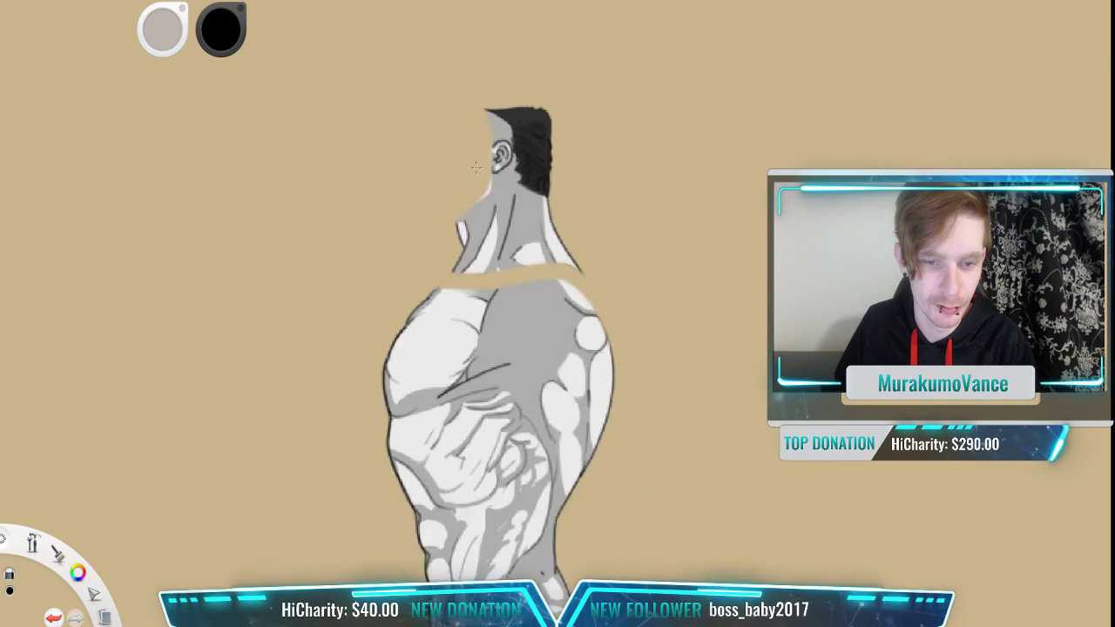
left_click_drag(538, 198, 636, 179)
scroll(705, 215, "up", 2)
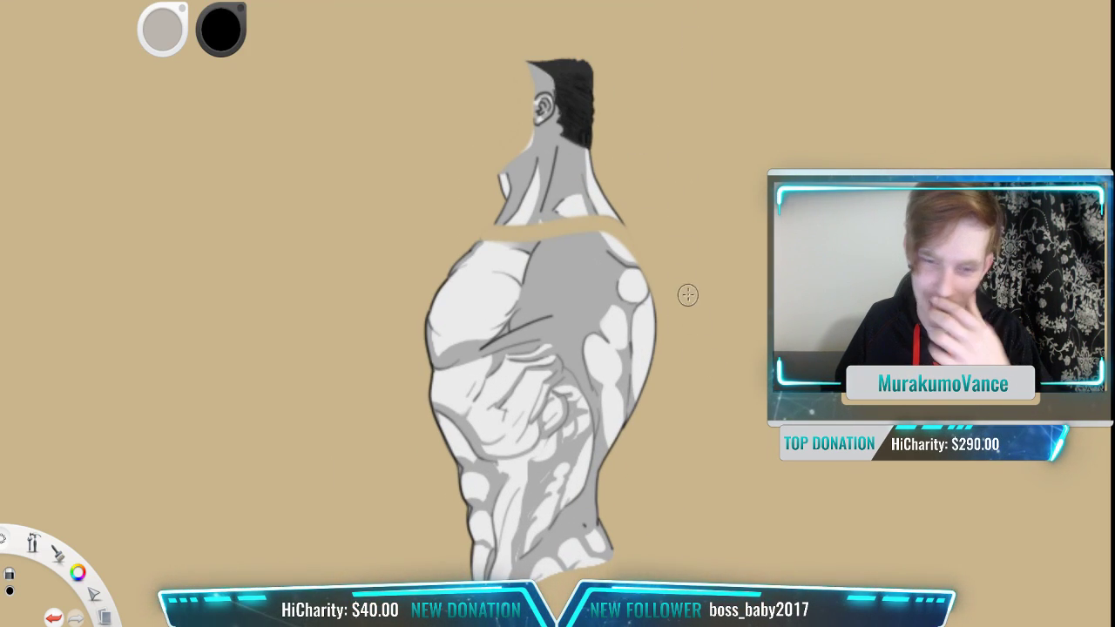
left_click_drag(650, 239, 470, 249)
mouse_move(625, 254)
left_mouse_down()
mouse_move(666, 253)
mouse_move(364, 258)
mouse_move(630, 245)
mouse_move(578, 234)
mouse_move(621, 241)
mouse_move(543, 242)
mouse_move(364, 275)
mouse_move(620, 282)
mouse_move(437, 285)
mouse_move(601, 266)
mouse_move(452, 265)
mouse_move(594, 303)
mouse_move(764, 318)
mouse_move(614, 302)
mouse_move(679, 275)
left_mouse_up()
left_click_drag(523, 308, 435, 321)
mouse_move(561, 301)
left_mouse_down()
mouse_move(485, 272)
mouse_move(339, 299)
mouse_move(449, 295)
mouse_move(389, 329)
mouse_move(492, 313)
mouse_move(459, 307)
mouse_move(432, 311)
mouse_move(603, 359)
mouse_move(676, 351)
mouse_move(474, 346)
mouse_move(747, 317)
mouse_move(685, 330)
mouse_move(484, 331)
mouse_move(617, 322)
mouse_move(605, 342)
mouse_move(554, 350)
mouse_move(676, 351)
mouse_move(364, 390)
mouse_move(476, 366)
mouse_move(487, 336)
mouse_move(390, 337)
mouse_move(439, 341)
left_mouse_up()
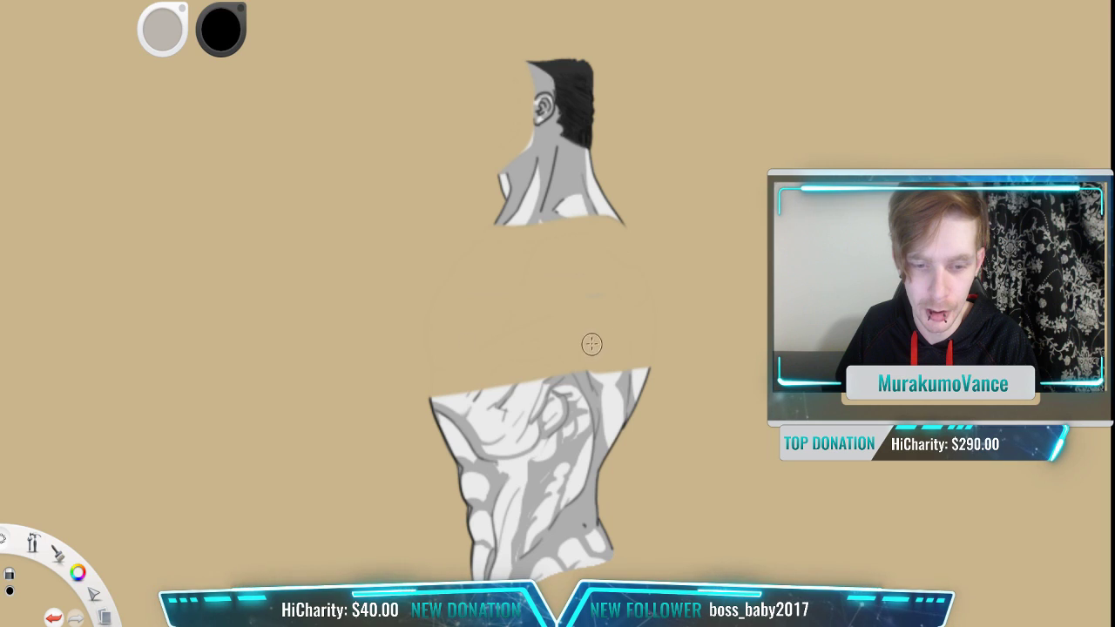
left_click_drag(531, 378, 640, 368)
mouse_move(467, 384)
left_mouse_down()
mouse_move(633, 392)
mouse_move(499, 407)
mouse_move(261, 398)
mouse_move(602, 398)
mouse_move(472, 392)
mouse_move(442, 411)
mouse_move(506, 433)
mouse_move(594, 423)
mouse_move(489, 404)
mouse_move(530, 420)
mouse_move(484, 426)
mouse_move(475, 464)
left_mouse_up()
left_click_drag(510, 409, 507, 214)
mouse_move(449, 261)
left_mouse_down()
mouse_move(685, 243)
mouse_move(542, 261)
mouse_move(469, 252)
mouse_move(638, 224)
mouse_move(745, 233)
mouse_move(521, 262)
mouse_move(566, 244)
mouse_move(593, 241)
mouse_move(394, 288)
mouse_move(561, 262)
mouse_move(648, 282)
mouse_move(507, 305)
mouse_move(494, 281)
mouse_move(598, 260)
mouse_move(645, 266)
mouse_move(280, 323)
mouse_move(569, 322)
mouse_move(368, 346)
mouse_move(373, 309)
mouse_move(521, 294)
mouse_move(486, 300)
mouse_move(646, 305)
mouse_move(523, 328)
mouse_move(482, 348)
mouse_move(455, 394)
mouse_move(651, 328)
mouse_move(753, 308)
mouse_move(662, 313)
mouse_move(645, 338)
mouse_move(528, 371)
mouse_move(571, 376)
left_mouse_up()
mouse_move(661, 295)
left_mouse_down()
mouse_move(624, 322)
mouse_move(526, 334)
mouse_move(506, 368)
mouse_move(527, 359)
mouse_move(487, 345)
left_mouse_up()
mouse_move(418, 351)
left_mouse_down()
mouse_move(472, 365)
mouse_move(463, 376)
mouse_move(473, 377)
mouse_move(549, 358)
mouse_move(455, 414)
mouse_move(511, 411)
left_mouse_up()
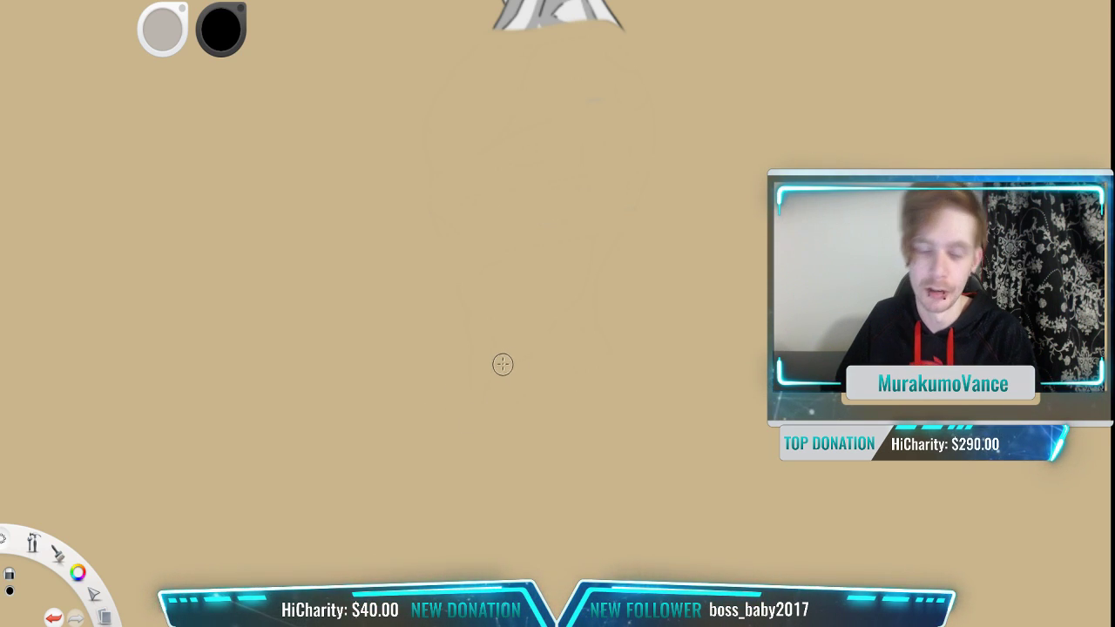
Step: Hide the tan background behind the isolated side-view head and neck
key("space")
left_click_drag(569, 214, 582, 418)
scroll(625, 406, "up", 2)
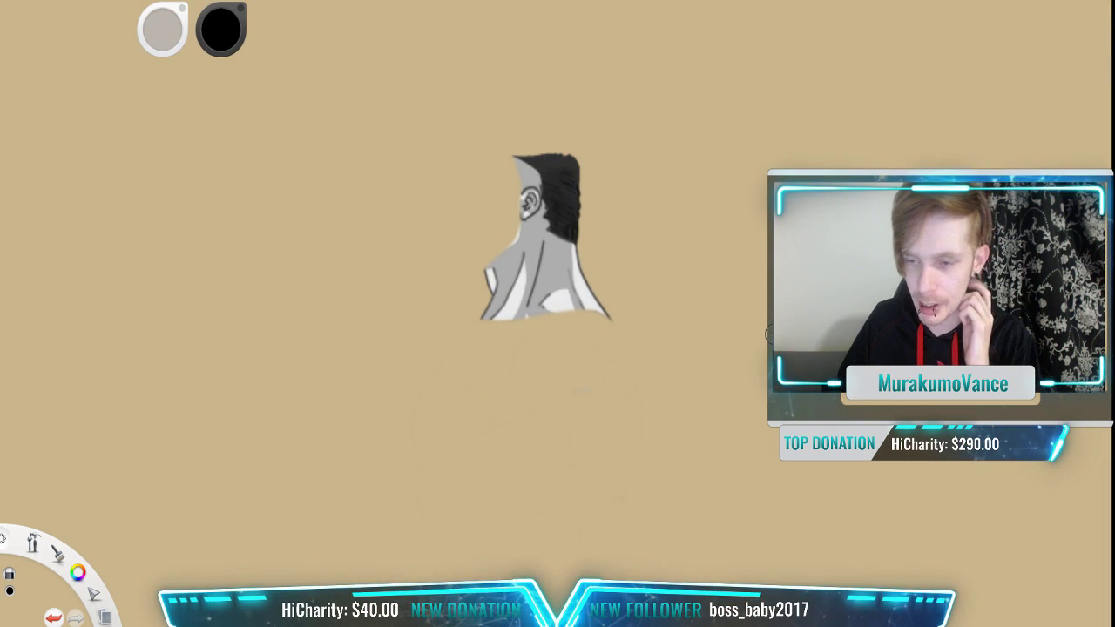
scroll(710, 279, "down", 3)
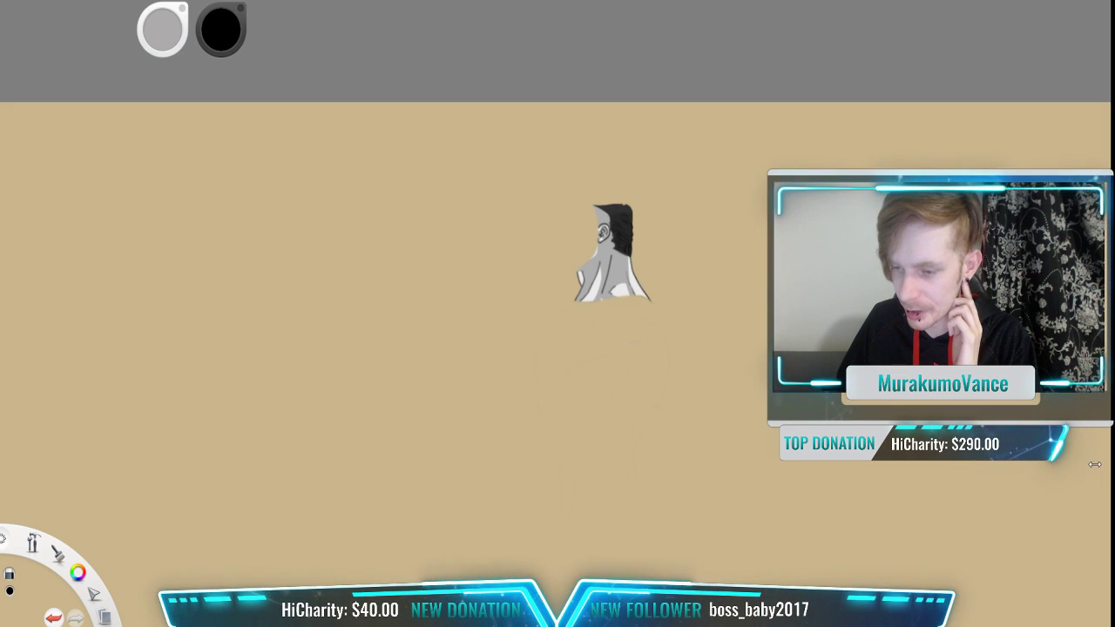
left_click(996, 501)
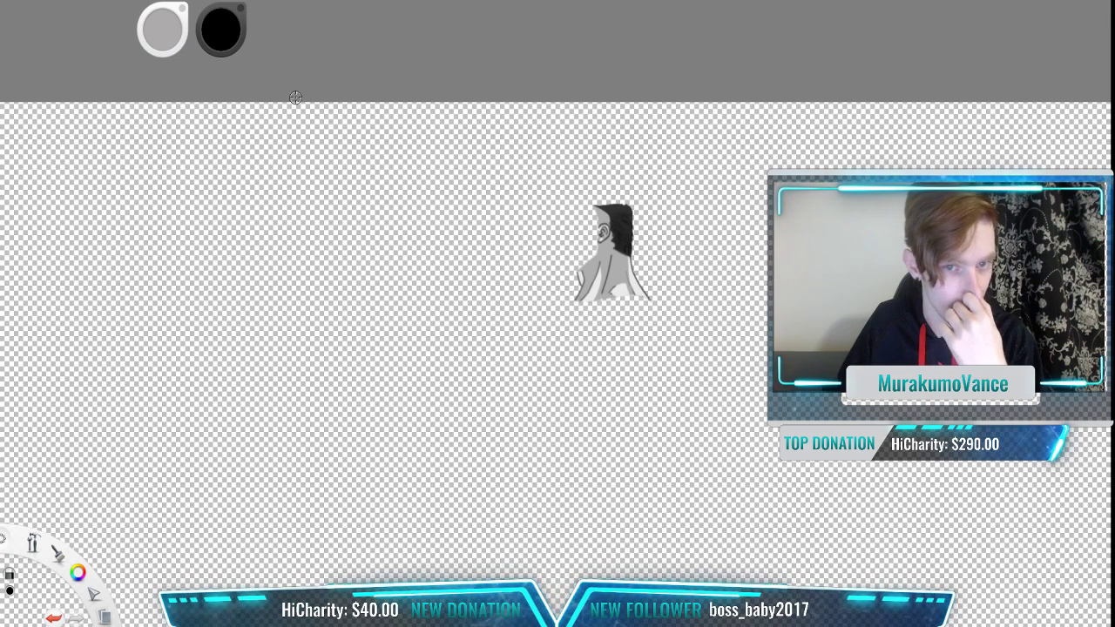
Step: Select the isolated side-view head and neck, enlarge it to about four times its size, and place it near the canvas centre
left_click(457, 21)
key("space")
mouse_move(761, 264)
left_mouse_down()
mouse_move(742, 316)
mouse_move(355, 112)
left_mouse_up()
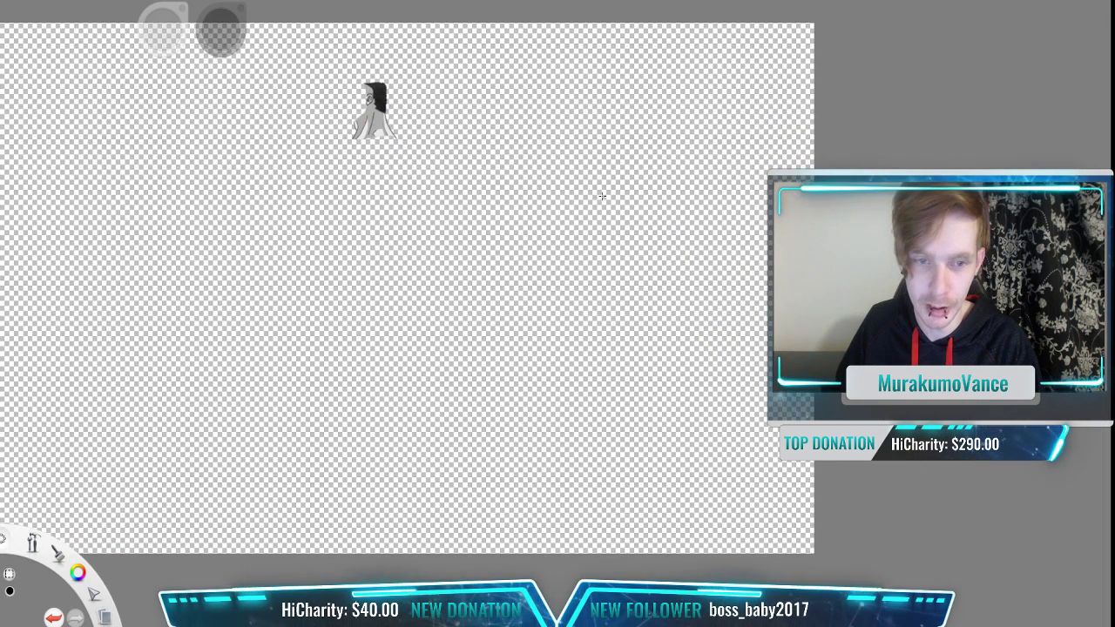
left_click_drag(231, 60, 477, 202)
key("v")
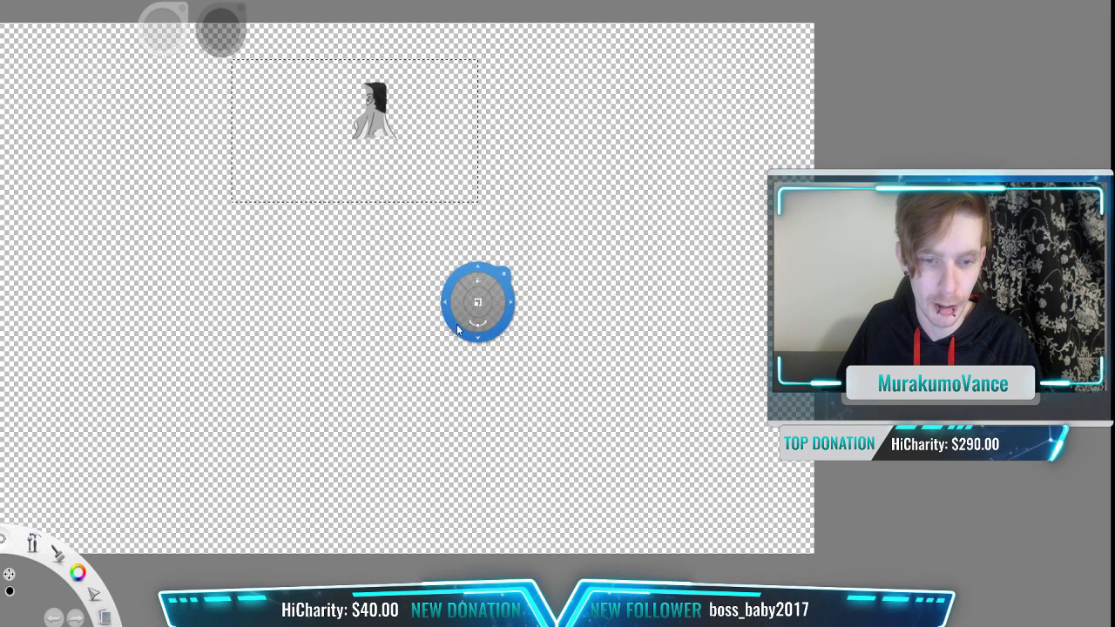
left_click_drag(480, 305, 665, 133)
left_click_drag(533, 112, 478, 332)
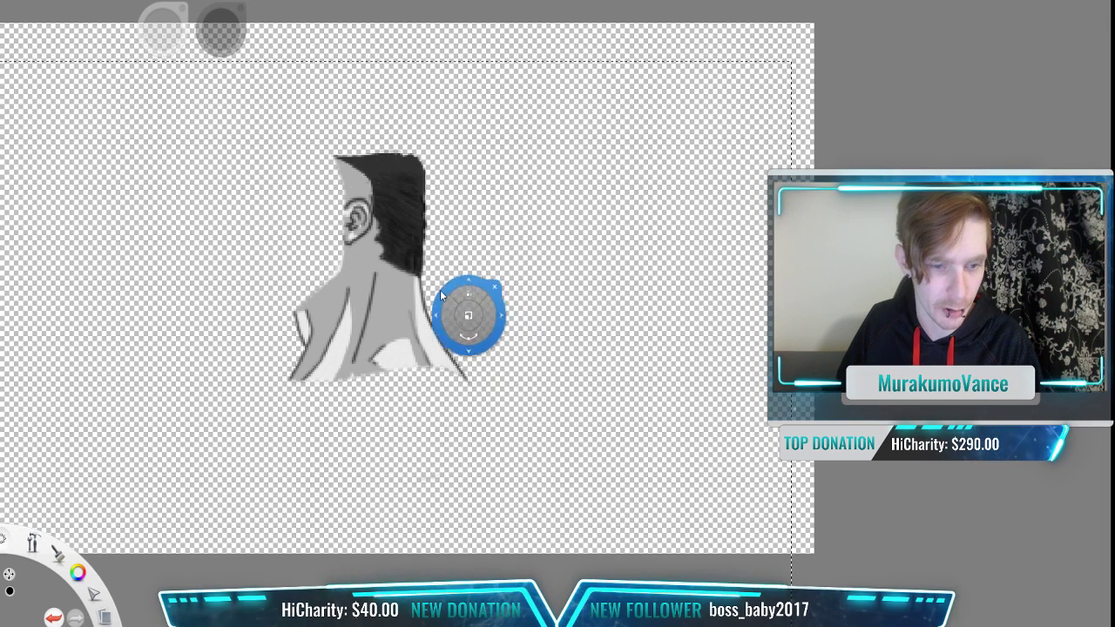
left_click_drag(239, 248, 370, 246)
left_click(29, 154)
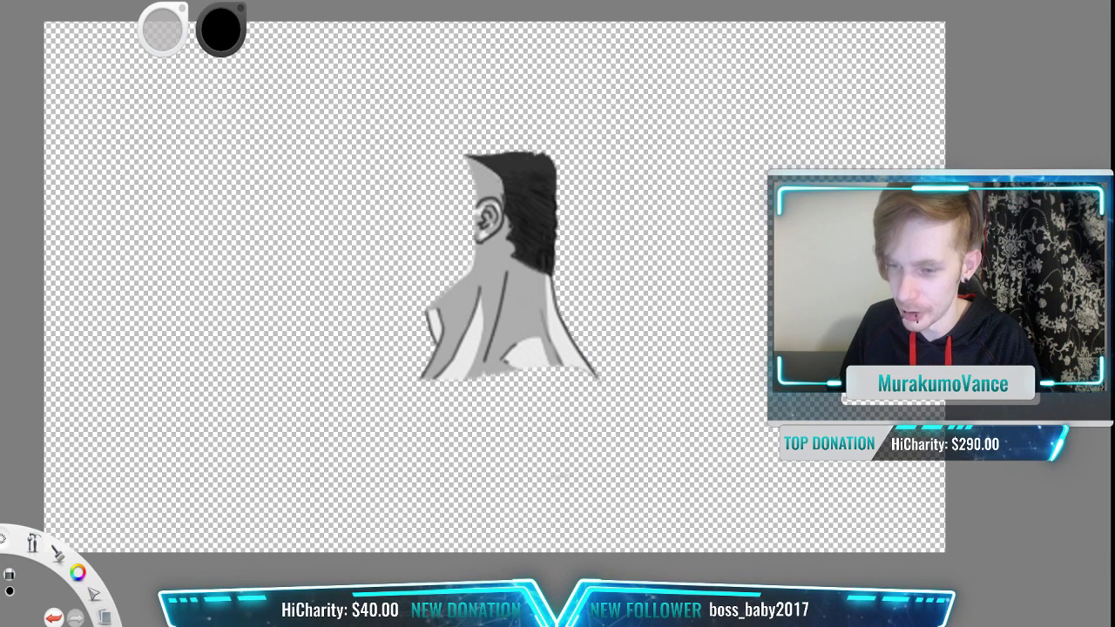
Step: Clear the enlarged side-view neck from the canvas and bring the three torso views back
key("Delete")
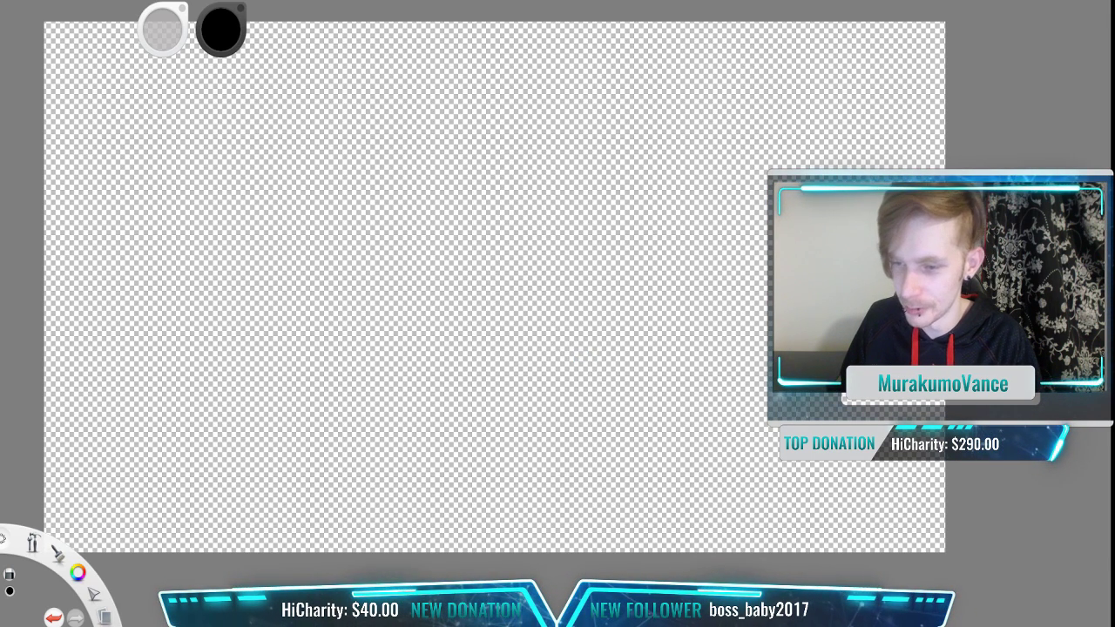
scroll(598, 232, "down", 2)
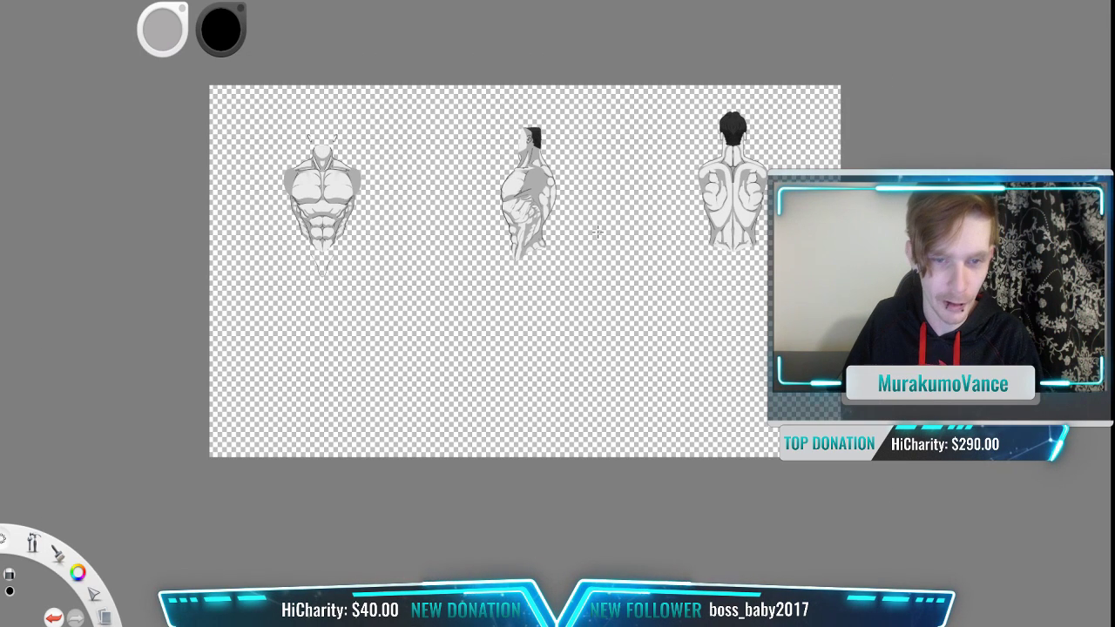
key("space")
left_click_drag(549, 201, 605, 209)
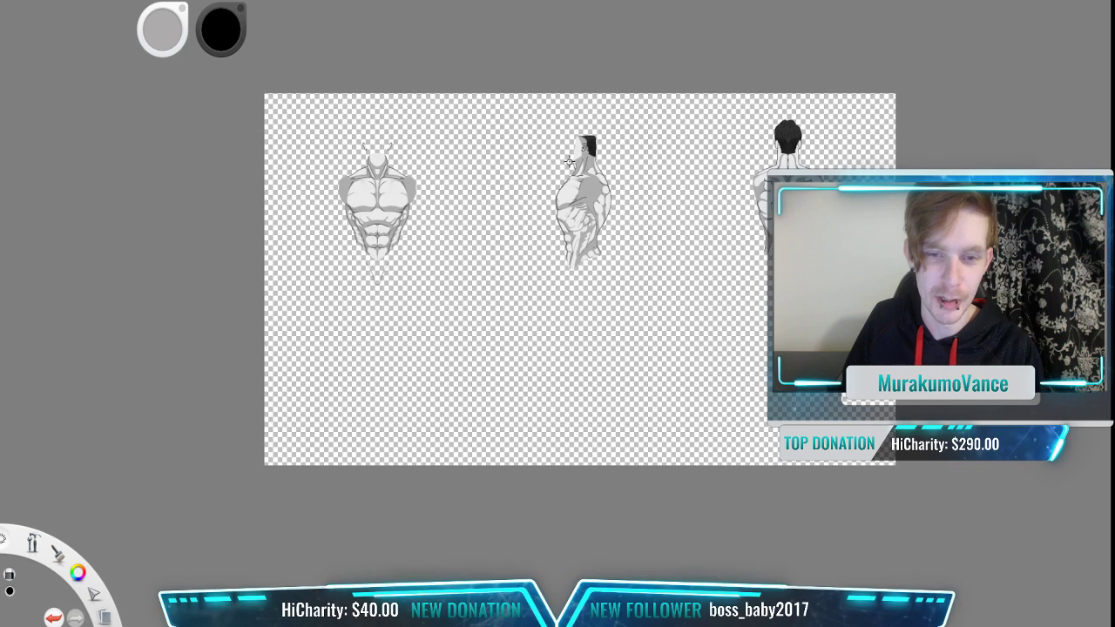
scroll(628, 165, "up", 1)
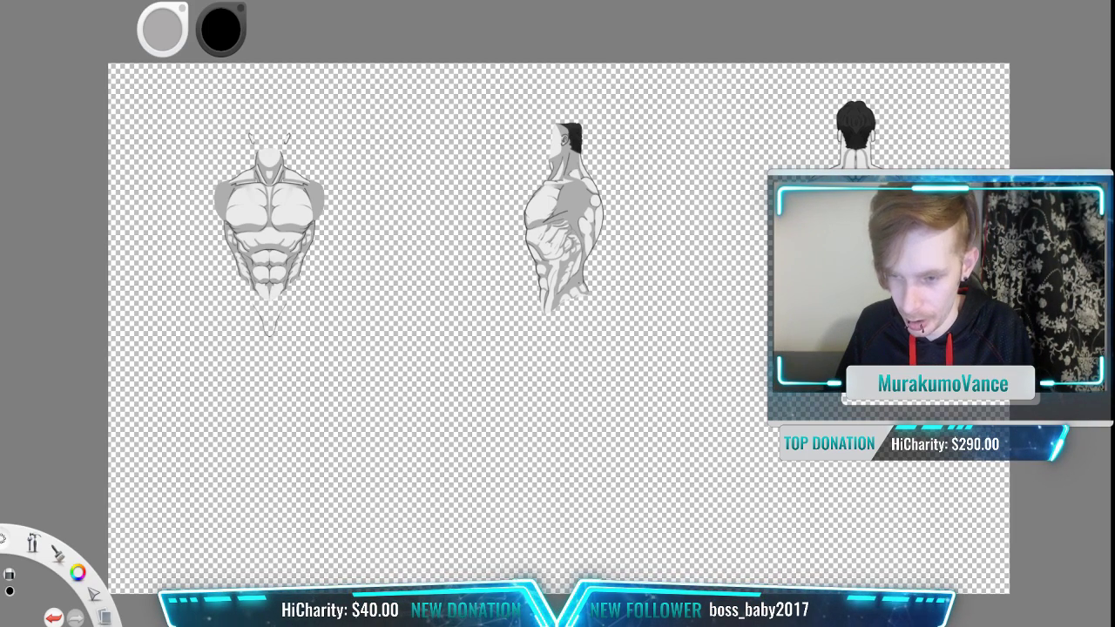
Step: Turn the character's other layers back on, including the arms, face, hair, gauntlets and leg armour
key("Delete")
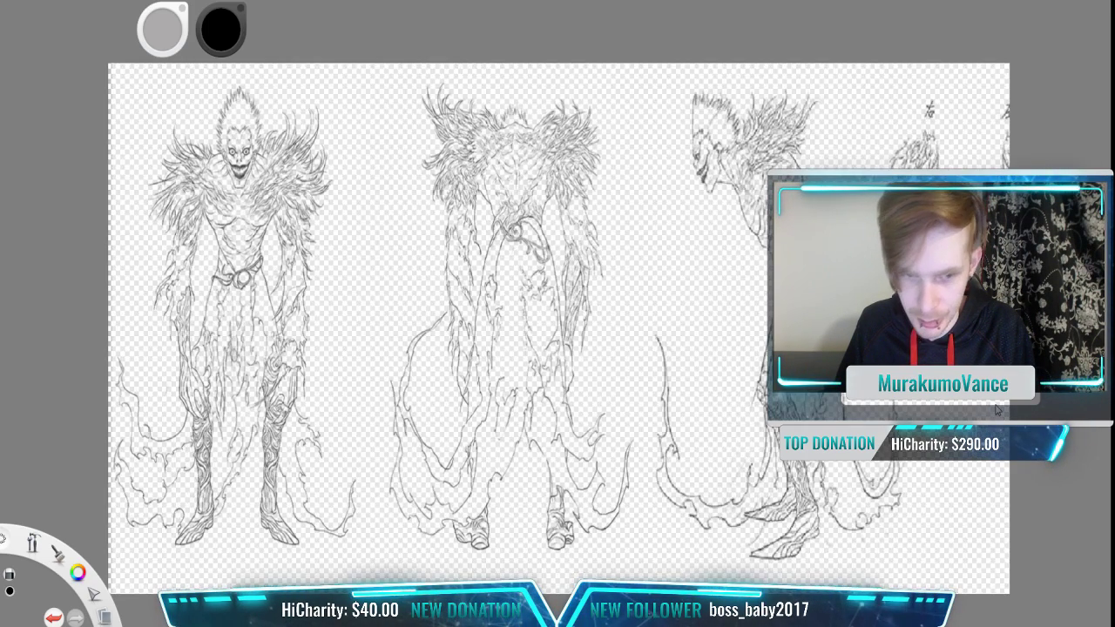
left_click(998, 410)
left_click(997, 383)
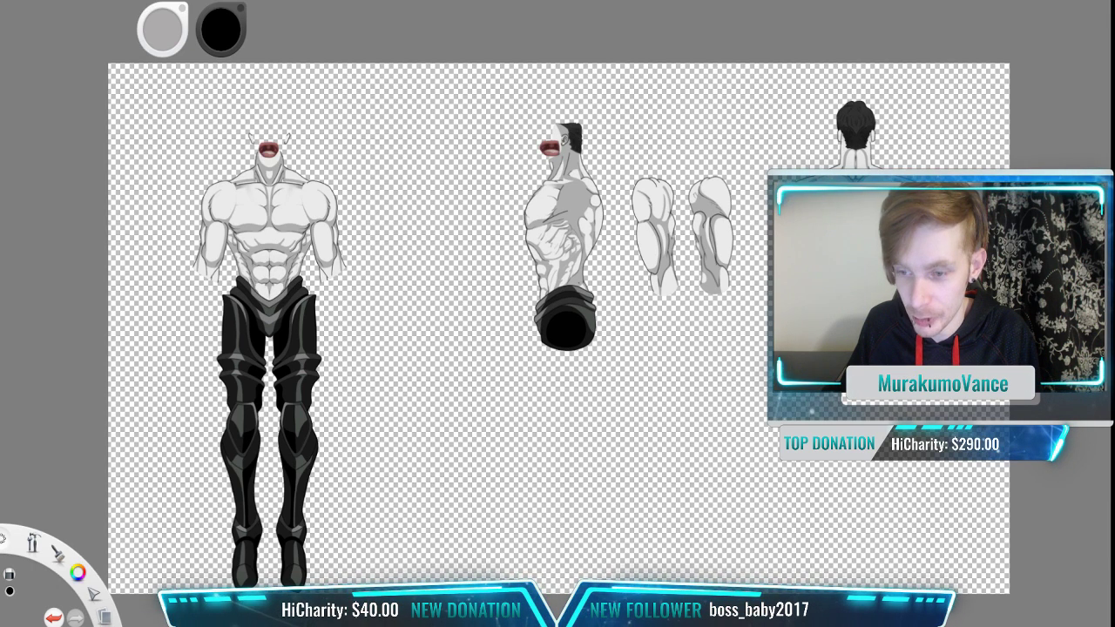
left_click(993, 143)
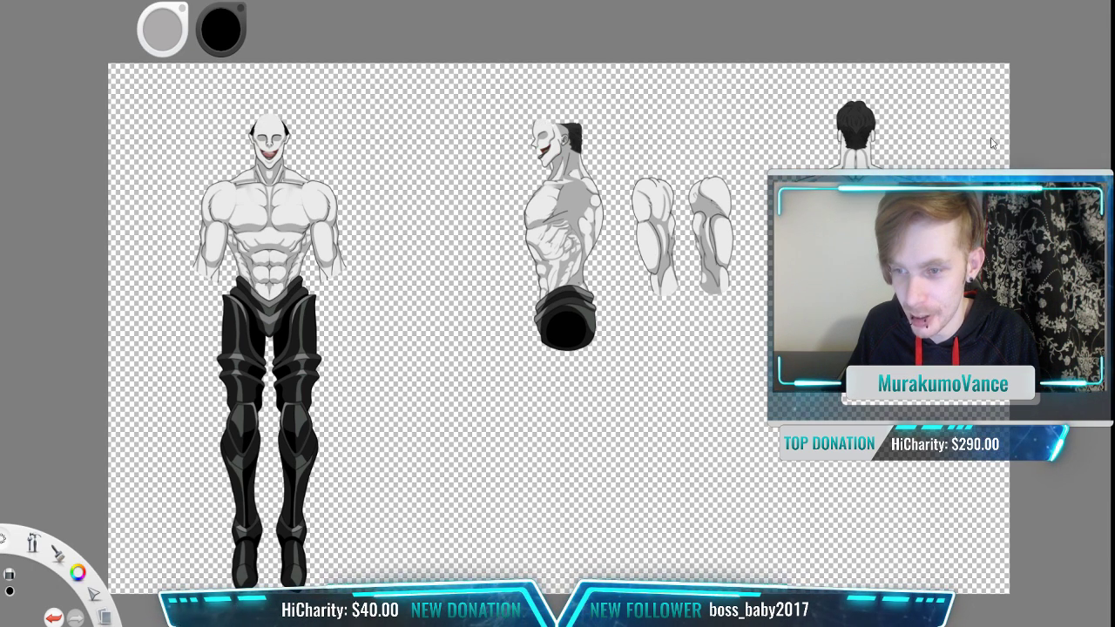
left_click(991, 141)
left_click(993, 111)
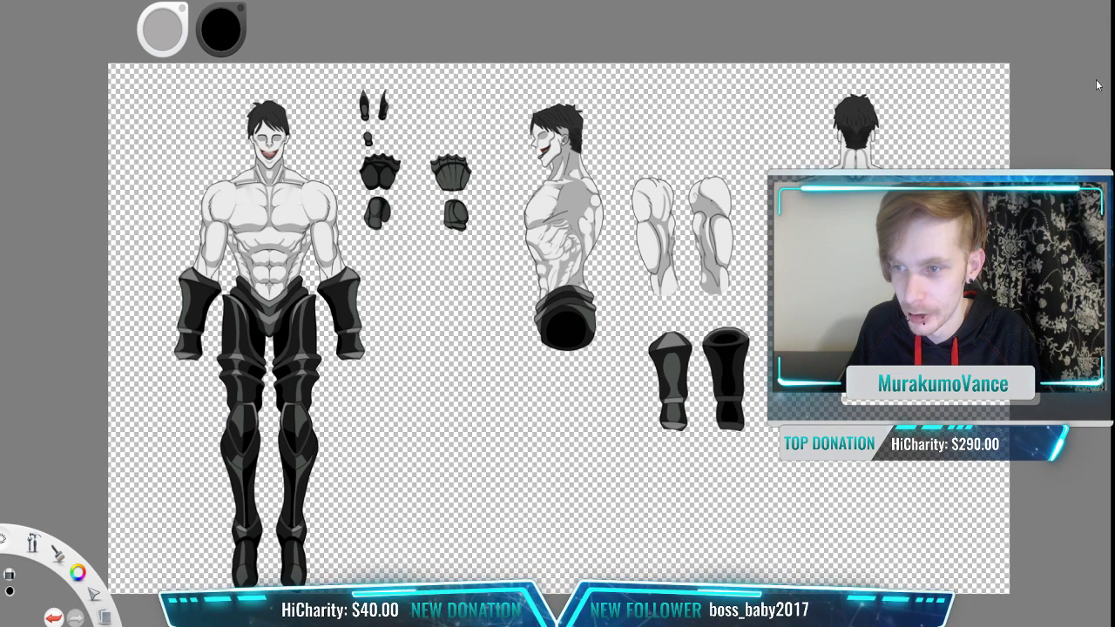
left_click(1001, 80)
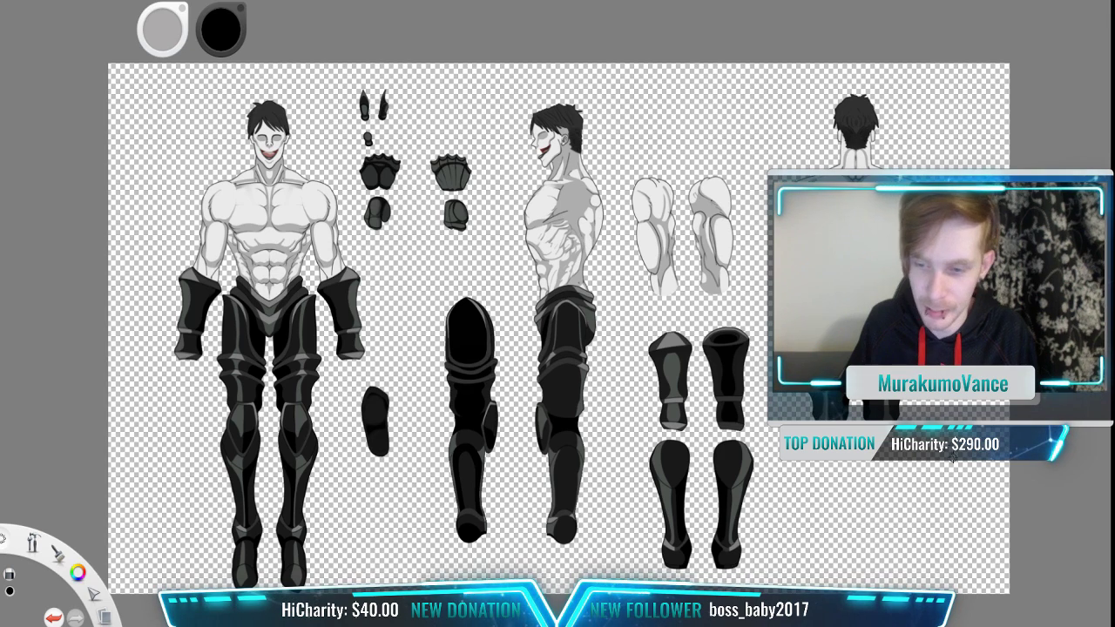
Step: Show the tan background behind the restored full character sheet
left_click(996, 510)
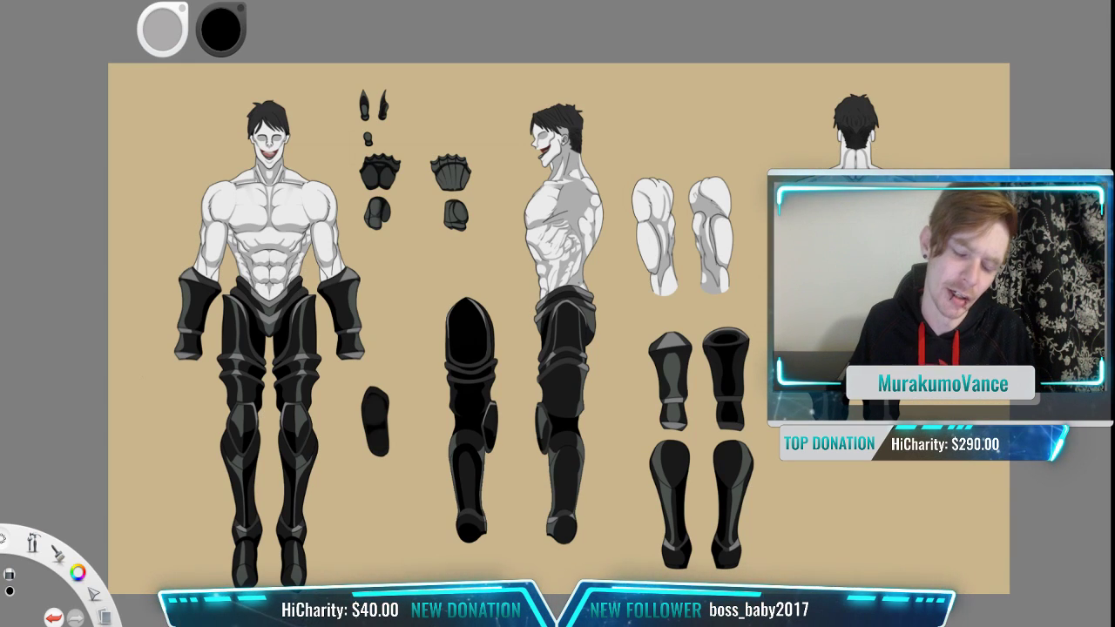
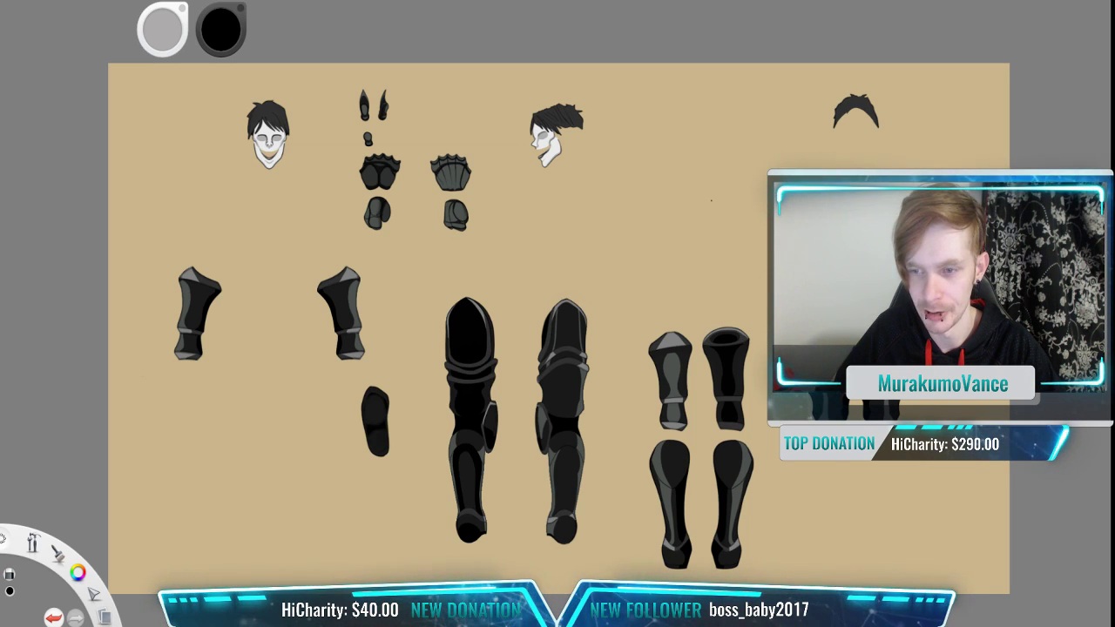
Step: Hide the upper face, gauntlets, hair and leg armour layers, leaving only the front-view and side-view jaw pieces
key("Delete")
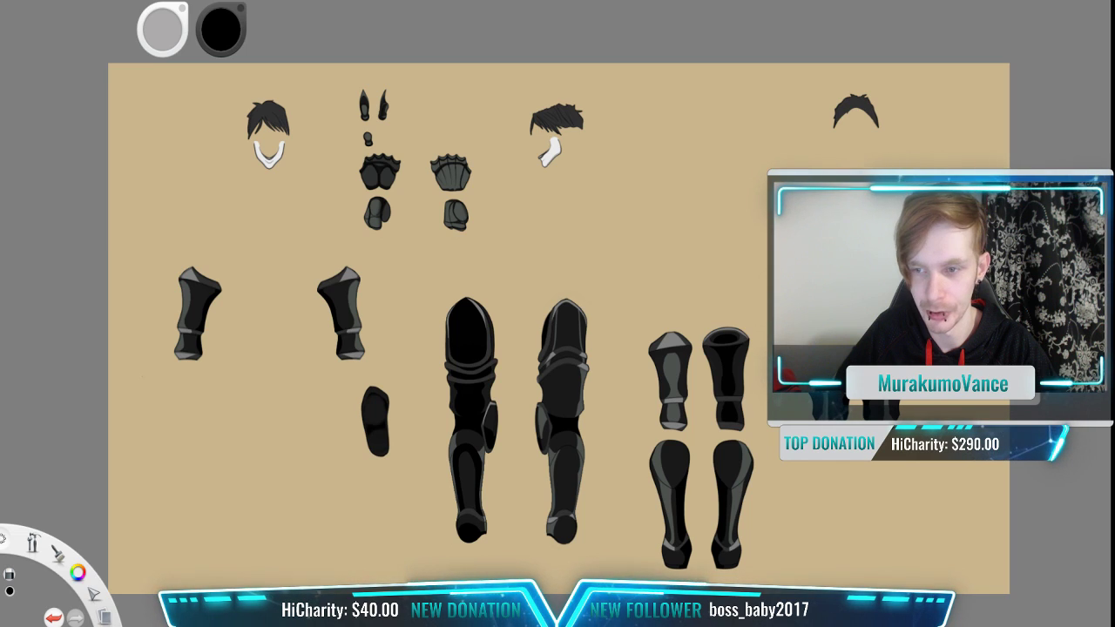
left_click(996, 163)
key("ctrl+z")
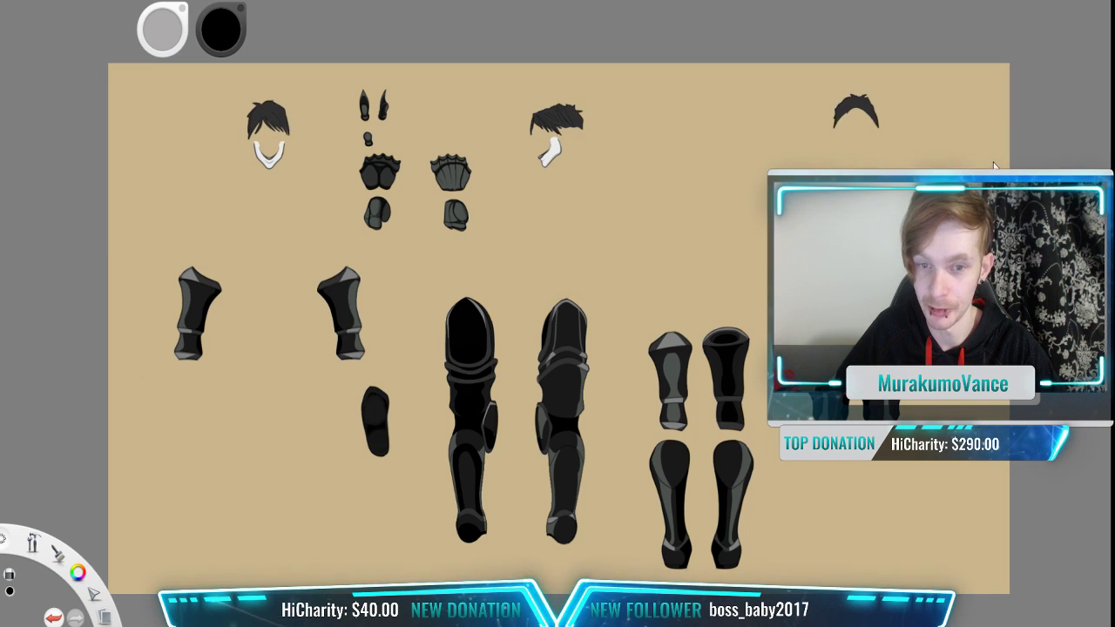
scroll(515, 117, "up", 2)
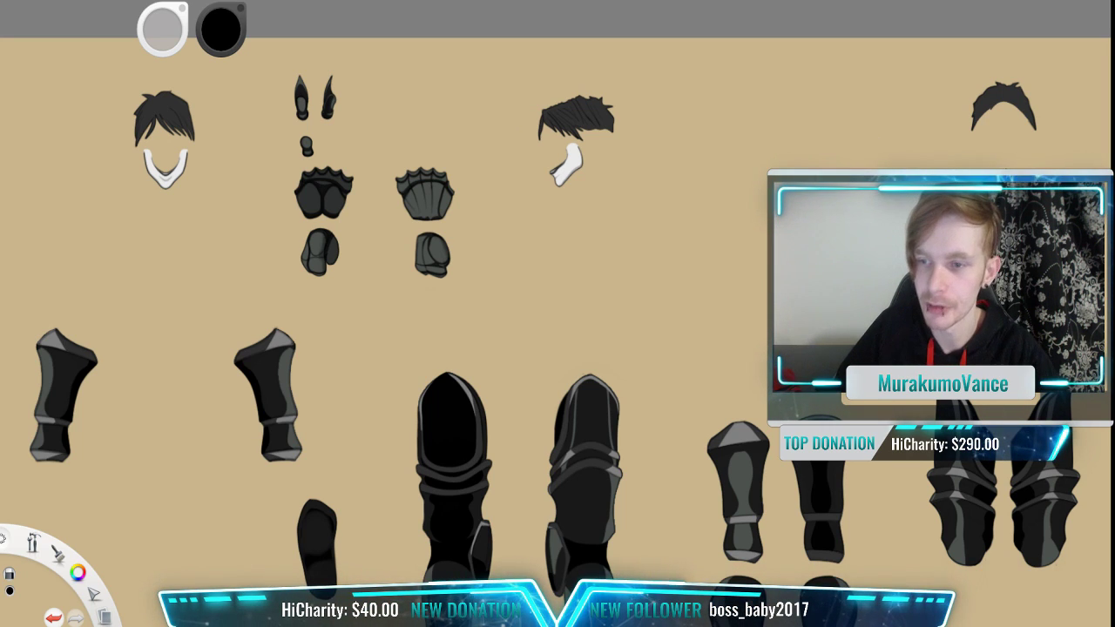
left_click(991, 120)
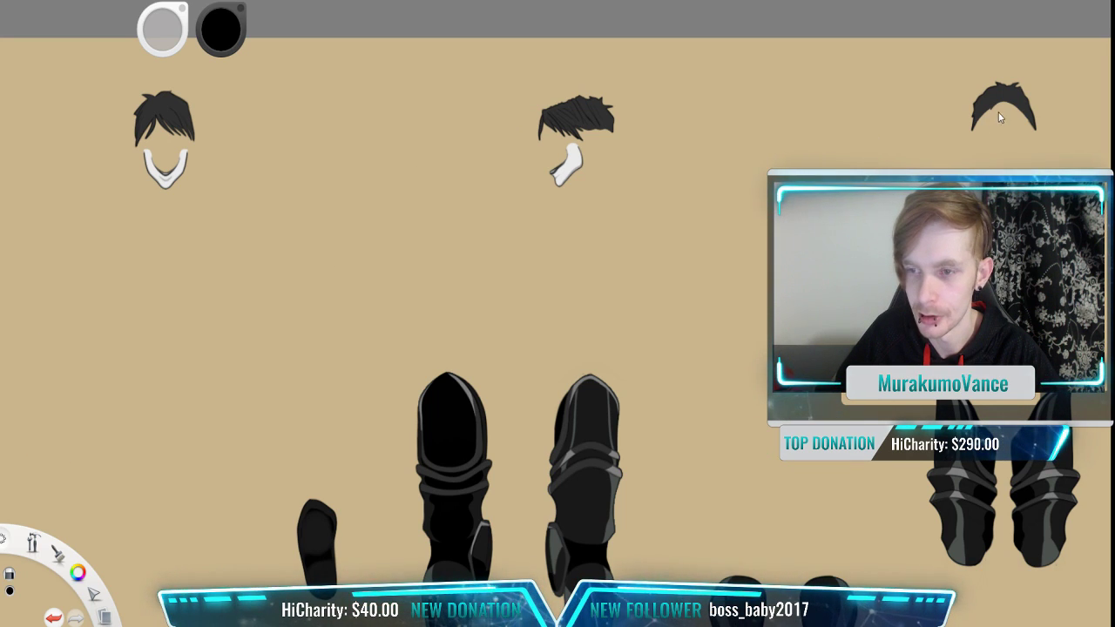
left_click(1000, 81)
left_click(991, 162)
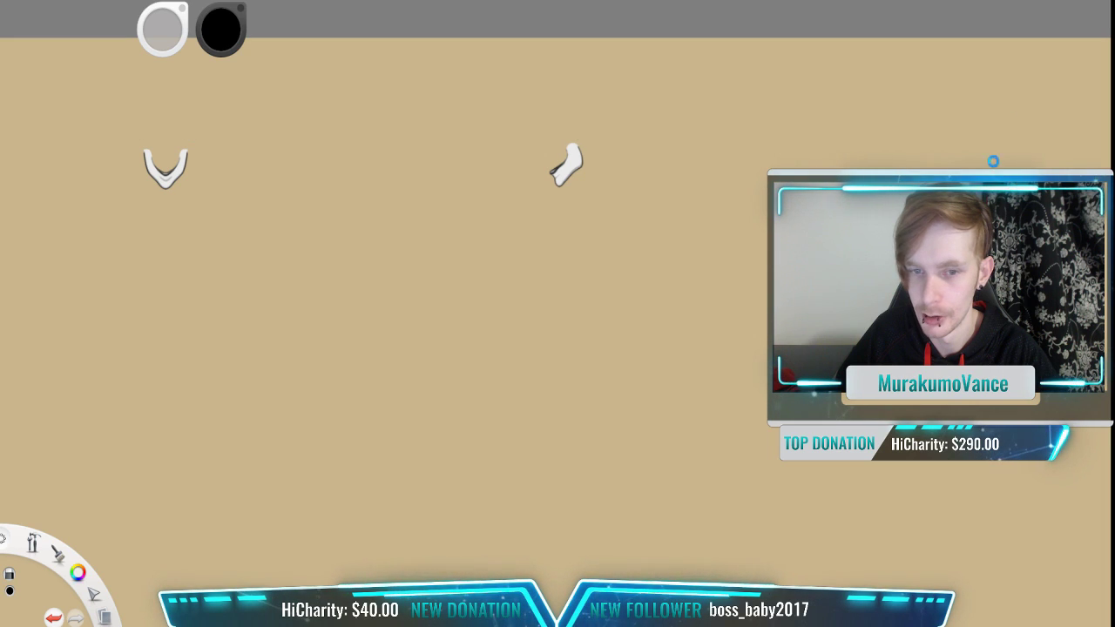
Step: Select the side-view jaw piece and delete it, leaving the front-view jaw alone on the canvas
scroll(448, 249, "down", 3)
scroll(549, 237, "up", 2)
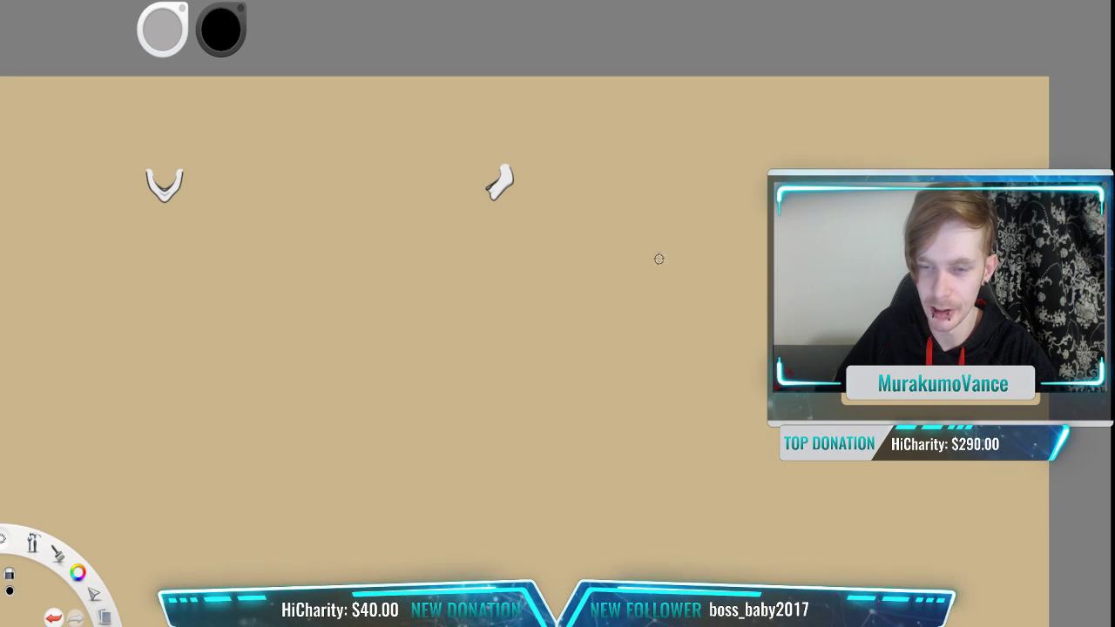
left_click_drag(327, 273, 430, 237)
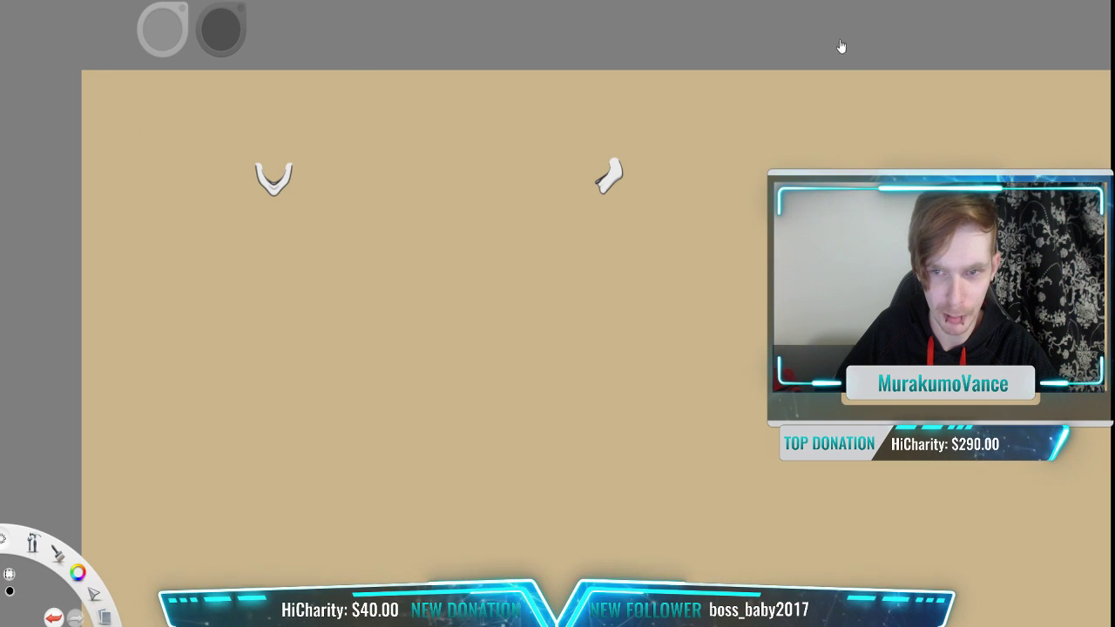
mouse_move(710, 129)
left_mouse_down()
mouse_move(644, 152)
mouse_move(550, 241)
left_mouse_up()
left_click_drag(258, 335, 65, 580)
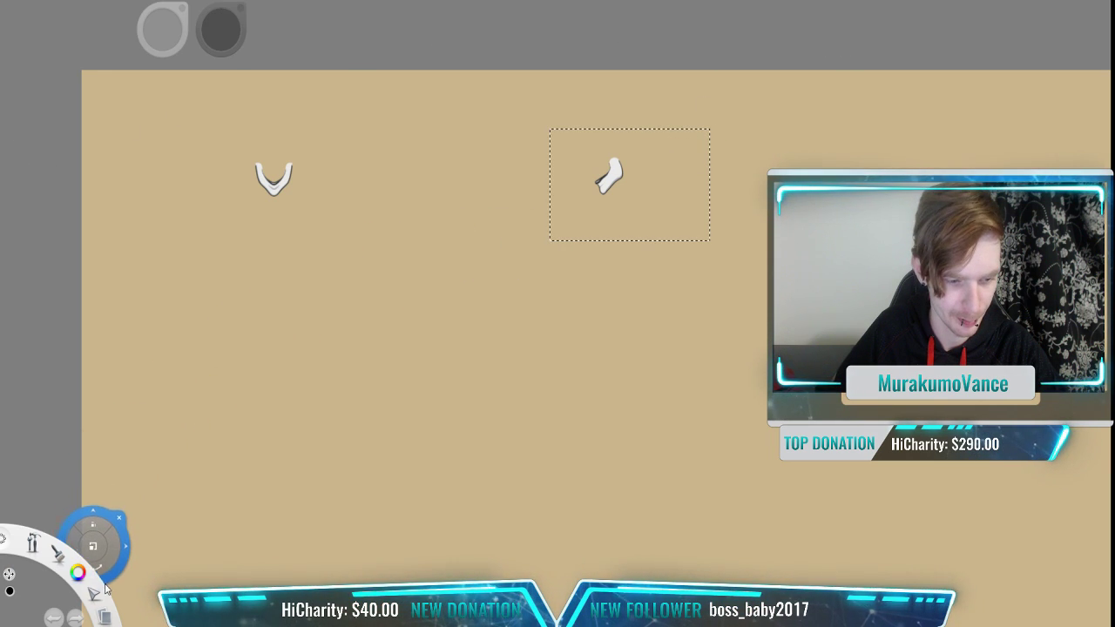
key("Delete")
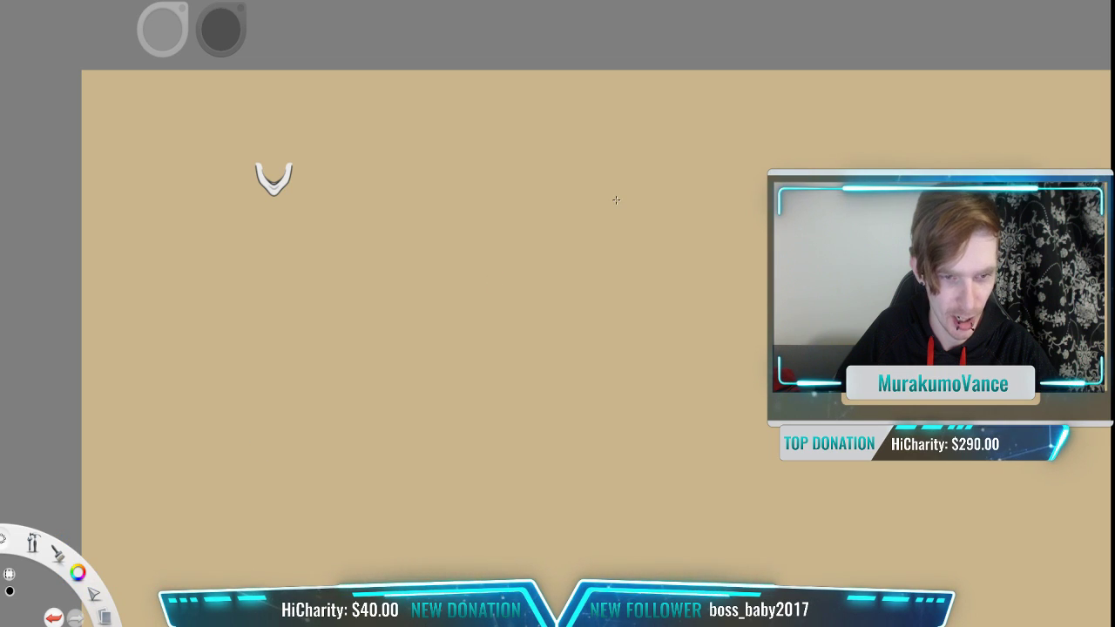
Step: Enlarge the front-view jaw to about four times its size near the canvas centre, and hide the tan background
left_click_drag(369, 132, 174, 256)
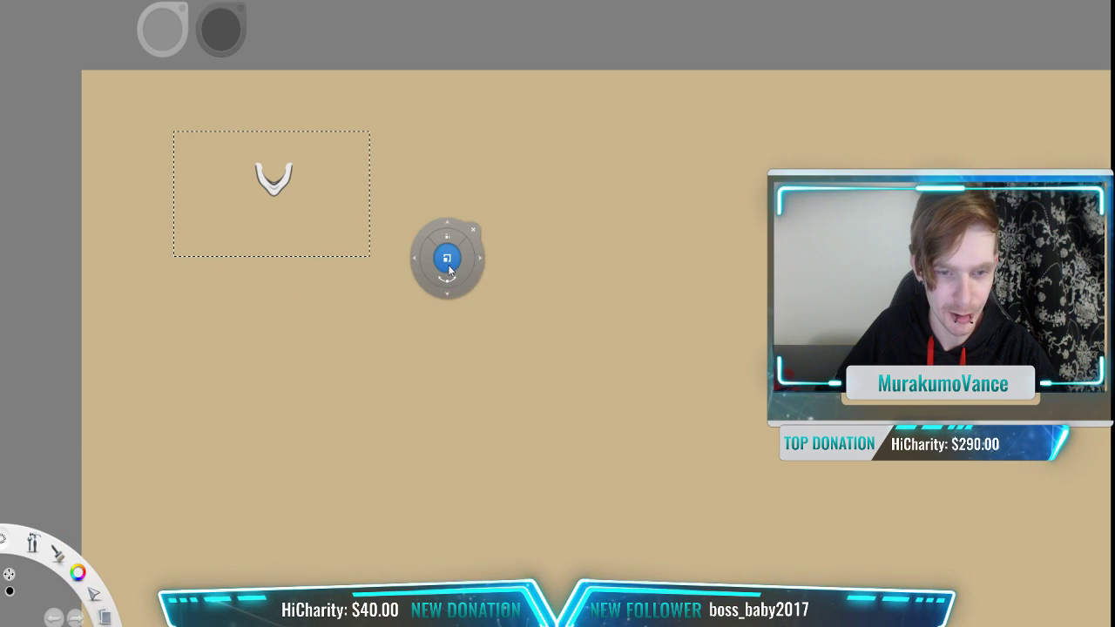
left_click_drag(448, 260, 787, 137)
left_click_drag(438, 137, 693, 328)
scroll(743, 305, "down", 3)
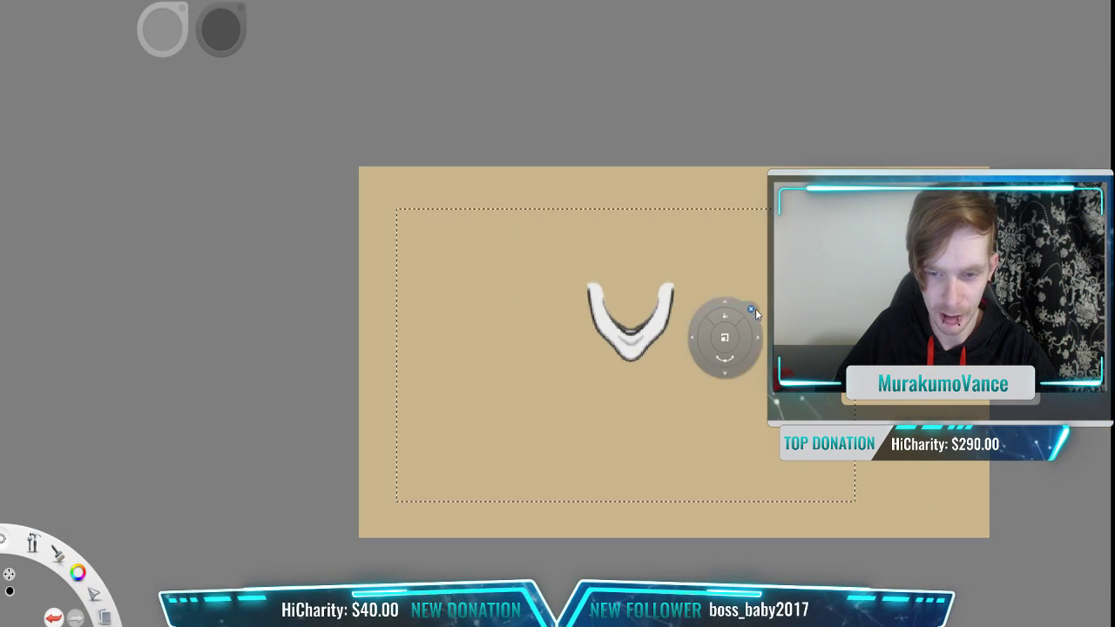
left_click_drag(737, 276, 594, 293)
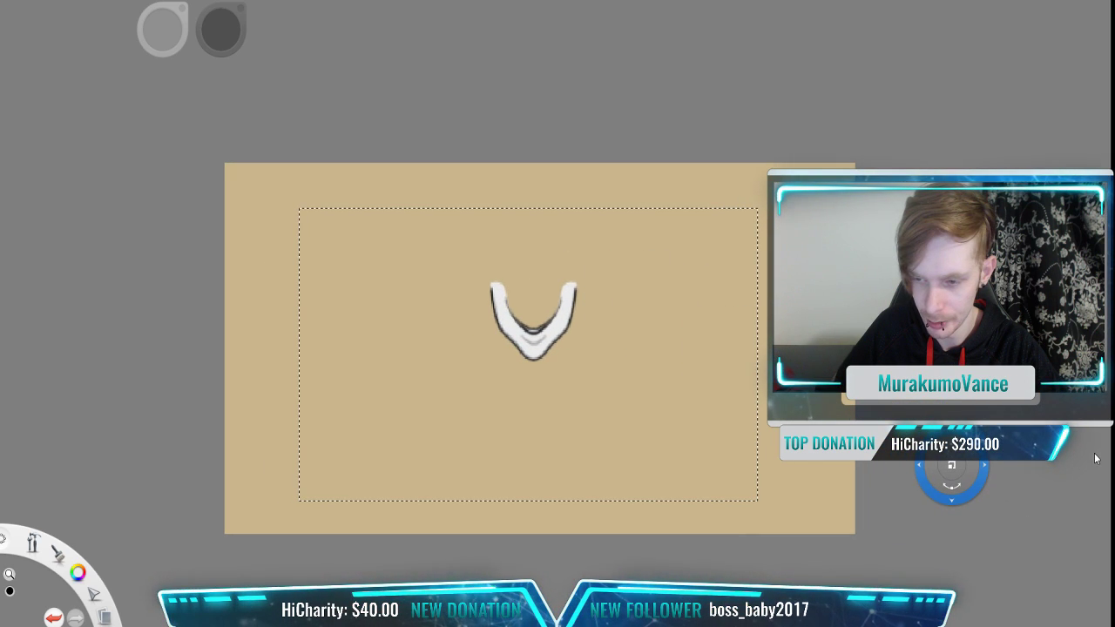
left_click(990, 510)
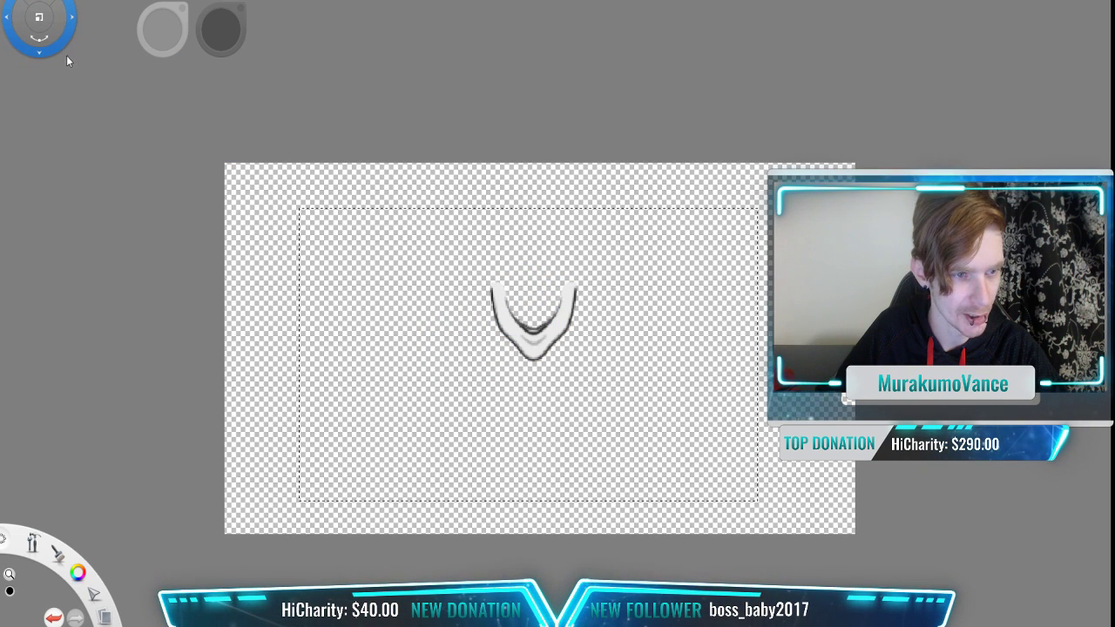
left_click(114, 115)
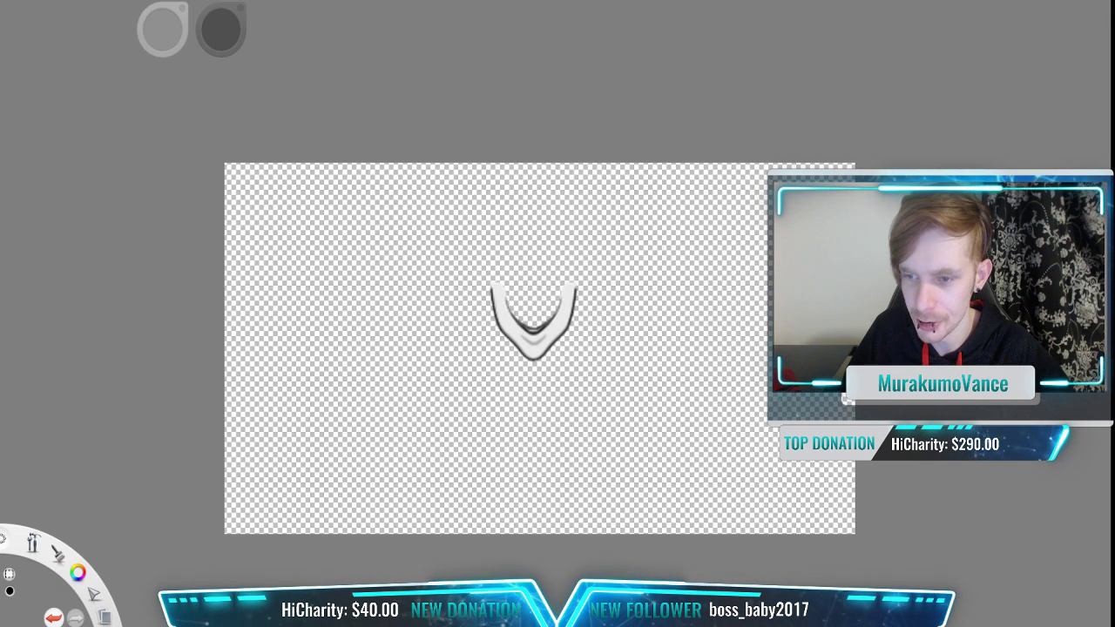
Step: Clear the enlarged front-view jaw from the canvas and bring back both original-size jaw pieces
key("Delete")
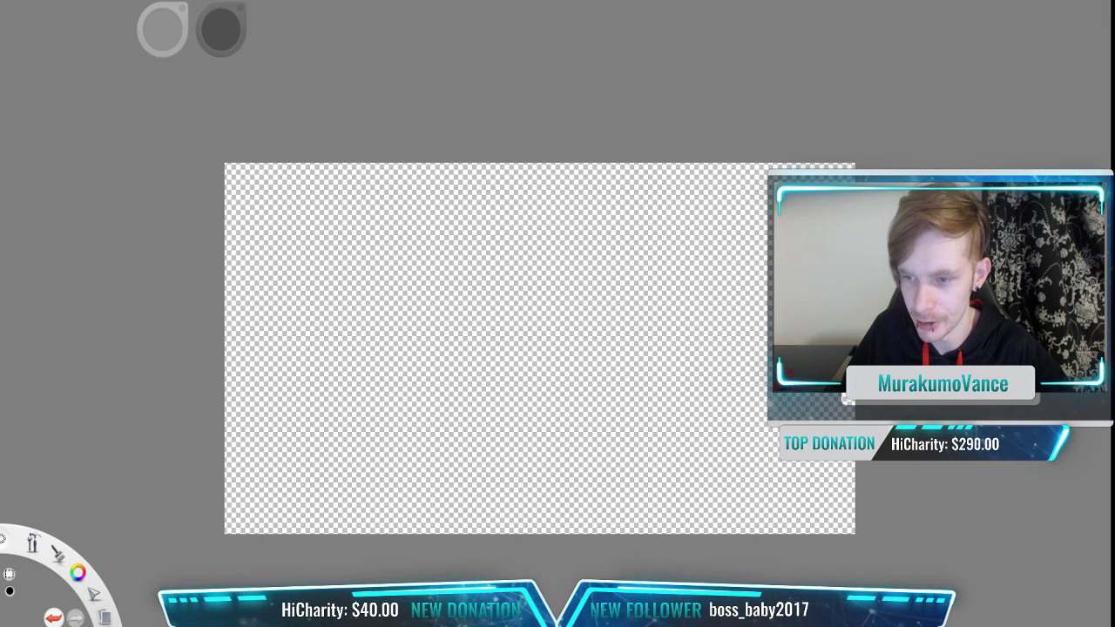
key("ctrl+z")
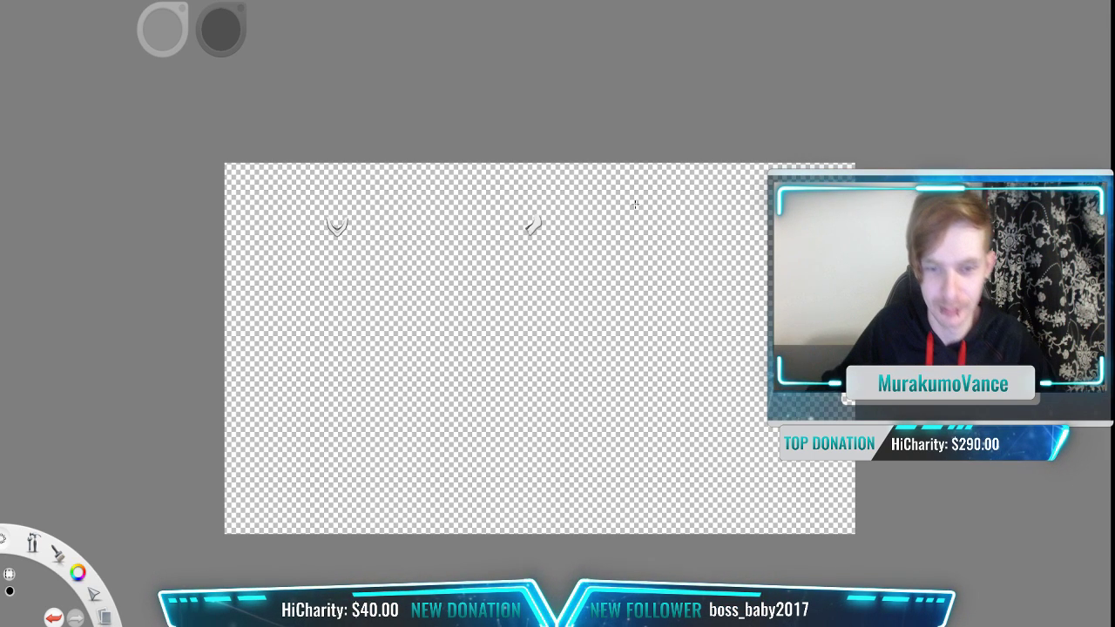
scroll(484, 234, "up", 2)
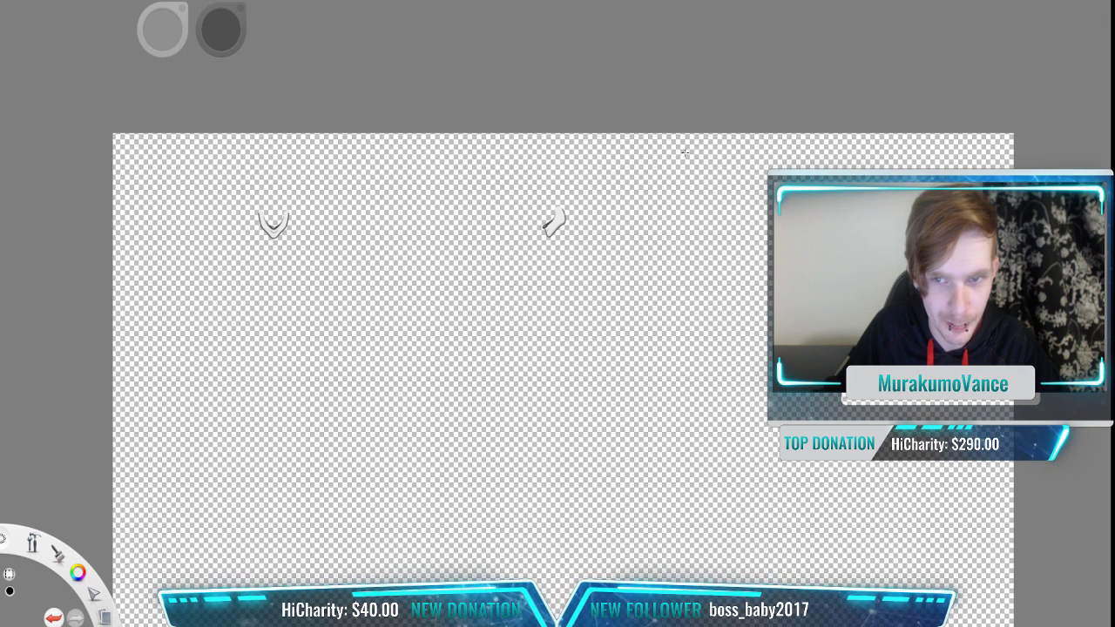
left_click_drag(235, 174, 566, 404)
key("v")
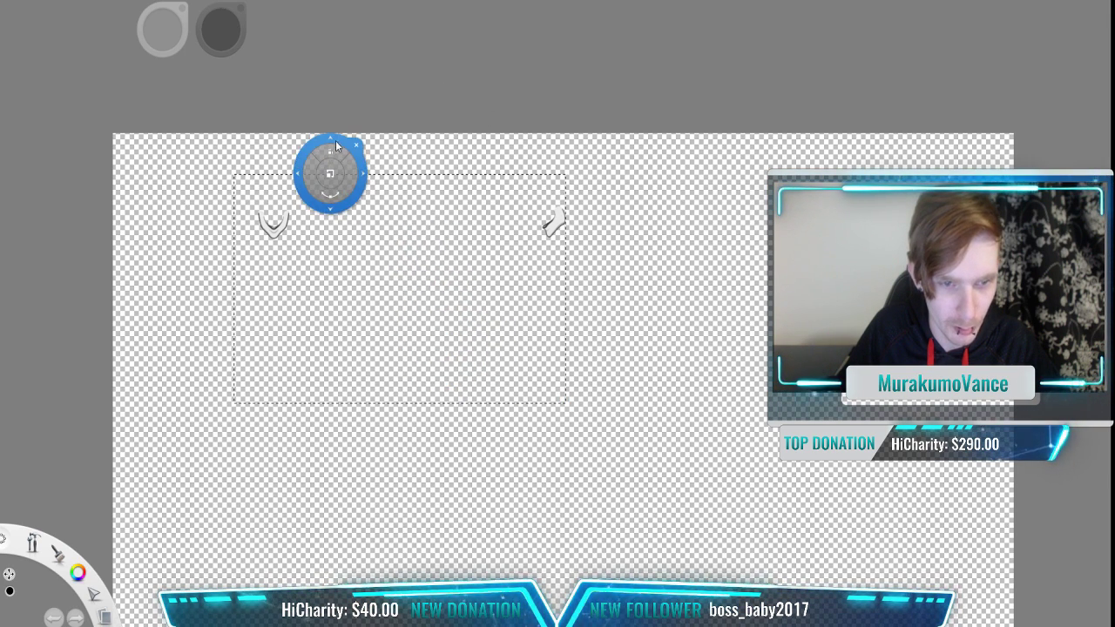
left_click(776, 53)
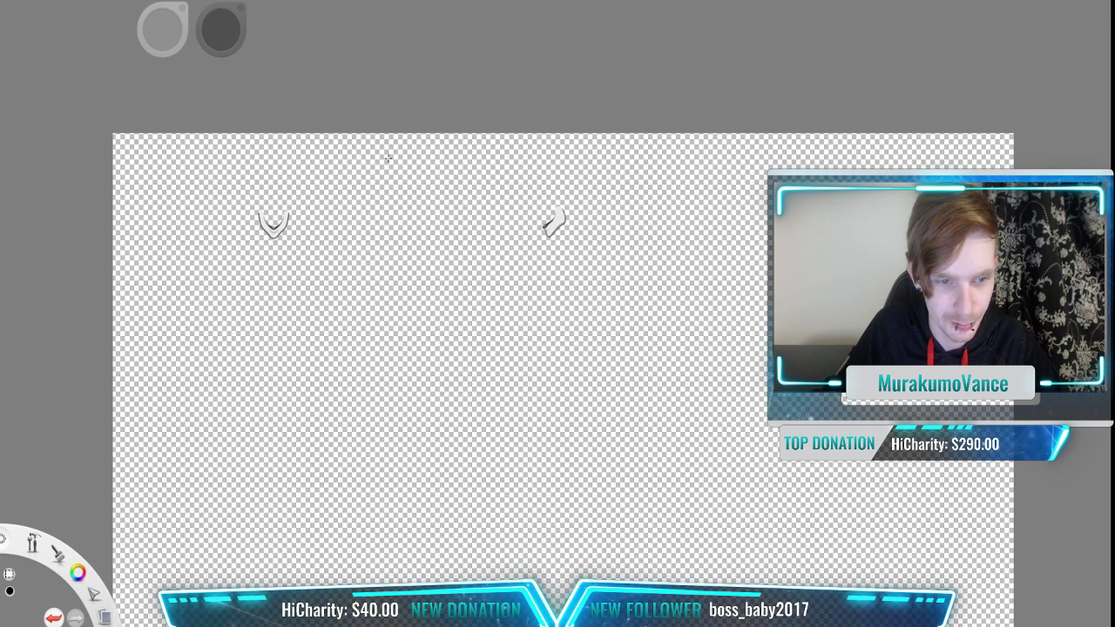
Step: Remove the front-view jaw and enlarge the side-view jaw to about four times its size near the canvas centre
left_click_drag(390, 158, 225, 273)
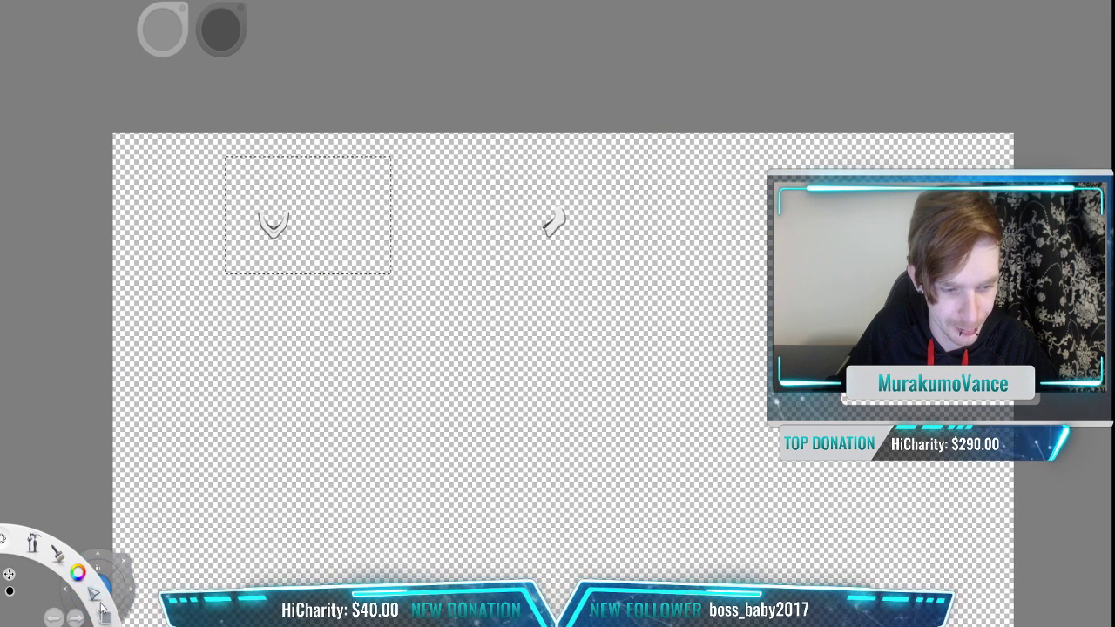
key("ctrl+x")
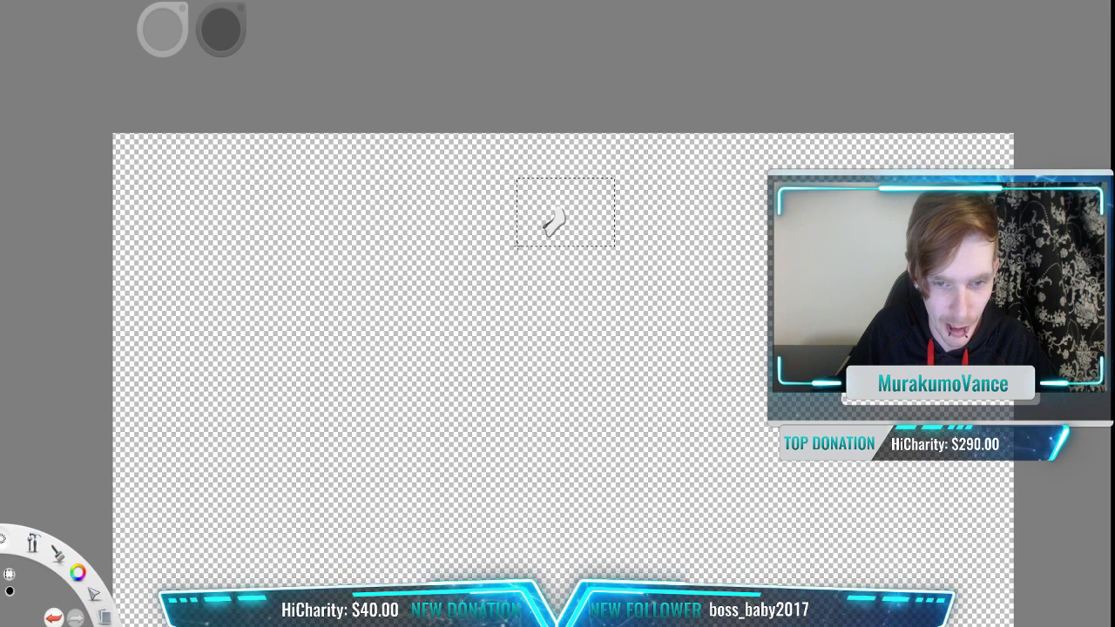
left_click_drag(559, 260, 743, 151)
mouse_move(508, 314)
left_mouse_down()
mouse_move(552, 417)
mouse_move(535, 436)
mouse_move(70, 241)
mouse_move(13, 0)
left_mouse_up()
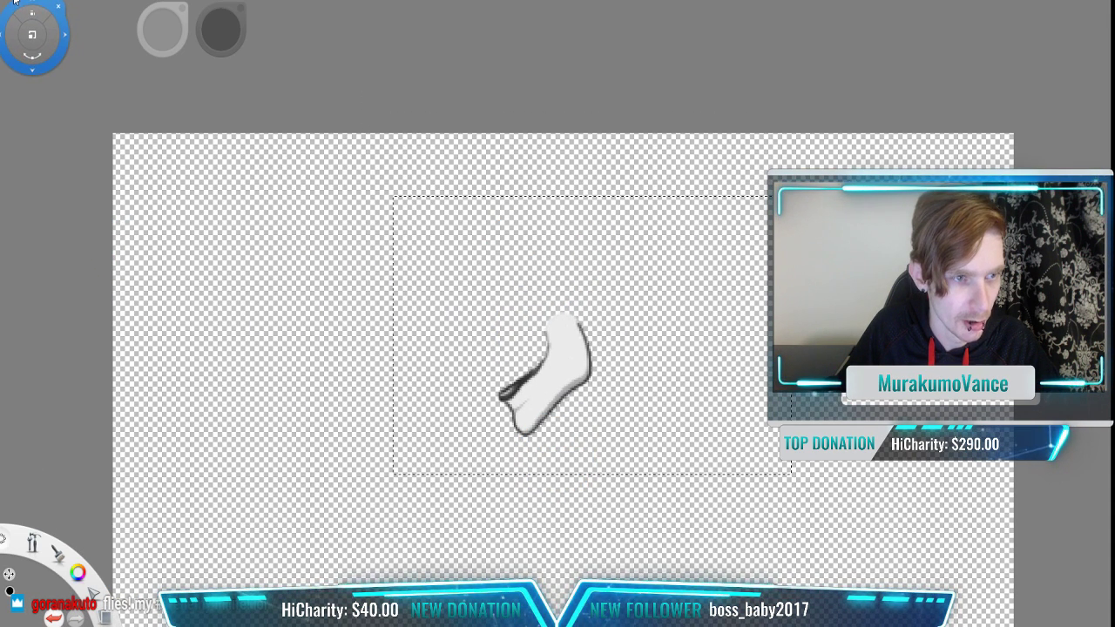
key("ctrl+d")
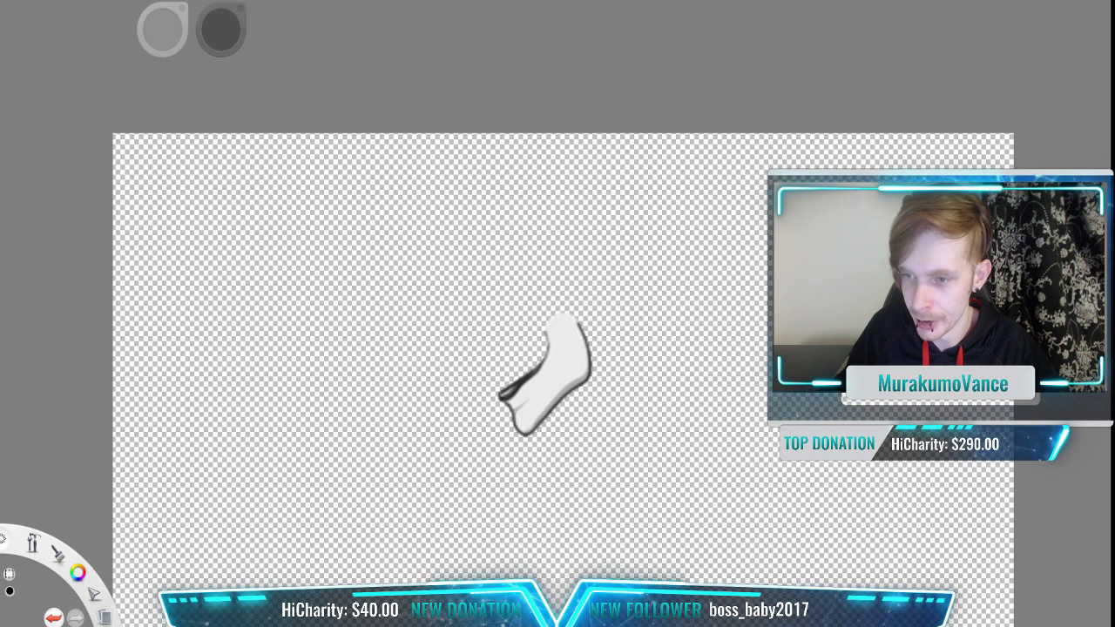
Step: Clear the enlarged side-view jaw and bring back the front-view and side-view faces with their jaws over the tan background
key("Delete")
left_click(1063, 292)
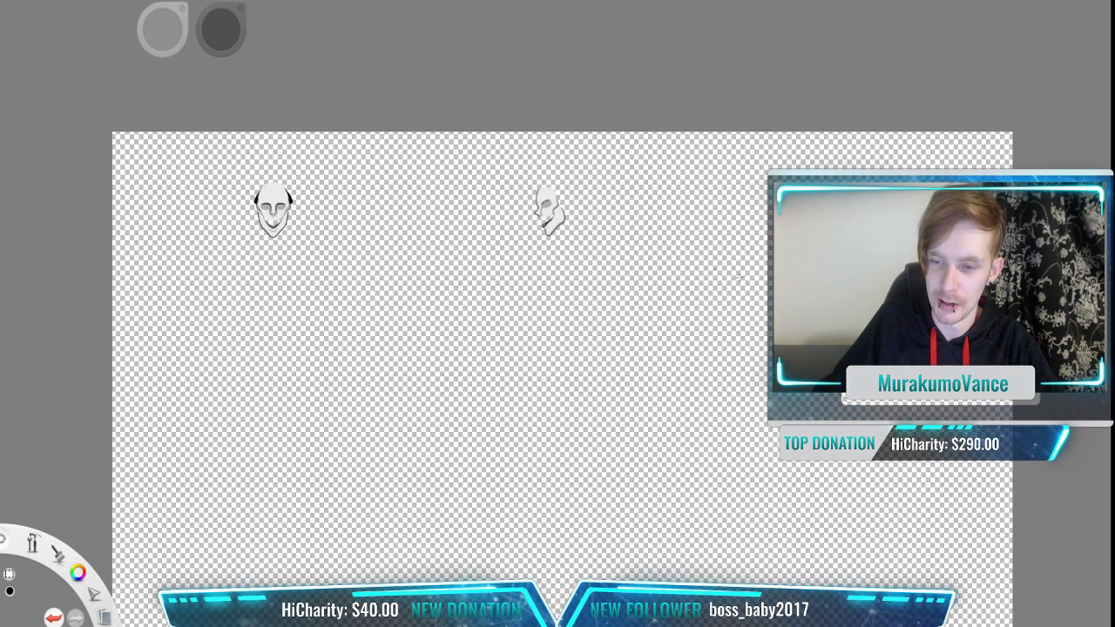
left_click(991, 506)
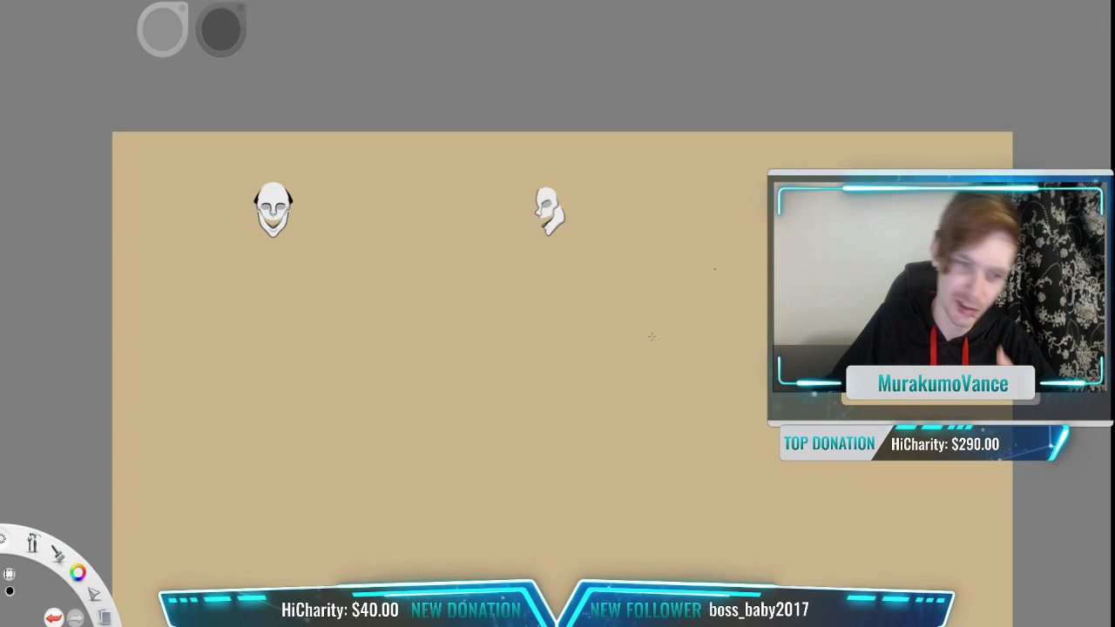
Step: Examine the hairless front-view and side-view faces with their jaw pieces
scroll(606, 227, "up", 1)
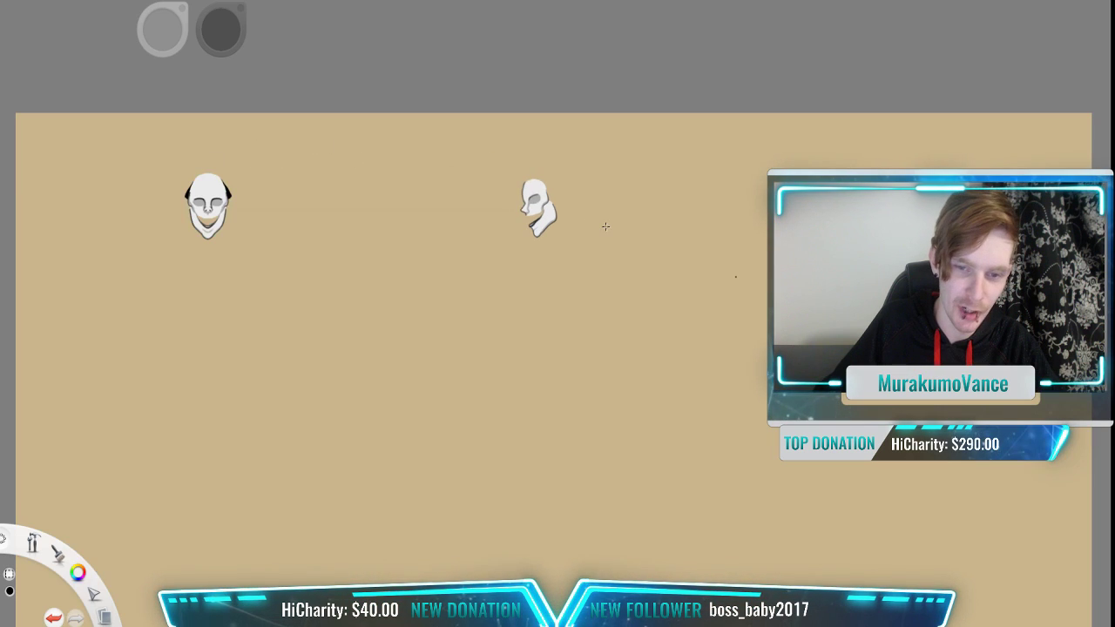
scroll(605, 227, "down", 2)
key("space")
left_click_drag(512, 233, 585, 201)
scroll(278, 220, "up", 3)
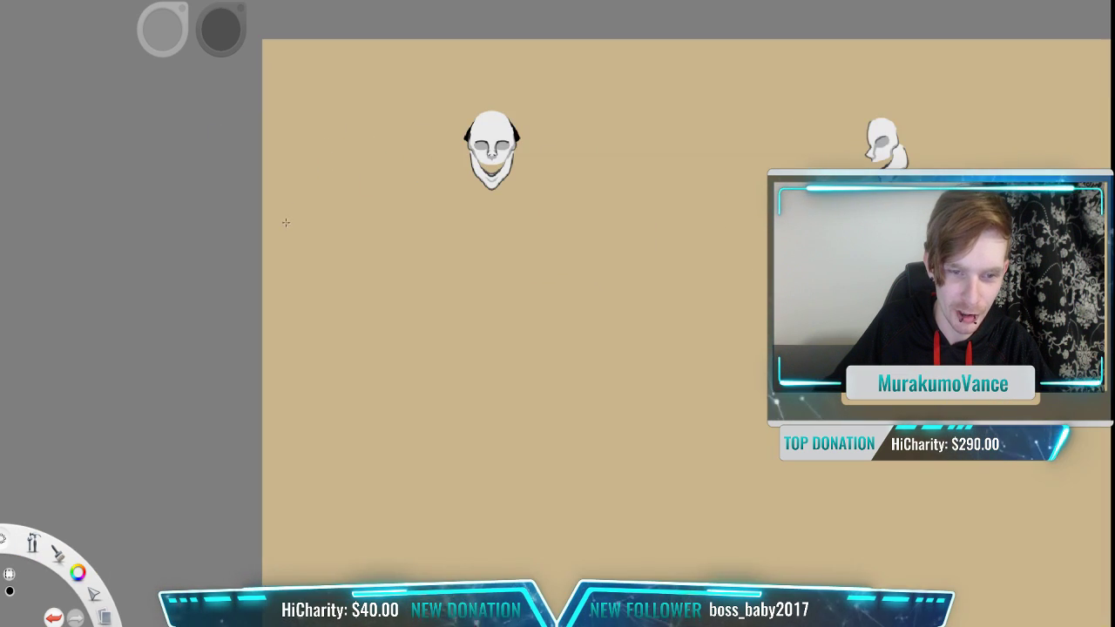
scroll(514, 235, "down", 1)
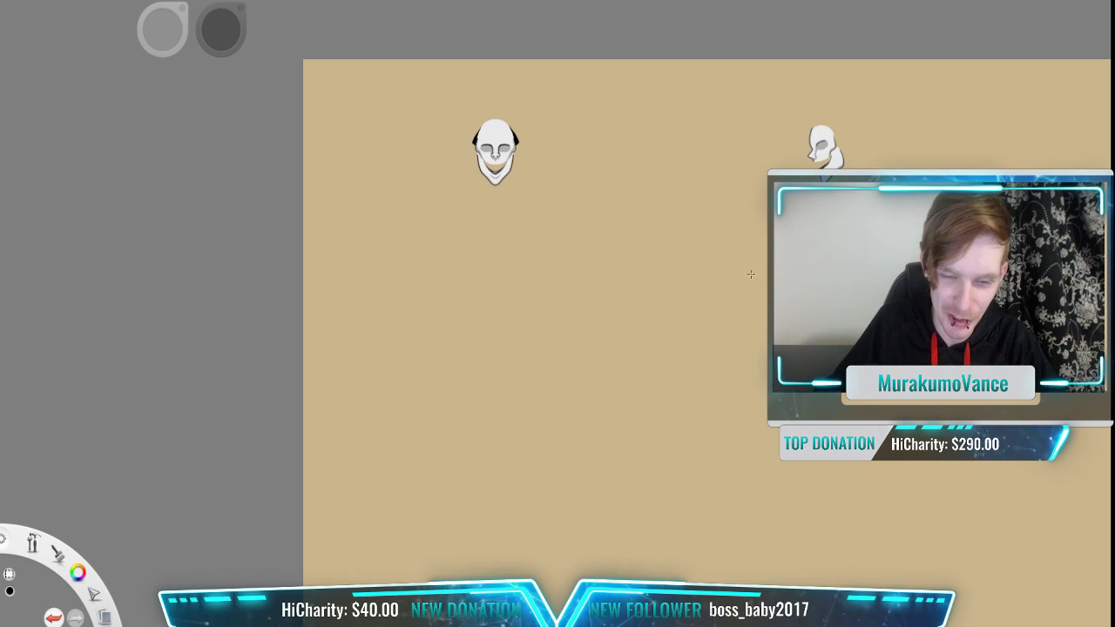
scroll(751, 275, "up", 3)
scroll(688, 251, "down", 3)
key("space")
left_click_drag(707, 251, 584, 249)
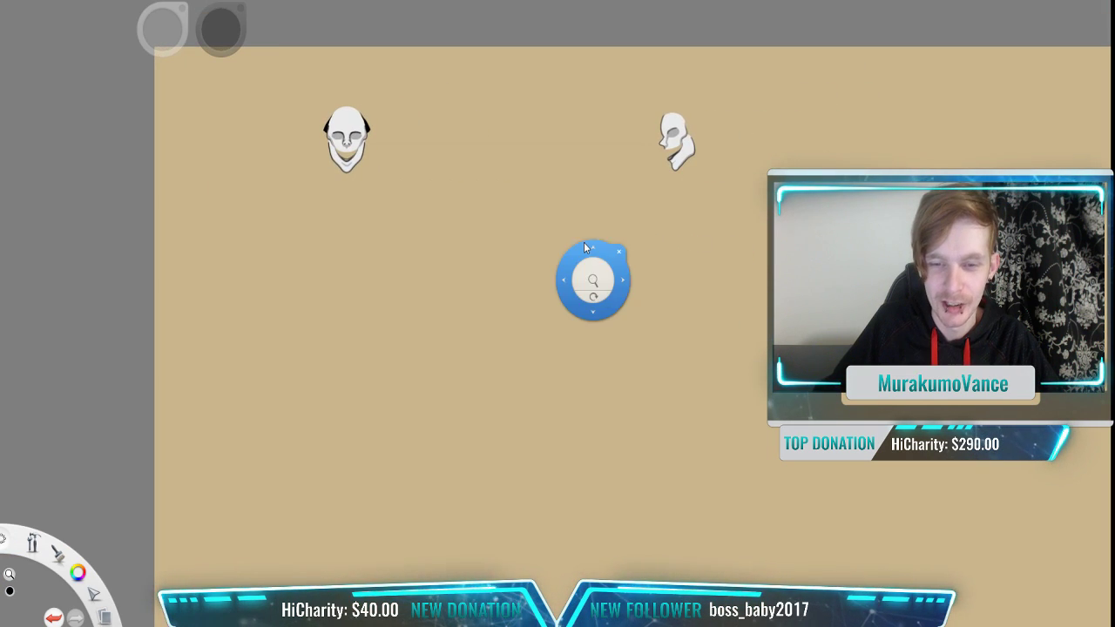
scroll(586, 249, "down", 1)
key("space")
left_click_drag(726, 253, 645, 249)
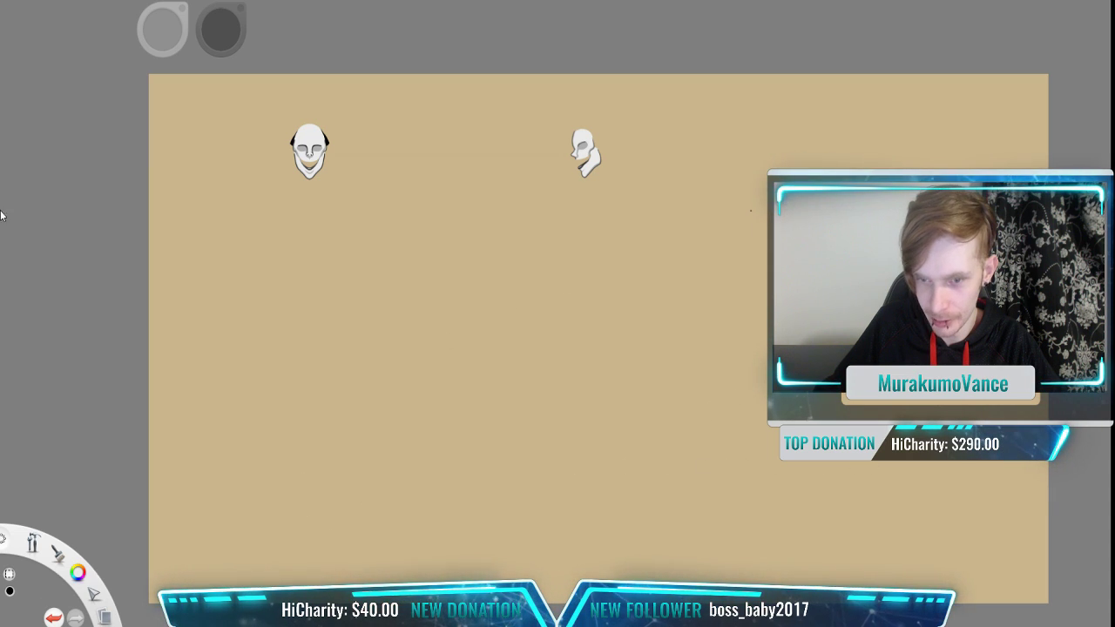
Step: Hide the tan background behind the faces and frame the front-view face and jaw up close
left_click(991, 499)
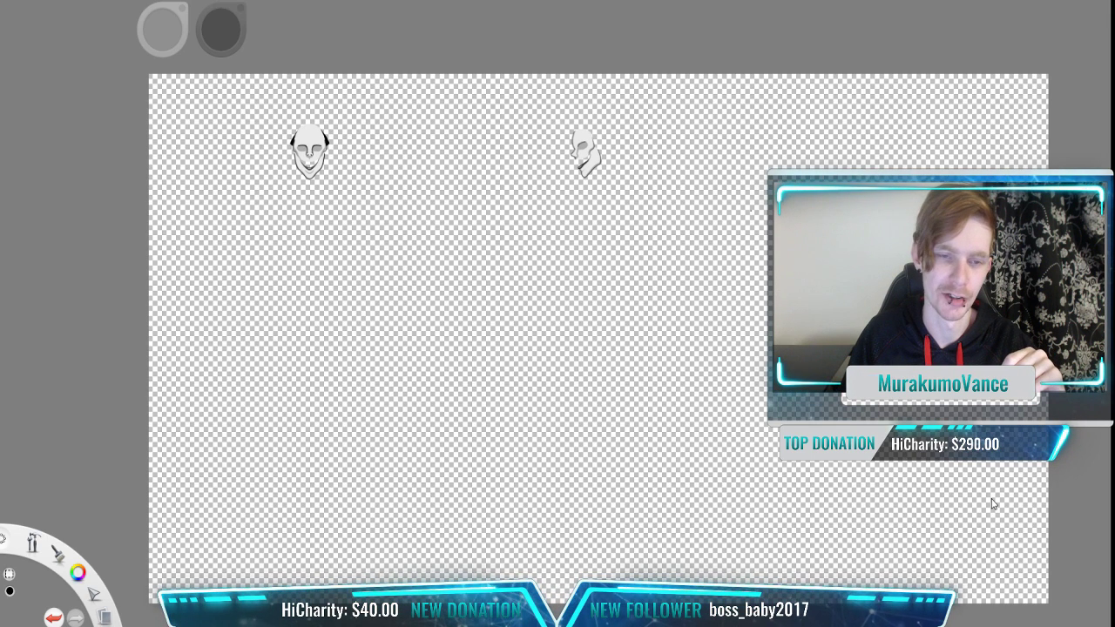
left_click_drag(342, 180, 612, 383)
scroll(669, 417, "up", 5)
left_click_drag(485, 280, 709, 311)
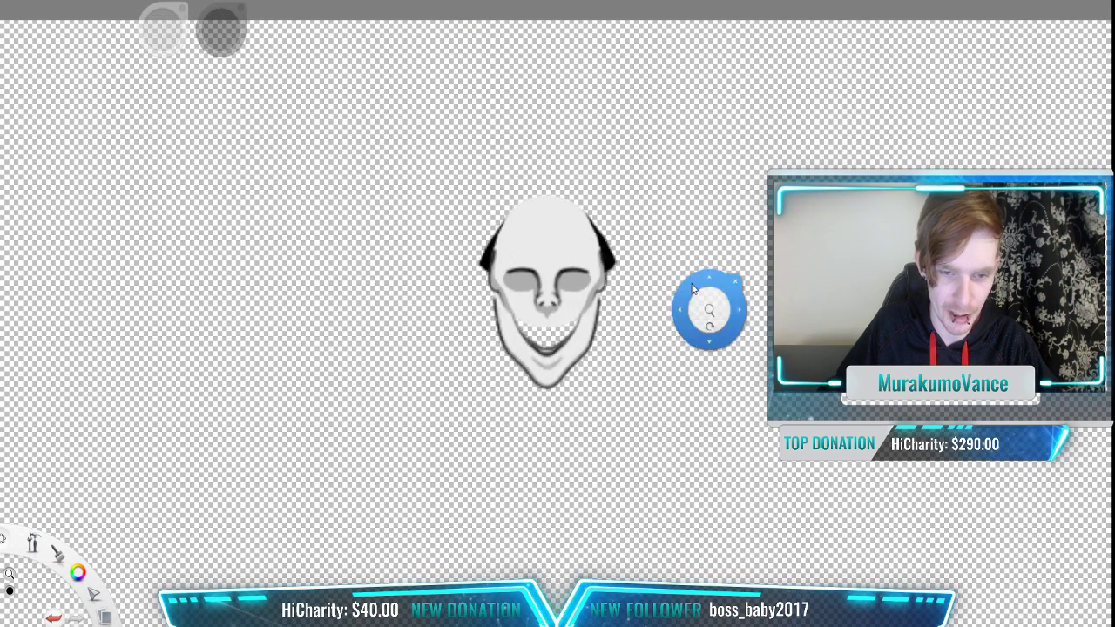
scroll(659, 295, "up", 2)
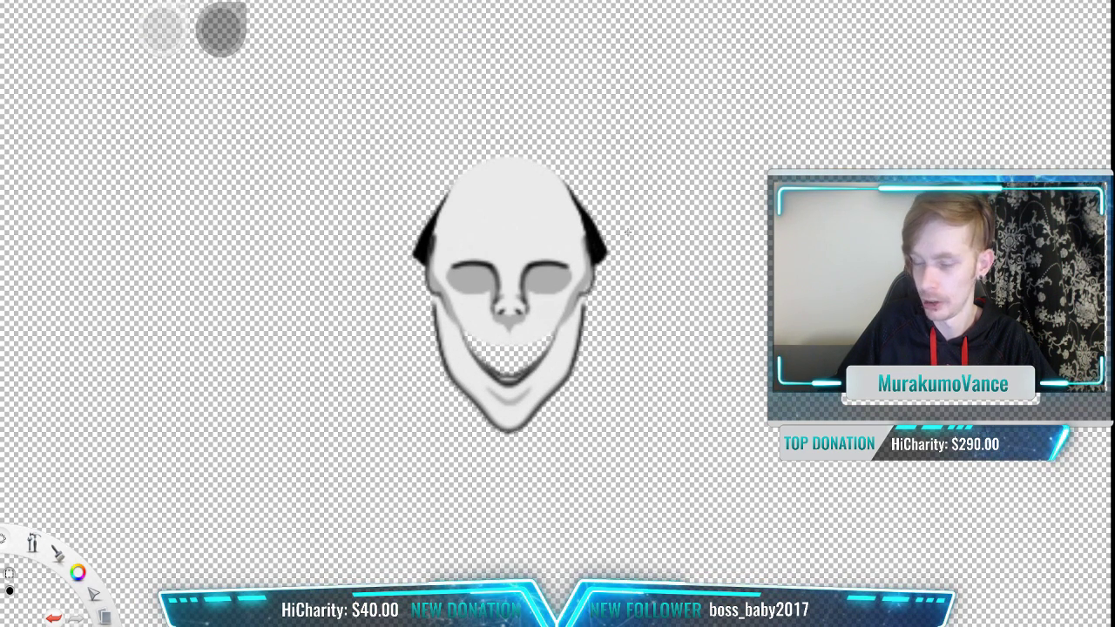
Step: Inspect how the front-view jaw fits the face on the transparent canvas, alongside the side-view pair
scroll(629, 232, "down", 3)
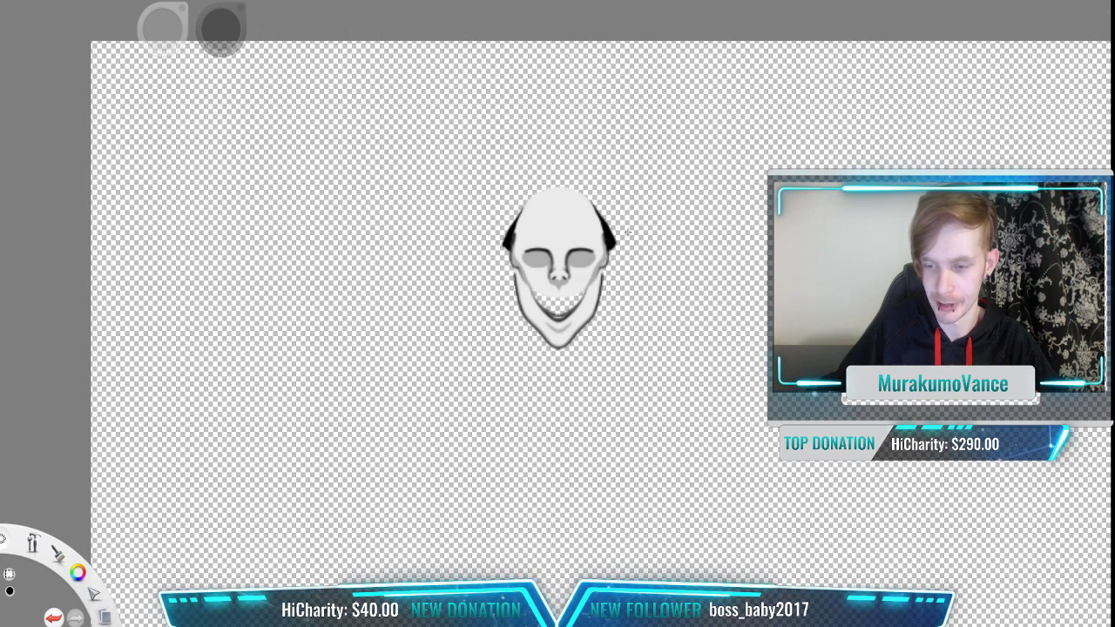
key("k")
key("k")
key("k")
key("k")
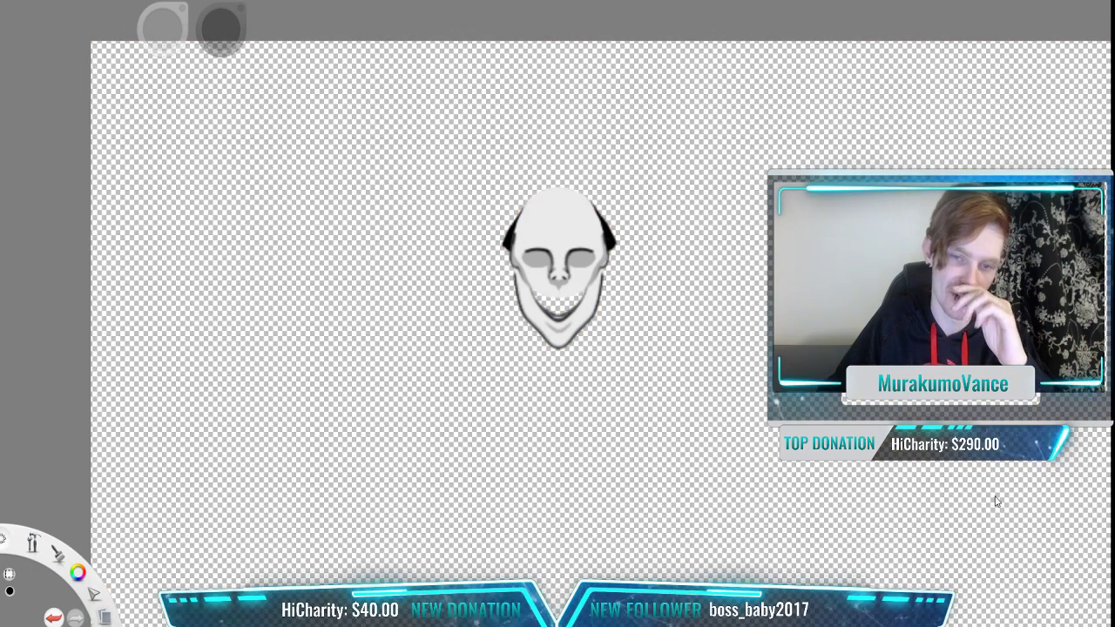
key("space")
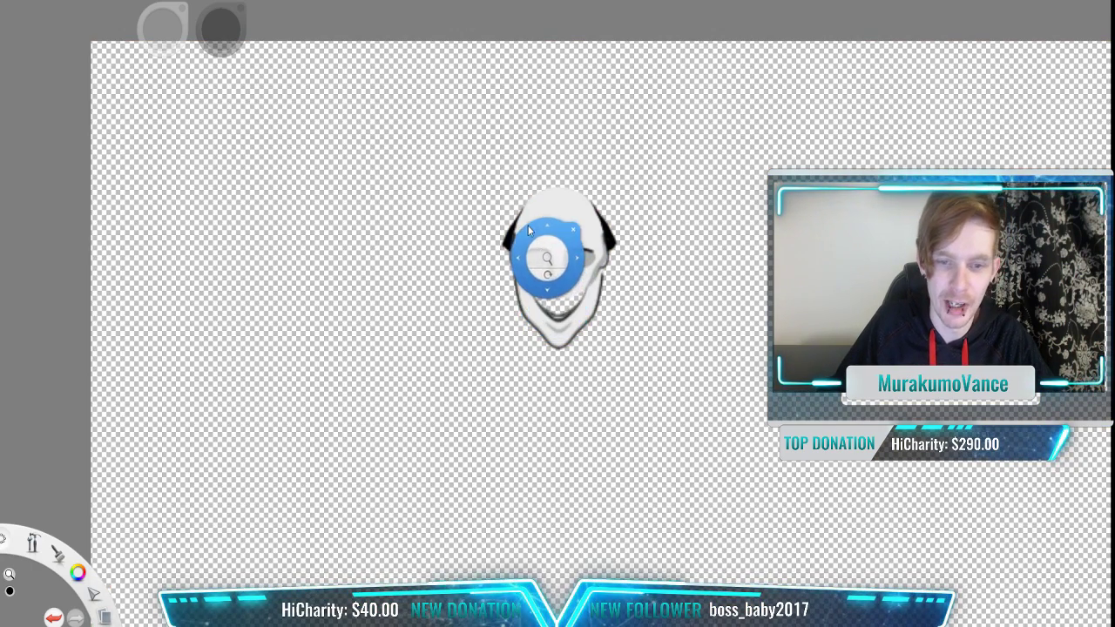
left_click_drag(608, 221, 526, 219)
scroll(566, 214, "up", 2)
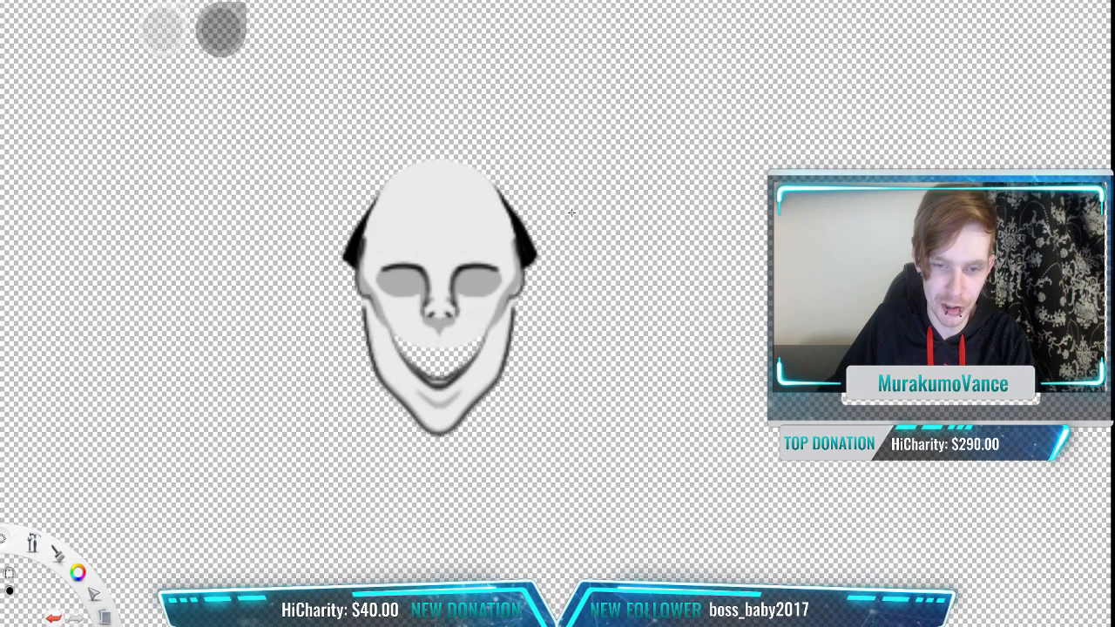
scroll(574, 212, "down", 2)
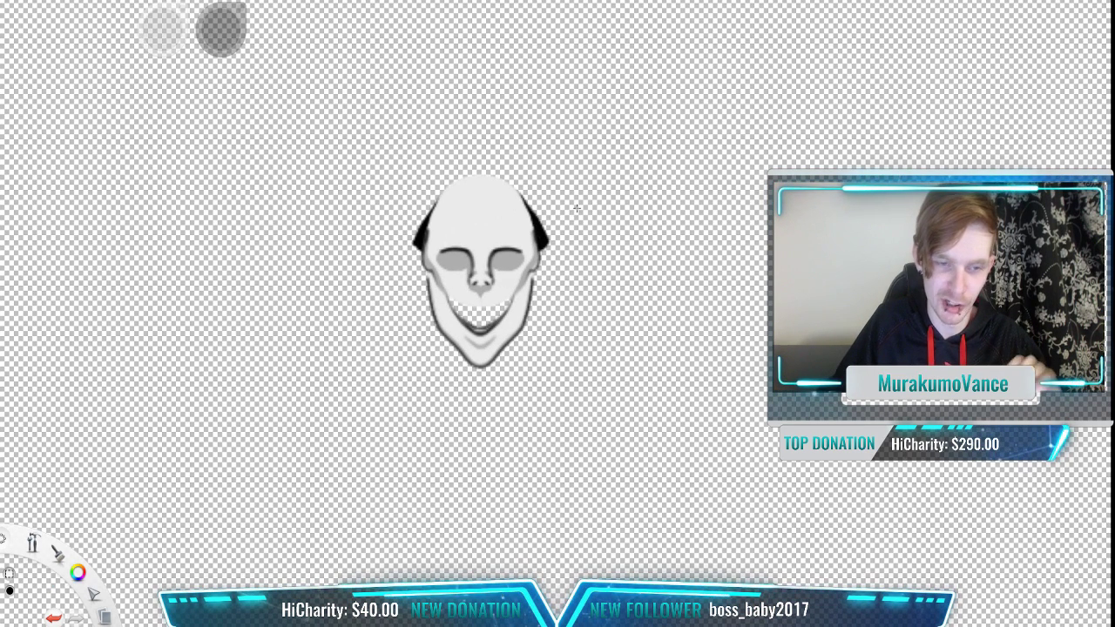
scroll(576, 209, "down", 2)
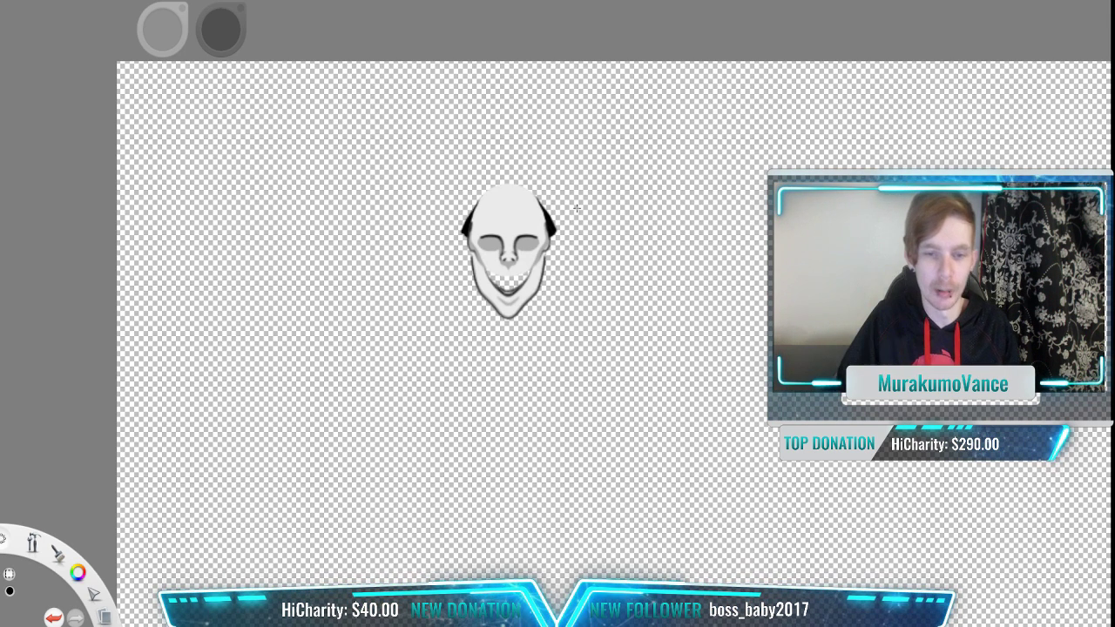
scroll(508, 228, "up", 5)
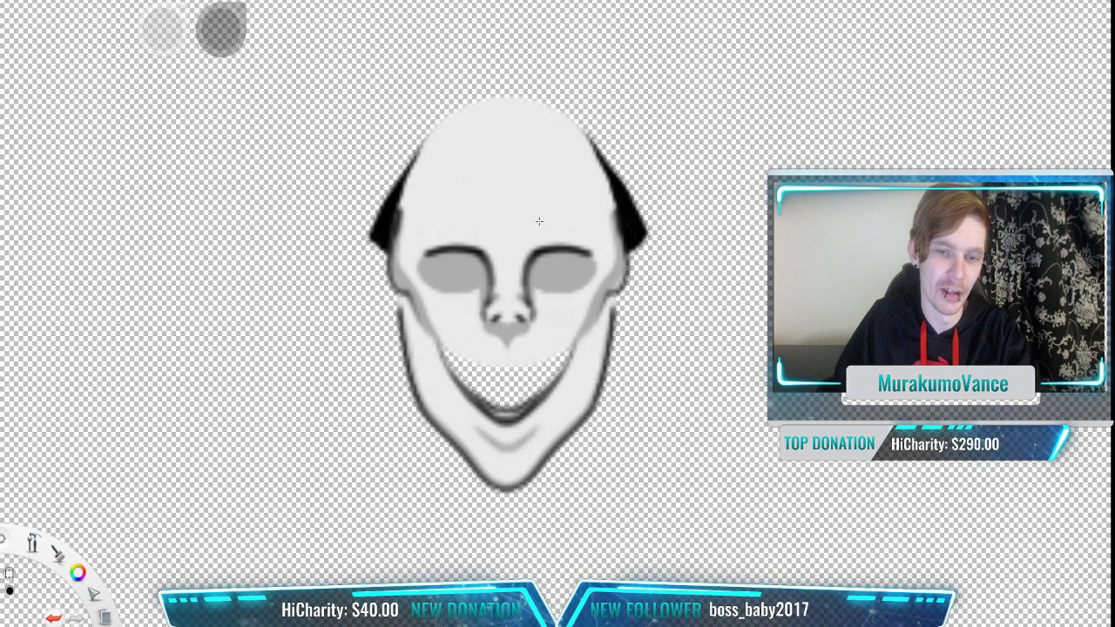
scroll(610, 223, "down", 5)
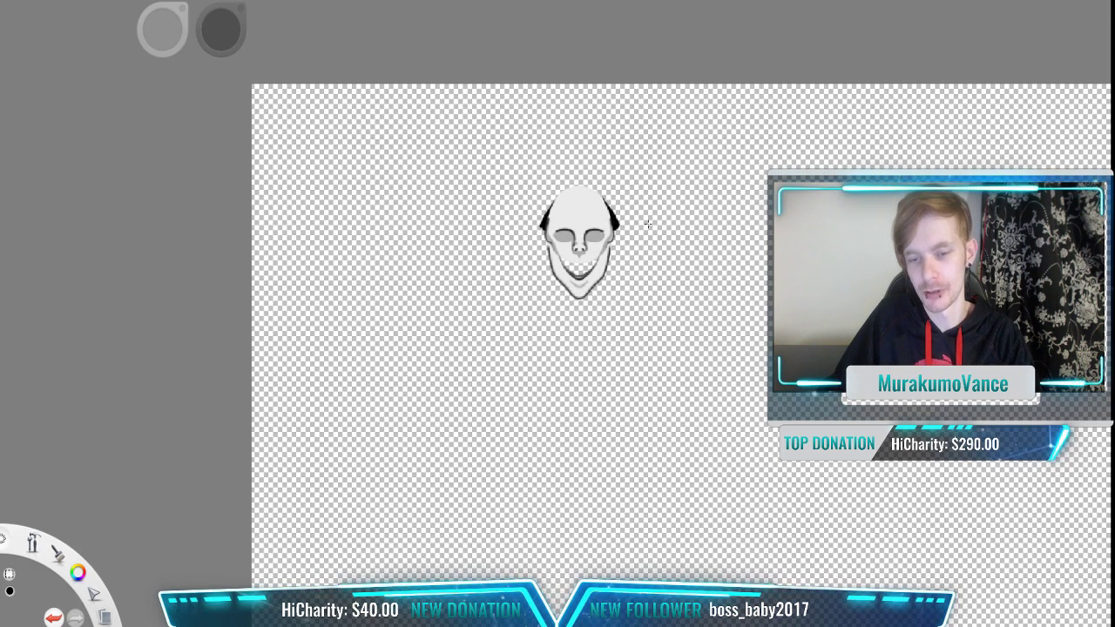
mouse_move(865, 394)
left_mouse_down()
mouse_move(759, 361)
mouse_move(727, 364)
left_mouse_up()
scroll(757, 359, "down", 2)
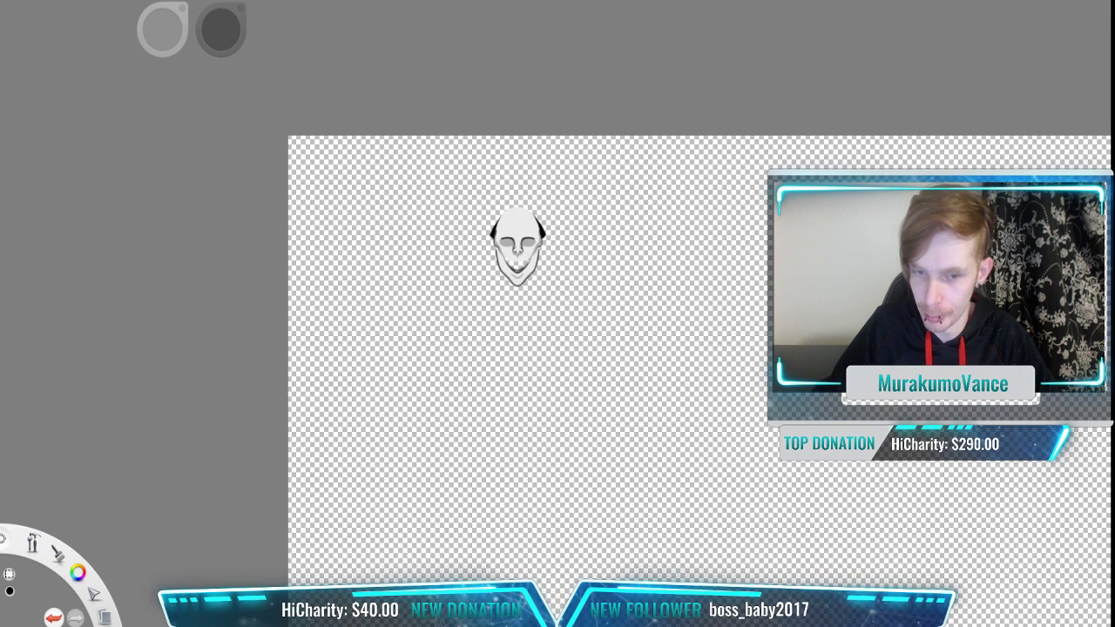
left_click_drag(727, 364, 534, 272)
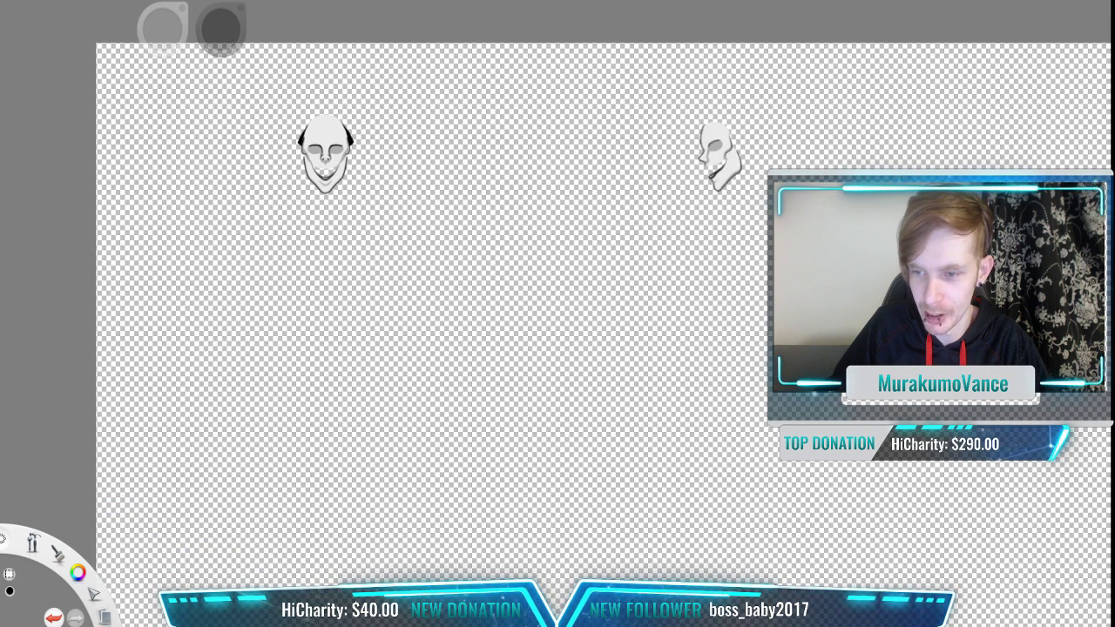
Step: Hide both jaws and cut the side-view face so that only the front-view face is left
key("h")
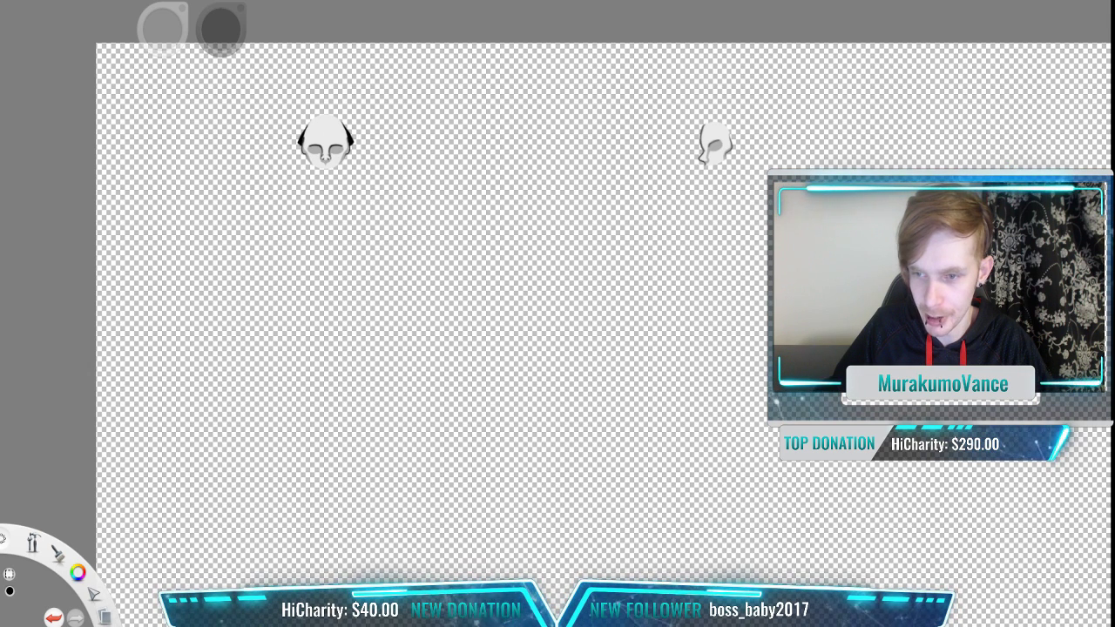
left_click_drag(600, 236, 636, 289)
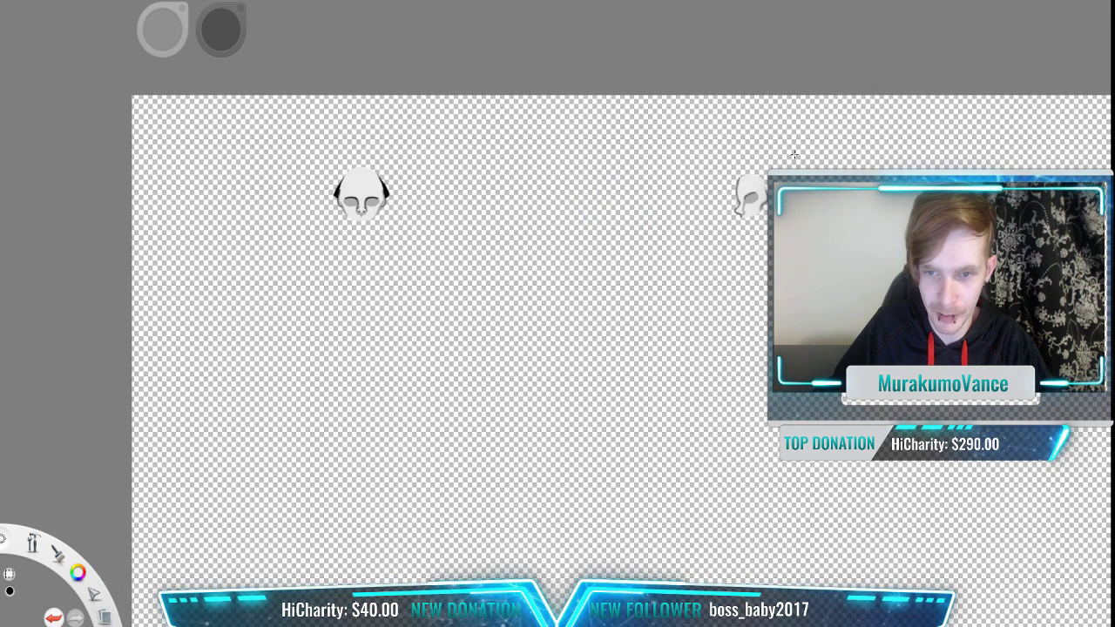
left_click_drag(817, 142, 678, 287)
key("v")
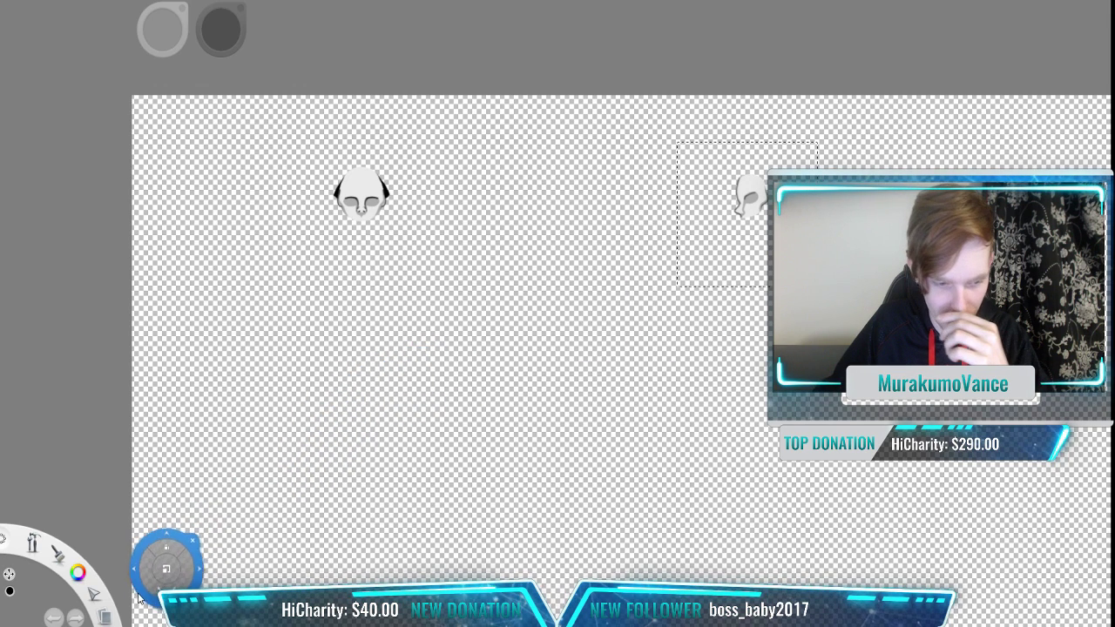
key("ctrl+x")
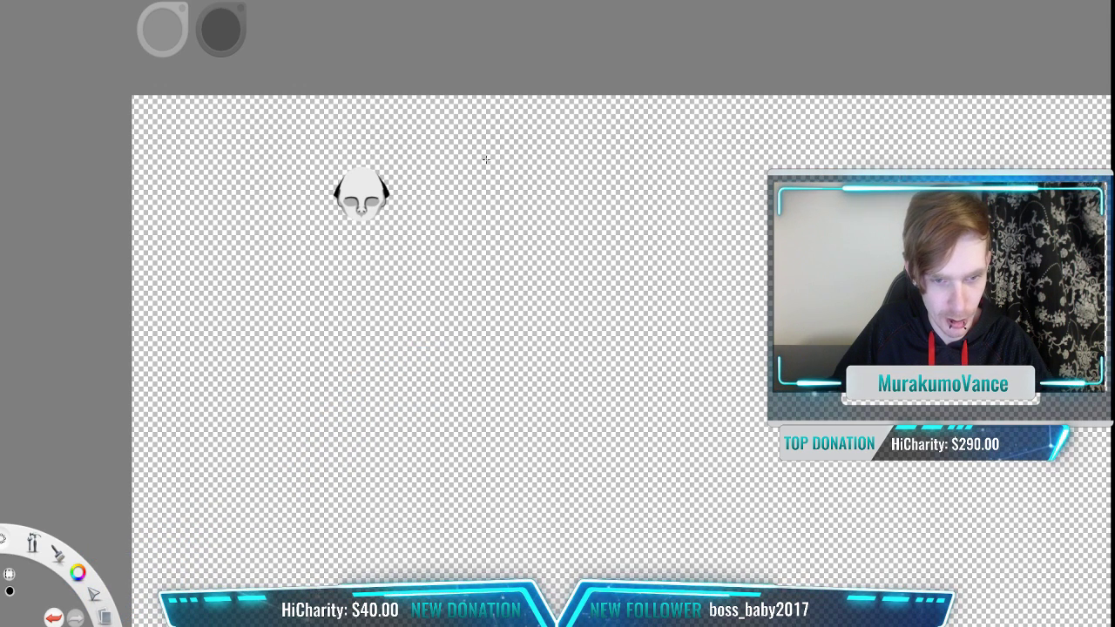
Step: Enlarge the front-view face to about four times its size, move it near the canvas centre and deselect it
left_click_drag(275, 287, 249, 315)
key("v")
left_click_drag(495, 249, 831, 109)
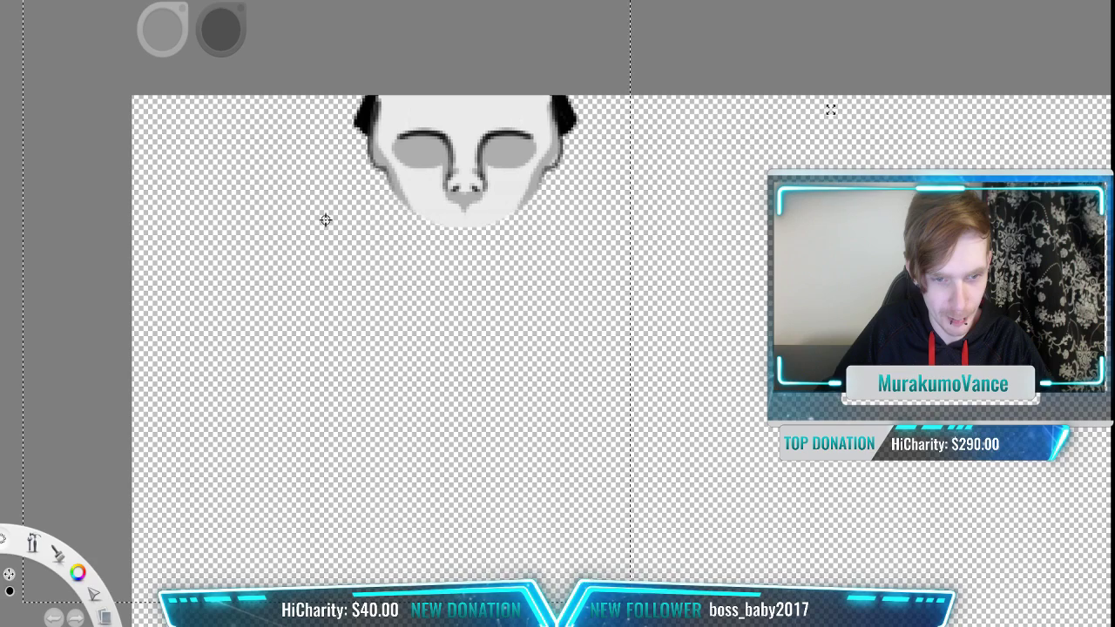
left_click_drag(607, 77, 791, 332)
key("space")
left_click_drag(836, 292, 724, 188)
scroll(569, 136, "down", 2)
key("space")
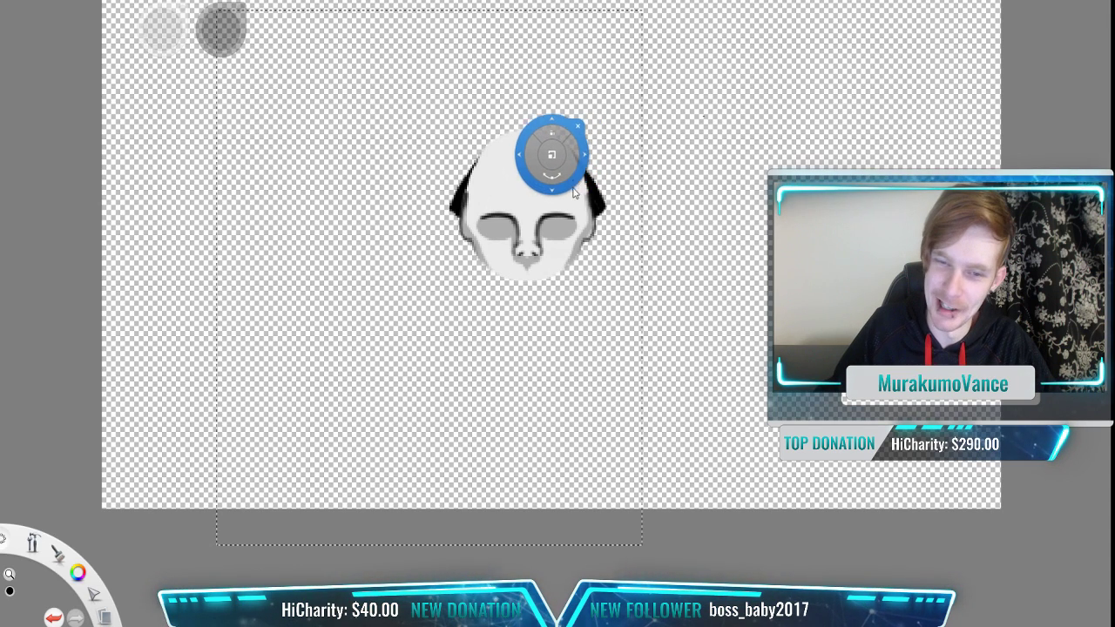
left_click_drag(555, 183, 203, 28)
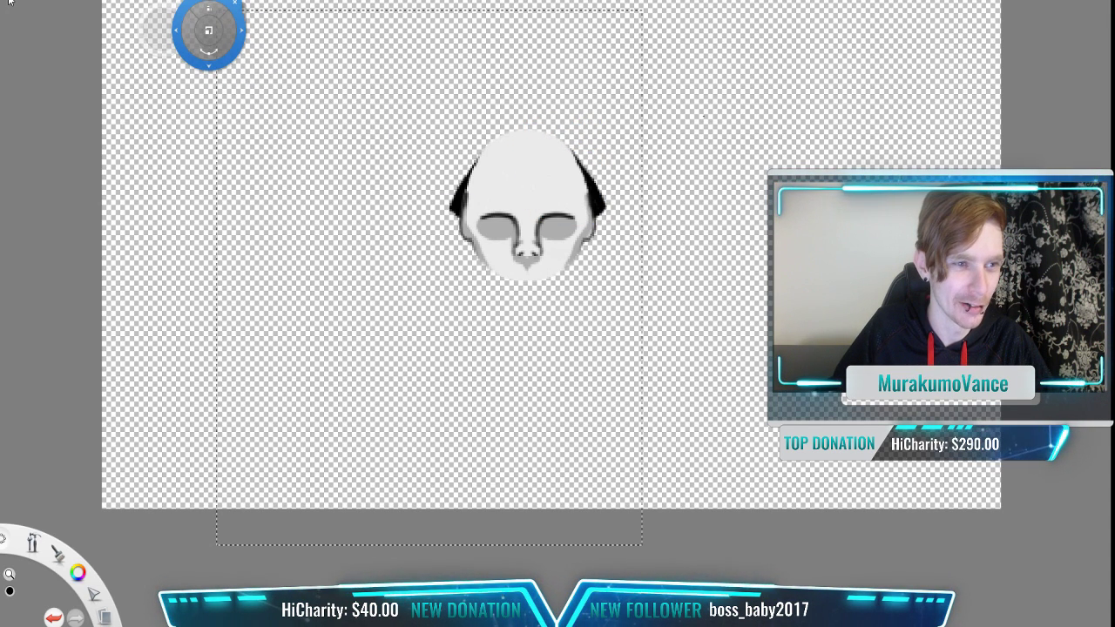
key("Escape")
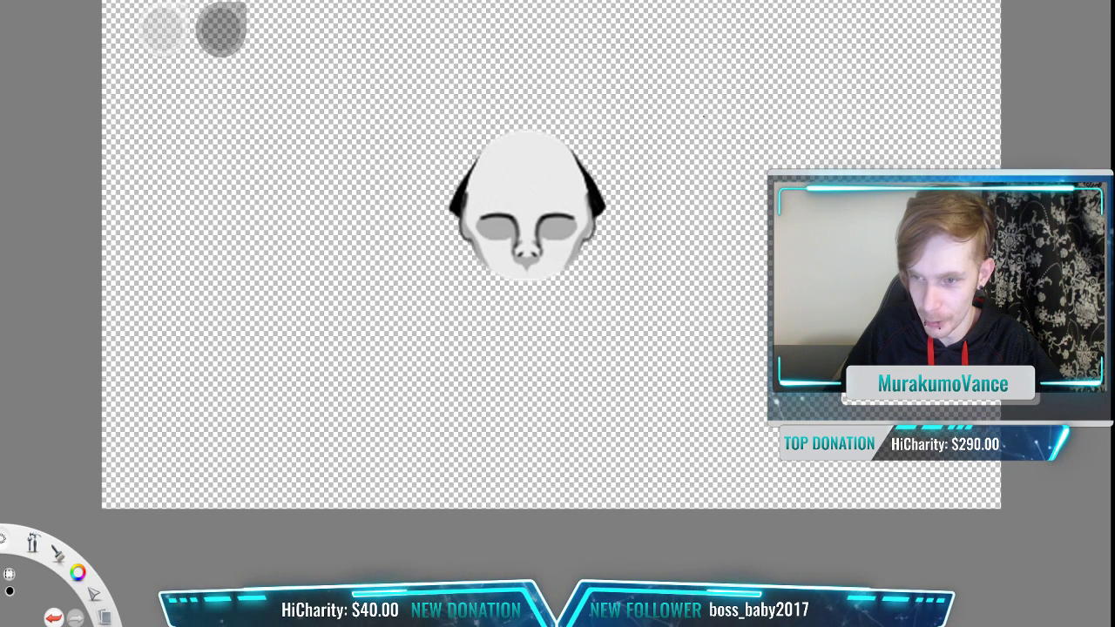
Step: Clear the enlarged front-view face, bring back both small faces and cut the front-view one
left_click(1049, 209)
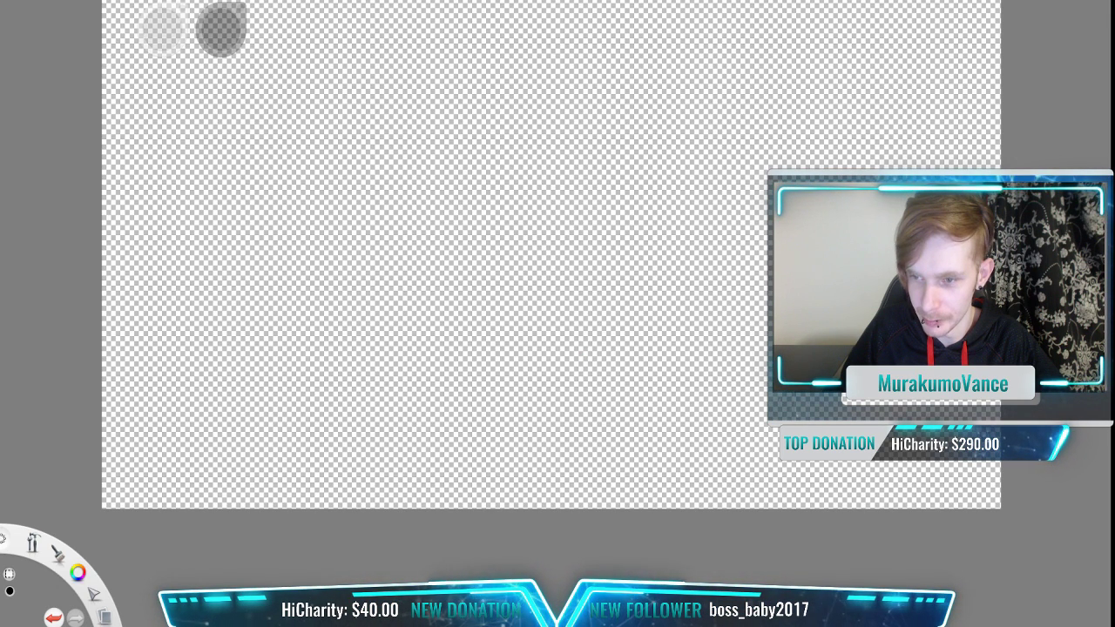
left_click(1050, 239)
left_click_drag(555, 157, 621, 272)
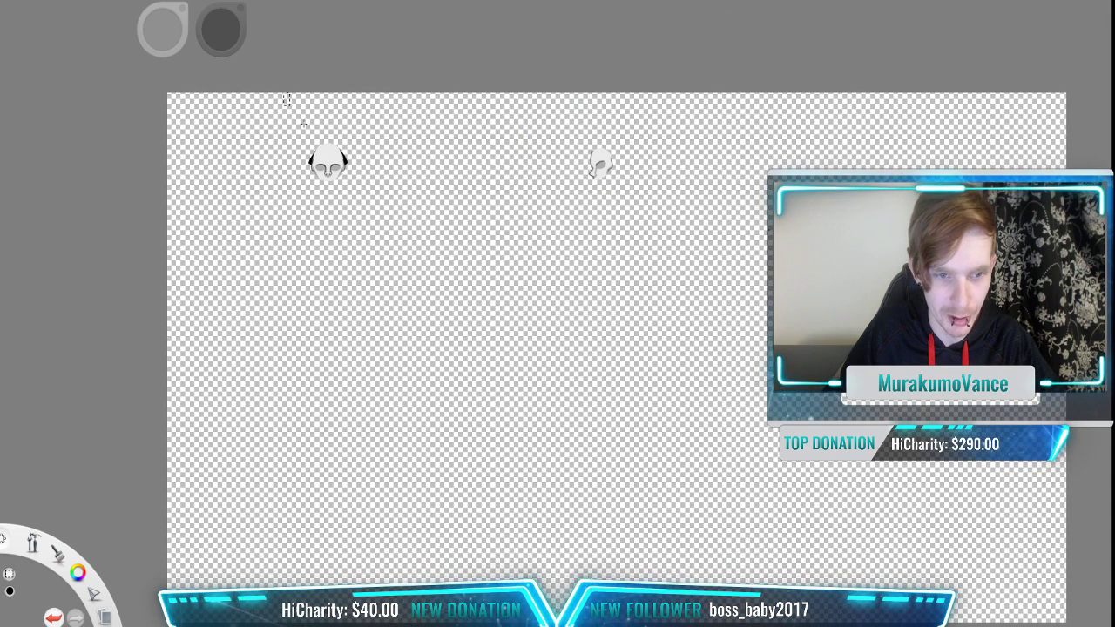
left_click_drag(284, 93, 460, 253)
left_click_drag(415, 209, 89, 545)
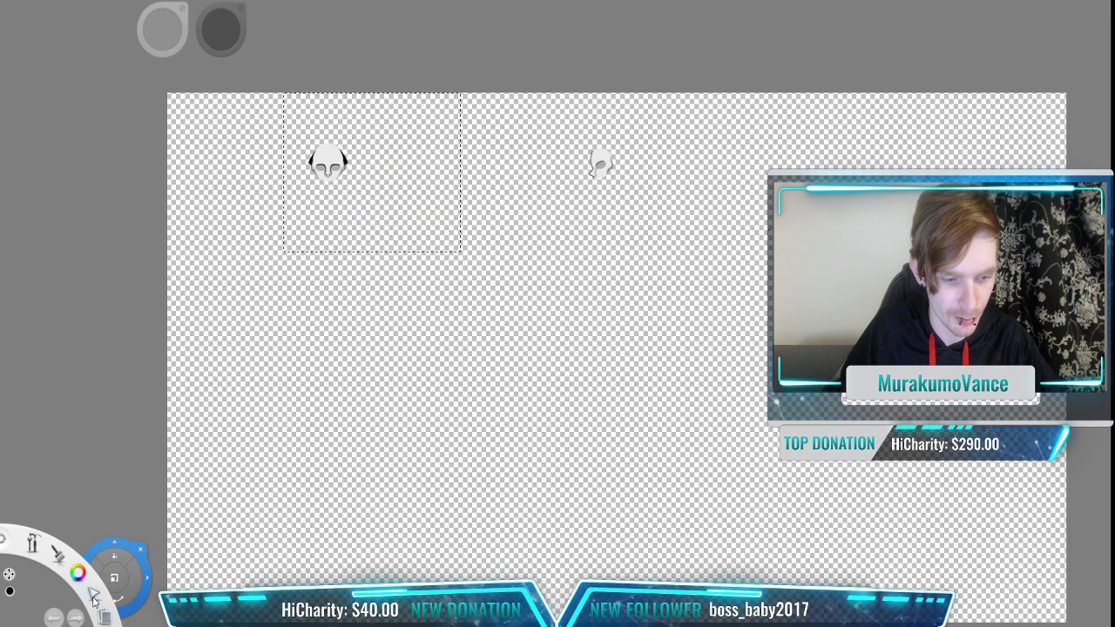
key("ctrl+x")
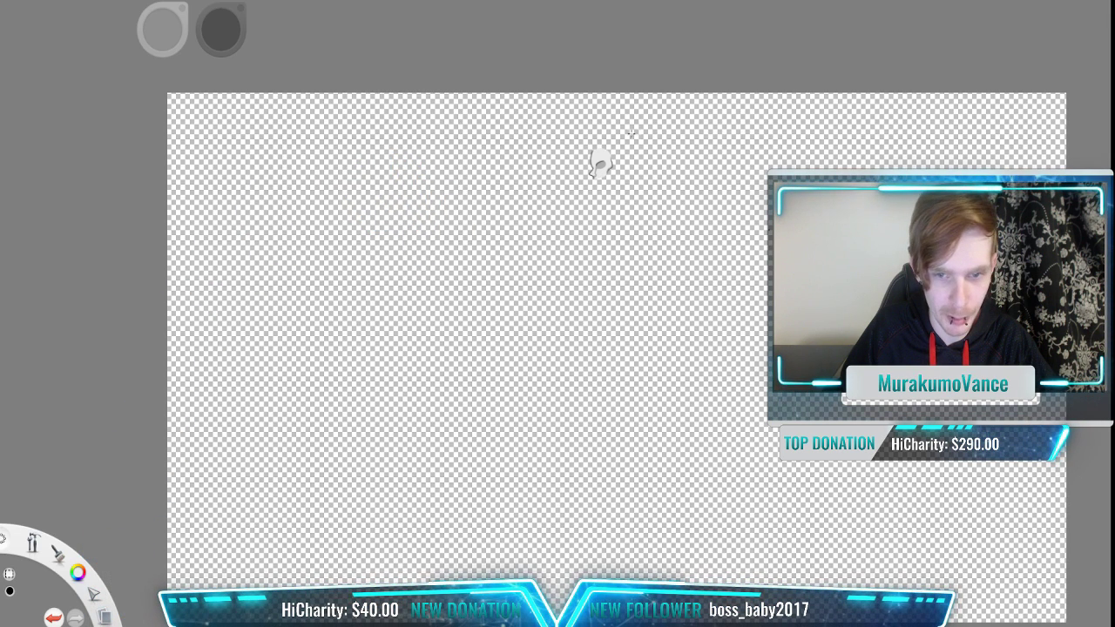
Step: Enlarge the side-view face to about four times its size near the canvas centre and deselect it
left_click_drag(695, 101, 428, 267)
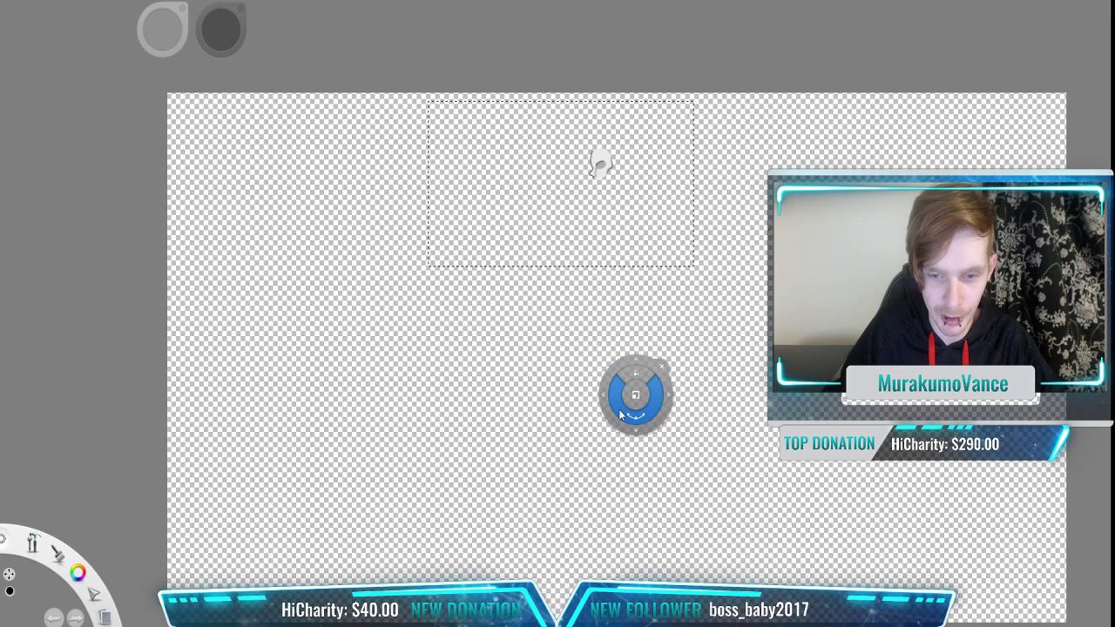
key("ctrl+v")
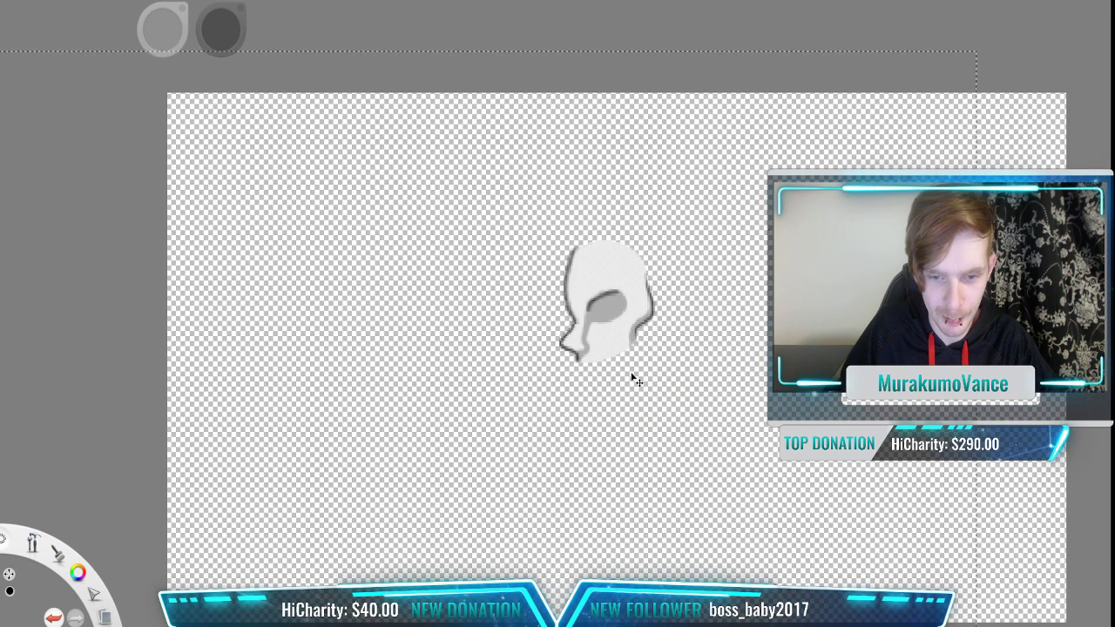
left_click_drag(629, 372, 3, 13)
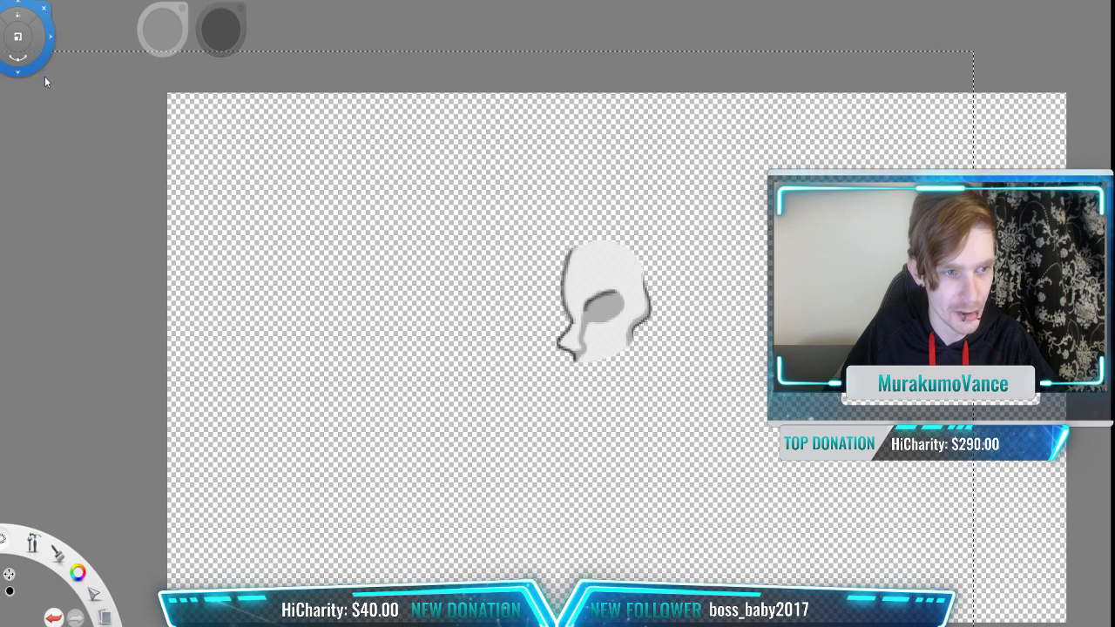
left_click(339, 164)
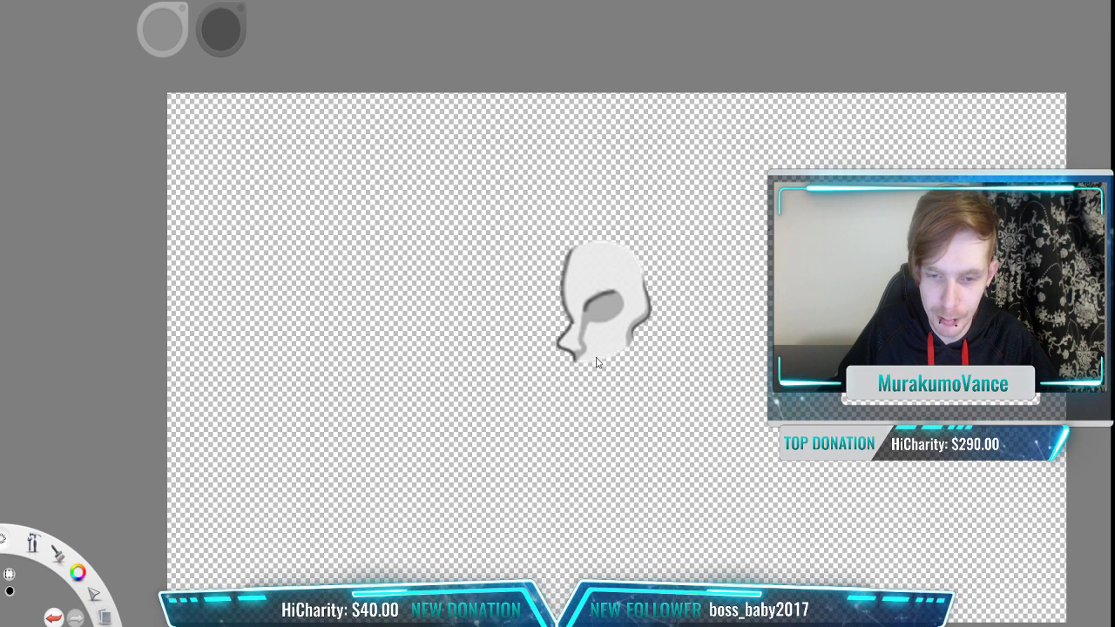
Step: Clear the enlarged side-view face and restore the small front-view and side-view faces
key("space")
left_click_drag(692, 308, 651, 286)
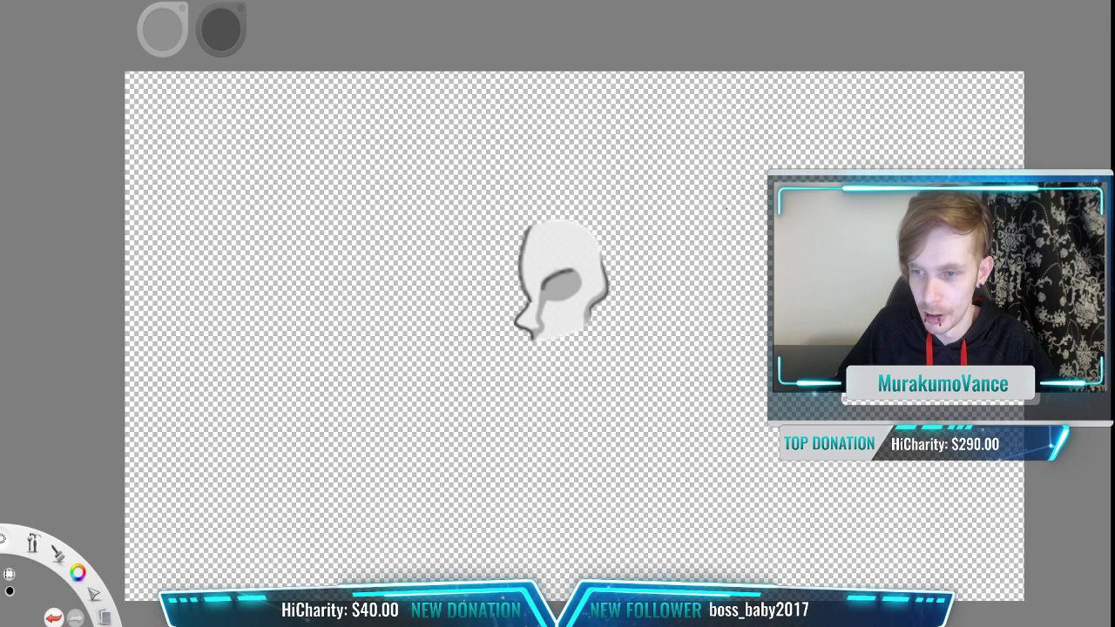
key("Delete")
key("ctrl+z")
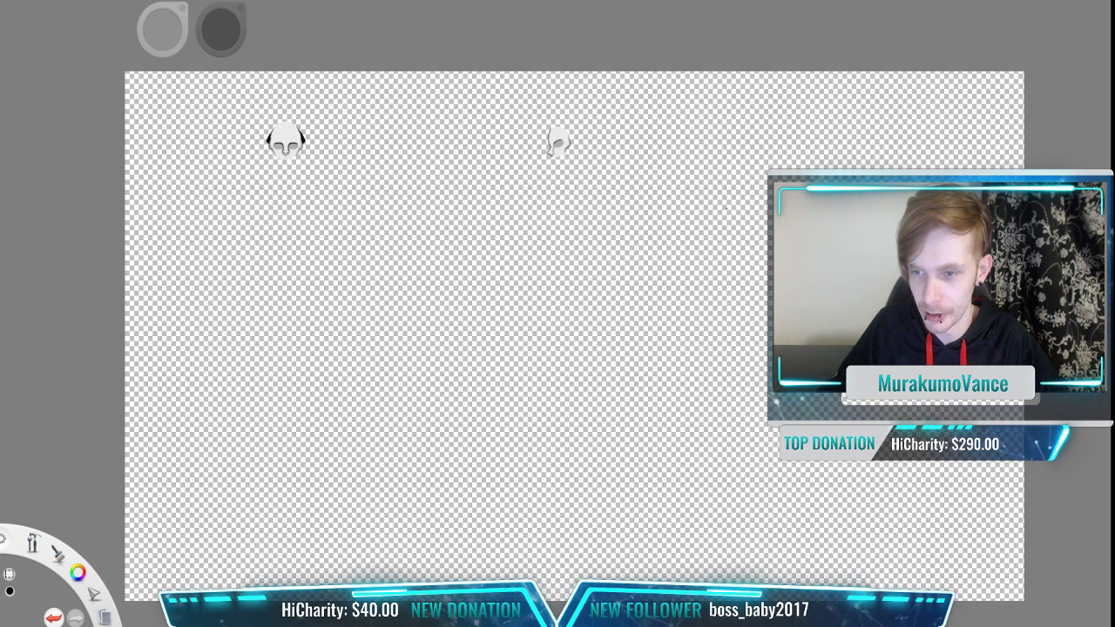
Step: Bring the torsos, tan background and black hair back into view with the faces
left_click(1001, 164)
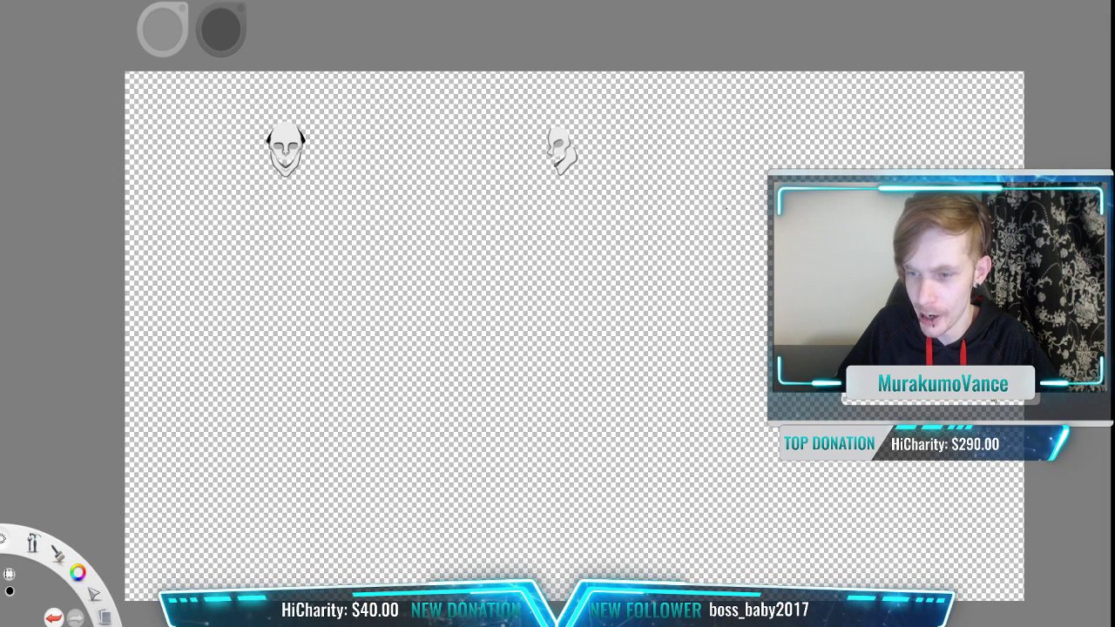
left_click(1000, 187)
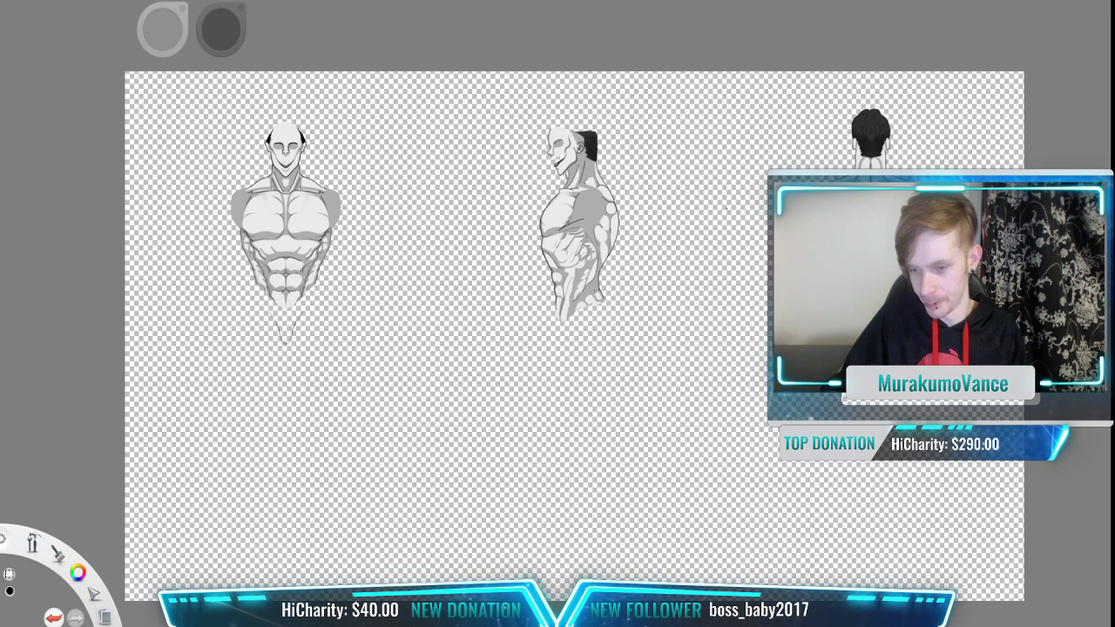
left_click(989, 500)
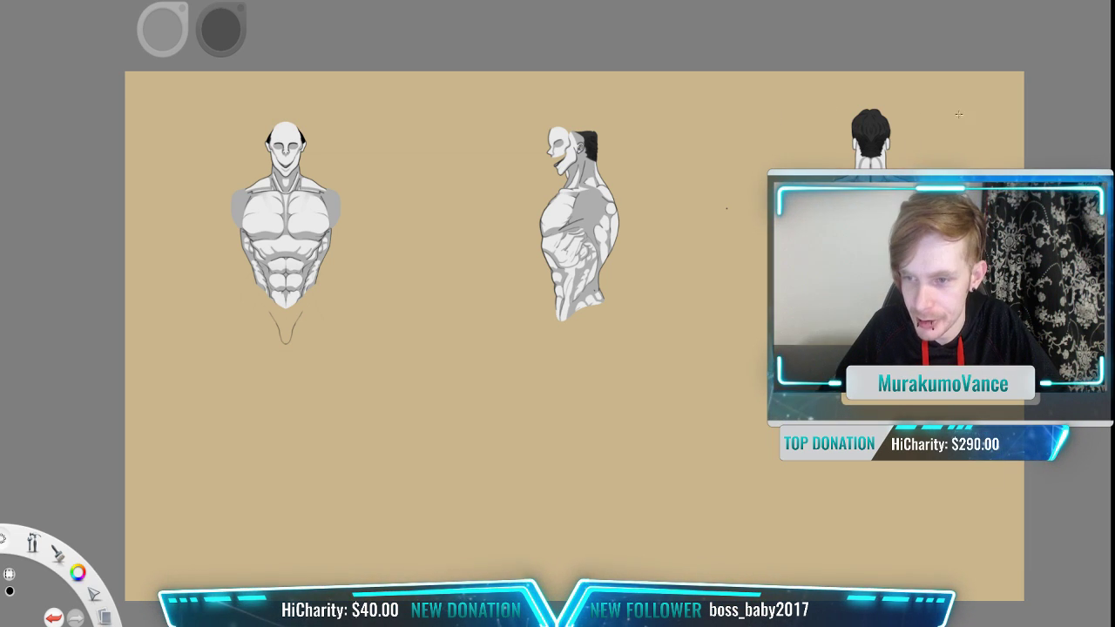
left_click(993, 149)
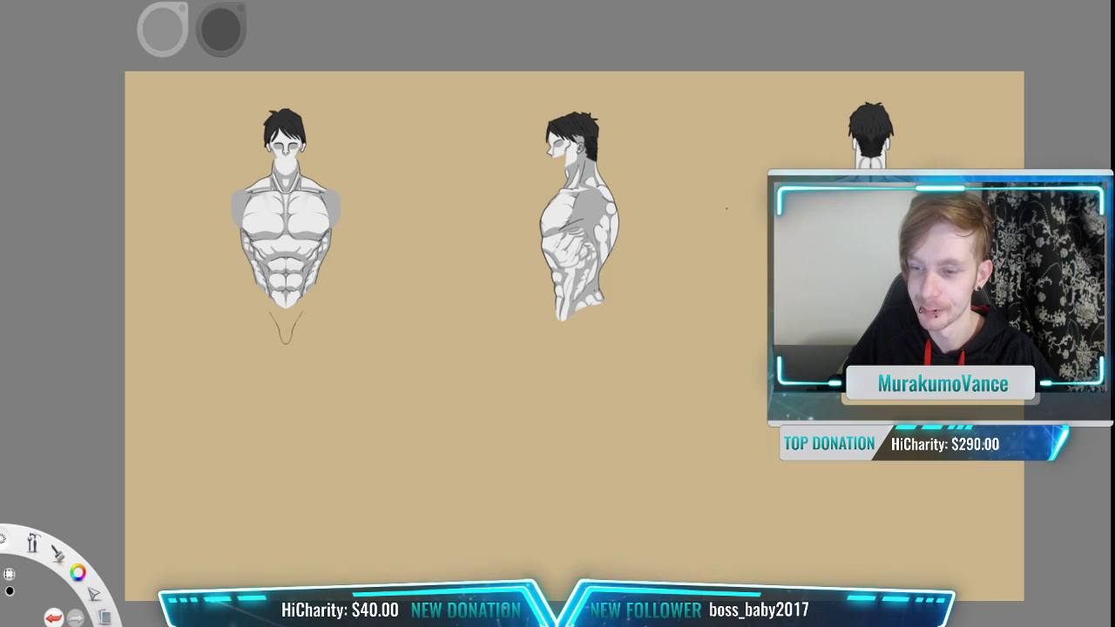
Step: Hide the torso, face and hair pieces and show the black gauntlet and limb armour parts on the tan background
key("Delete")
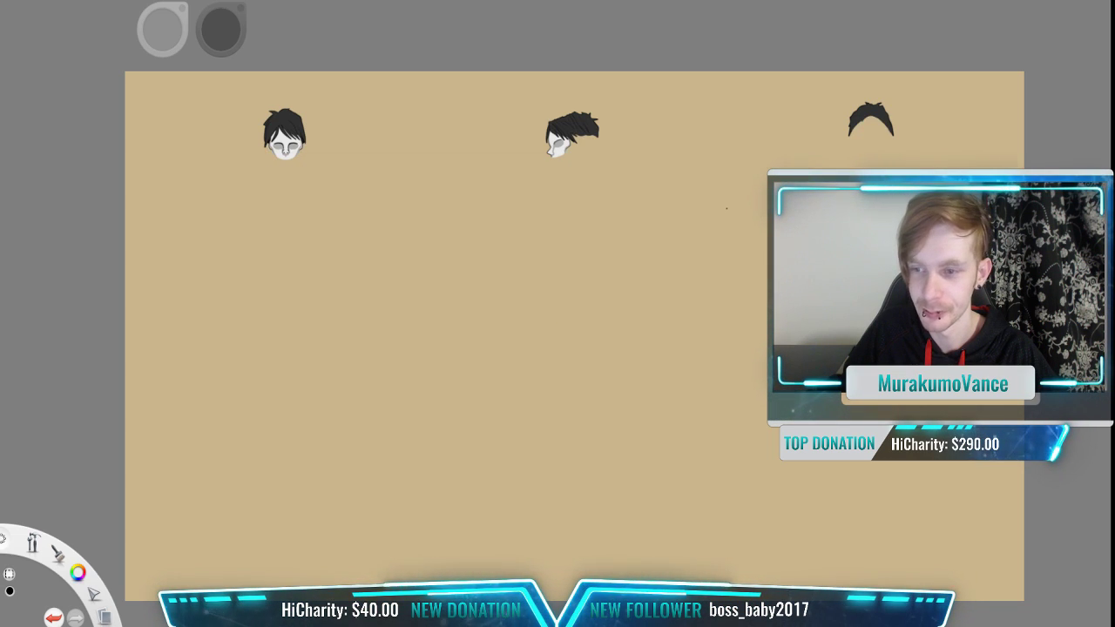
left_click(990, 152)
left_click(990, 185)
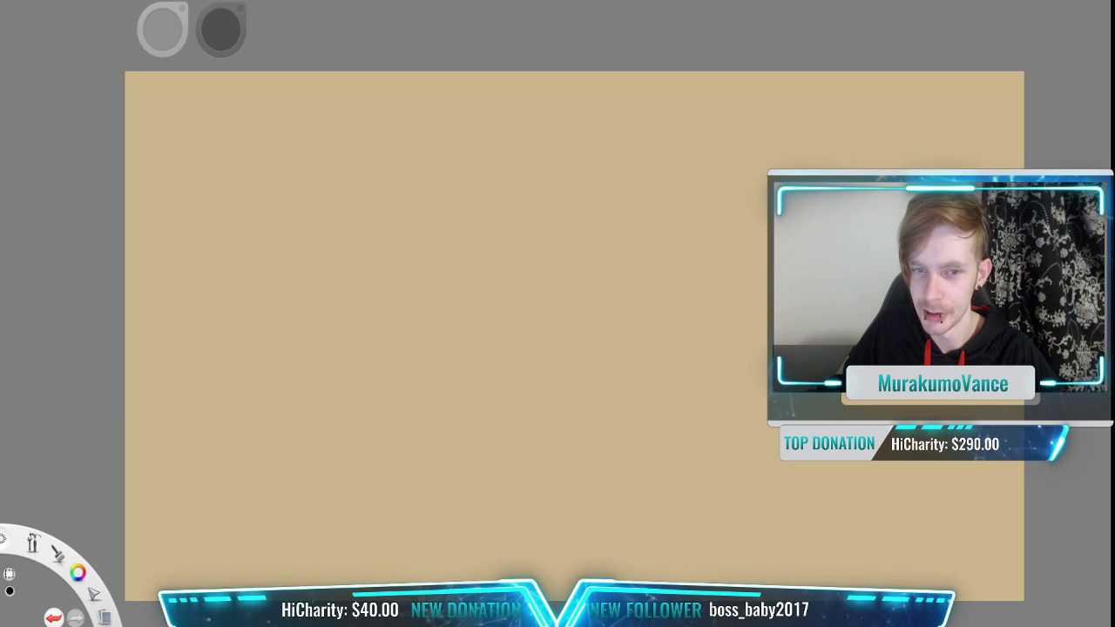
left_click(993, 114)
key("space")
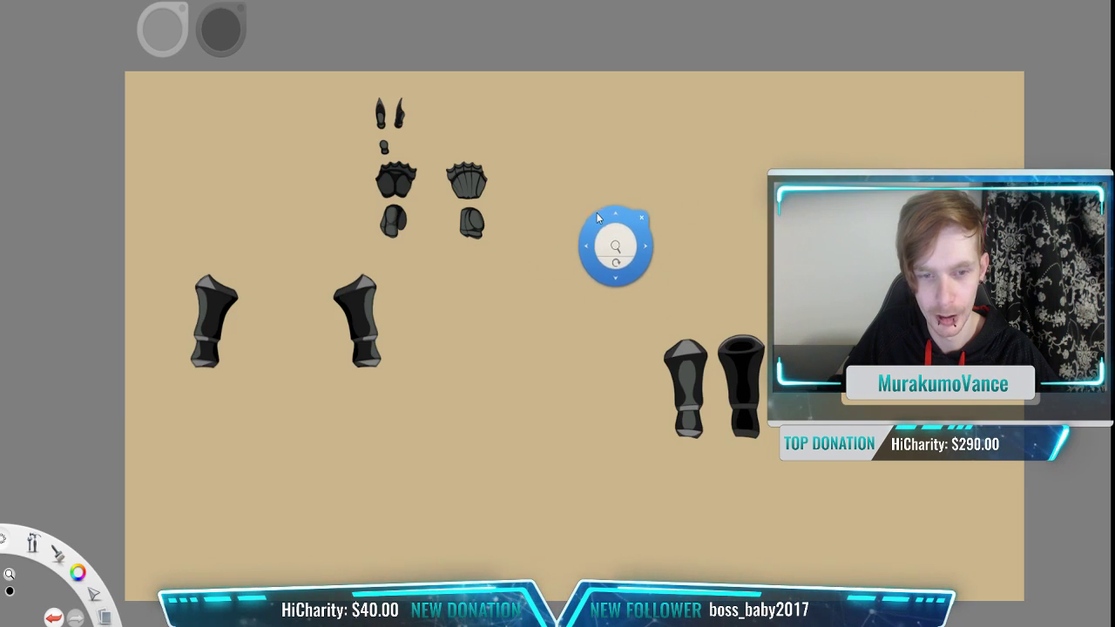
Step: Place a copy of the small rounded gauntlet joint on the empty canvas to the left of the original
mouse_move(617, 244)
left_mouse_down()
mouse_move(622, 222)
mouse_move(591, 223)
left_mouse_up()
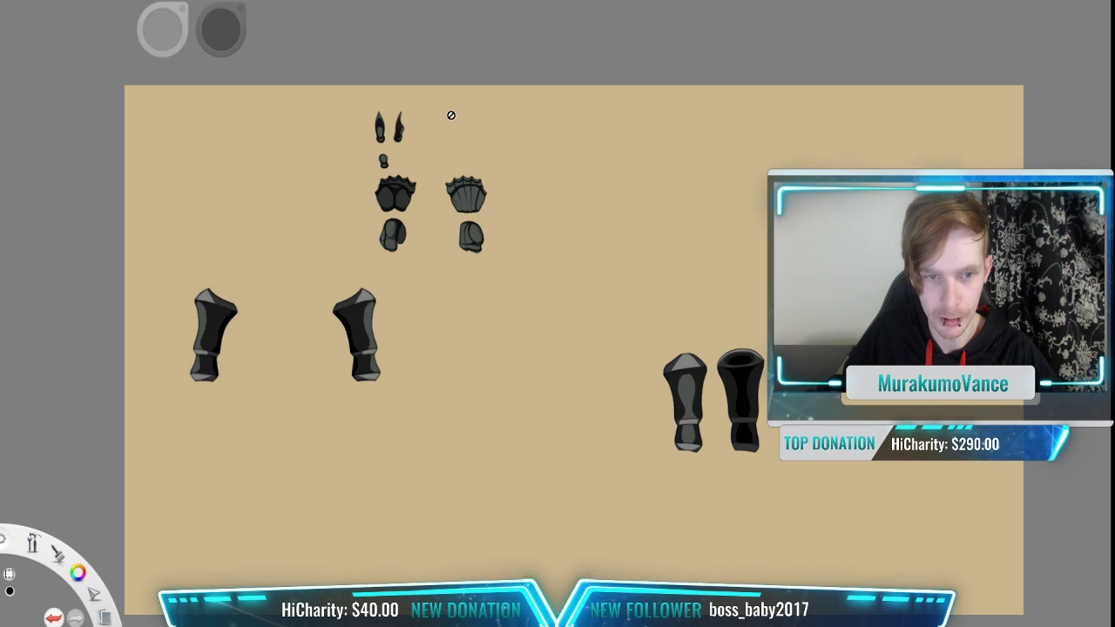
scroll(485, 124, "up", 5)
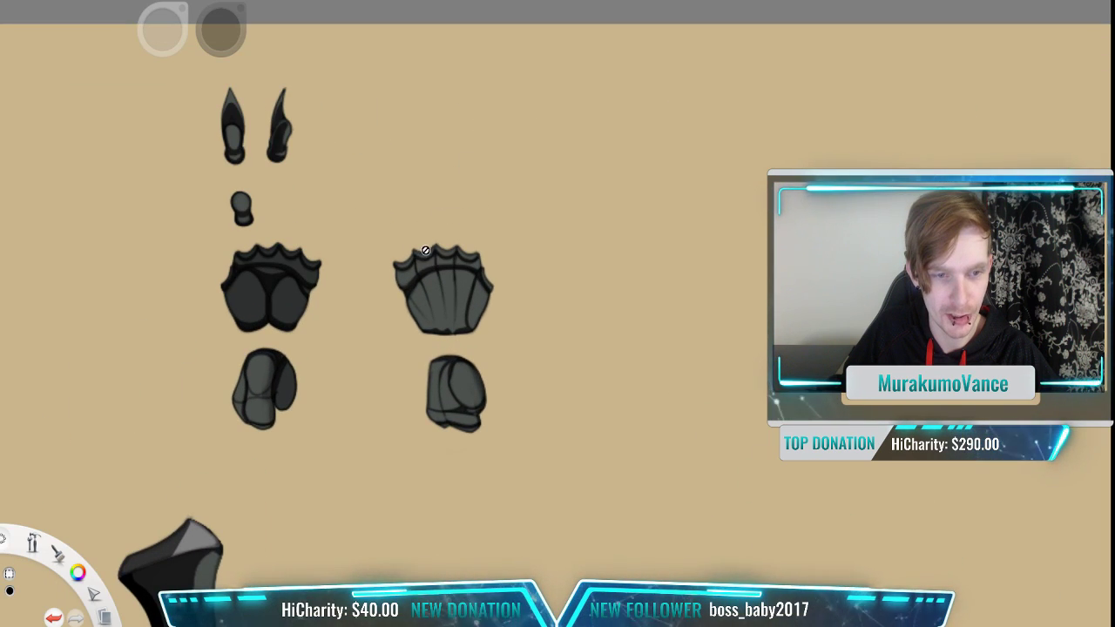
left_click_drag(392, 213, 694, 237)
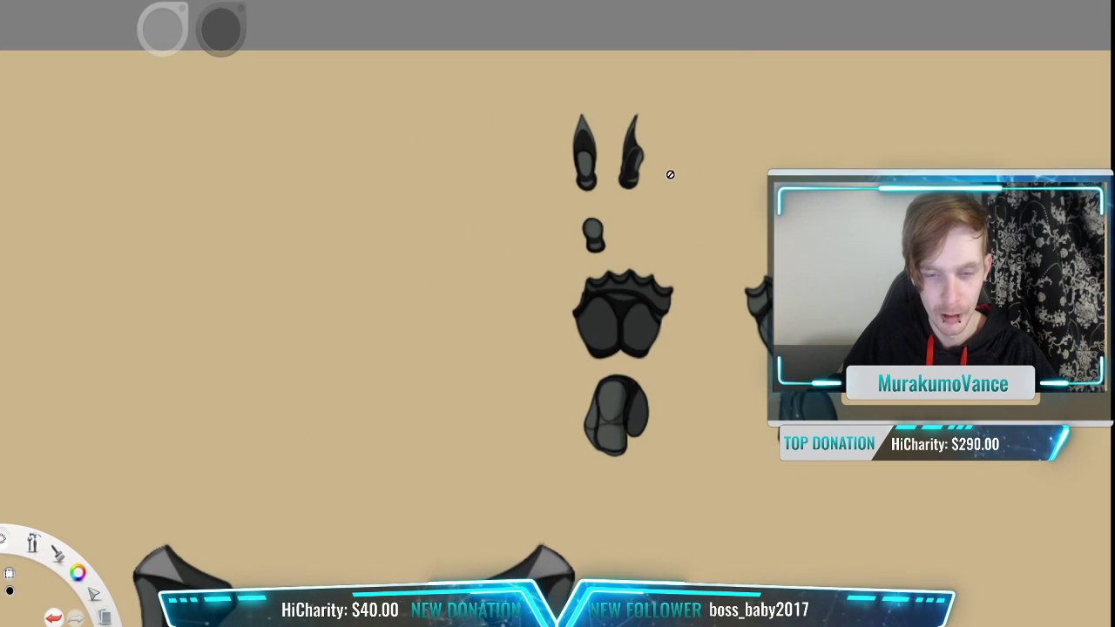
scroll(623, 286, "up", 4)
left_click_drag(675, 169, 592, 214)
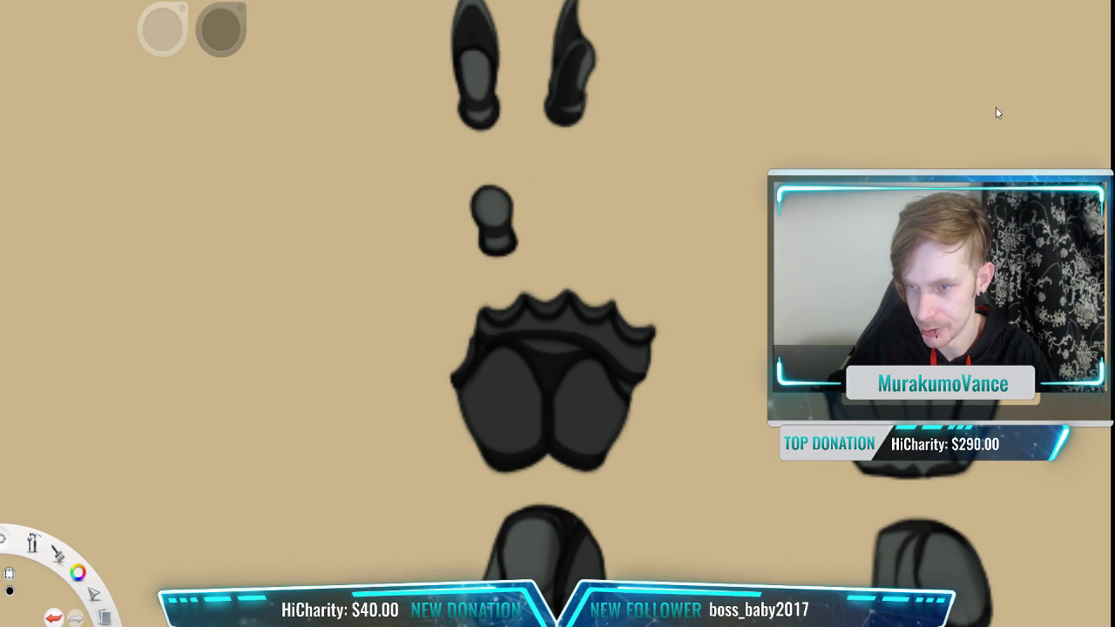
scroll(697, 177, "down", 2)
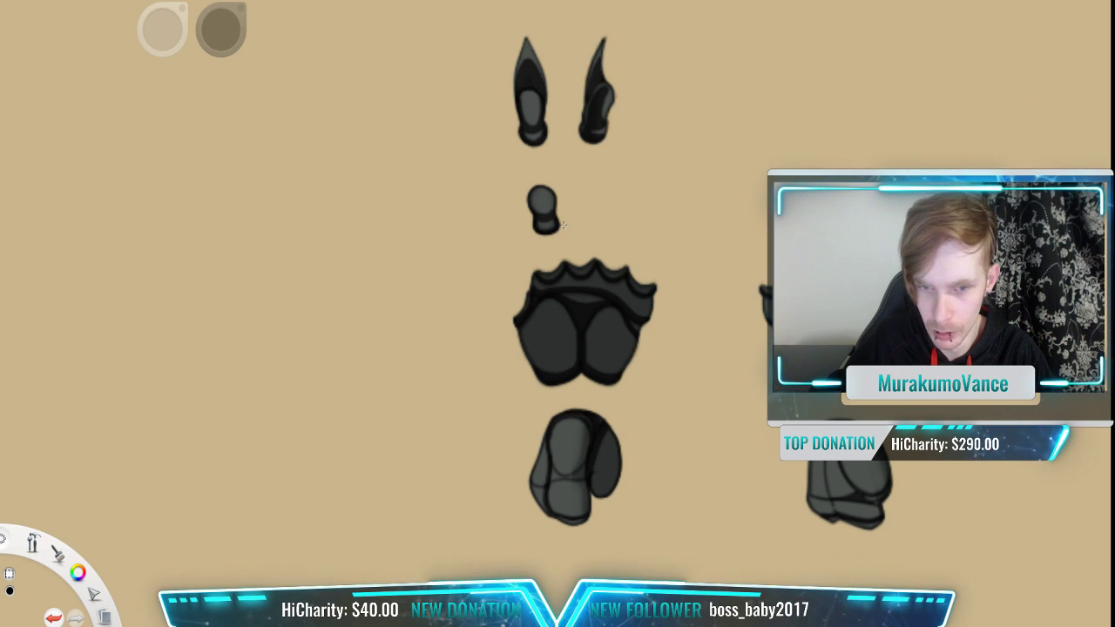
left_click_drag(590, 165, 493, 250)
key("v")
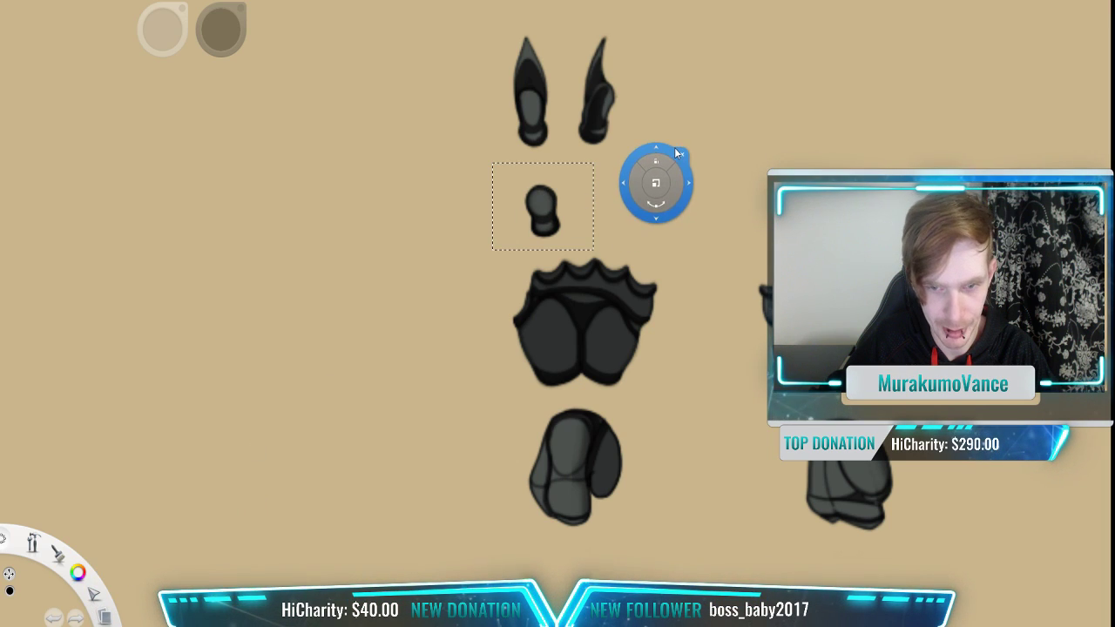
left_click_drag(674, 146, 460, 146)
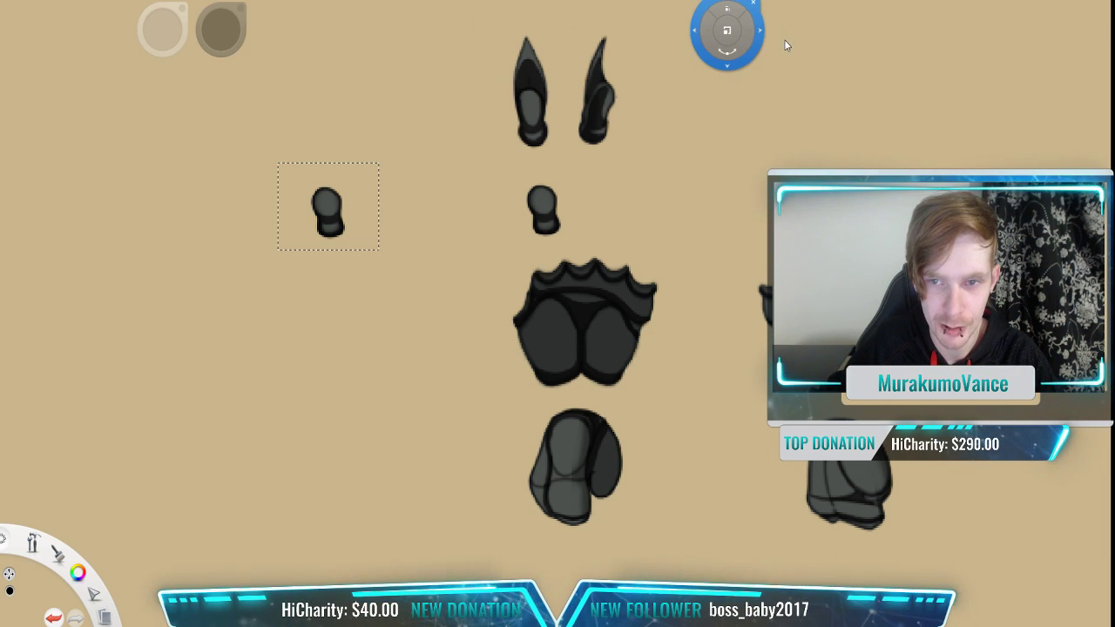
left_click(409, 203)
Step: Cut off the left half of the copied joint and move it just past the right half, leaving a small gap
left_click_drag(271, 159, 329, 278)
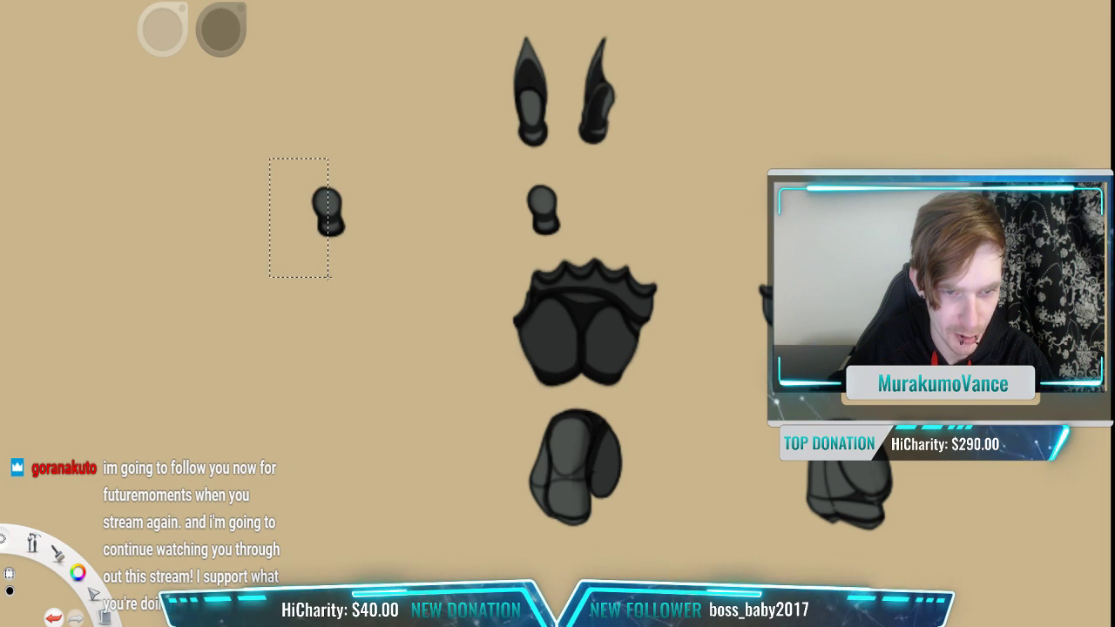
key("v")
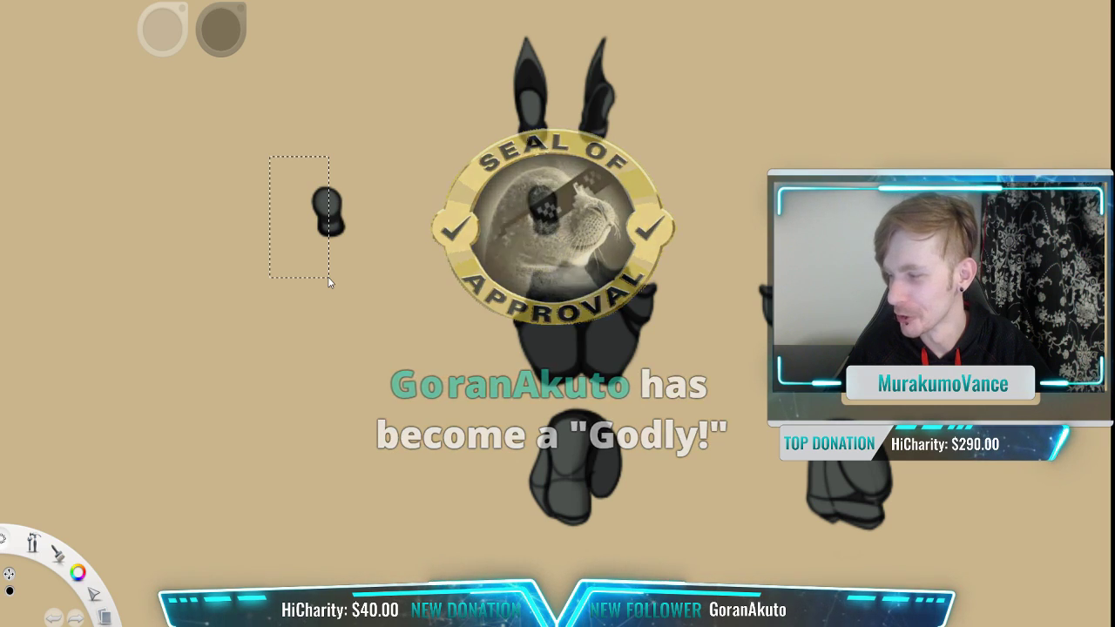
key("v")
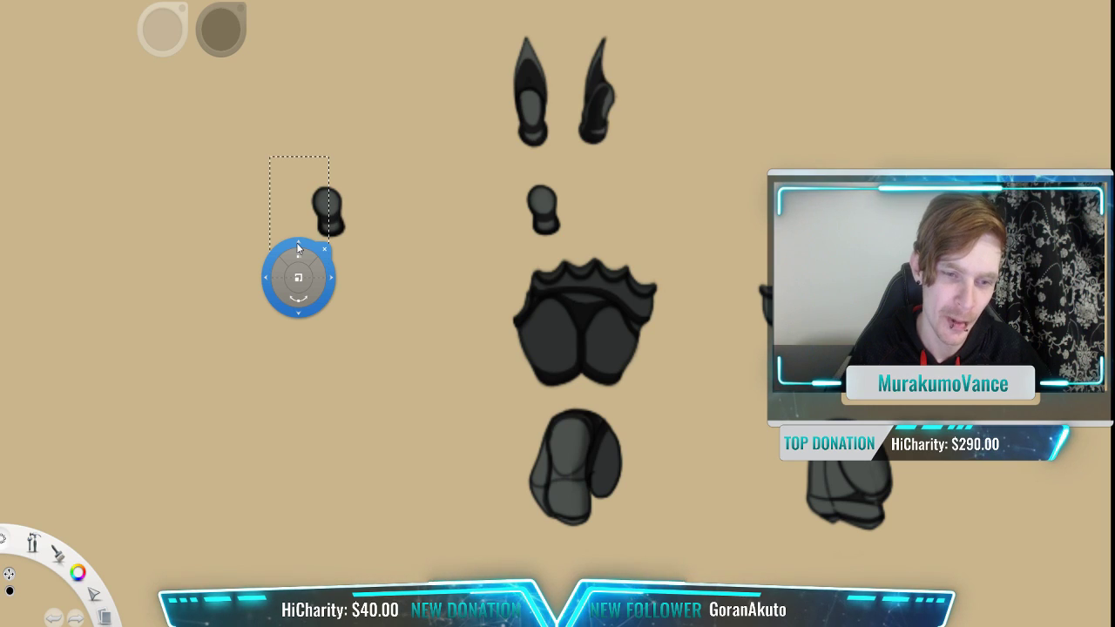
left_click_drag(298, 249, 357, 247)
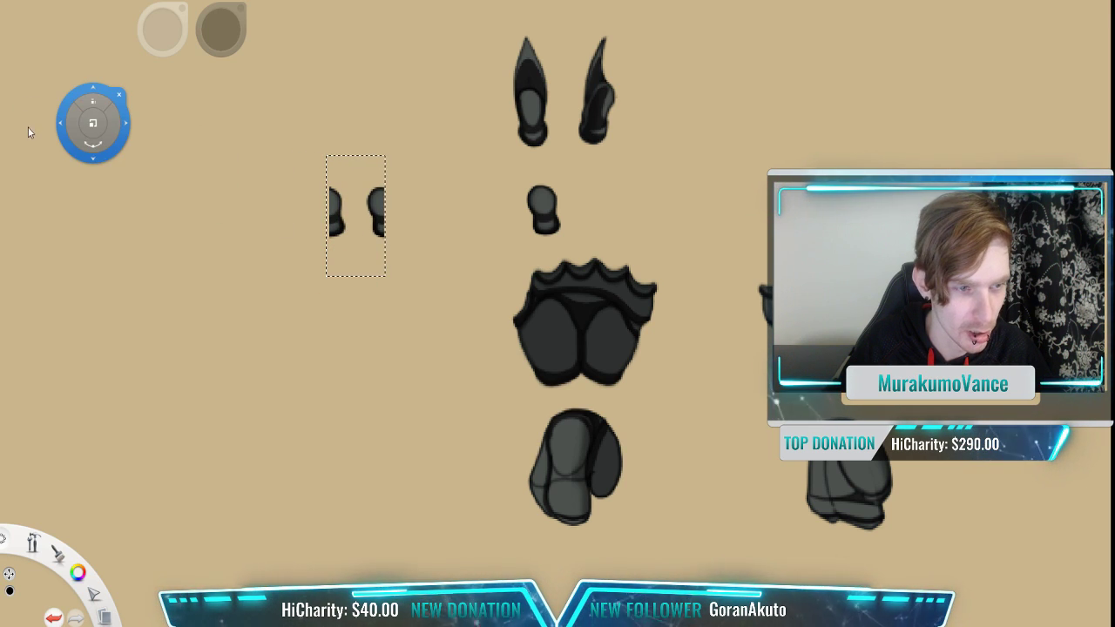
left_click(119, 94)
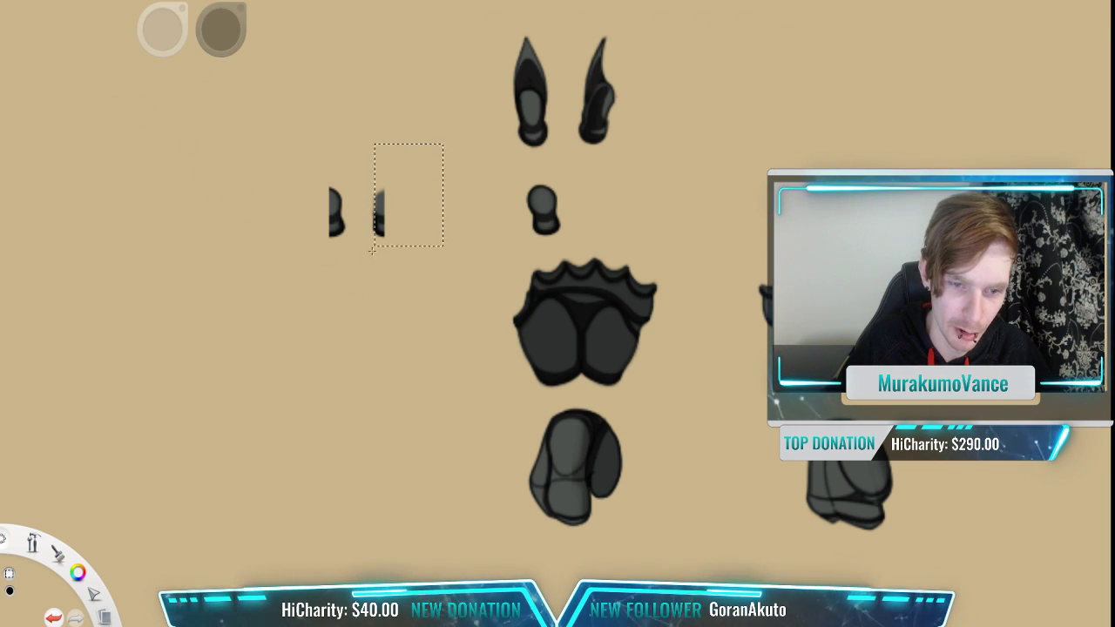
Step: Nudge the moved half slightly left and erase the dark outline on its inner side
left_click_drag(372, 251, 363, 293)
key("v")
mouse_move(458, 203)
left_mouse_down()
mouse_move(415, 207)
mouse_move(450, 204)
left_mouse_up()
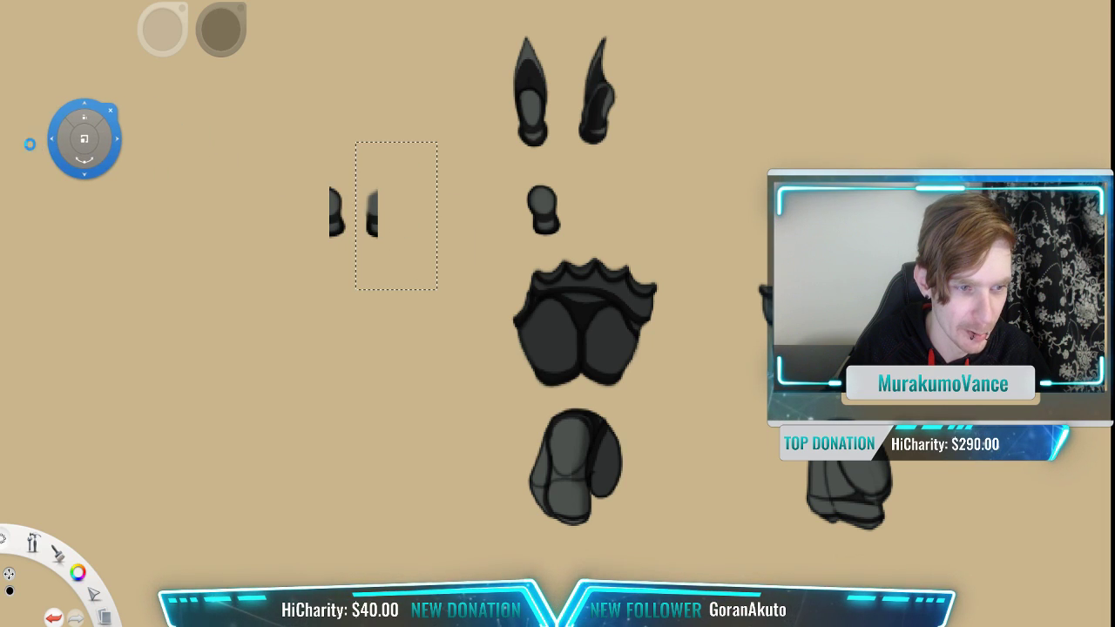
left_click(111, 111)
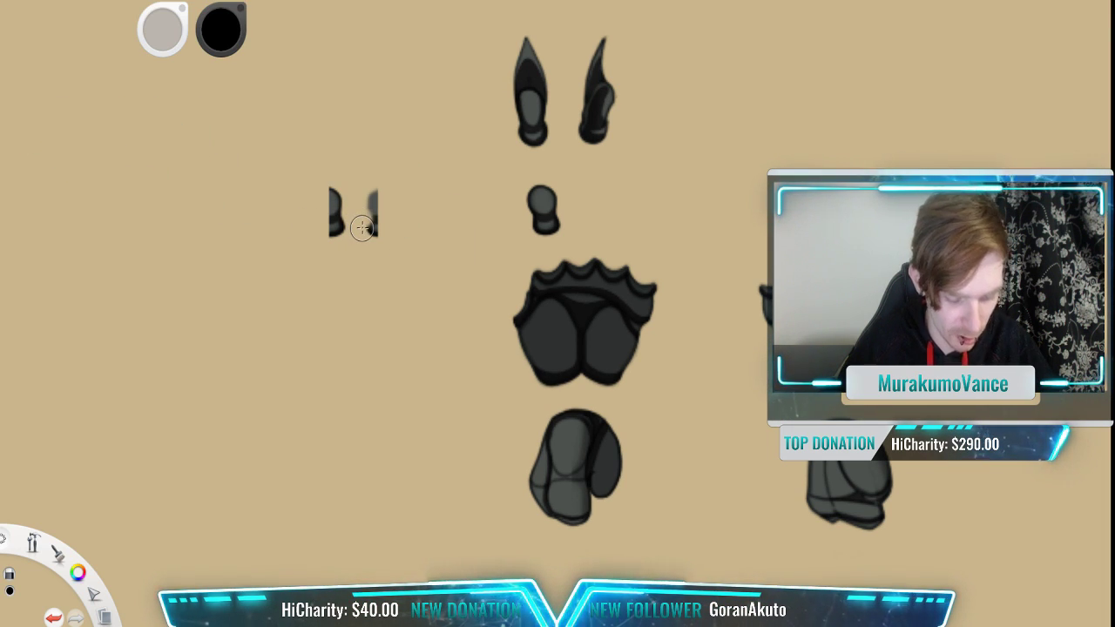
scroll(371, 221, "up", 5)
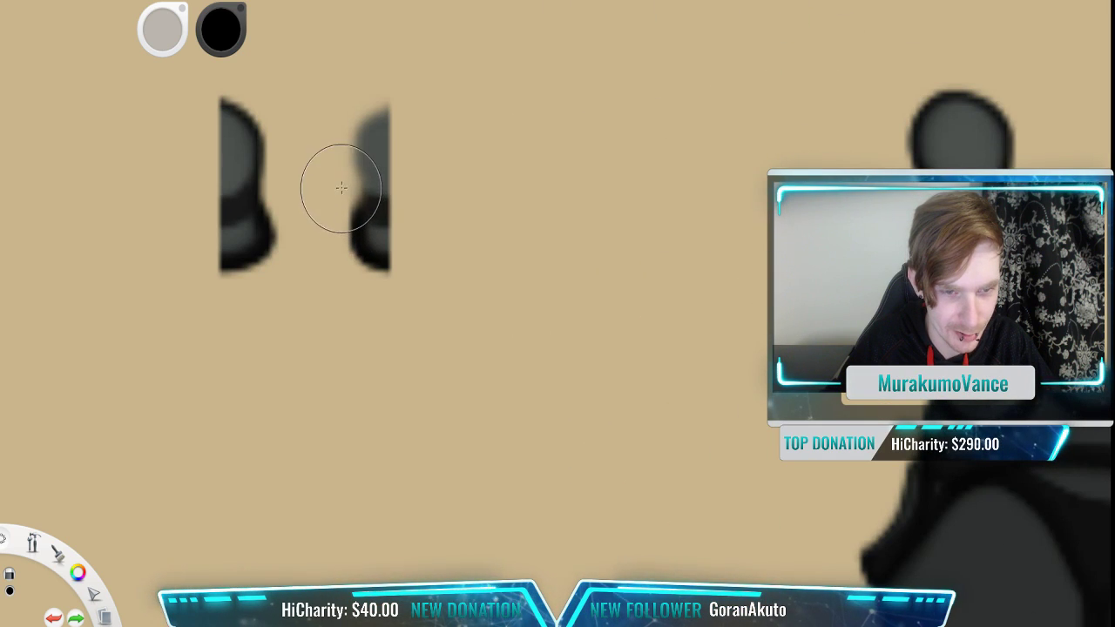
mouse_move(335, 207)
left_mouse_down()
mouse_move(337, 277)
mouse_move(334, 243)
left_mouse_up()
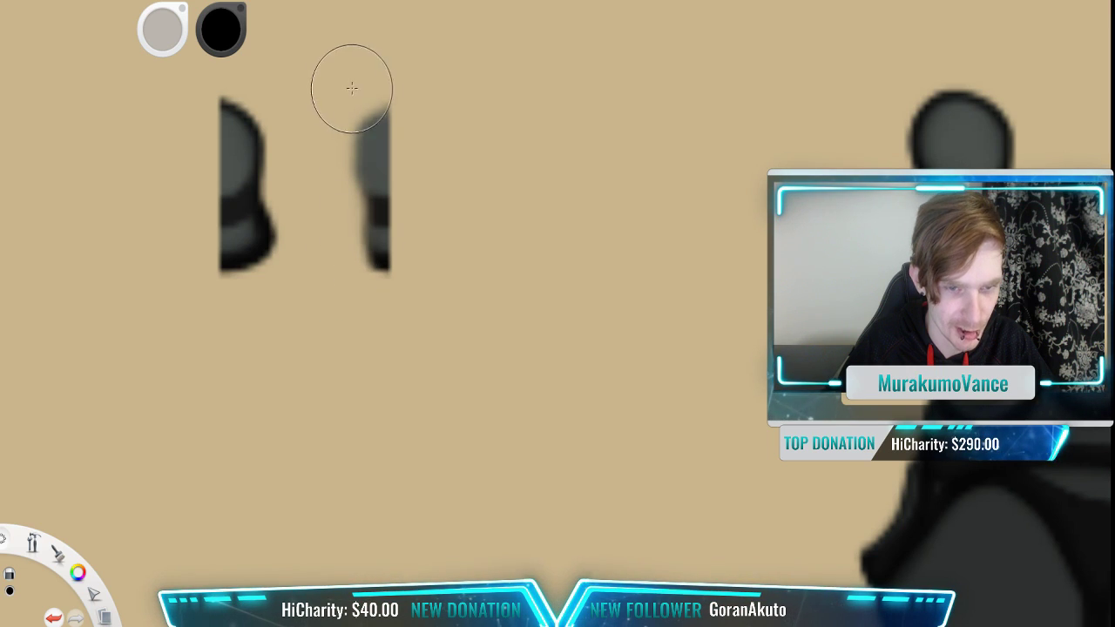
Step: Slide the moved half left over the other half to form one narrow, straight-sided joint
scroll(324, 54, "down", 2)
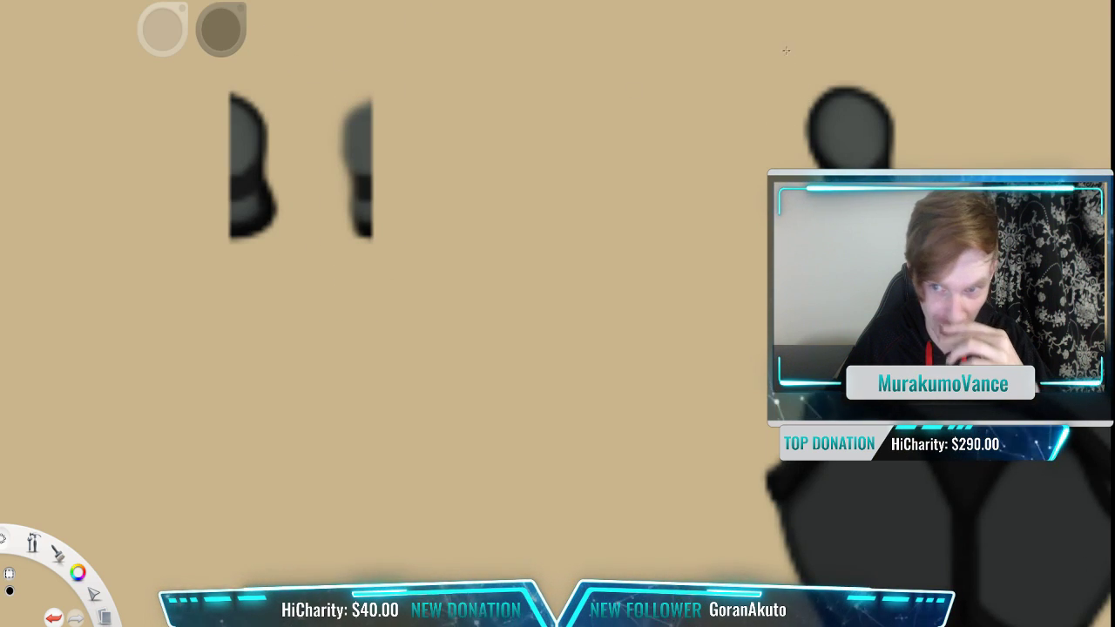
left_click_drag(471, 77, 320, 305)
left_click_drag(460, 171, 354, 172)
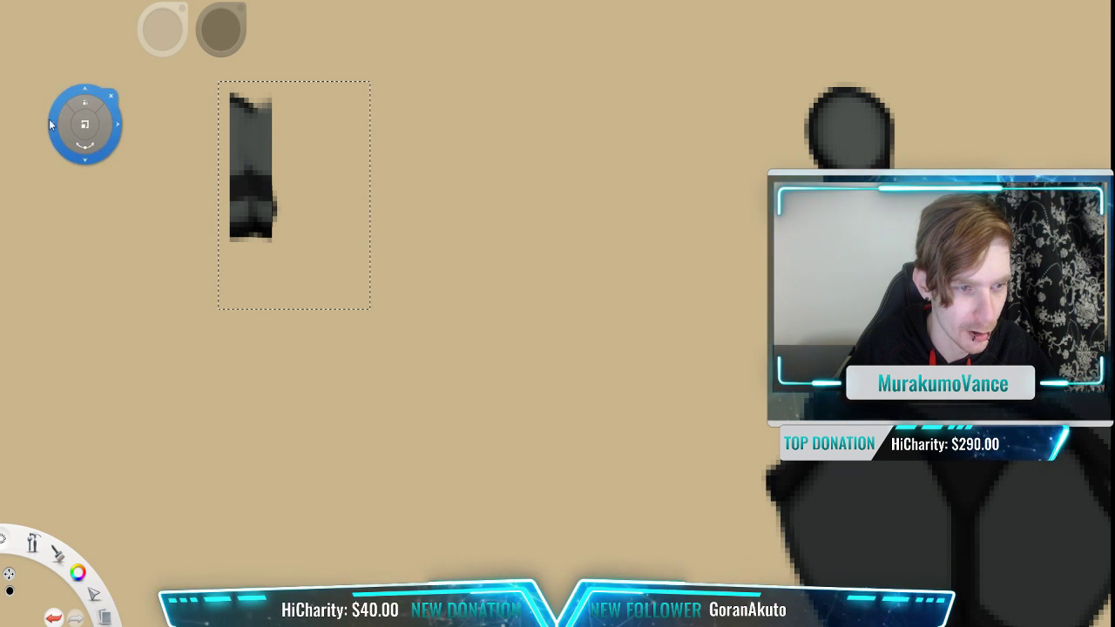
left_click(110, 96)
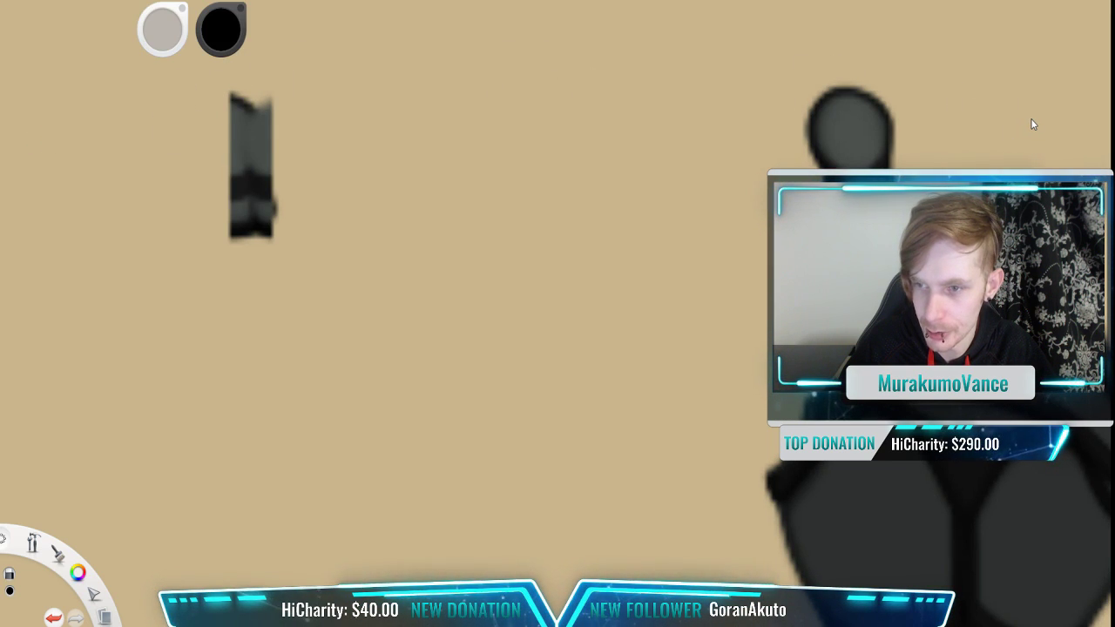
Step: Erase the upper and lower corners of the narrow joint to round off its ends
left_click_drag(373, 180, 460, 261)
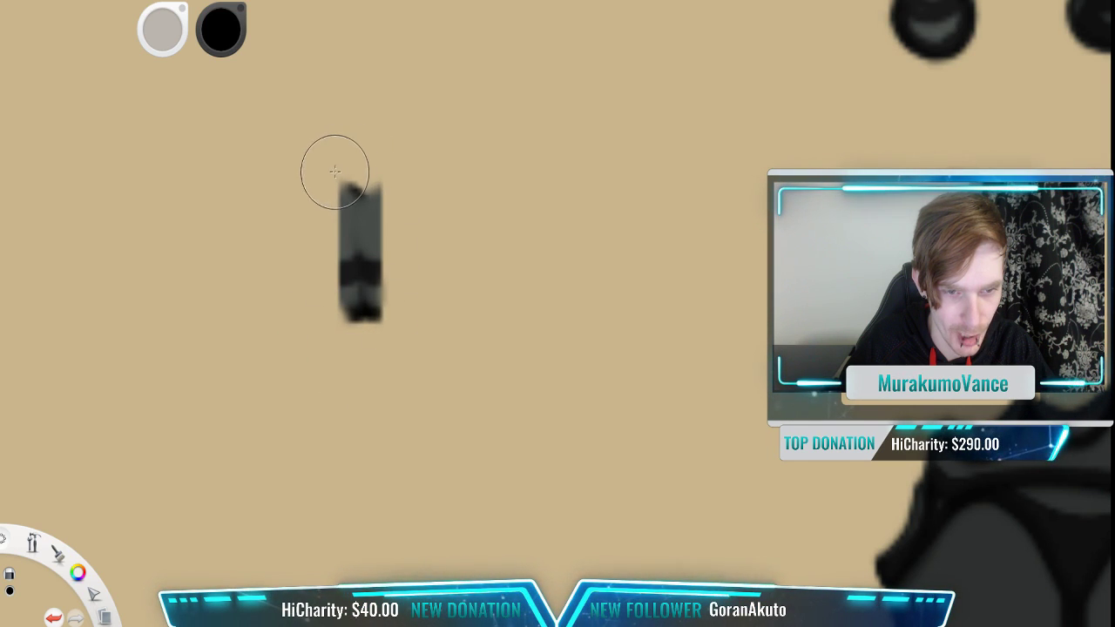
mouse_move(328, 189)
left_mouse_down()
mouse_move(388, 168)
mouse_move(359, 160)
mouse_move(415, 231)
left_mouse_up()
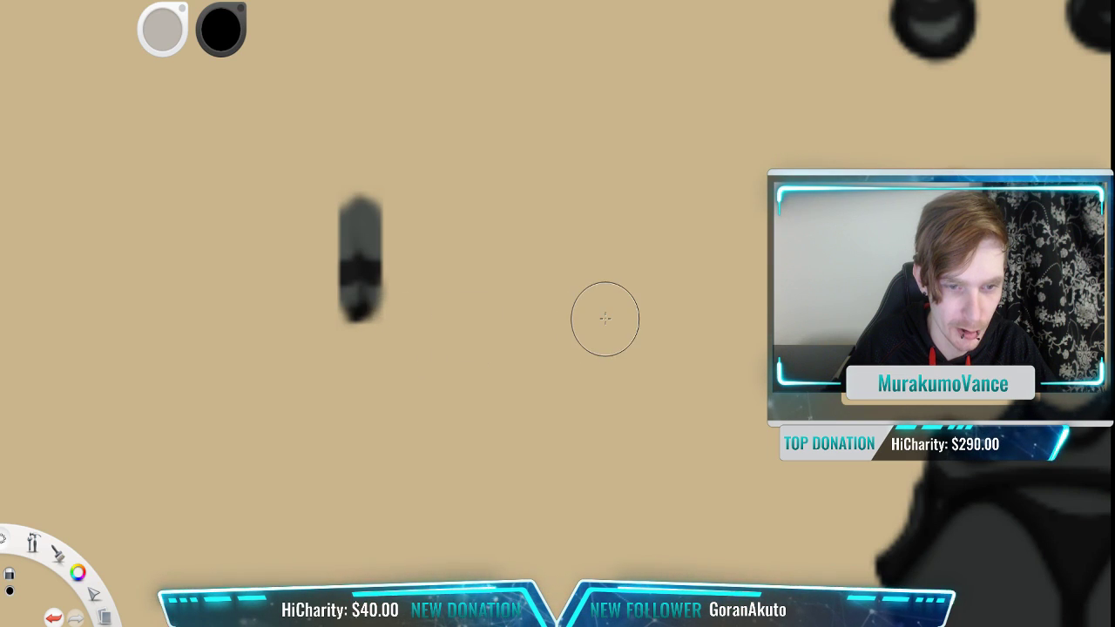
scroll(605, 317, "down", 3)
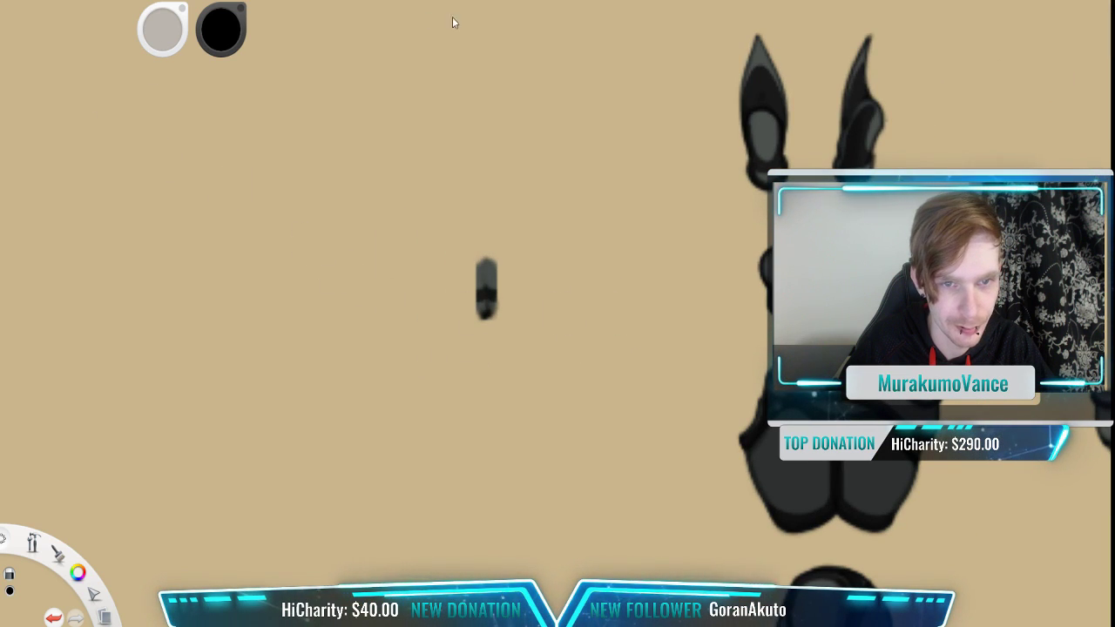
Step: Copy the original rounded joint over the narrow one and rotate it slightly clockwise until it stands upright
left_click_drag(533, 229, 429, 353)
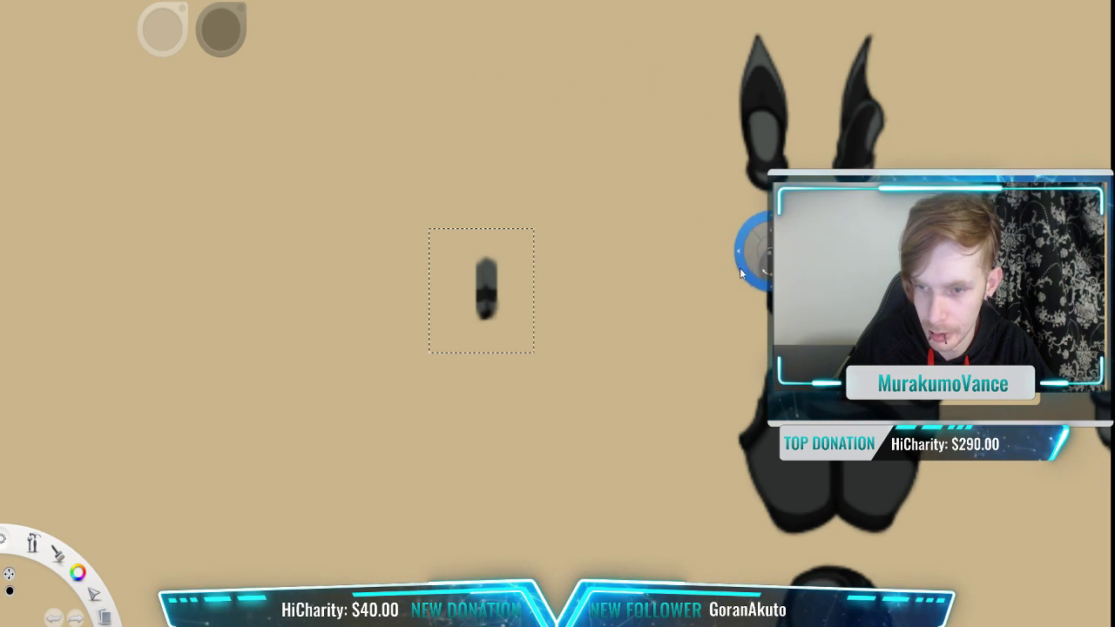
left_click(757, 41)
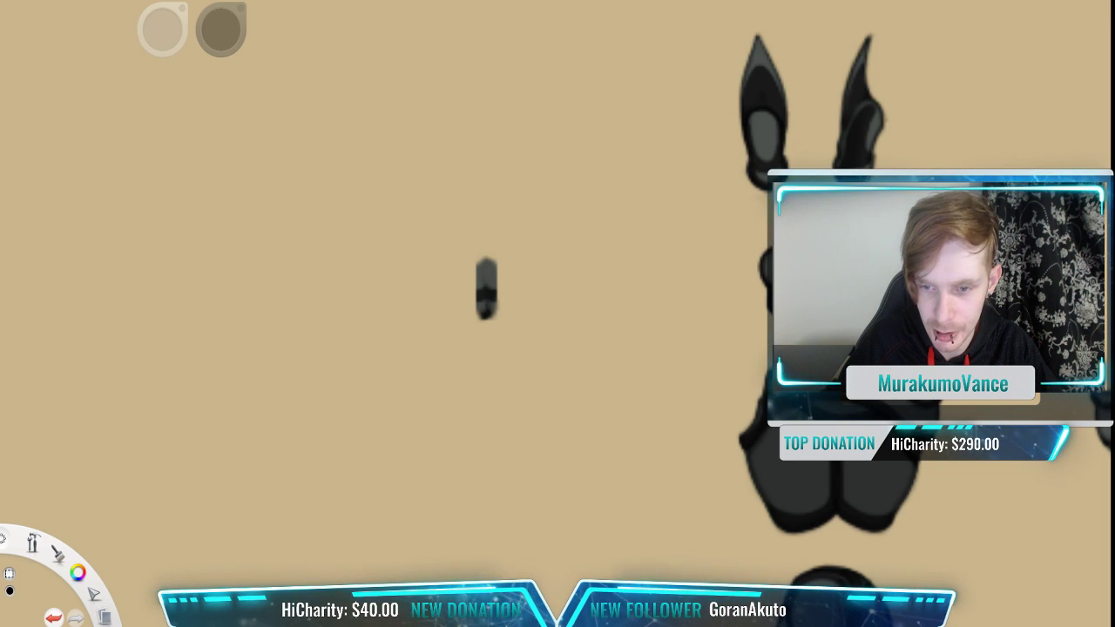
left_click_drag(906, 228, 712, 331)
key("v")
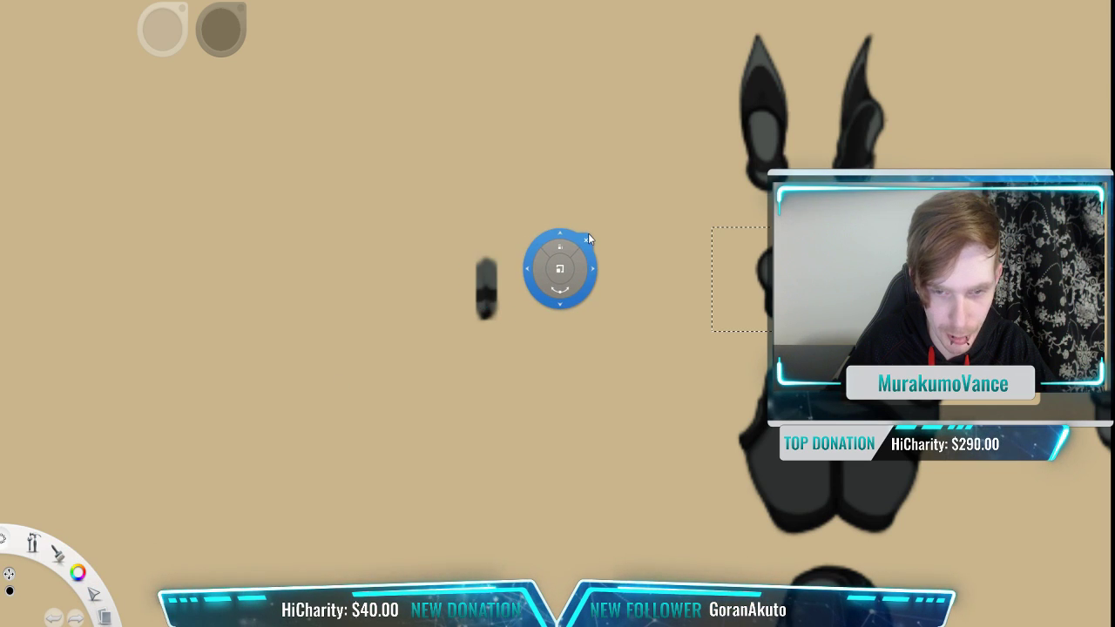
left_click_drag(561, 267, 292, 234)
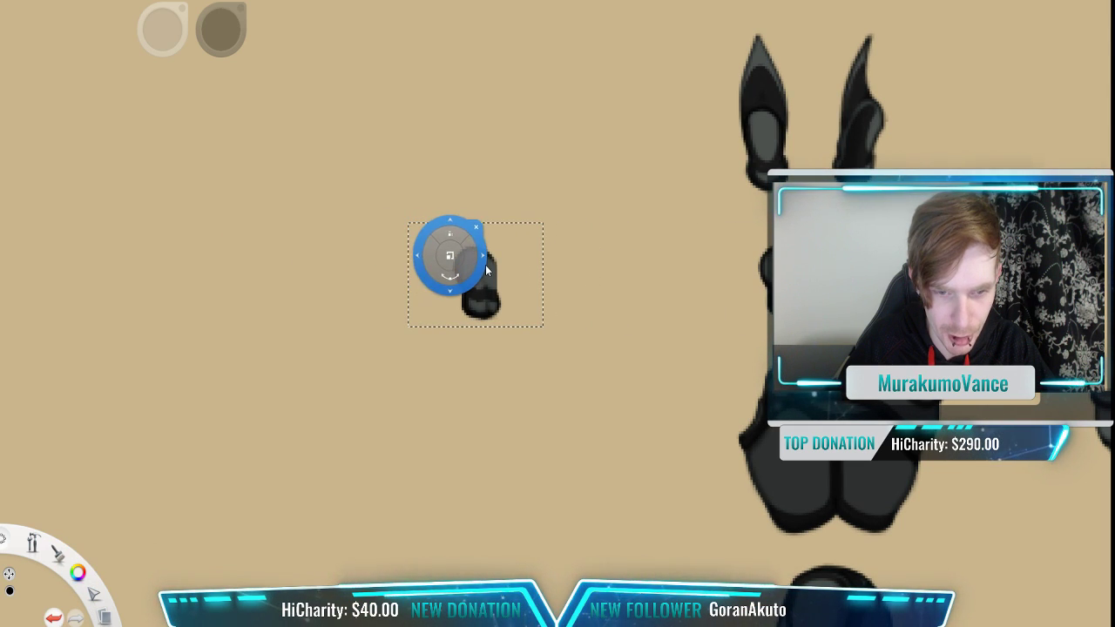
left_click_drag(447, 253, 1047, 104)
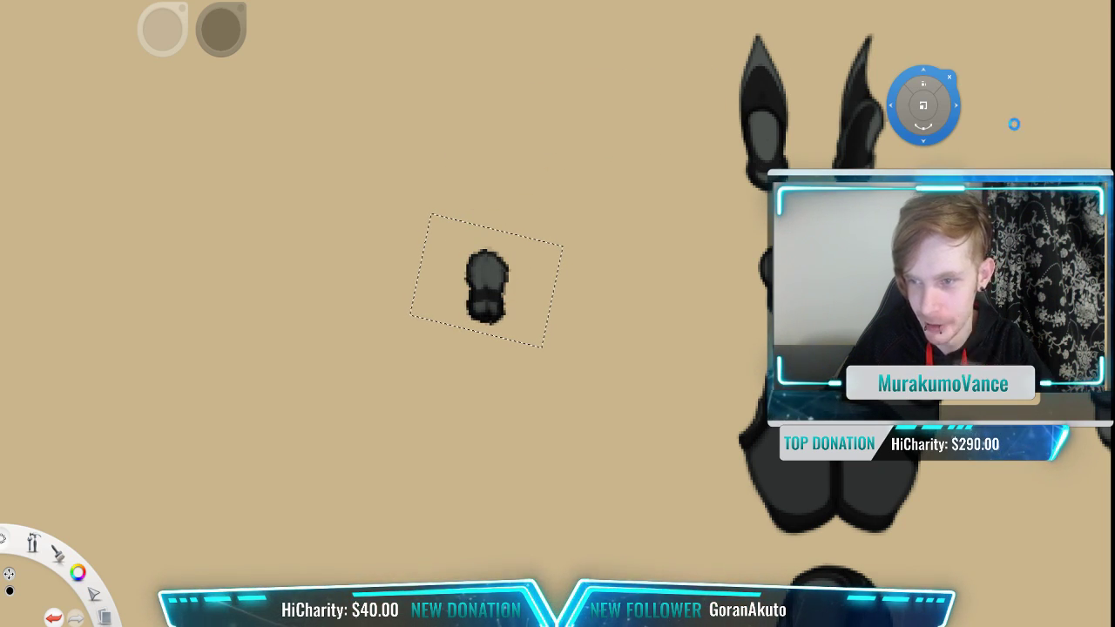
key("Escape")
key("ctrl+z")
key("ctrl+z")
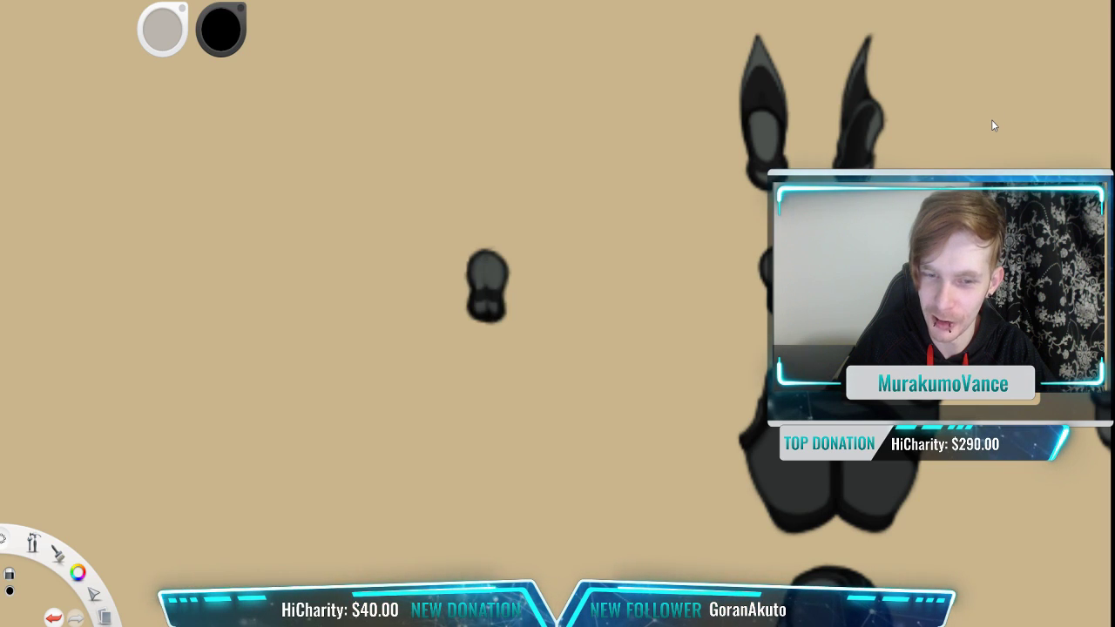
Step: Smooth out the visible centre seam in the upper and lower grey areas of the combined joint
key("space")
left_click_drag(578, 309, 401, 306)
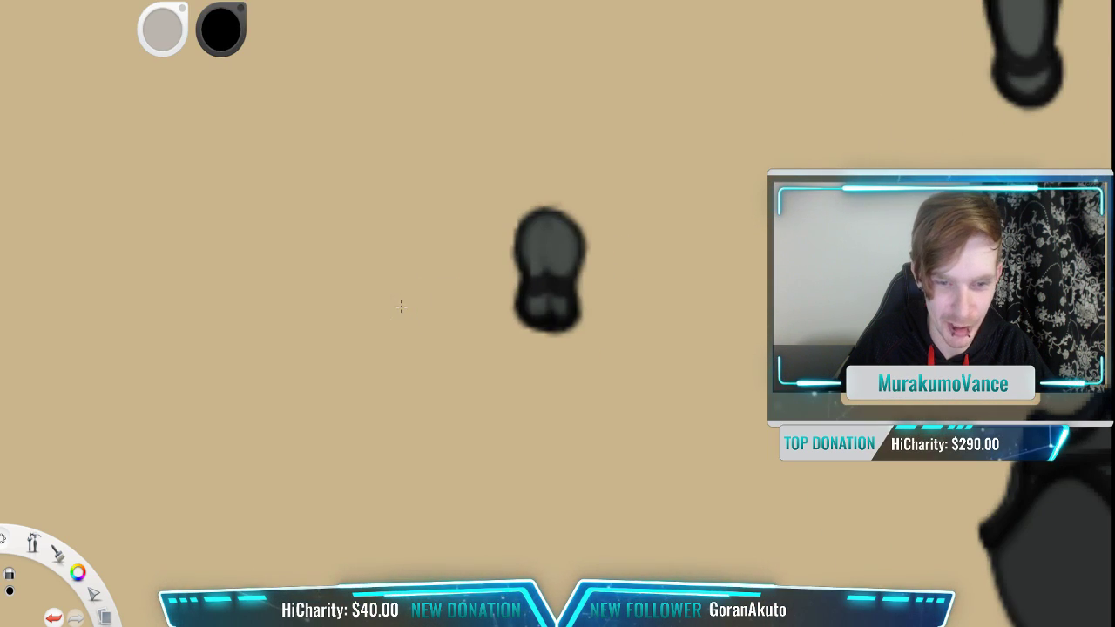
scroll(618, 252, "up", 2)
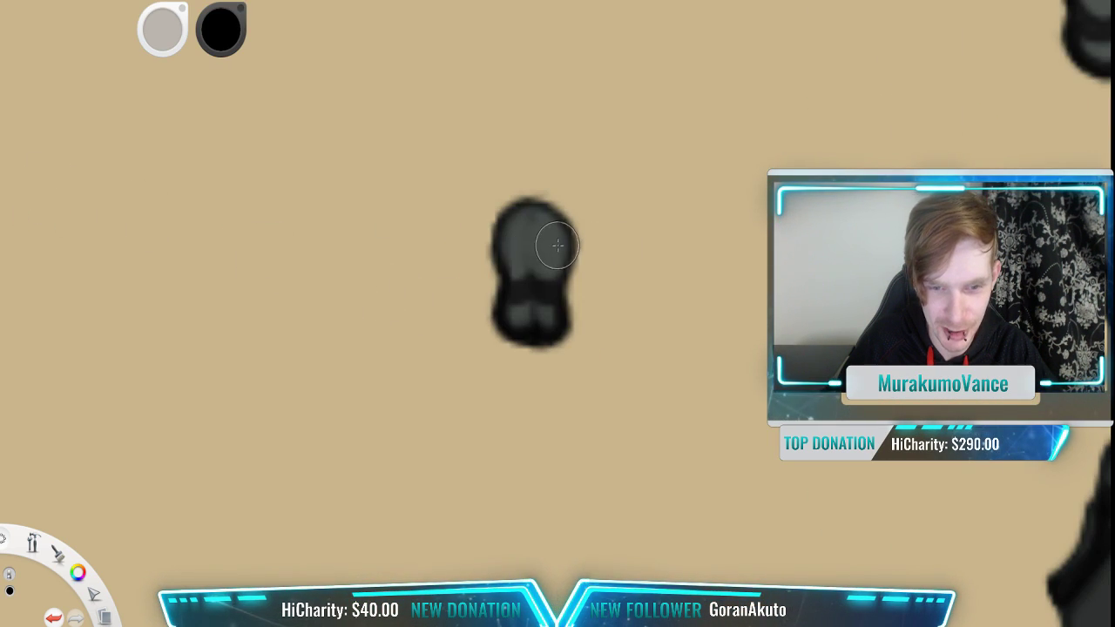
mouse_move(532, 243)
left_mouse_down()
mouse_move(530, 229)
mouse_move(530, 266)
left_mouse_up()
left_click_drag(529, 318, 533, 318)
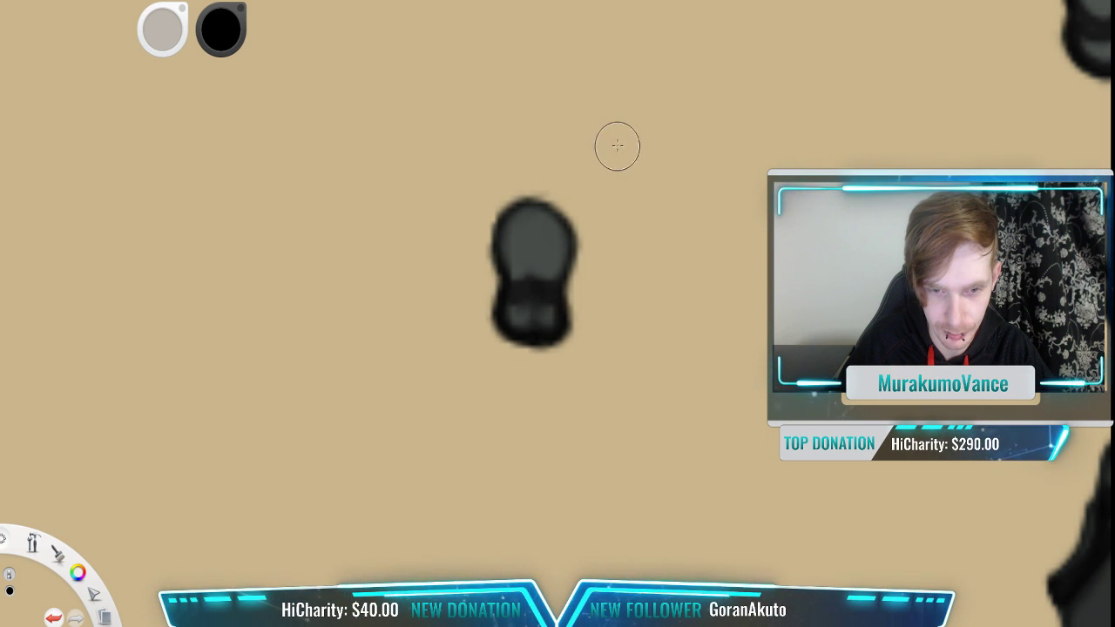
scroll(683, 254, "down", 10)
key("space")
left_click_drag(749, 235, 636, 213)
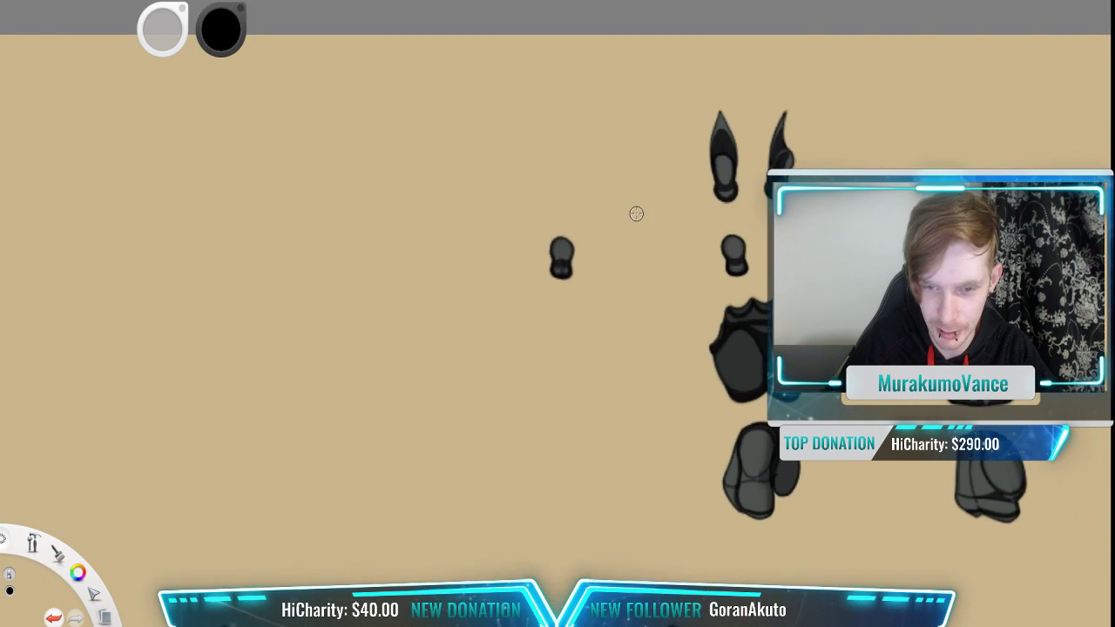
scroll(636, 214, "up", 4)
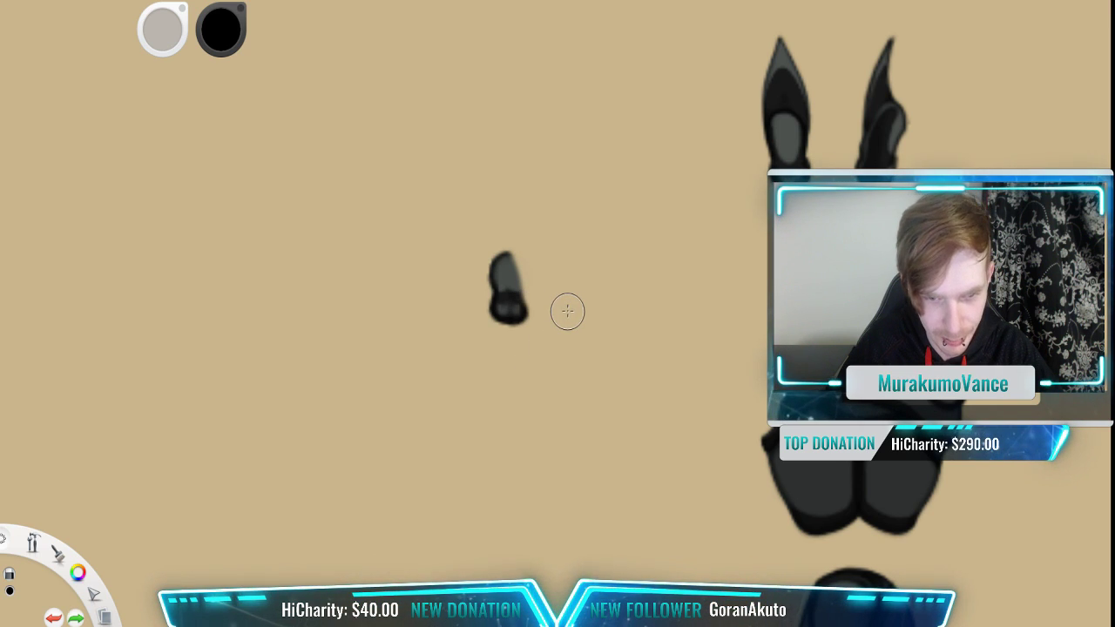
scroll(562, 313, "up", 2)
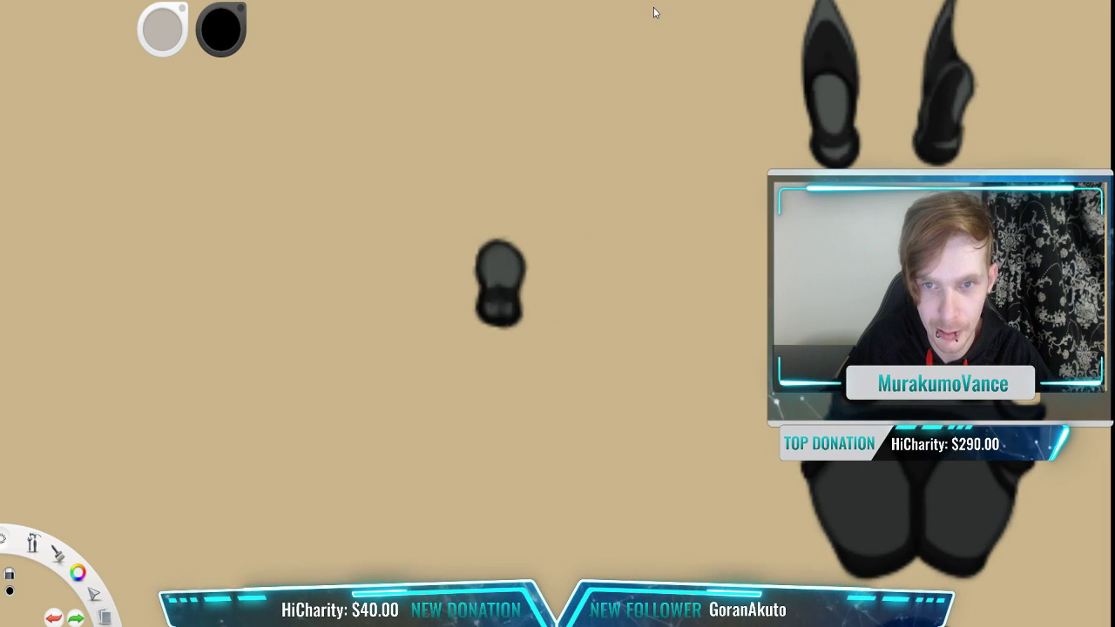
scroll(498, 256, "up", 3)
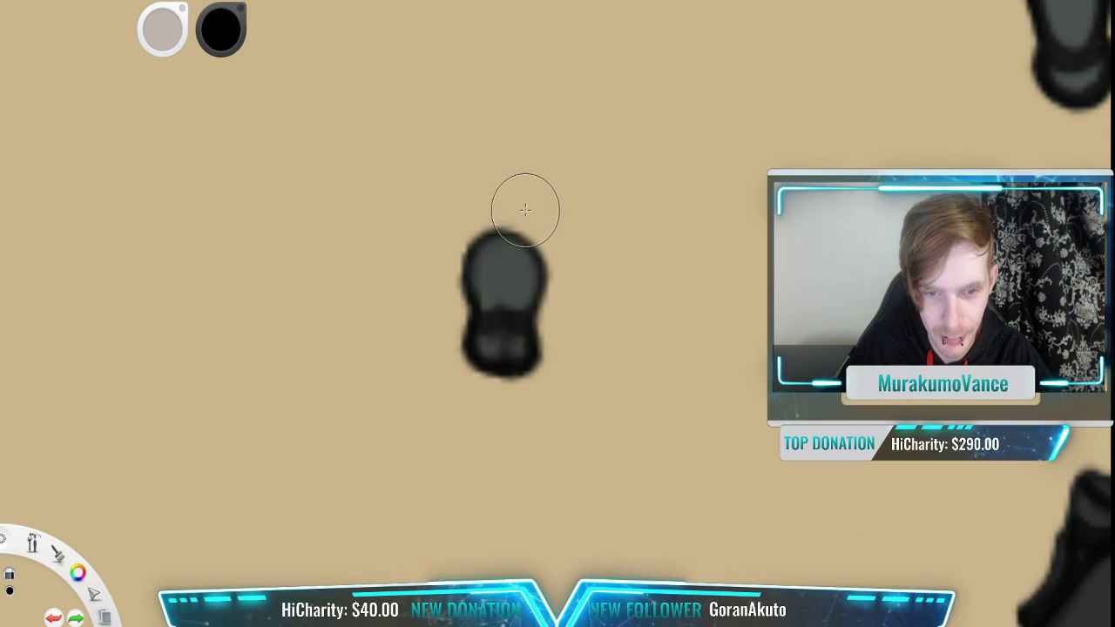
Step: Erase the outer edge along one side of the combined joint to leave a narrow shape with a straight right side
left_click_drag(540, 227, 548, 261)
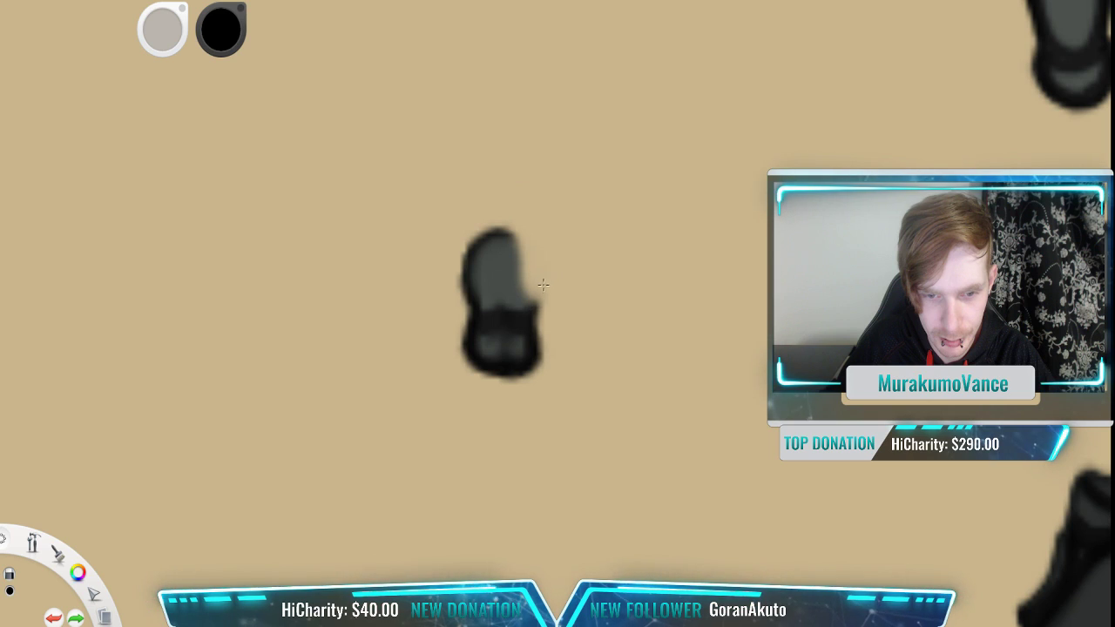
left_click_drag(540, 302, 549, 248)
key("ctrl+z")
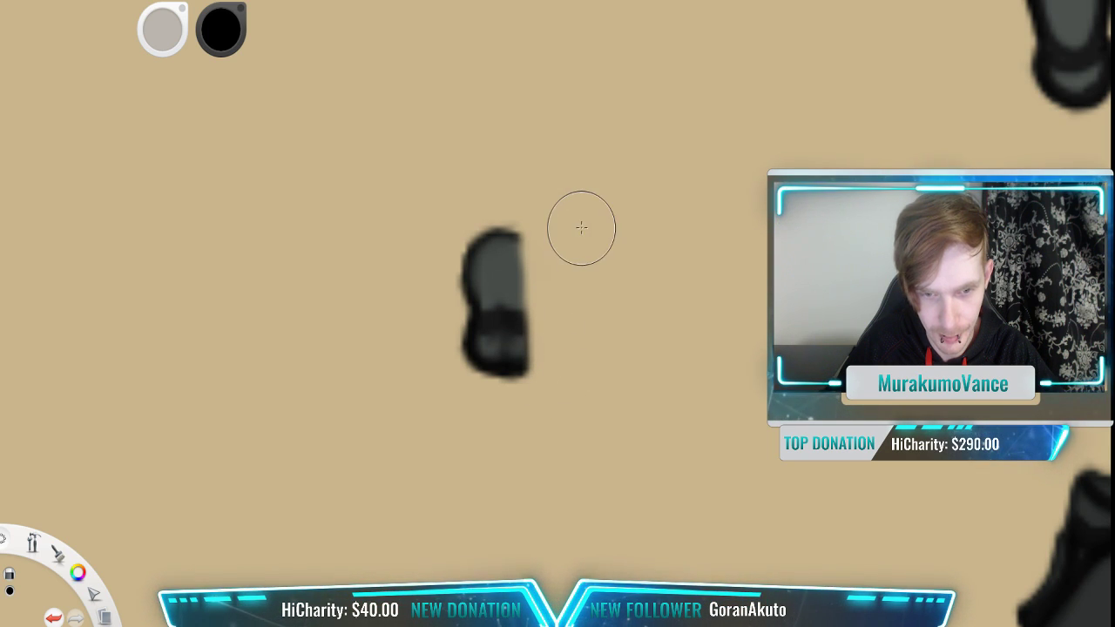
scroll(600, 228, "down", 5)
scroll(613, 259, "up", 5)
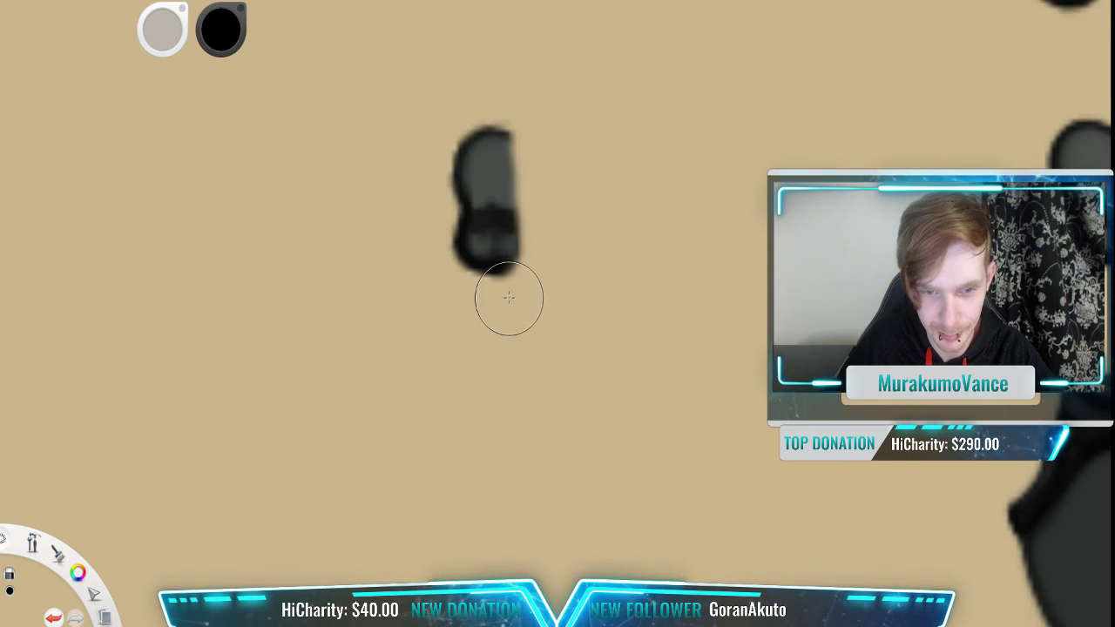
scroll(668, 242, "down", 5)
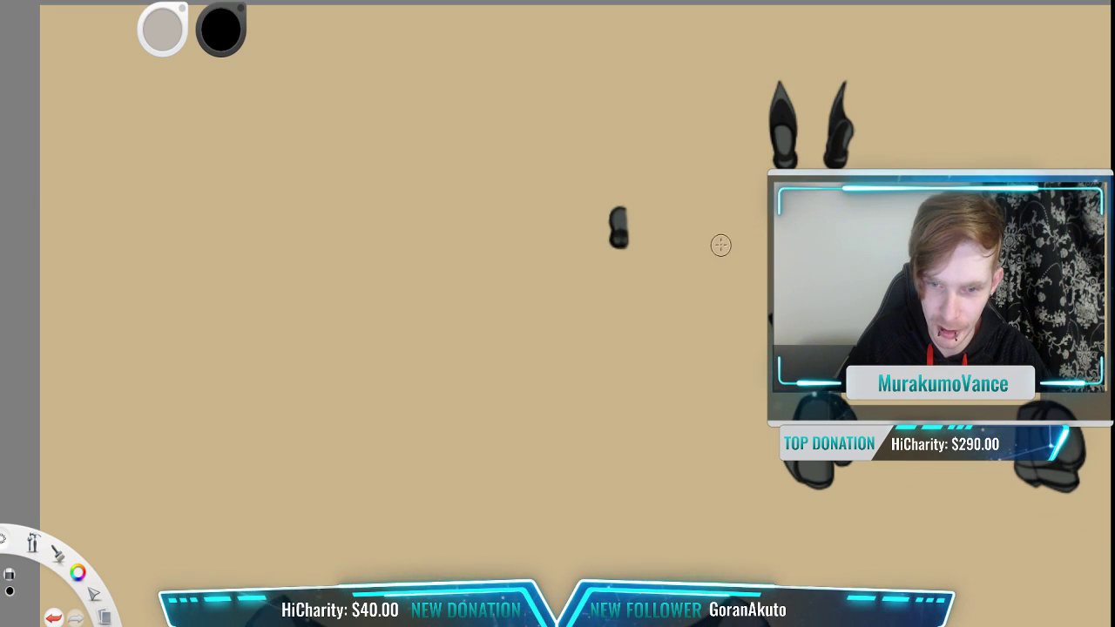
key("space")
left_click_drag(656, 197, 530, 218)
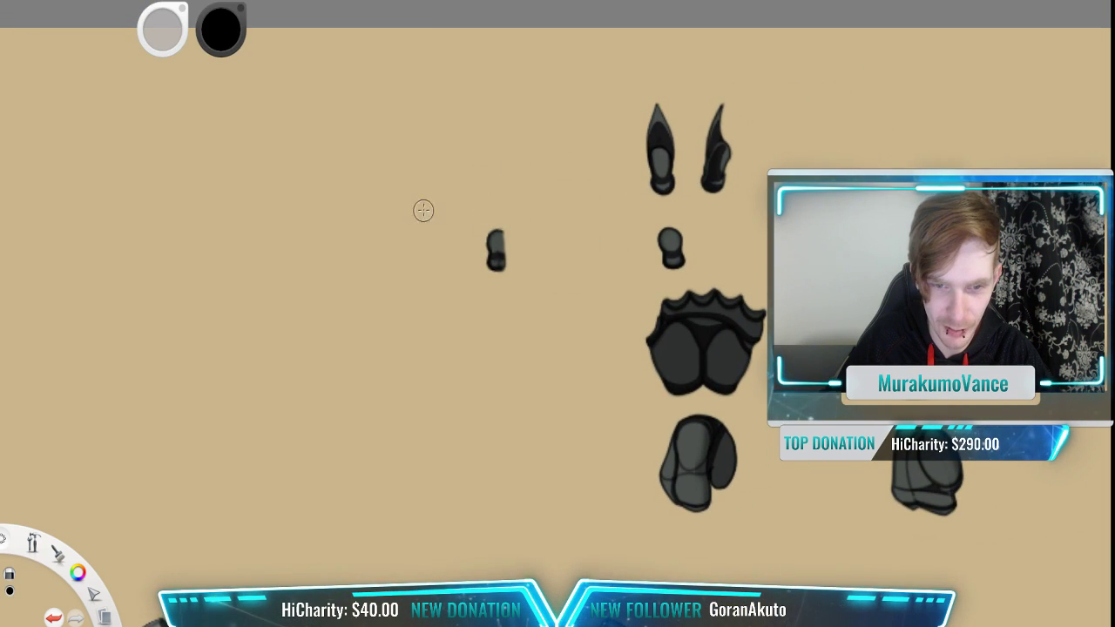
scroll(521, 225, "up", 4)
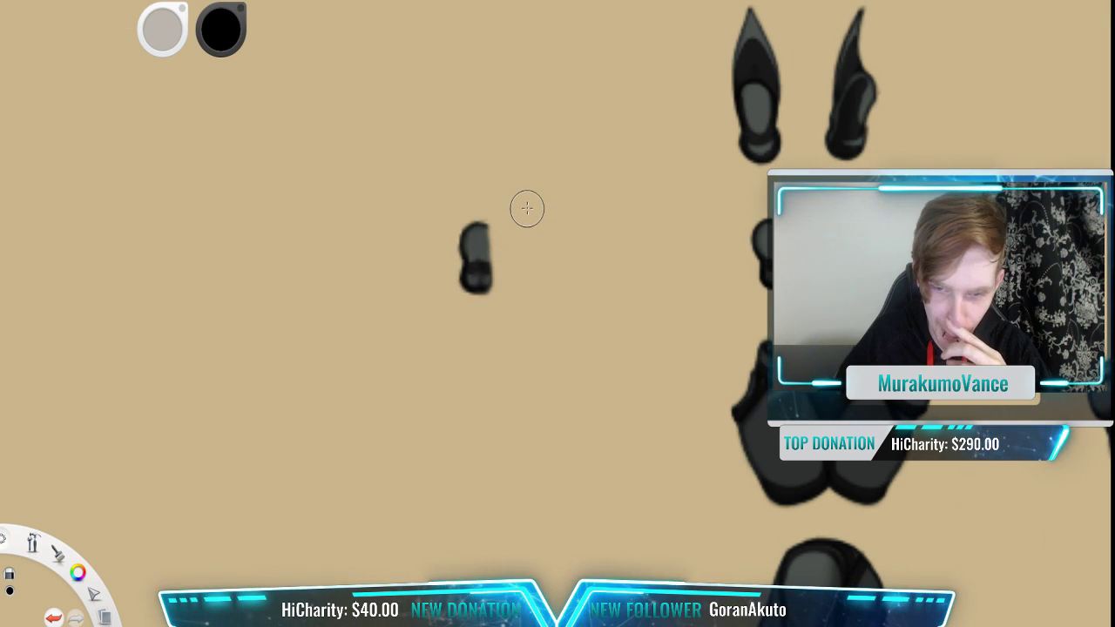
scroll(453, 117, "down", 4)
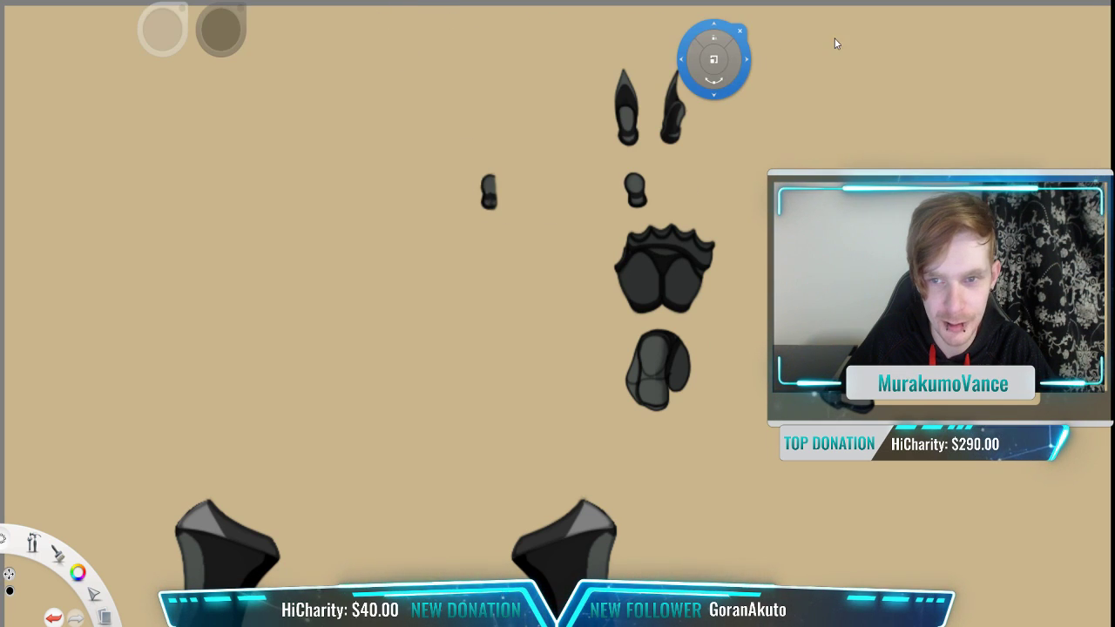
Step: Hide the other gauntlet parts and the tan background so only the narrow joint shows on transparency
scroll(688, 223, "down", 3)
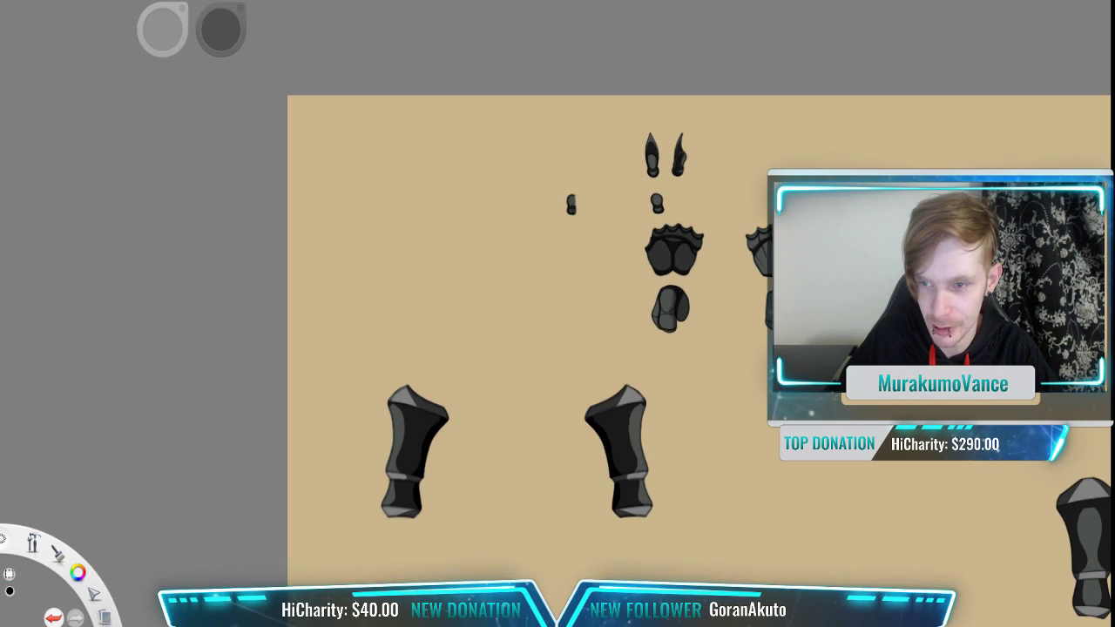
left_click(997, 163)
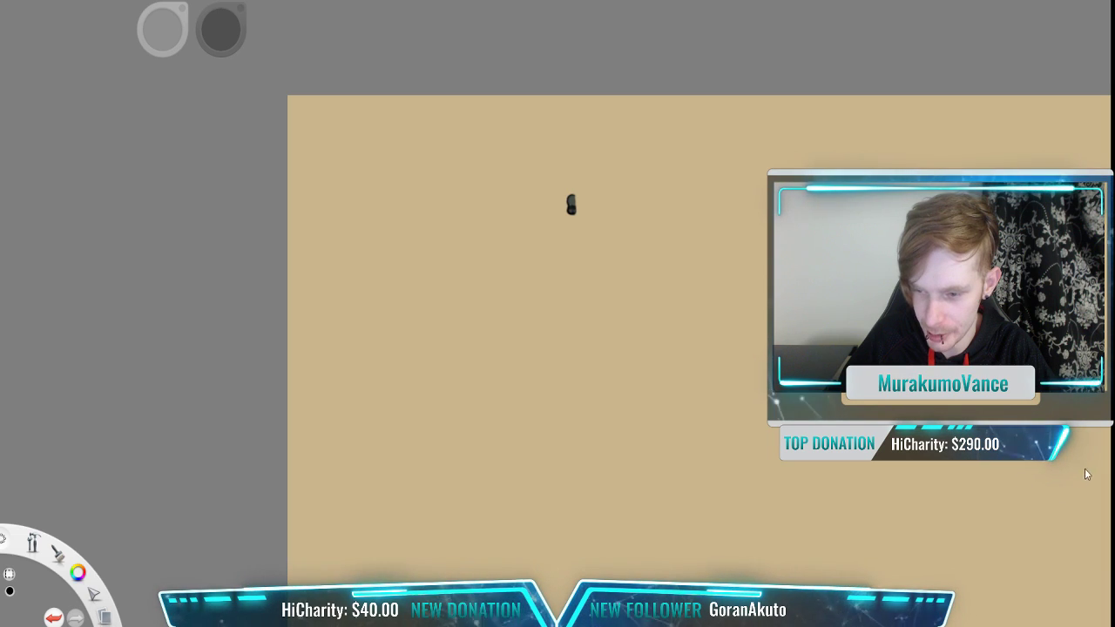
left_click(998, 500)
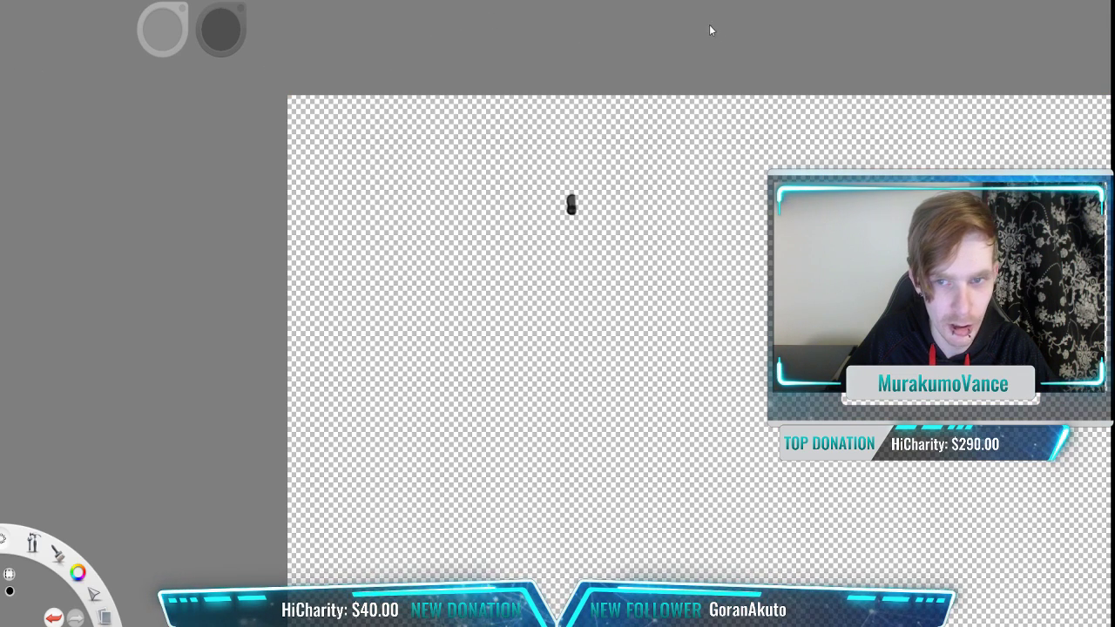
Step: Select the narrow joint, enlarge it, move it near the canvas centre and clear the selection
mouse_move(637, 164)
left_mouse_down()
mouse_move(578, 182)
mouse_move(396, 334)
left_mouse_up()
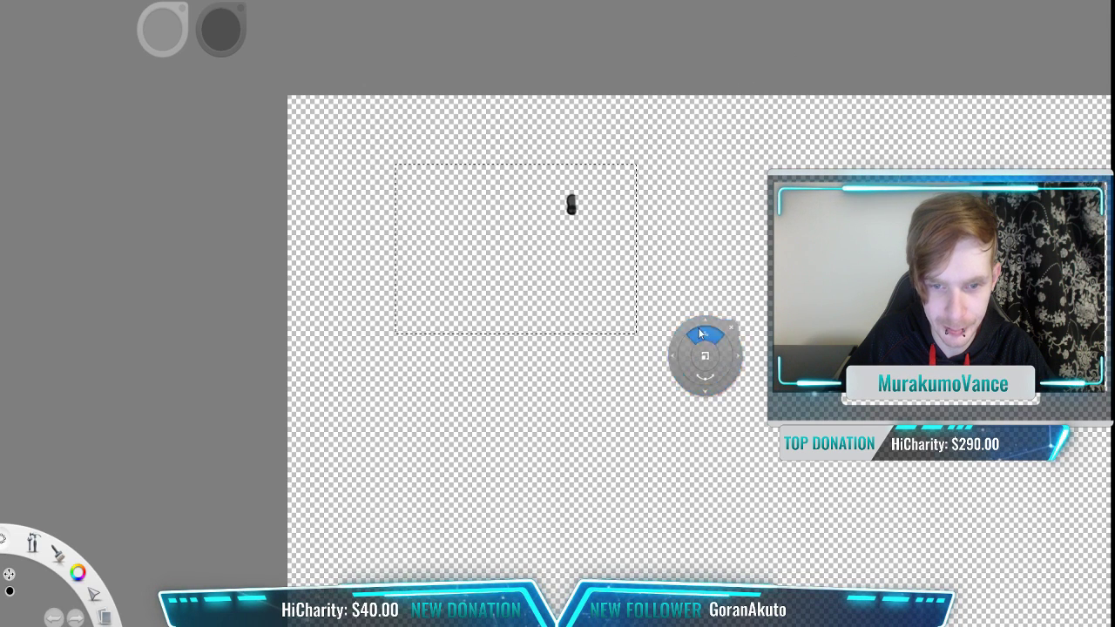
left_click_drag(699, 349, 673, 406)
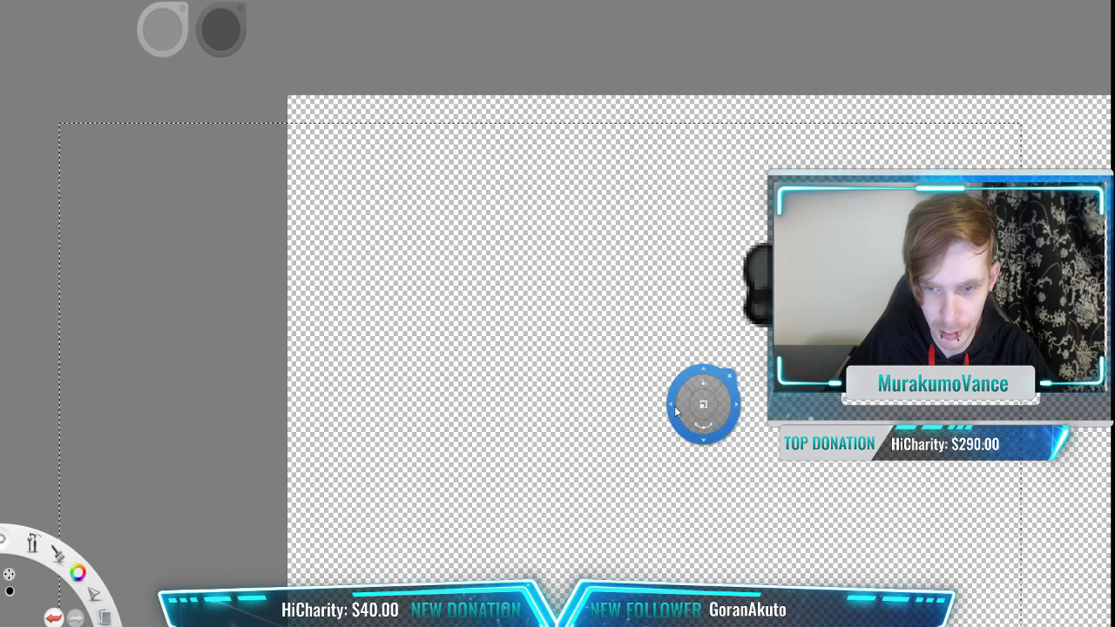
scroll(707, 392, "down", 3)
left_click_drag(730, 317, 454, 159)
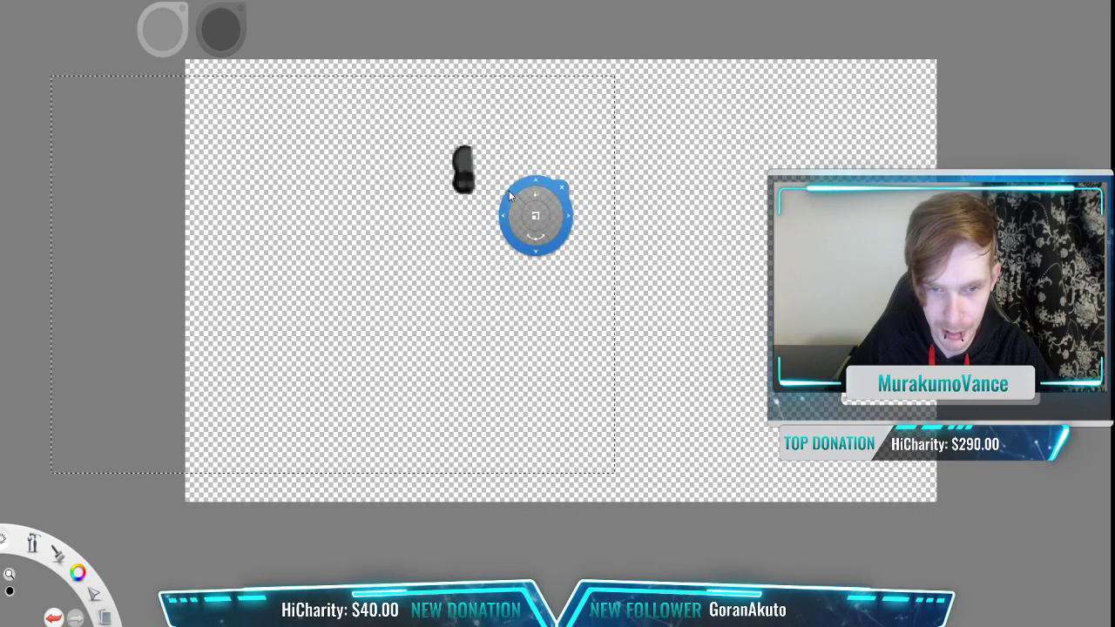
left_click_drag(513, 199, 635, 292)
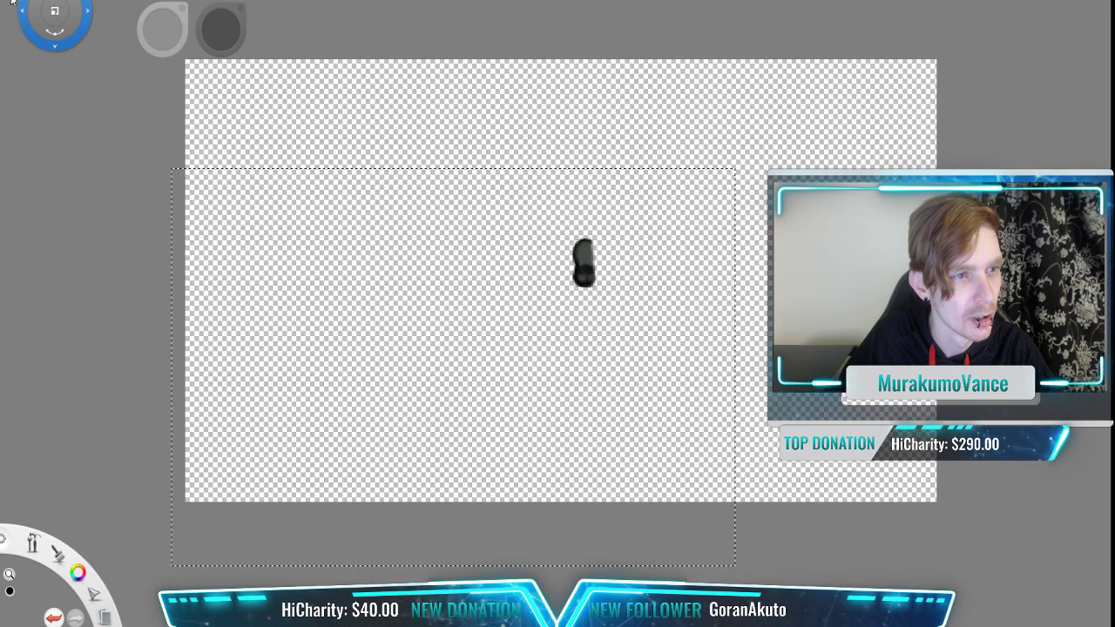
key("ctrl+d")
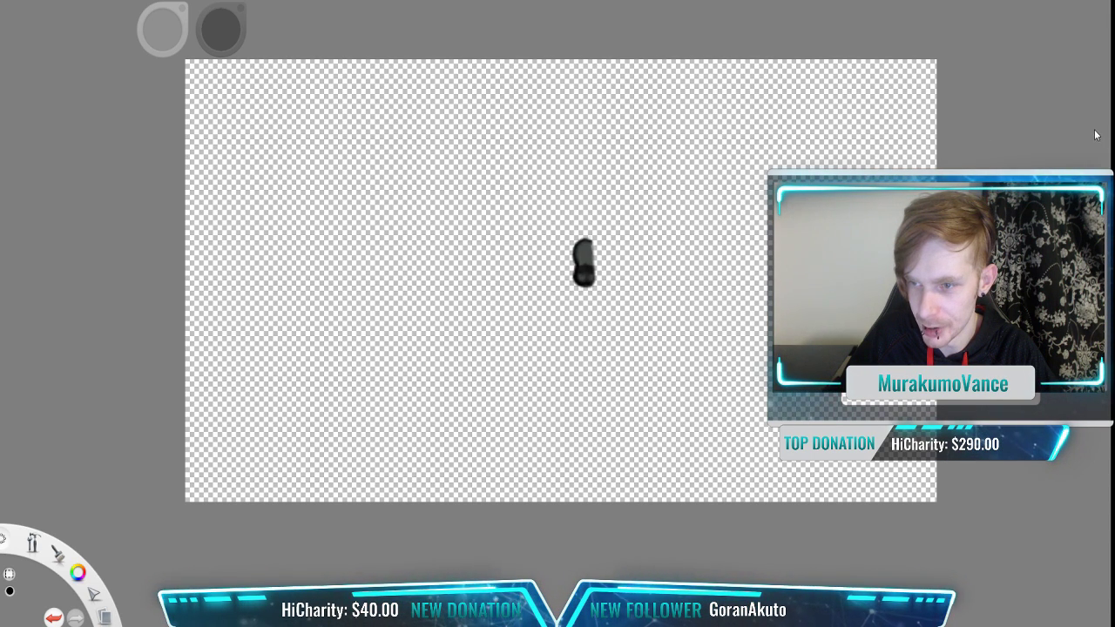
Step: Hide the narrow joint and show the layer with the gauntlet parts again
left_click(1035, 94)
left_click(994, 114)
key("space")
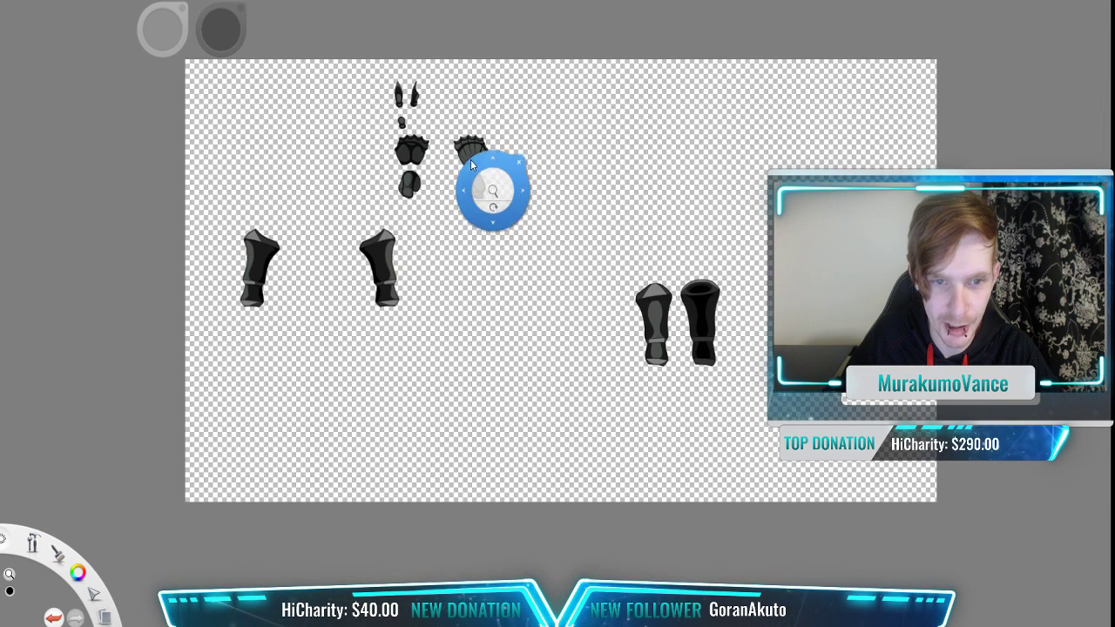
left_click_drag(493, 192, 680, 311)
scroll(675, 320, "up", 3)
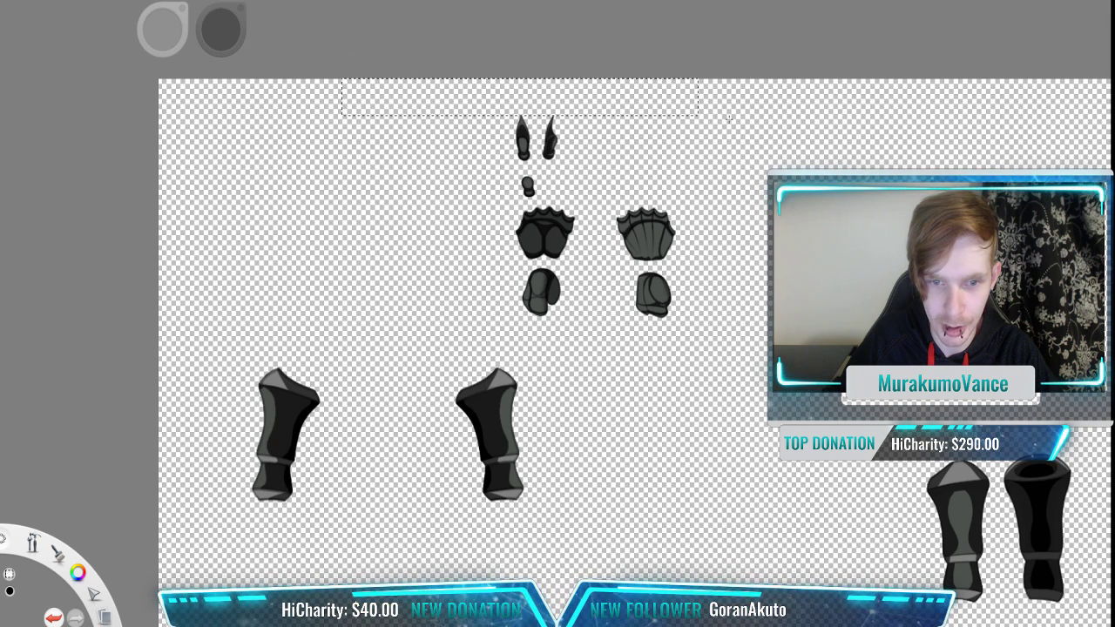
Step: Lasso all gauntlet parts except the small rounded joint, delete them and clear the selection
key("space")
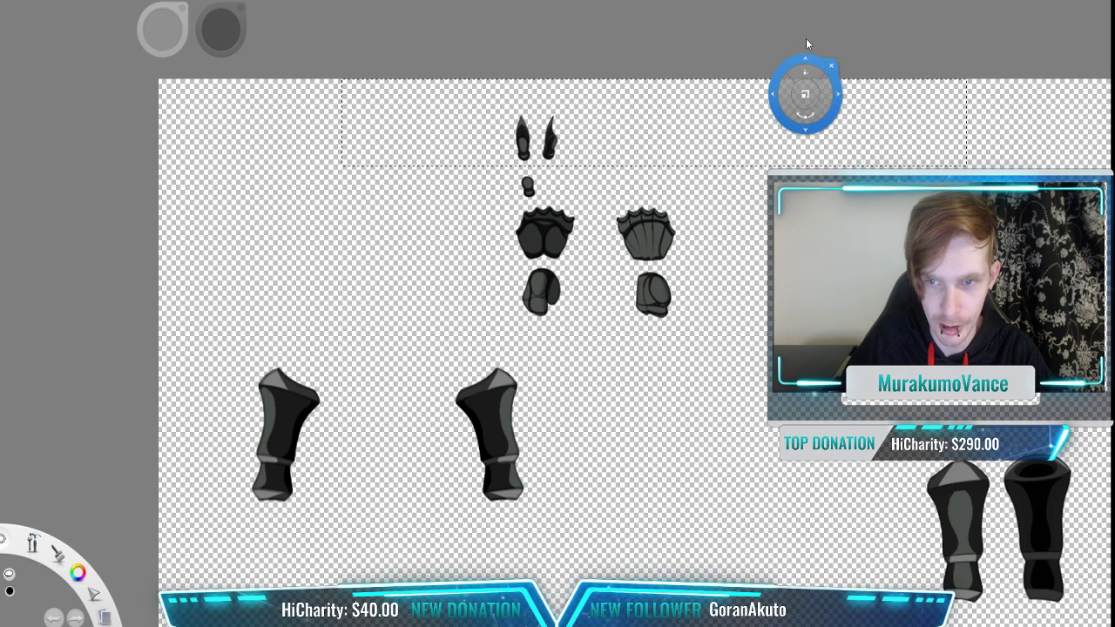
scroll(741, 229, "down", 2)
key("space")
left_click_drag(712, 435, 570, 414)
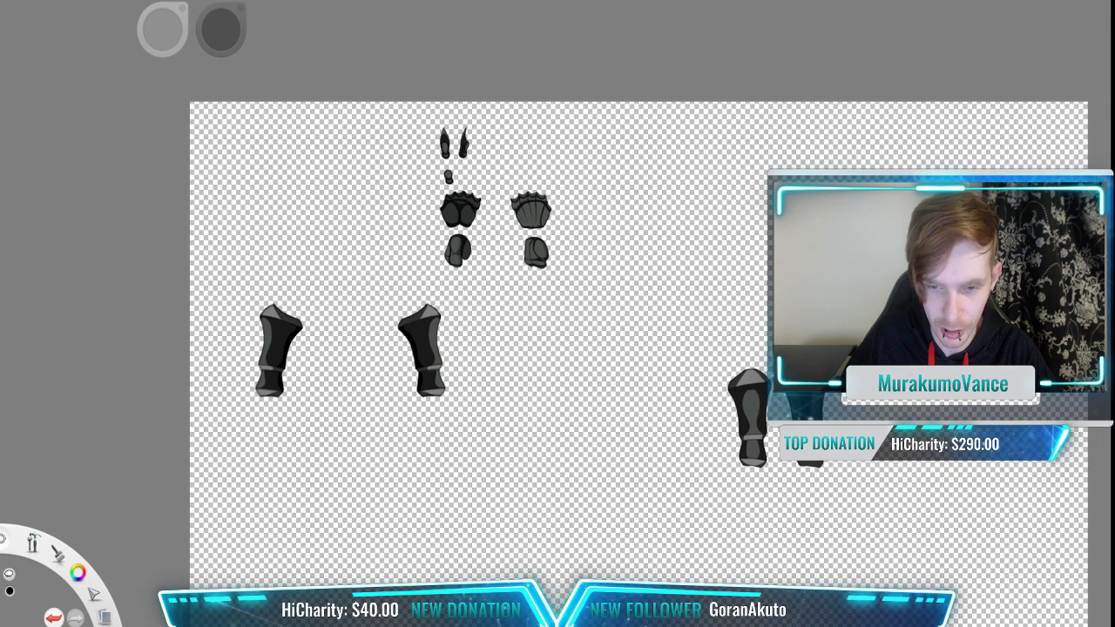
mouse_move(911, 466)
left_mouse_down()
mouse_move(473, 530)
mouse_move(162, 323)
mouse_move(343, 183)
mouse_move(464, 192)
mouse_move(459, 168)
mouse_move(617, 145)
mouse_move(689, 225)
left_mouse_up()
key("v")
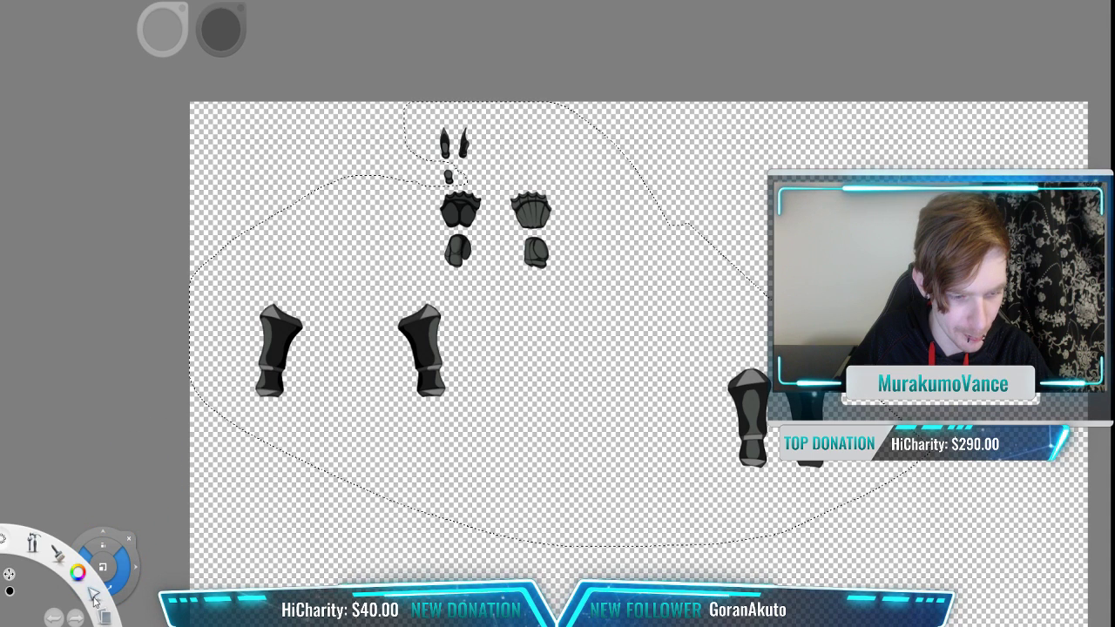
key("Delete")
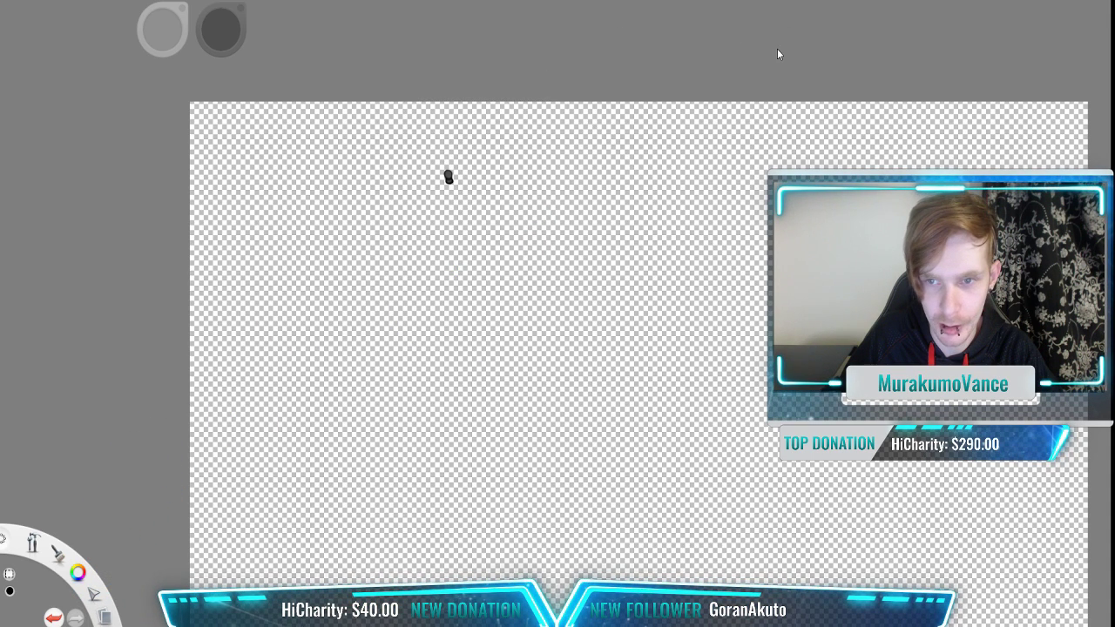
key("ctrl+d")
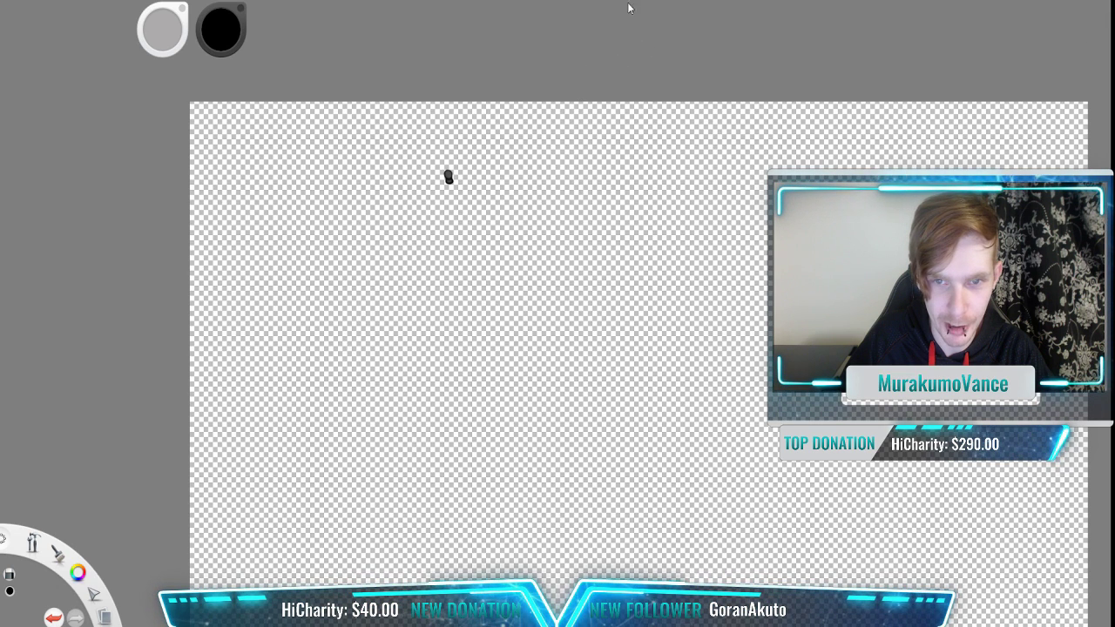
Step: Select the small rounded joint, enlarge it and move it near the centre of the canvas
left_click(452, 8)
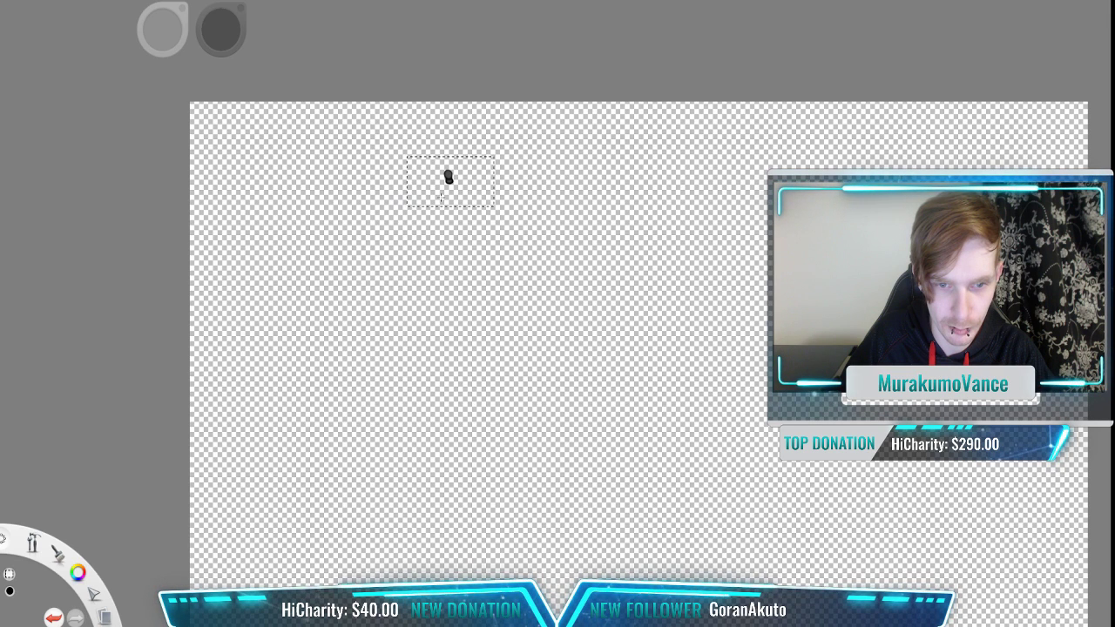
key("v")
left_click_drag(525, 153, 702, 59)
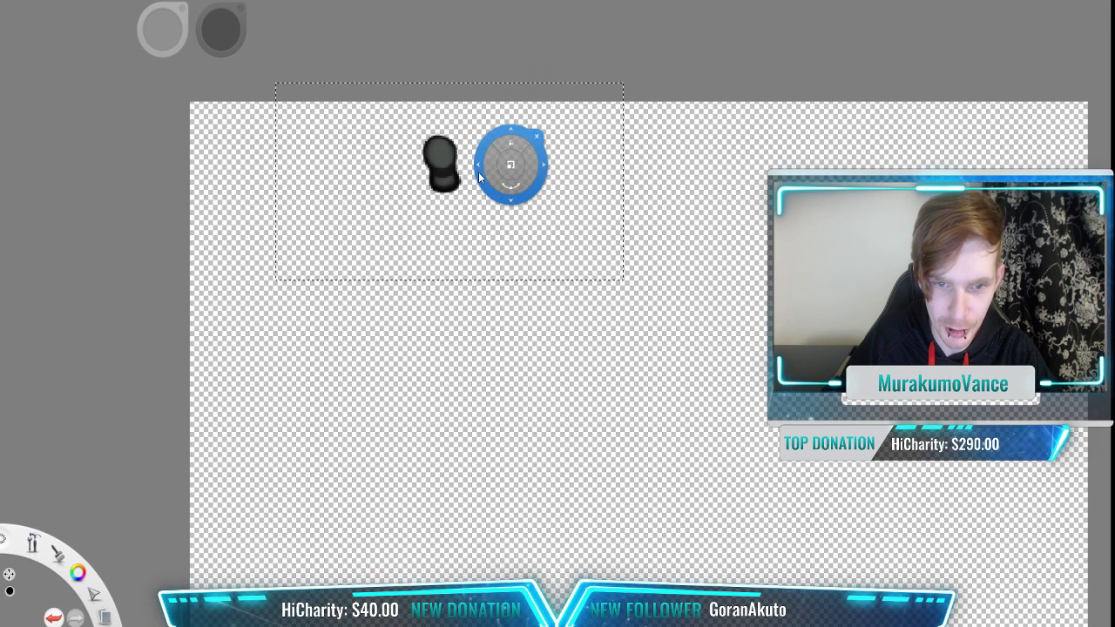
mouse_move(478, 177)
left_mouse_down()
mouse_move(793, 452)
mouse_move(672, 406)
mouse_move(674, 389)
mouse_move(2, 19)
left_mouse_up()
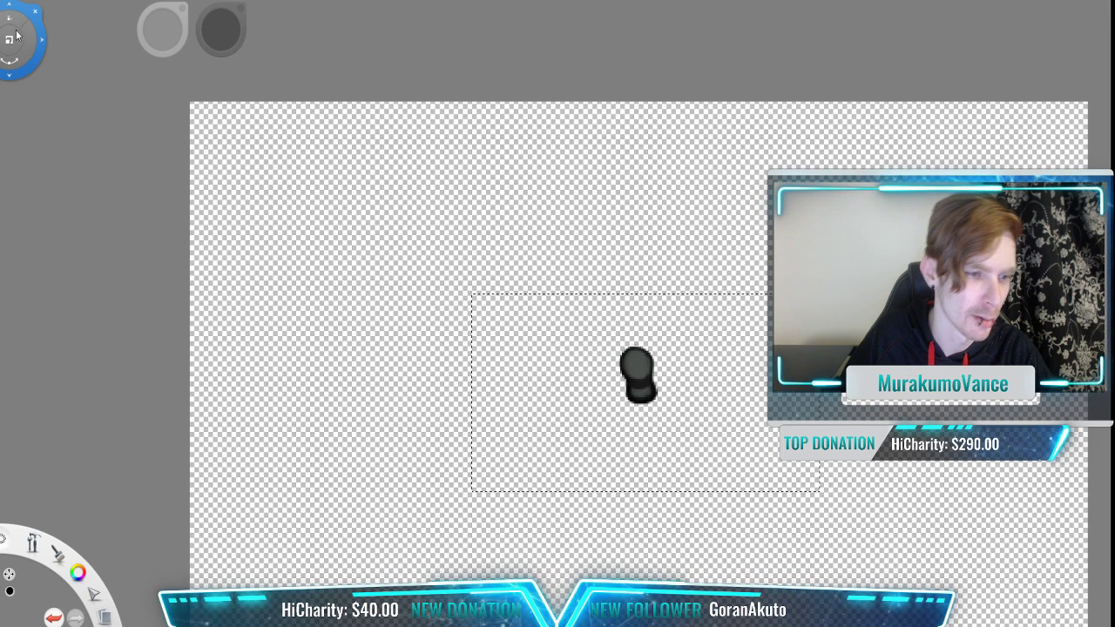
left_click(35, 12)
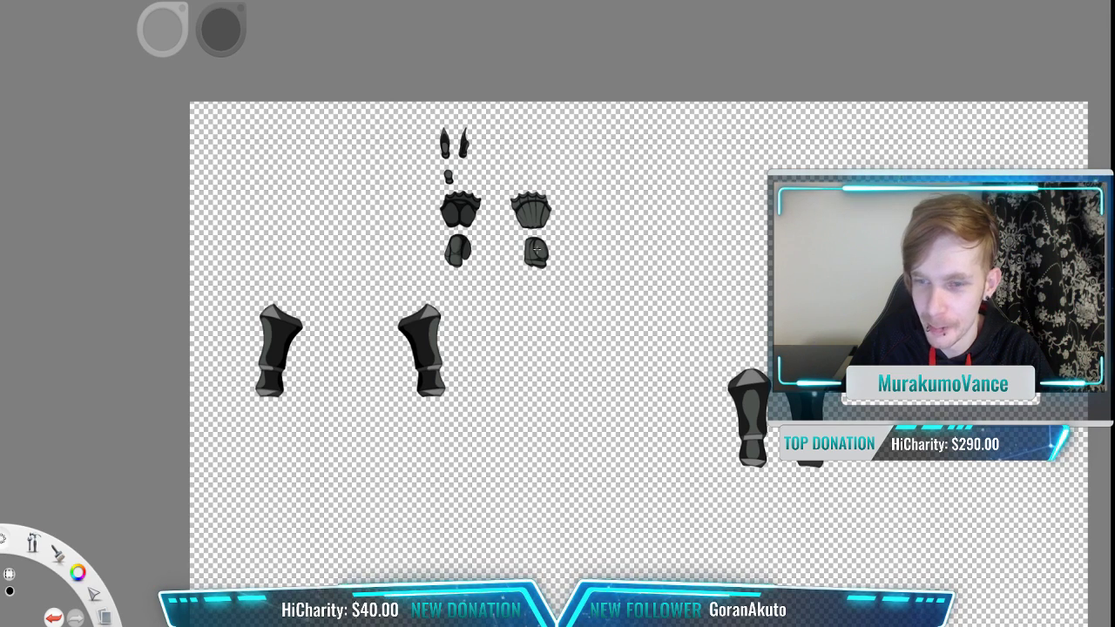
Step: Select all the restored gauntlet parts below the two pointed fingertips and delete them
key("space")
left_click_drag(537, 250, 510, 198)
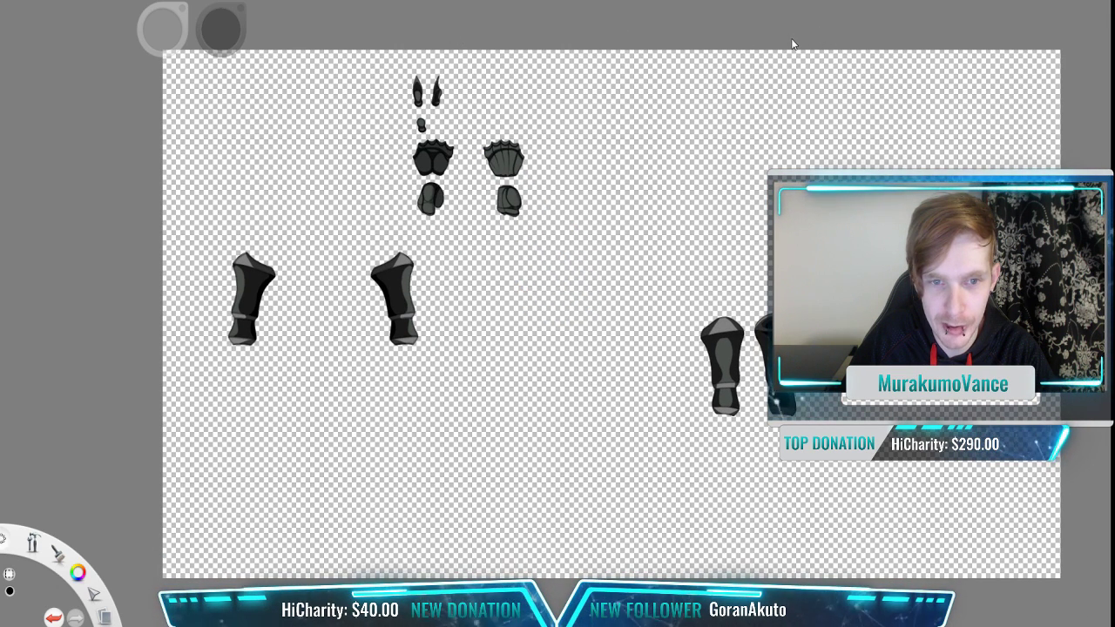
left_click_drag(897, 490, 40, 110)
key("v")
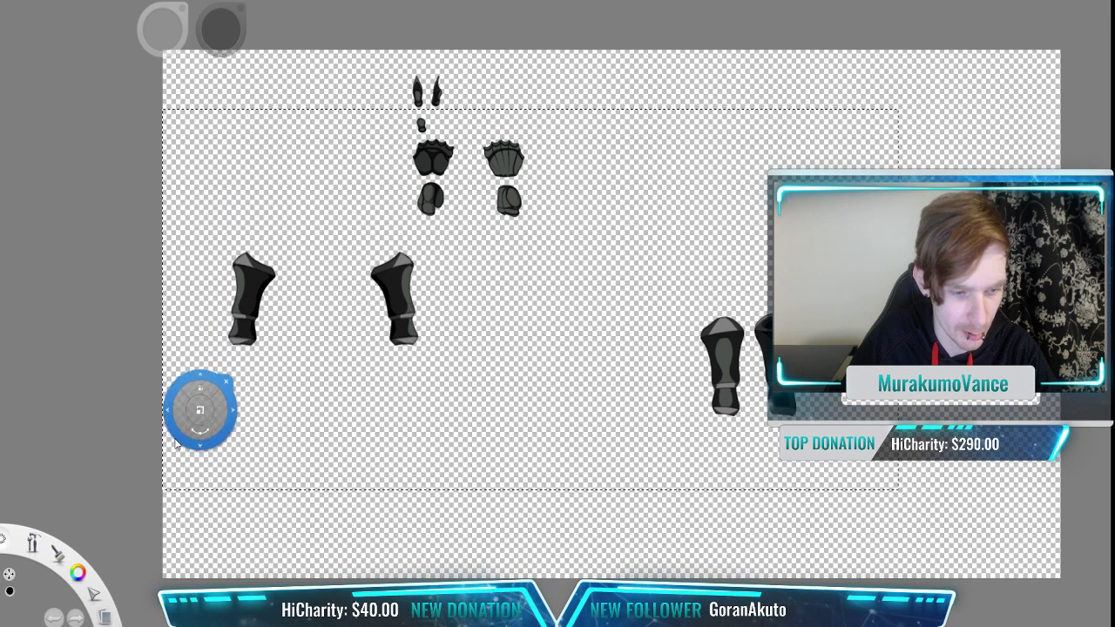
key("Delete")
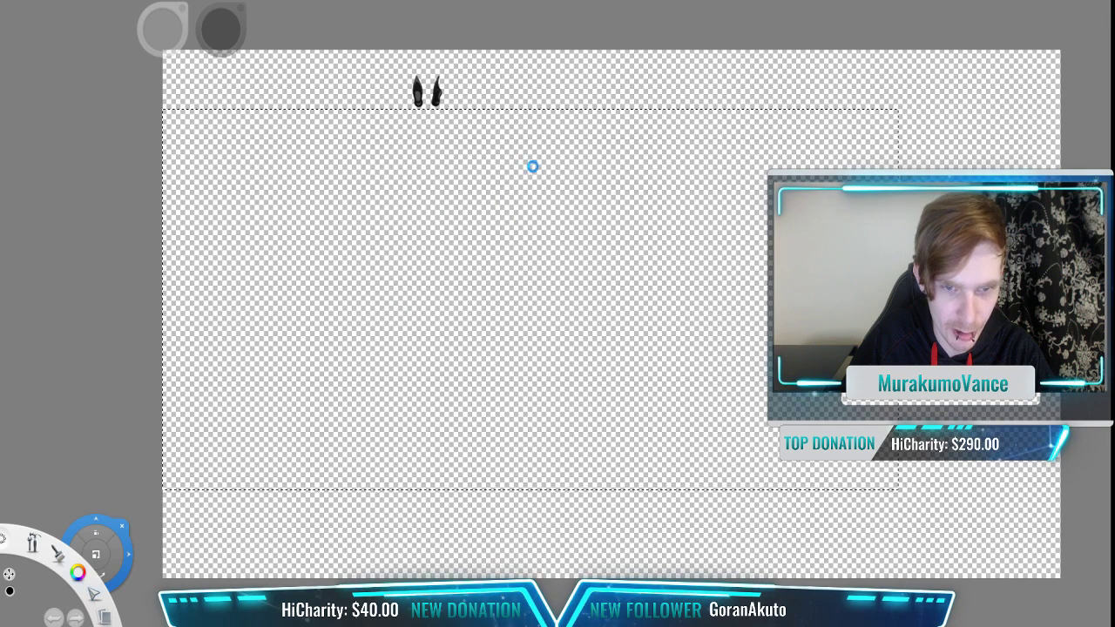
Step: Delete the curved side-view fingertip, leaving only the straight front-view fingertip on the canvas
left_click_drag(453, 131, 540, 270)
scroll(589, 264, "up", 3)
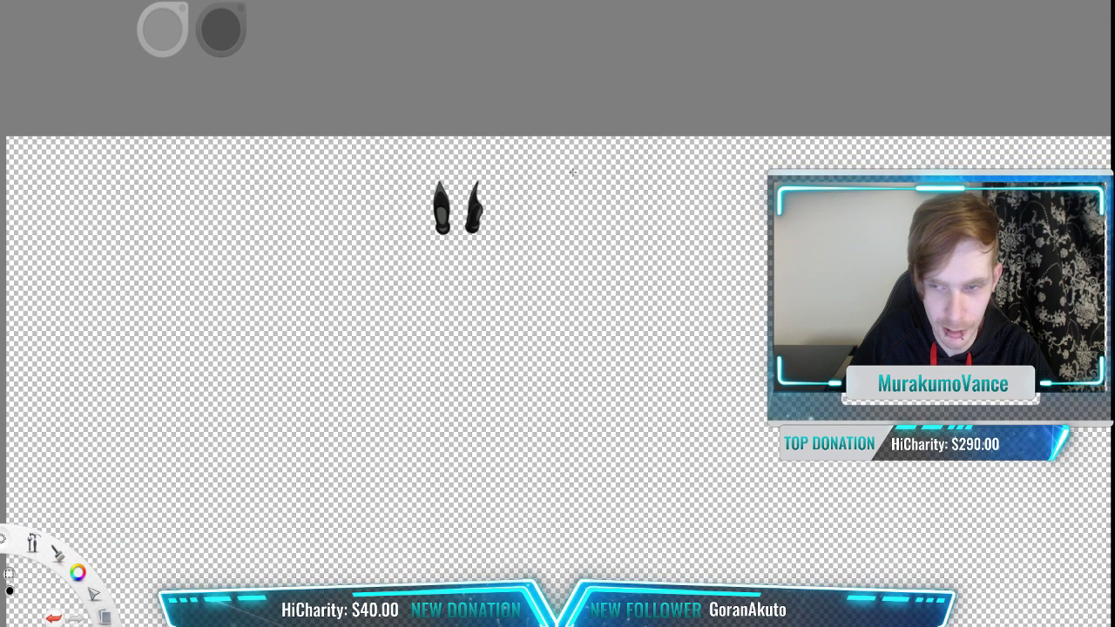
left_click_drag(550, 161, 456, 266)
key("v")
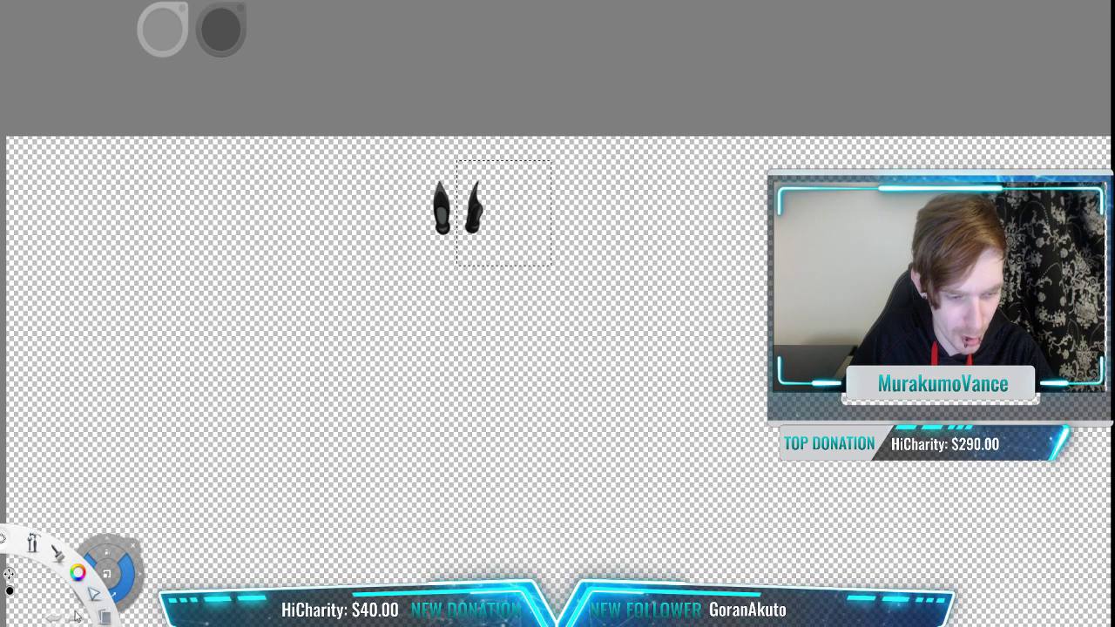
key("Delete")
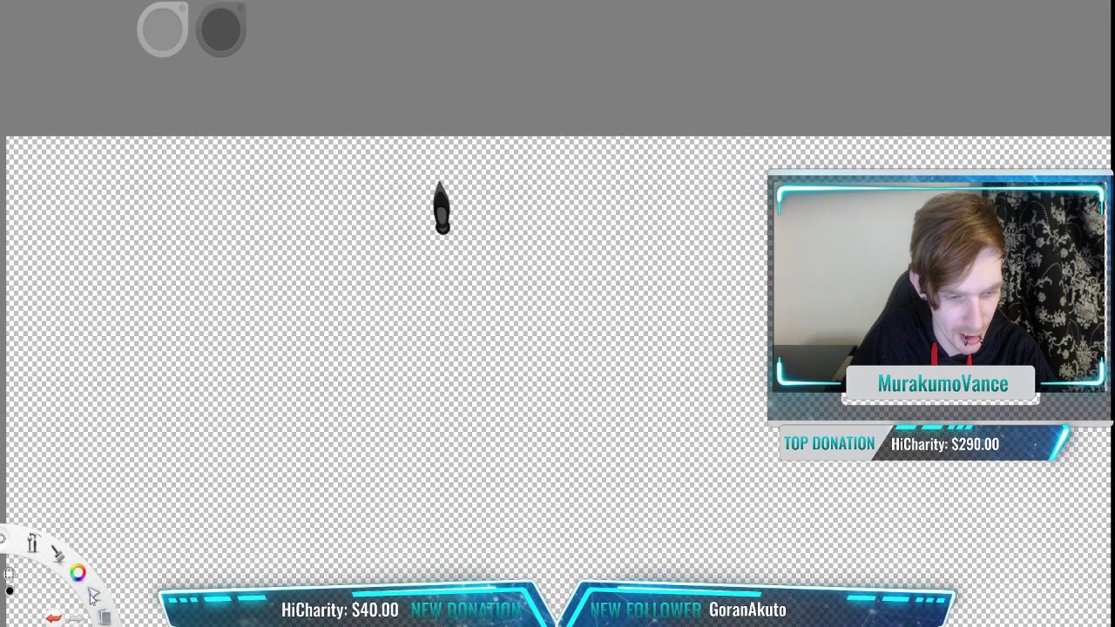
key("ctrl+z")
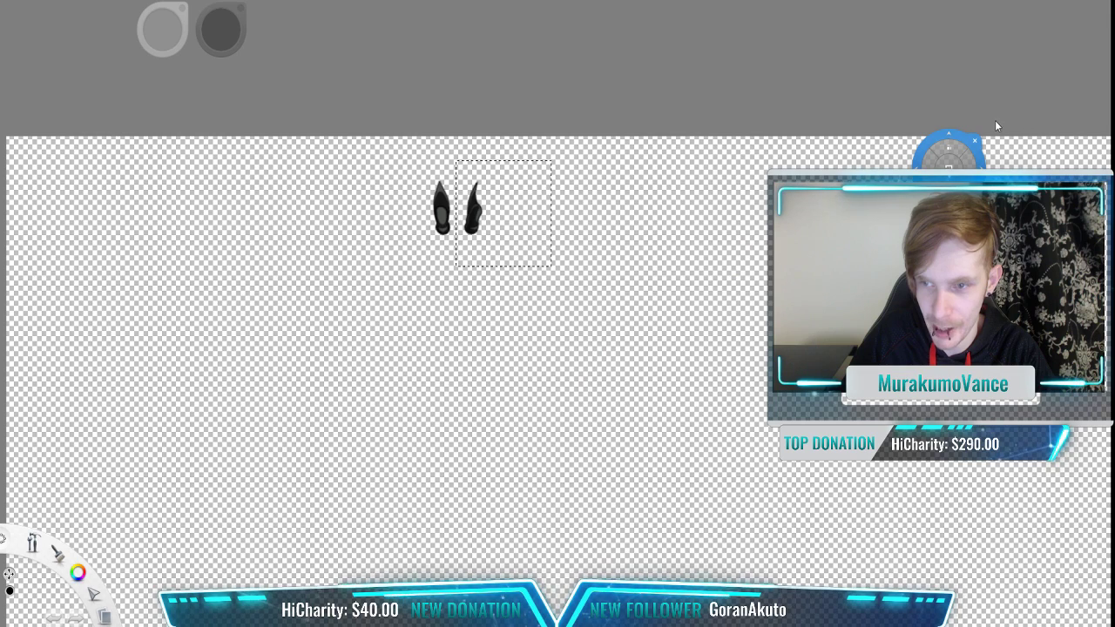
key("Delete")
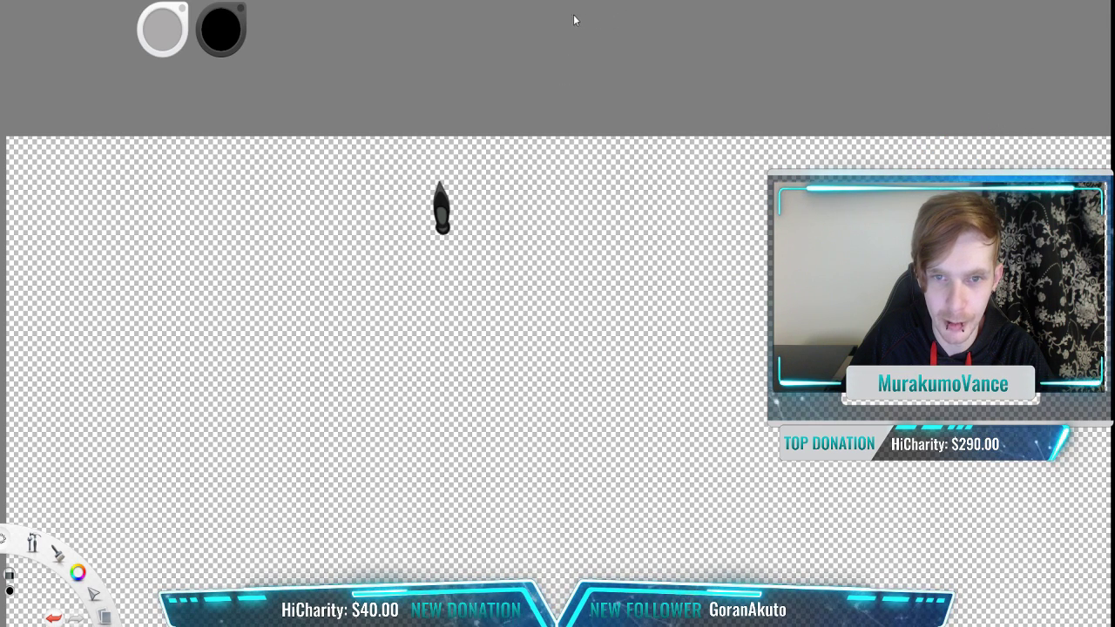
key("v")
key("m")
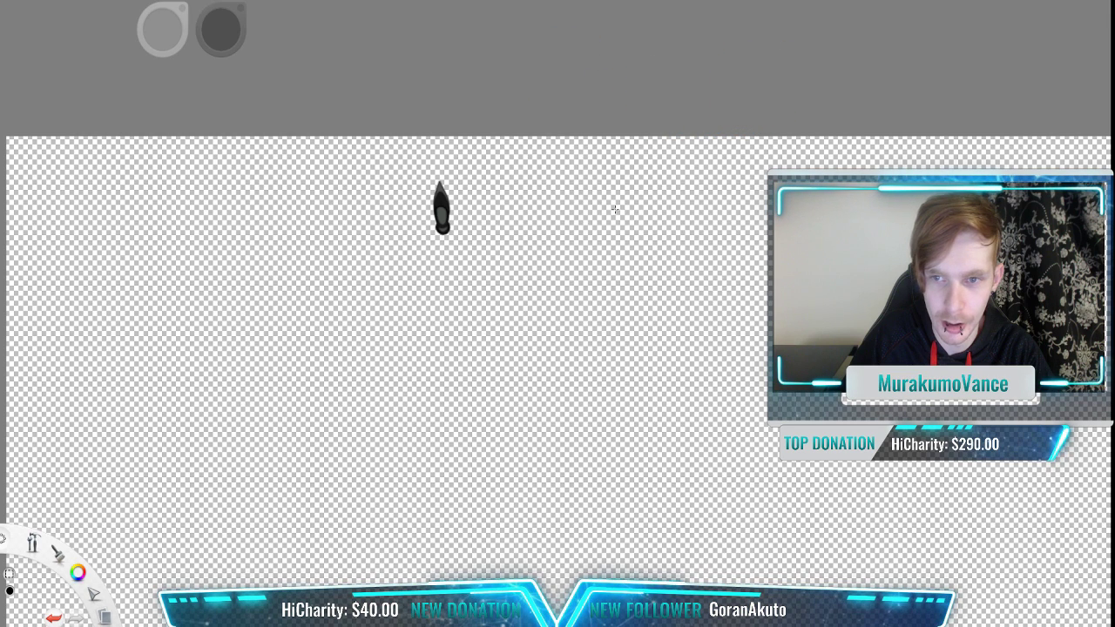
Step: Select the straight front-view fingertip, enlarge it, move it near the centre of the canvas and clear the selection
left_click_drag(523, 152, 317, 326)
key("space")
left_click_drag(694, 342, 696, 384)
left_click_drag(655, 277, 420, 135)
left_click_drag(610, 335, 746, 127)
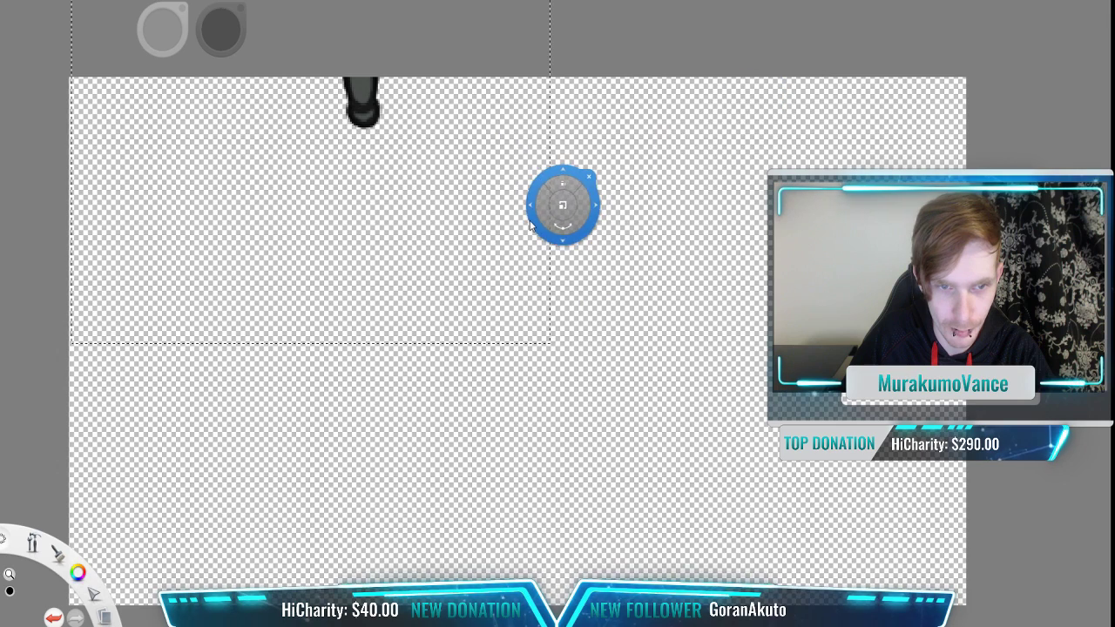
left_click_drag(526, 209, 672, 453)
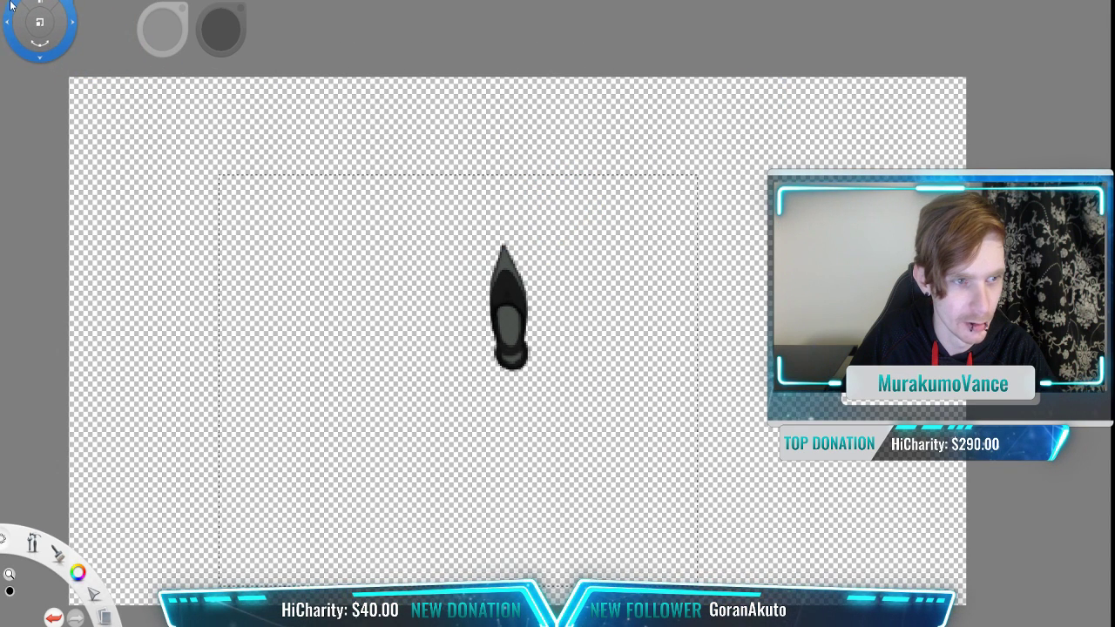
key("ctrl+d")
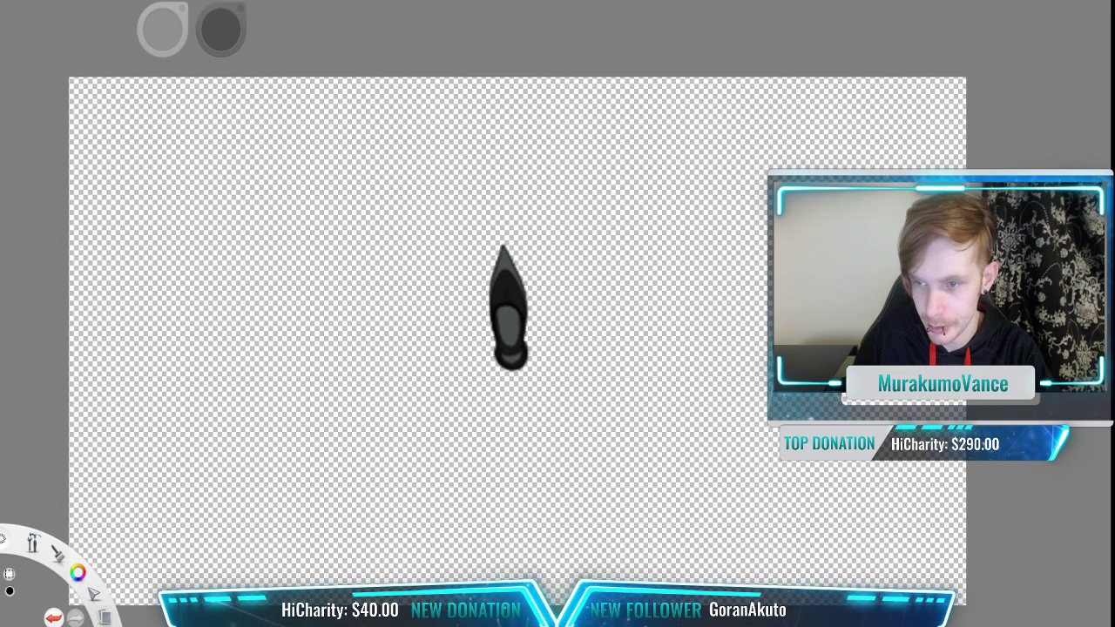
Step: Show only the curved side-view fingertip, select it, enlarge it and place it near the centre of the canvas
left_click(1034, 153)
left_click(996, 115)
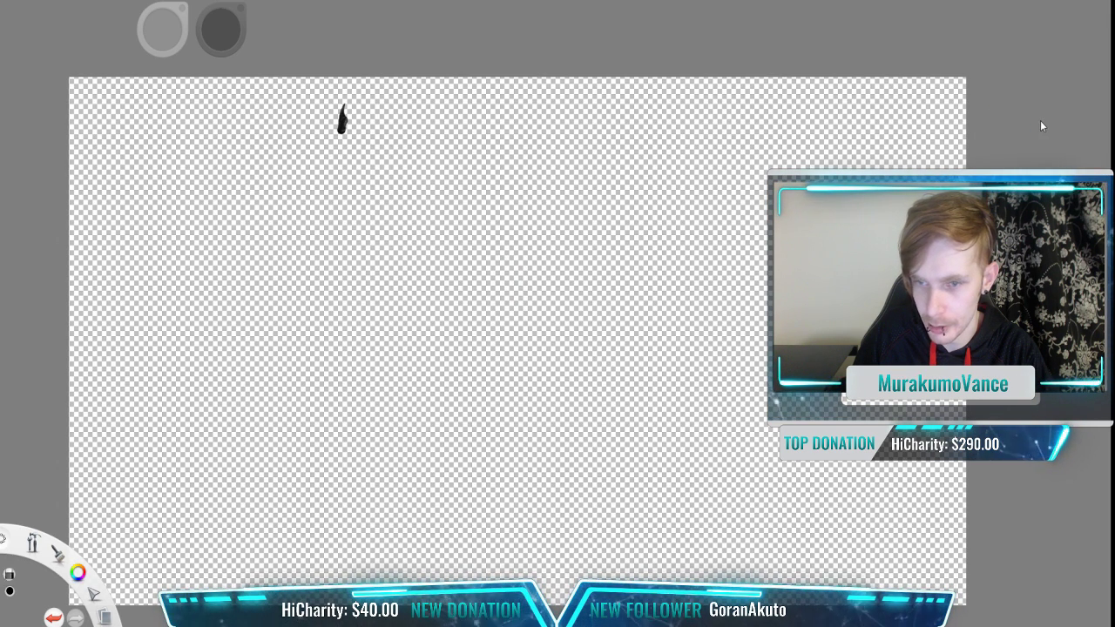
left_click_drag(406, 88, 263, 195)
key("v")
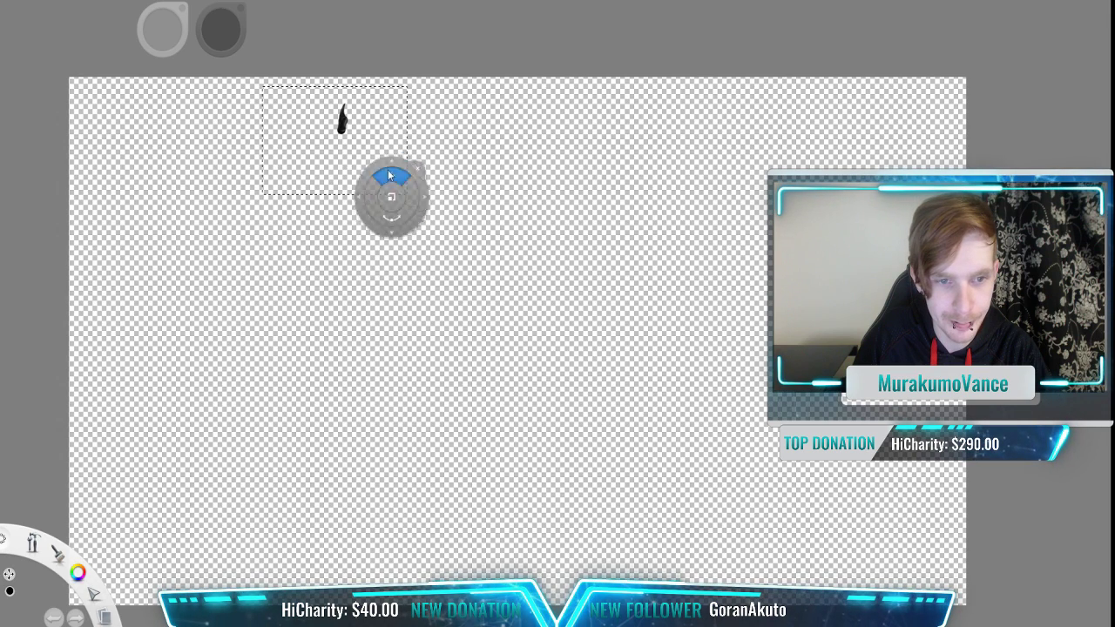
left_click_drag(419, 147, 736, 167)
left_click_drag(542, 189, 522, 188)
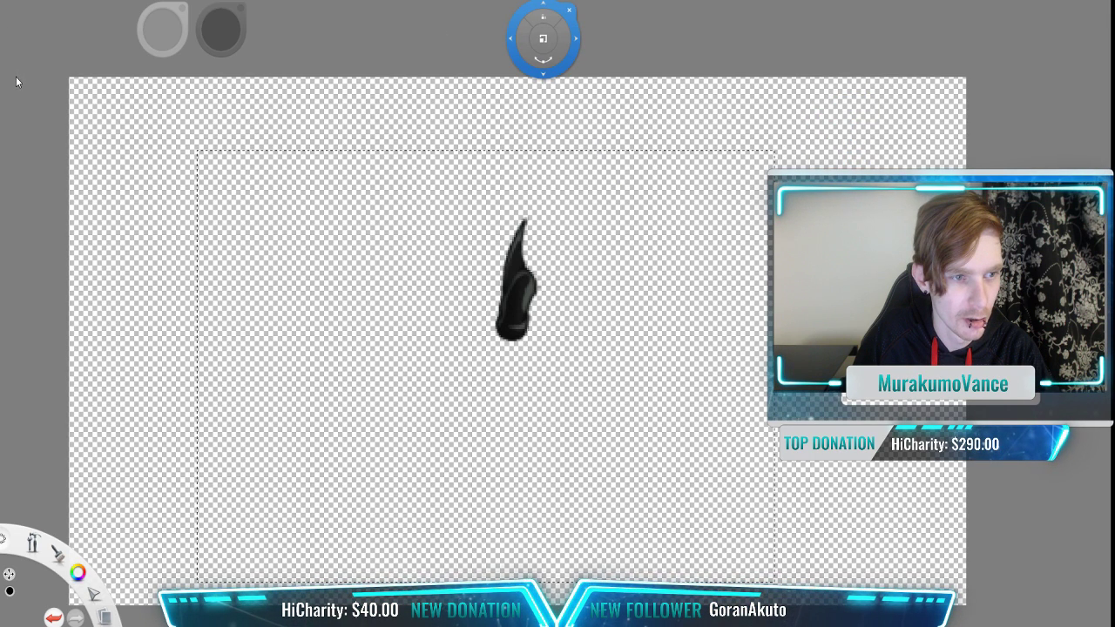
Step: Deselect the enlarged claw finger piece and show the sheet of remaining armour pieces in its place
key("ctrl+d")
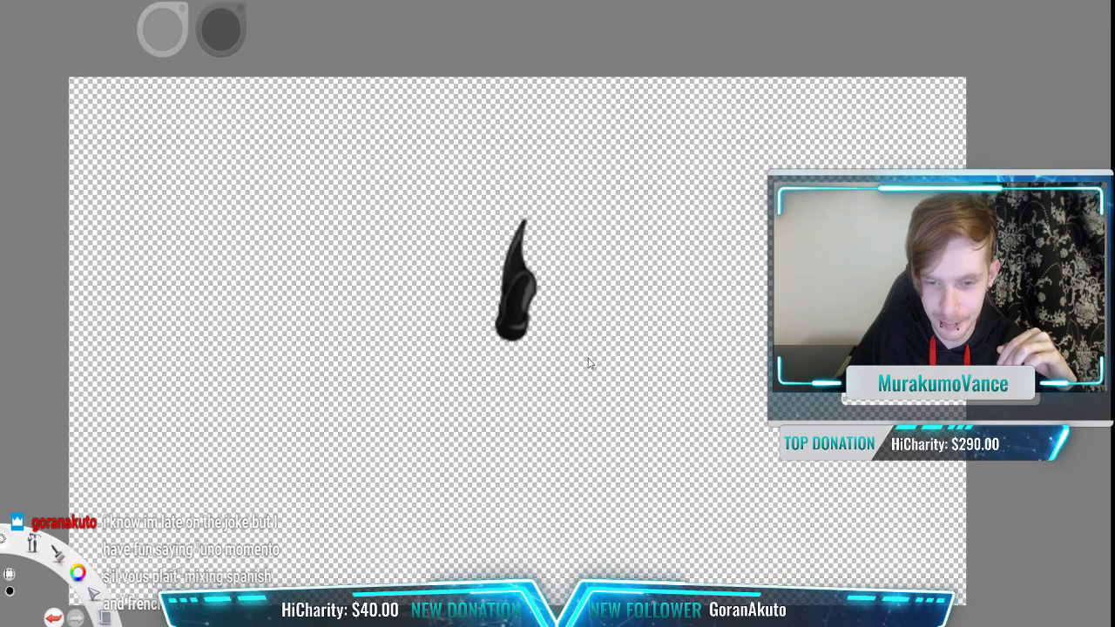
key("ctrl+z")
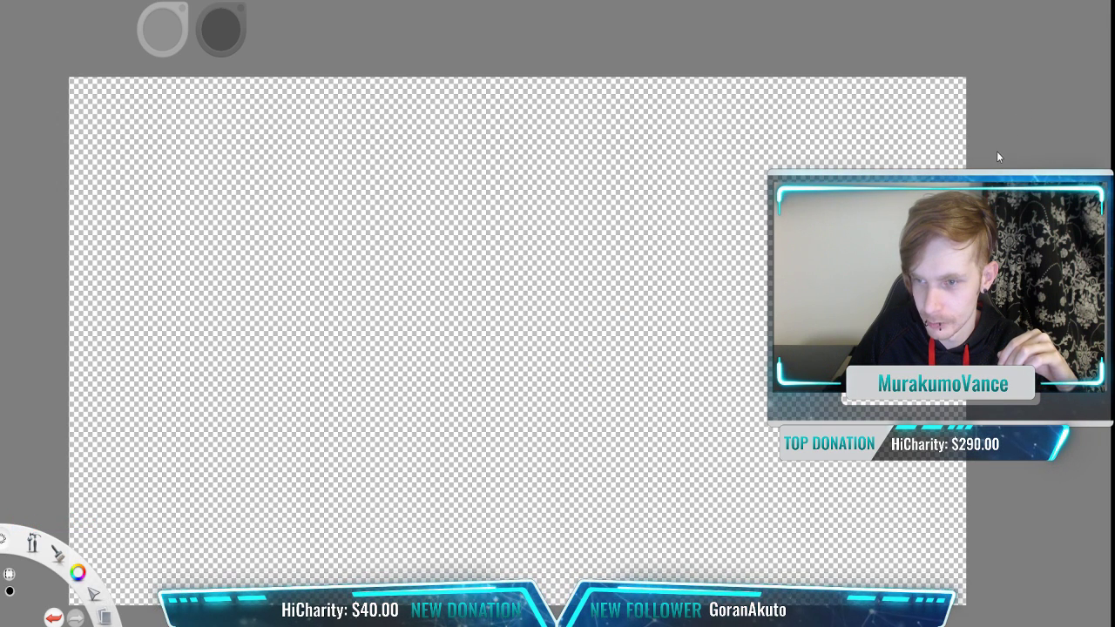
key("ctrl+z")
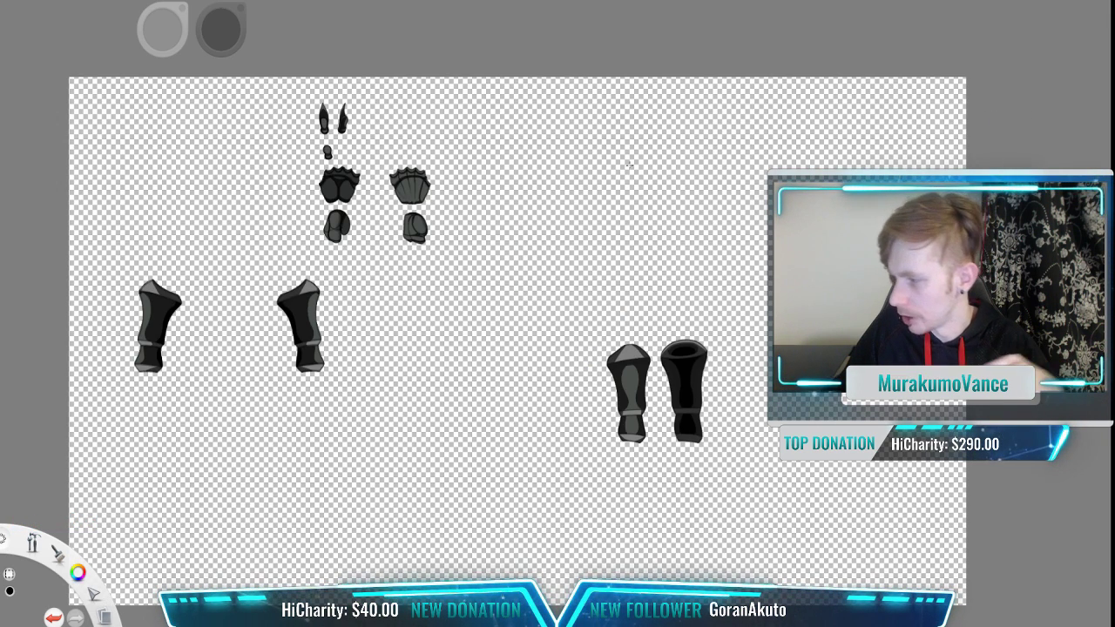
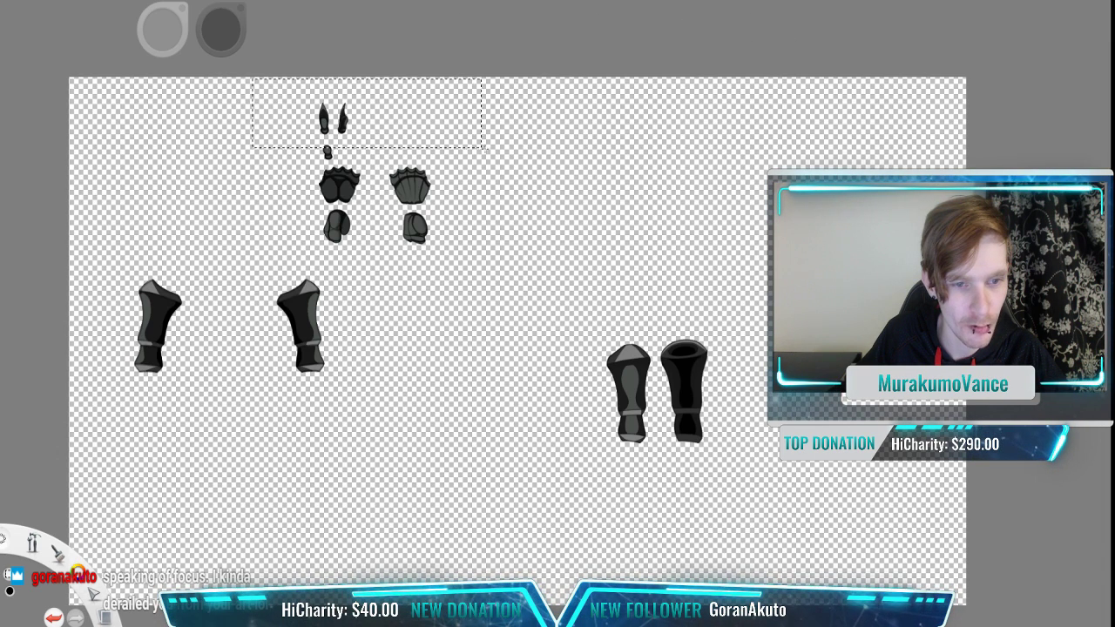
Step: Cut the three small finger pieces above the gauntlets, and the four forearm pieces below them, from the visible artwork
left_click_drag(502, 161, 503, 161)
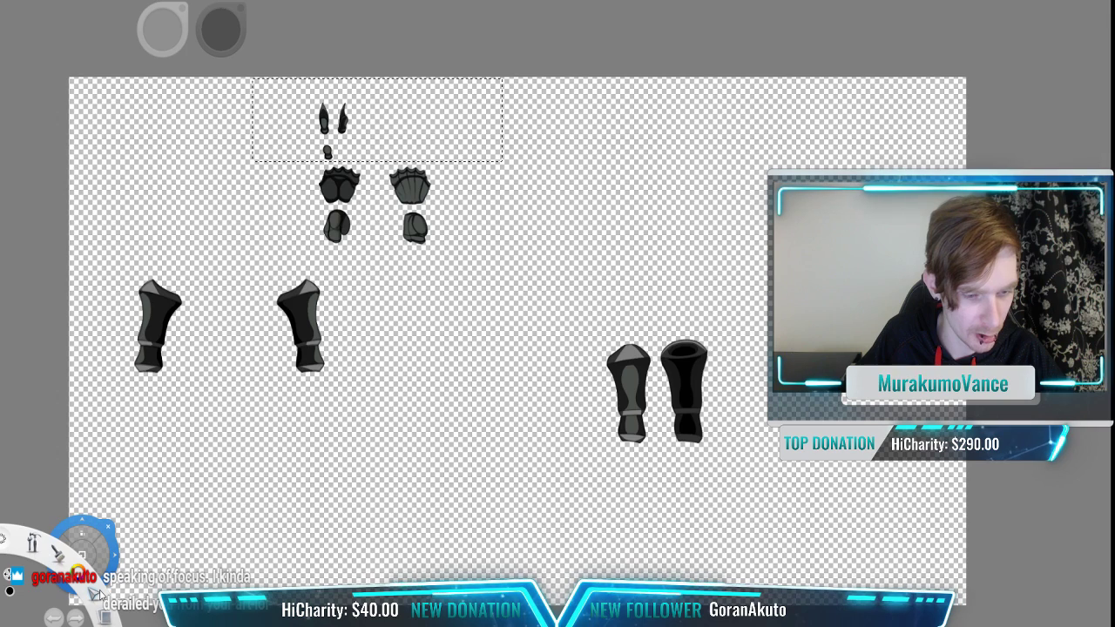
left_click(53, 617)
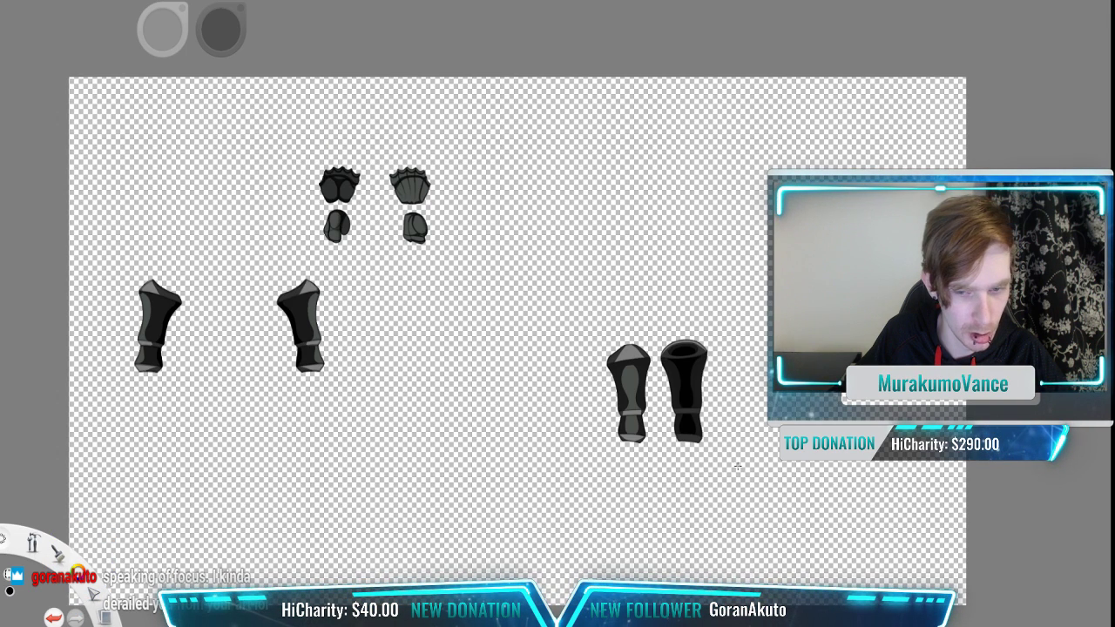
left_click_drag(890, 524, 52, 263)
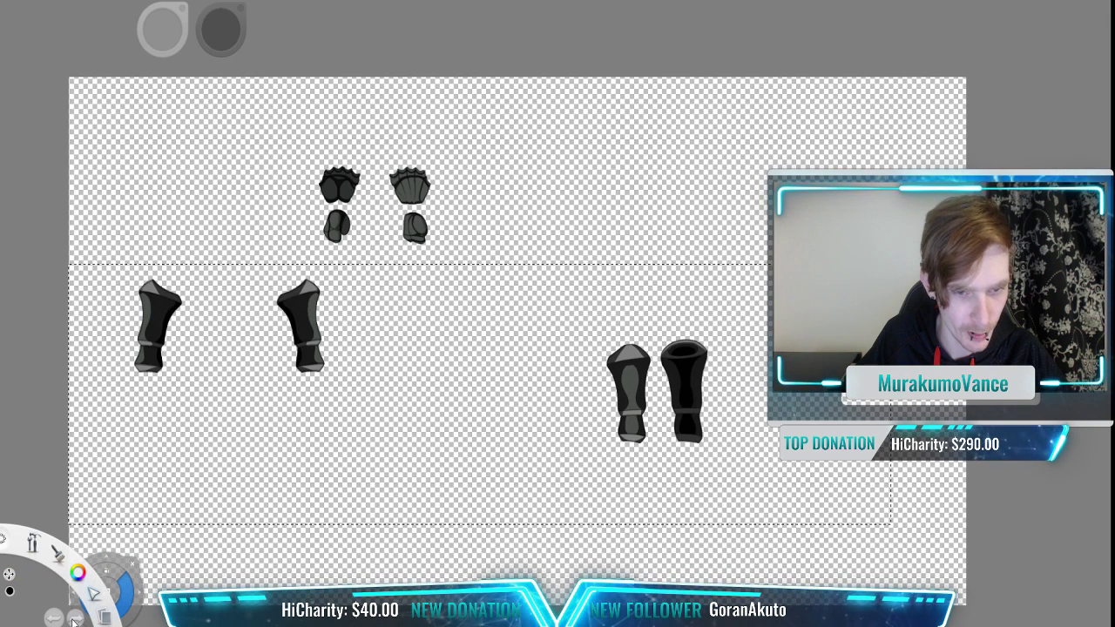
key("Delete")
scroll(392, 240, "up", 3)
key("space")
left_click_drag(488, 203, 540, 255)
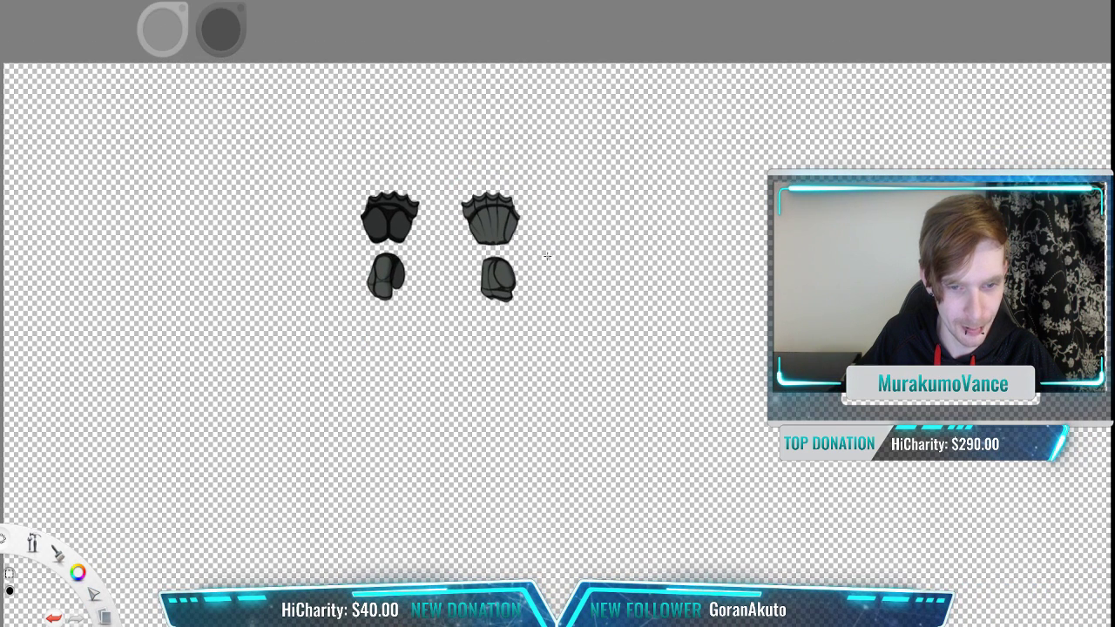
scroll(553, 256, "up", 3)
left_click_drag(414, 127, 550, 209)
scroll(600, 231, "down", 2)
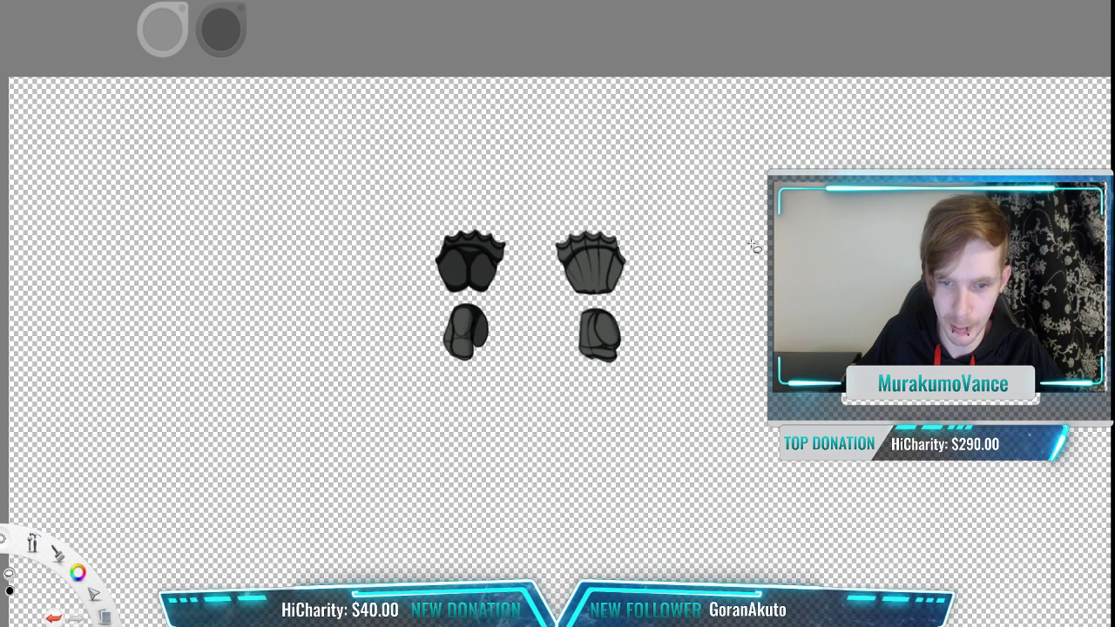
left_click_drag(492, 306, 455, 297)
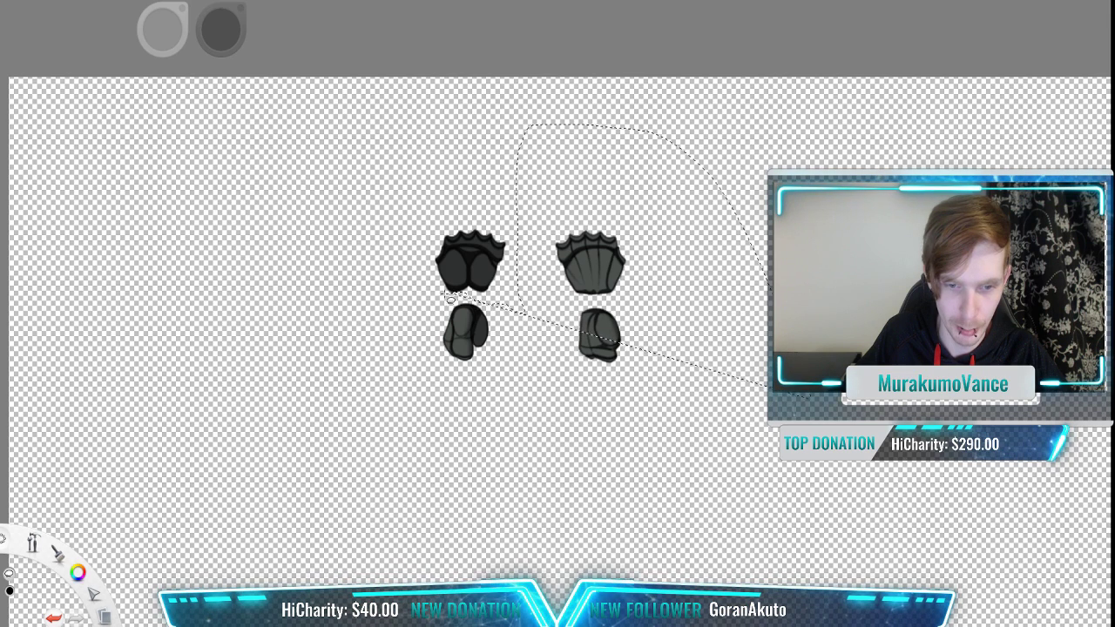
left_click_drag(396, 394, 428, 411)
key("v")
key("Escape")
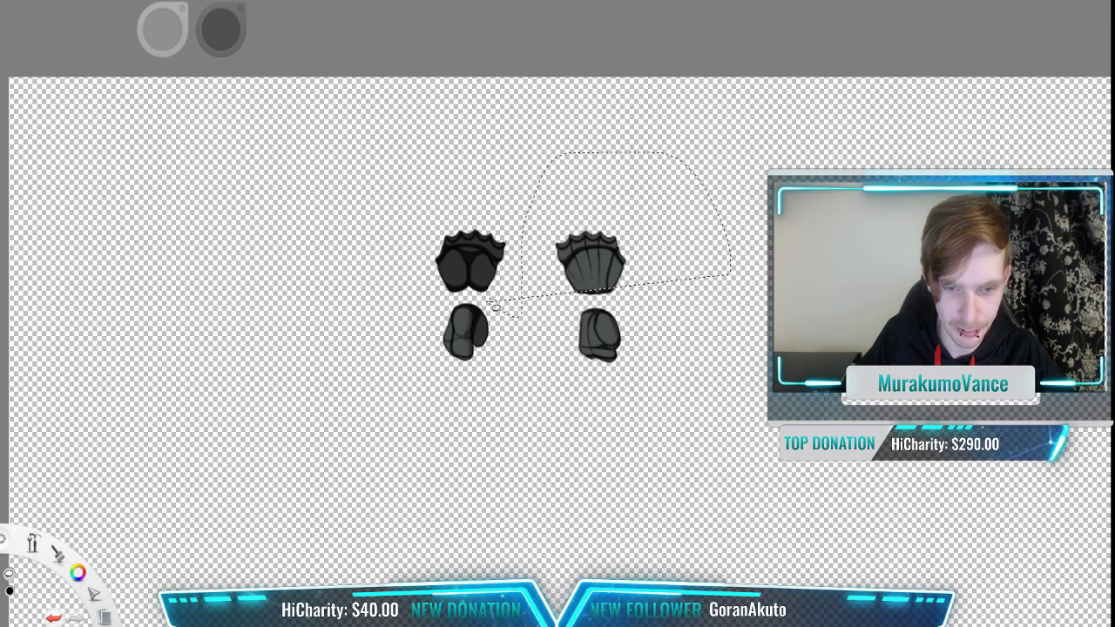
Step: Lasso and cut the ribbed gauntlet and the two fist pieces, then paste them onto a separate layer and hide it
mouse_move(456, 301)
left_mouse_down()
mouse_move(476, 493)
mouse_move(871, 164)
left_mouse_up()
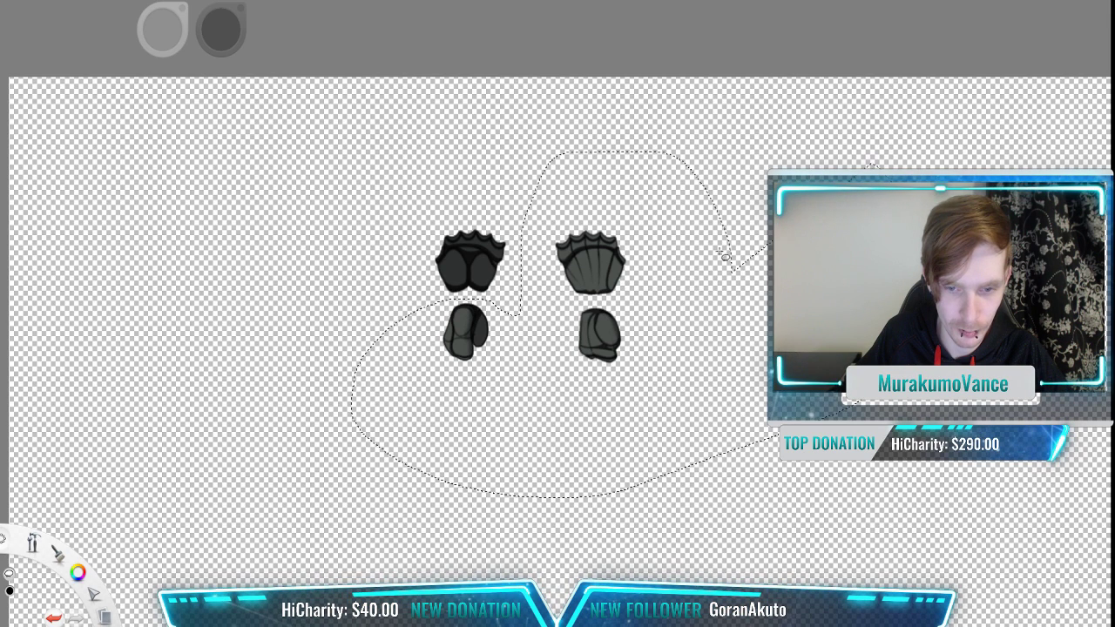
key("v")
key("Delete")
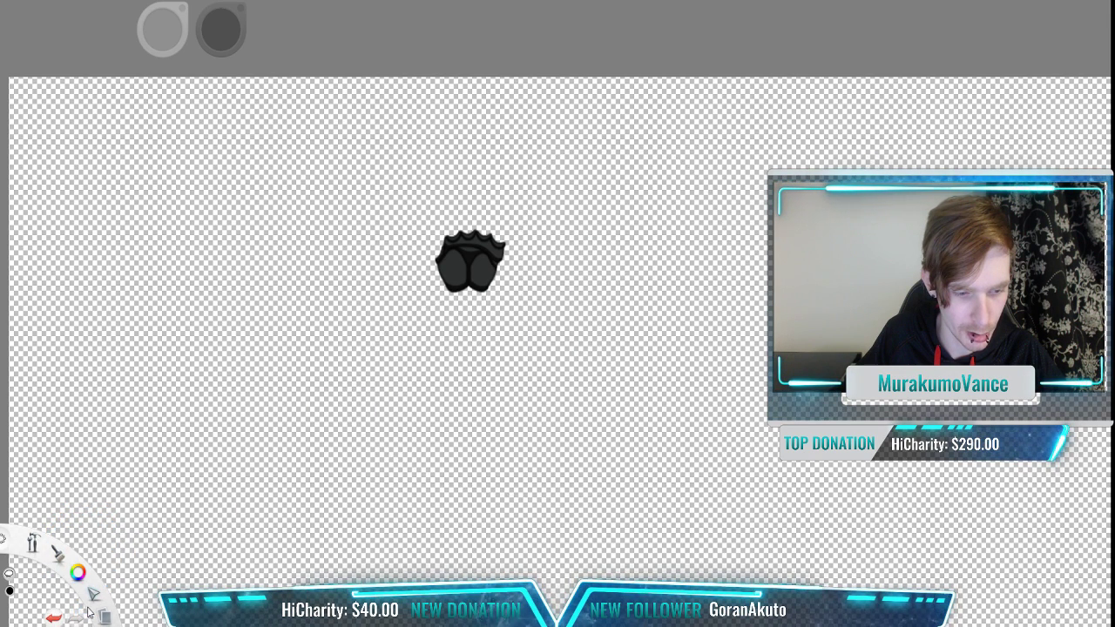
key("ctrl+z")
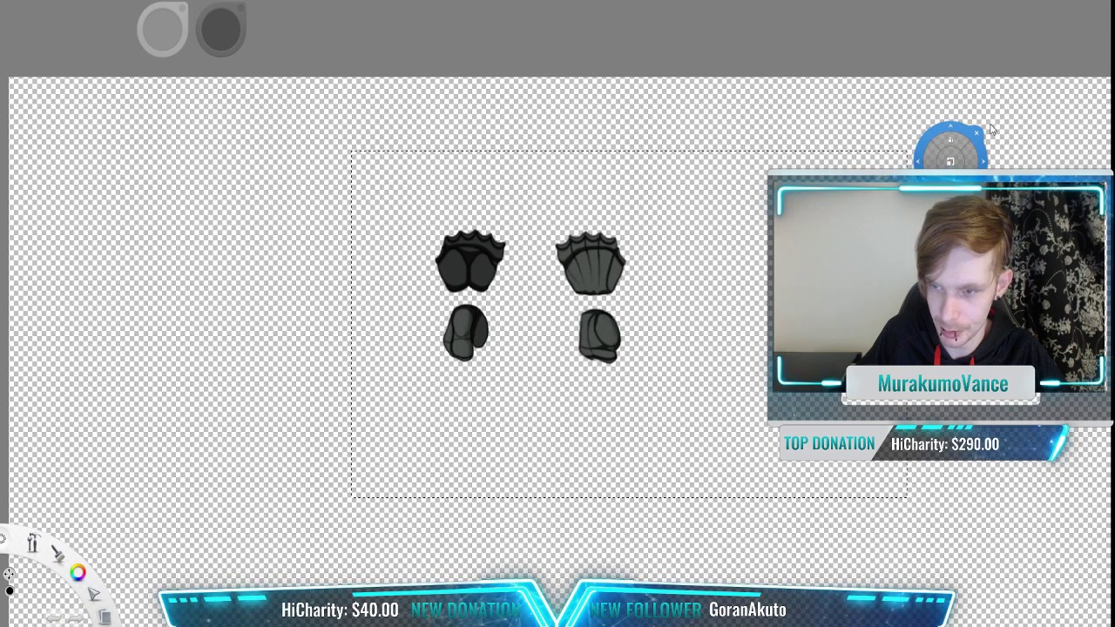
left_click(1036, 155)
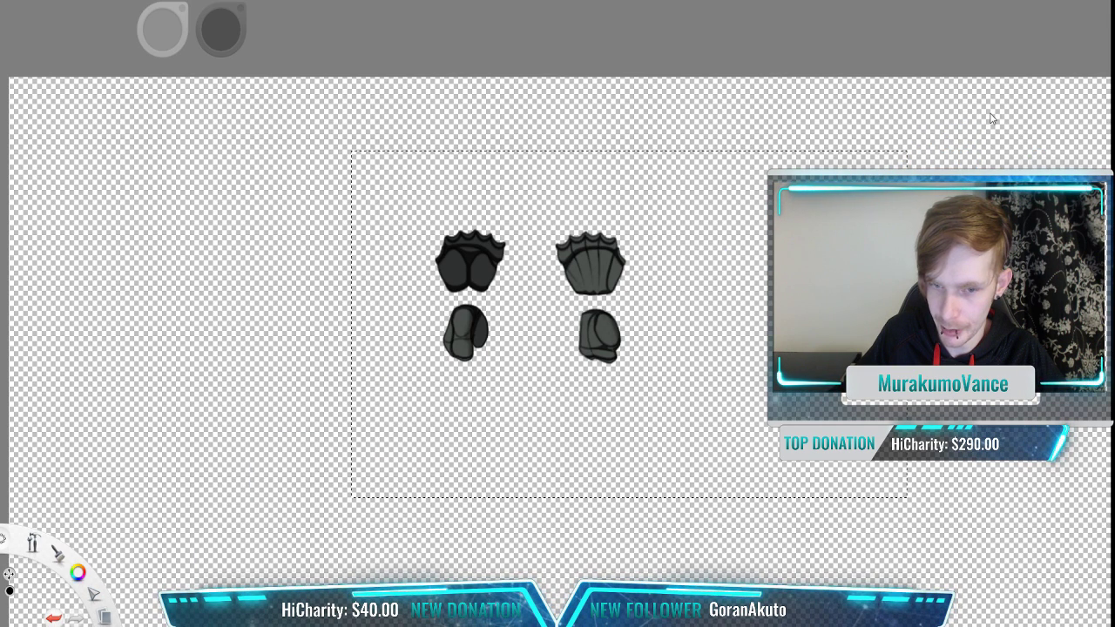
key("Delete")
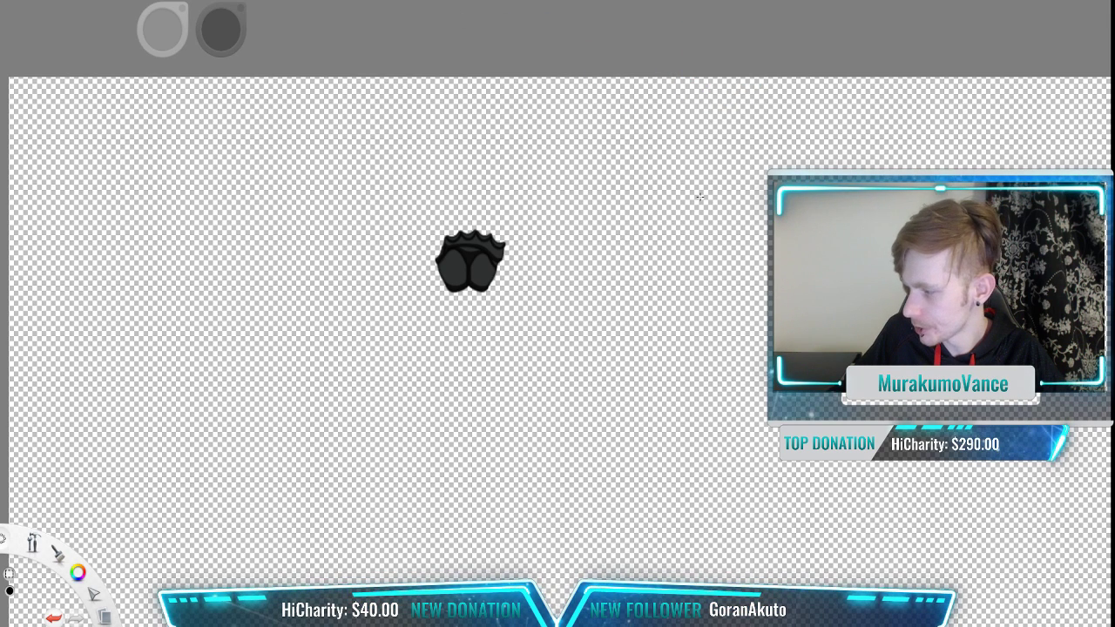
Step: Select the remaining palm-side gauntlet and scale it up to several times its size
left_click_drag(650, 129, 206, 447)
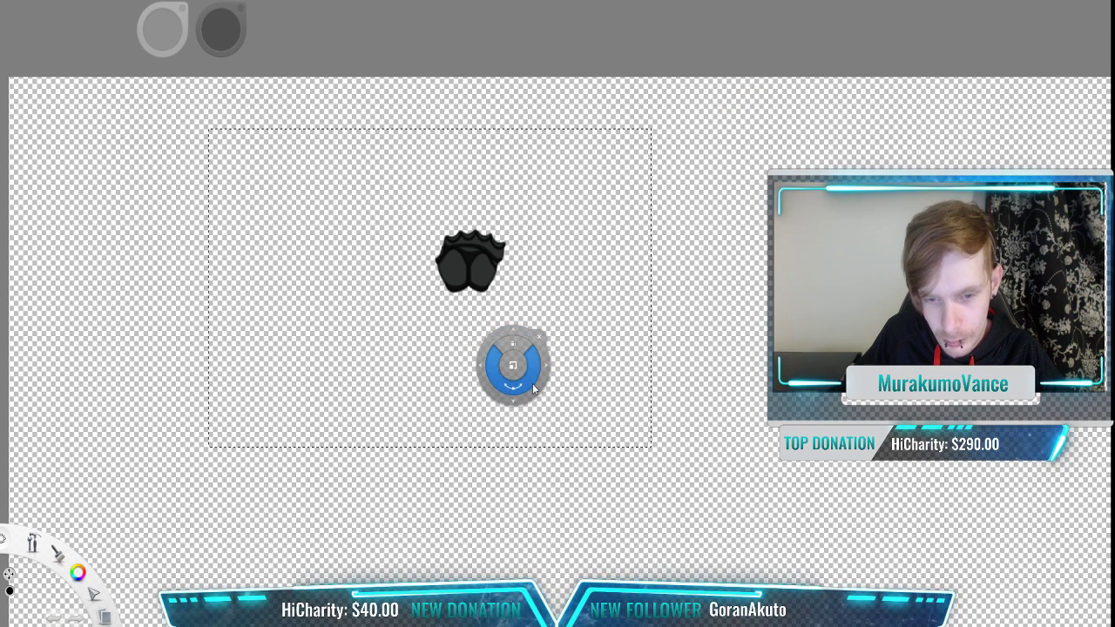
scroll(429, 288, "up", 5)
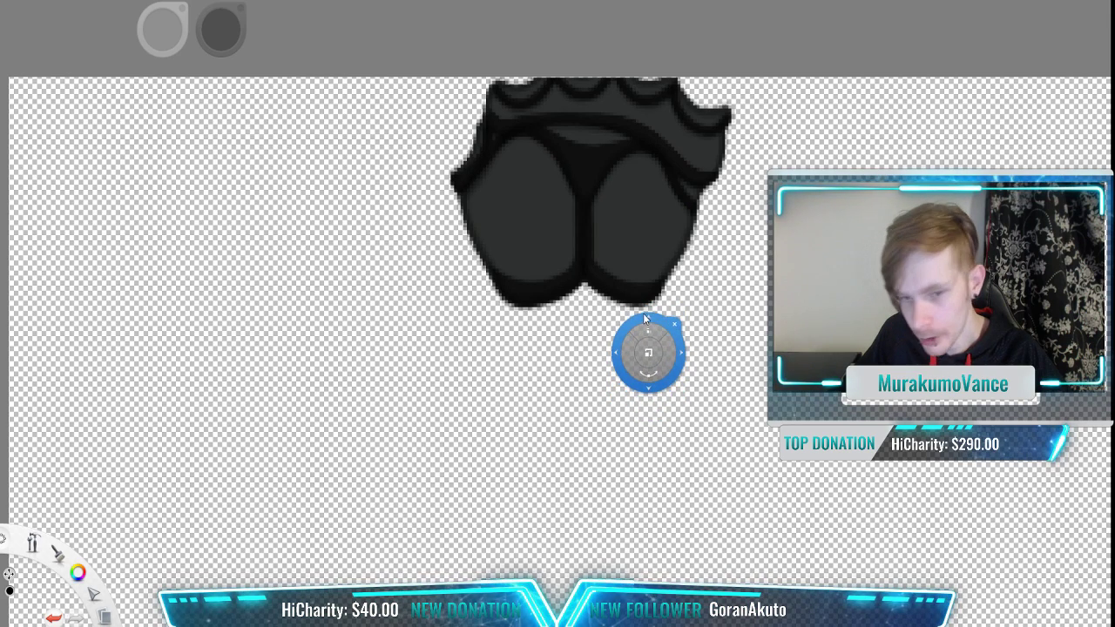
left_click_drag(642, 316, 607, 402)
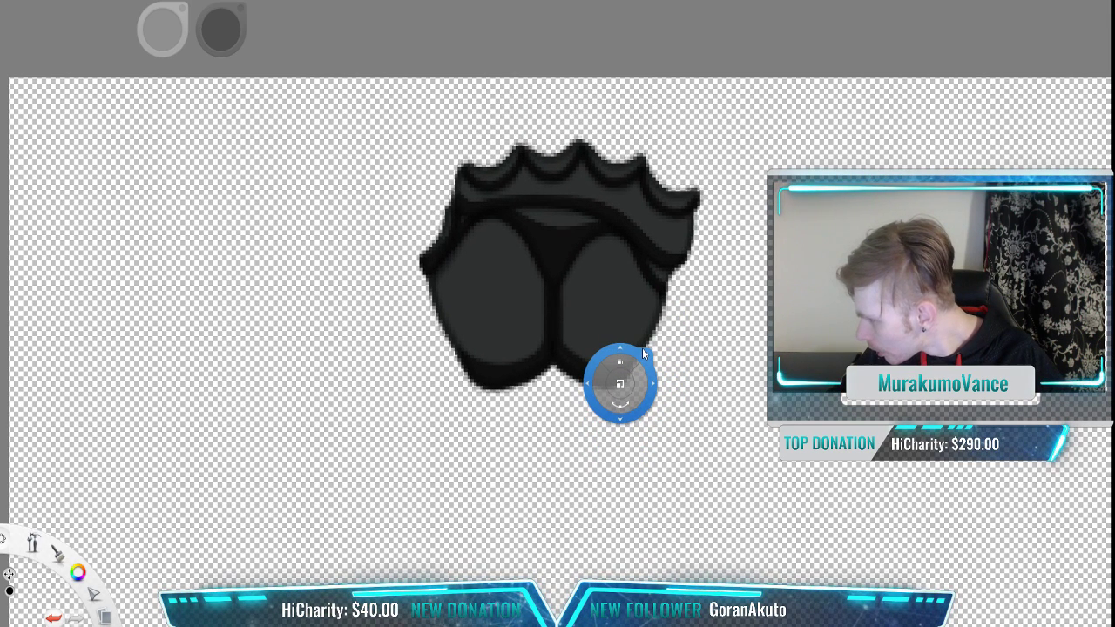
scroll(643, 353, "down", 2)
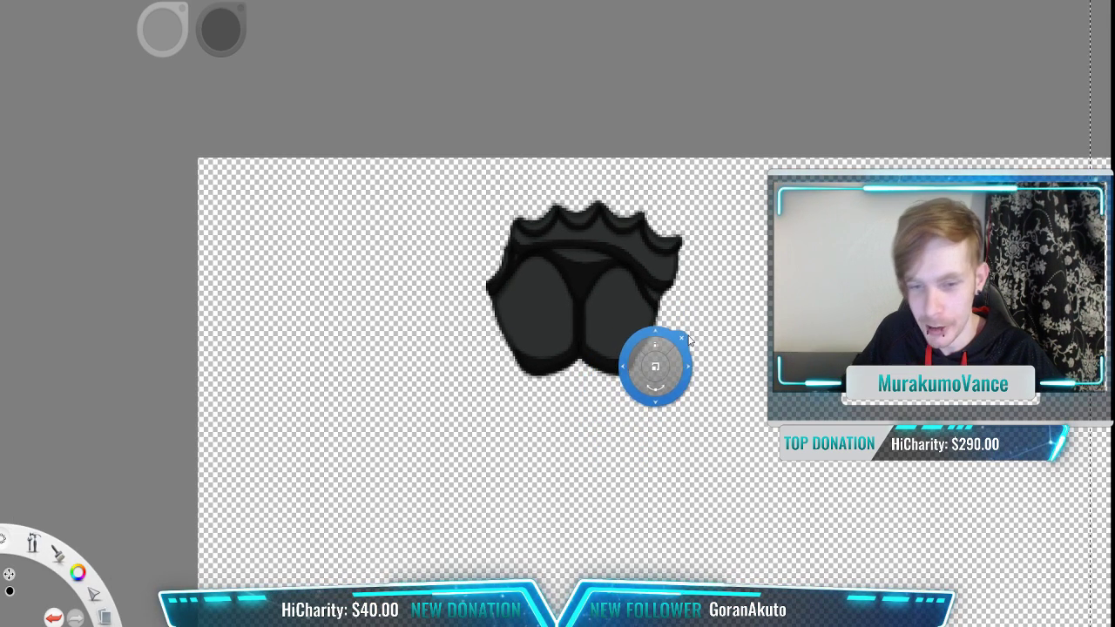
key("space")
left_click_drag(616, 297, 355, 139)
left_click_drag(621, 244, 693, 349)
scroll(590, 343, "down", 2)
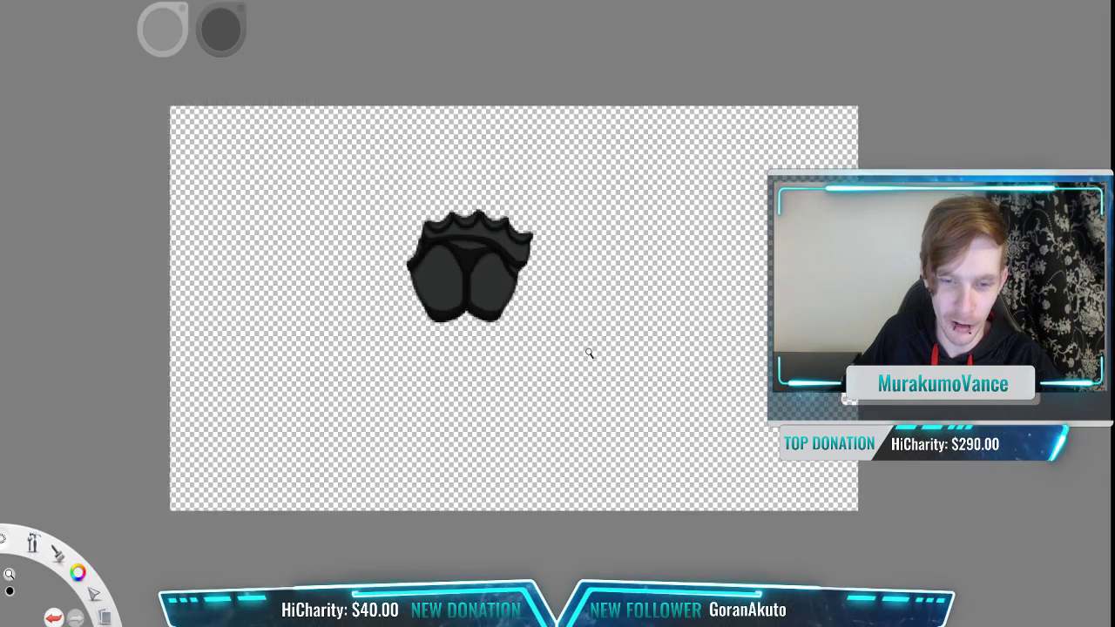
Step: Reposition the enlarged gauntlet slightly above the middle of the canvas and deselect it
mouse_move(561, 300)
left_mouse_down()
mouse_move(590, 283)
mouse_move(554, 292)
left_mouse_up()
key("space")
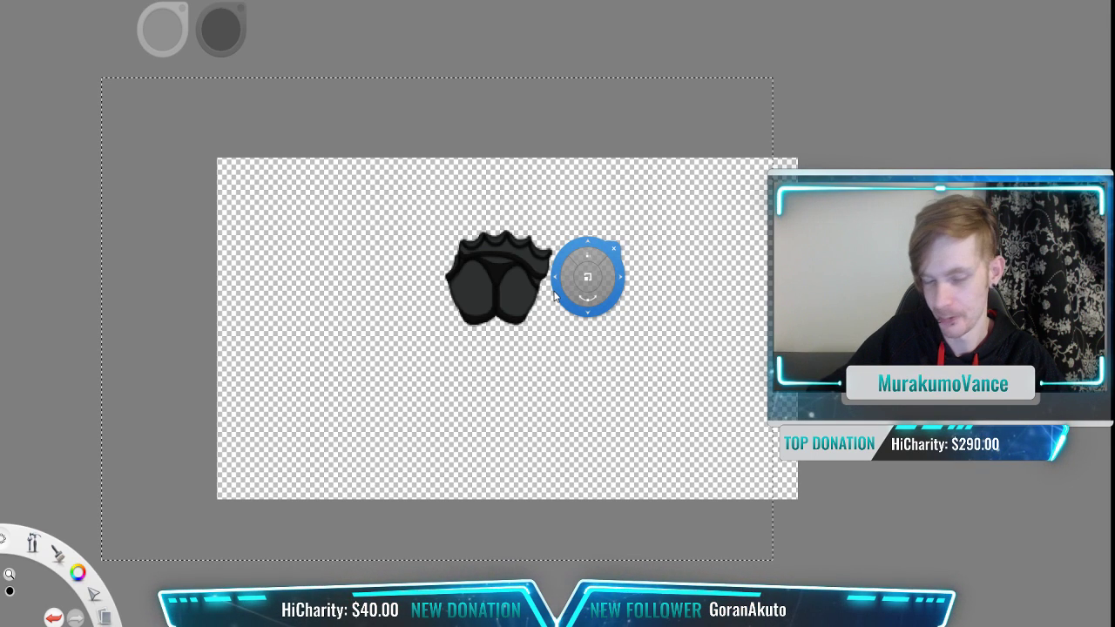
left_click_drag(559, 282, 559, 292)
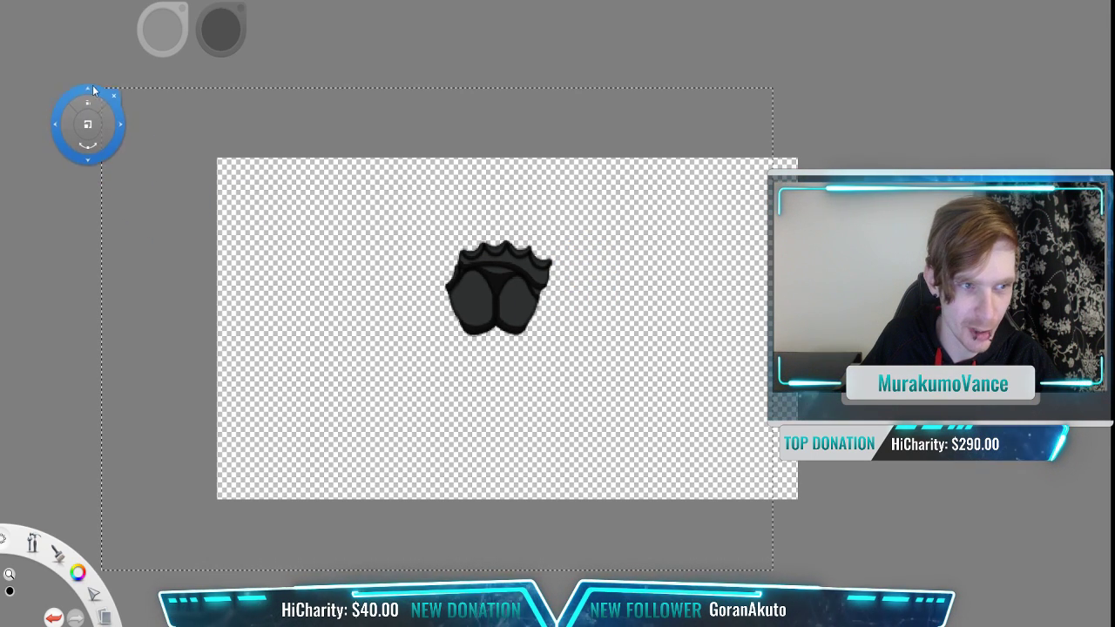
left_click_drag(216, 61, 16, 3)
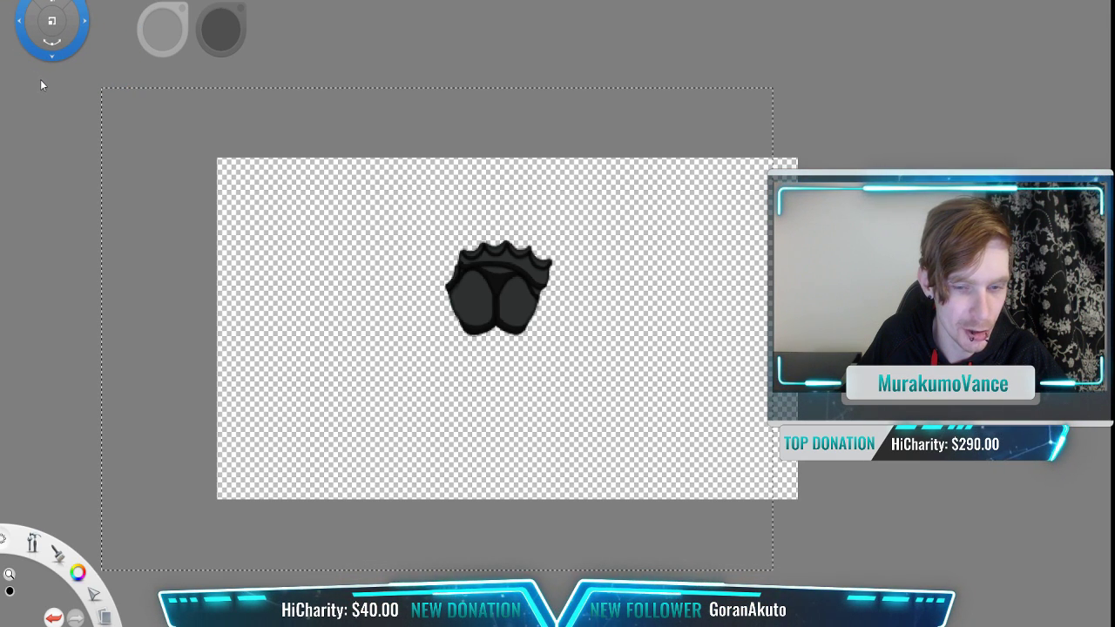
key("ctrl+d")
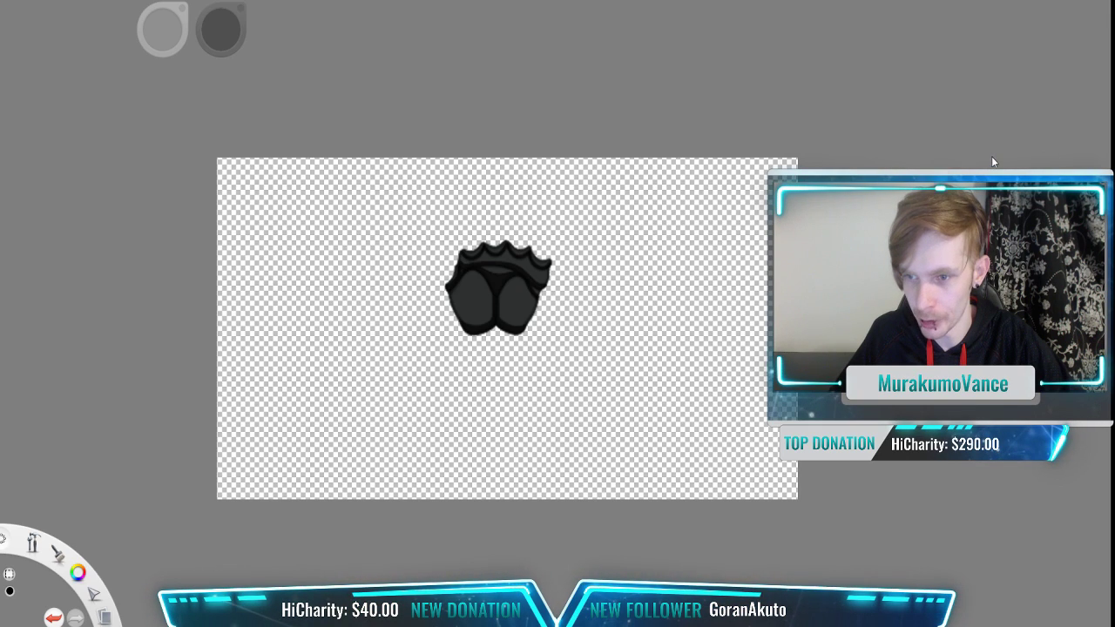
Step: Swap the enlarged gauntlet for the three remaining hand pieces, and cut the ribbed gauntlet with the fist below it
left_click(1030, 143)
left_click(1013, 127)
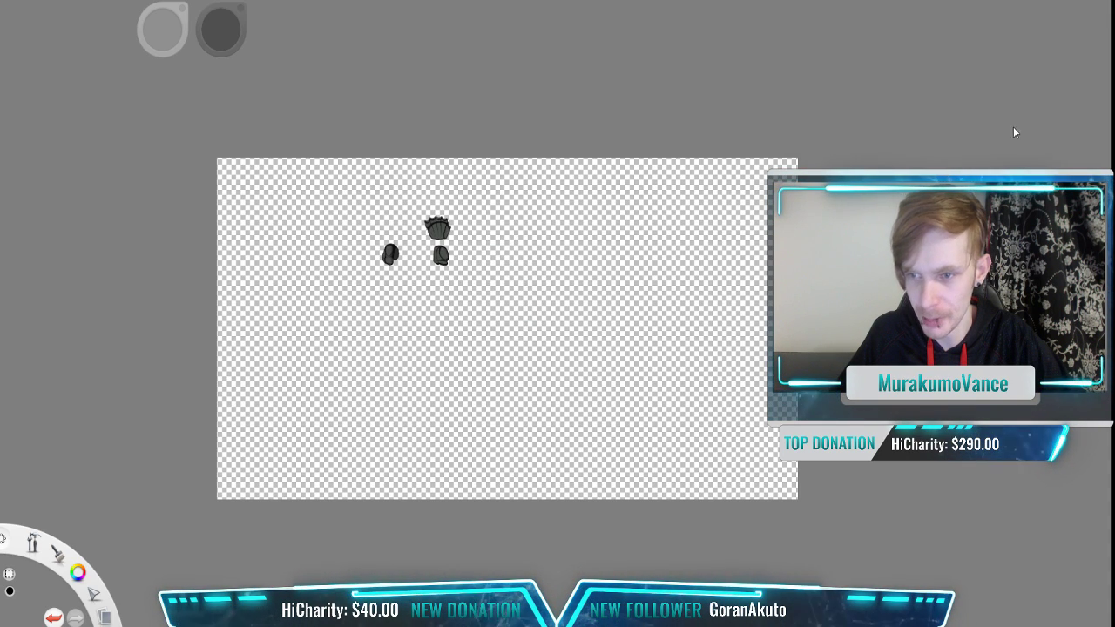
scroll(459, 198, "up", 3)
left_click_drag(409, 240, 547, 211)
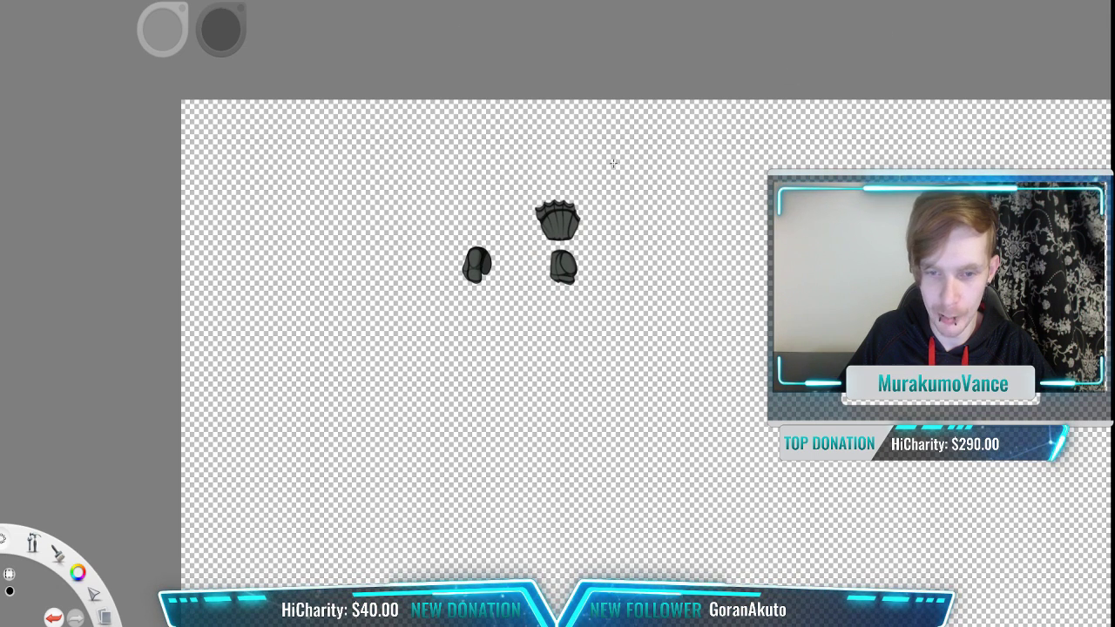
left_click_drag(525, 164, 672, 270)
left_click_drag(525, 269, 527, 319)
key("v")
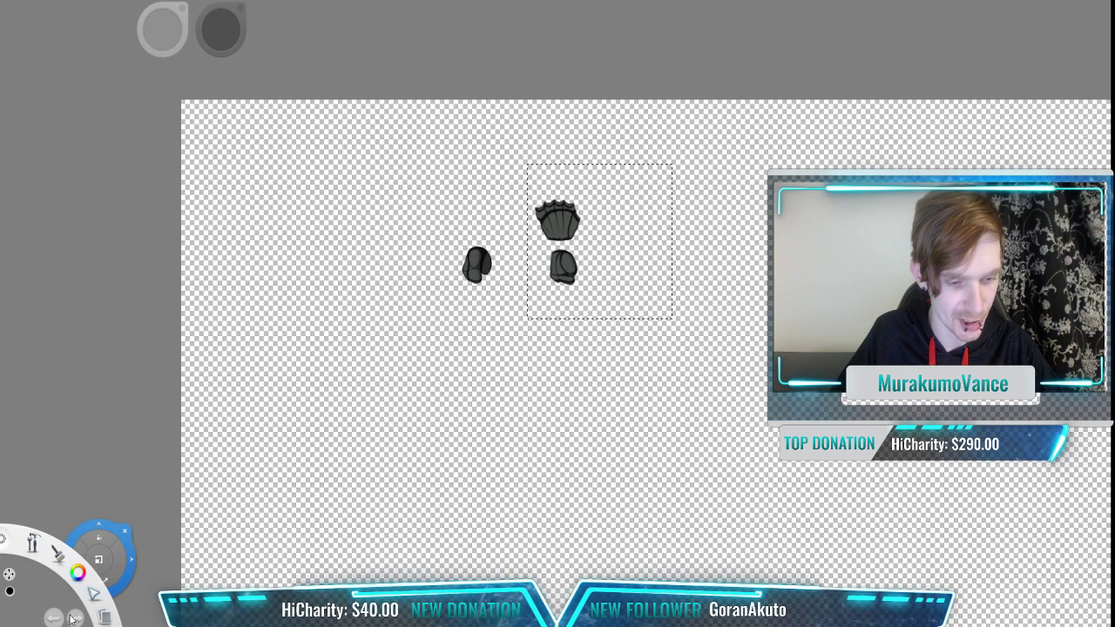
key("Delete")
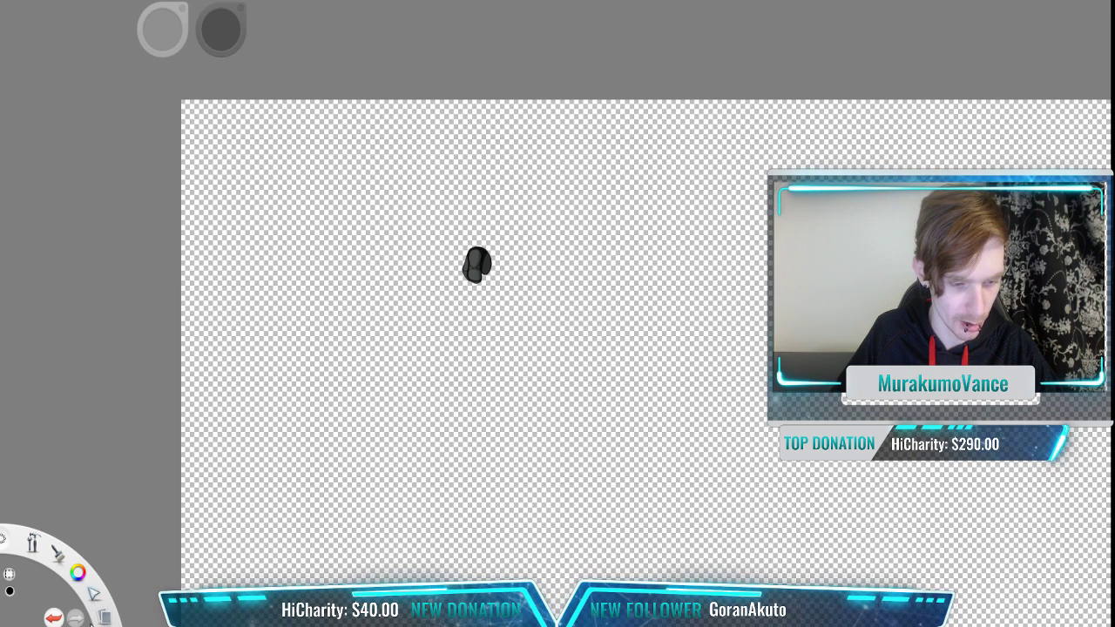
Step: Paste the ribbed gauntlet and its fist piece onto a separate layer and hide that layer
key("ctrl+z")
left_click_drag(504, 375, 796, 97)
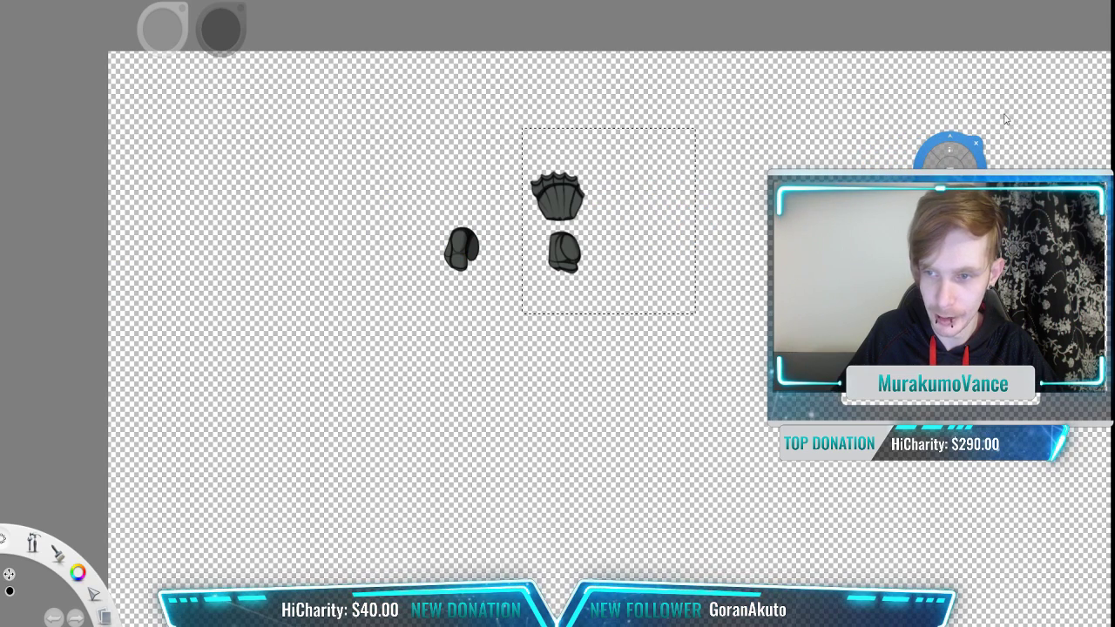
key("Delete")
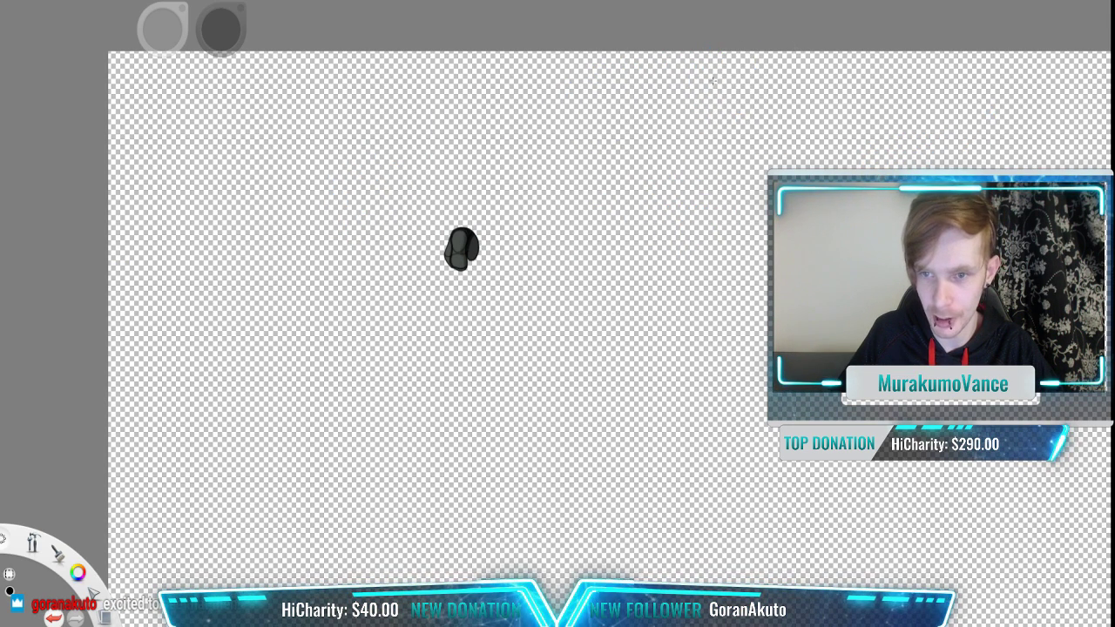
Step: Select the remaining fist piece, enlarge it, place it near the upper middle of the canvas and deselect it
left_click_drag(428, 275, 336, 372)
left_click_drag(700, 394, 814, 288)
left_click_drag(715, 326, 601, 231)
scroll(652, 250, "down", 3)
left_click_drag(639, 265, 240, 21)
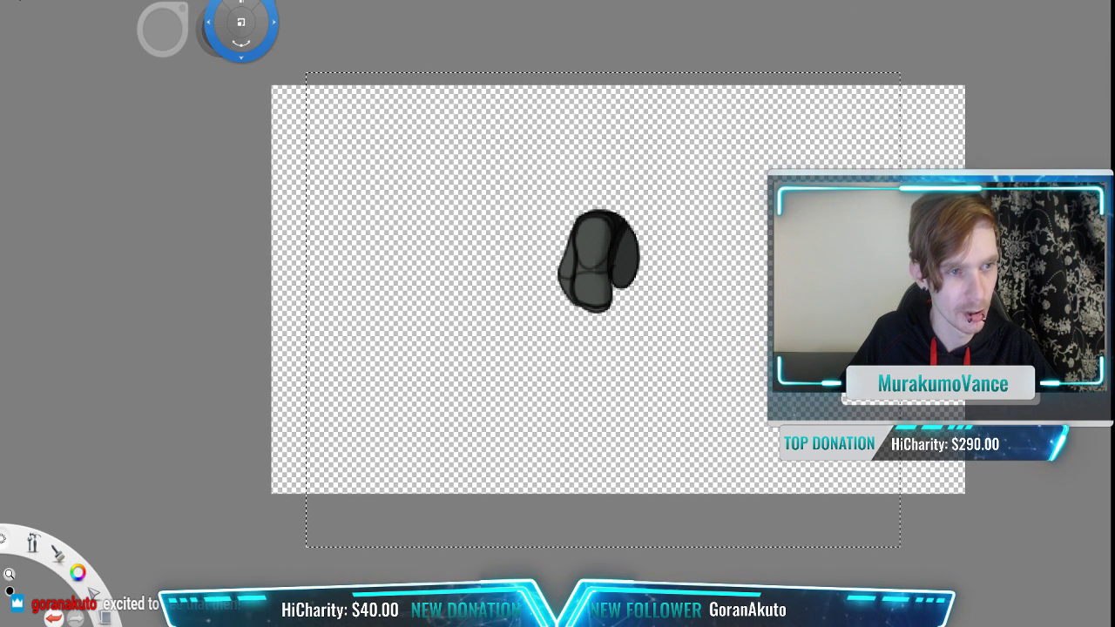
left_click(17, 80)
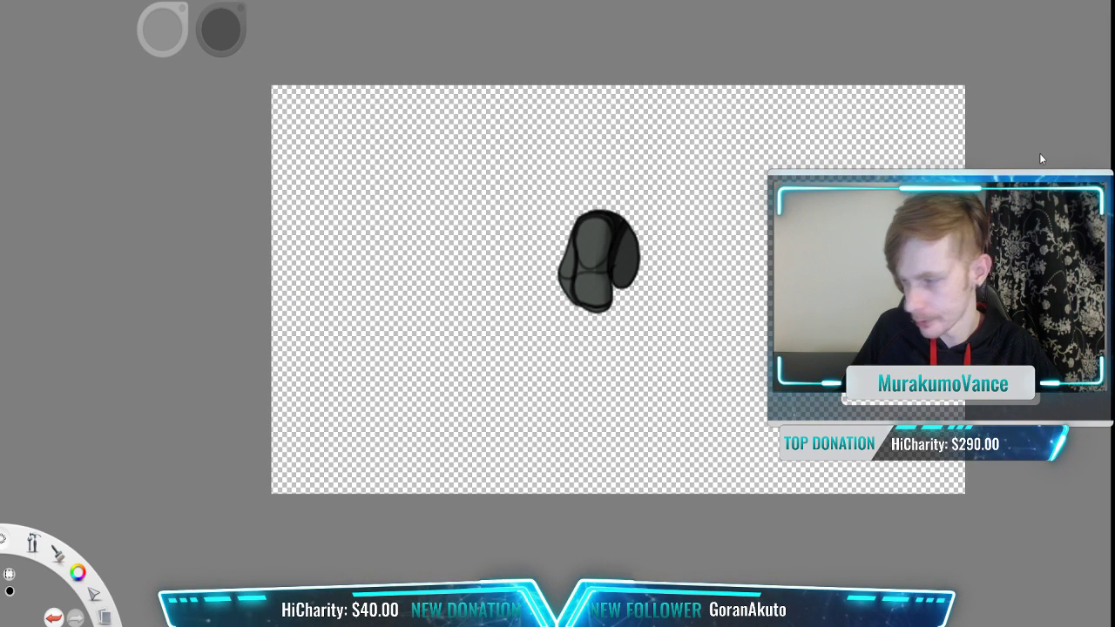
Step: Hide the enlarged fist piece and show the character's body parts with the two set-aside hand pieces
key("Delete")
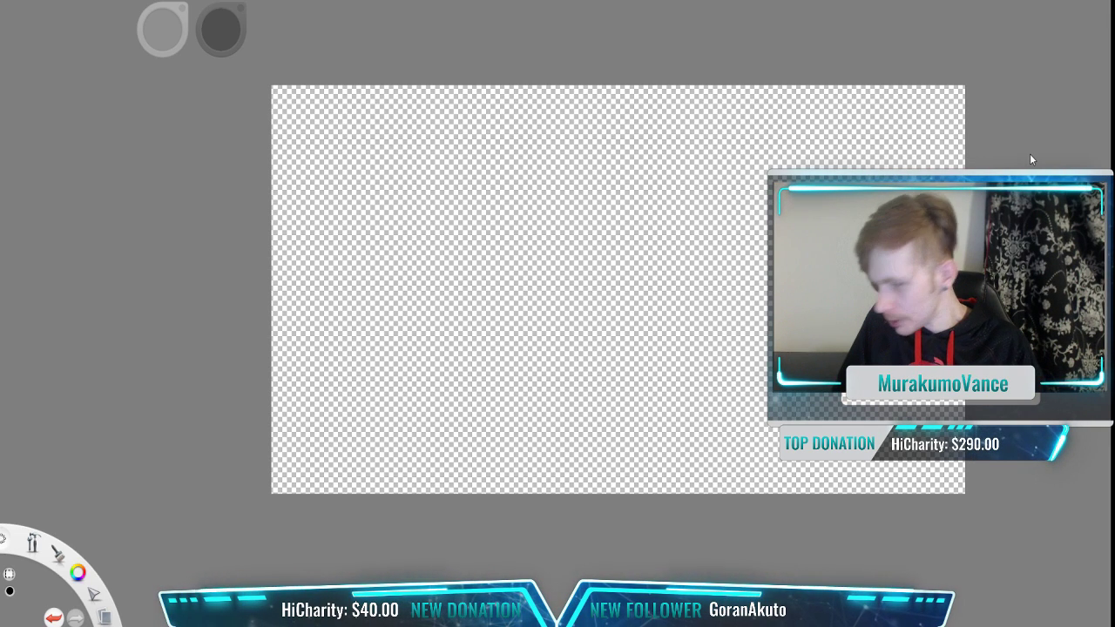
key("ctrl+z")
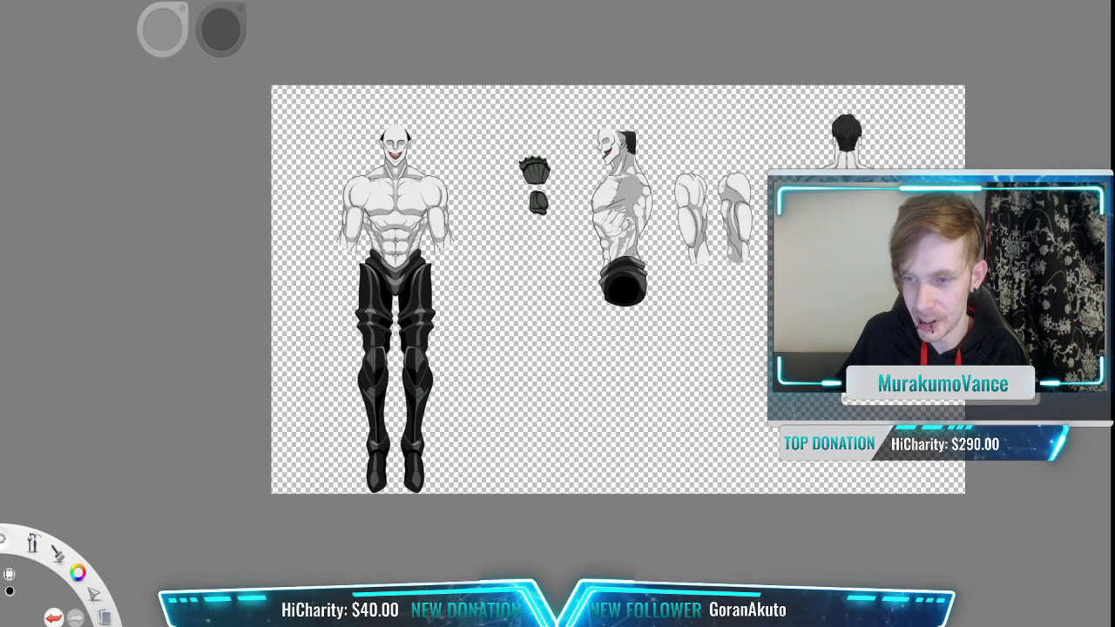
Step: Show the character's hidden hair, forearm armour, hand and leg armour layers alongside the body
left_click(999, 169)
left_click(990, 153)
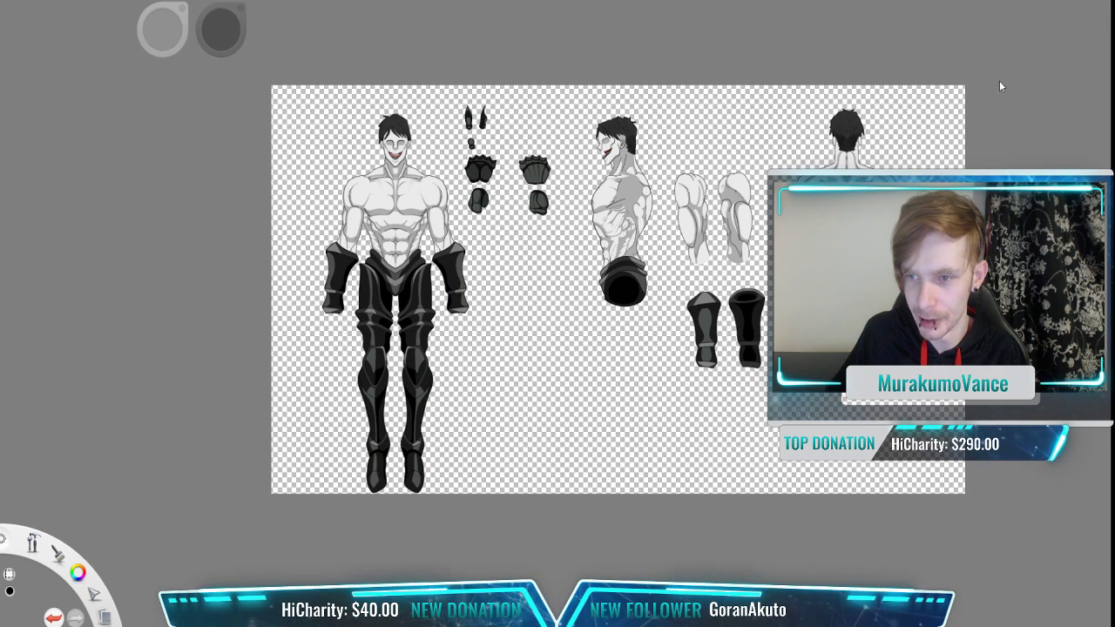
left_click(995, 72)
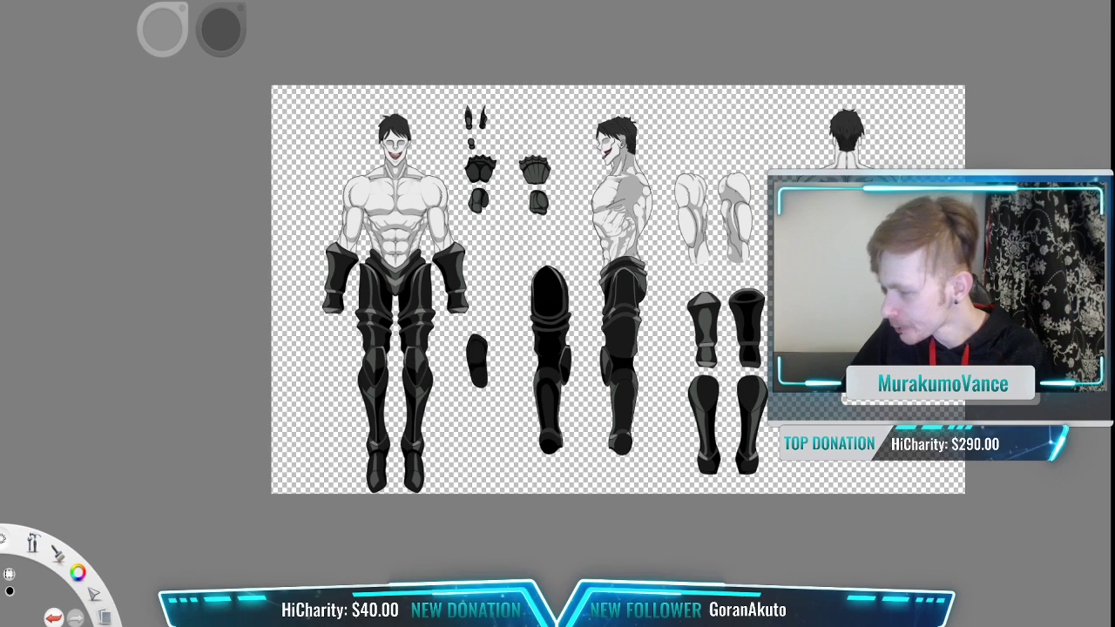
Step: Hide the body, face, hair, arm and leg layers, leaving only the ribbed gauntlet and the fist piece below it
left_click(998, 413)
left_click(998, 388)
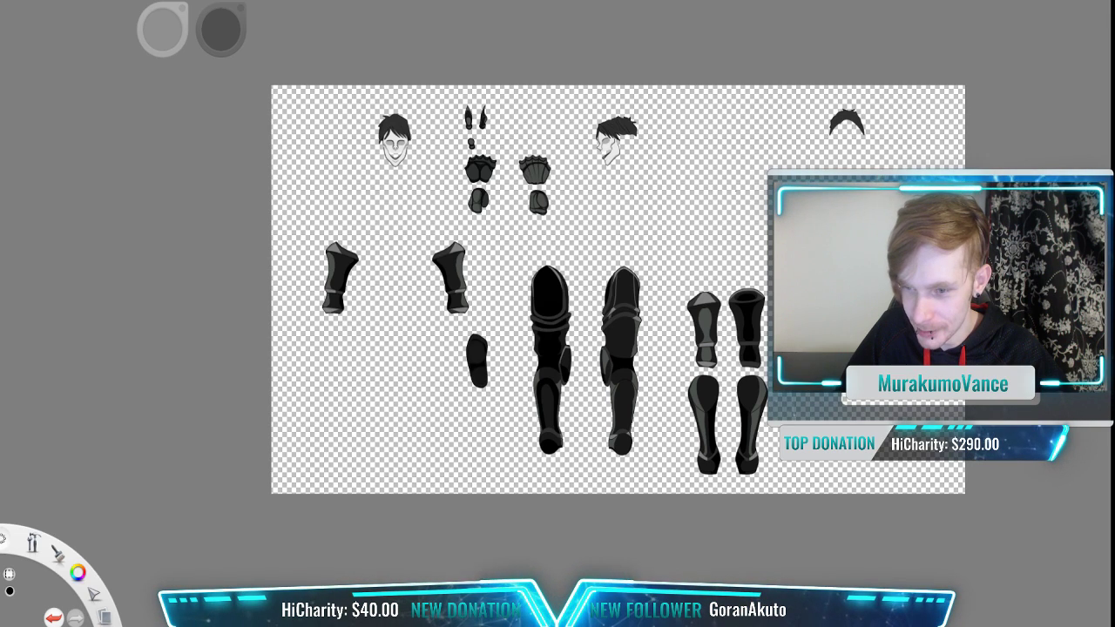
left_click(998, 363)
left_click(997, 337)
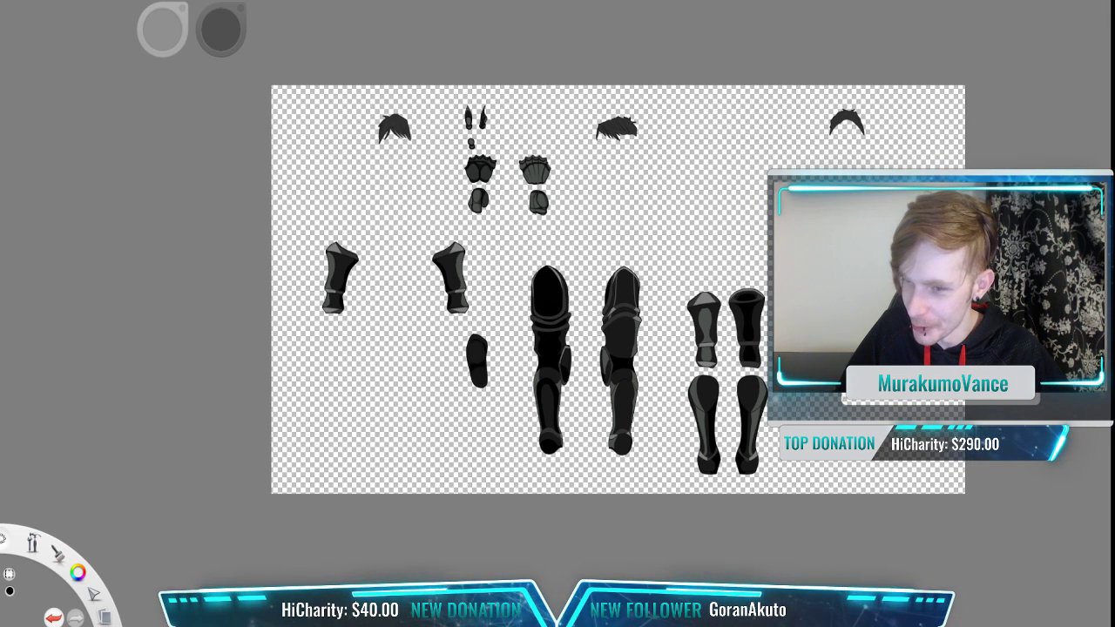
left_click(997, 312)
left_click(993, 164)
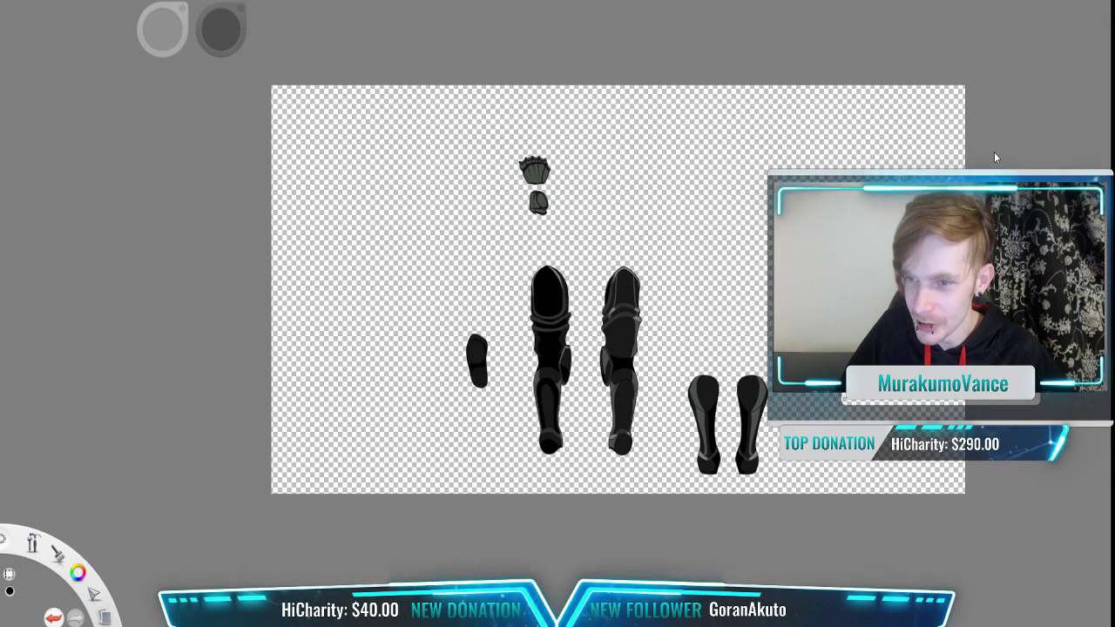
left_click(993, 79)
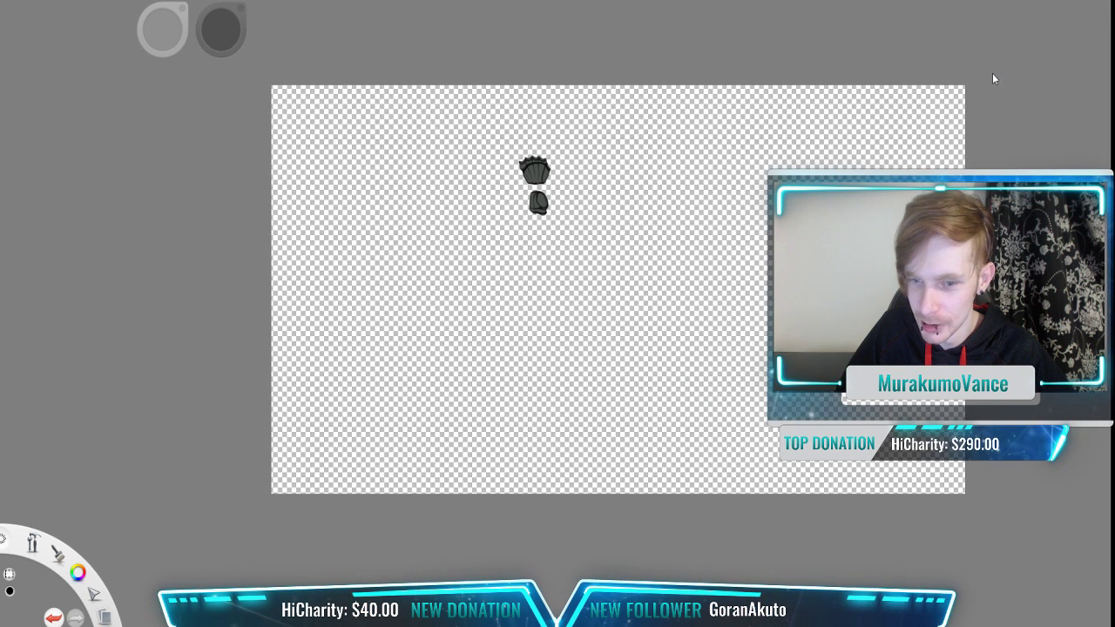
Step: Cut the ribbed gauntlet from above the fist piece and set it aside on a separate hidden layer
scroll(700, 206, "up", 2)
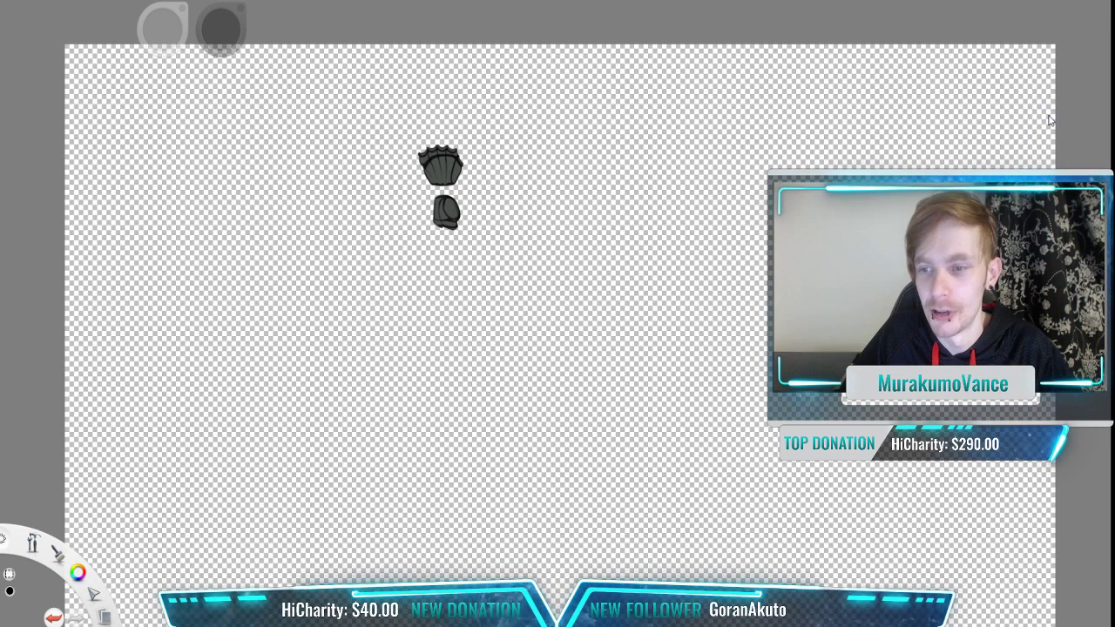
scroll(593, 170, "up", 3)
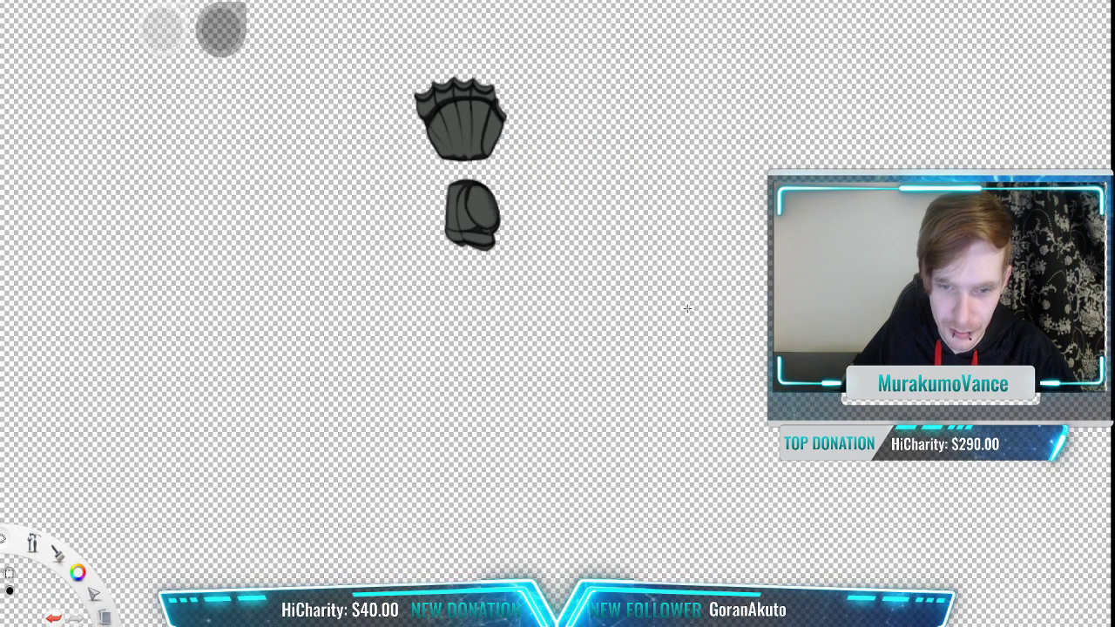
key("space")
left_click_drag(555, 224, 637, 256)
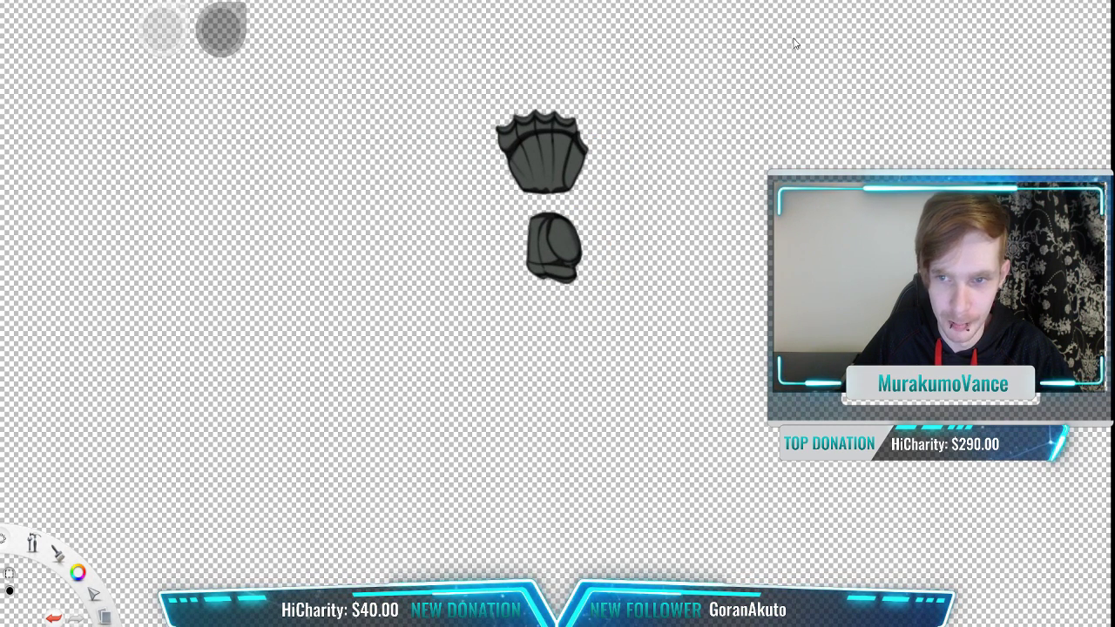
left_click_drag(667, 85, 418, 196)
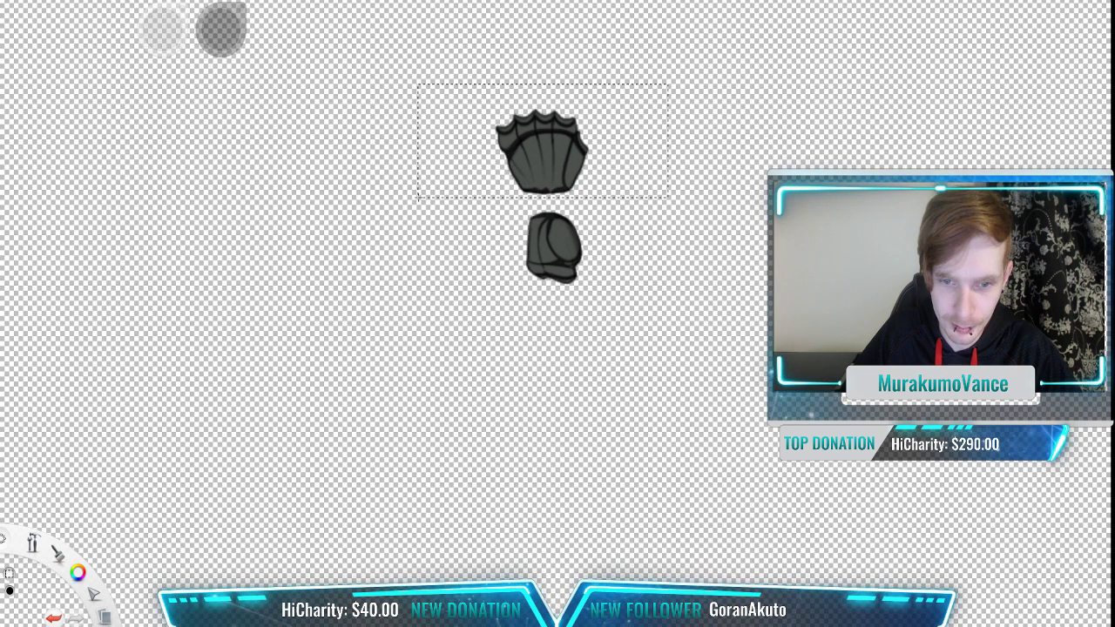
key("v")
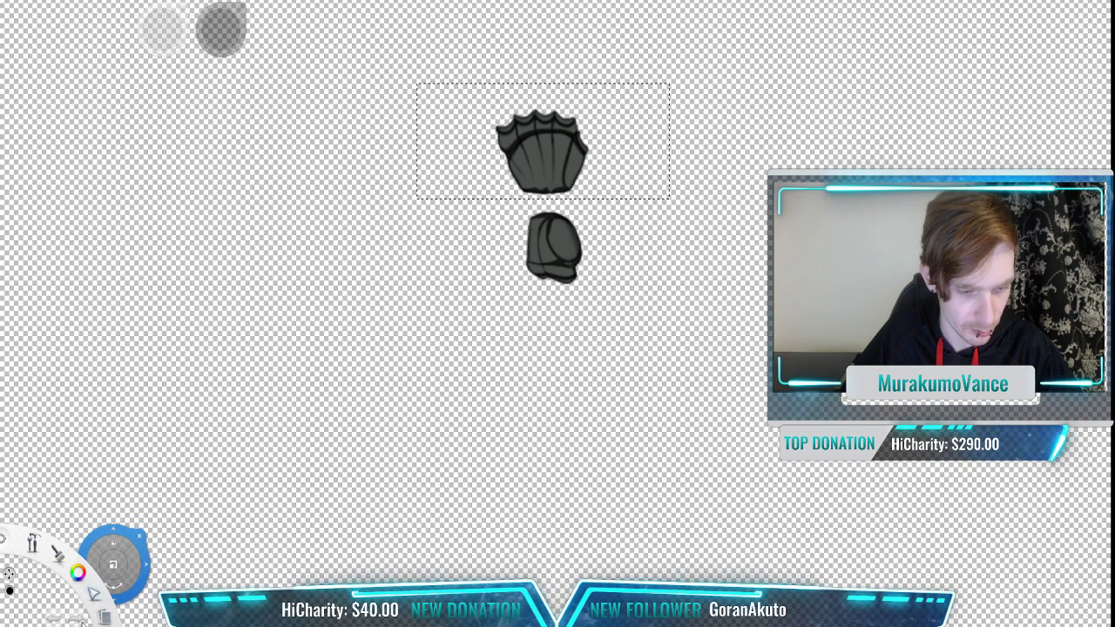
key("Delete")
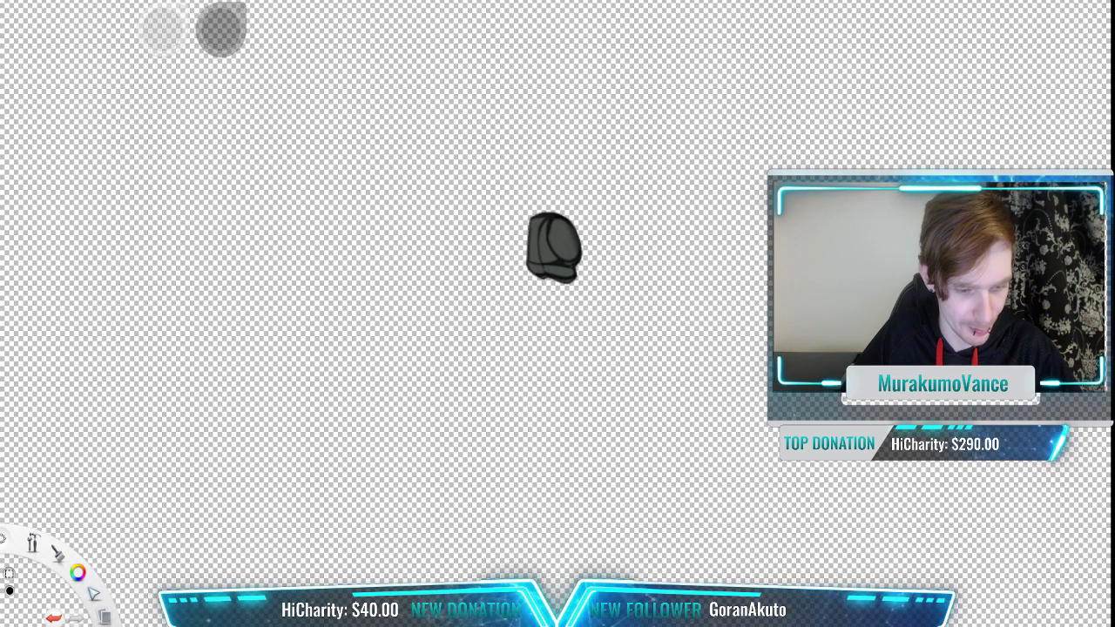
key("ctrl+z")
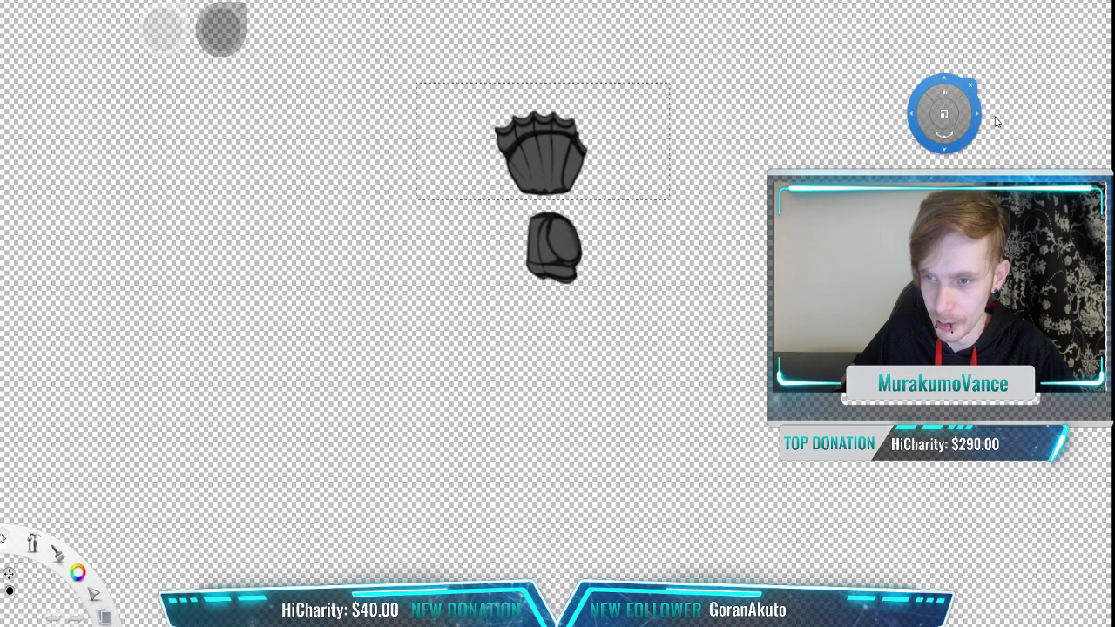
key("Delete")
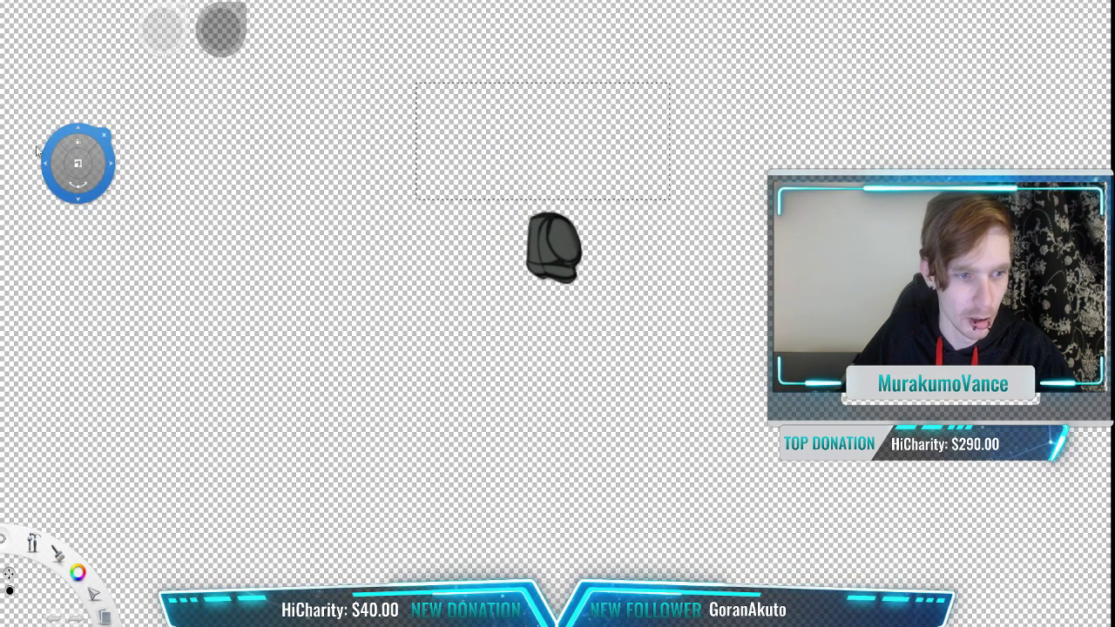
Step: Select the remaining fist piece, enlarge it, place it at the middle of the canvas and deselect it
key("m")
left_click_drag(673, 167, 339, 343)
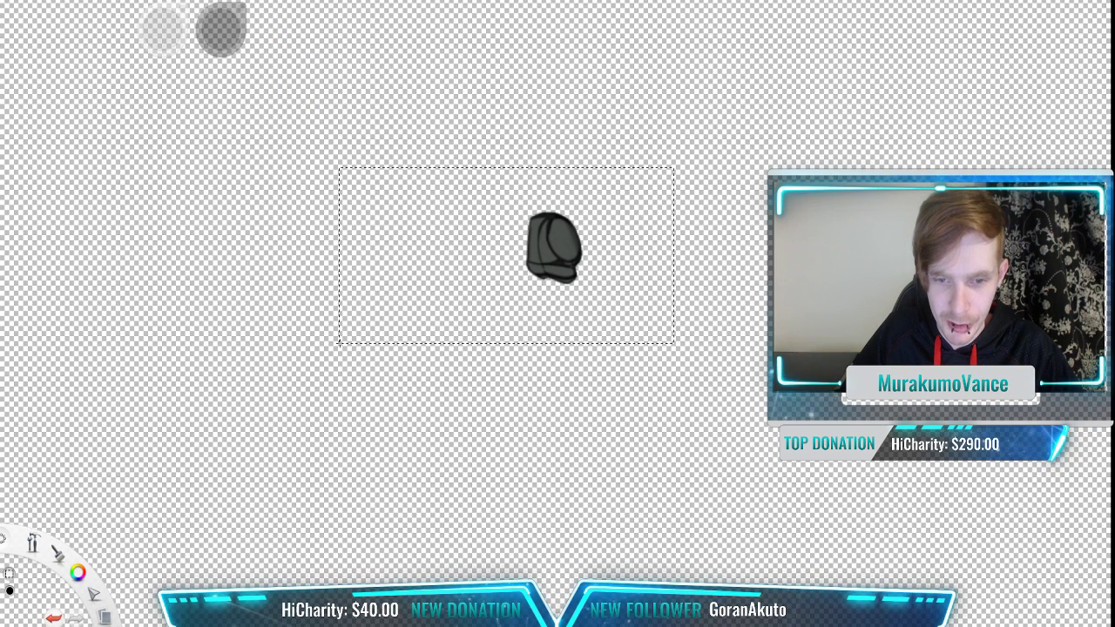
key("v")
left_click_drag(607, 330, 810, 222)
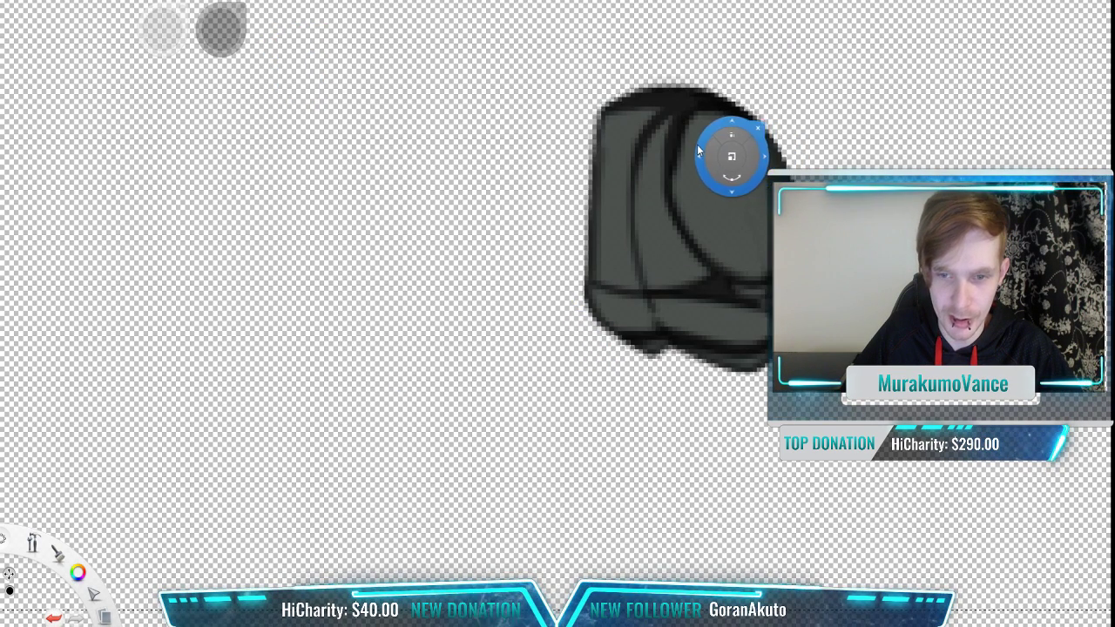
left_click_drag(700, 150, 593, 211)
scroll(676, 235, "down", 6)
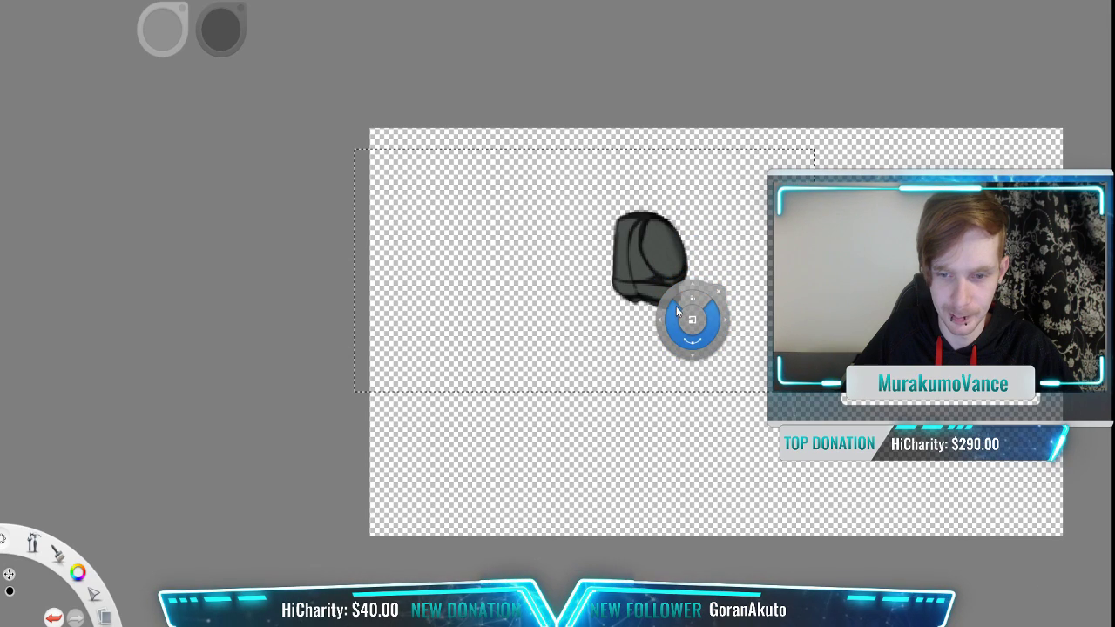
left_click_drag(666, 301, 2, 2)
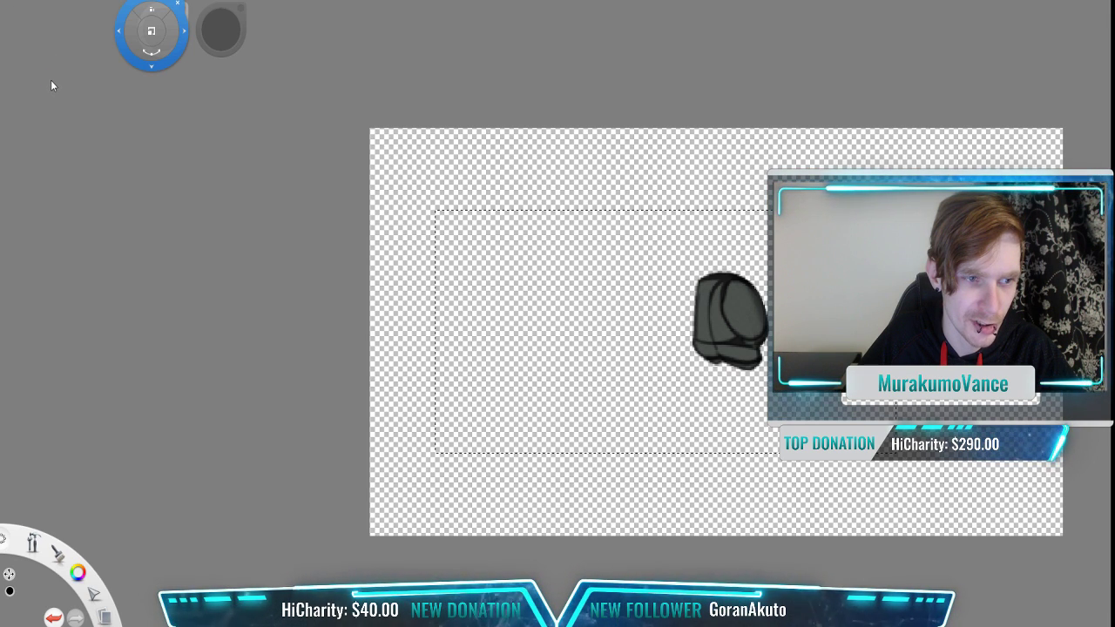
key("m")
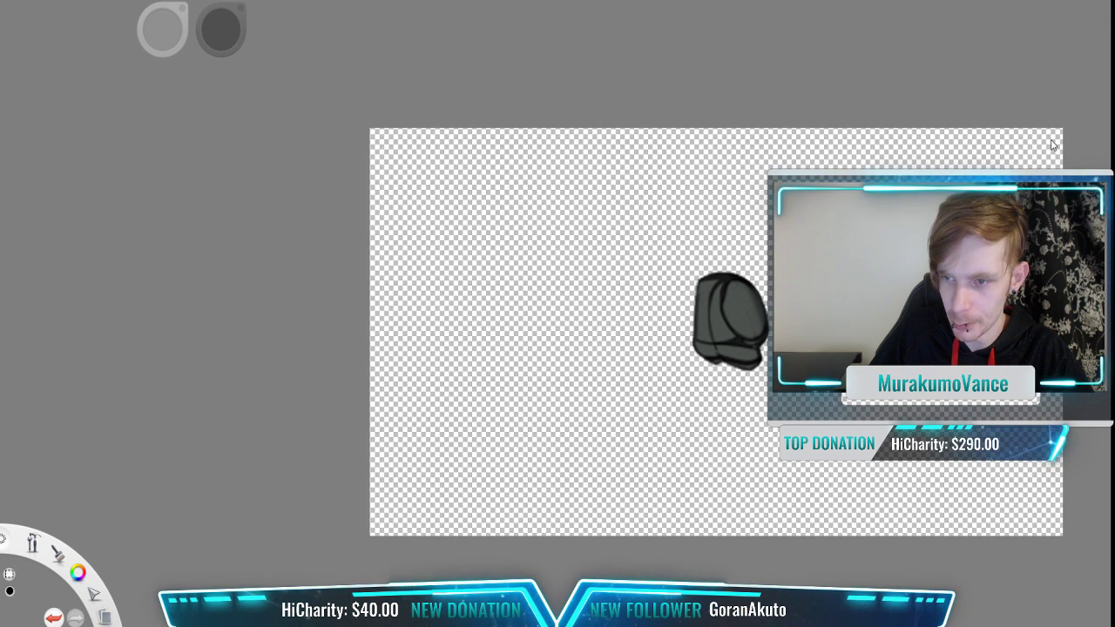
Step: Swap the fist piece for the ribbed gauntlet layer, and enlarge the gauntlet at the middle of the canvas
left_click(1013, 140)
left_click(997, 113)
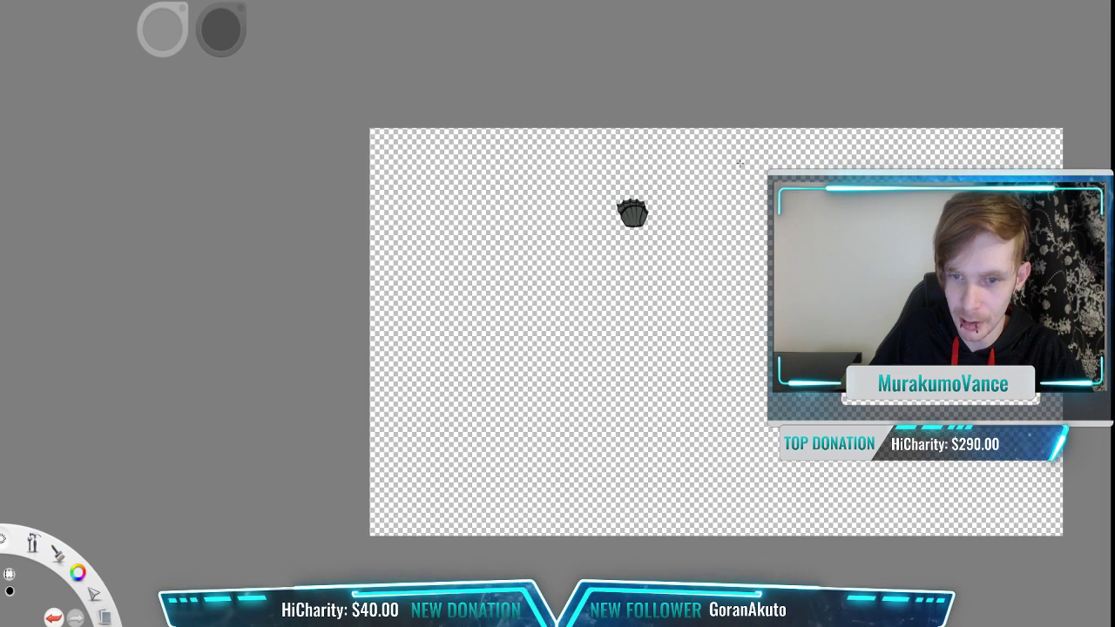
left_click_drag(740, 145, 483, 349)
left_click_drag(718, 444, 112, 24)
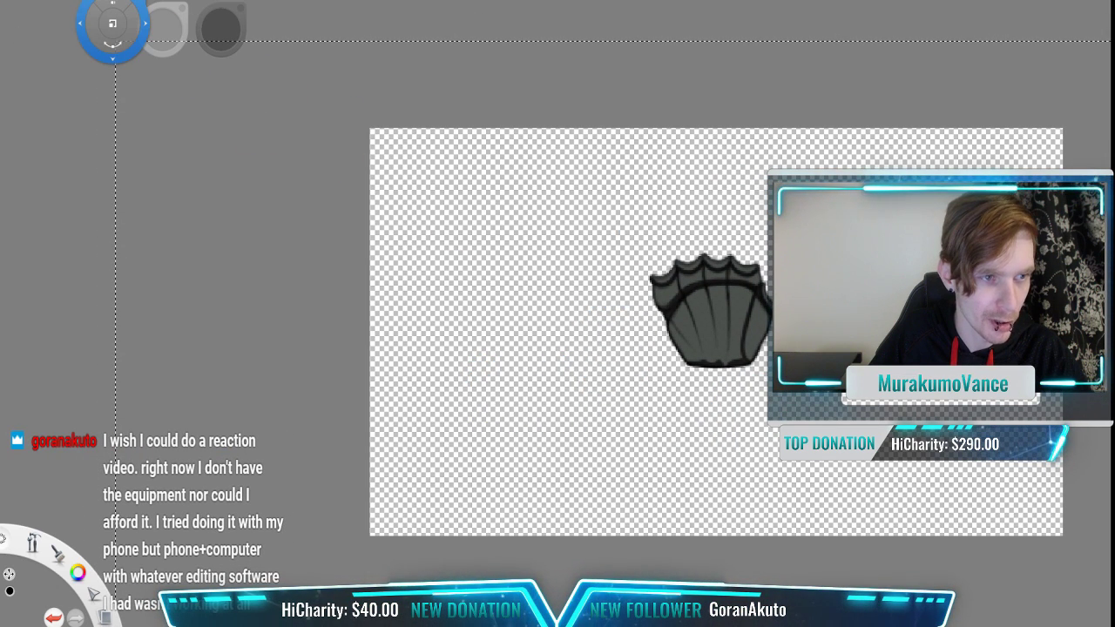
left_click(21, 89)
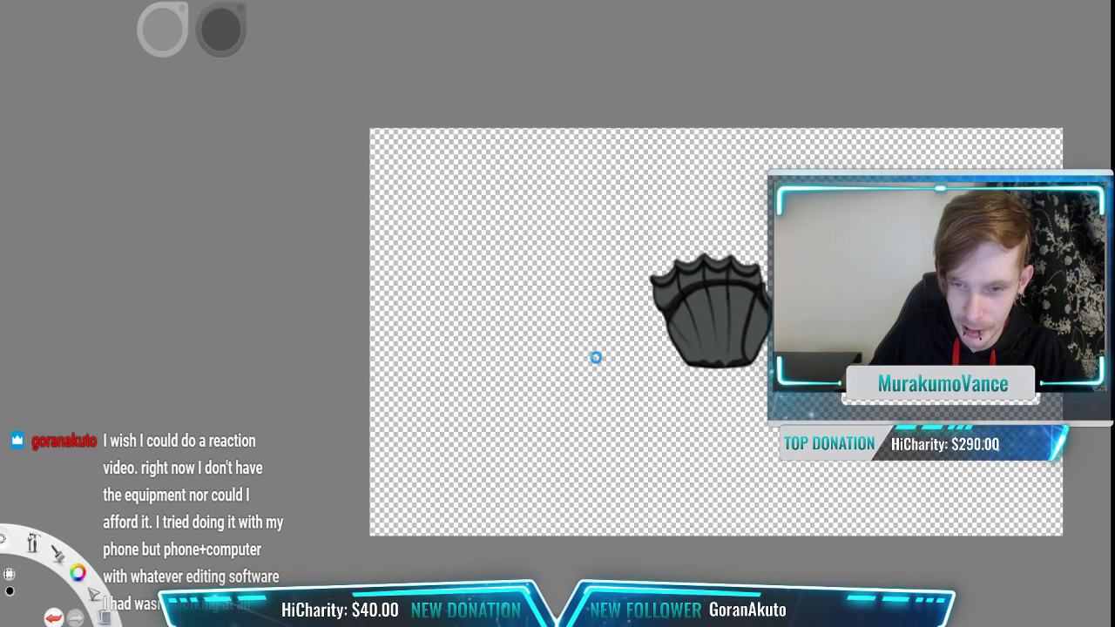
Step: Swap the enlarged gauntlet for the forearm armour layer and remove the small hand pieces above the forearms
left_click(1045, 110)
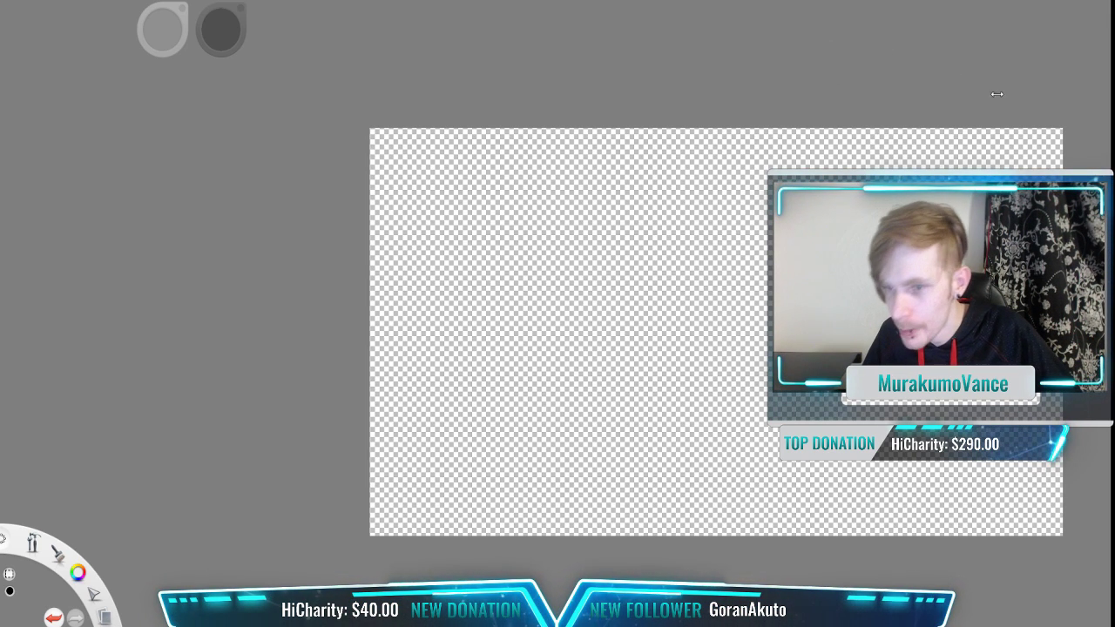
left_click(989, 113)
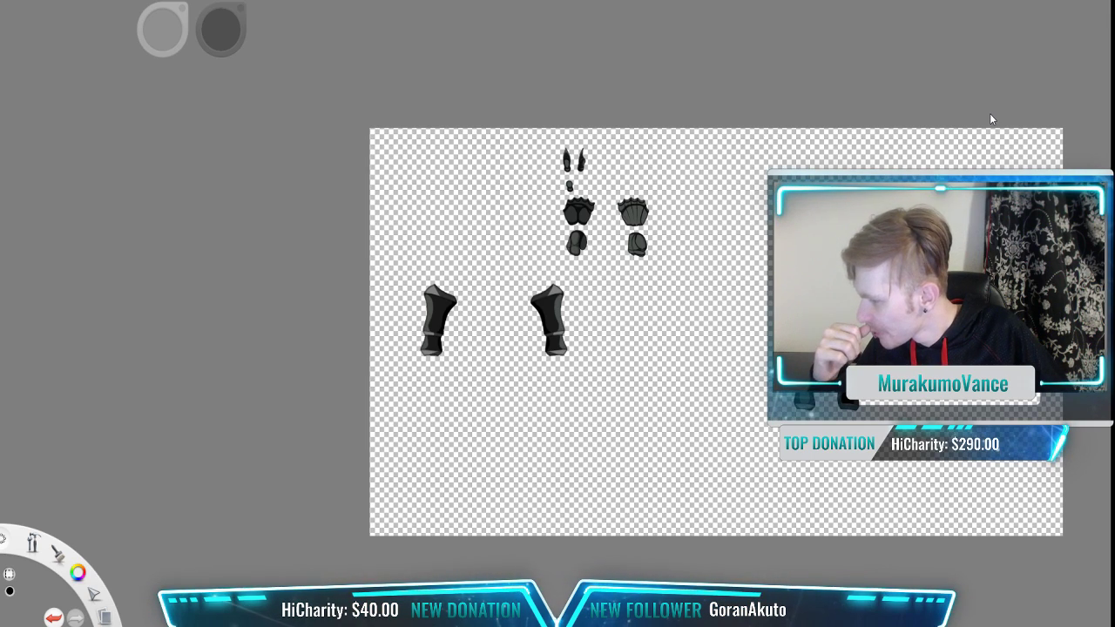
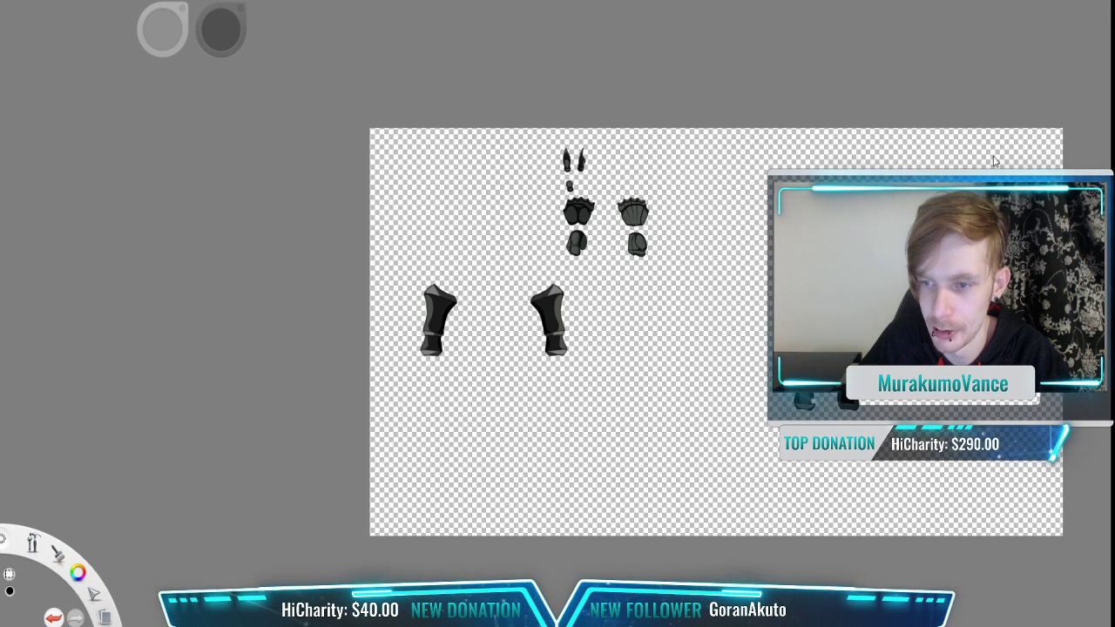
scroll(563, 286, "up", 1)
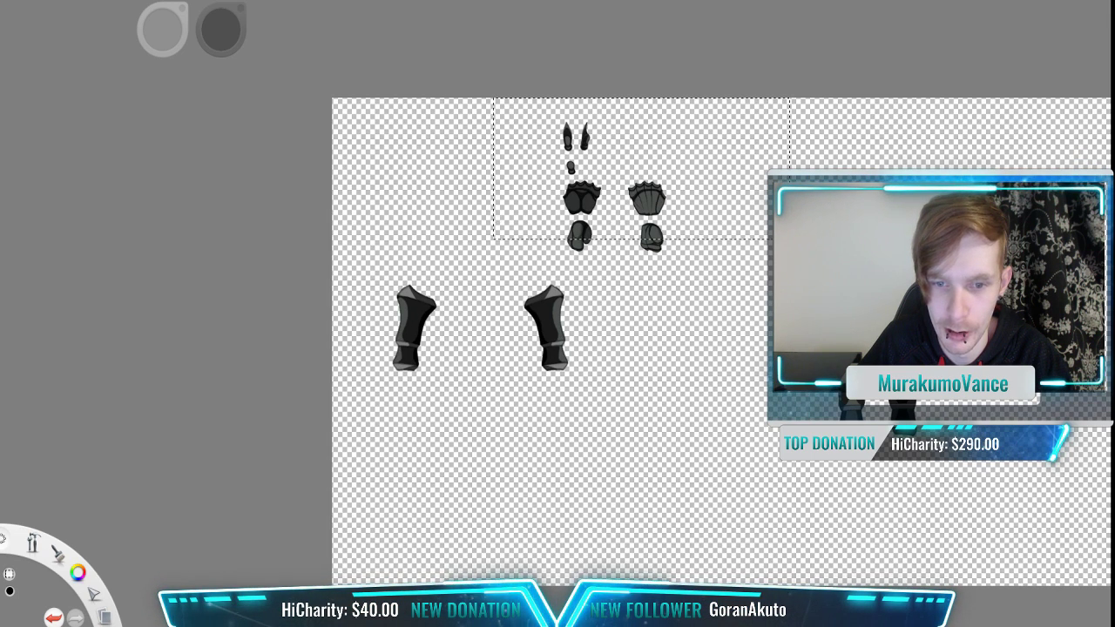
left_click_drag(790, 239, 829, 265)
key("v")
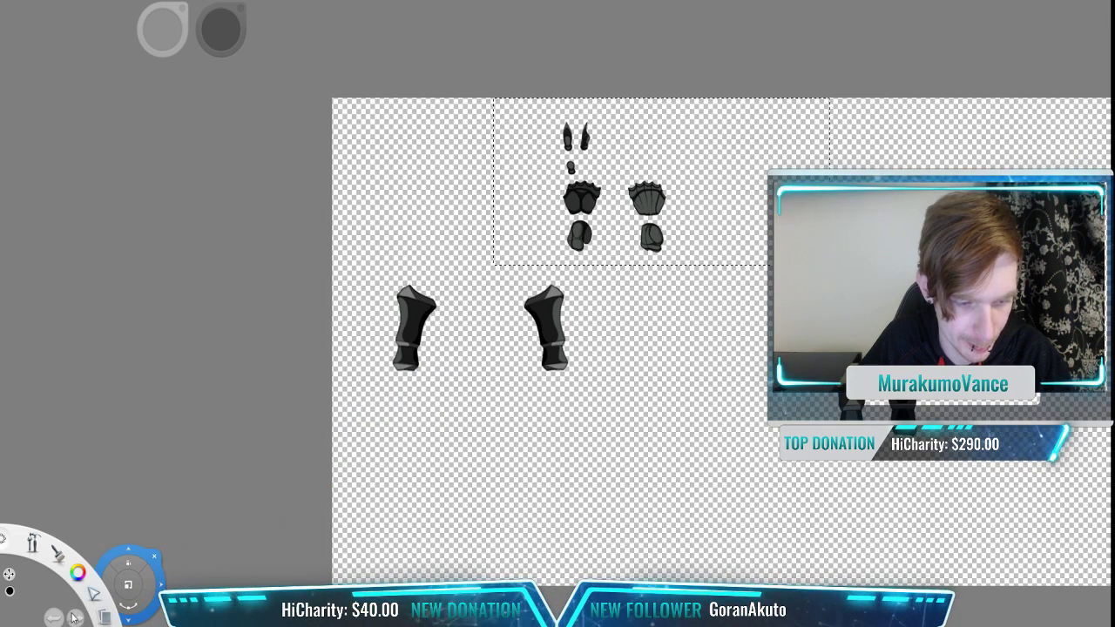
key("Delete")
key("m")
left_click_drag(776, 230, 674, 171)
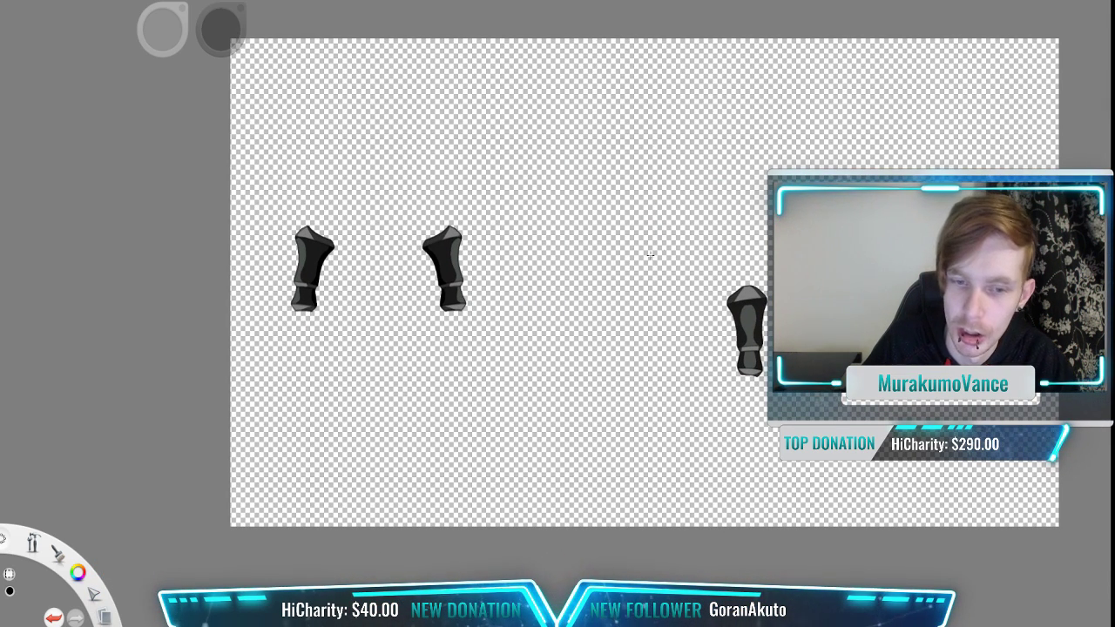
left_click_drag(931, 136, 412, 480)
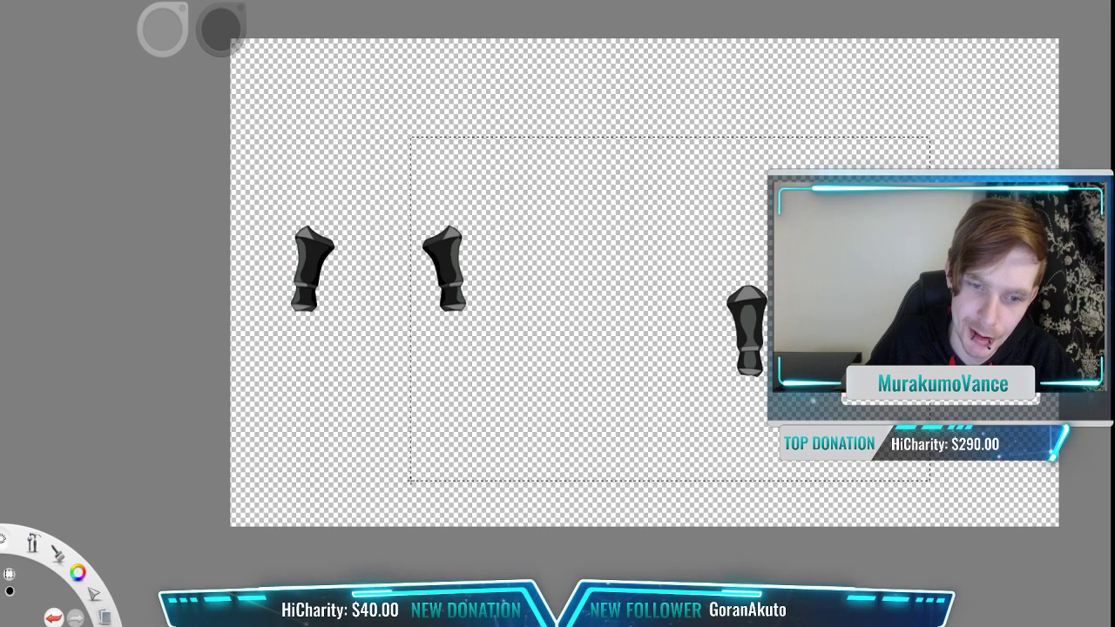
key("v")
left_click_drag(198, 480, 798, 50)
key("Return")
Step: Select all forearm armour pieces except the leftmost one and remove them from the layer
scroll(366, 219, "up", 2)
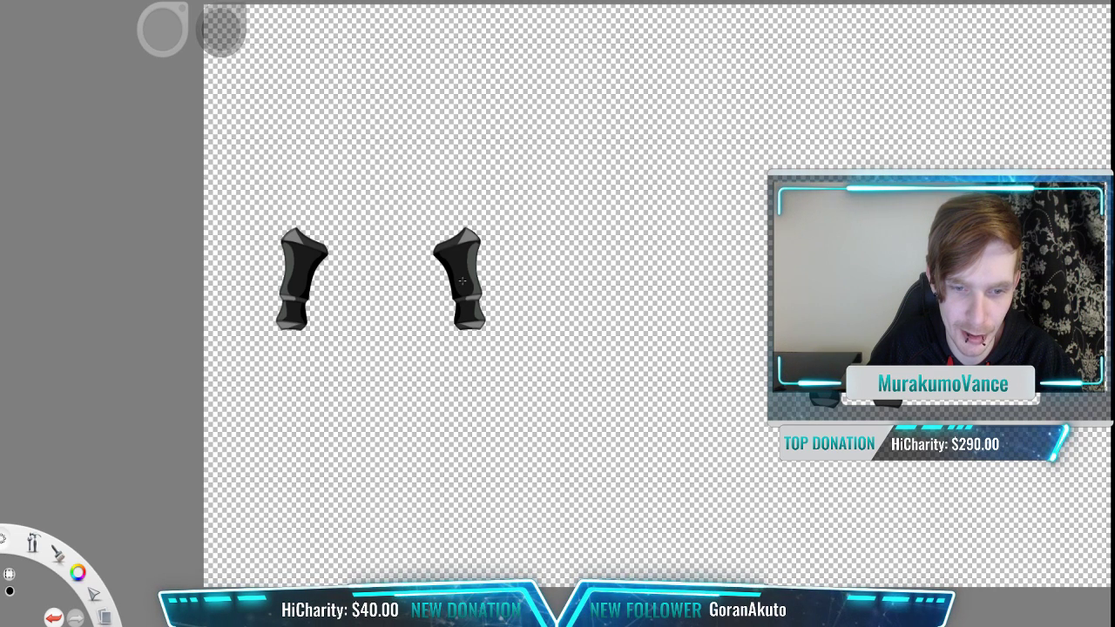
scroll(462, 280, "up", 1)
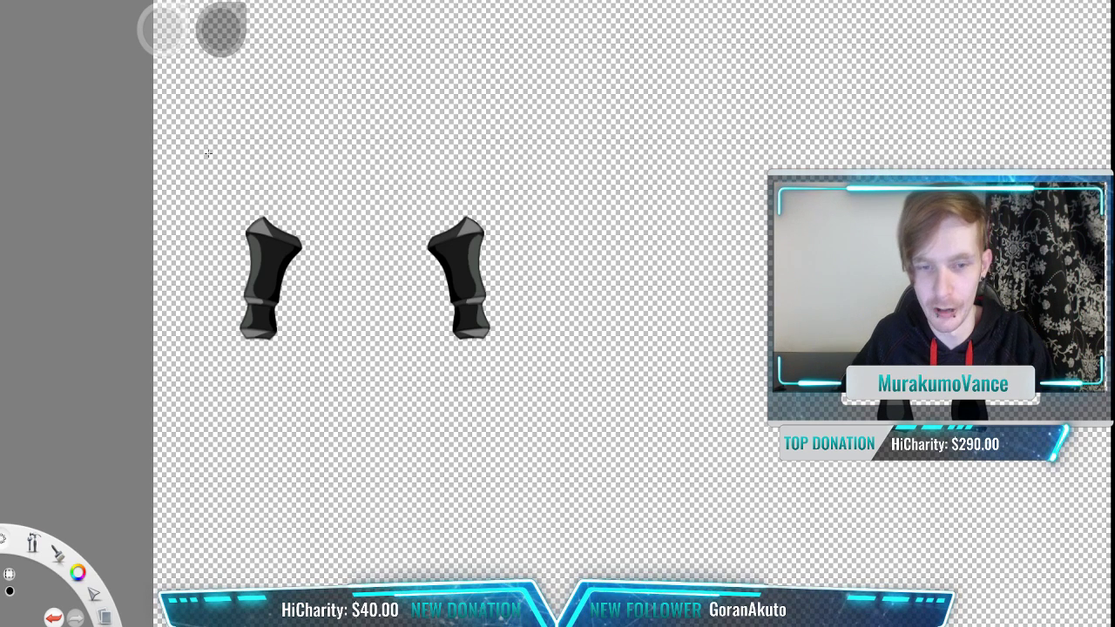
scroll(793, 114, "down", 2)
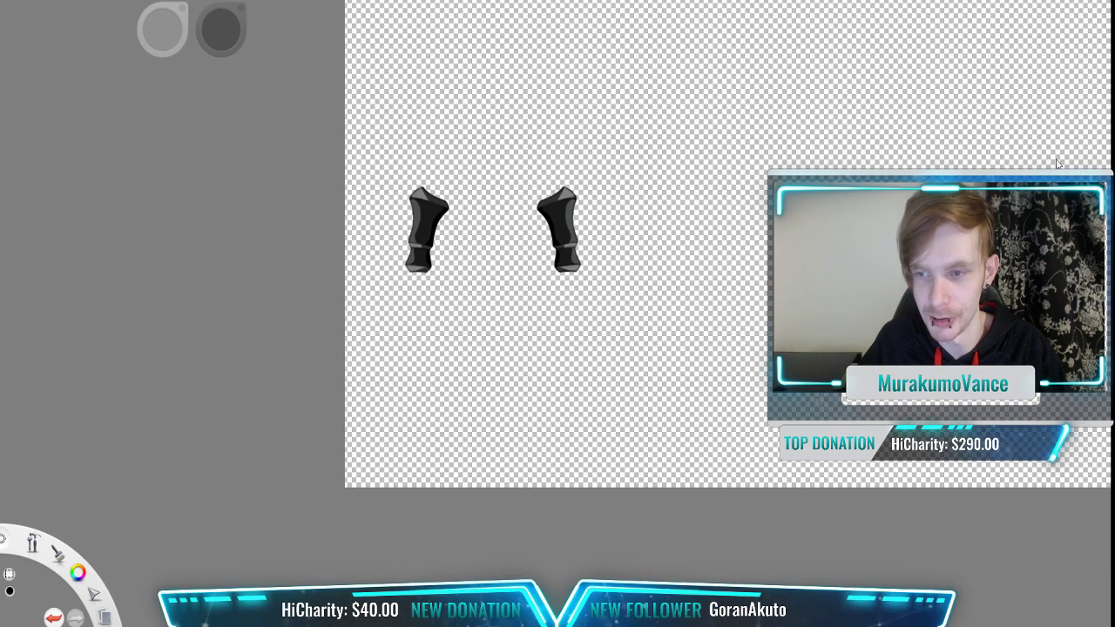
left_click_drag(810, 228, 698, 228)
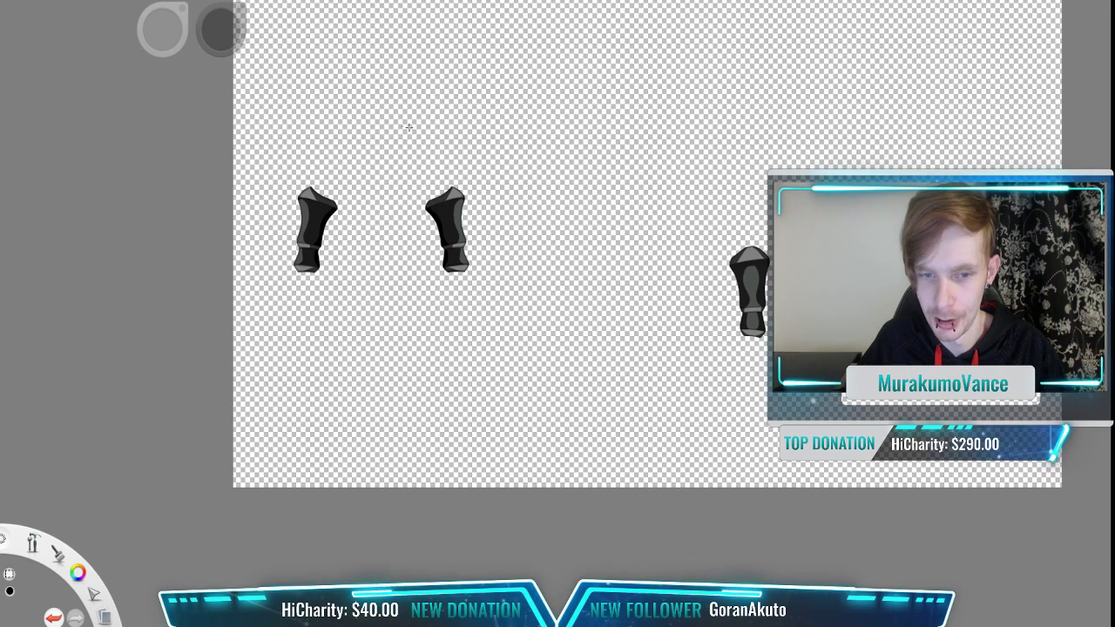
left_click_drag(420, 124, 917, 375)
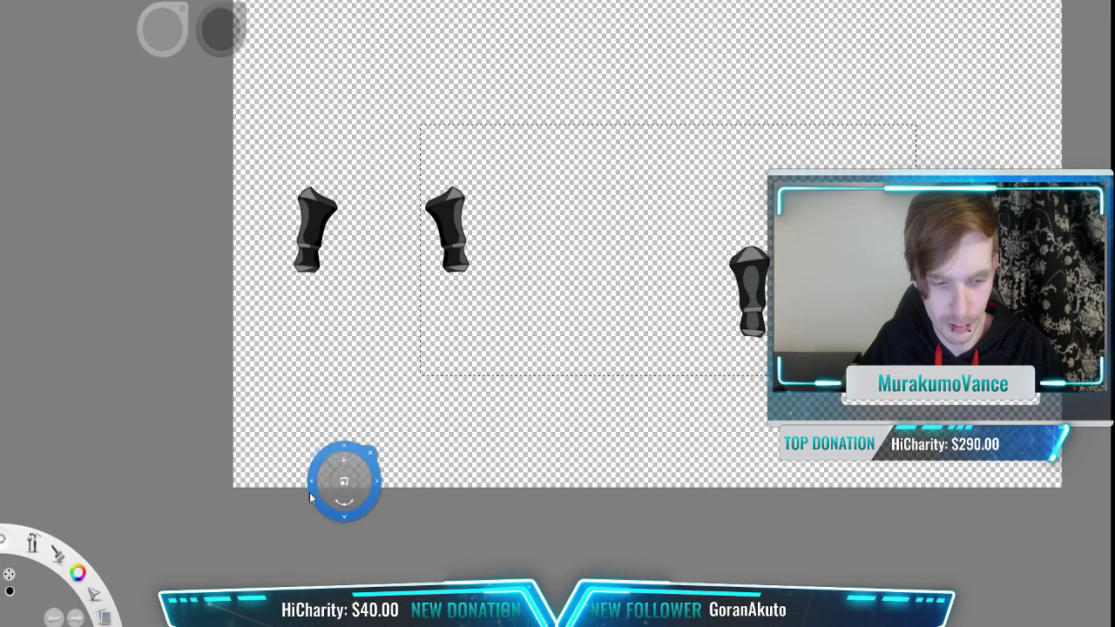
left_click(75, 615)
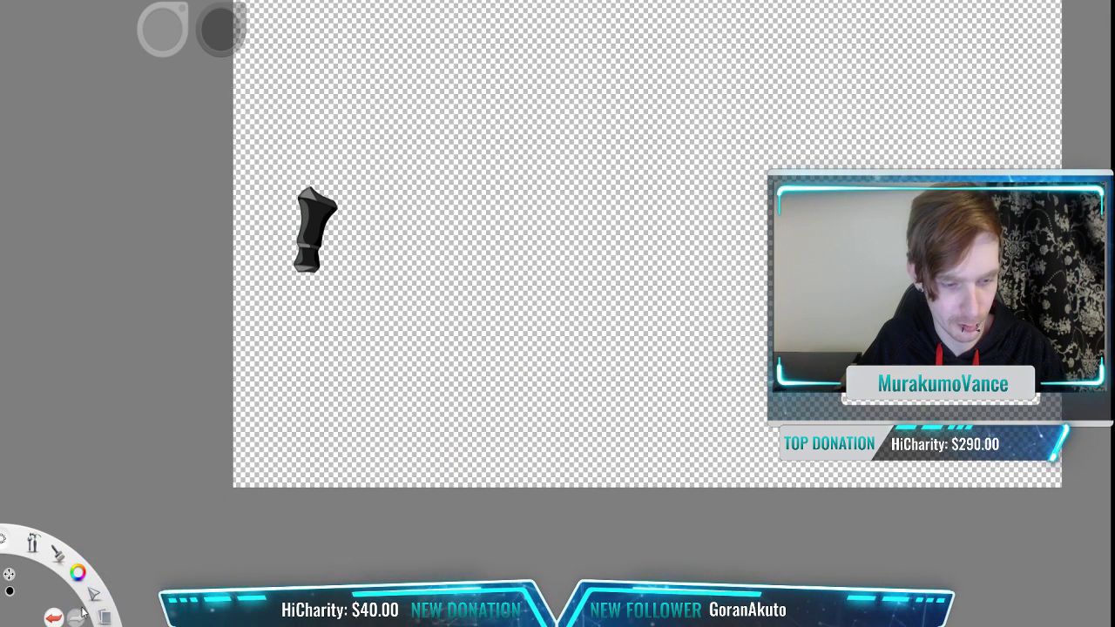
key("ctrl+v")
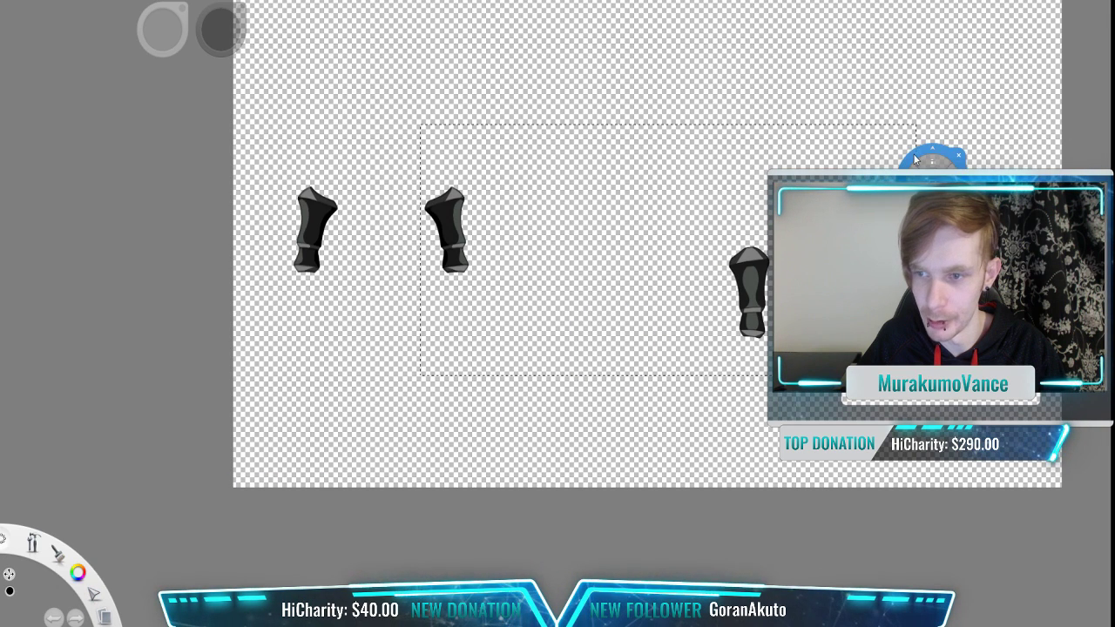
key("ctrl+z")
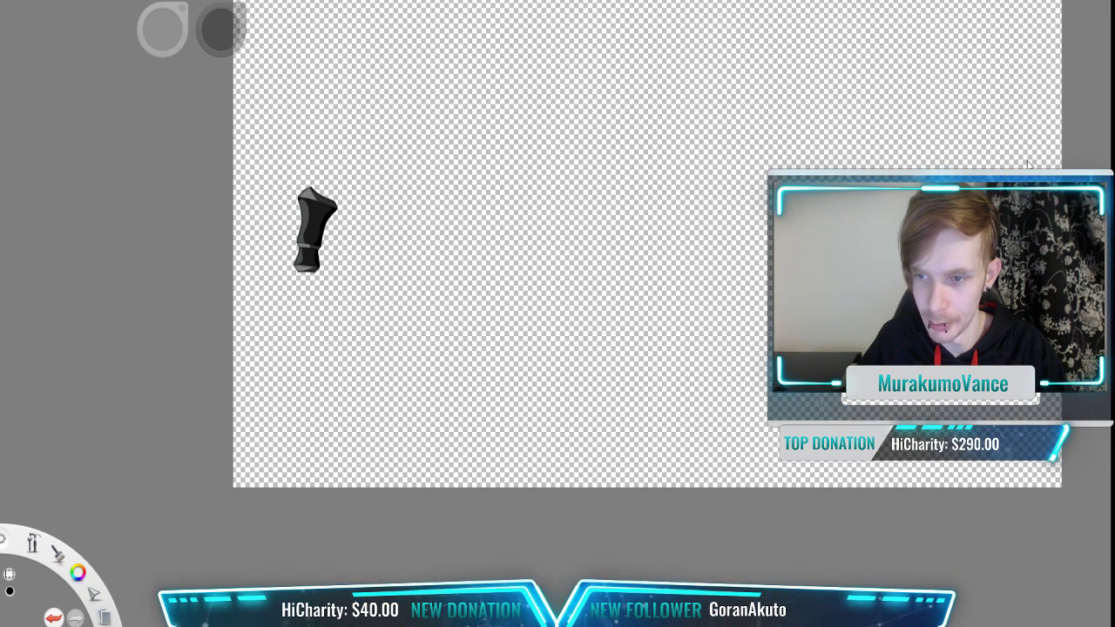
key("ctrl+v")
key("ctrl+z")
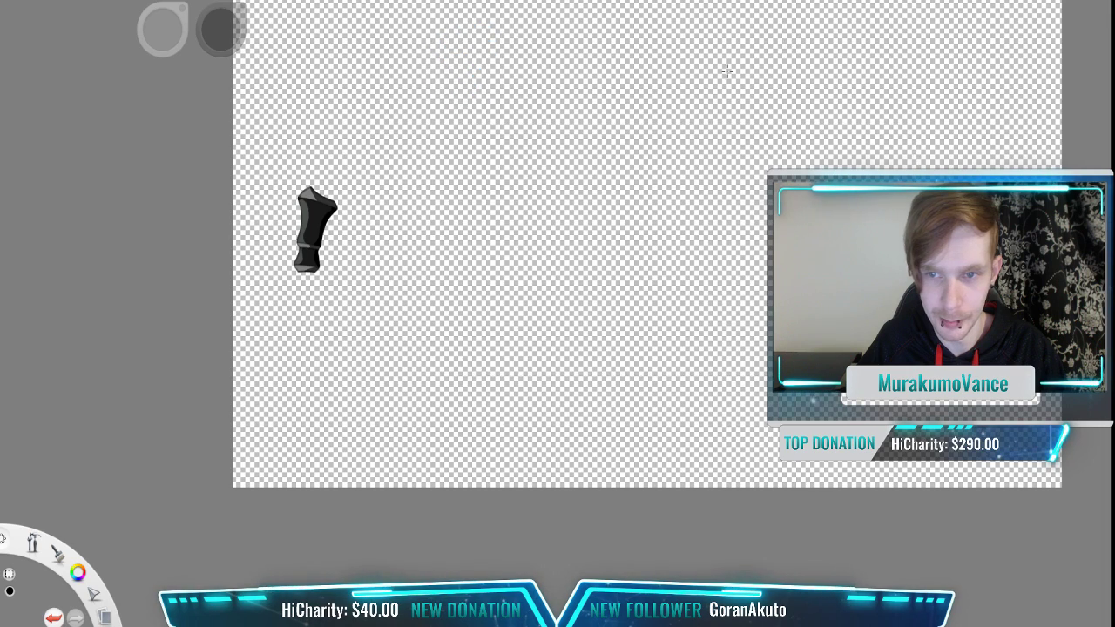
Step: Try enlarging the forearm armour piece at the middle of the canvas, deselect it, and undo the enlargement
left_click_drag(270, 295, 222, 410)
key("v")
left_click_drag(434, 235, 703, 177)
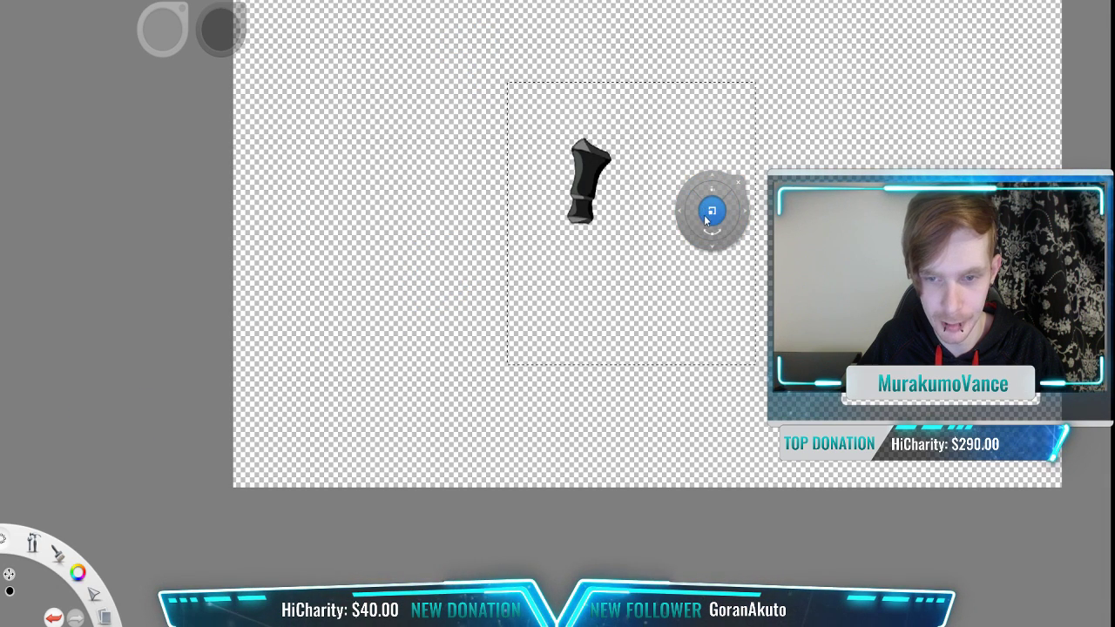
left_click_drag(708, 216, 827, 125)
left_click_drag(607, 233, 813, 375)
scroll(776, 363, "down", 3)
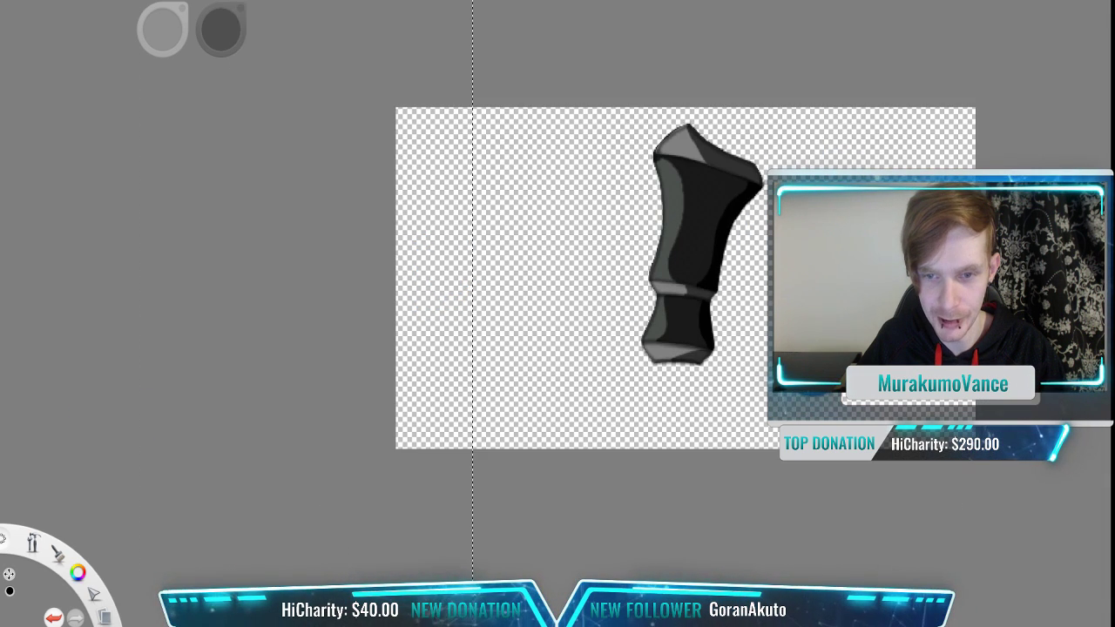
left_click_drag(740, 254, 695, 278)
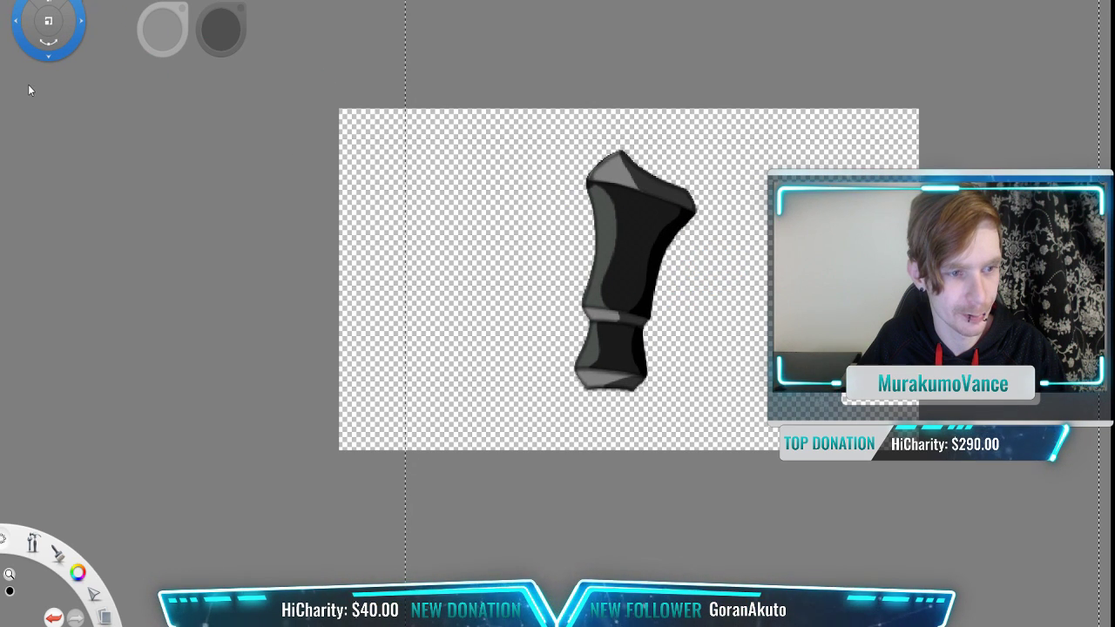
key("ctrl+d")
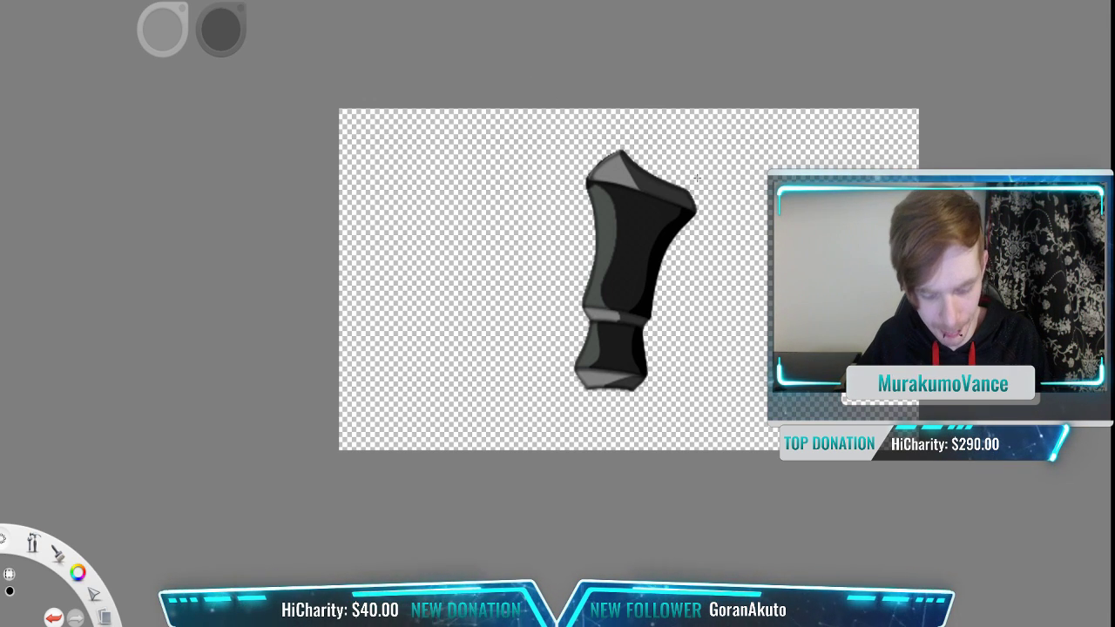
key("ctrl+z")
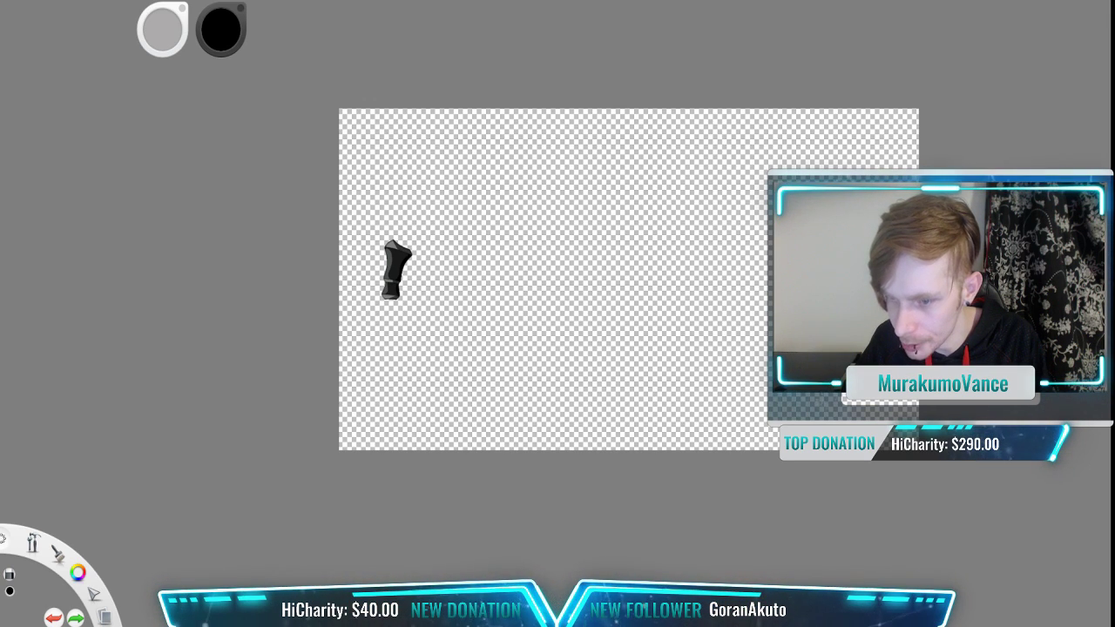
Step: Bring back the bare arm, leg armour and other body pieces alongside the small forearm armour piece
key("ctrl+y")
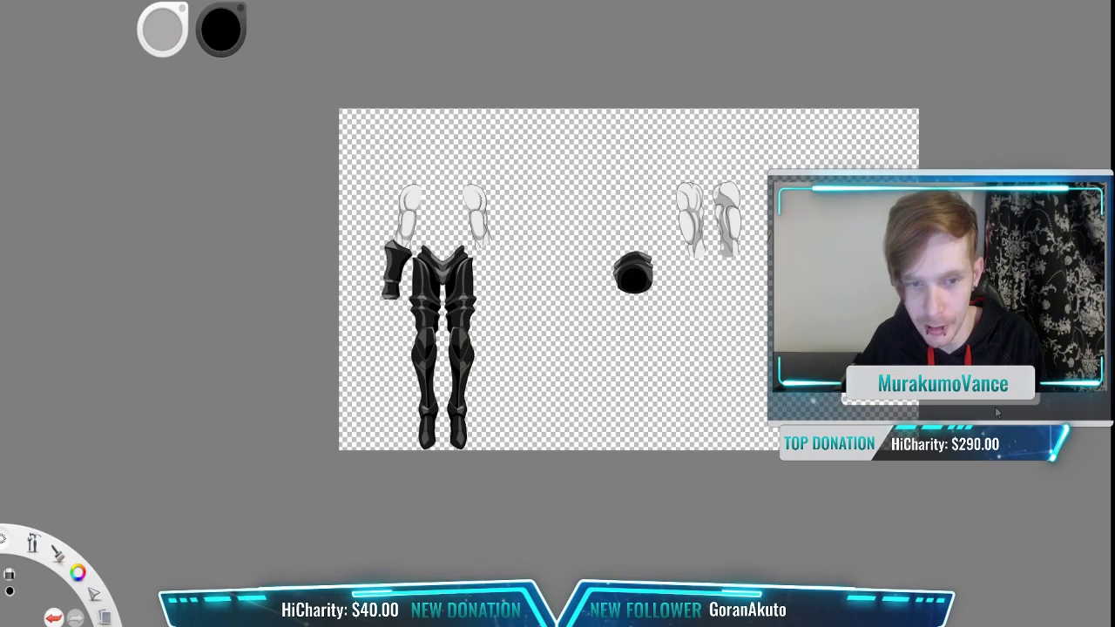
scroll(327, 214, "up", 5)
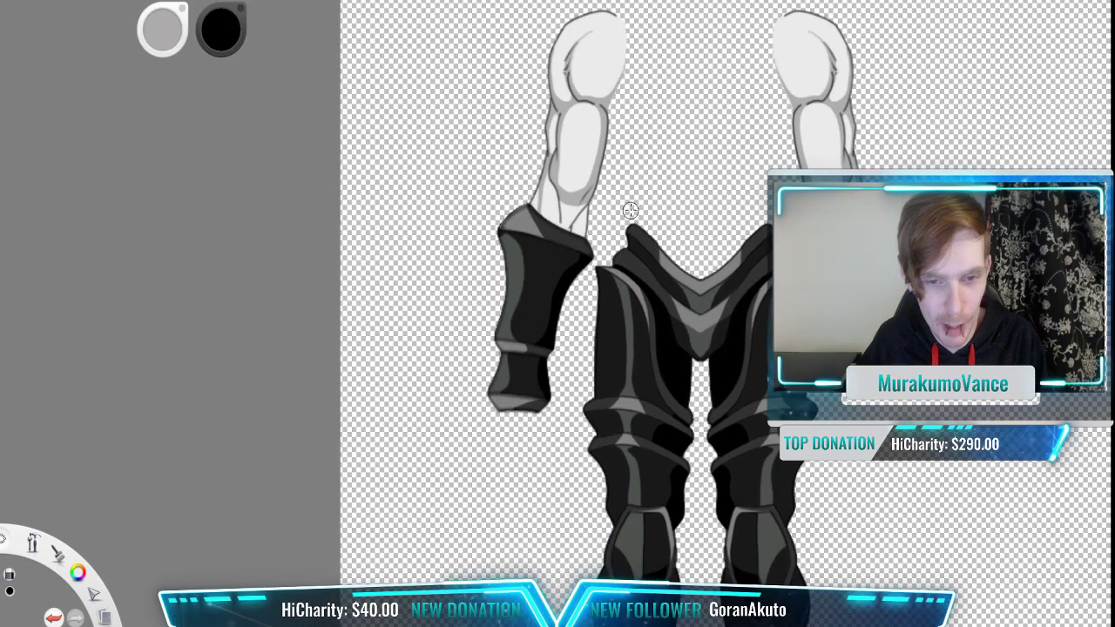
scroll(843, 264, "down", 3)
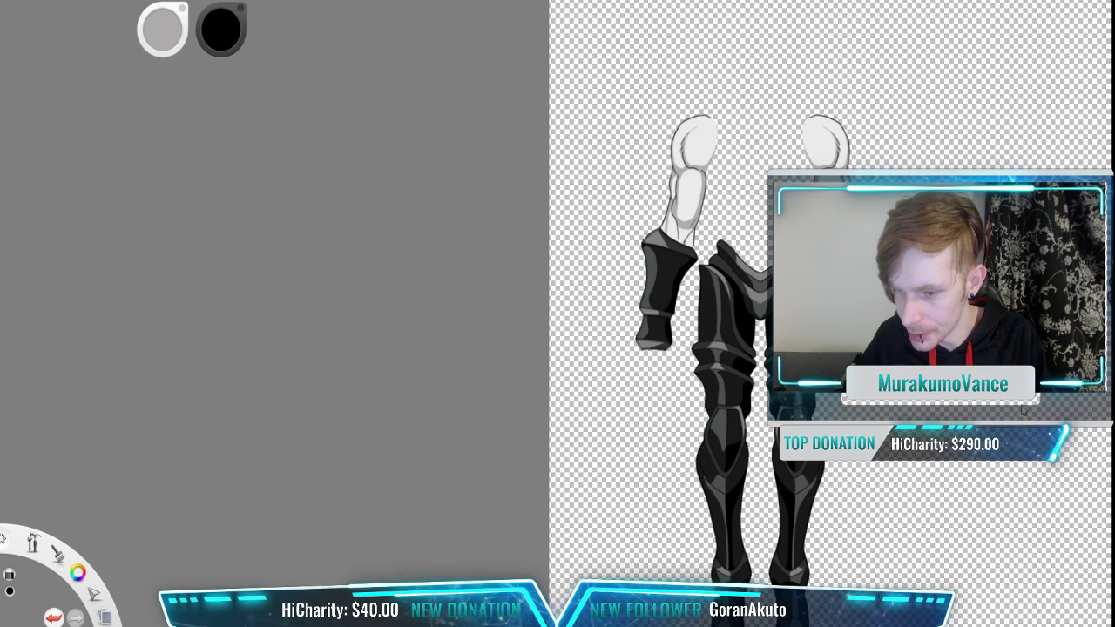
left_click_drag(759, 333, 560, 266)
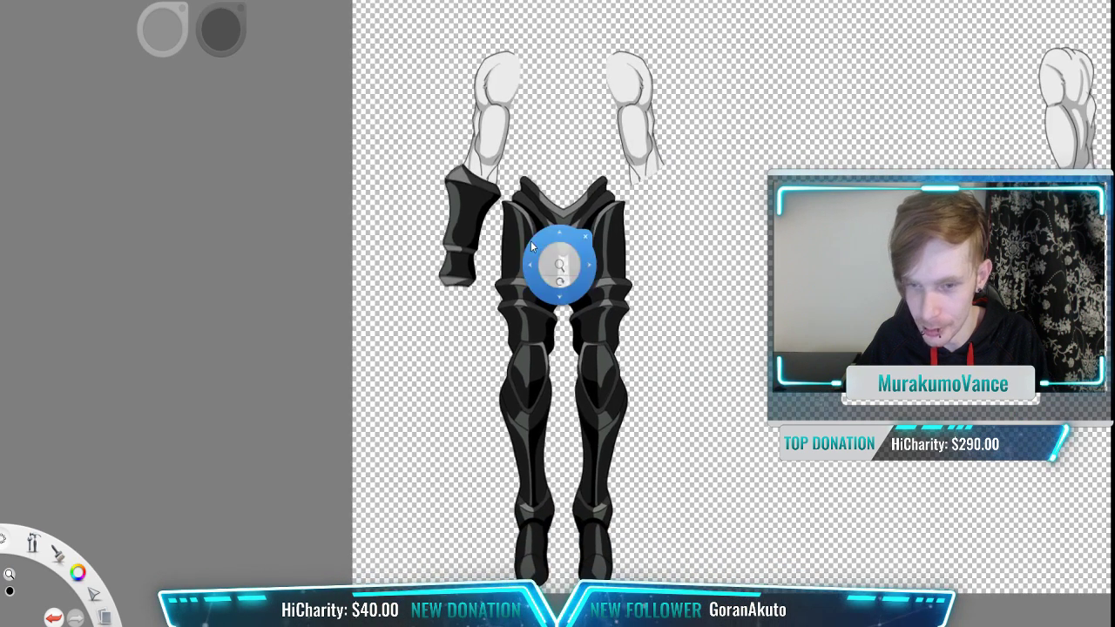
scroll(599, 264, "down", 2)
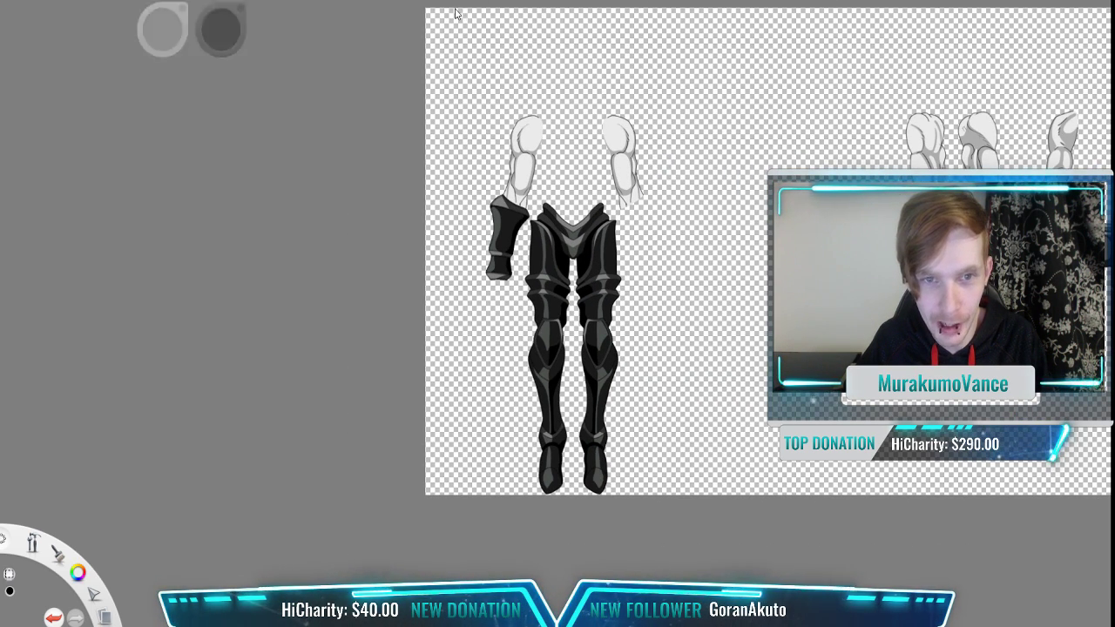
left_click_drag(851, 404, 730, 382)
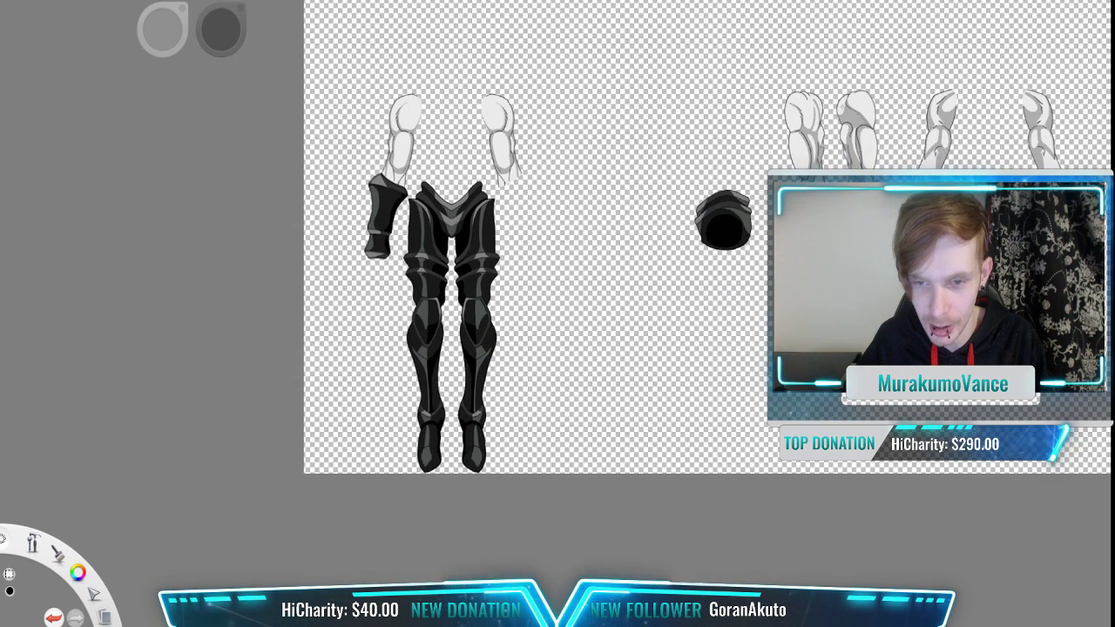
scroll(878, 301, "down", 2)
left_click_drag(876, 281, 717, 246)
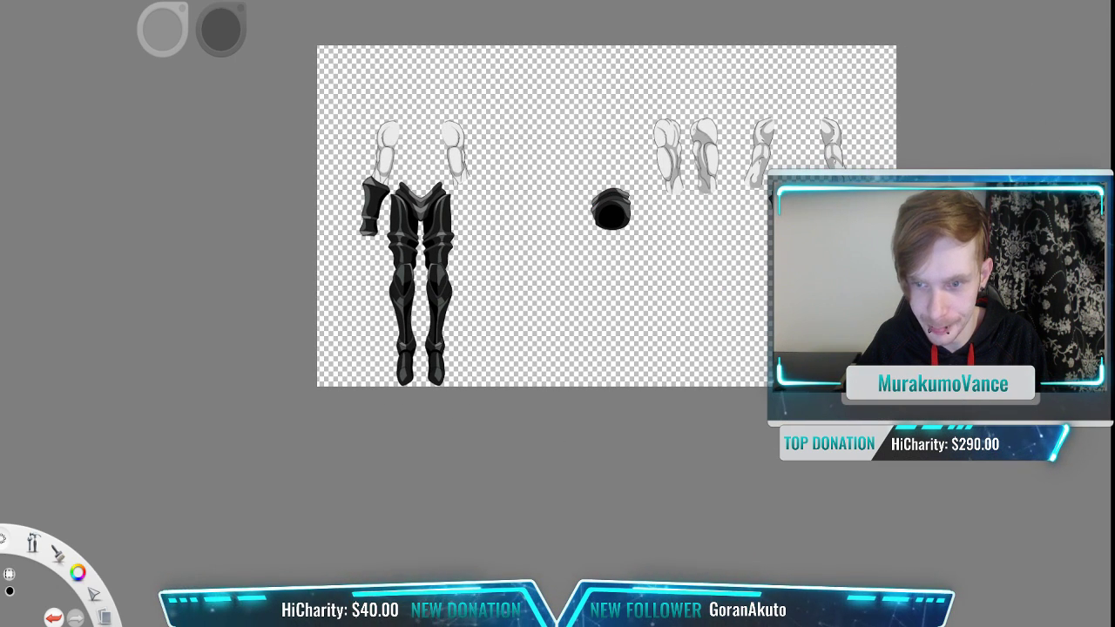
mouse_move(922, 401)
left_mouse_down()
mouse_move(579, 65)
mouse_move(404, 50)
mouse_move(465, 46)
mouse_move(665, 72)
mouse_move(449, 89)
mouse_move(413, 133)
mouse_move(411, 165)
left_mouse_up()
key("v")
key("Escape")
scroll(411, 165, "up", 1)
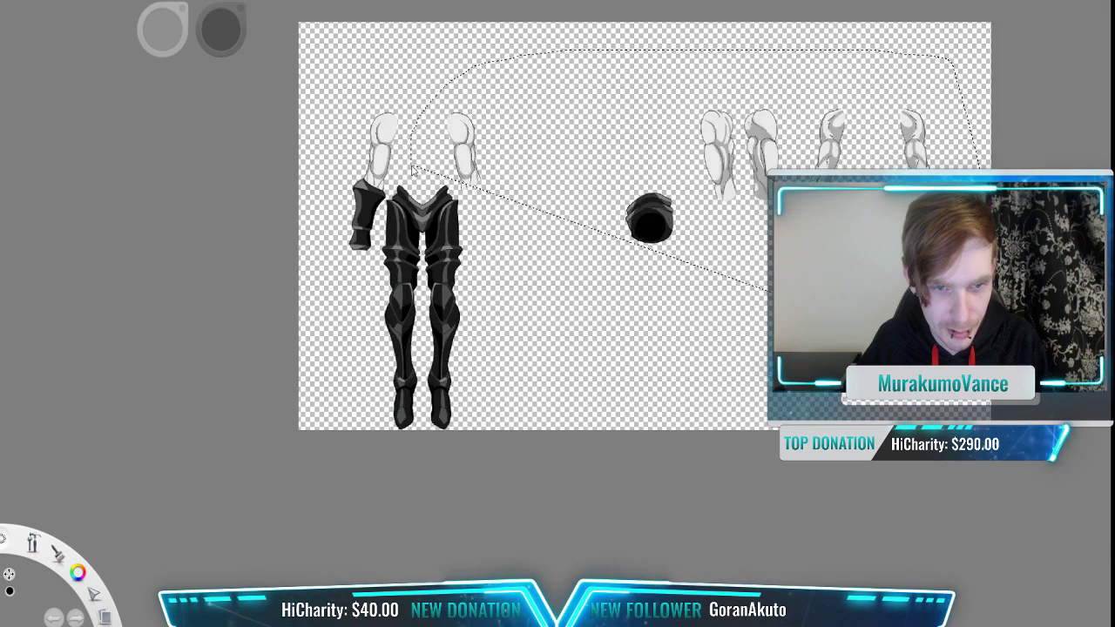
scroll(413, 169, "up", 4)
key("v")
mouse_move(479, 175)
left_mouse_down()
mouse_move(524, 225)
mouse_move(521, 202)
mouse_move(484, 179)
left_mouse_up()
scroll(486, 183, "down", 2)
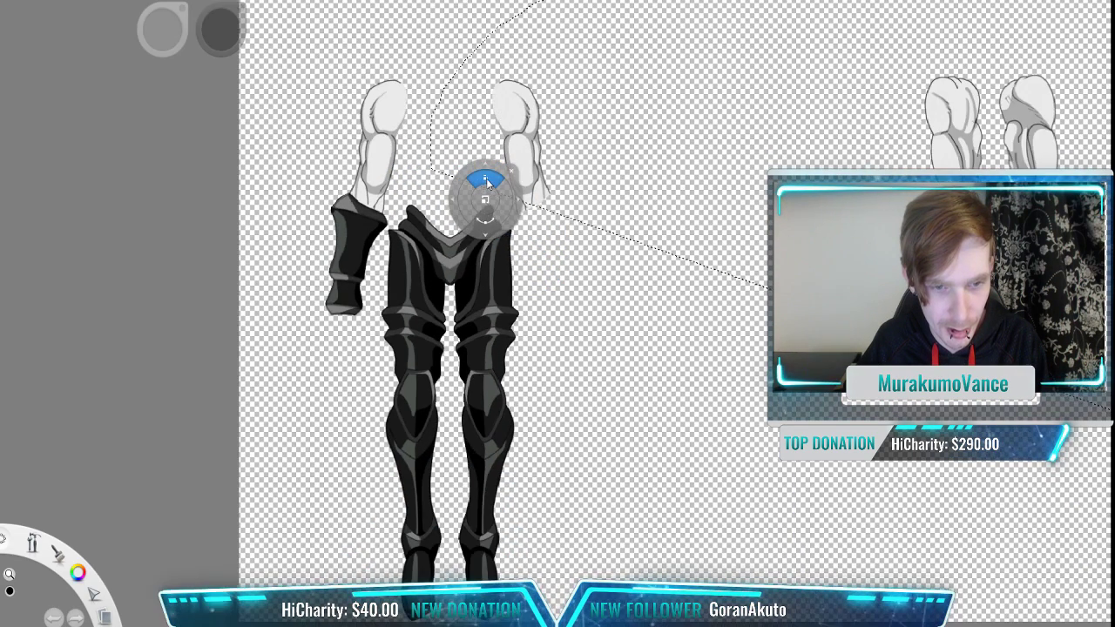
key("space")
left_click_drag(536, 286, 549, 266)
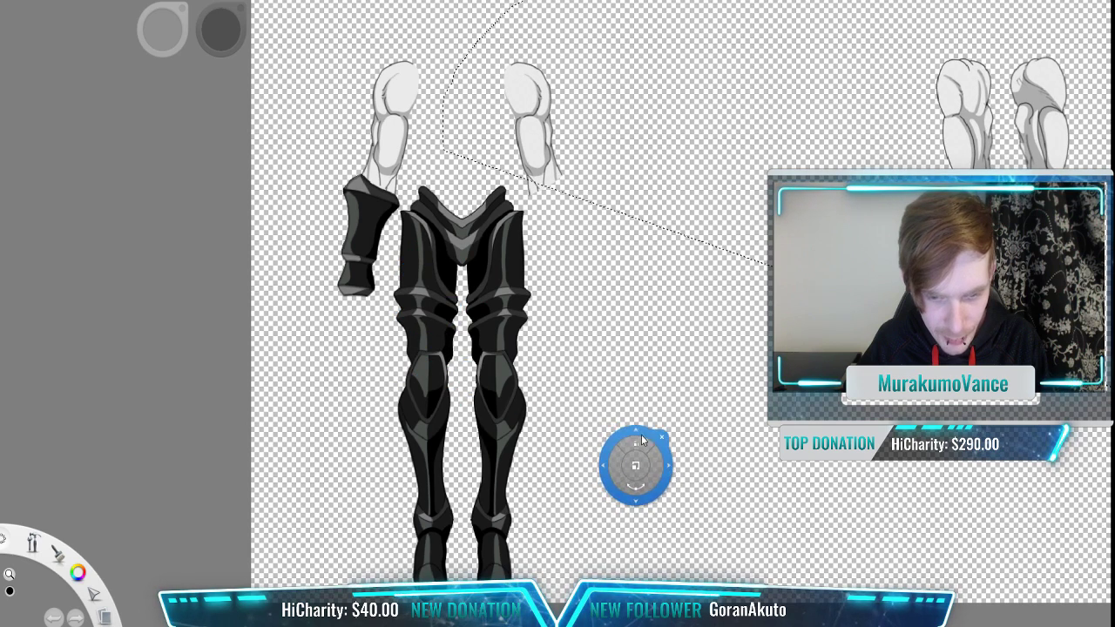
key("ctrl+d")
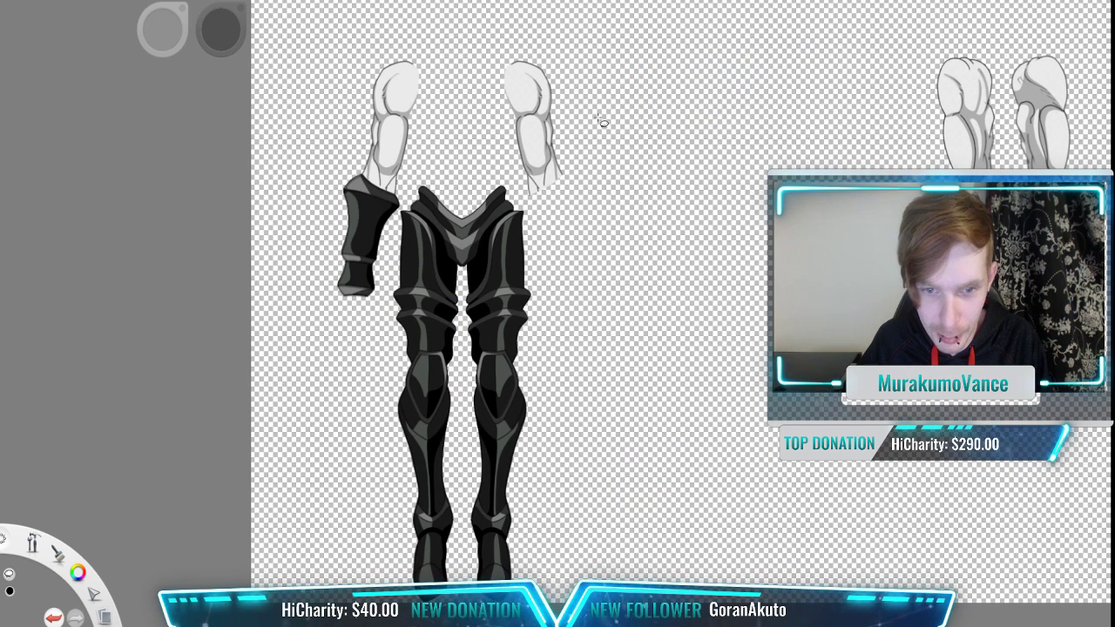
Step: Select the leg armour and the bare arm beside it with a freehand outline, and delete them
mouse_move(453, 65)
left_mouse_down()
mouse_move(425, 175)
mouse_move(397, 223)
mouse_move(393, 312)
left_mouse_up()
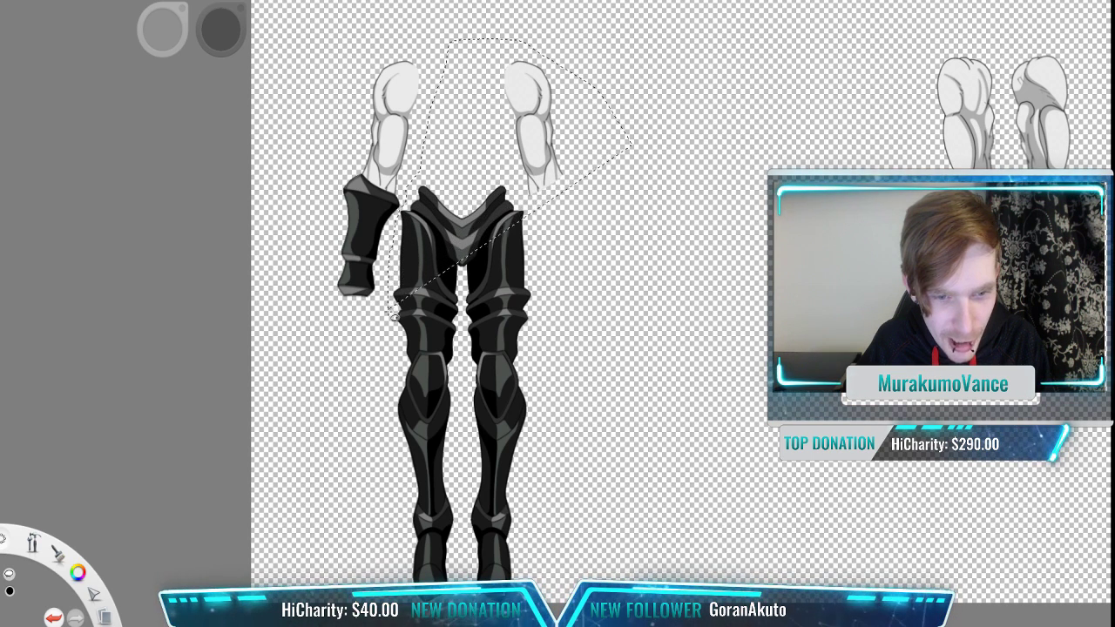
left_click_drag(397, 402, 380, 577)
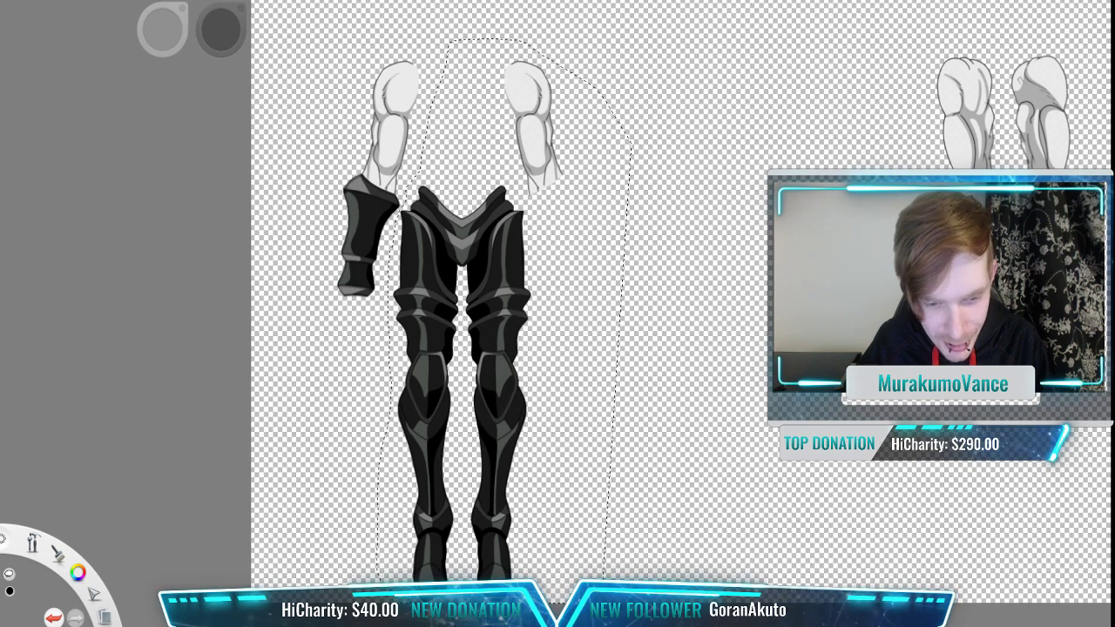
left_click_drag(610, 571, 727, 287)
key("v")
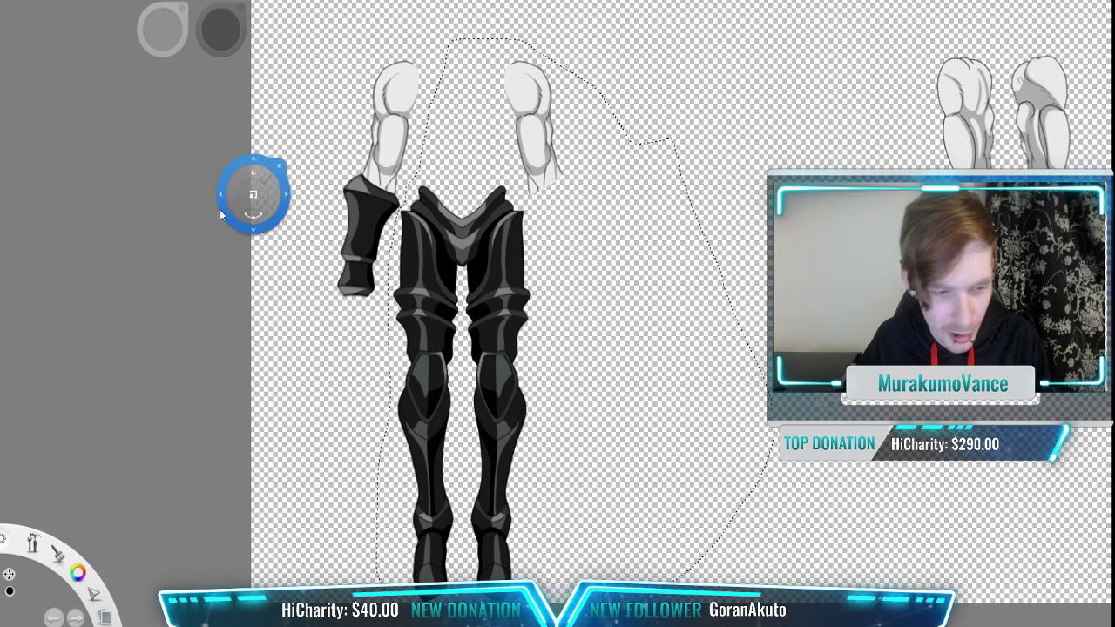
key("Delete")
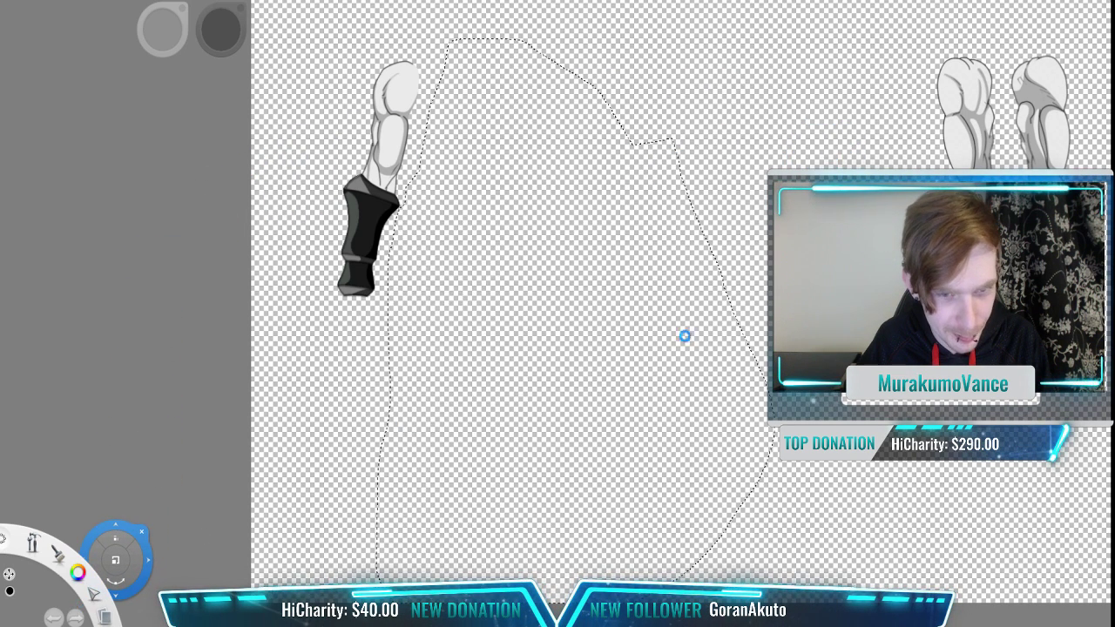
Step: Select all remaining pieces on the far half of the canvas with a rectangle and delete them
scroll(630, 202, "down", 3)
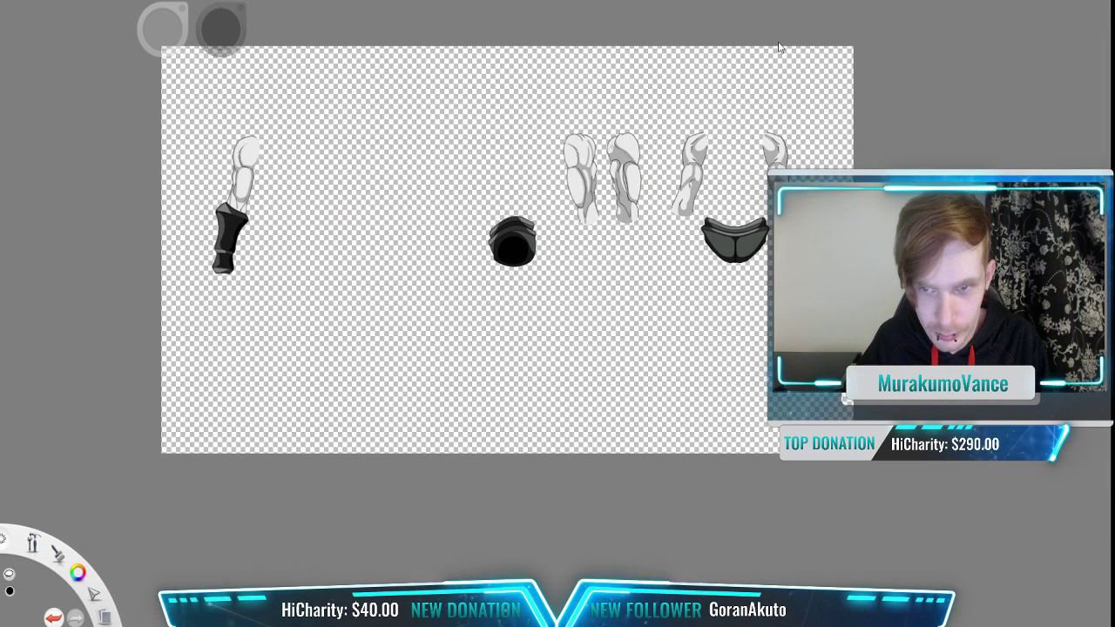
left_click_drag(841, 91, 433, 390)
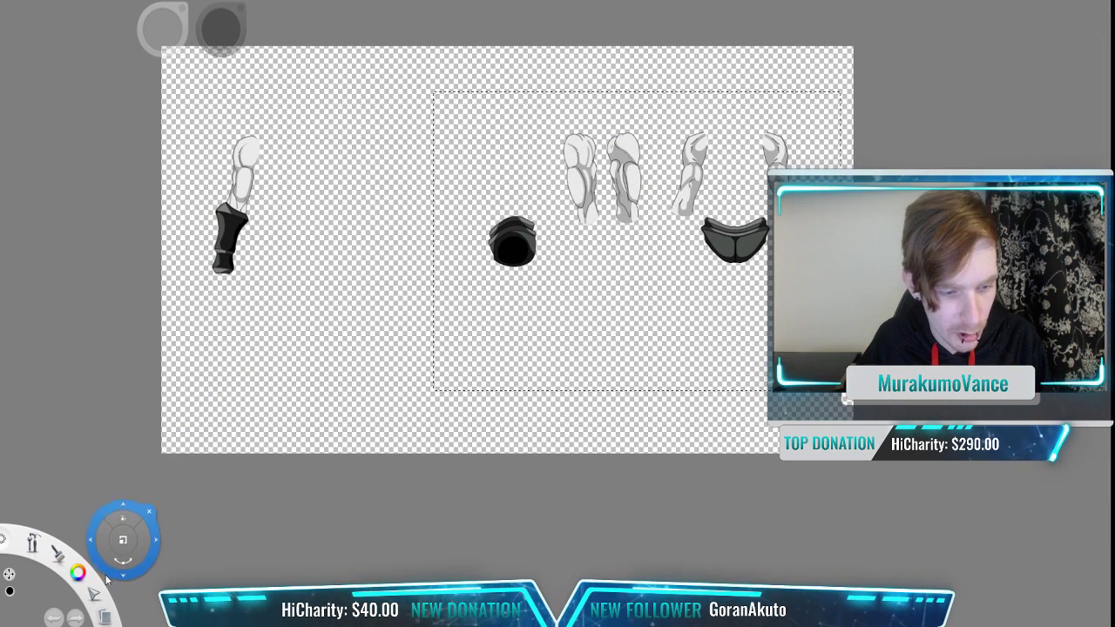
key("Delete")
Step: Erase a curved band across the bare forearm a short distance above the armour cuff
left_click_drag(332, 161, 660, 216)
scroll(660, 217, "up", 5)
scroll(659, 218, "down", 1)
scroll(439, 206, "up", 2)
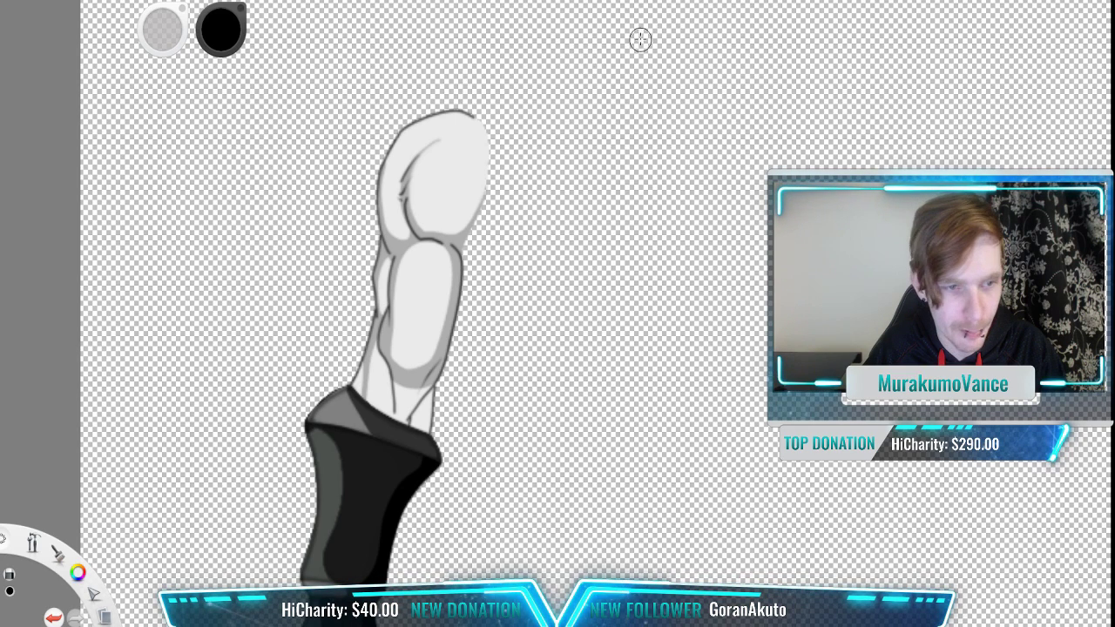
scroll(565, 304, "up", 1)
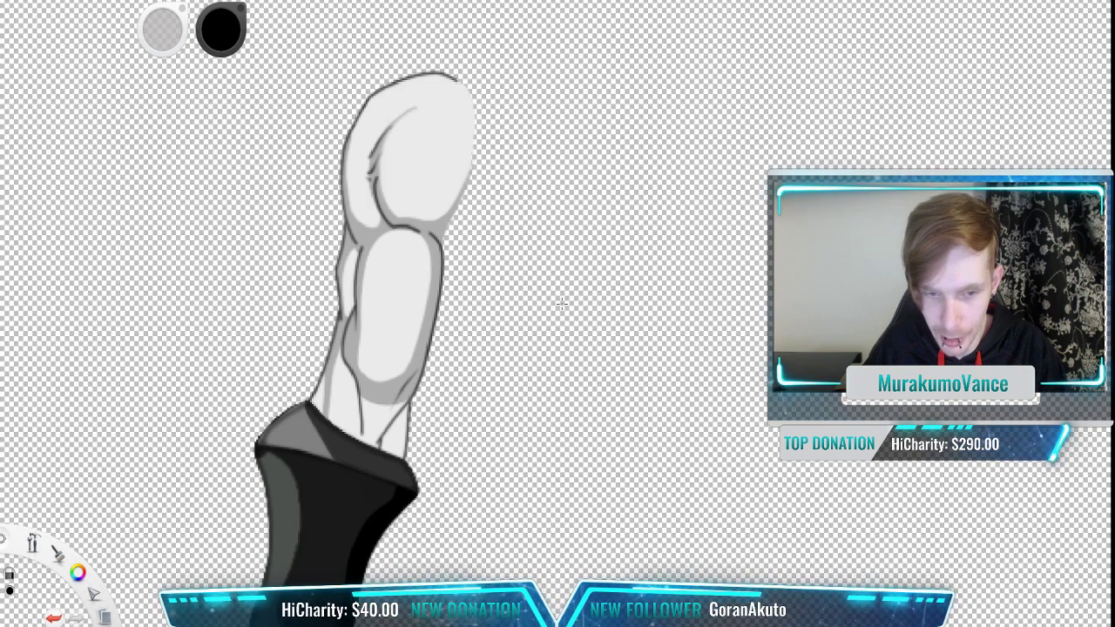
left_click_drag(475, 235, 710, 87)
scroll(667, 200, "up", 3)
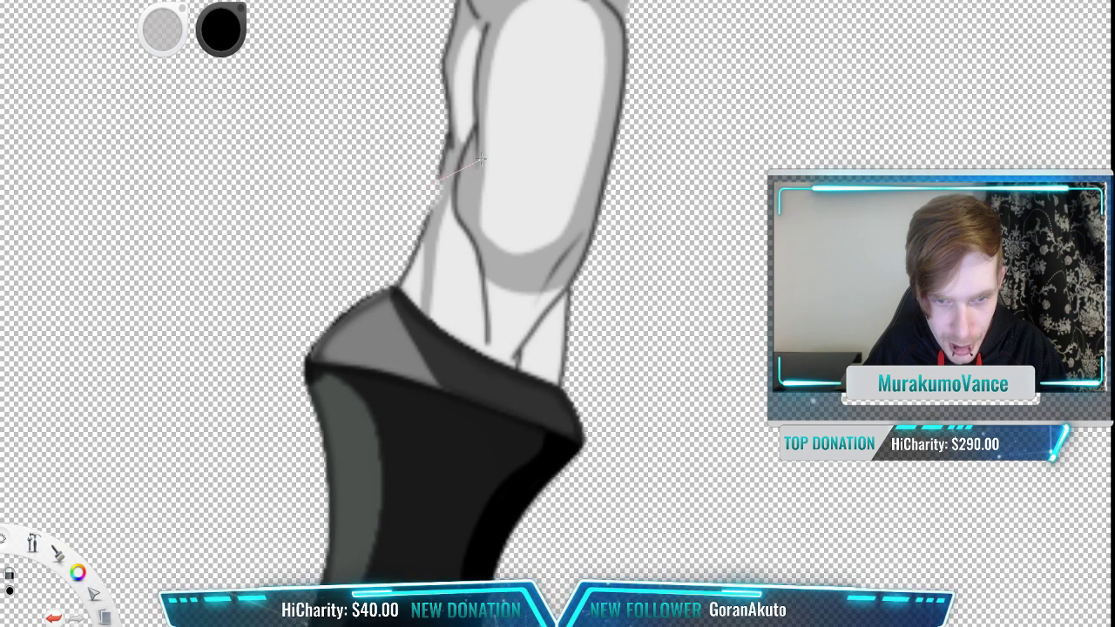
left_click_drag(500, 216, 513, 234)
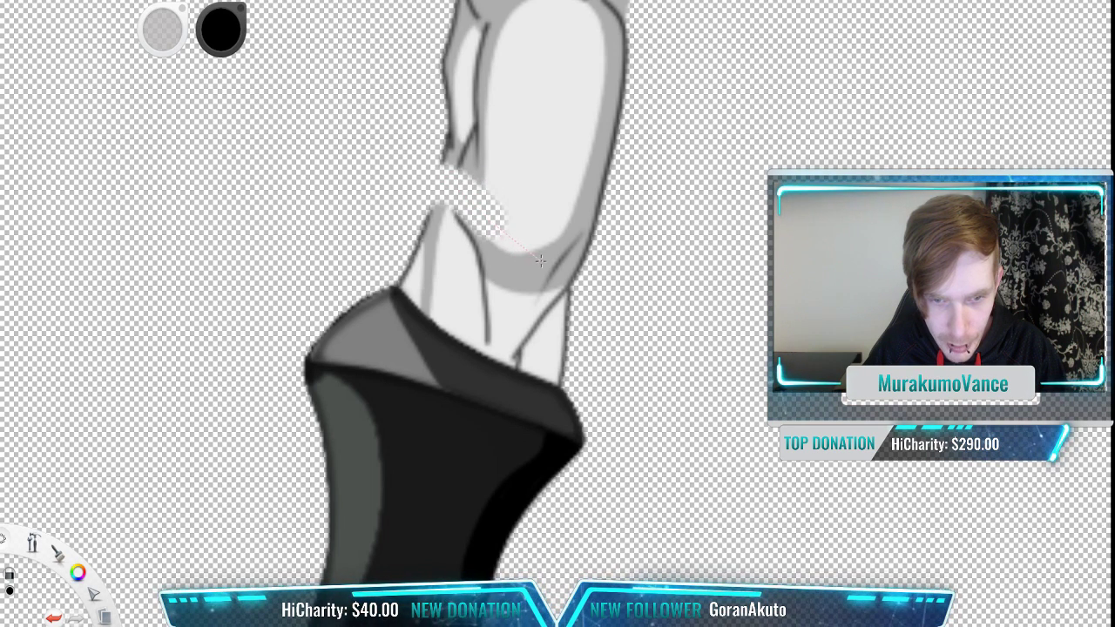
mouse_move(562, 274)
left_mouse_down()
mouse_move(614, 261)
mouse_move(628, 237)
mouse_move(632, 137)
left_mouse_up()
Step: Finish the erased band across the bare arm and erase the forearm above it up to the elbow
key("space")
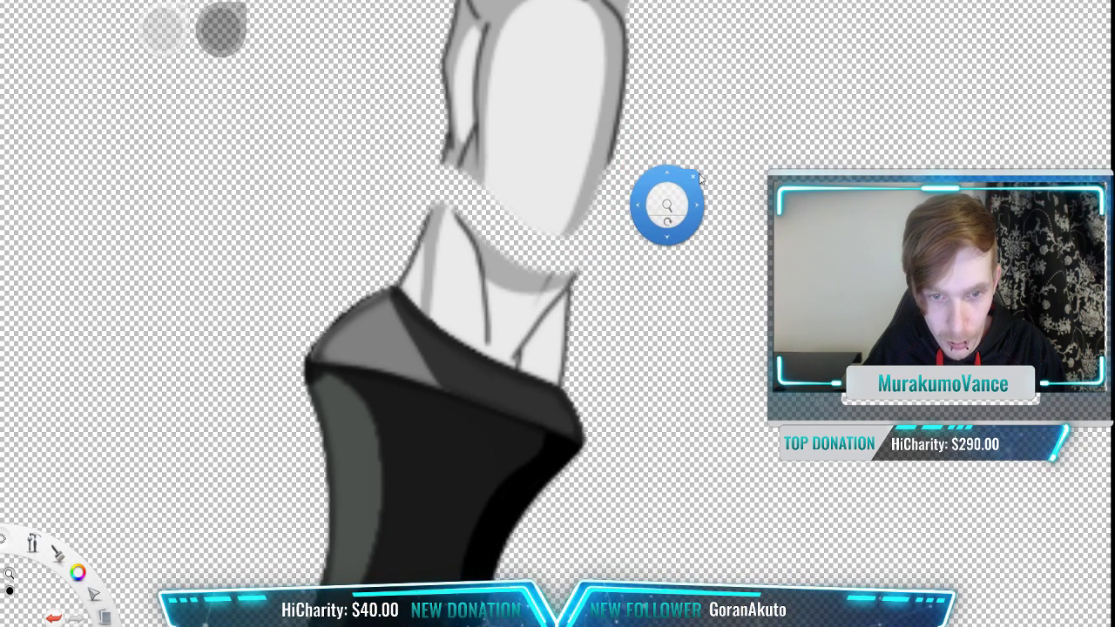
left_click_drag(667, 206, 636, 189)
key("space")
left_click_drag(664, 108, 482, 242)
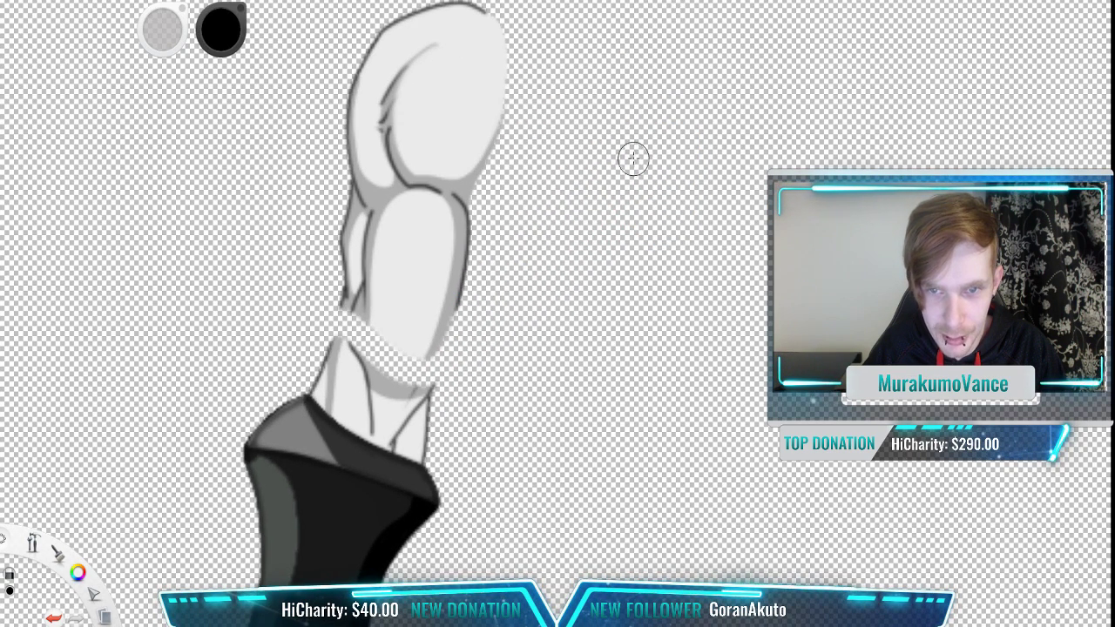
key("space")
left_click_drag(633, 159, 510, 281)
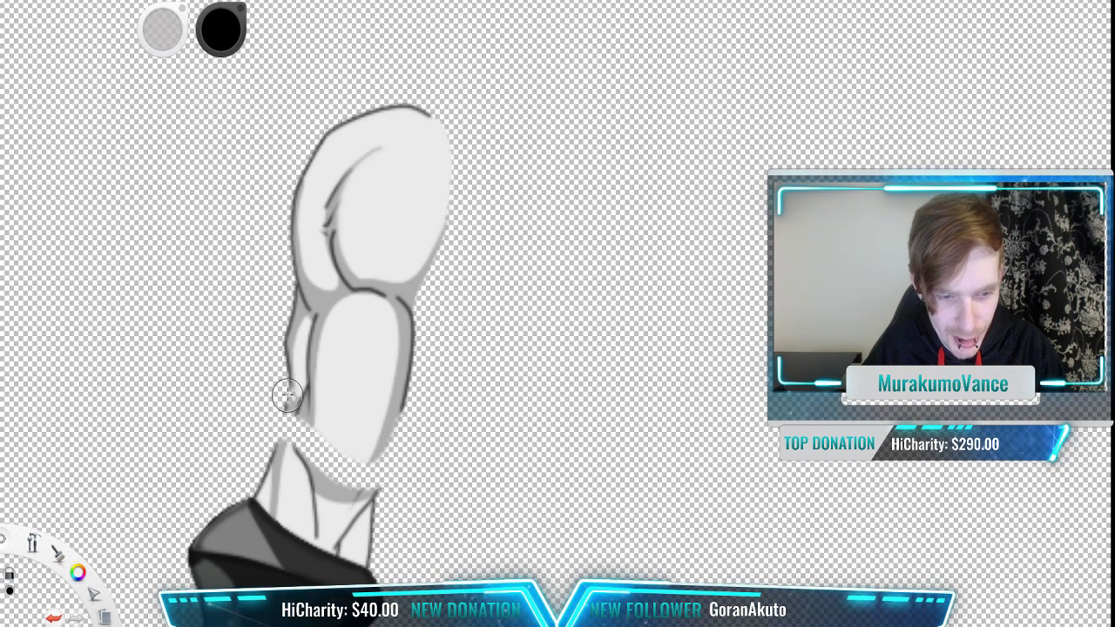
left_click_drag(287, 394, 327, 424)
left_click_drag(277, 385, 388, 435)
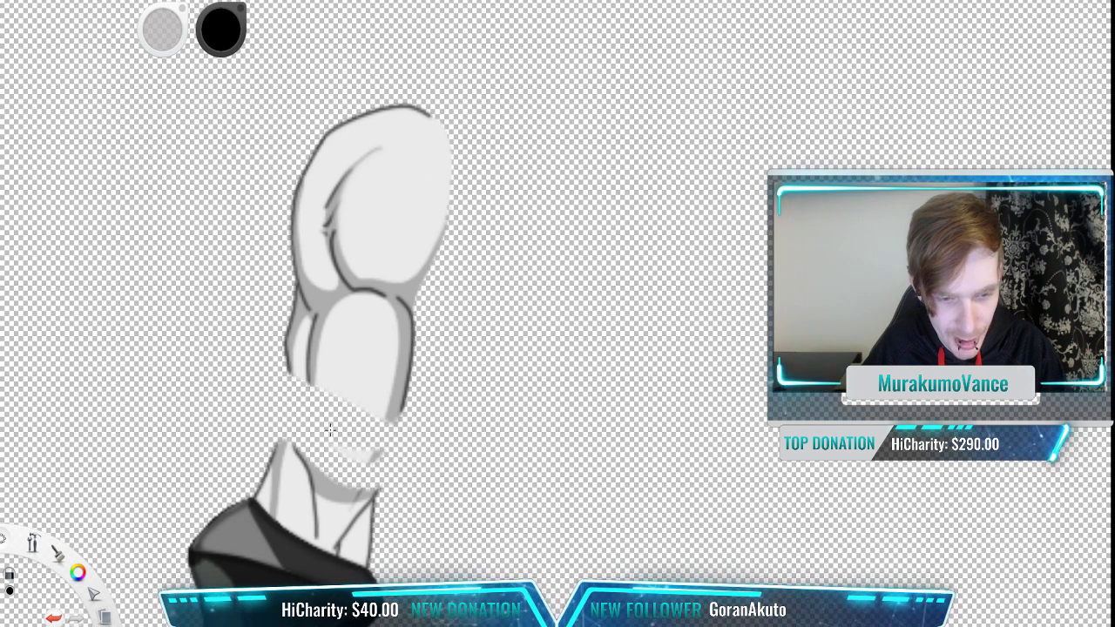
mouse_move(360, 400)
left_mouse_down()
mouse_move(330, 405)
mouse_move(377, 381)
mouse_move(547, 365)
mouse_move(272, 366)
mouse_move(351, 328)
mouse_move(486, 299)
mouse_move(348, 317)
mouse_move(285, 342)
left_mouse_up()
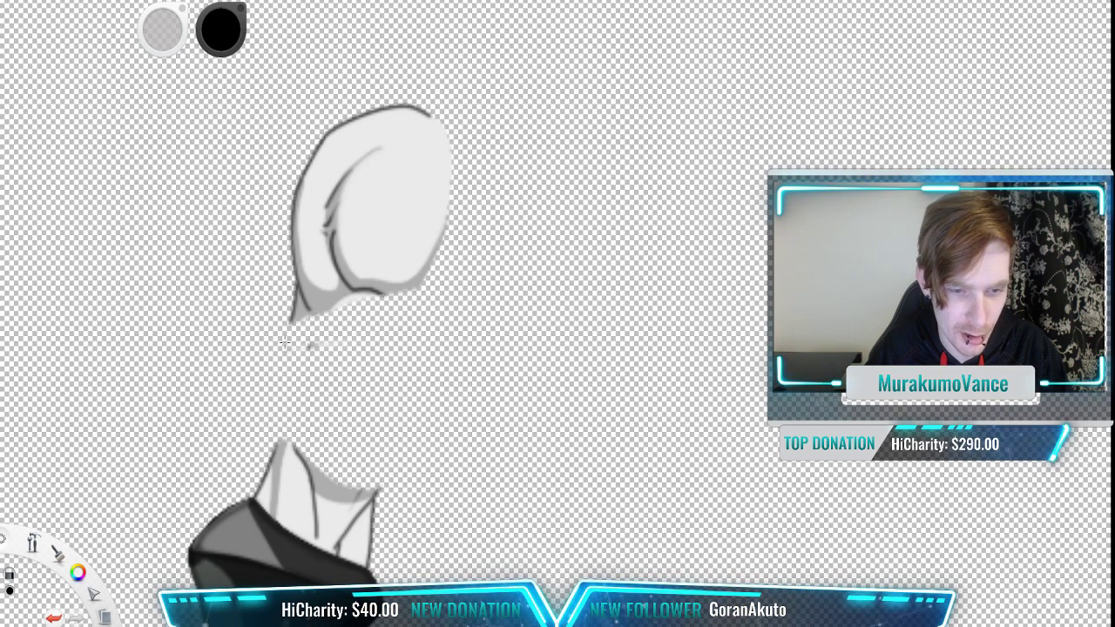
Step: Erase the rest of the bare upper arm, keeping only the short stub above the armour cuff
mouse_move(452, 334)
left_mouse_down()
mouse_move(351, 288)
mouse_move(324, 302)
mouse_move(520, 269)
left_mouse_up()
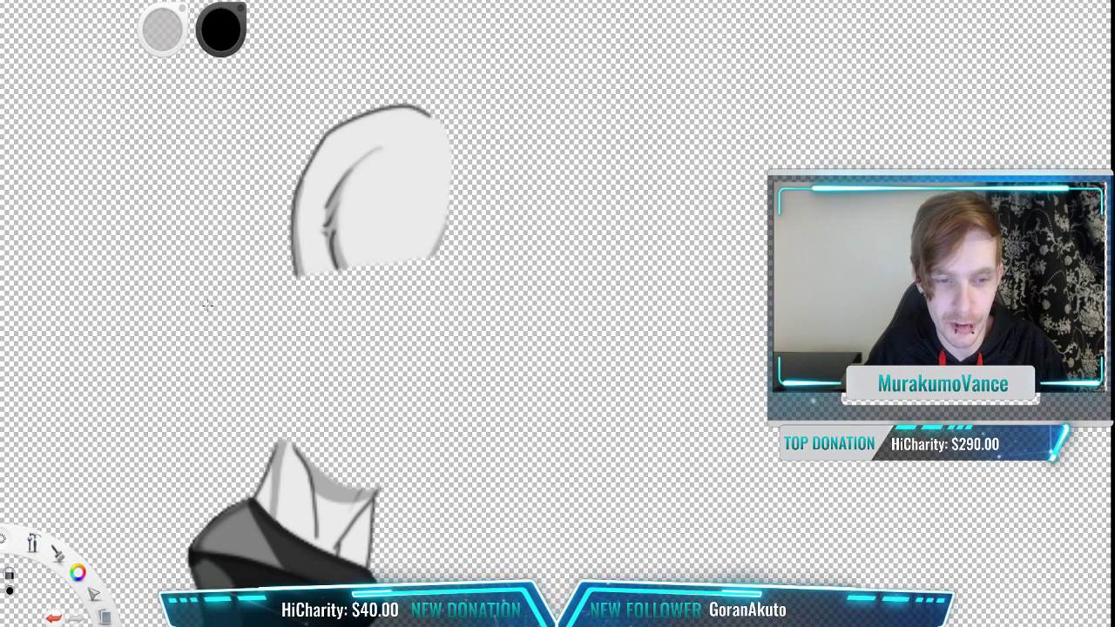
mouse_move(261, 272)
left_mouse_down()
mouse_move(440, 279)
mouse_move(533, 259)
left_mouse_up()
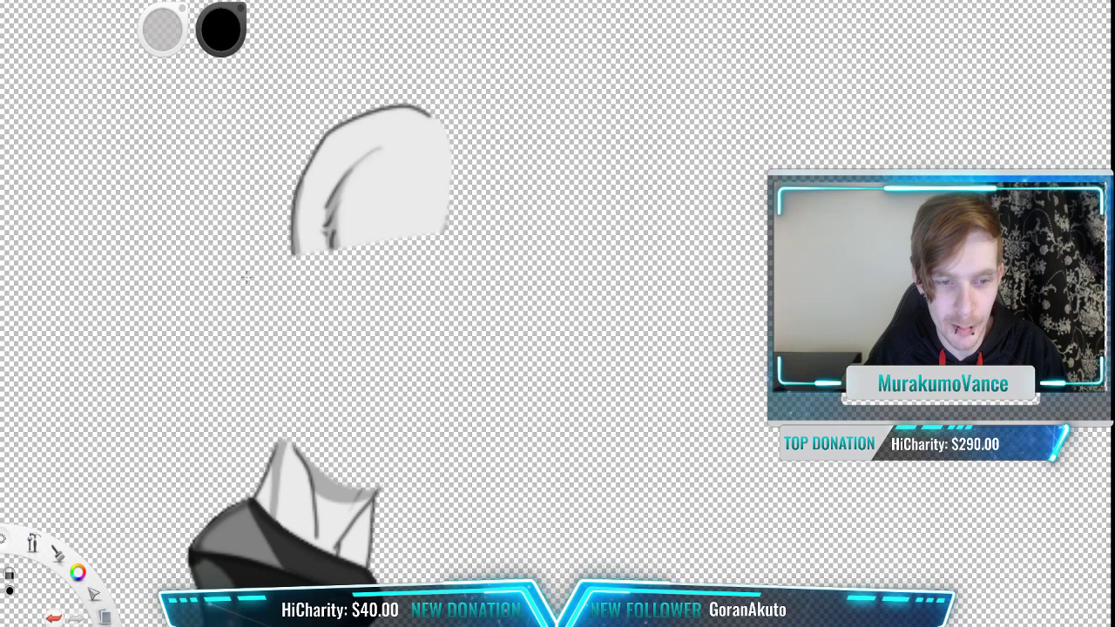
mouse_move(247, 277)
left_mouse_down()
mouse_move(276, 244)
mouse_move(206, 238)
mouse_move(402, 190)
mouse_move(249, 177)
mouse_move(296, 202)
left_mouse_up()
mouse_move(413, 176)
left_mouse_down()
mouse_move(480, 159)
mouse_move(443, 140)
mouse_move(530, 119)
mouse_move(429, 124)
mouse_move(456, 119)
left_mouse_up()
key("space")
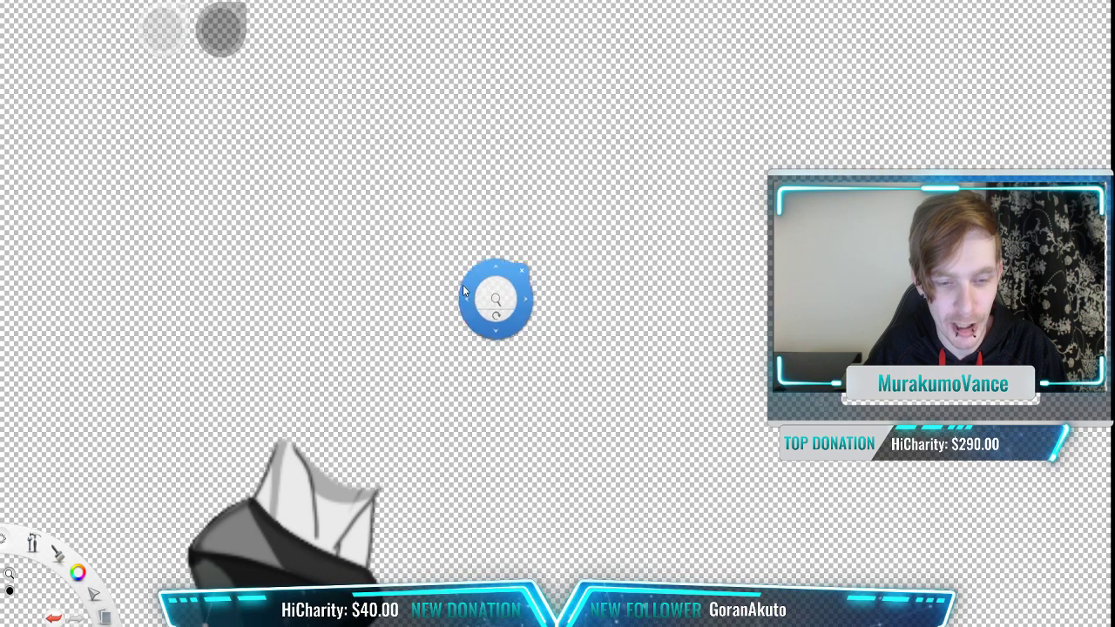
left_click_drag(496, 299, 517, 276)
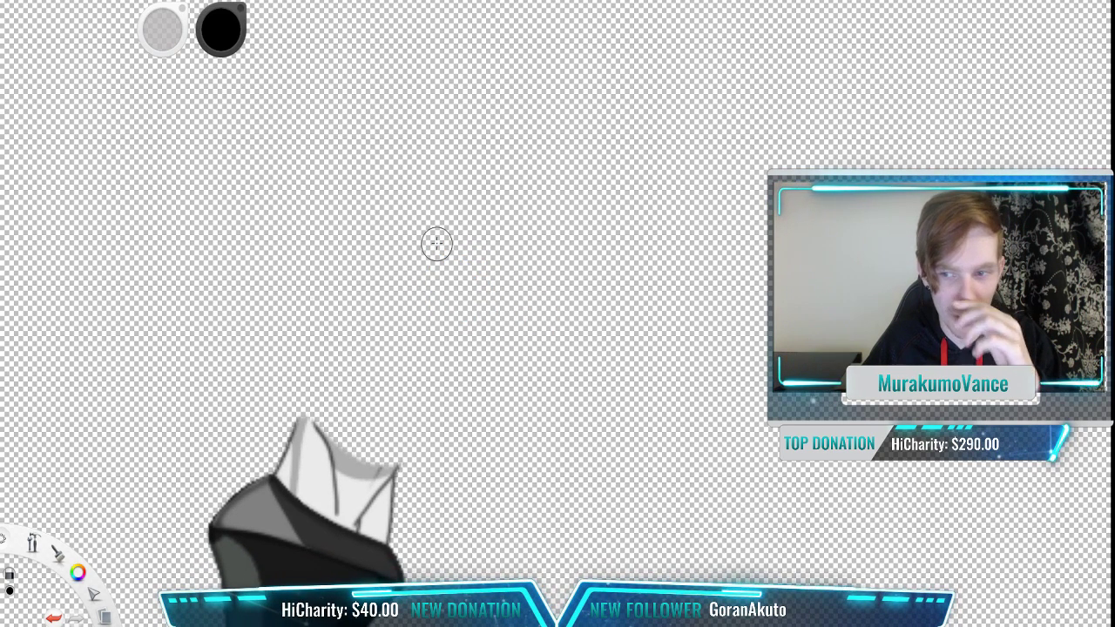
key("space")
mouse_move(558, 320)
left_mouse_down()
mouse_move(531, 398)
mouse_move(473, 219)
mouse_move(485, 166)
left_mouse_up()
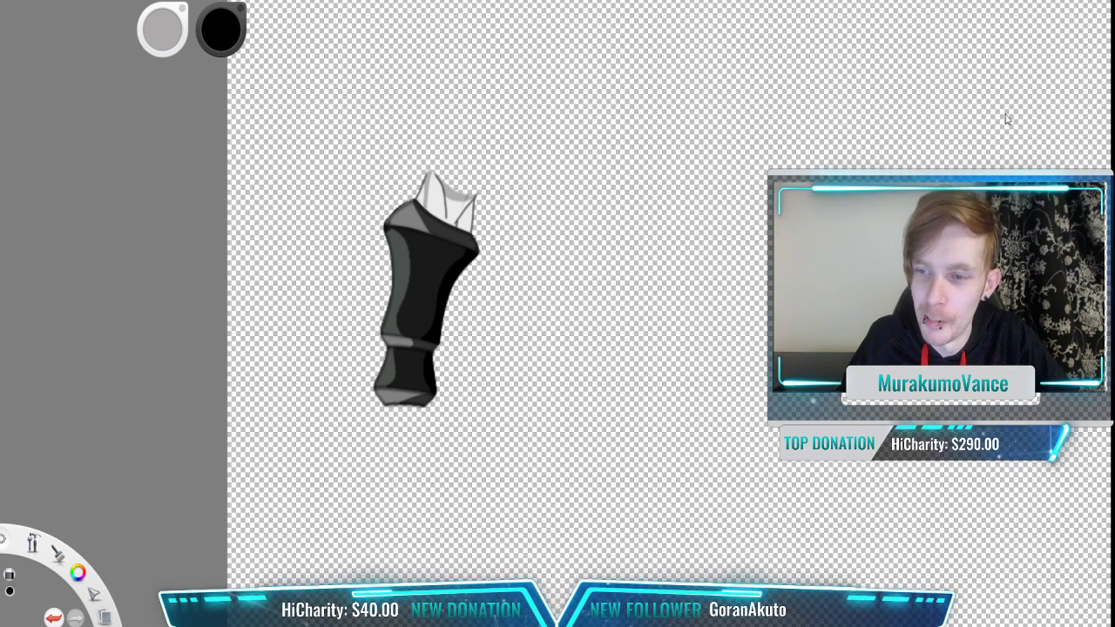
Step: Compare the forearm armour with and without the bare arm stub
left_click(996, 152)
left_click(996, 152)
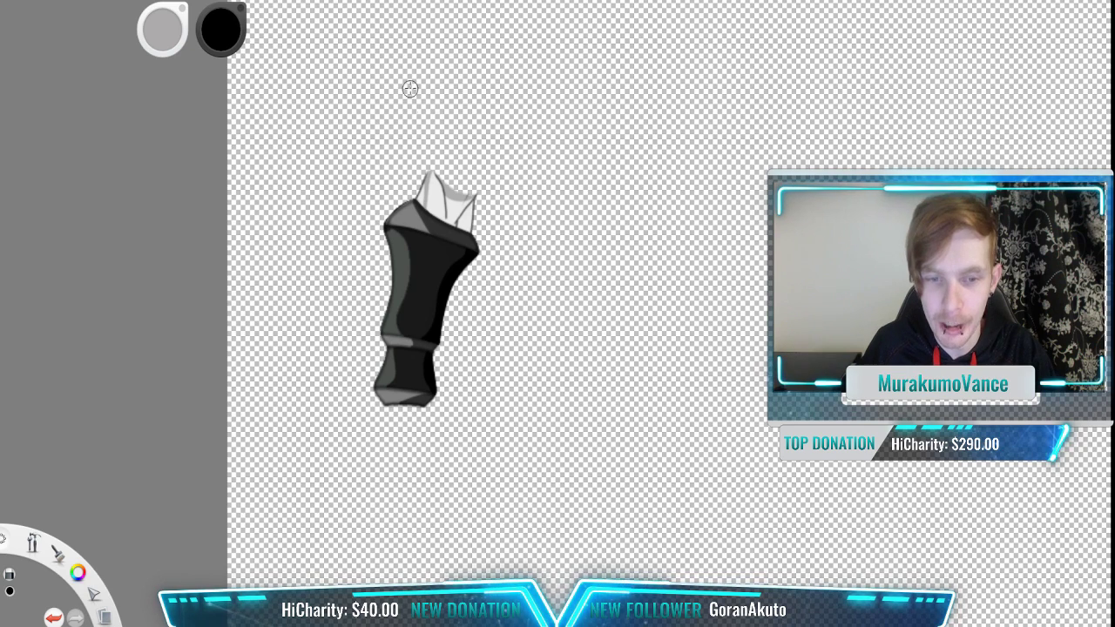
scroll(511, 133, "down", 3)
left_click_drag(728, 222, 590, 196)
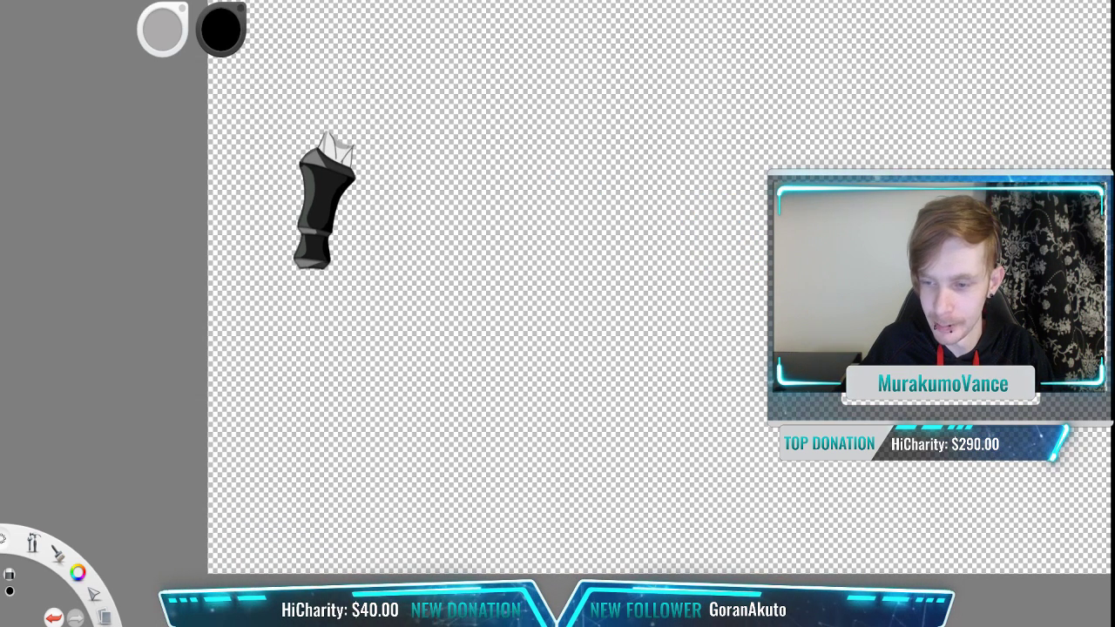
key("ctrl+z")
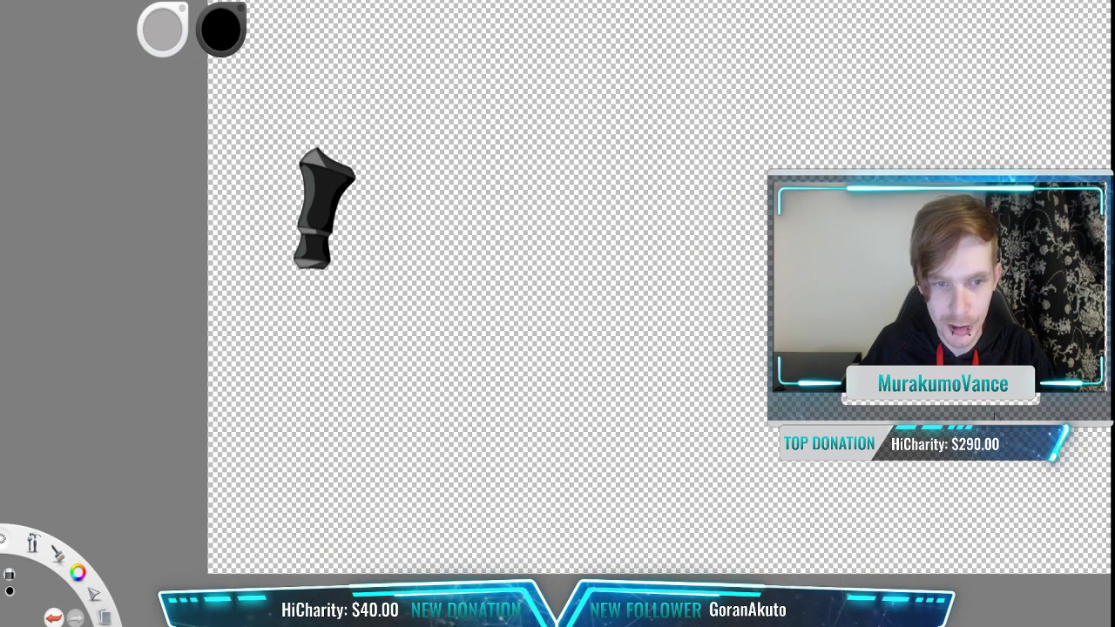
key("ctrl+y")
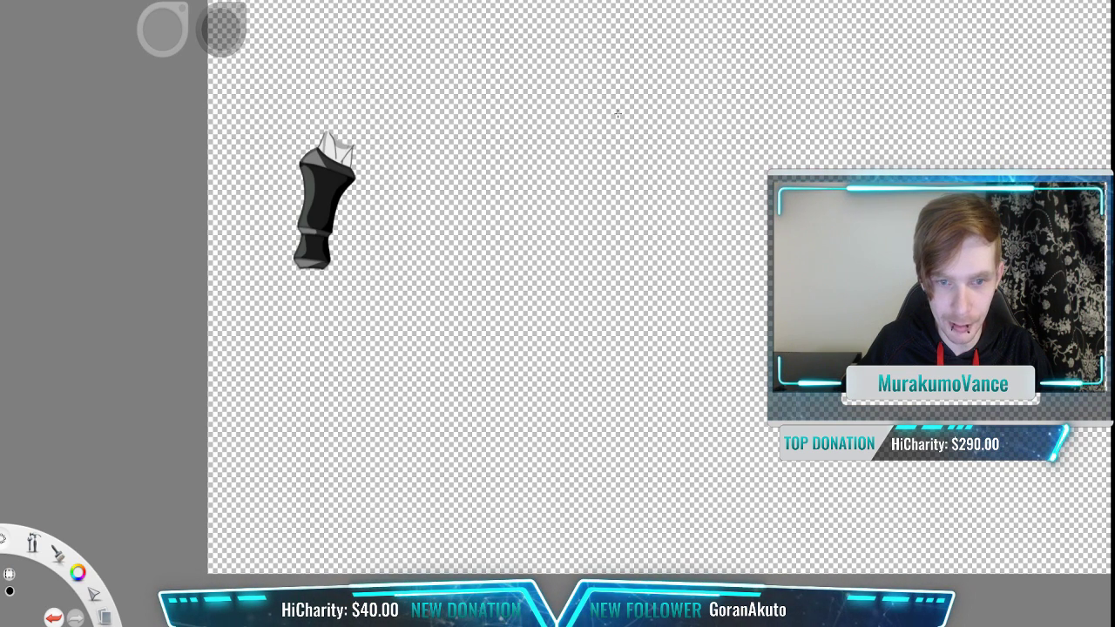
Step: Select the forearm armour and stub with a rectangle, enlarge them to nearly the canvas height near its centre, and deselect
left_click_drag(387, 184, 233, 375)
key("v")
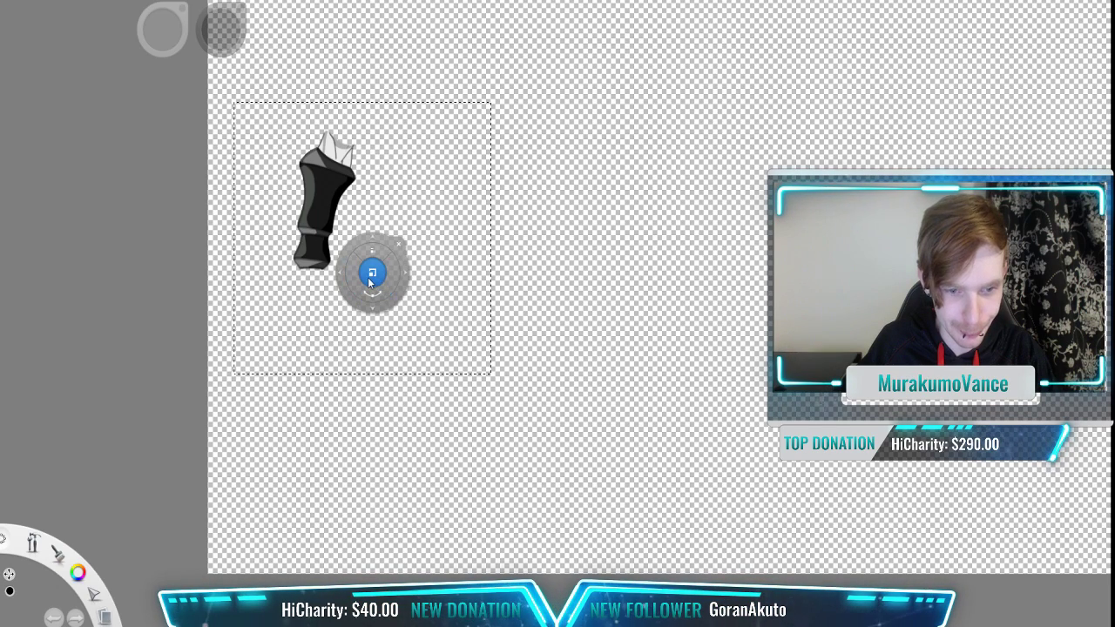
left_click_drag(371, 279, 496, 203)
left_click_drag(448, 174, 908, 337)
scroll(908, 331, "down", 3)
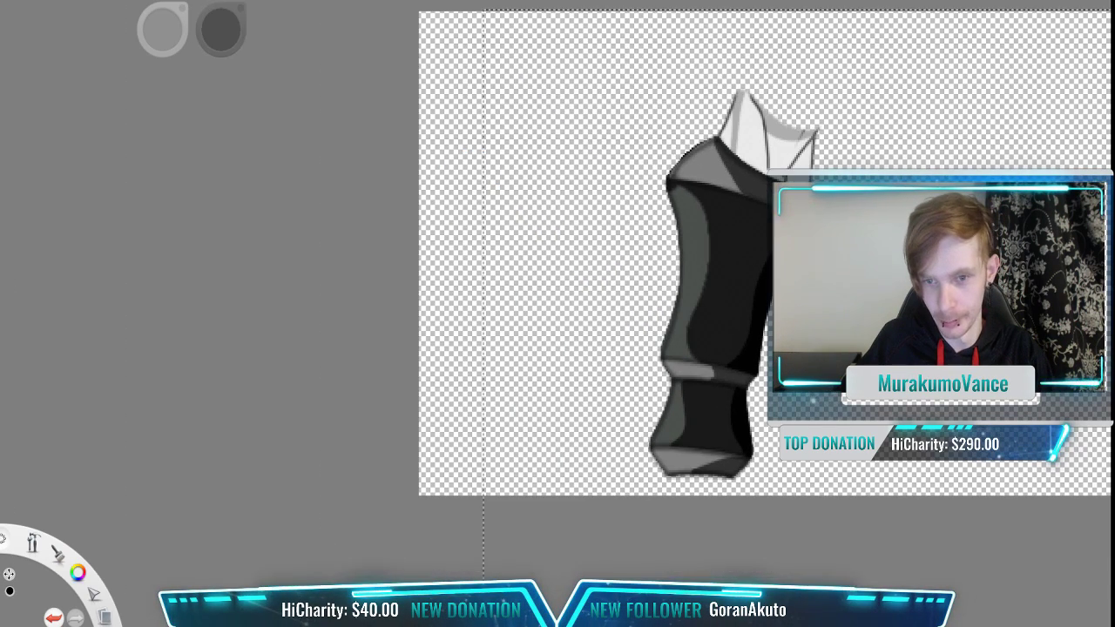
left_click_drag(576, 264, 480, 277)
left_click_drag(526, 260, 585, 240)
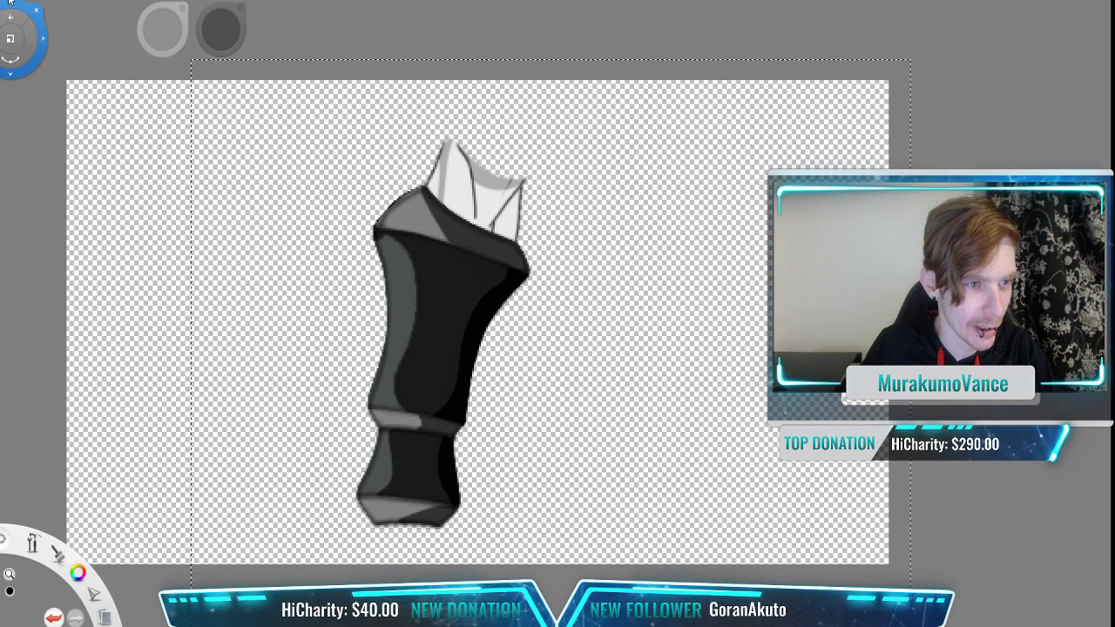
key("Escape")
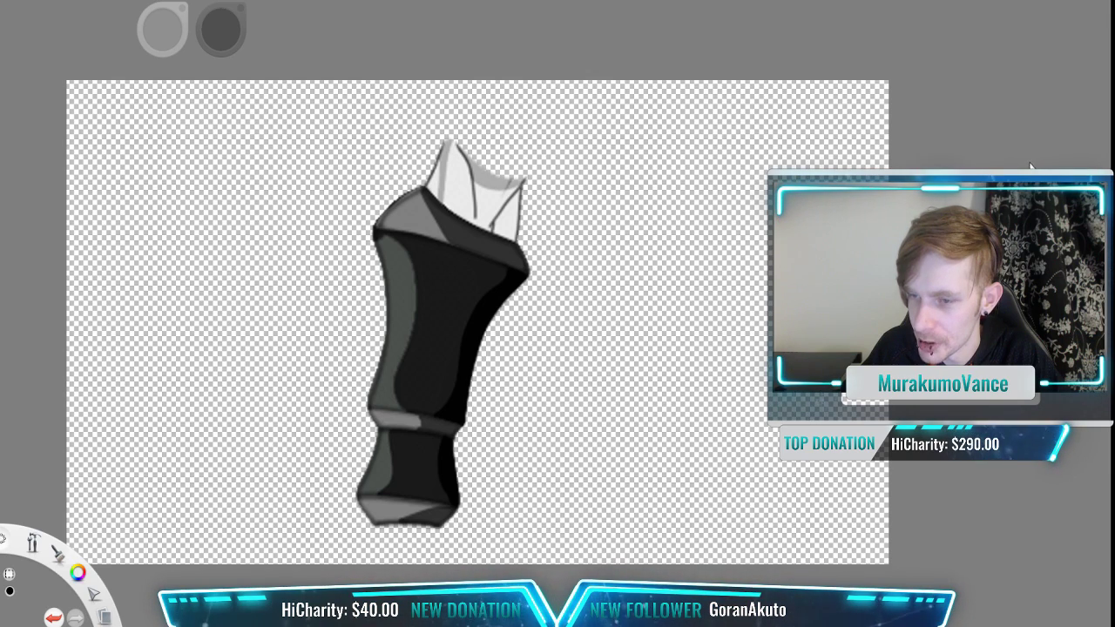
Step: Hide the enlarged forearm piece and show the body, arm, forearm armour and hand pieces
left_click(1043, 132)
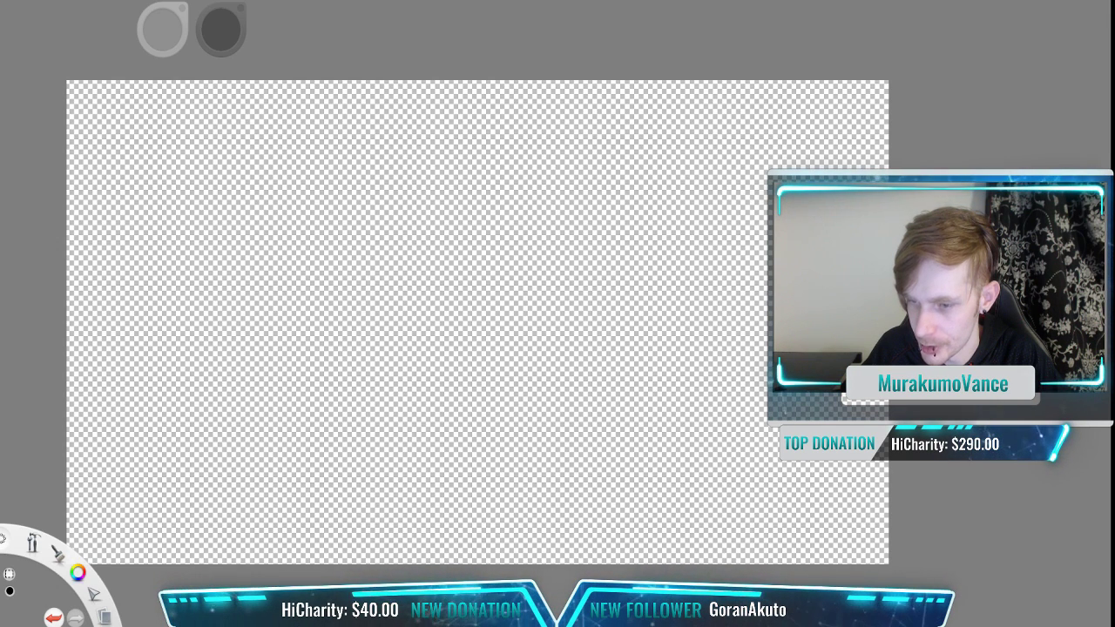
left_click(1010, 170)
left_click(995, 114)
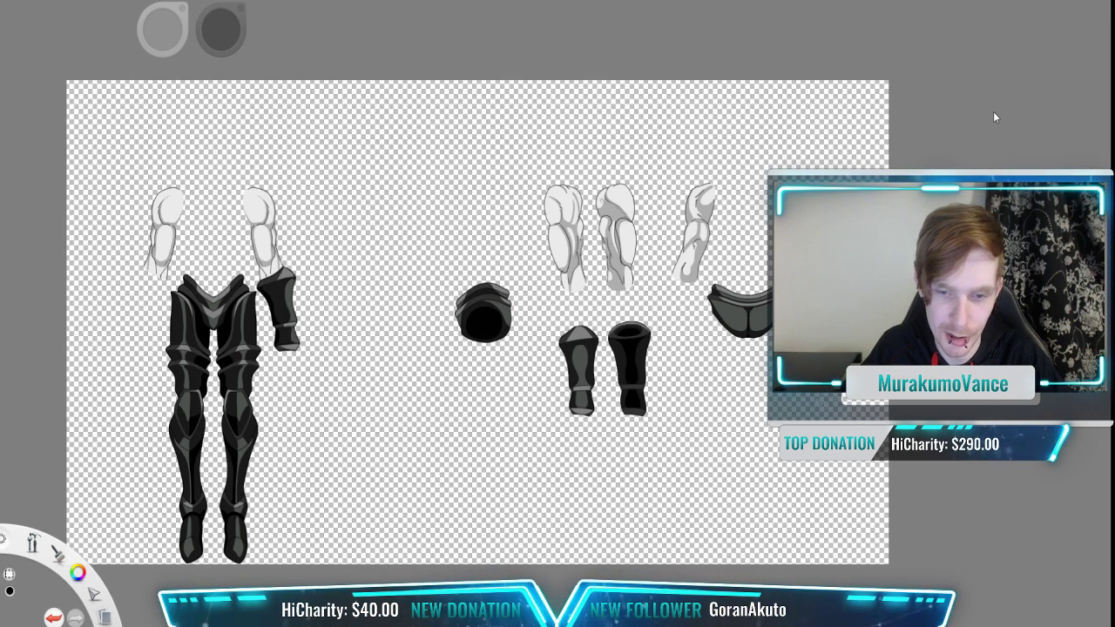
left_click(993, 112)
left_click(994, 111)
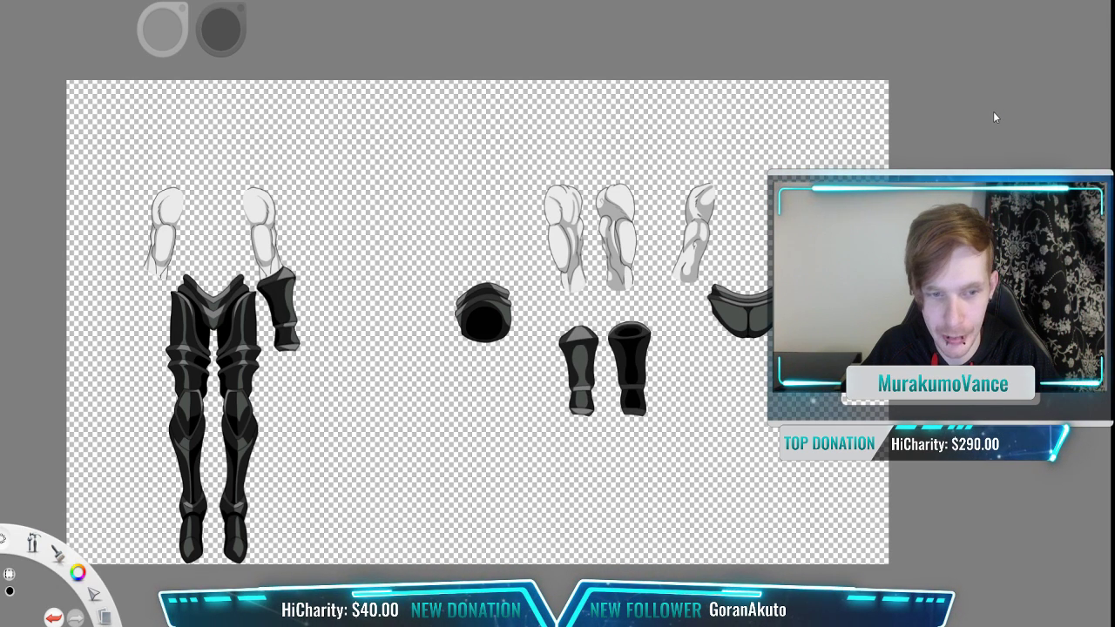
left_click(998, 164)
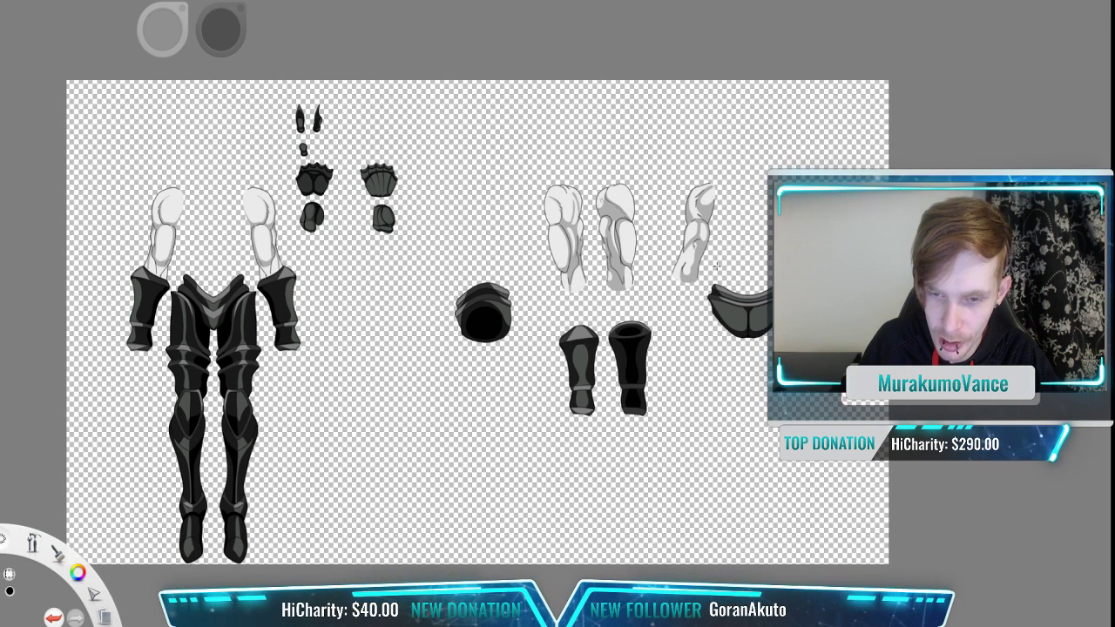
Step: Select the leg armour, the round dark piece and the bare arms around them with a rectangle, delete them, and deselect
left_click_drag(666, 297, 696, 296)
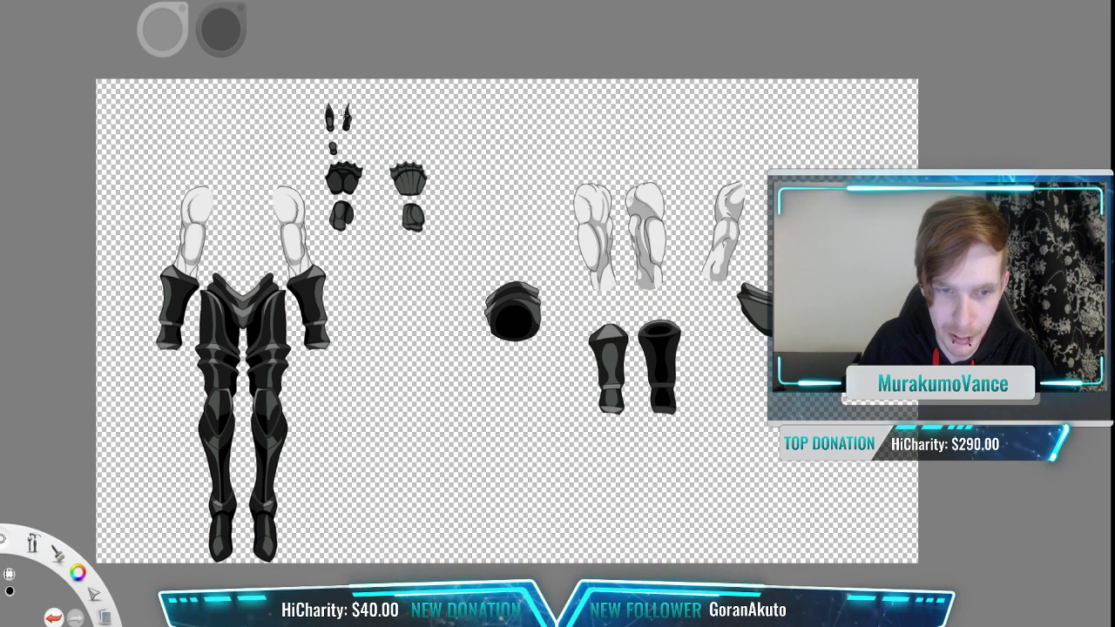
left_click_drag(163, 114, 695, 565)
key("v")
left_click_drag(120, 581, 98, 598)
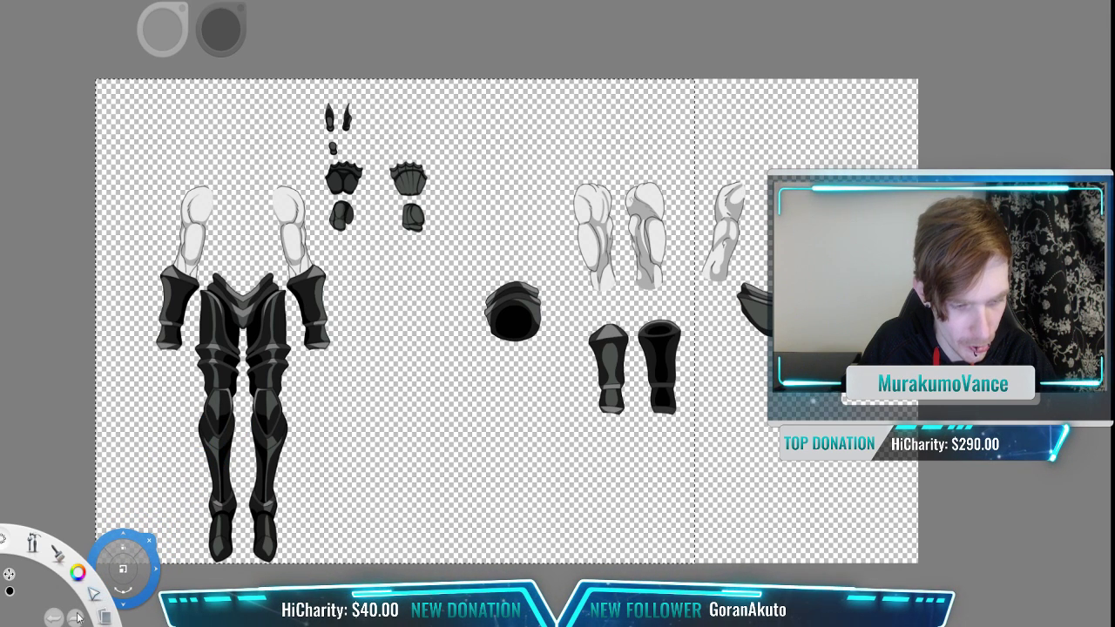
key("Delete")
key("ctrl+d")
Step: Select the belt armour and the outermost bare arm with a freehand outline, delete them, and deselect
scroll(747, 285, "up", 3)
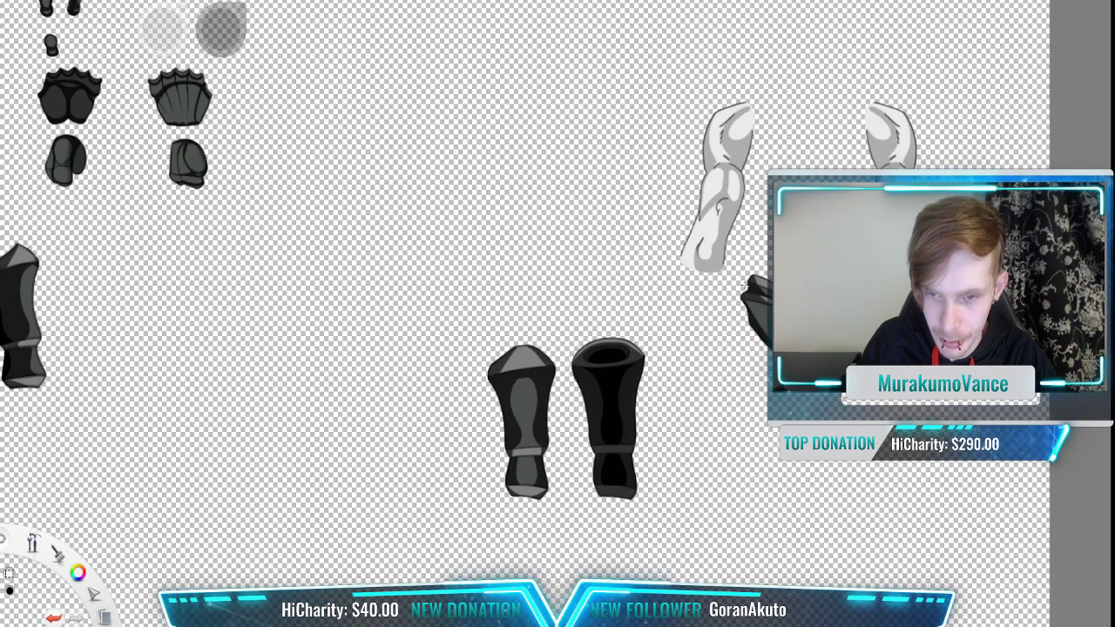
left_click_drag(915, 142, 829, 164)
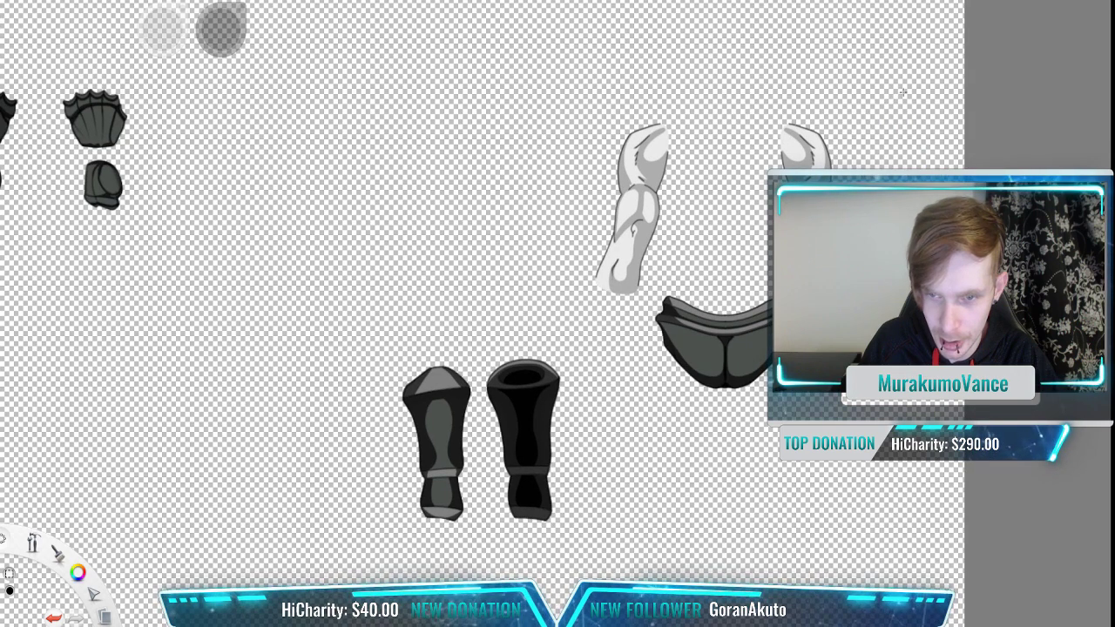
left_click_drag(816, 89, 816, 86)
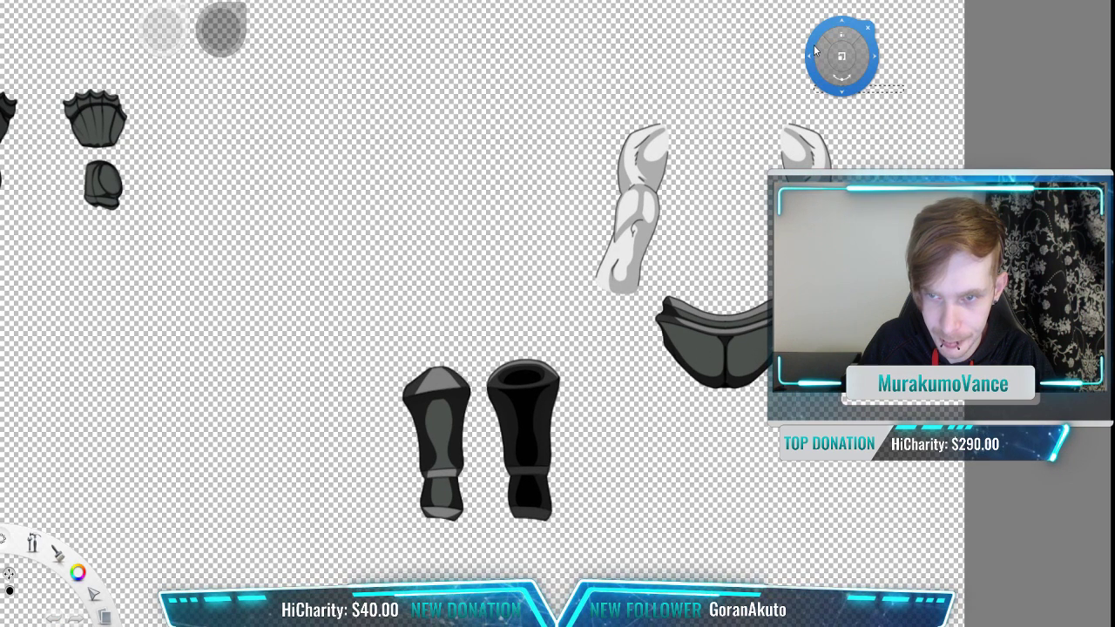
key("ctrl+d")
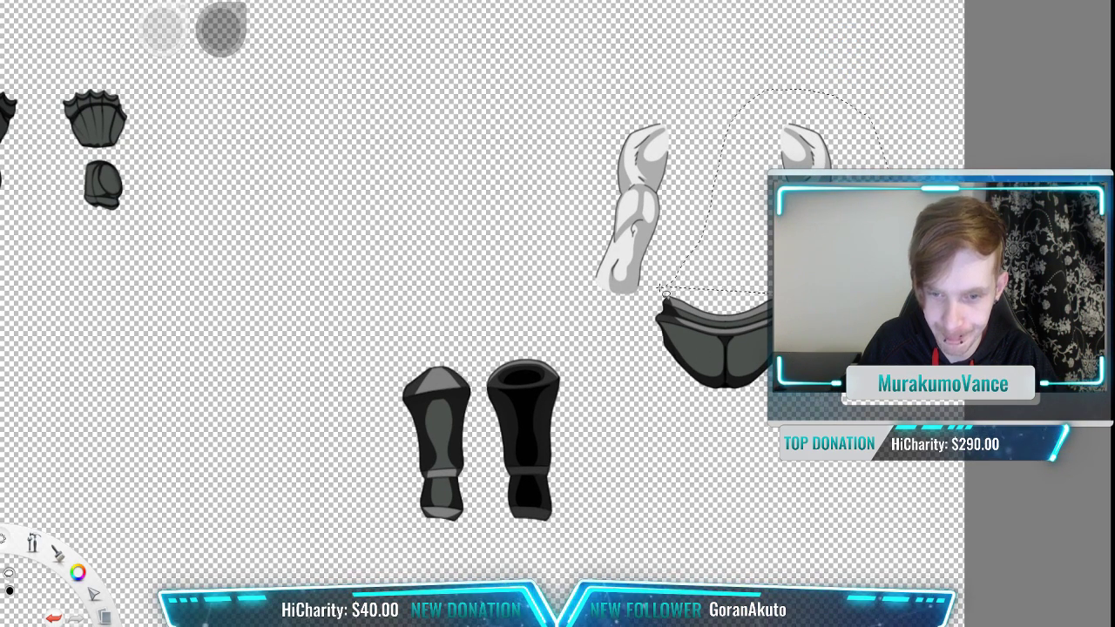
key("v")
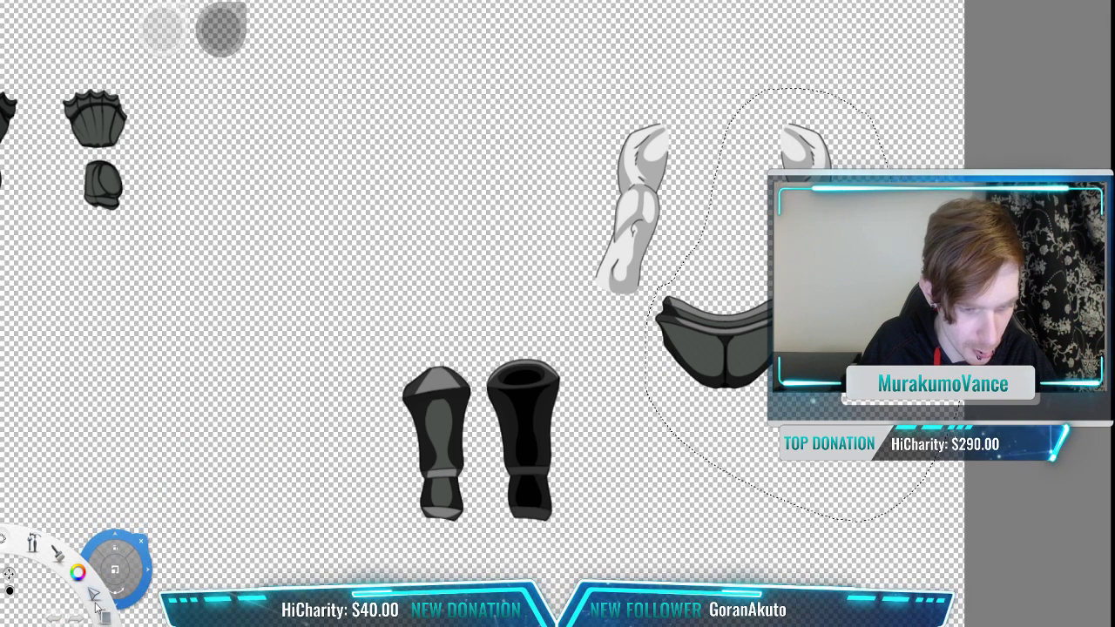
key("Delete")
key("ctrl+d")
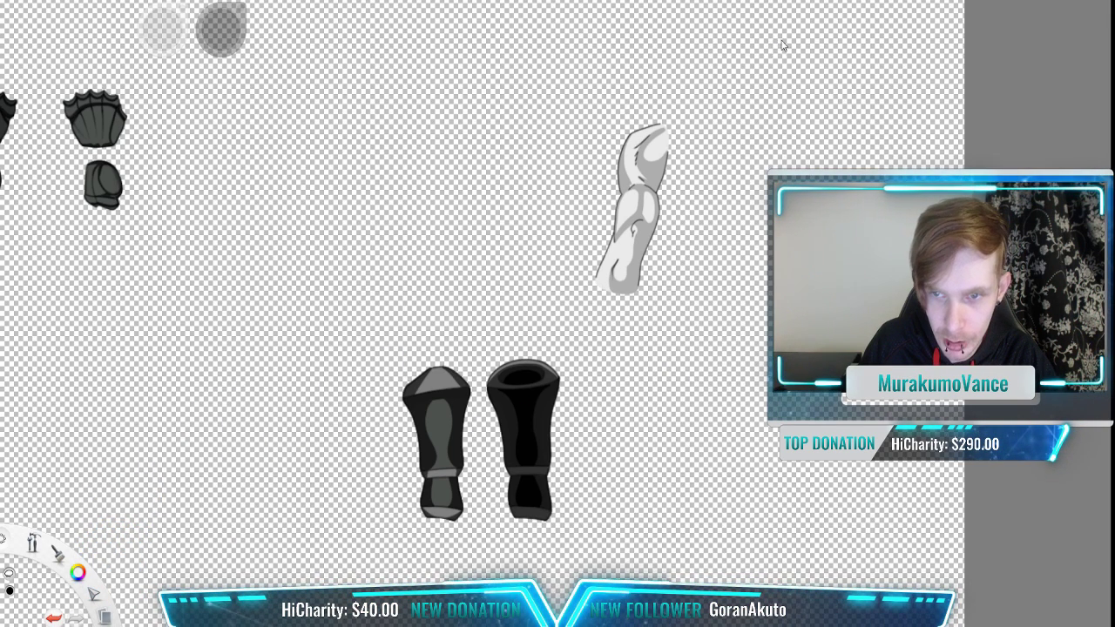
Step: Try moving the remaining bare arm with a rectangular selection, and undo the move and the belt armour's deletion
left_click_drag(743, 100, 570, 338)
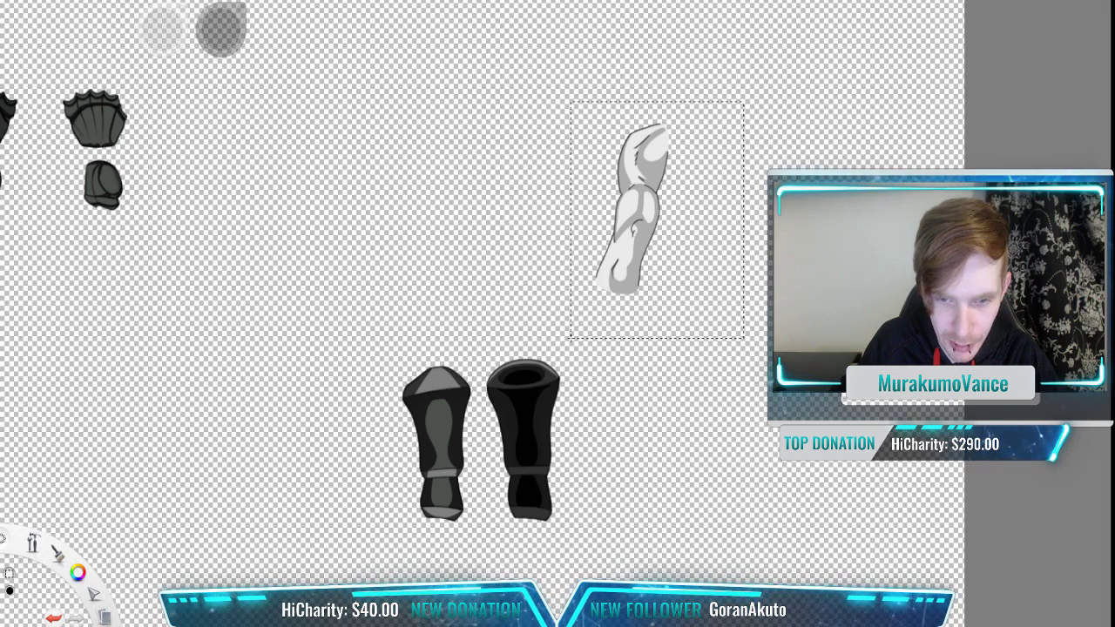
key("v")
left_click_drag(735, 166, 675, 176)
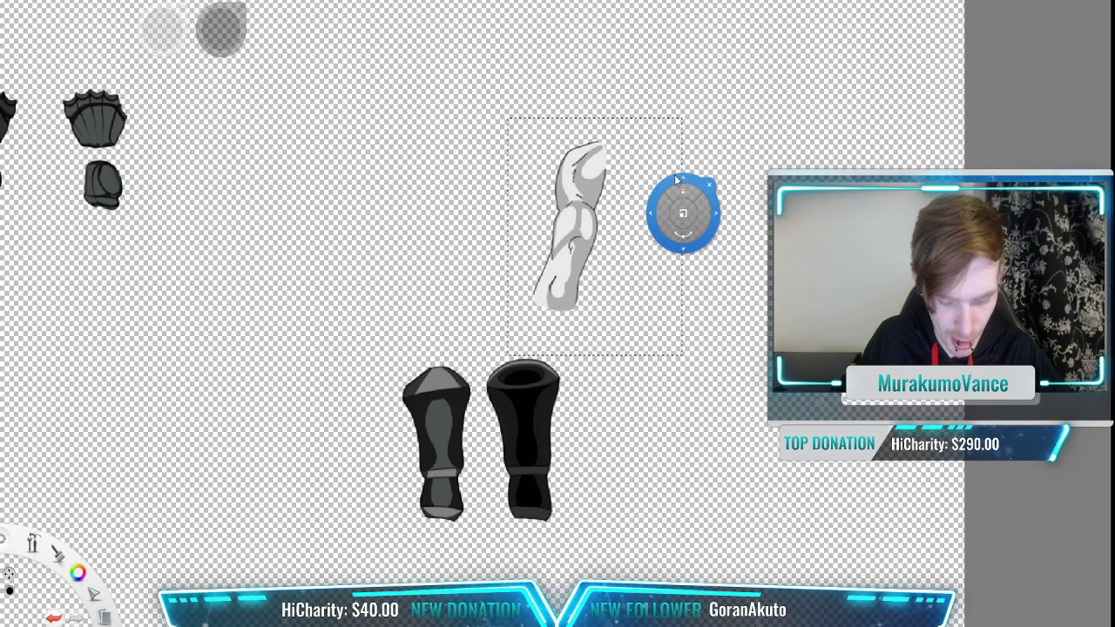
key("ctrl+z")
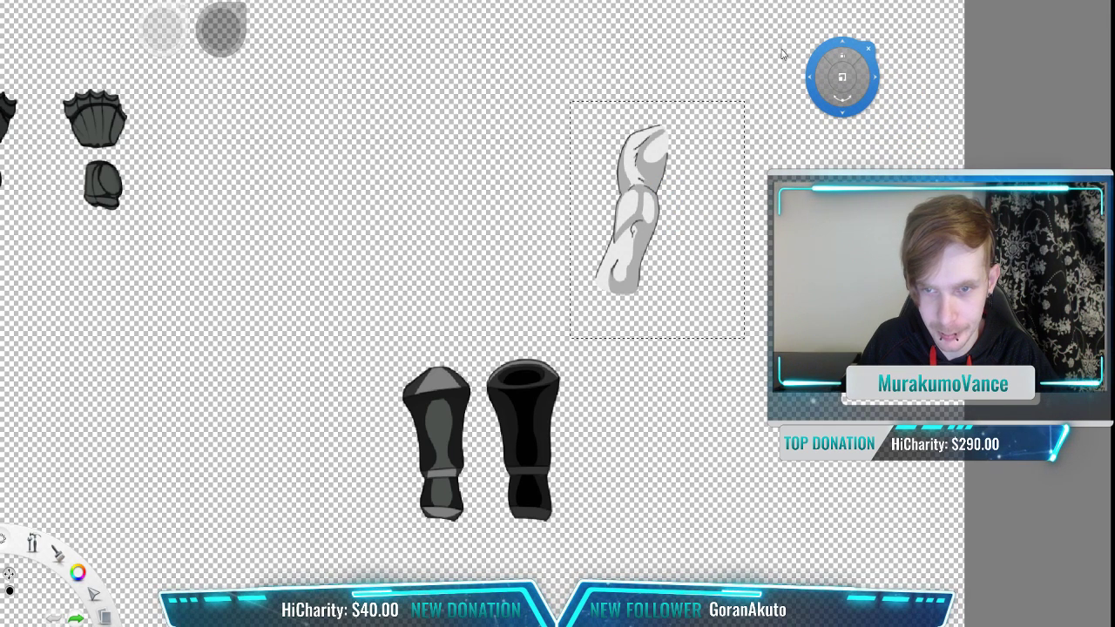
key("ctrl+d")
key("ctrl+z")
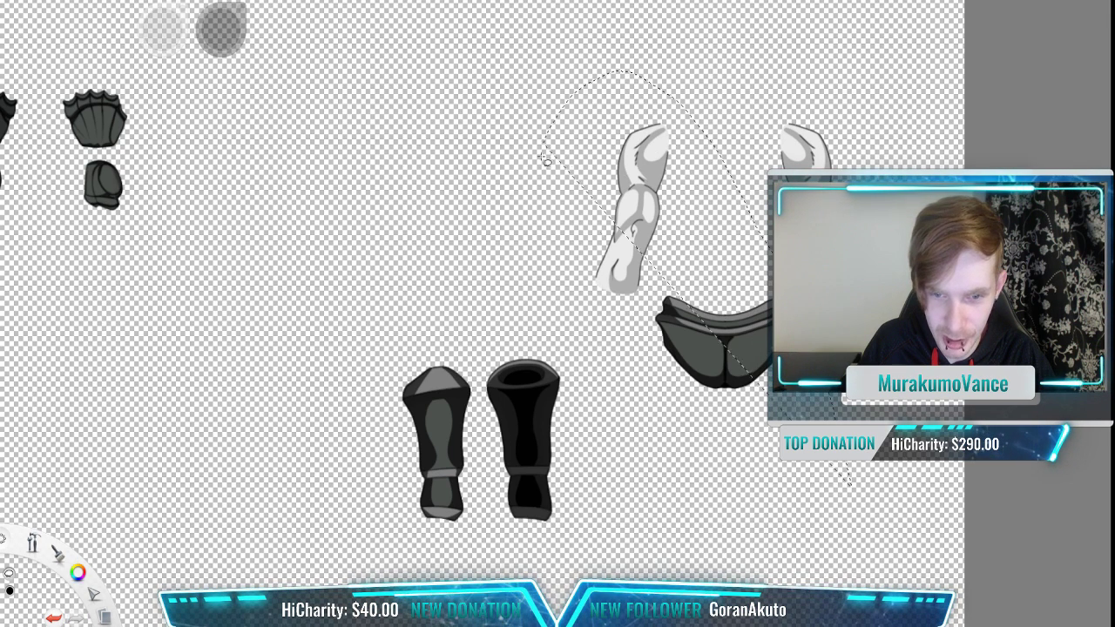
Step: Delete the outlined bare arm and belt armour, and move and rotate the remaining bare arm onto the solid forearm armour
key("v")
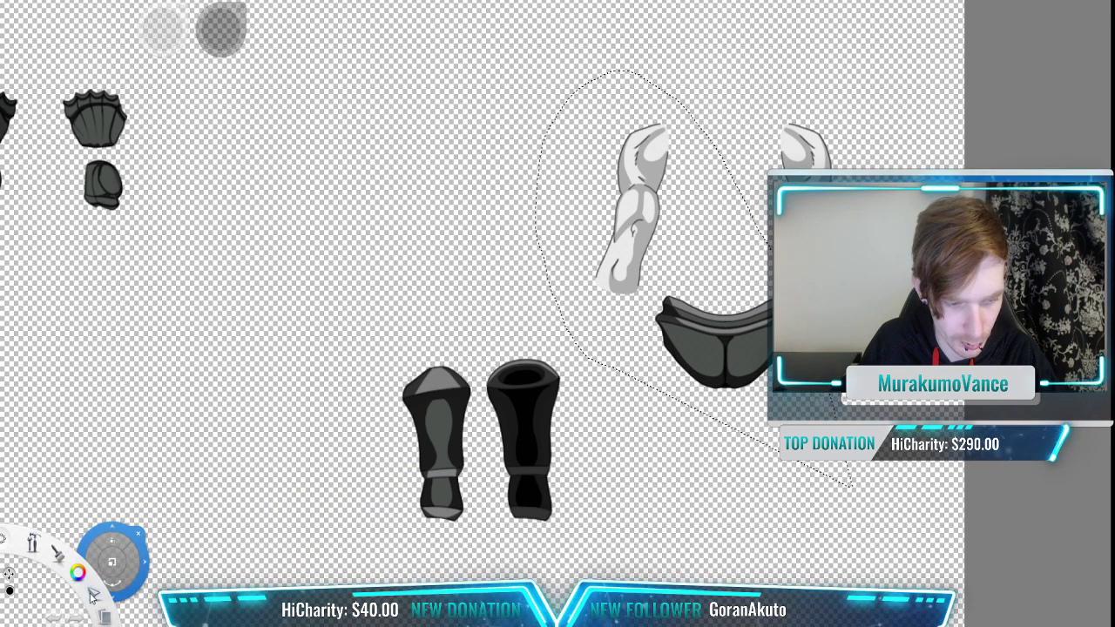
key("Delete")
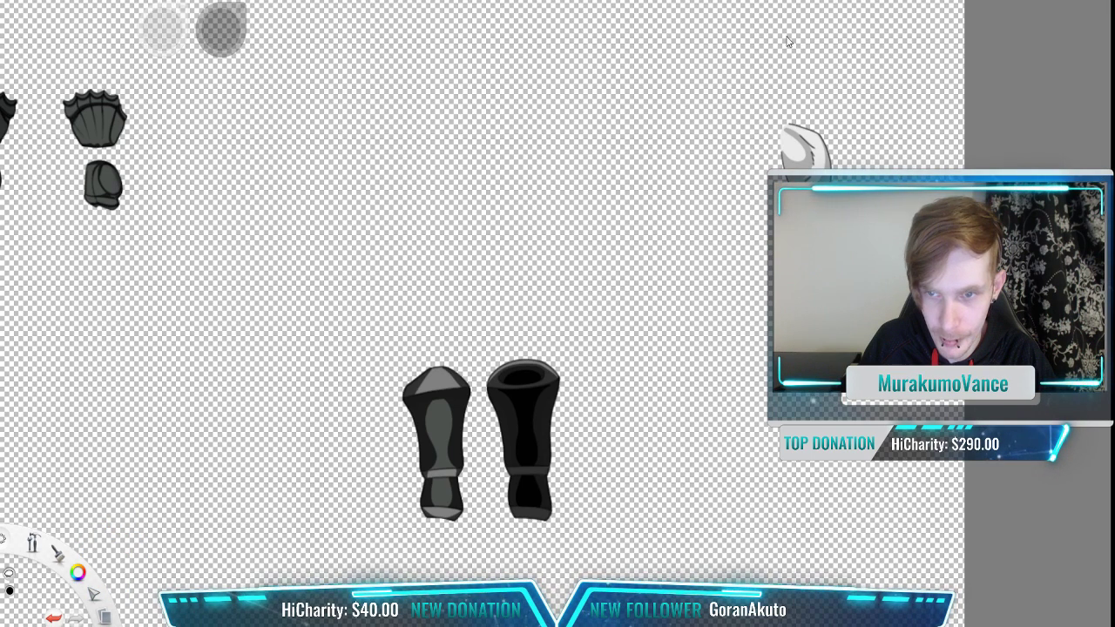
left_click_drag(889, 215, 543, 350)
mouse_move(501, 276)
left_mouse_down()
mouse_move(516, 238)
mouse_move(507, 281)
mouse_move(503, 269)
left_mouse_up()
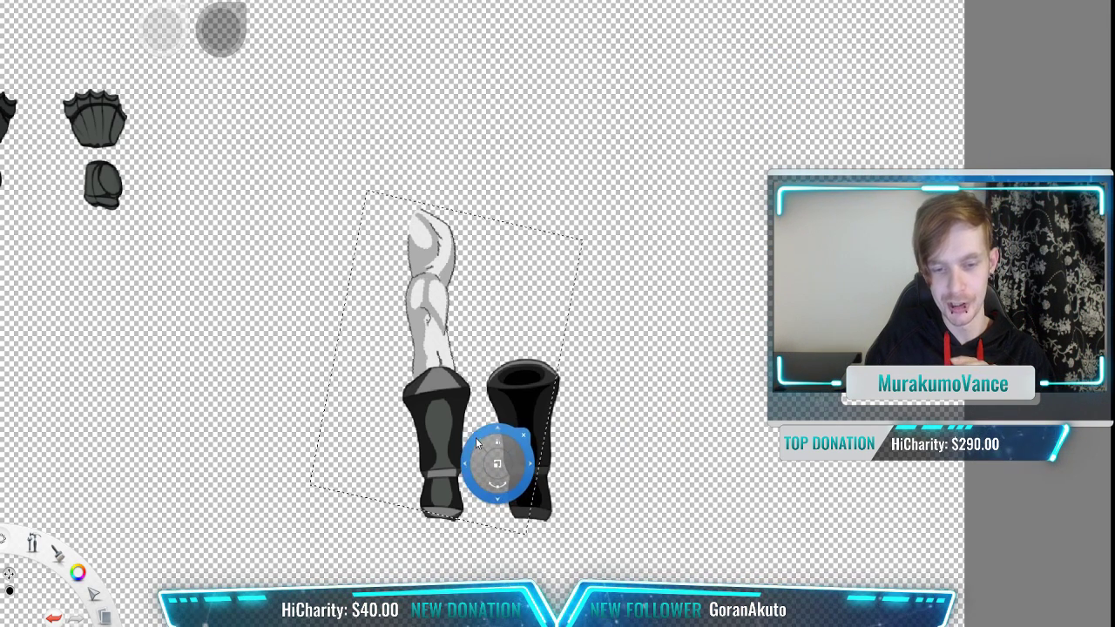
left_click(789, 42)
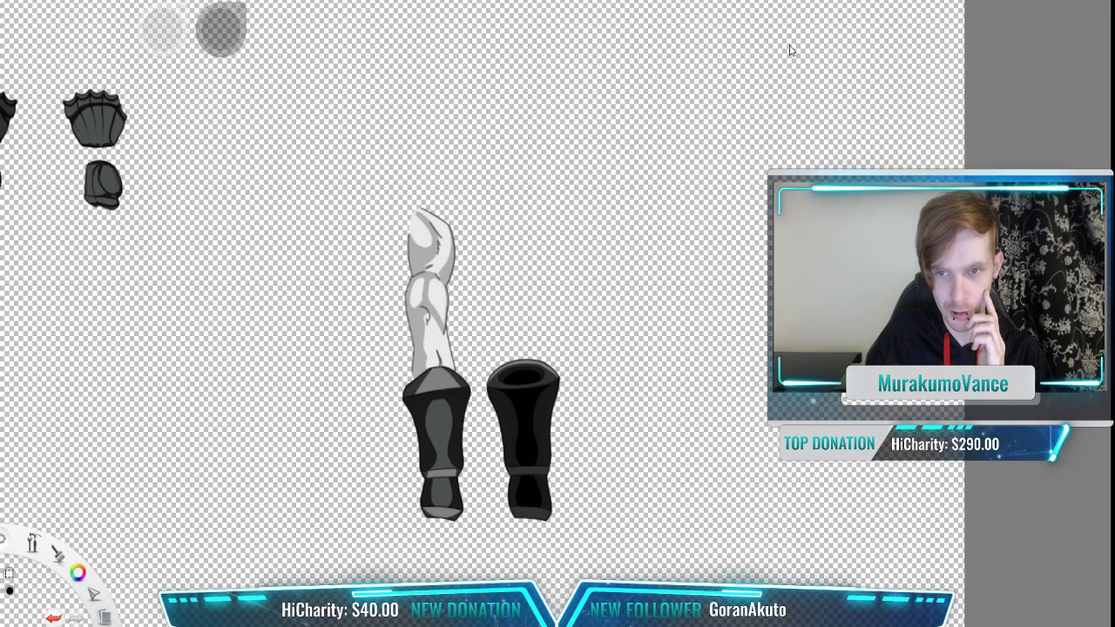
Step: Select the hollow forearm armour with a rectangle, nudge it slightly away from the solid forearm armour, and deselect
left_click_drag(768, 514, 488, 402)
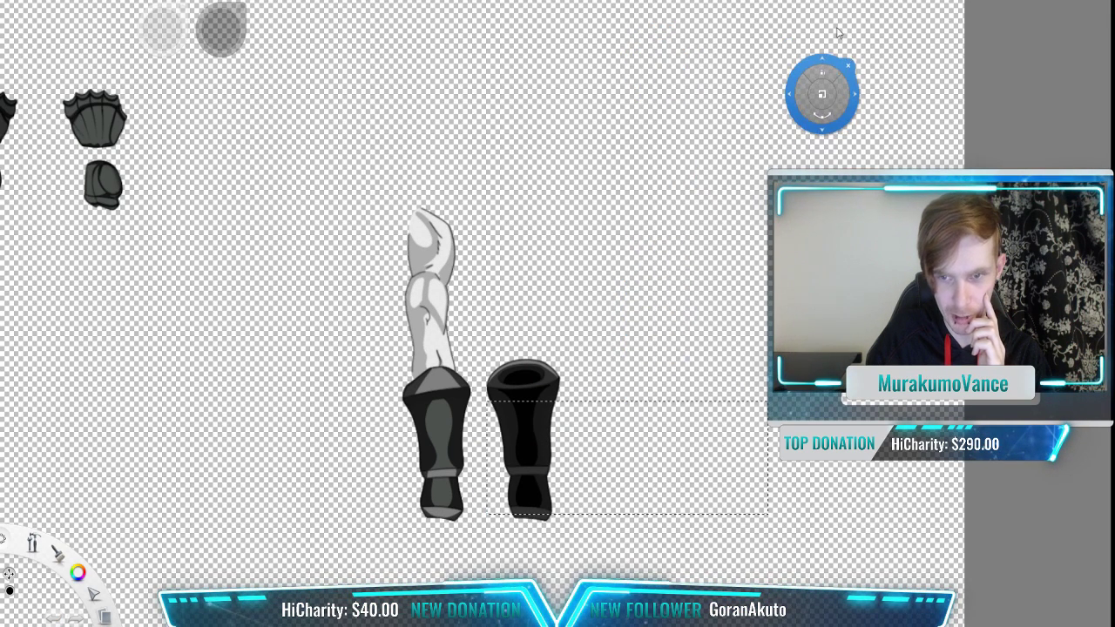
left_click(788, 45)
left_click_drag(721, 206, 482, 596)
key("v")
mouse_move(503, 361)
left_mouse_down()
mouse_move(505, 340)
mouse_move(500, 357)
left_mouse_up()
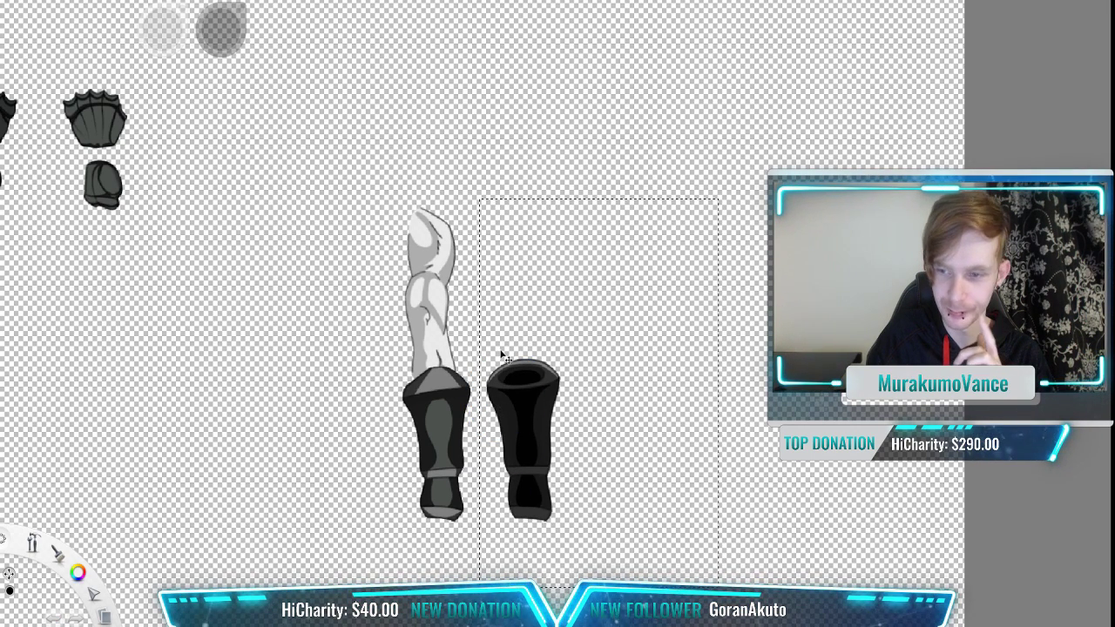
left_click(972, 140)
key("ctrl+z")
key("v")
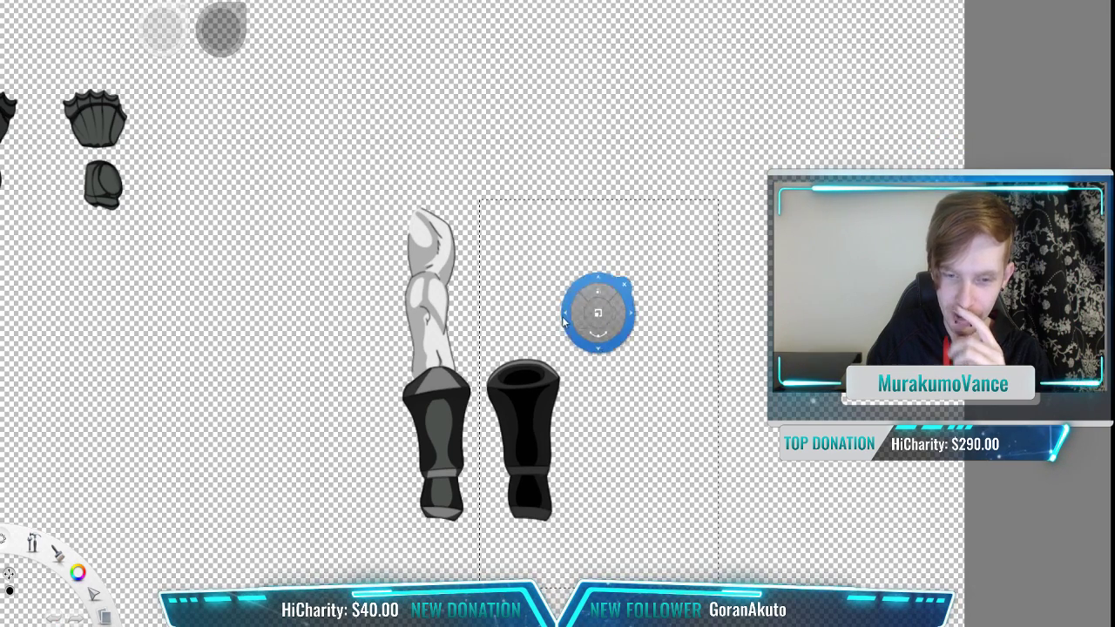
mouse_move(551, 281)
left_mouse_down()
mouse_move(569, 271)
mouse_move(552, 279)
left_mouse_up()
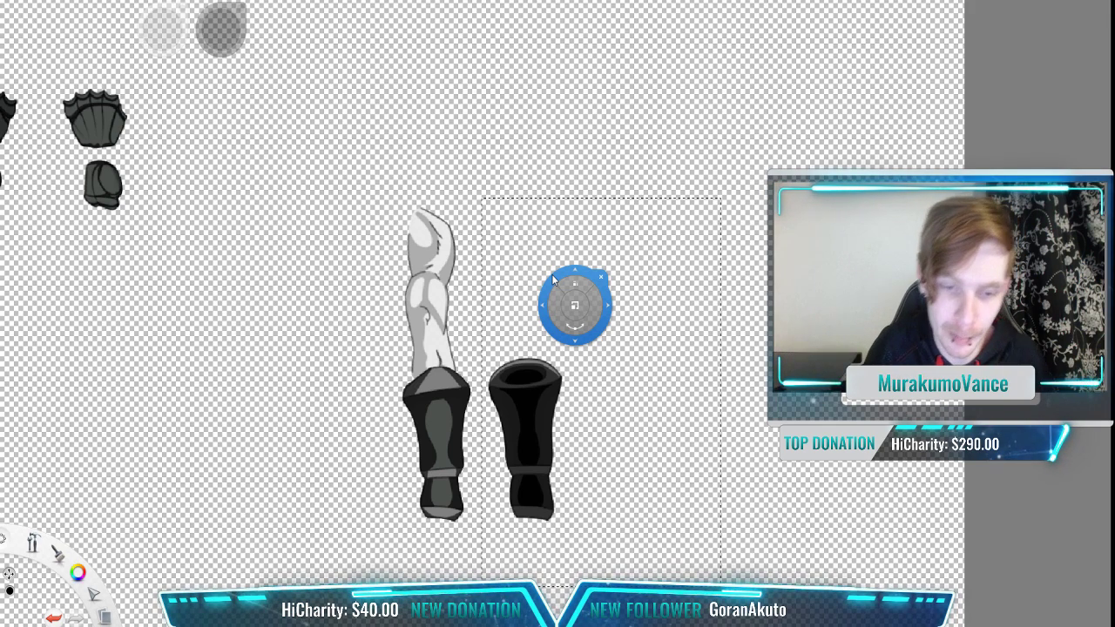
left_click_drag(553, 280, 827, 331)
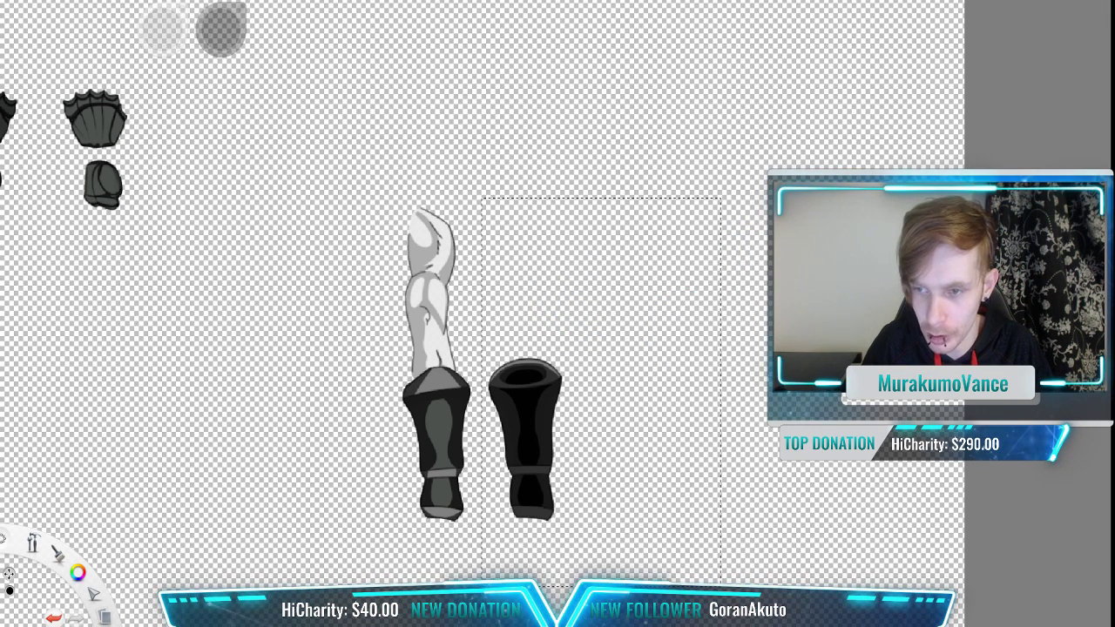
left_click(8, 574)
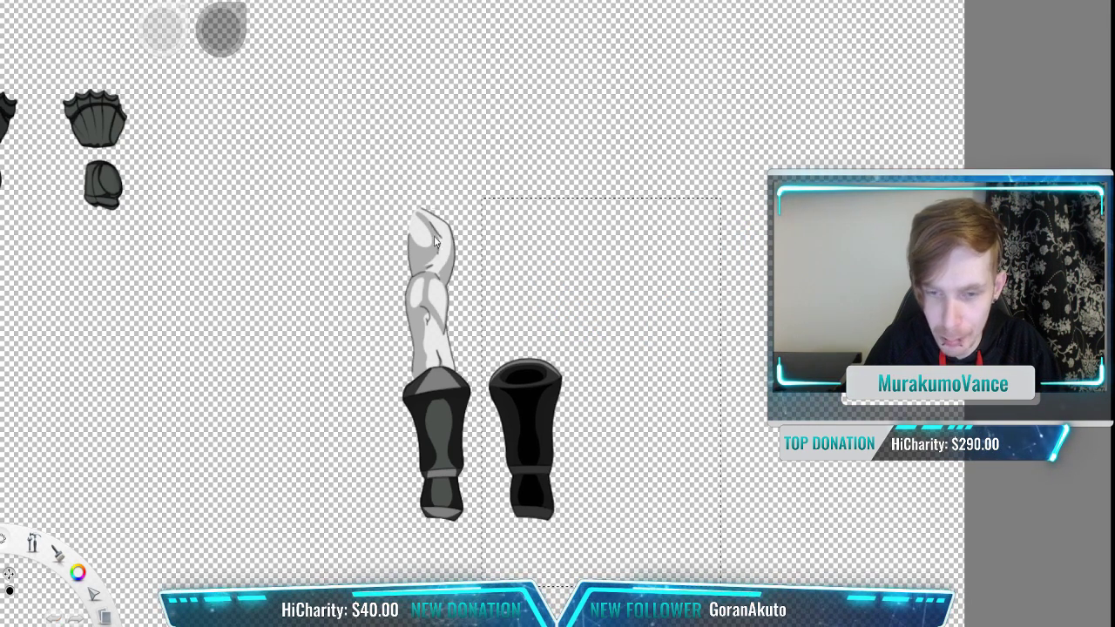
left_click(785, 38)
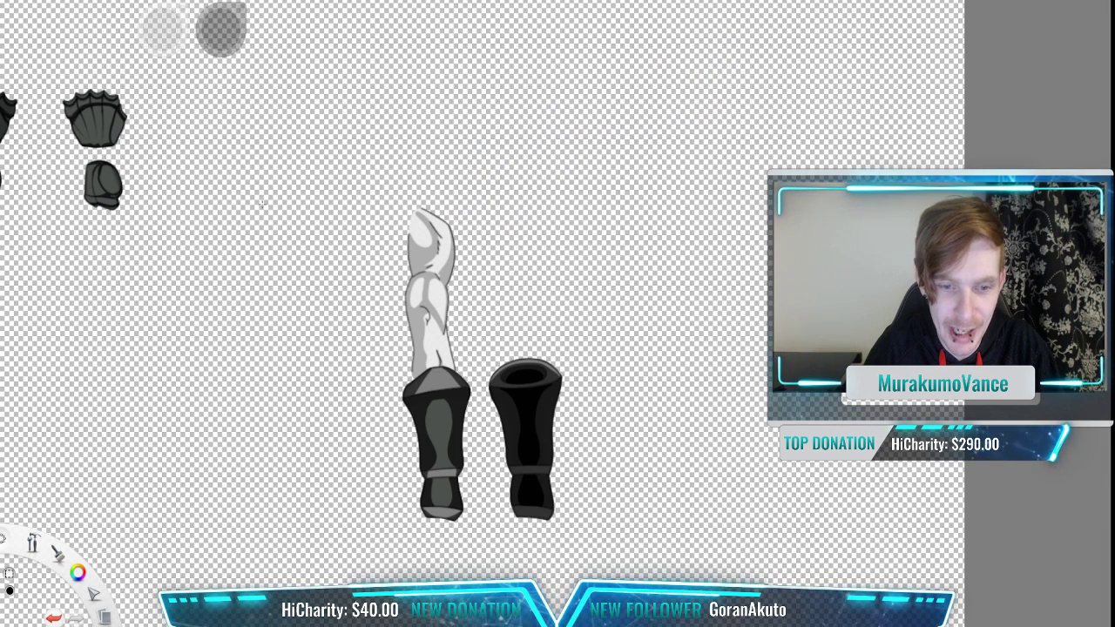
Step: Select the bare arm with a rectangle, shift and slightly rotate it to fit into the forearm armour opening, and deselect
left_click_drag(413, 453, 483, 555)
key("v")
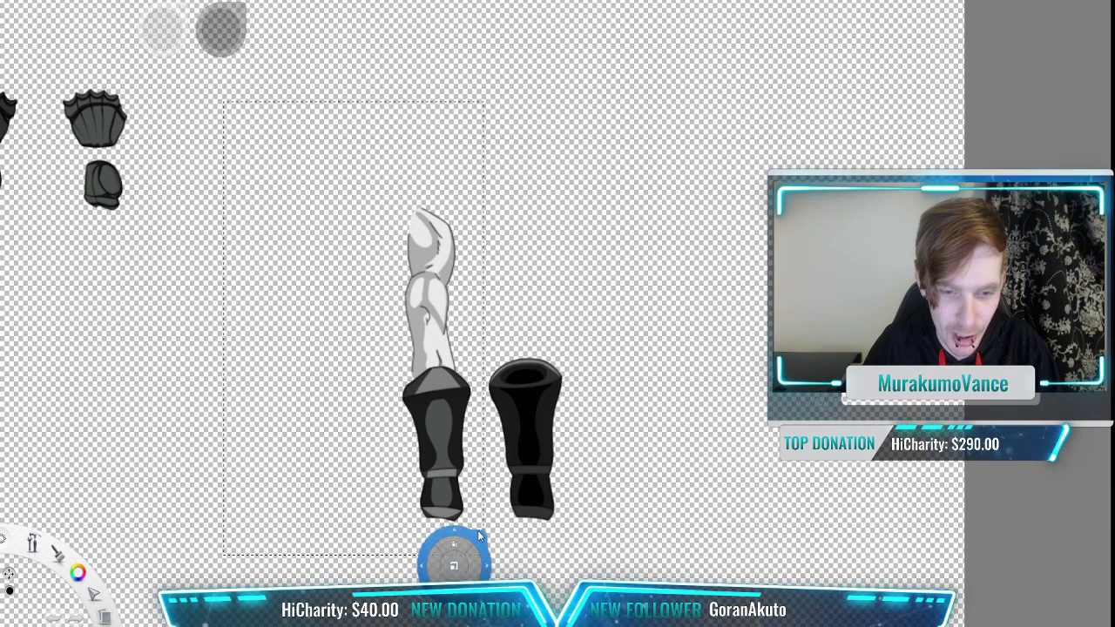
left_click_drag(465, 388, 466, 393)
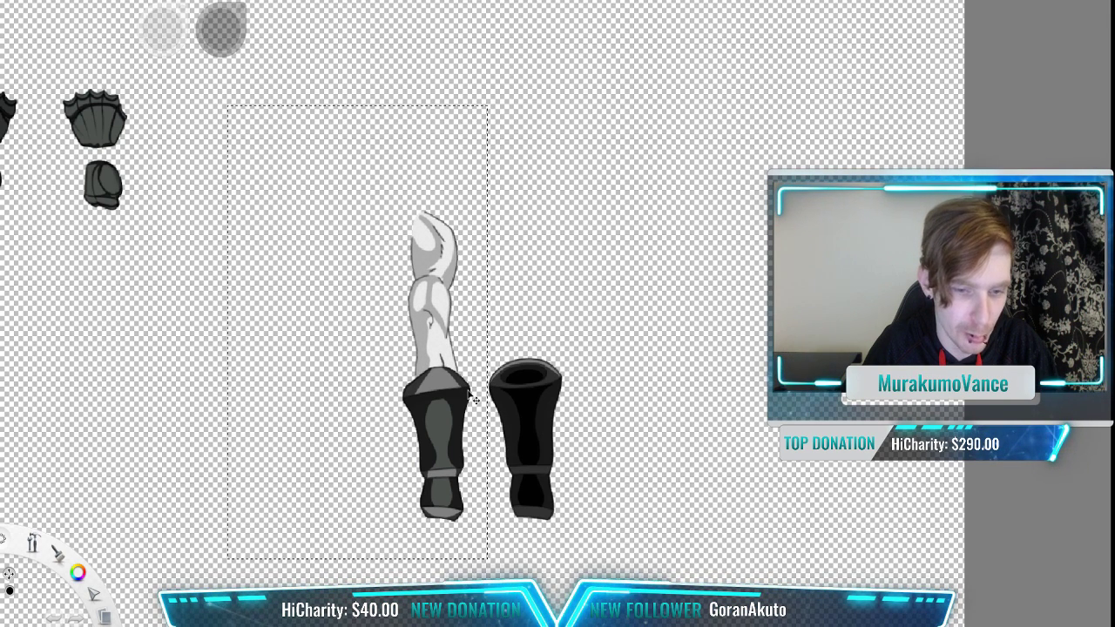
left_click(472, 397)
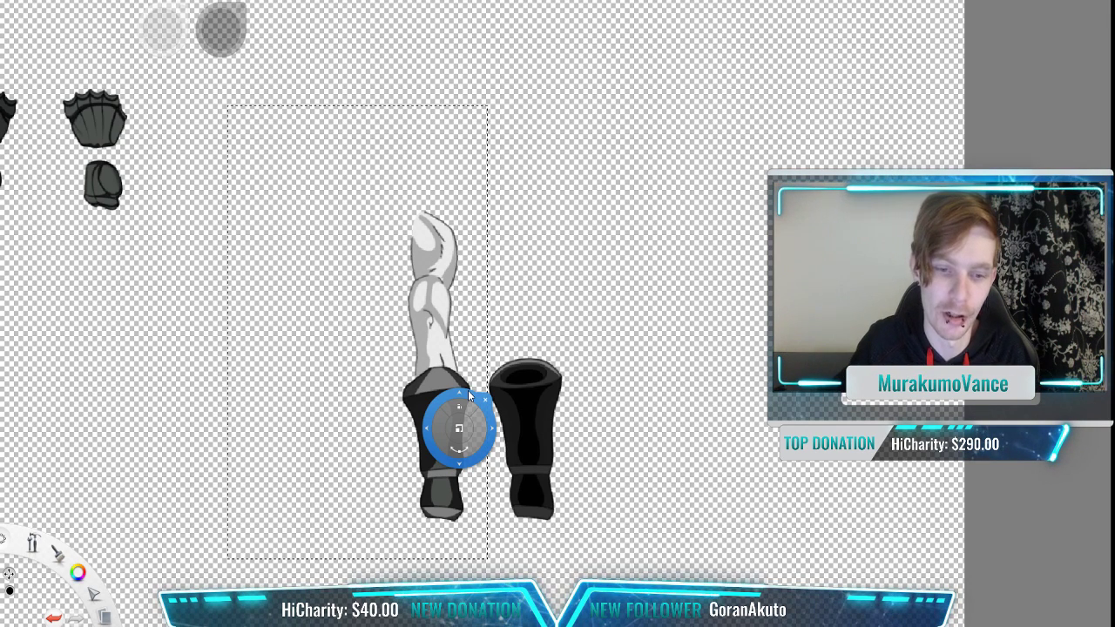
left_click_drag(479, 417, 466, 402)
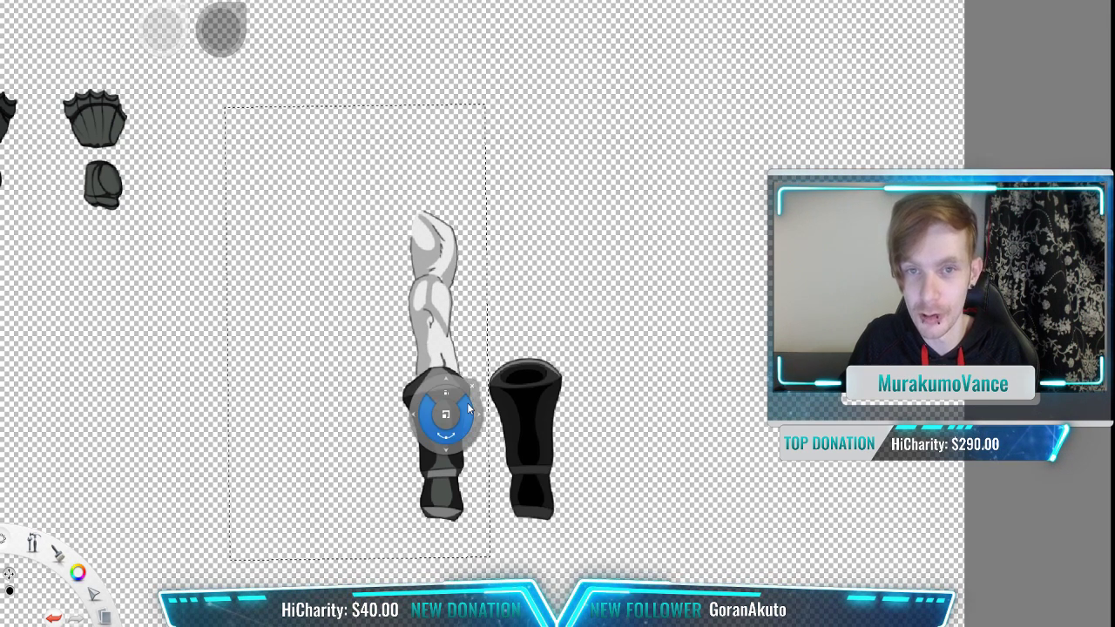
mouse_move(474, 330)
left_mouse_down()
mouse_move(479, 354)
mouse_move(462, 313)
mouse_move(458, 324)
left_mouse_up()
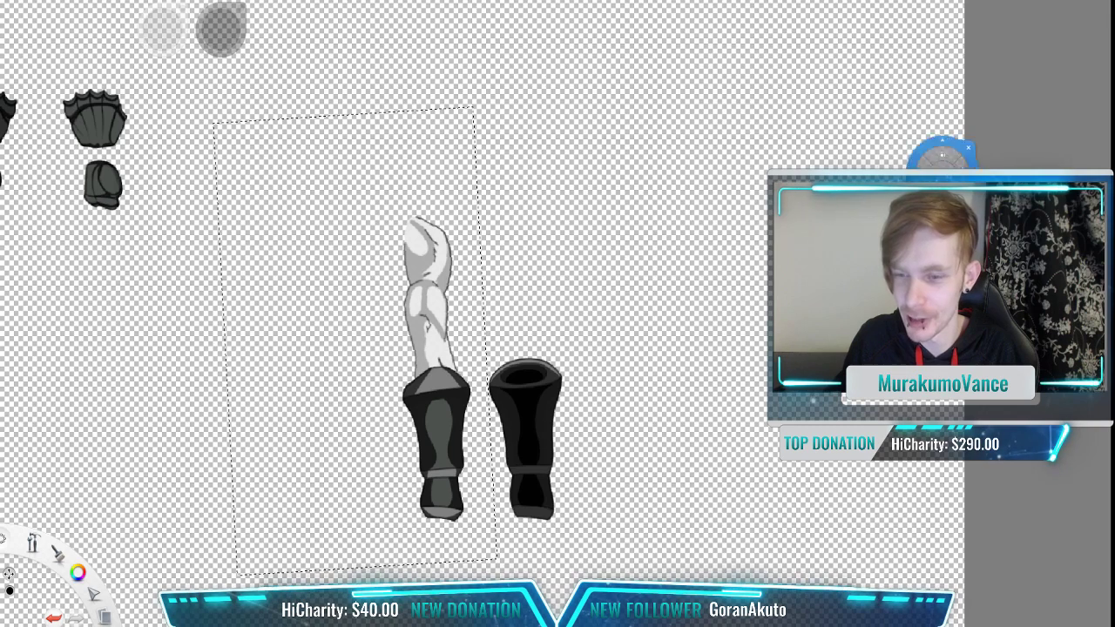
key("Escape")
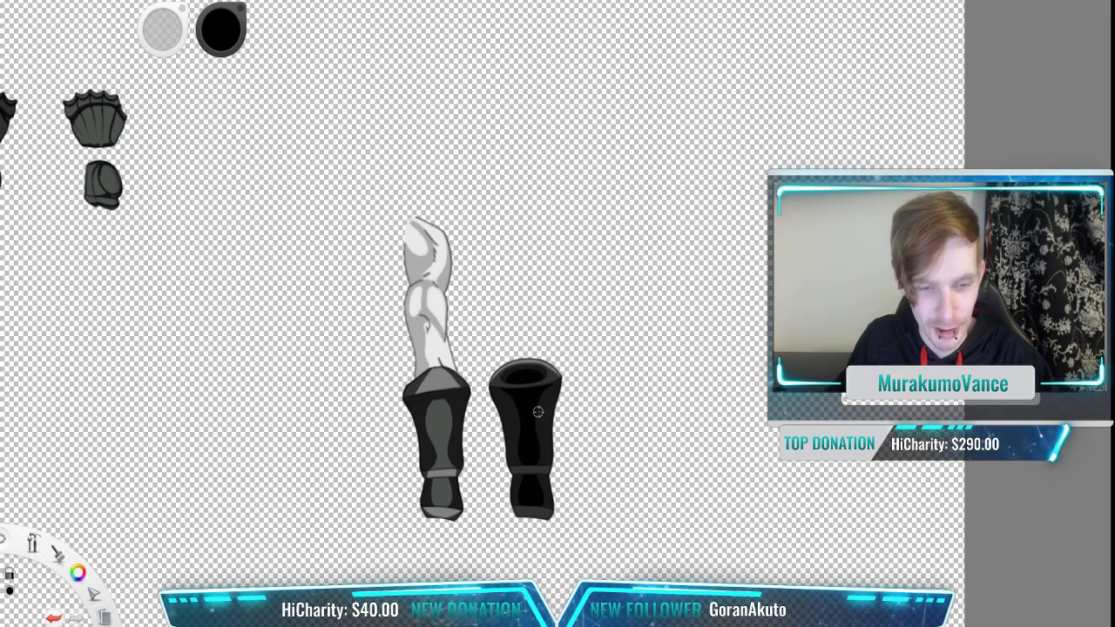
Step: Erase a curved gap across the bare forearm above the armour and rub out most of the upper arm
left_click_drag(463, 343, 562, 235)
scroll(560, 233, "up", 6)
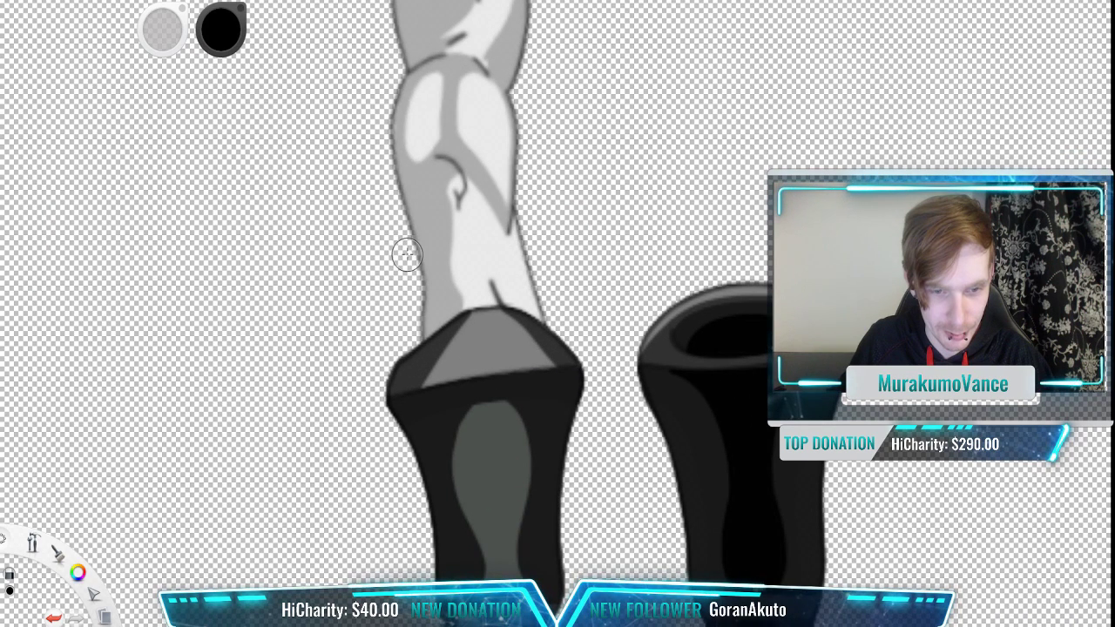
left_click_drag(413, 212, 412, 190)
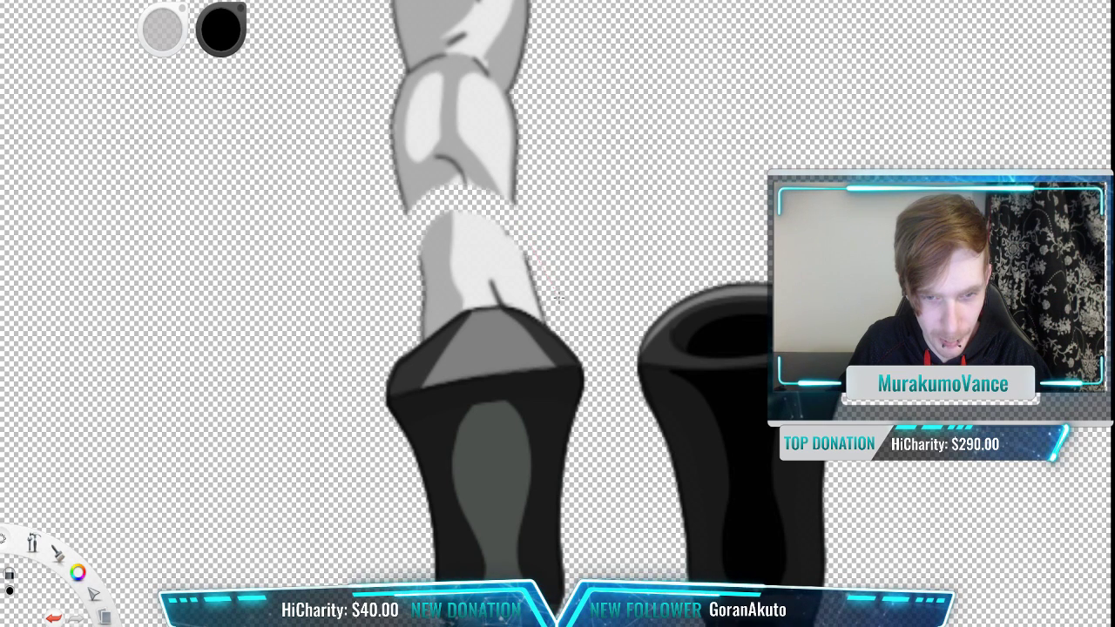
scroll(574, 352, "down", 3)
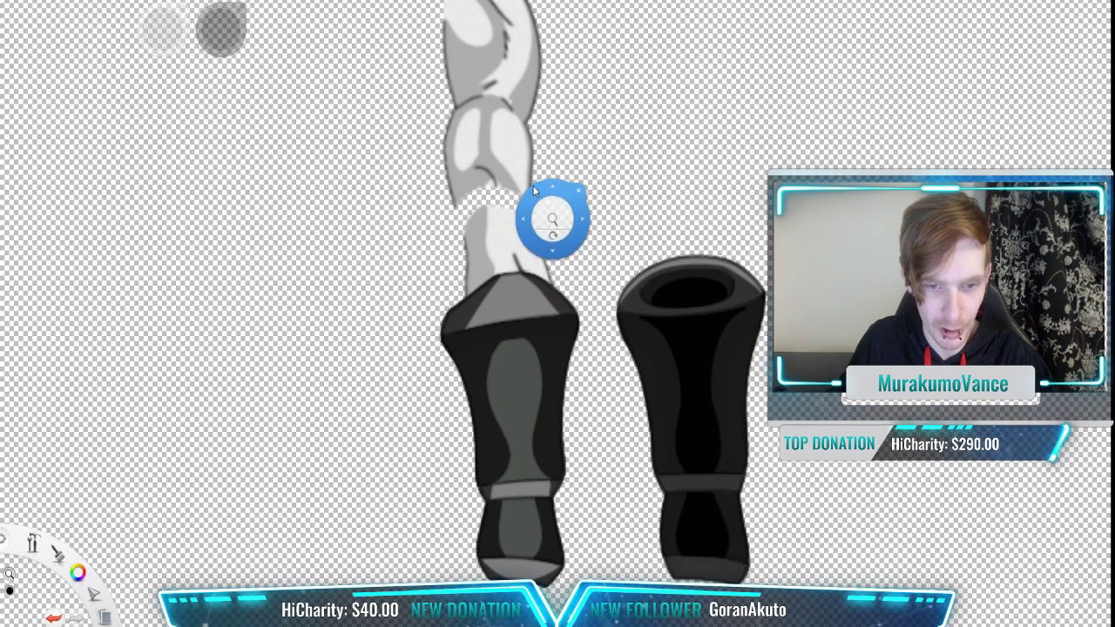
scroll(542, 219, "up", 1)
left_click_drag(452, 65, 567, 112)
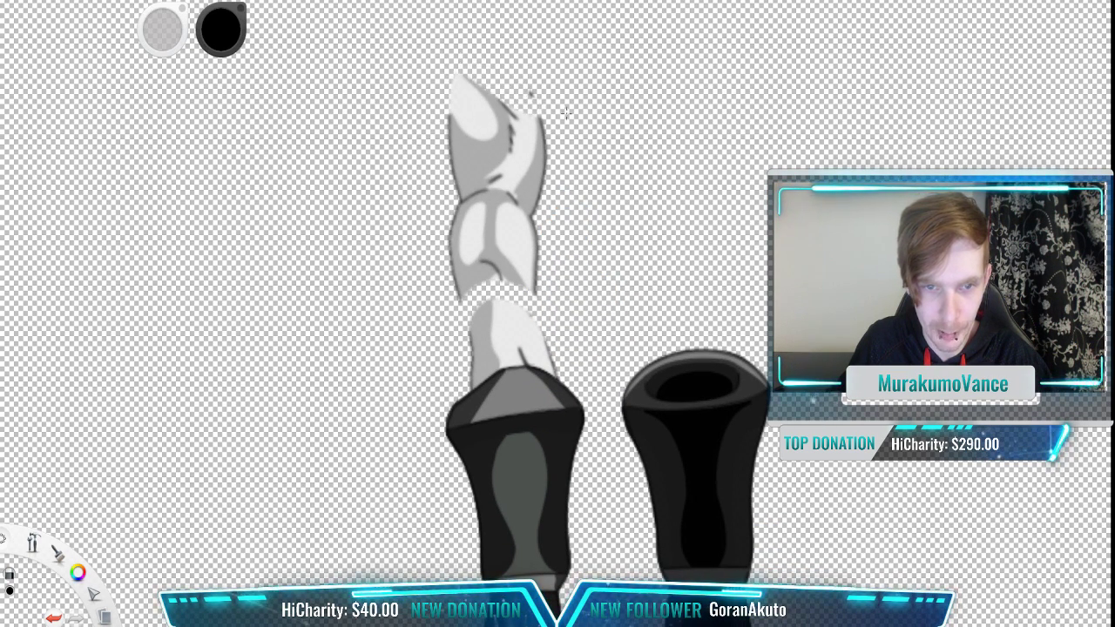
left_click_drag(478, 76, 554, 63)
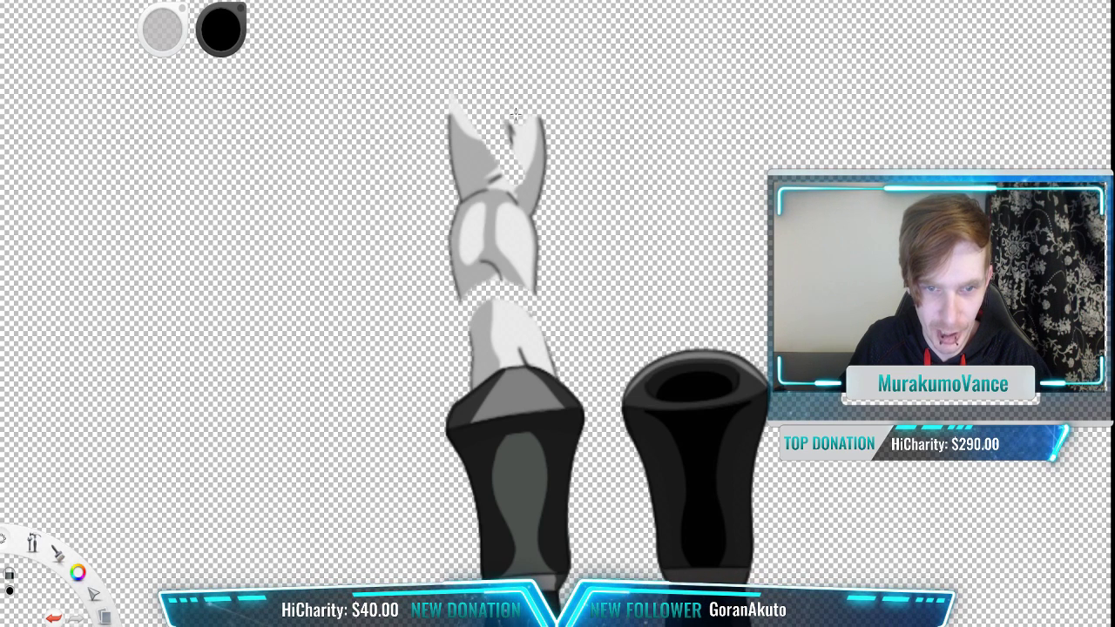
left_click_drag(516, 114, 528, 146)
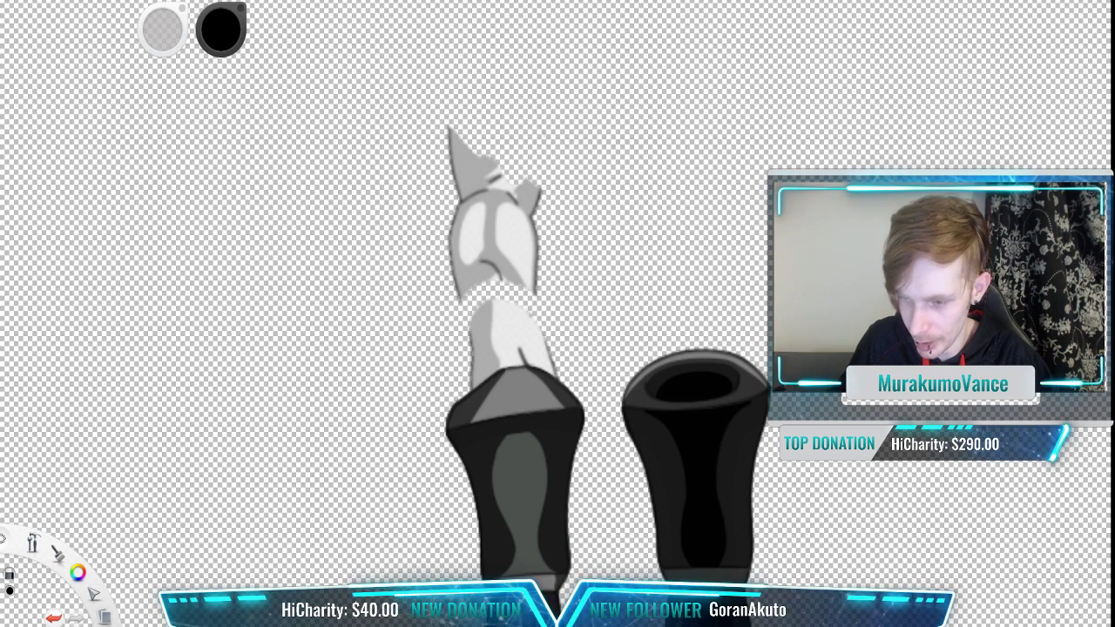
Step: Show the tan background and erase the remaining arm fragments above the forearm stub
left_click(994, 502)
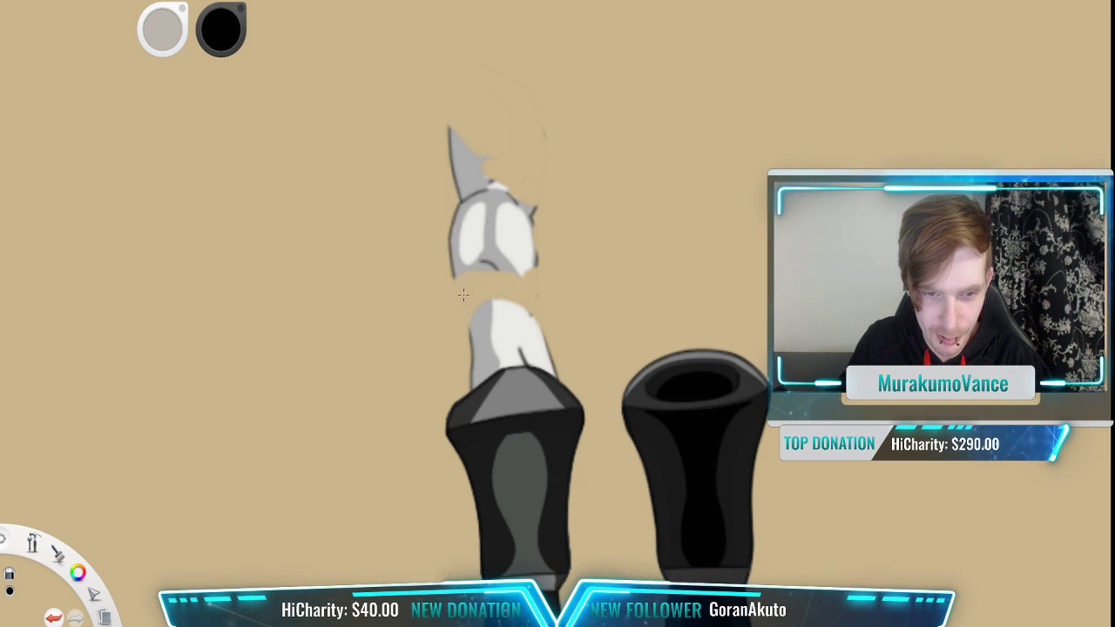
mouse_move(454, 278)
left_mouse_down()
mouse_move(647, 273)
mouse_move(445, 261)
mouse_move(554, 257)
mouse_move(554, 234)
mouse_move(473, 230)
mouse_move(625, 238)
mouse_move(500, 245)
mouse_move(520, 225)
mouse_move(406, 220)
mouse_move(582, 210)
left_mouse_up()
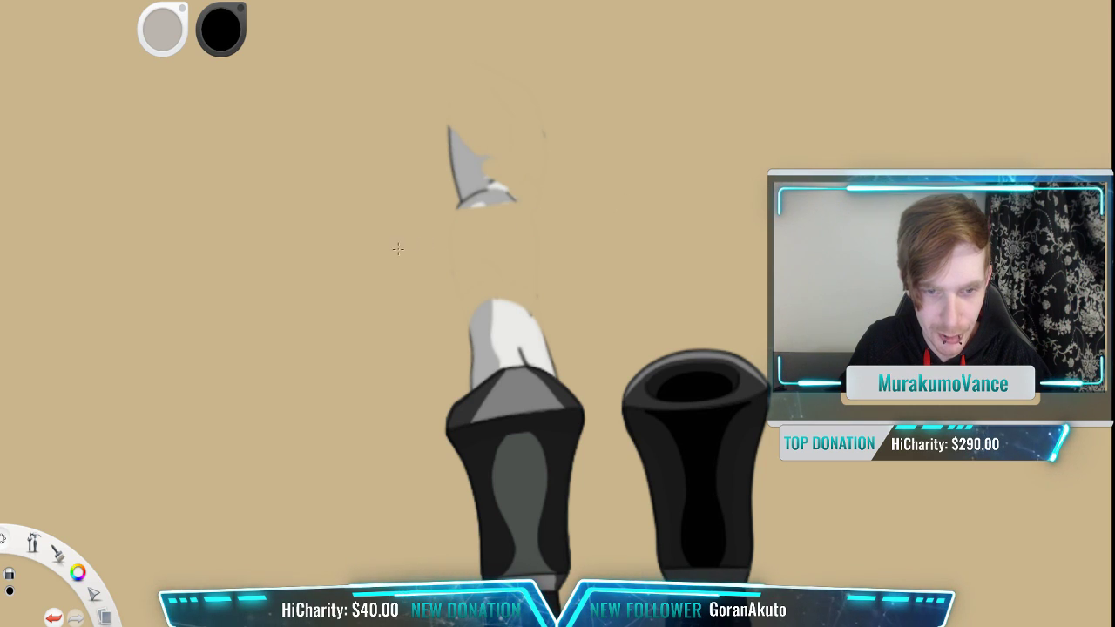
left_click_drag(455, 202, 542, 202)
mouse_move(484, 165)
left_mouse_down()
mouse_move(439, 180)
mouse_move(475, 155)
left_mouse_up()
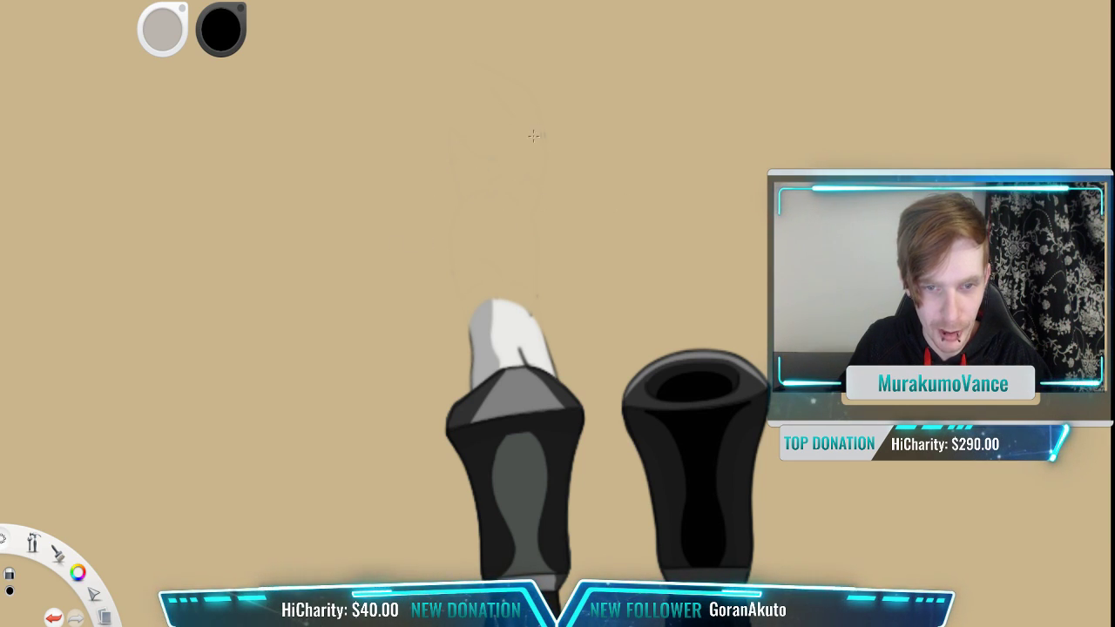
scroll(575, 166, "down", 5)
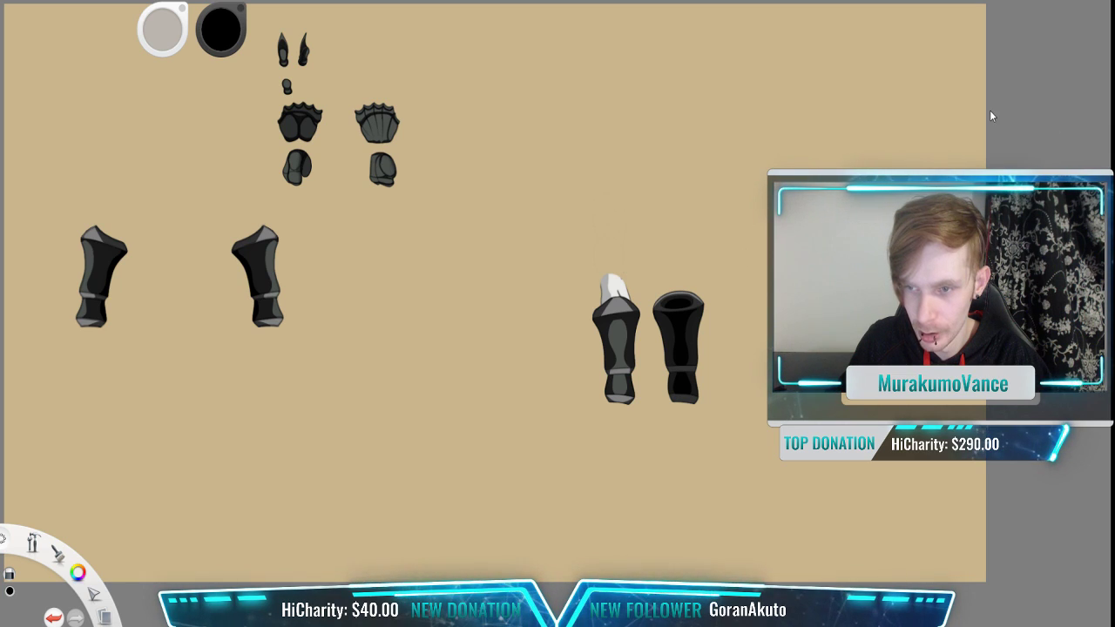
left_click(991, 112)
left_click(990, 112)
key("space")
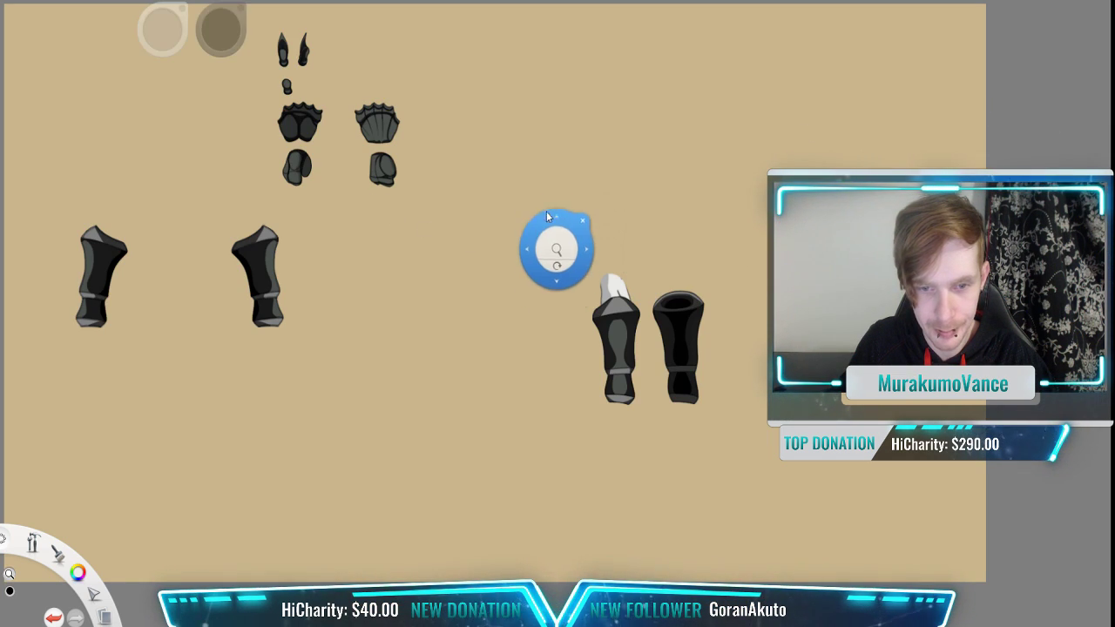
left_click_drag(548, 217, 558, 278)
scroll(567, 253, "down", 3)
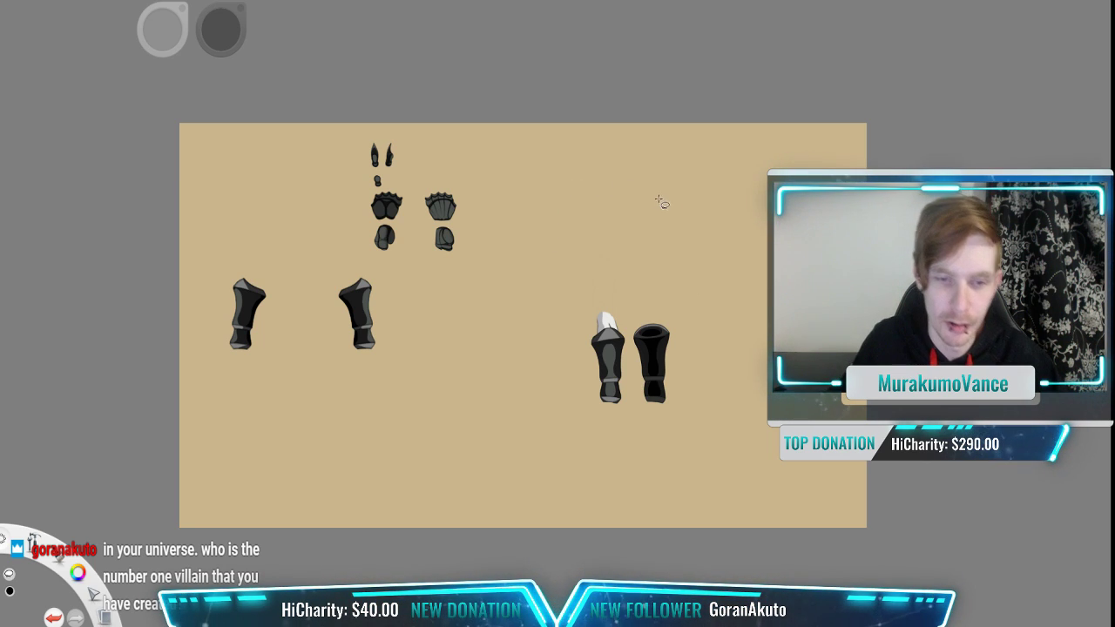
mouse_move(667, 481)
left_mouse_down()
mouse_move(634, 464)
mouse_move(636, 431)
left_mouse_up()
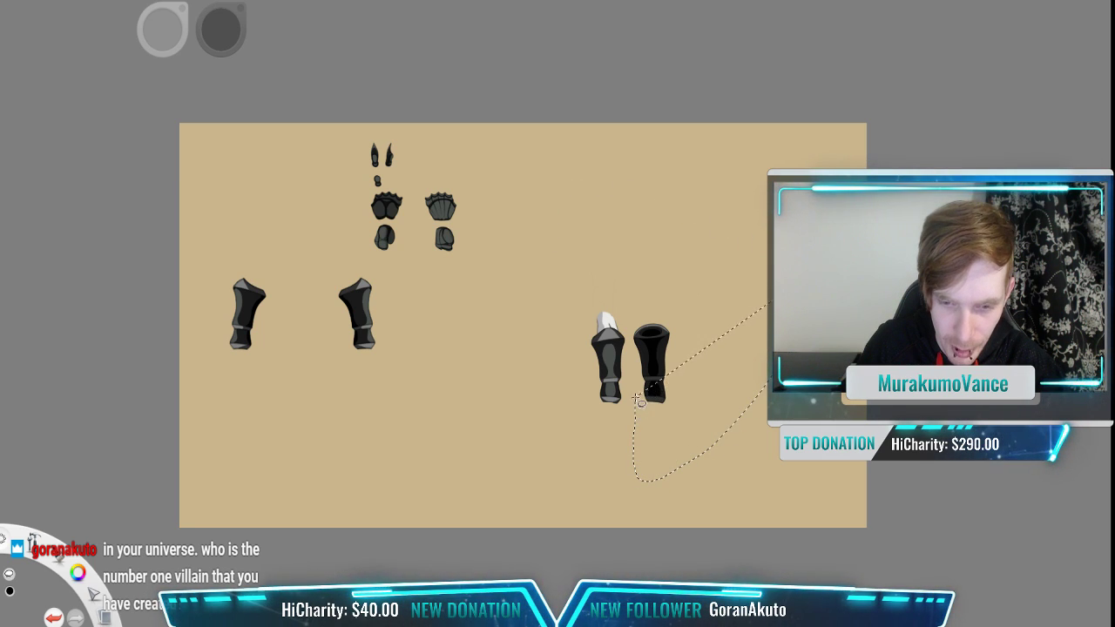
left_click_drag(639, 348, 636, 320)
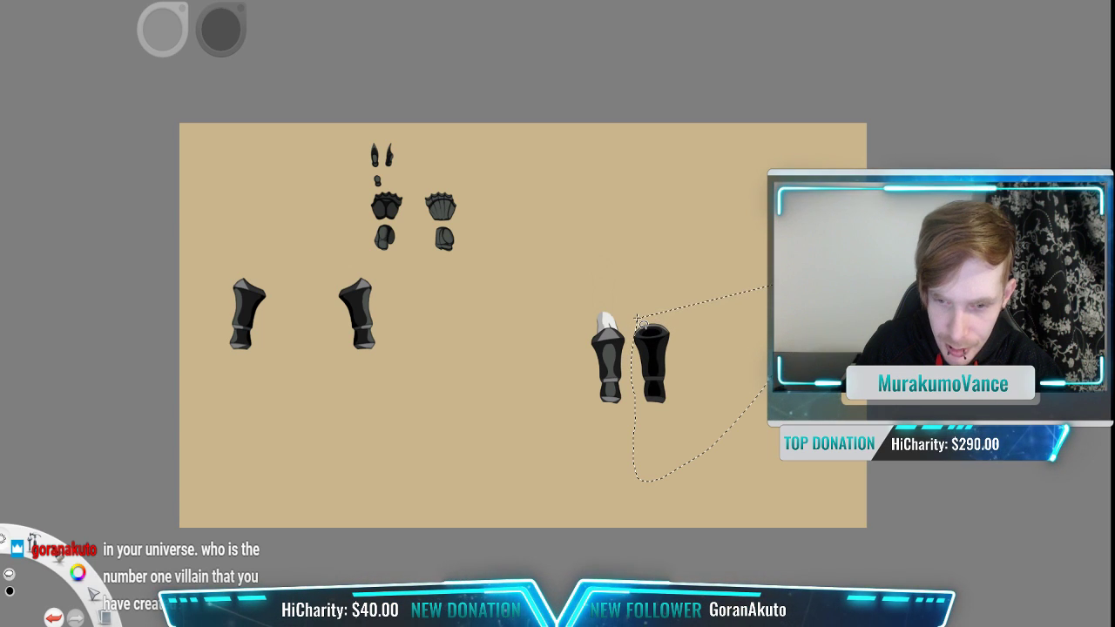
left_click(803, 58)
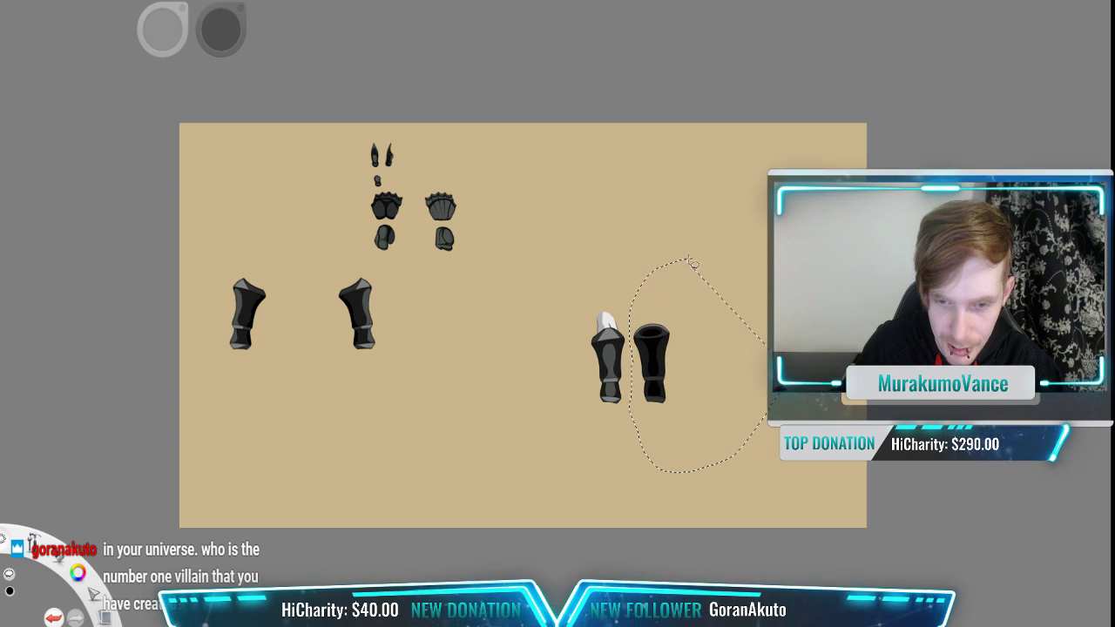
left_click_drag(690, 259, 704, 256)
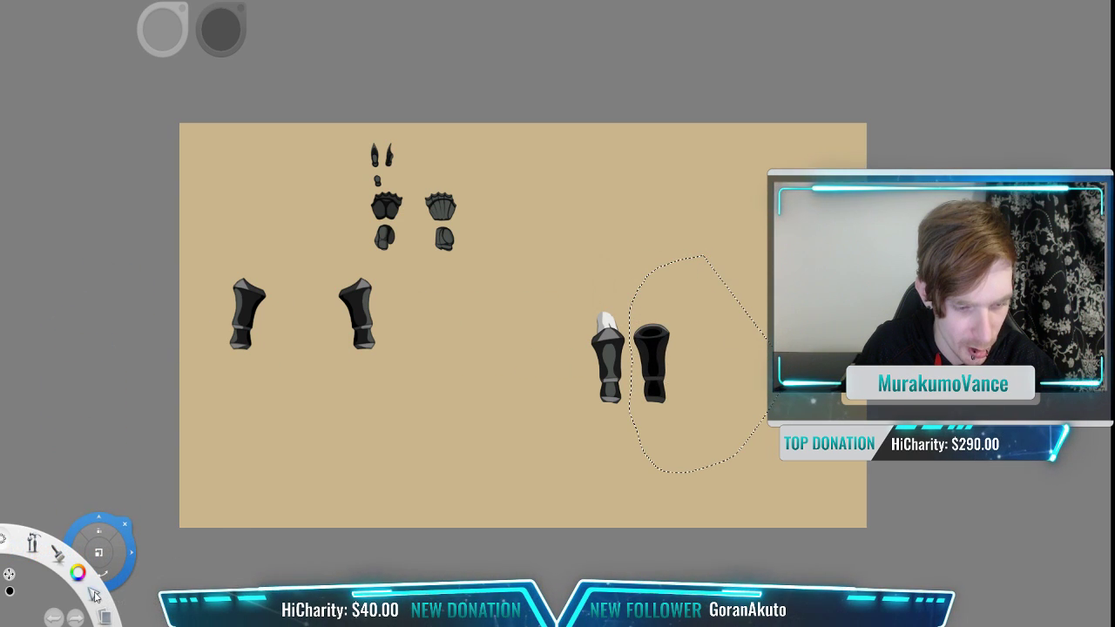
left_click(79, 616)
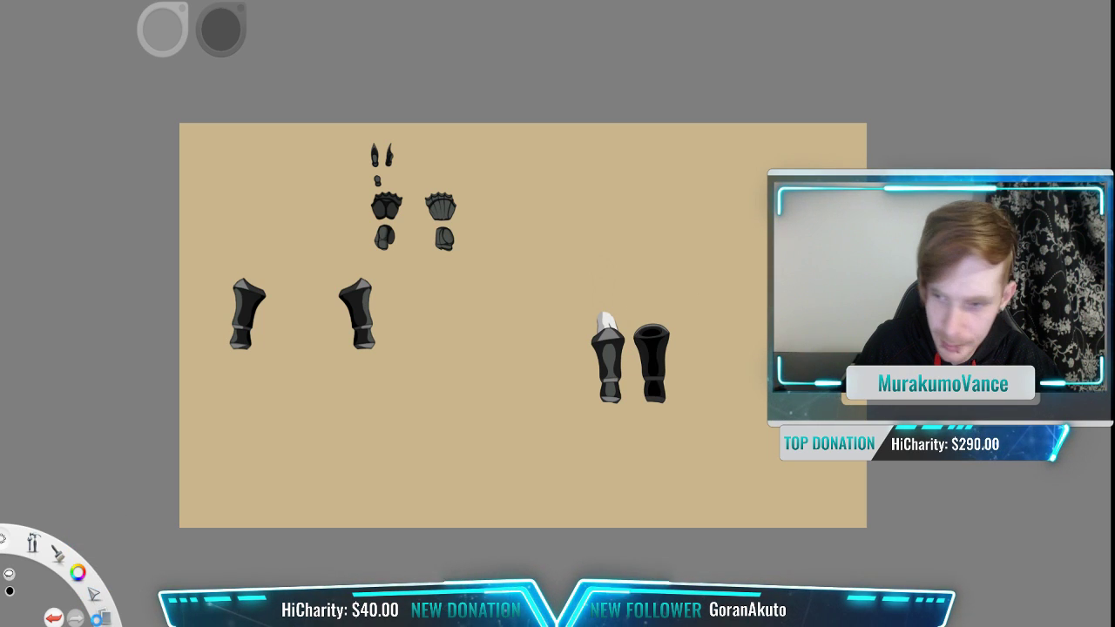
left_click_drag(630, 255, 796, 473)
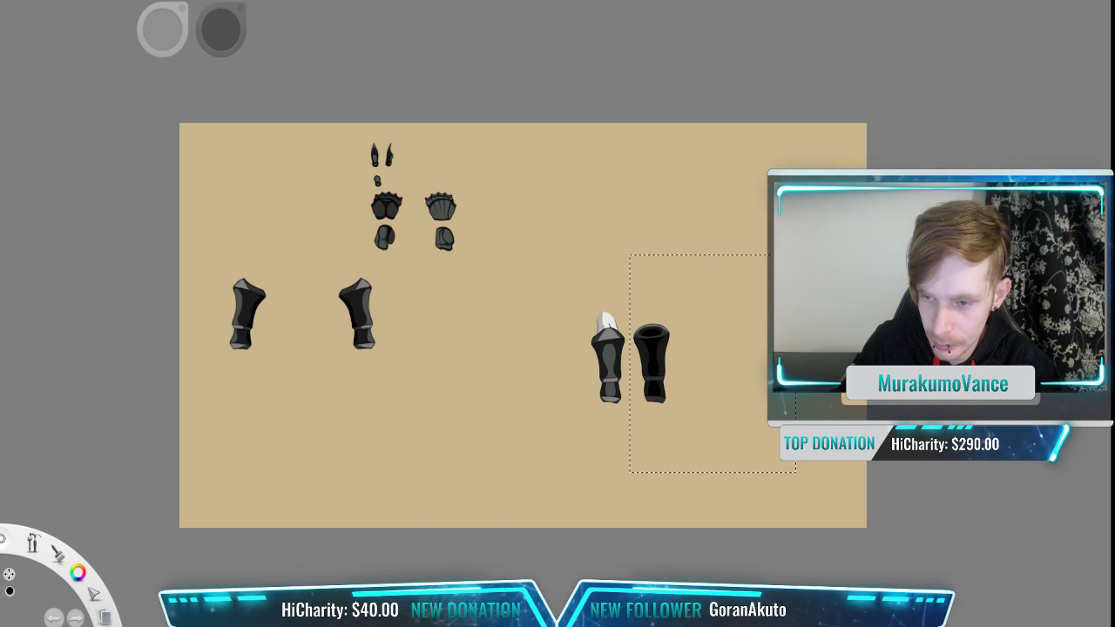
key("Escape")
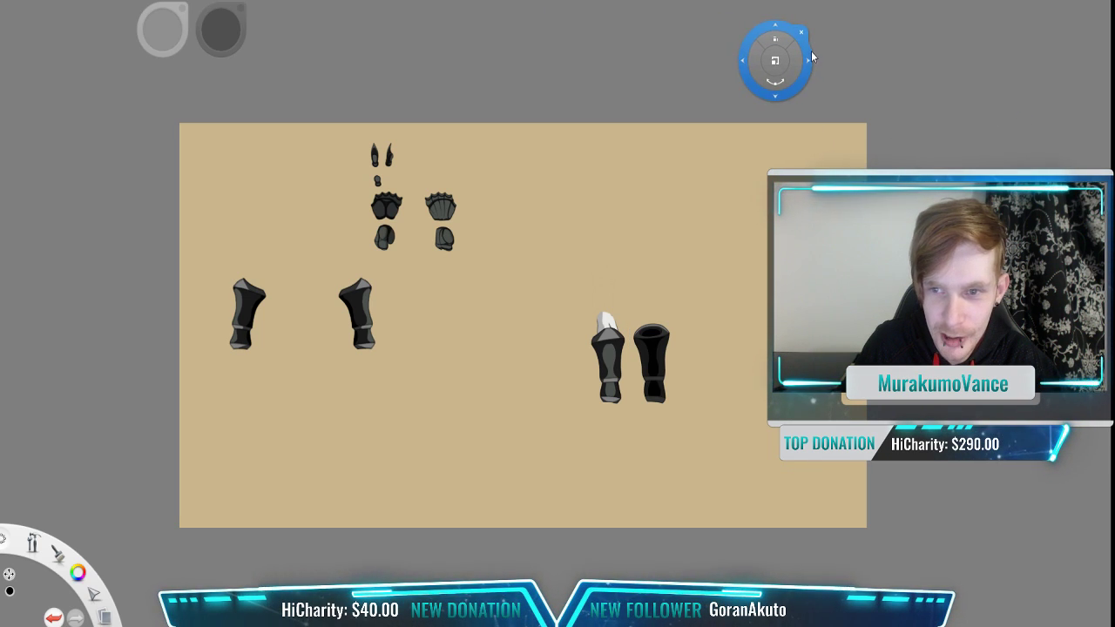
Step: Lasso the hollow forearm armour, cut and paste it onto its own layer, and deselect
mouse_move(712, 289)
left_mouse_down()
mouse_move(710, 448)
mouse_move(646, 452)
mouse_move(628, 383)
mouse_move(638, 289)
left_mouse_up()
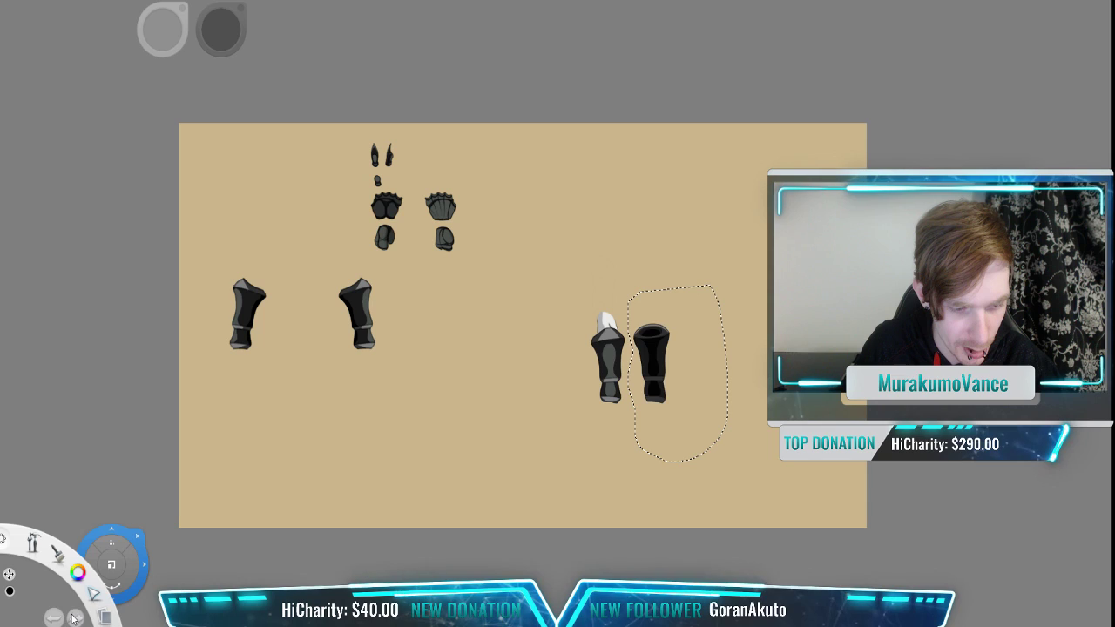
key("ctrl+x")
key("ctrl+v")
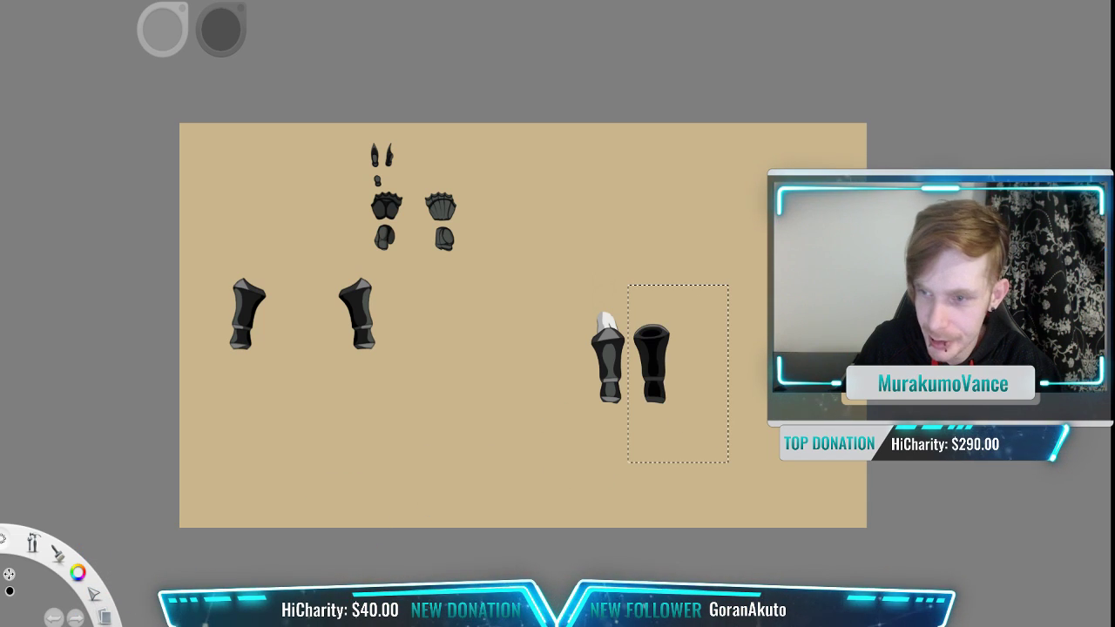
scroll(696, 339, "up", 3)
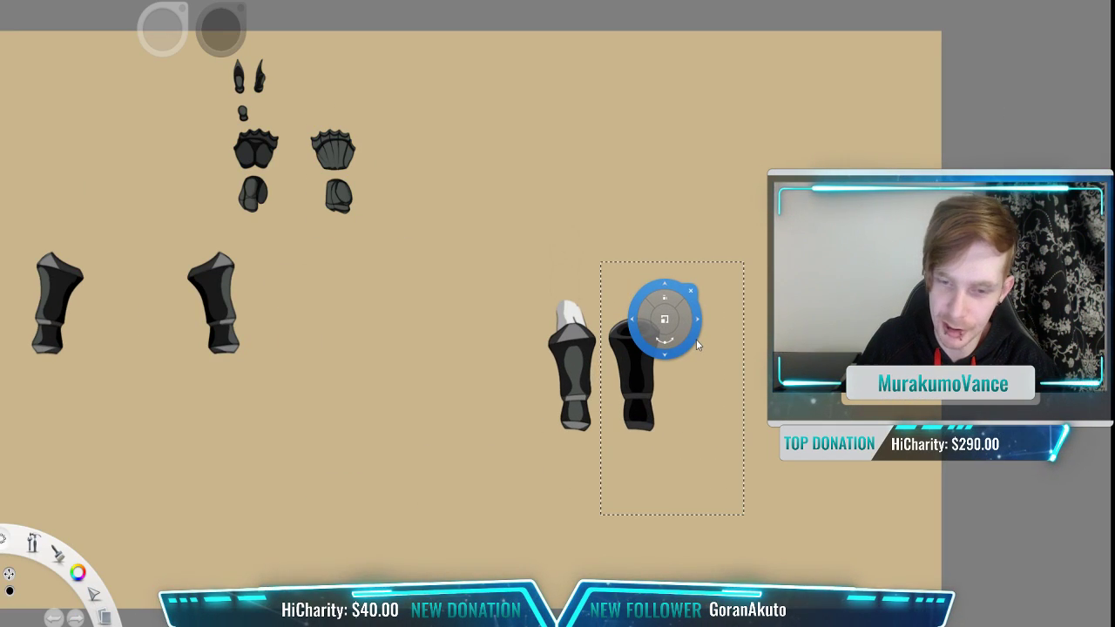
left_click_drag(653, 381, 991, 103)
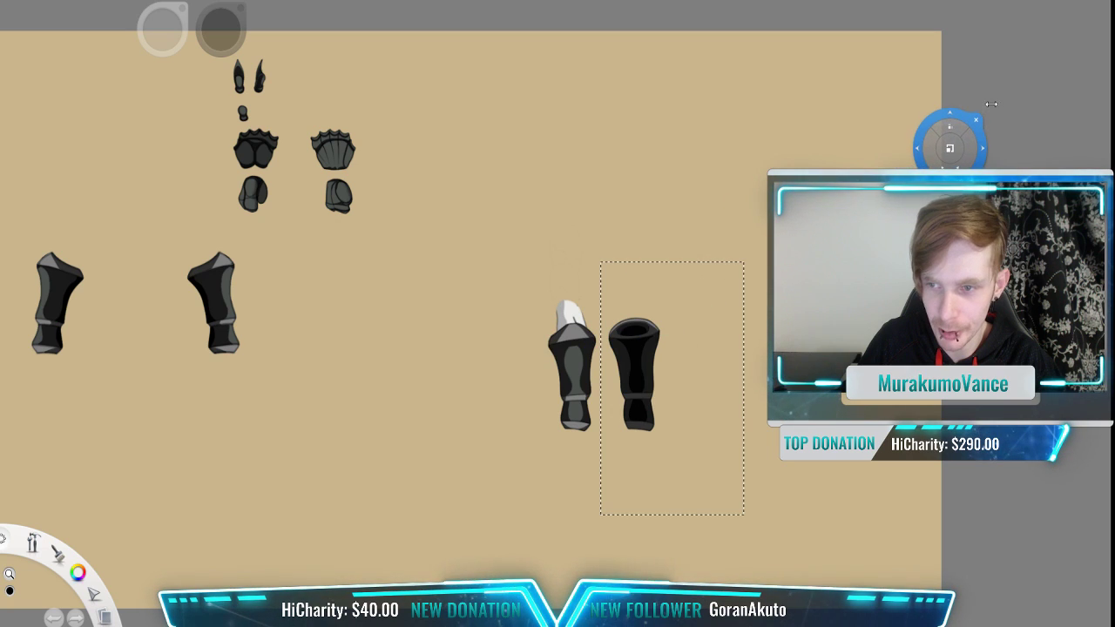
key("ctrl+d")
Step: Check the bare arm stub without the solid armour and hand pieces, then bring those pieces back into view
key("space")
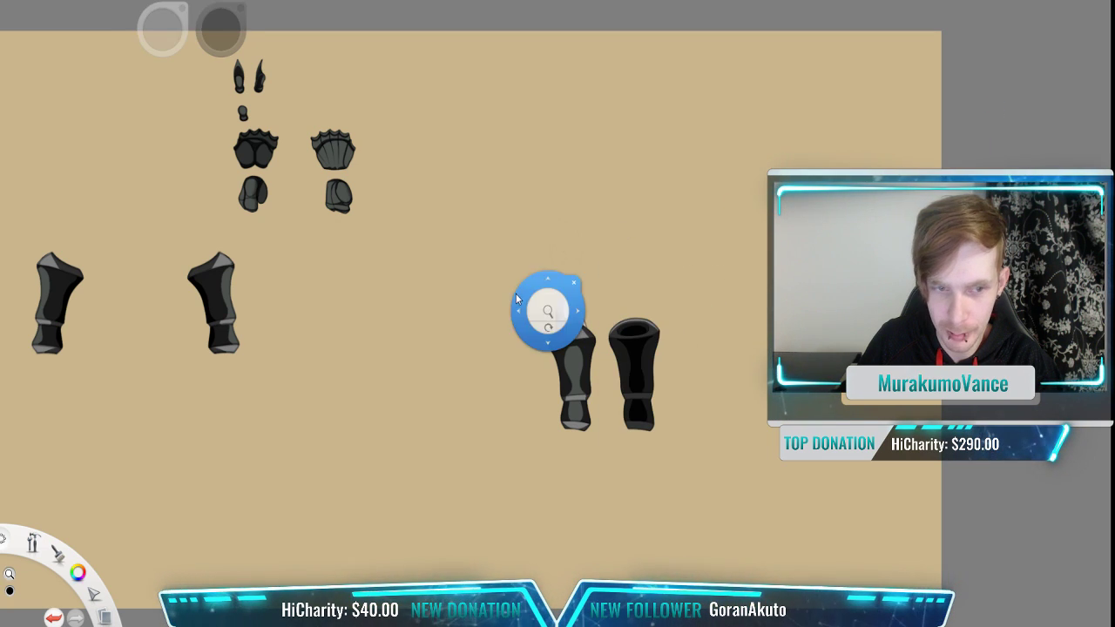
left_click_drag(360, 286, 506, 268)
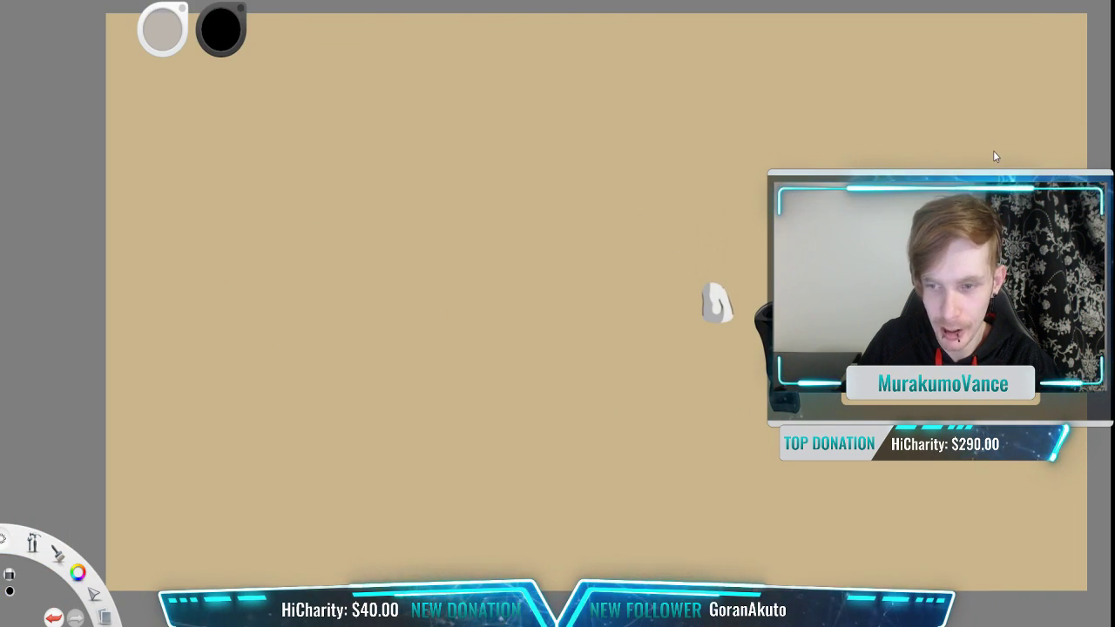
key("ctrl+s")
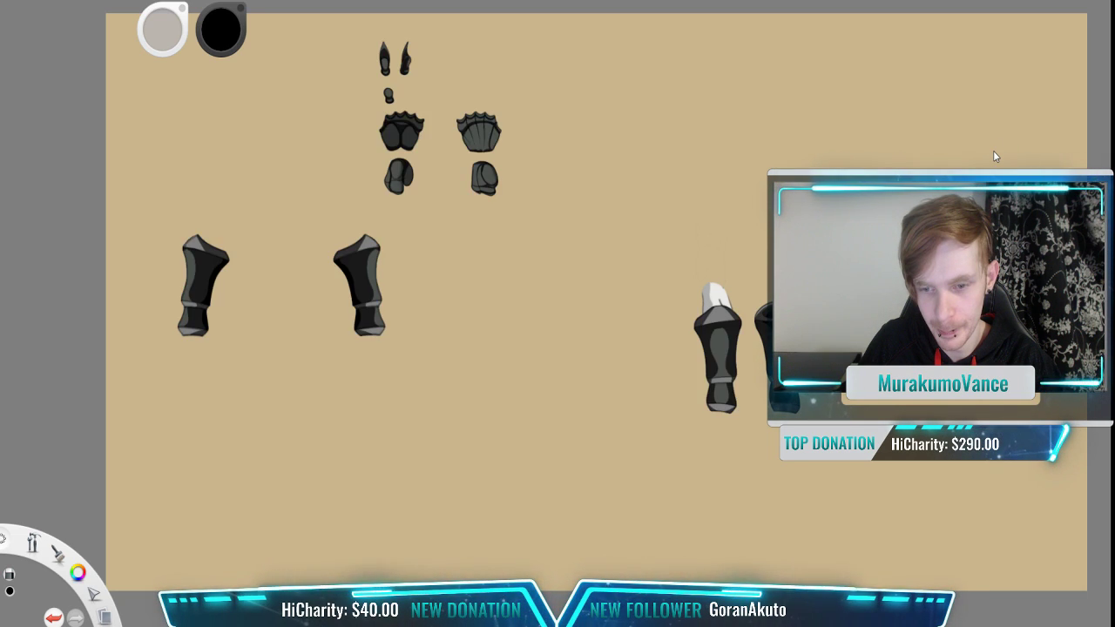
scroll(749, 239, "down", 2)
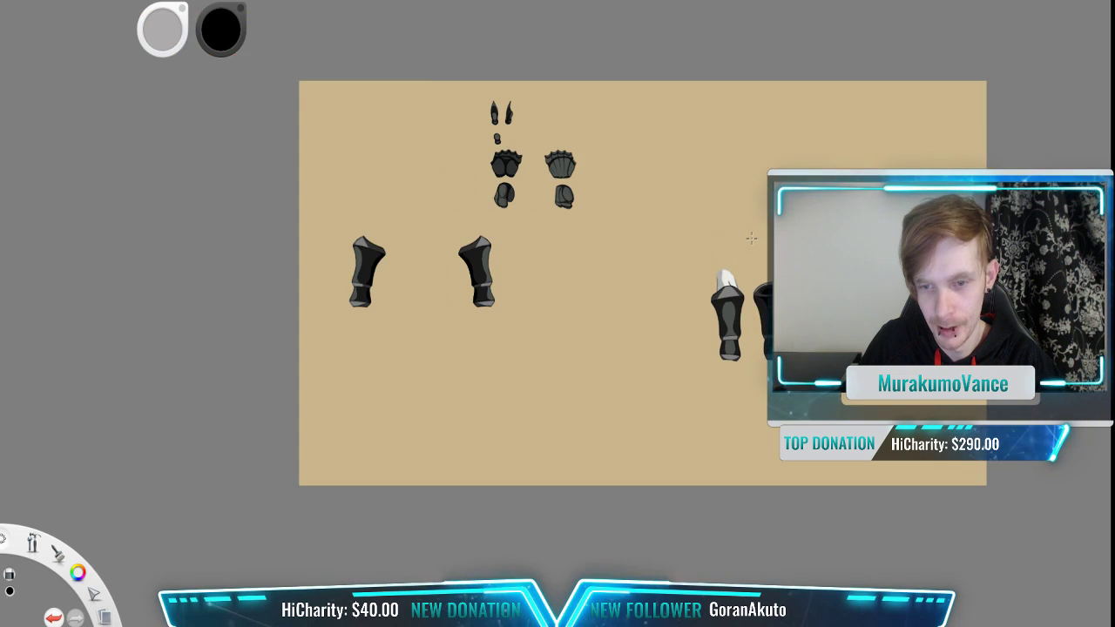
key("space")
left_click_drag(716, 202, 660, 205)
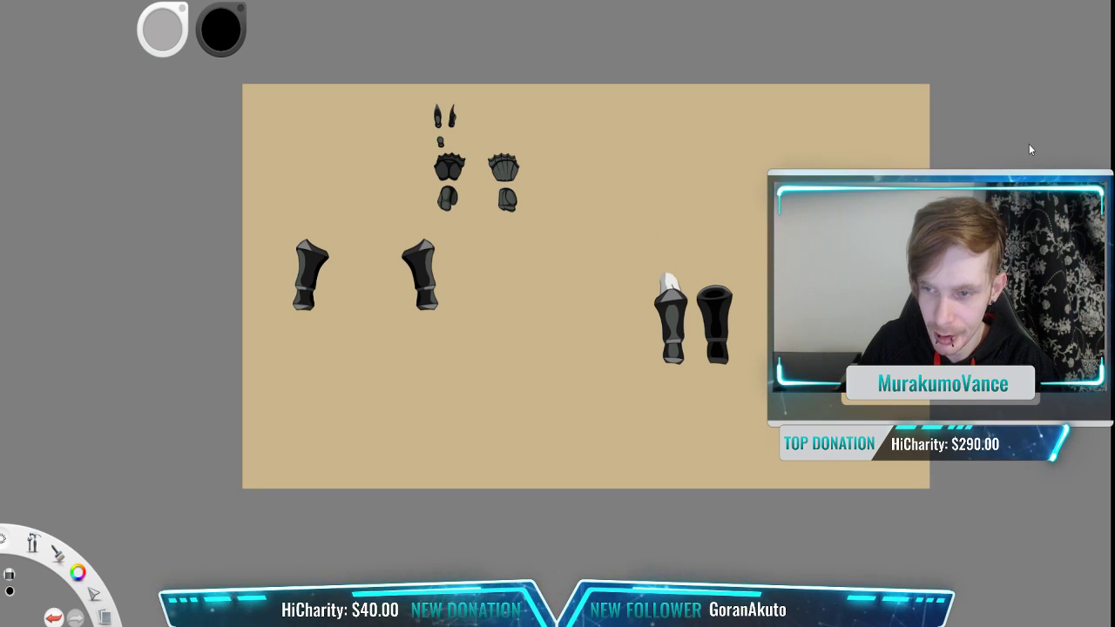
scroll(719, 252, "up", 2)
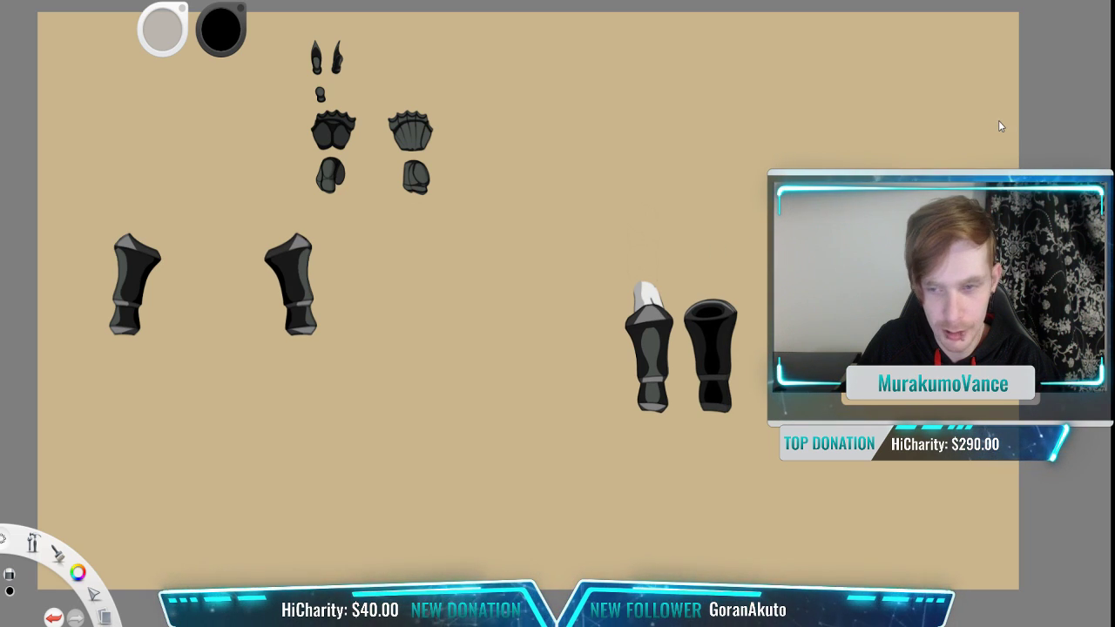
Step: Check the layer contents by toggling the visibility of the leg armour, hand and forearm pieces
left_click(1001, 162)
left_click(991, 79)
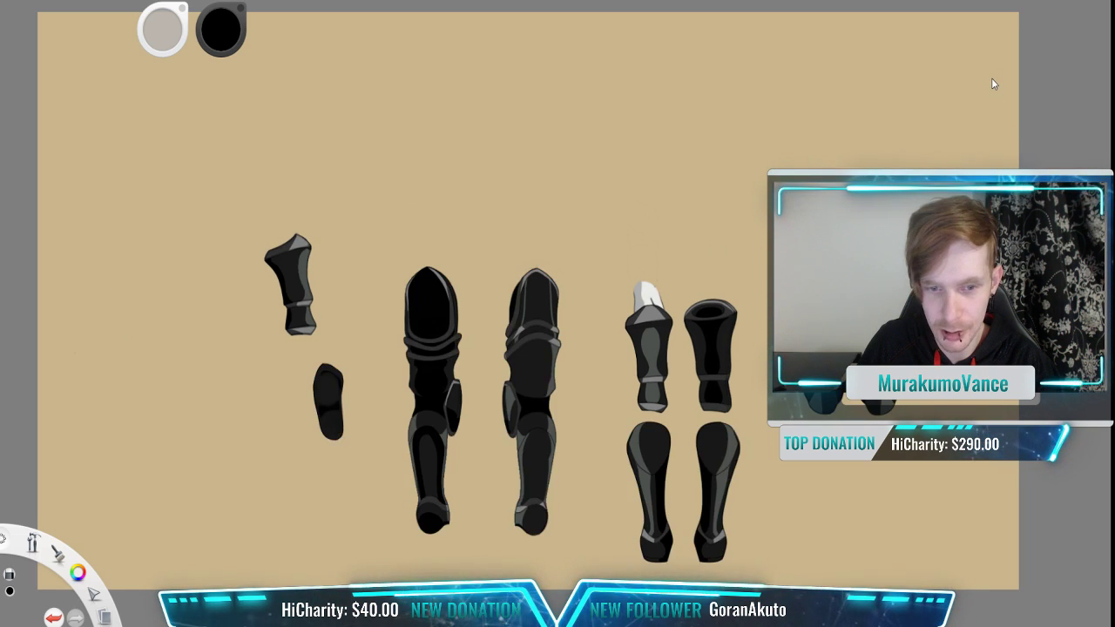
left_click(992, 80)
left_click(992, 115)
left_click(992, 115)
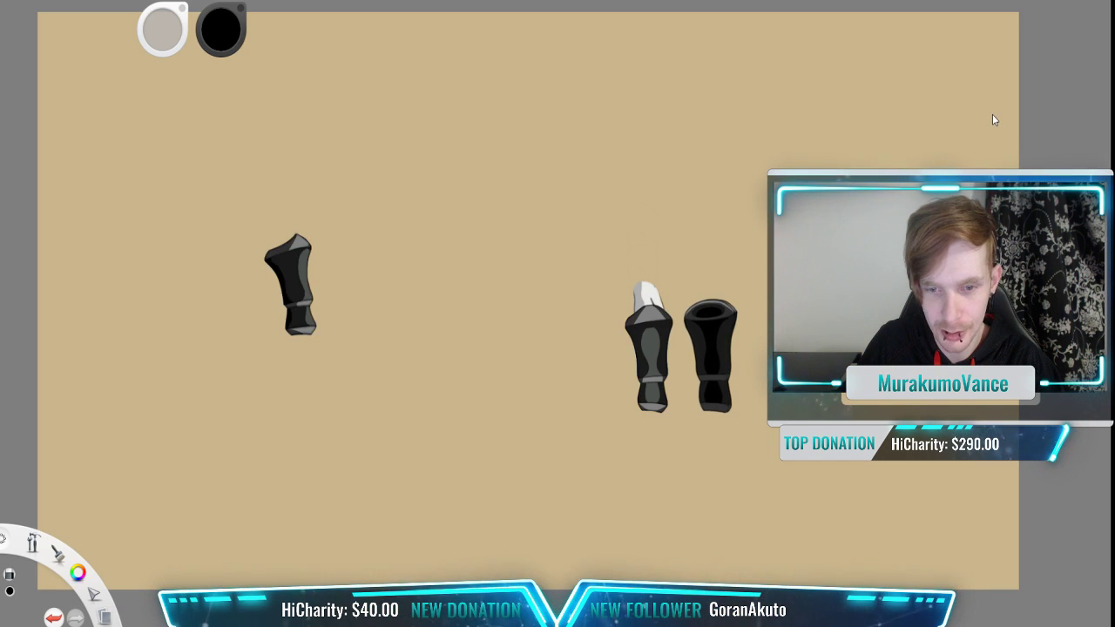
left_click(1002, 162)
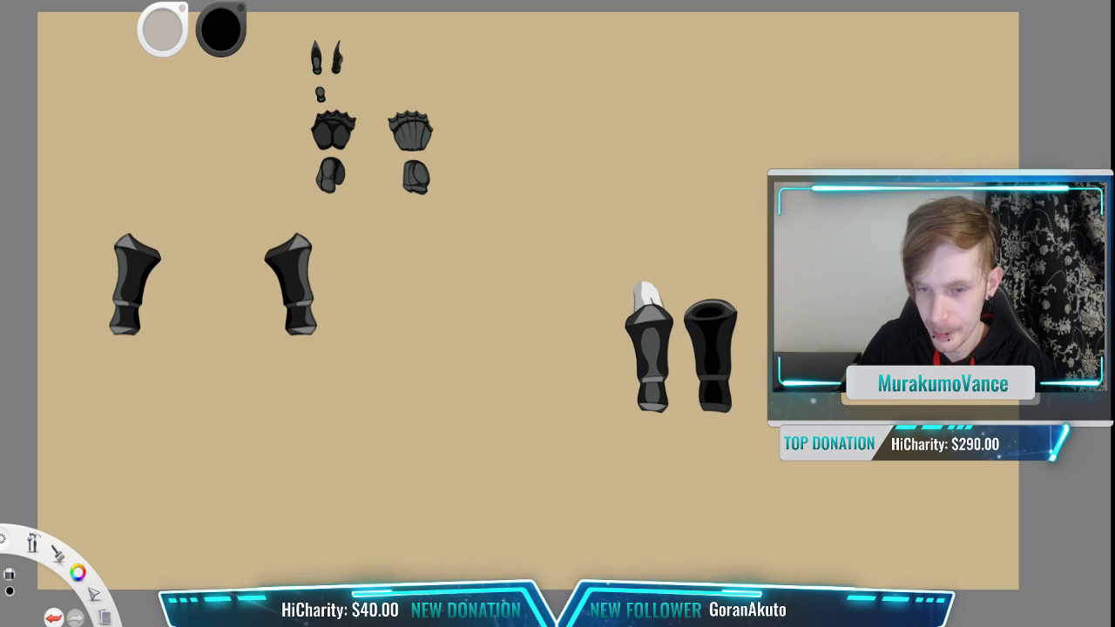
Step: Toggle the bare arm stub and the hollow forearm armour off and on to check that each is on its own layer
scroll(759, 241, "down", 2)
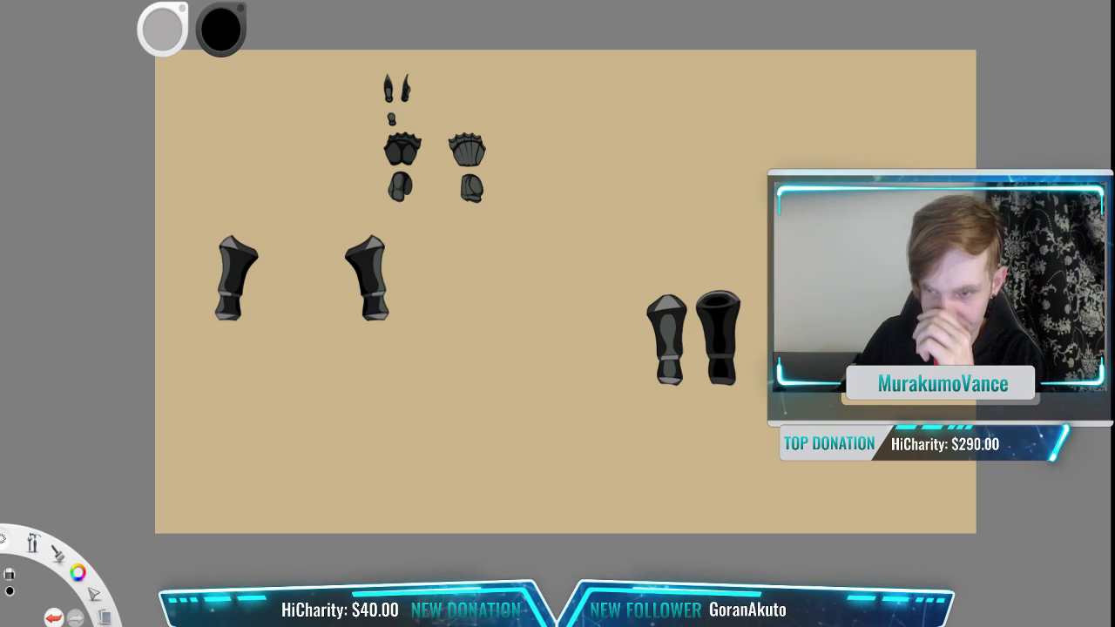
left_click(995, 111)
left_click(994, 113)
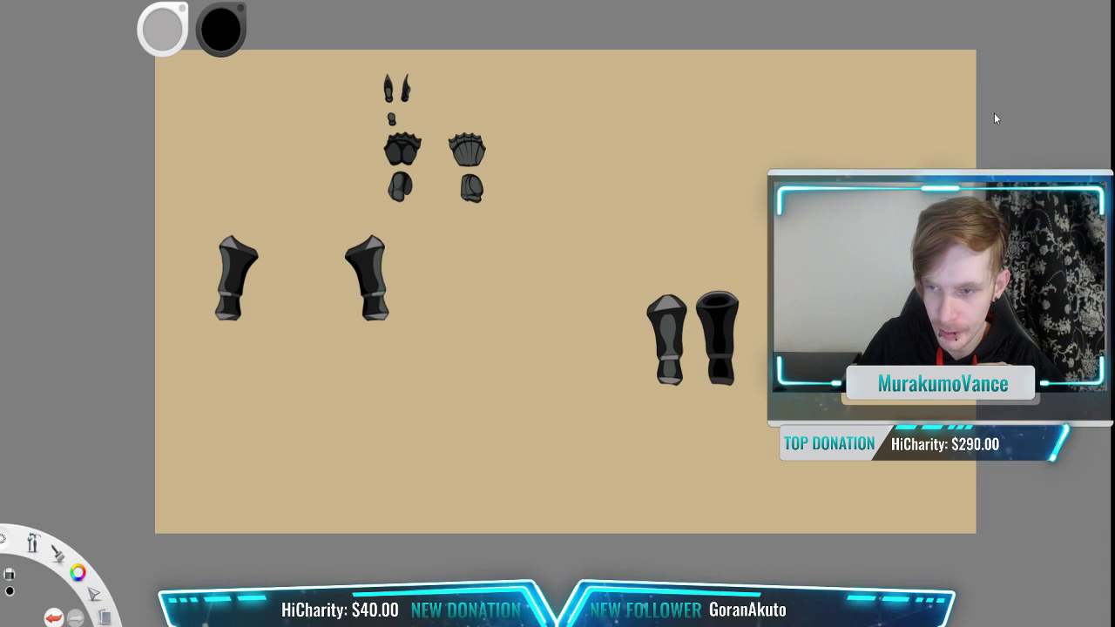
left_click(994, 119)
left_click(994, 119)
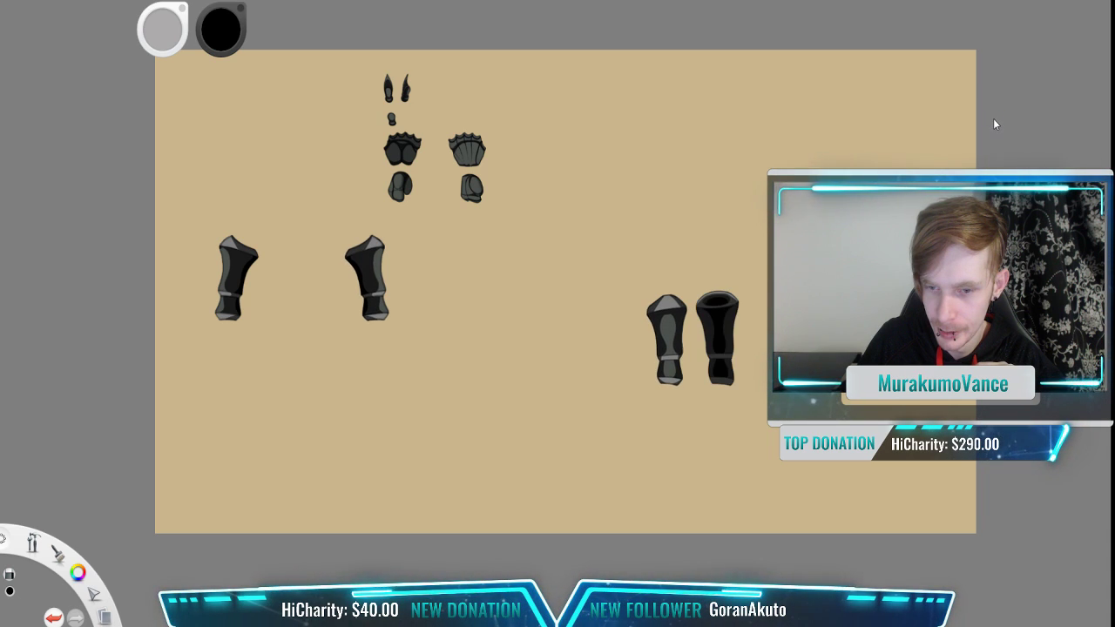
left_click(994, 120)
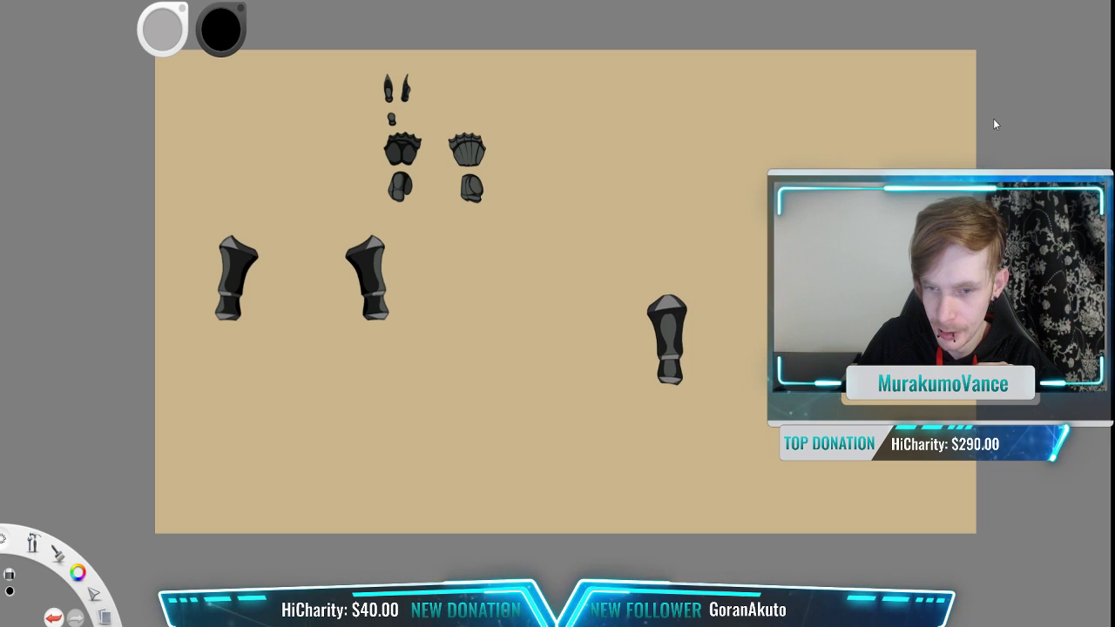
left_click(994, 119)
left_click(994, 119)
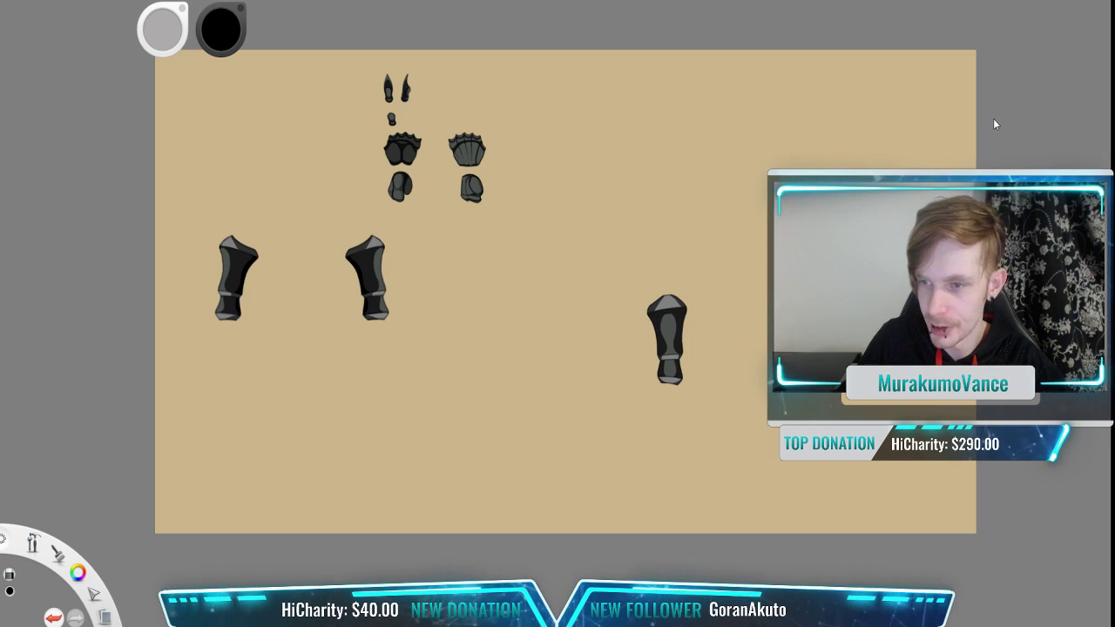
left_click(994, 120)
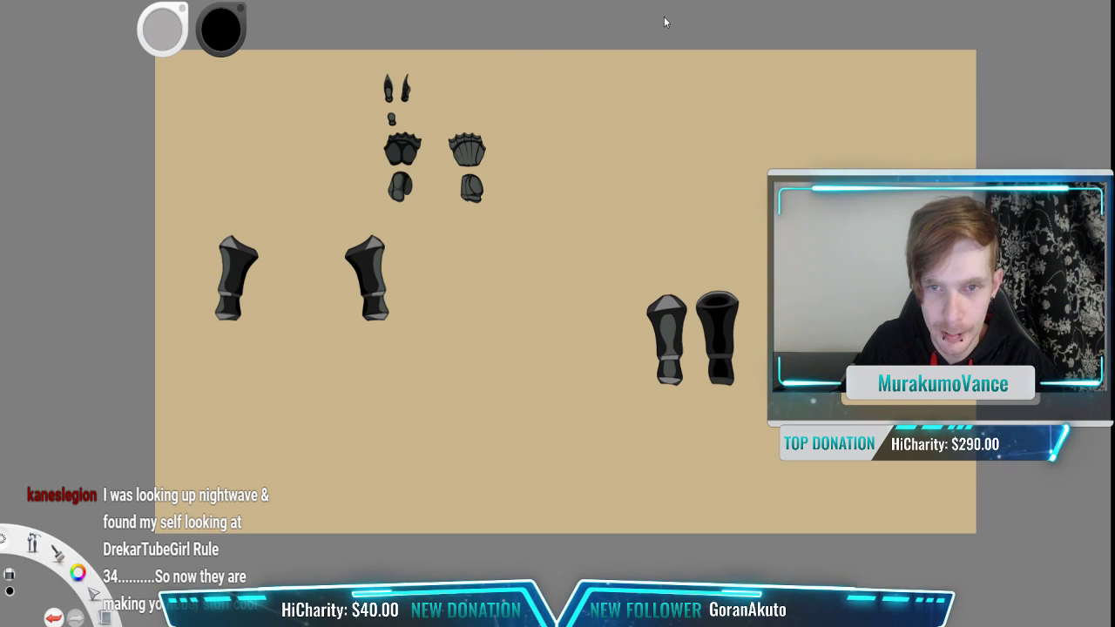
left_click(1006, 418)
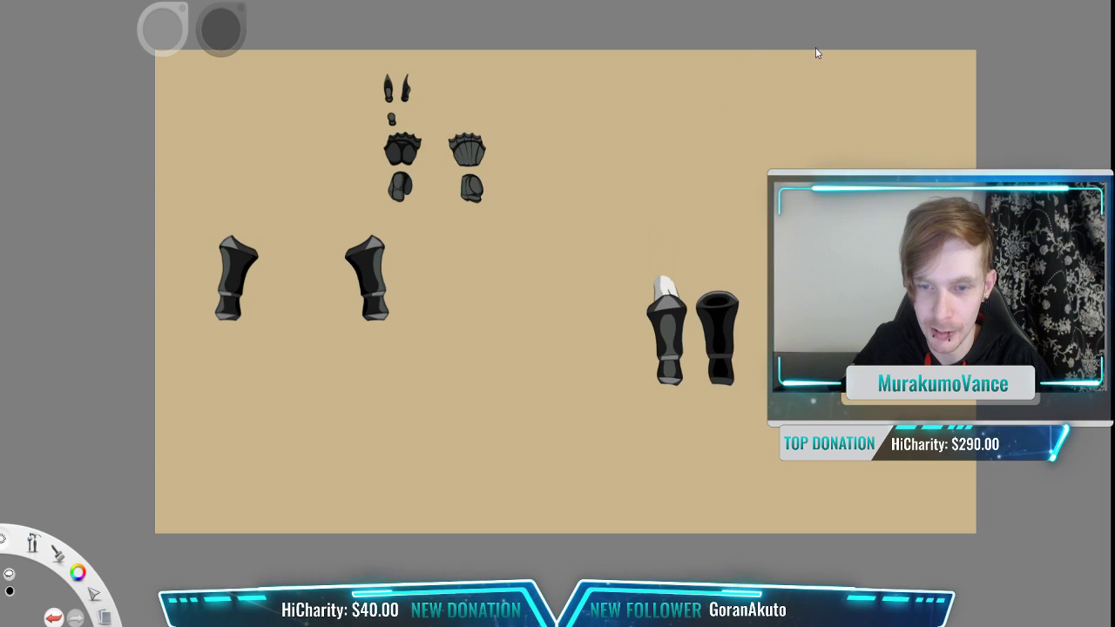
Step: Isolate the solid forearm armour with its bare arm stub and hide the tan background
mouse_move(817, 174)
left_mouse_down()
mouse_move(727, 466)
mouse_move(707, 449)
mouse_move(697, 302)
mouse_move(681, 249)
mouse_move(590, 216)
mouse_move(240, 403)
mouse_move(219, 425)
mouse_move(185, 352)
mouse_move(114, 78)
mouse_move(612, 87)
left_mouse_up()
key("v")
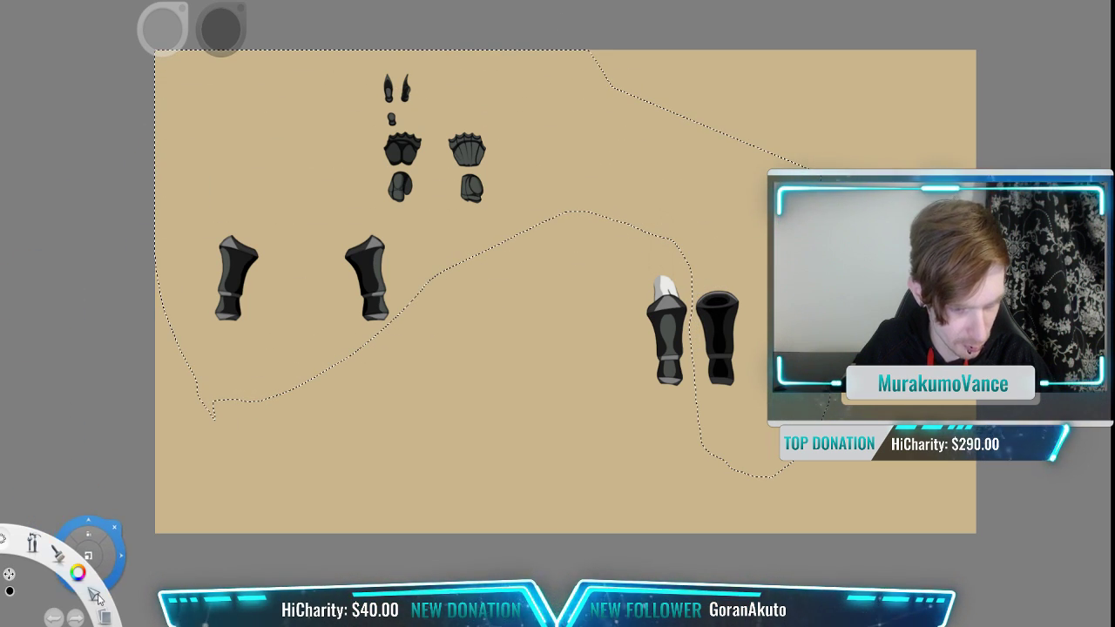
key("Delete")
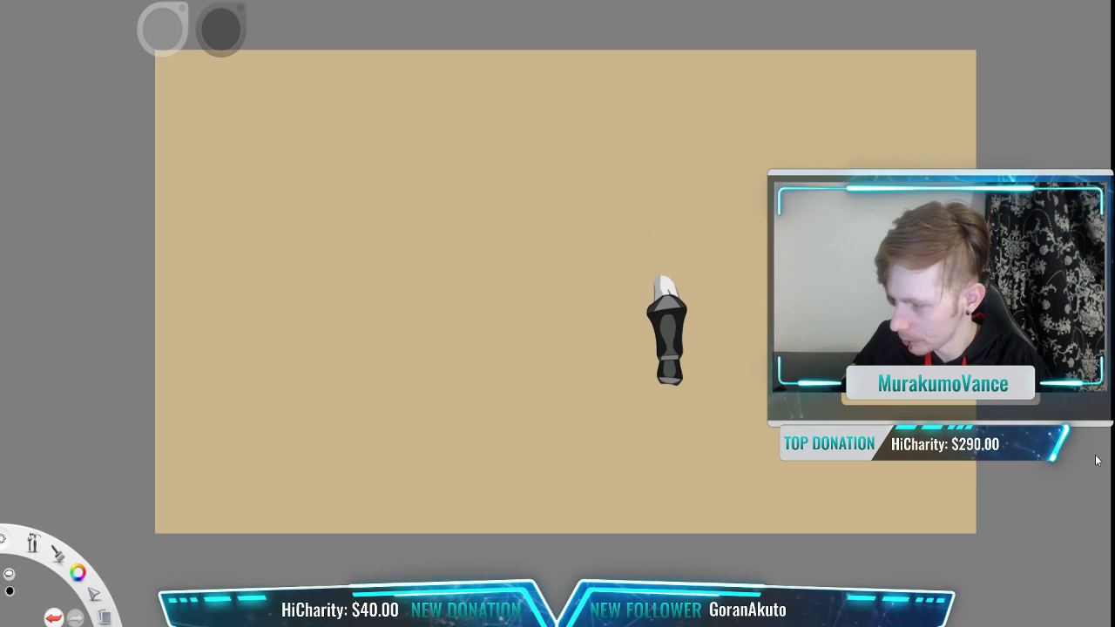
left_click(993, 498)
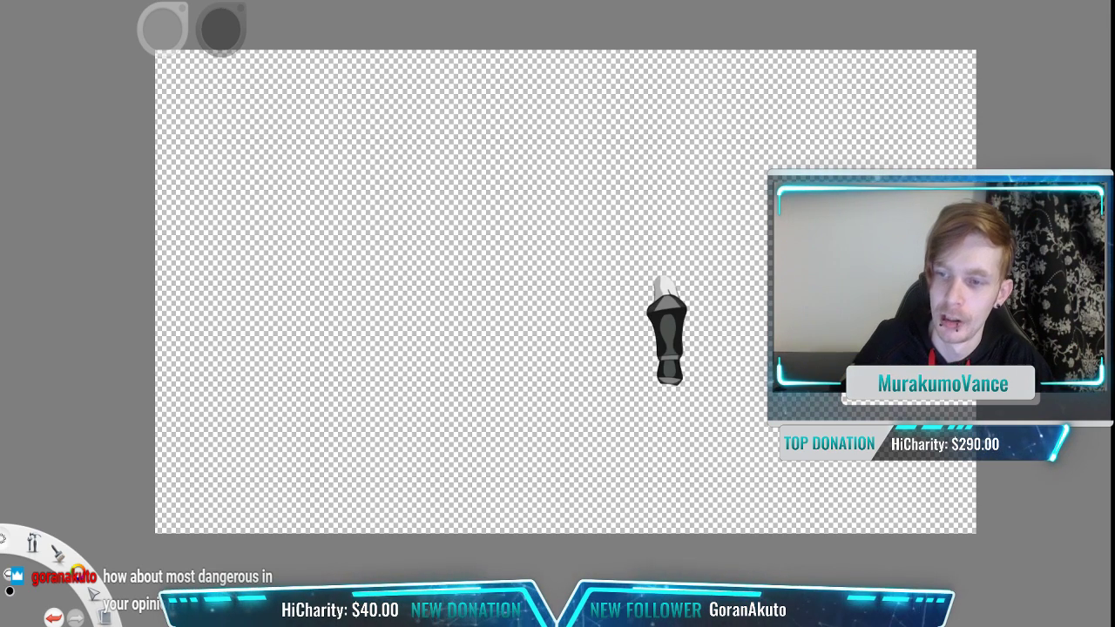
key("Delete")
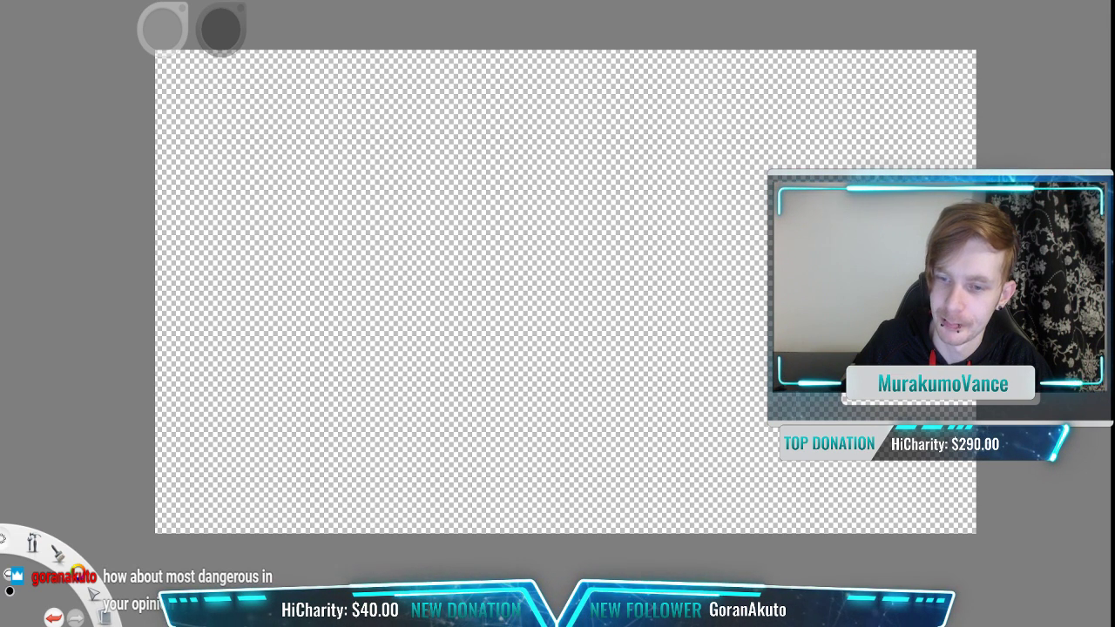
key("ctrl+z")
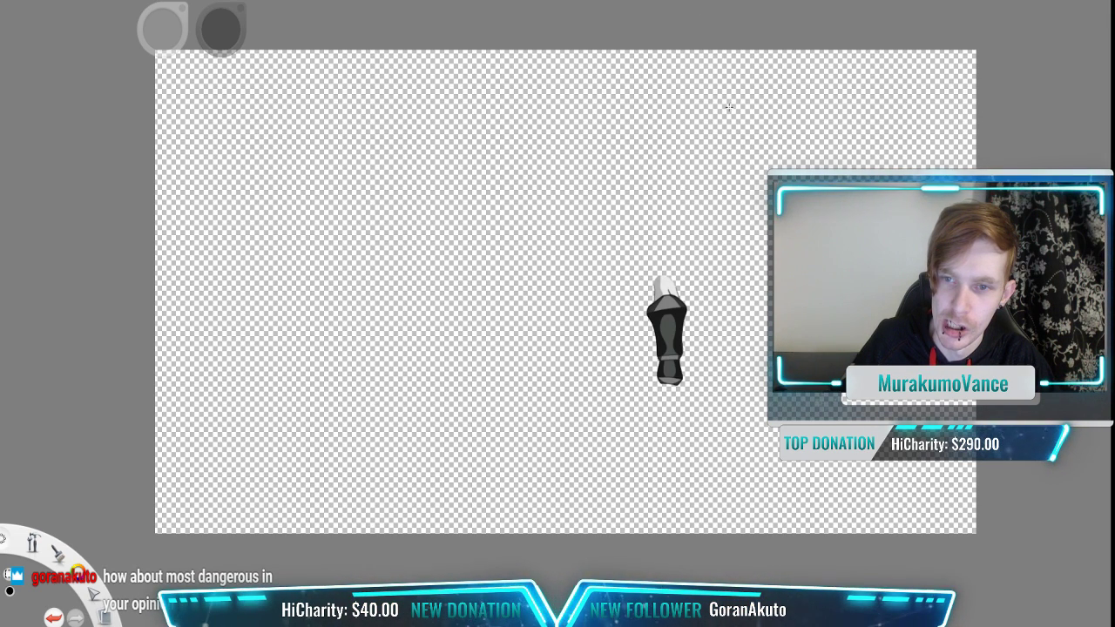
Step: Select the solid forearm armour with its bare arm stub, enlarge it to nearly the full canvas height, and confirm the transform
left_click_drag(750, 230, 575, 455)
key("v")
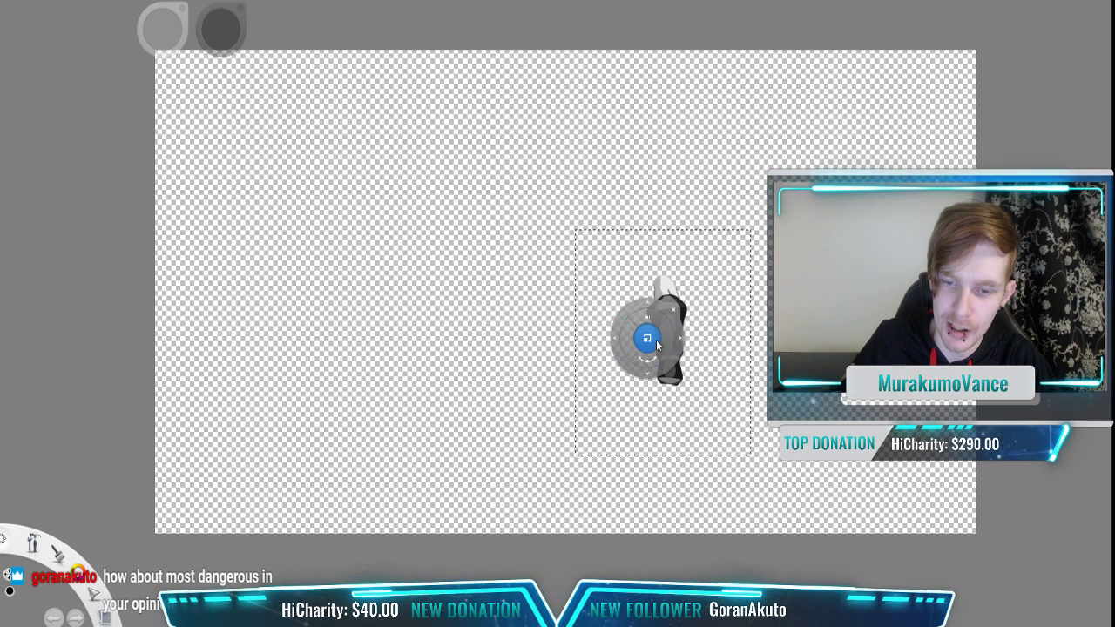
mouse_move(657, 346)
left_mouse_down()
mouse_move(718, 196)
mouse_move(635, 196)
mouse_move(654, 213)
mouse_move(637, 193)
left_mouse_up()
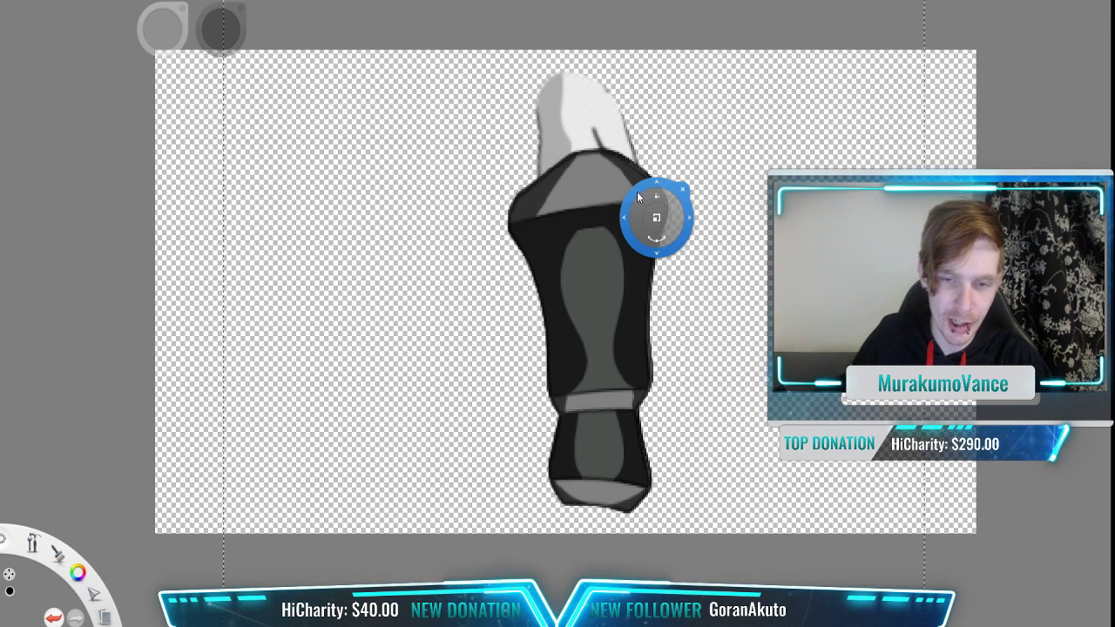
left_click_drag(637, 192, 193, 6)
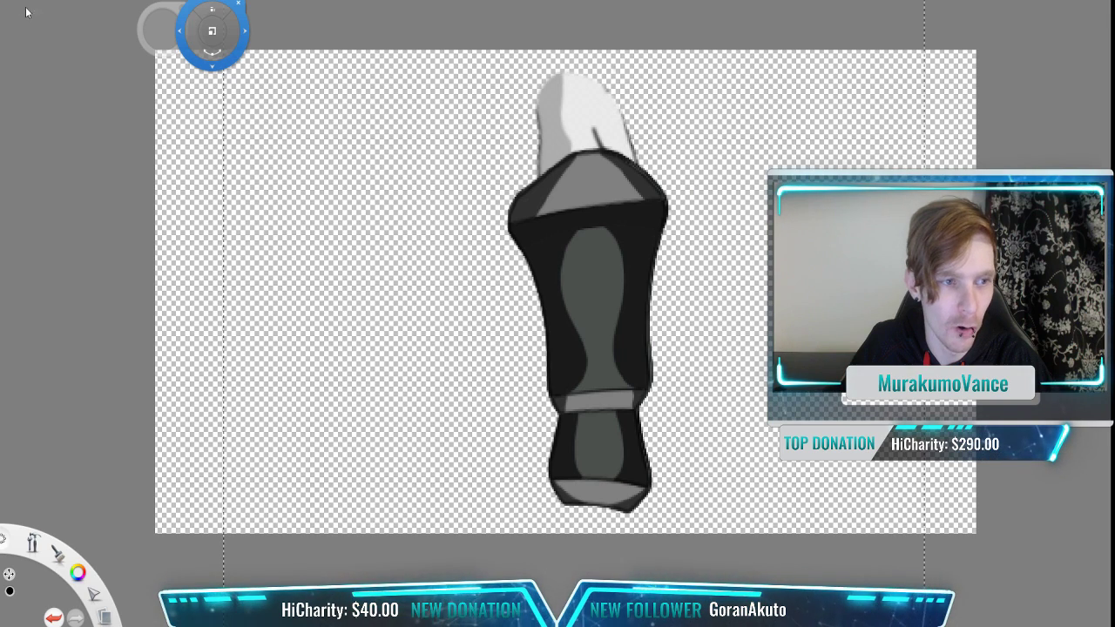
key("Escape")
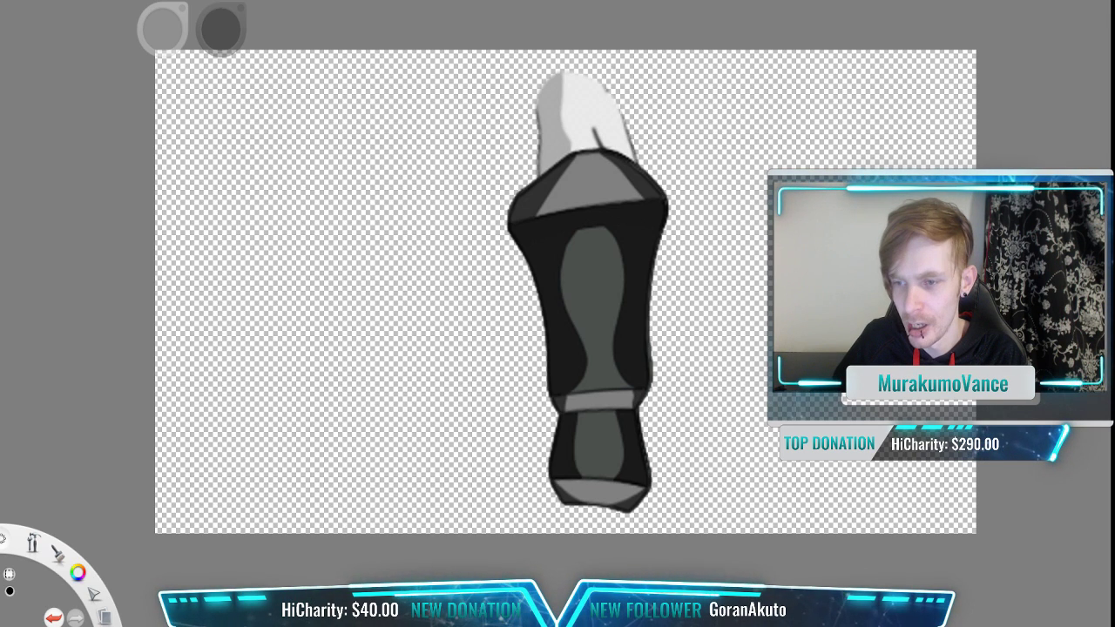
Step: Hide the enlarged solid forearm and bring the character's arm, leg, hand and forearm pieces back into view
left_click(995, 192)
left_click(991, 133)
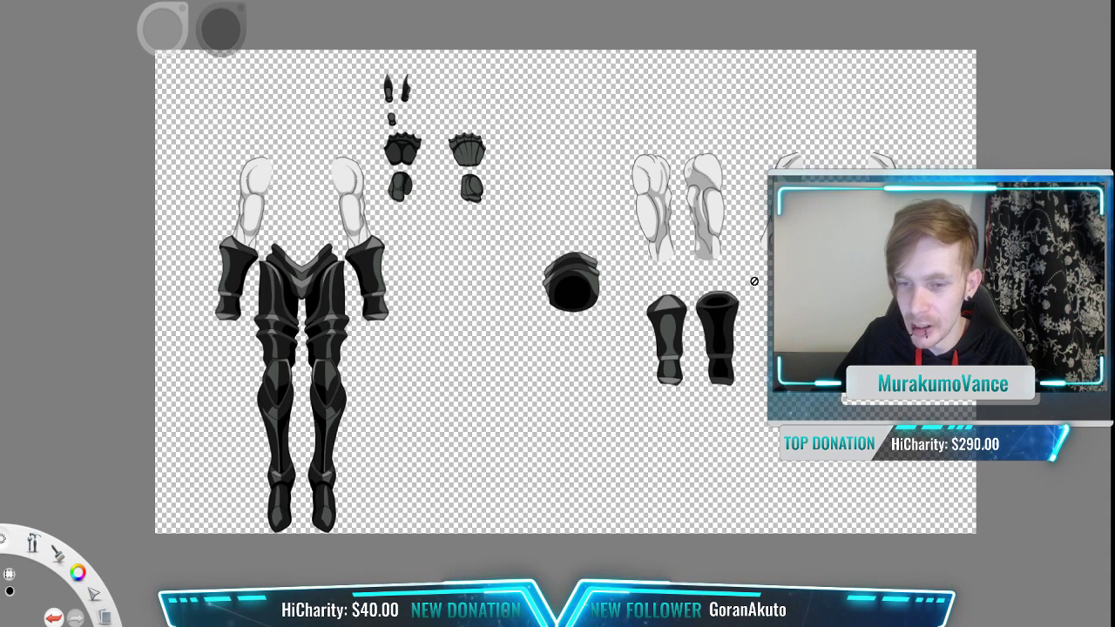
scroll(755, 281, "down", 3)
scroll(755, 282, "up", 1)
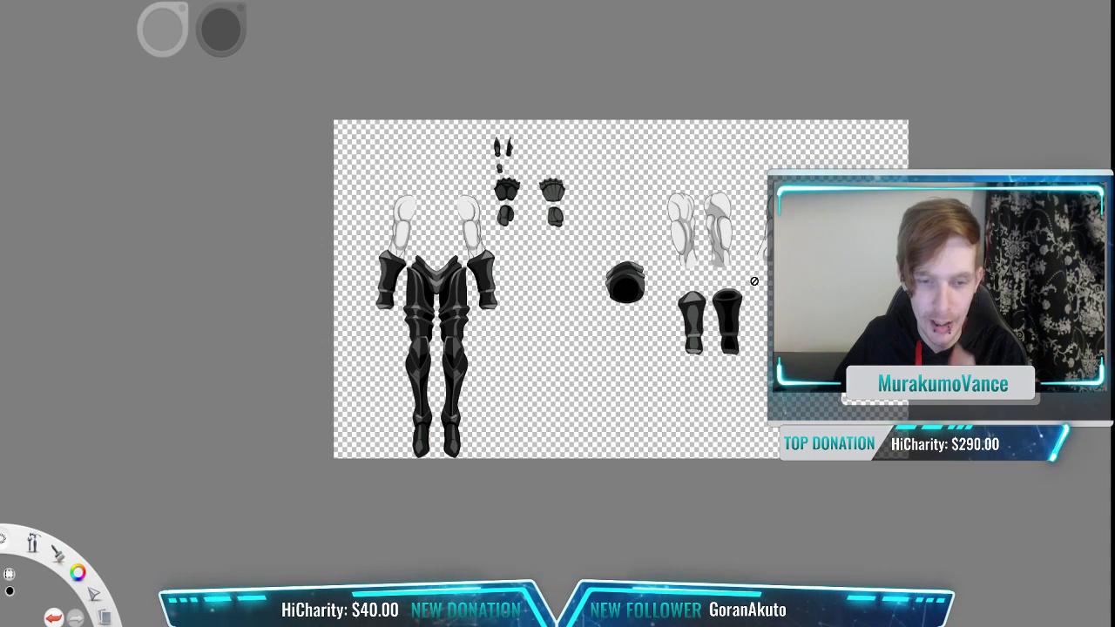
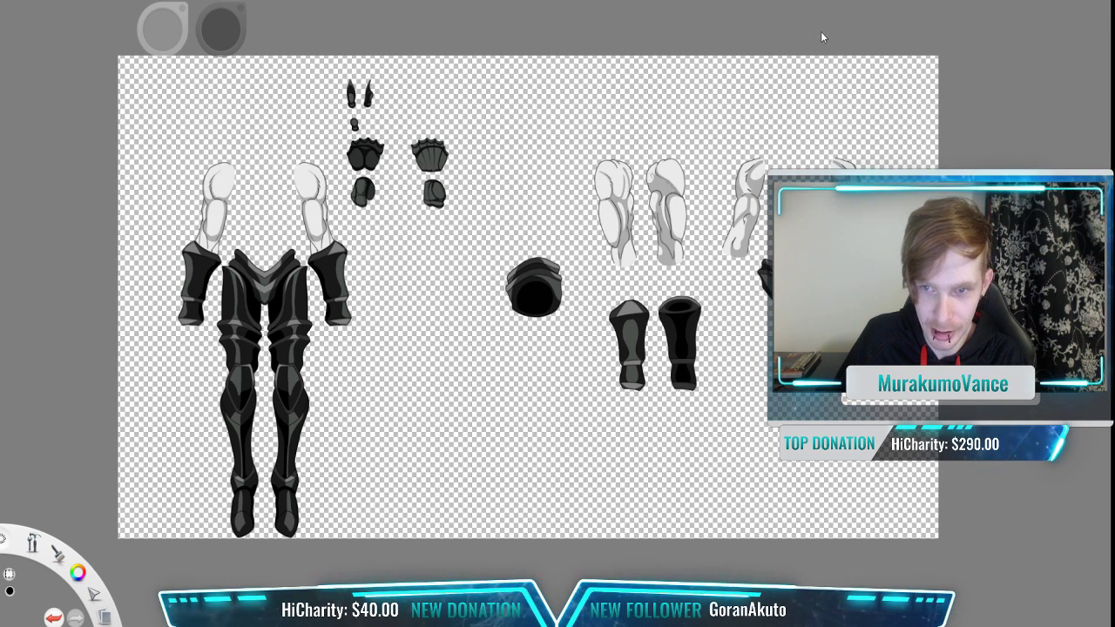
Step: Lasso the hand pieces, the character's two forearms and the solid forearm armour, and delete them, leaving the hollow forearm armour on its layer
mouse_move(664, 462)
left_mouse_down()
mouse_move(633, 150)
mouse_move(589, 81)
mouse_move(466, 29)
mouse_move(323, 19)
mouse_move(153, 30)
mouse_move(72, 110)
mouse_move(31, 235)
mouse_move(28, 296)
mouse_move(116, 550)
mouse_move(384, 575)
mouse_move(480, 524)
mouse_move(598, 491)
left_mouse_up()
key("v")
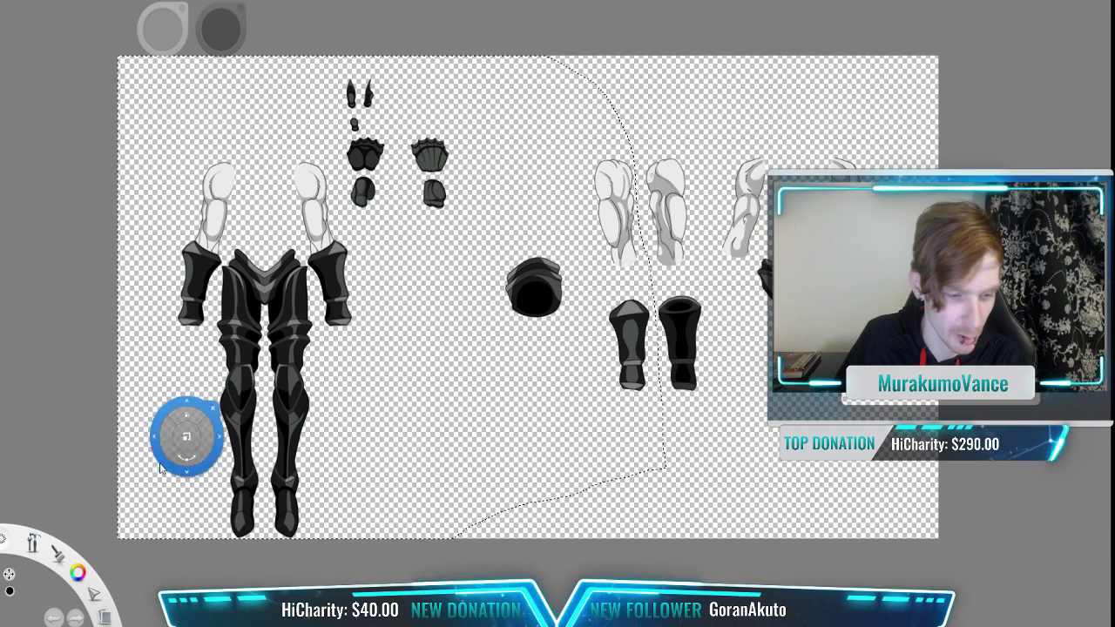
left_click(129, 528)
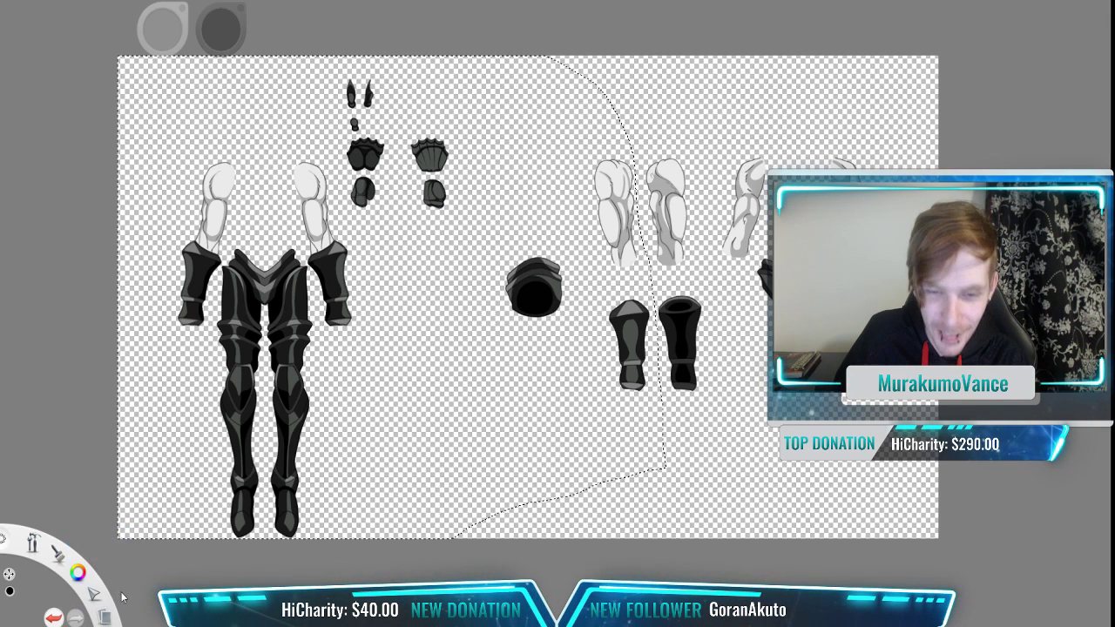
left_click(613, 364)
key("Delete")
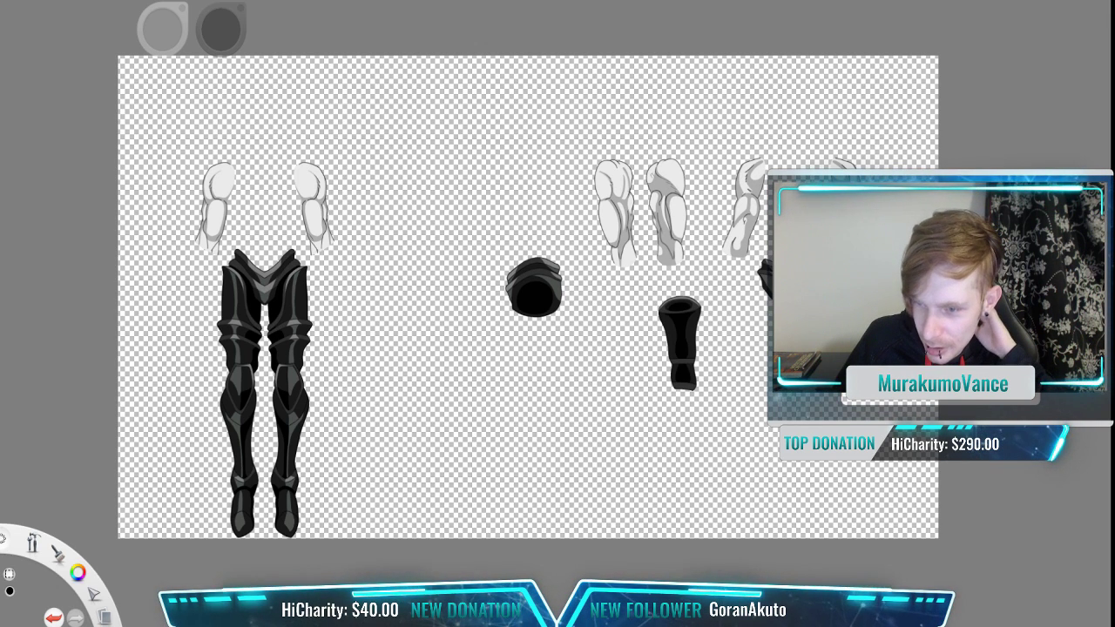
Step: Isolate the hollow forearm armour, enlarge it to most of the canvas height, centre it, and confirm the transform
key("v")
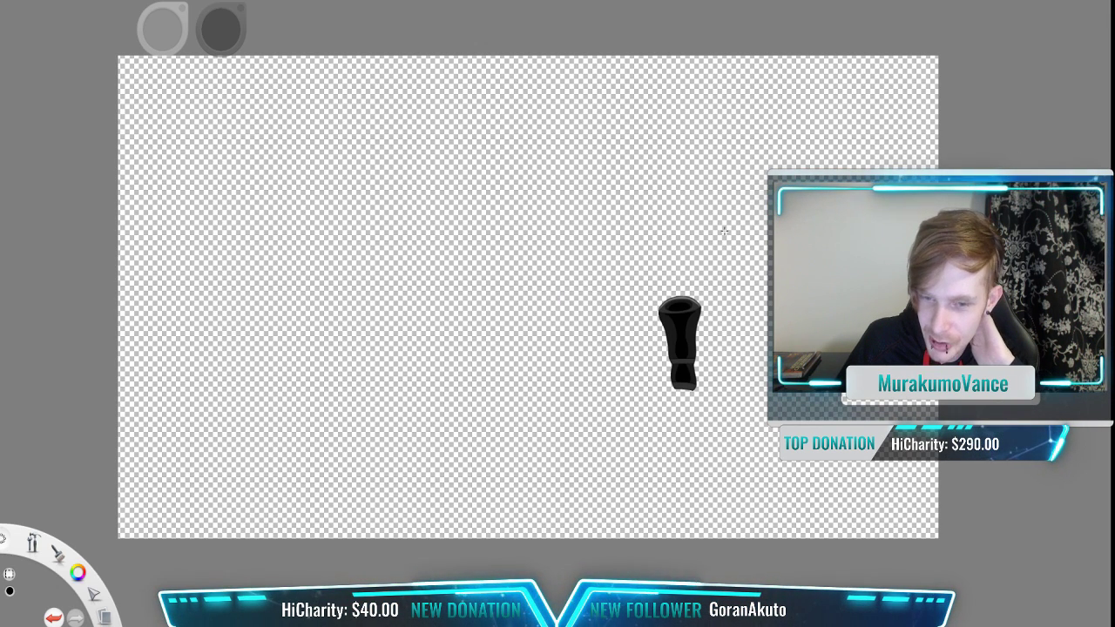
left_click_drag(782, 236, 468, 539)
left_click_drag(703, 345, 622, 388)
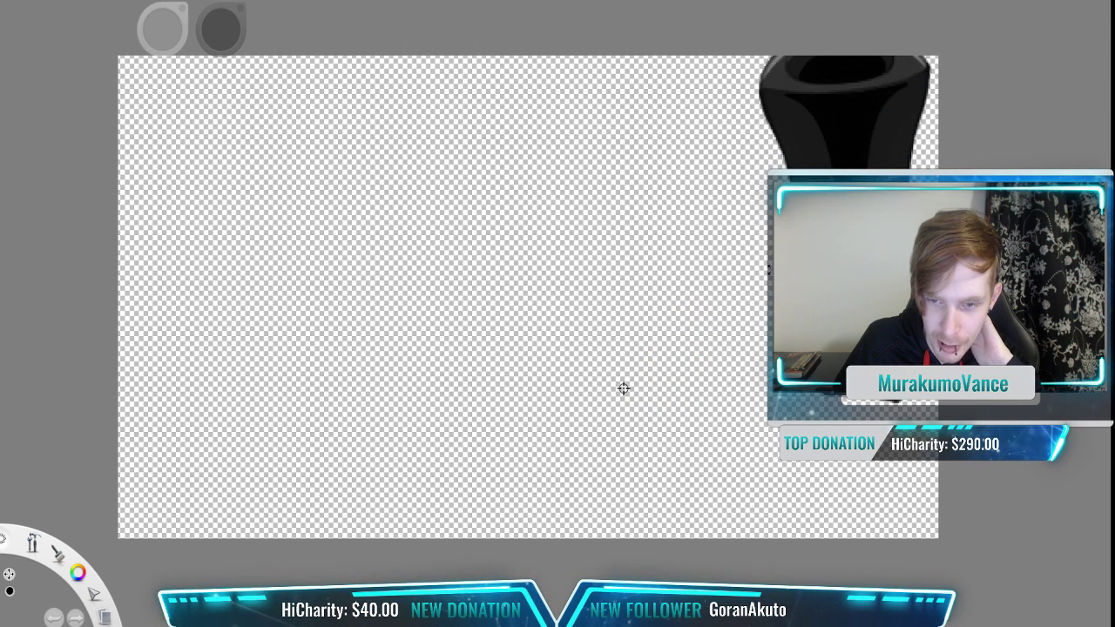
left_click_drag(622, 298, 487, 320)
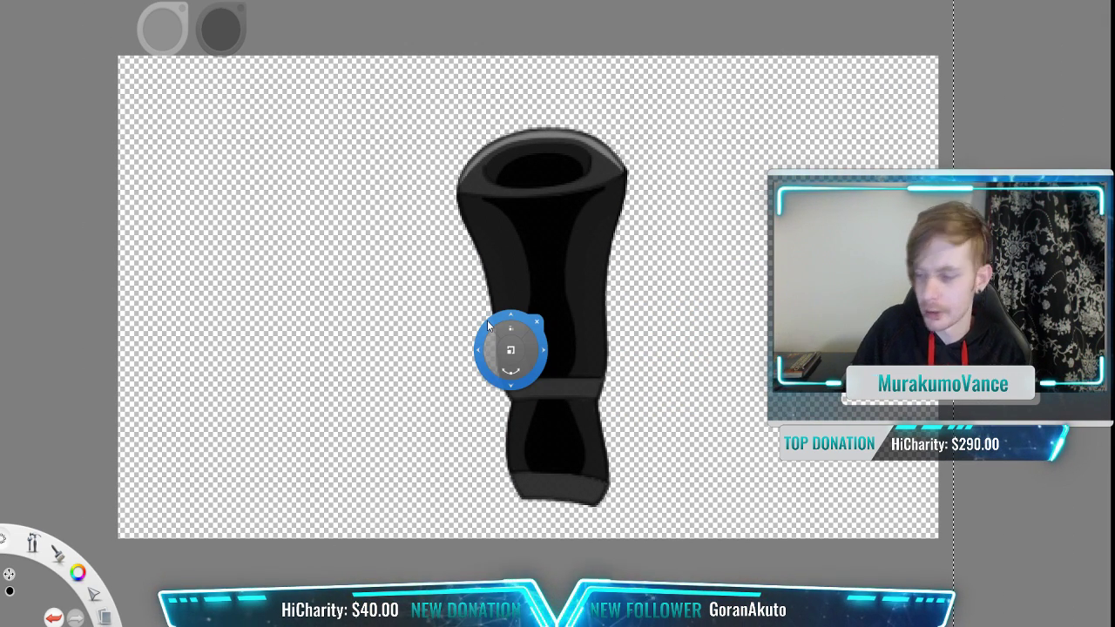
left_click_drag(487, 320, 97, 2)
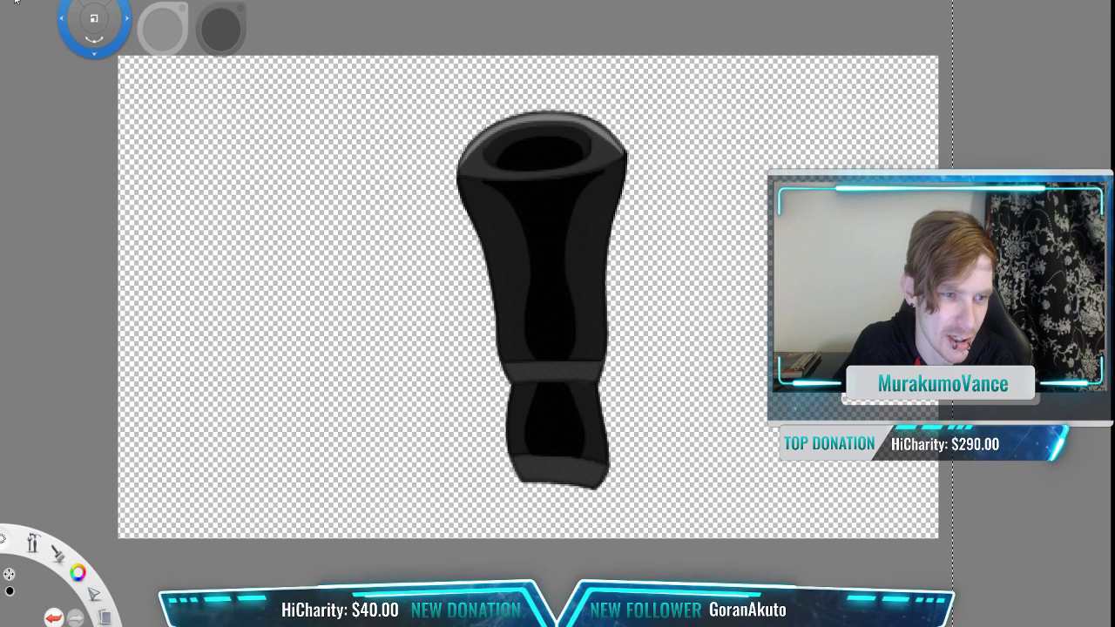
key("ctrl+d")
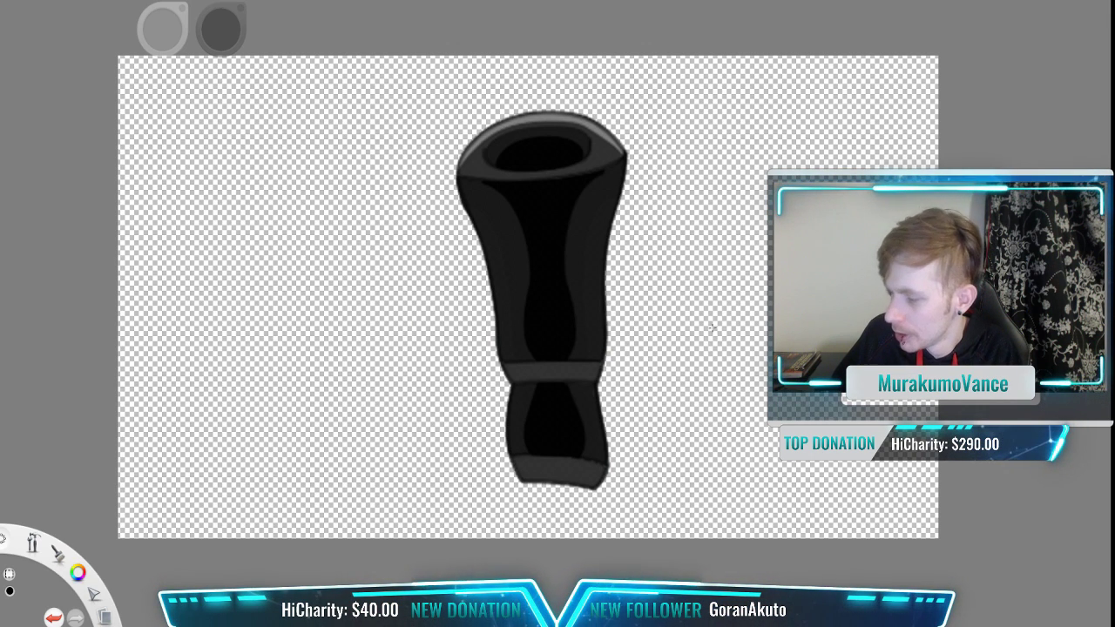
Step: Check the enlarged hollow forearm on its own, hide it, and bring the original armour and arm pieces back into view
key("ctrl+z")
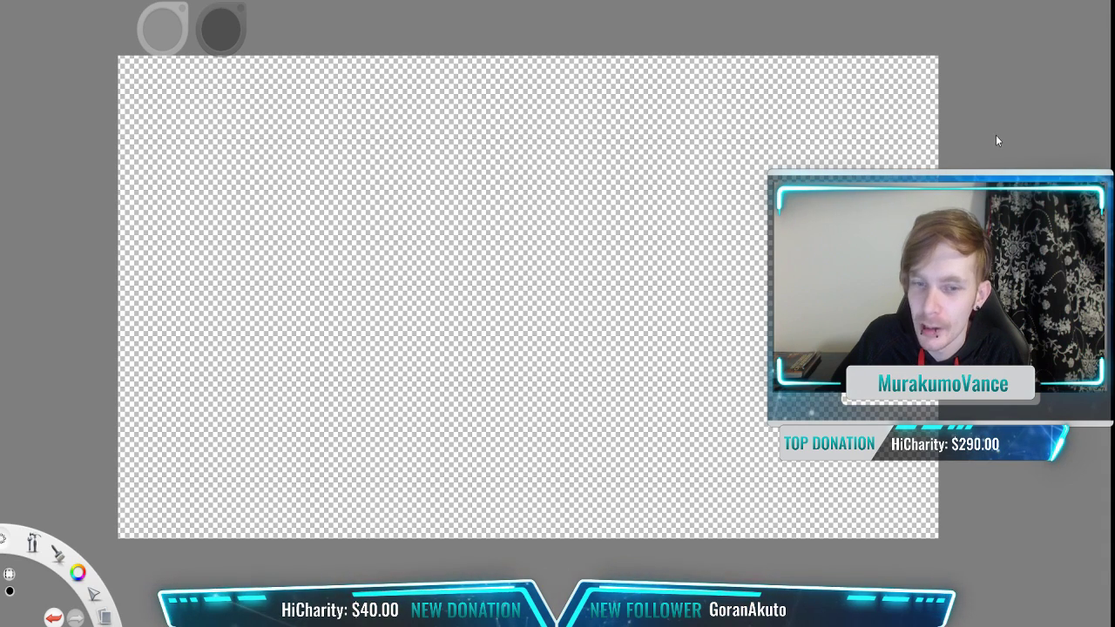
key("ctrl+y")
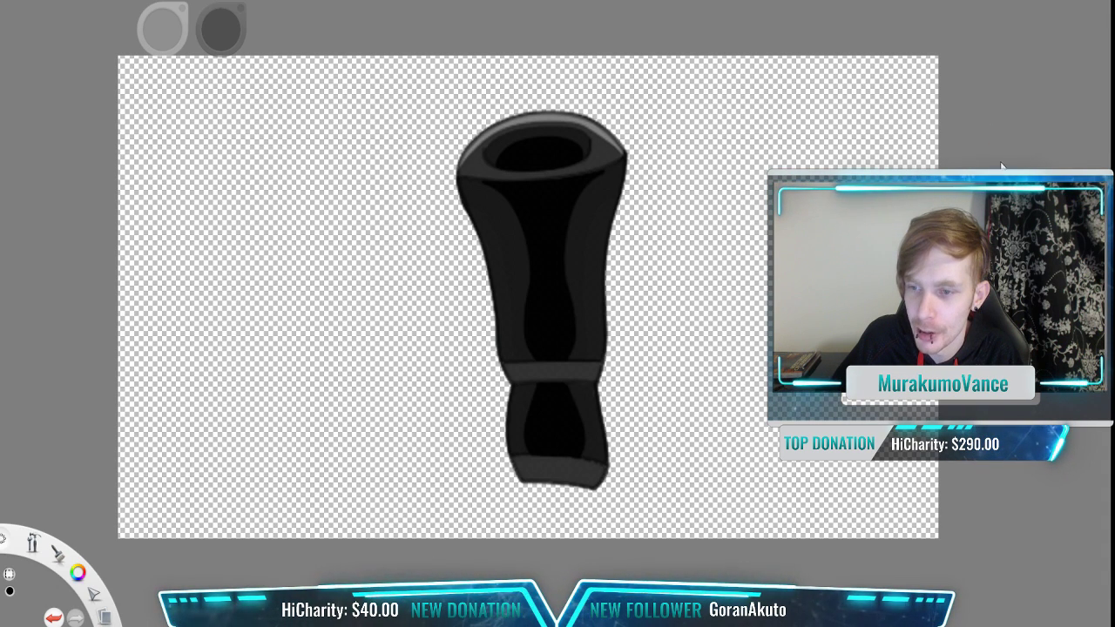
key("ctrl+z")
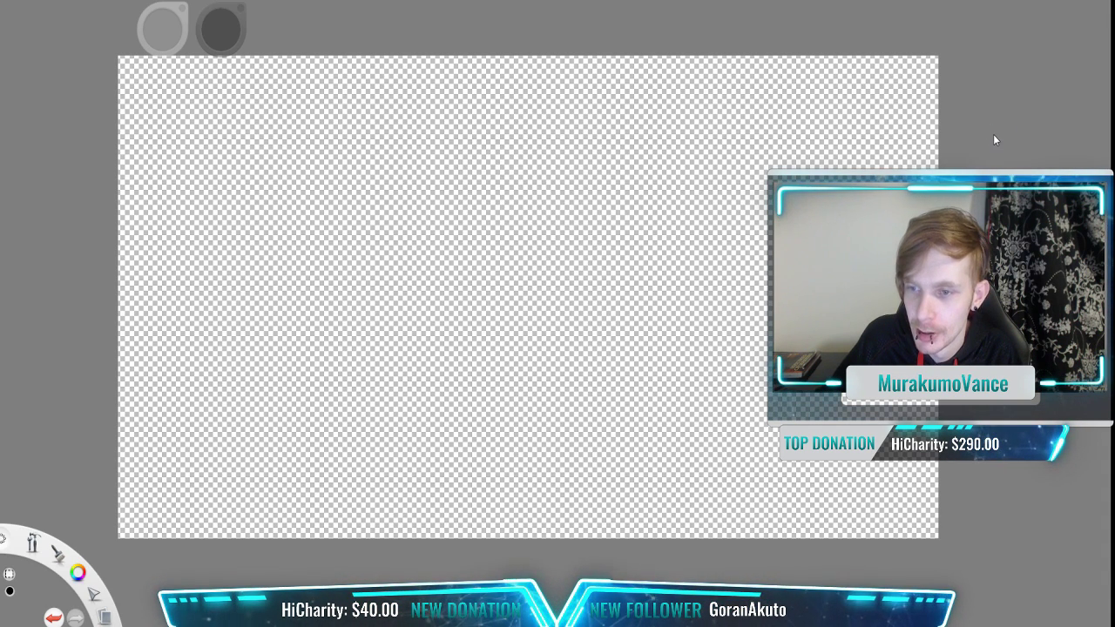
key("ctrl+y")
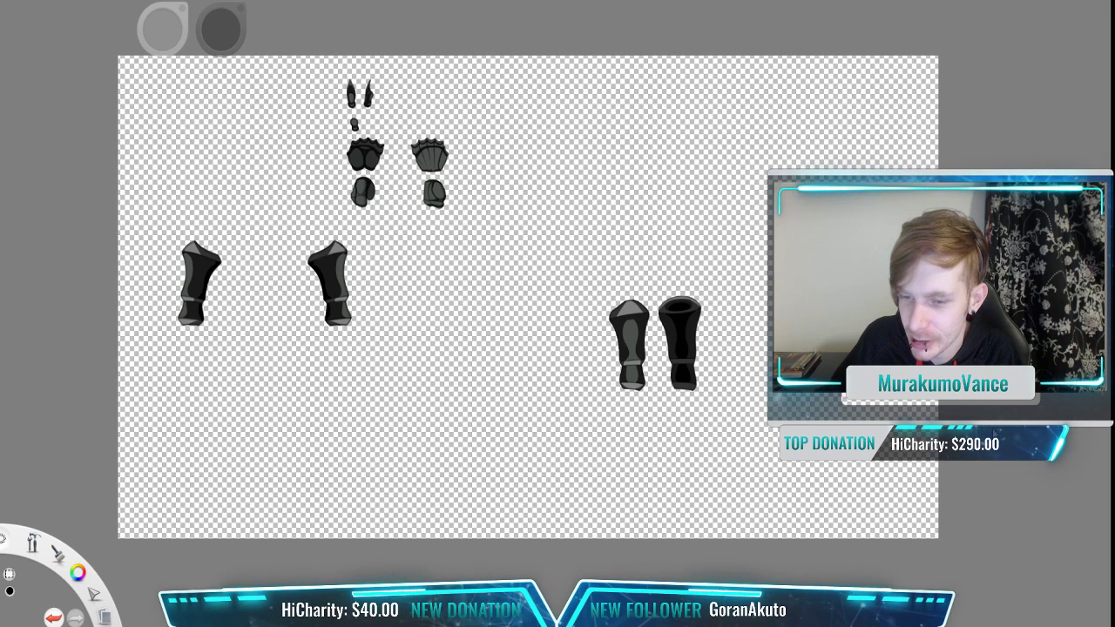
key("ctrl+z")
key("ctrl+y")
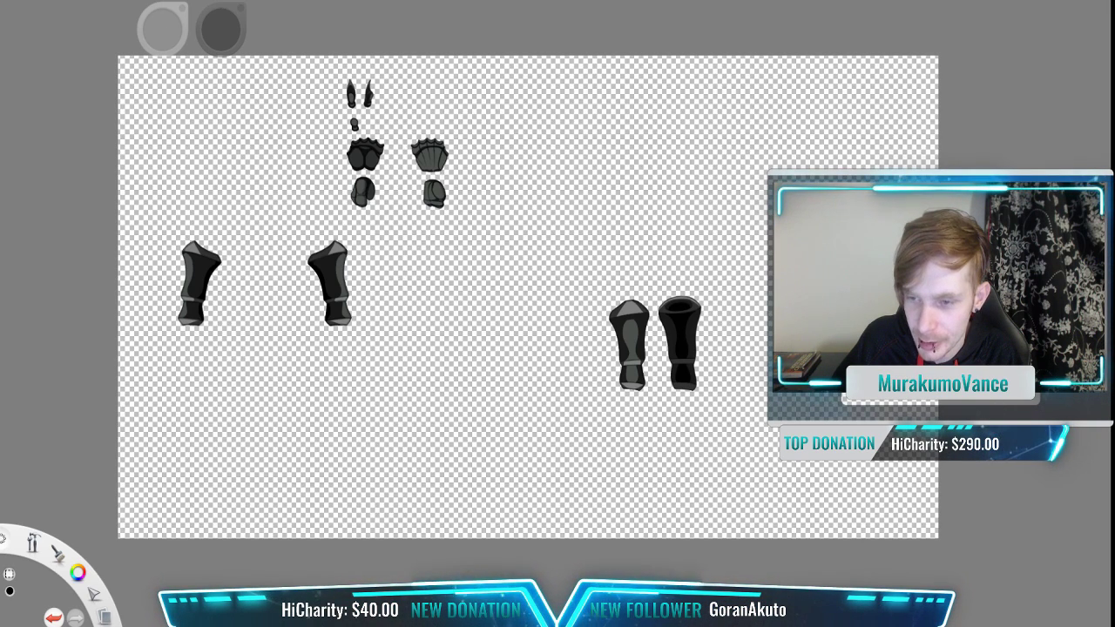
key("ctrl+z")
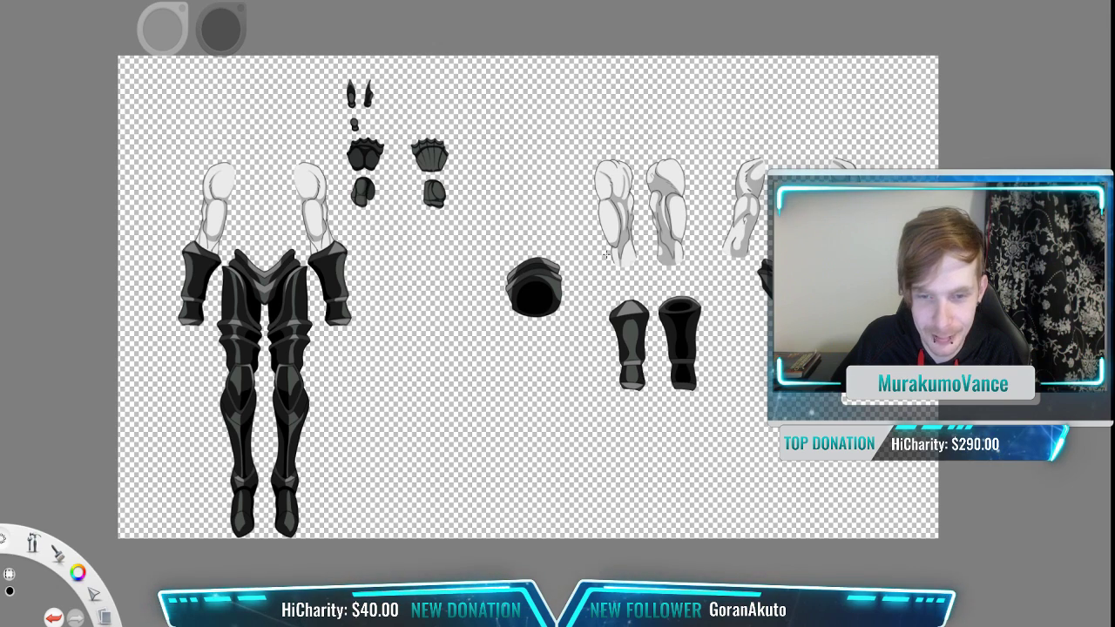
Step: Lasso and delete the character's bare arms, the leg armour and the bent arms, keeping the straight pair of bare arms and the round armour piece
scroll(676, 220, "up", 1)
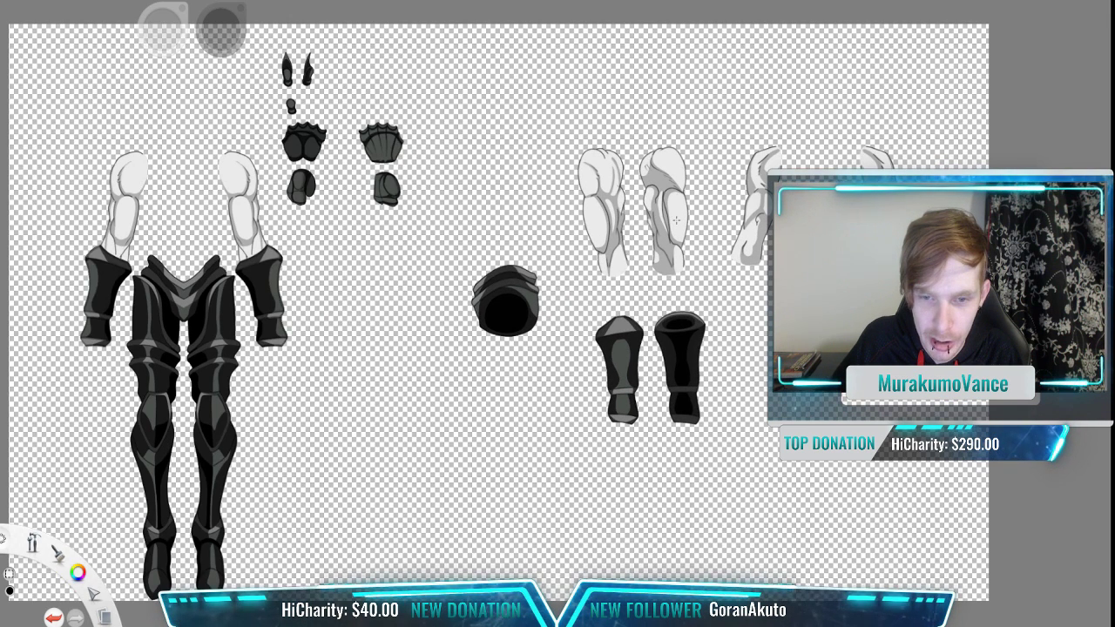
scroll(677, 220, "up", 1)
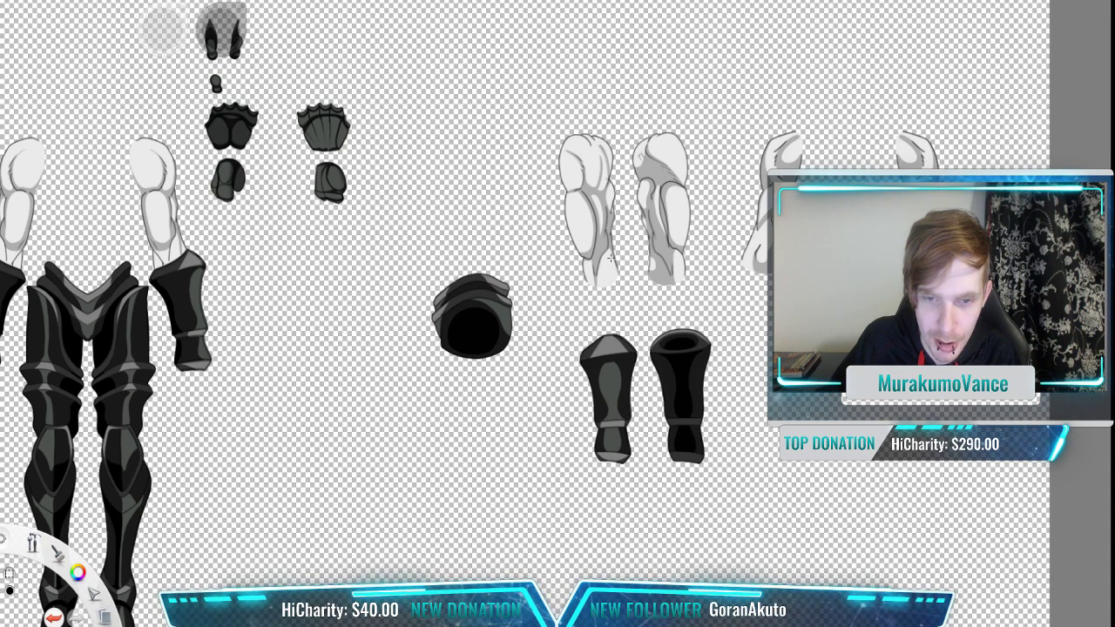
scroll(688, 228, "down", 3)
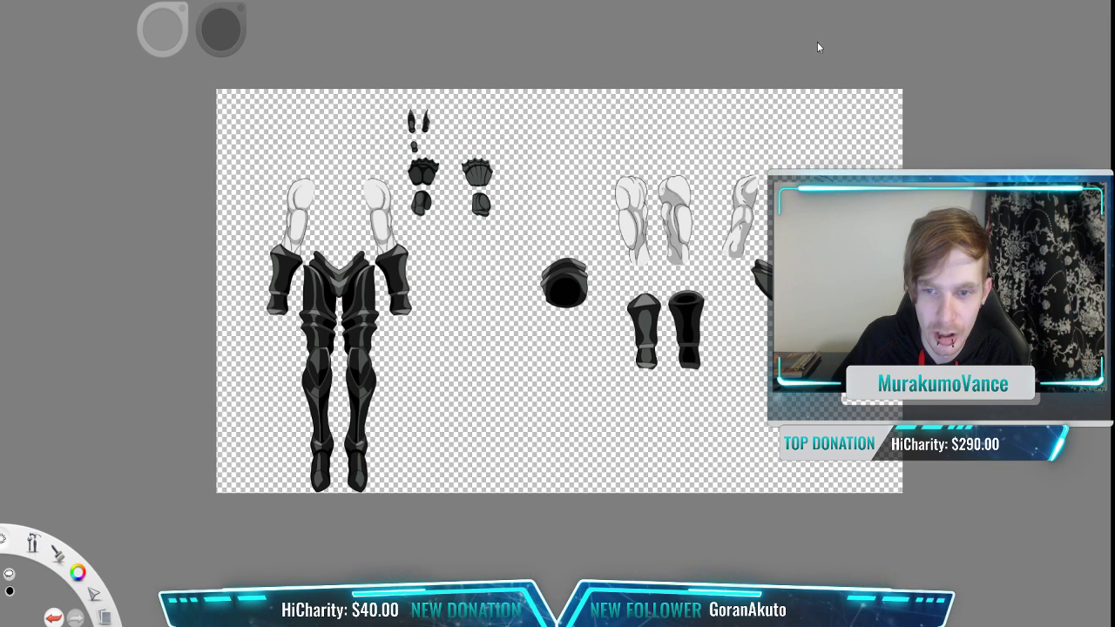
mouse_move(748, 111)
left_mouse_down()
mouse_move(884, 149)
mouse_move(889, 174)
left_mouse_up()
mouse_move(767, 348)
left_mouse_down()
mouse_move(732, 310)
mouse_move(714, 201)
mouse_move(671, 122)
mouse_move(552, 161)
mouse_move(287, 387)
mouse_move(225, 94)
left_mouse_up()
left_click_drag(296, 138, 90, 592)
key("Delete")
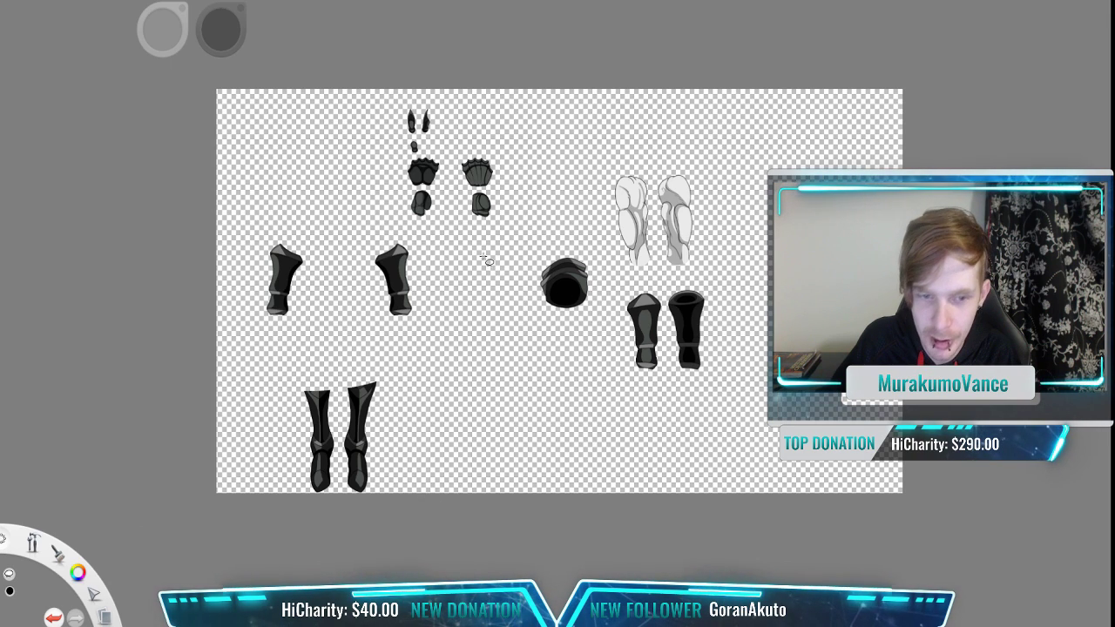
mouse_move(331, 133)
left_mouse_down()
mouse_move(456, 183)
mouse_move(486, 399)
mouse_move(392, 531)
mouse_move(292, 565)
mouse_move(195, 439)
mouse_move(279, 306)
left_mouse_up()
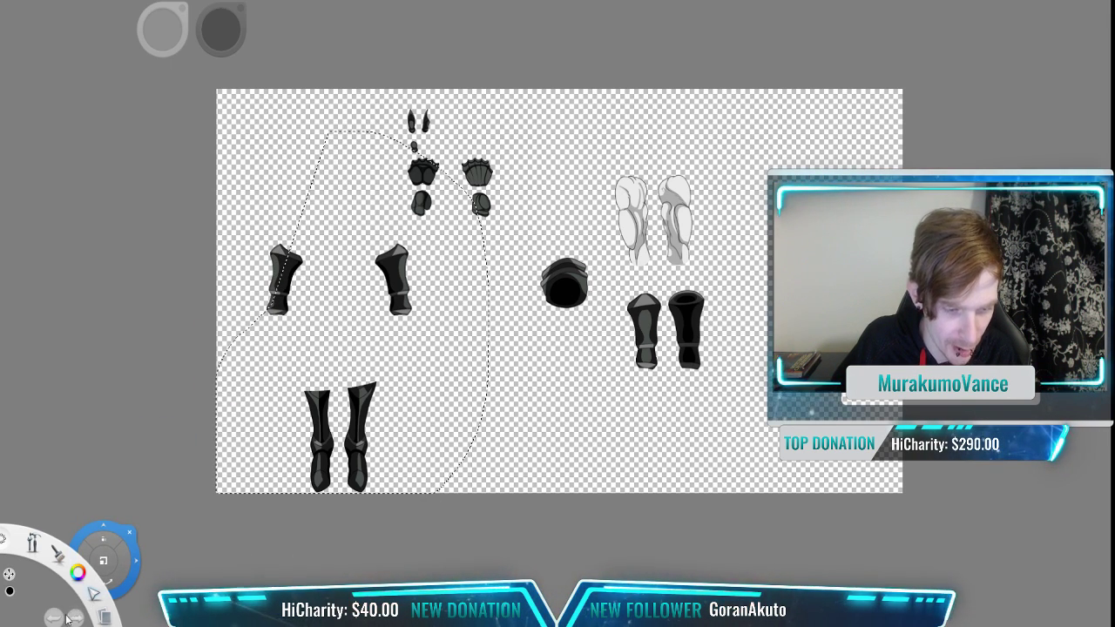
key("Delete")
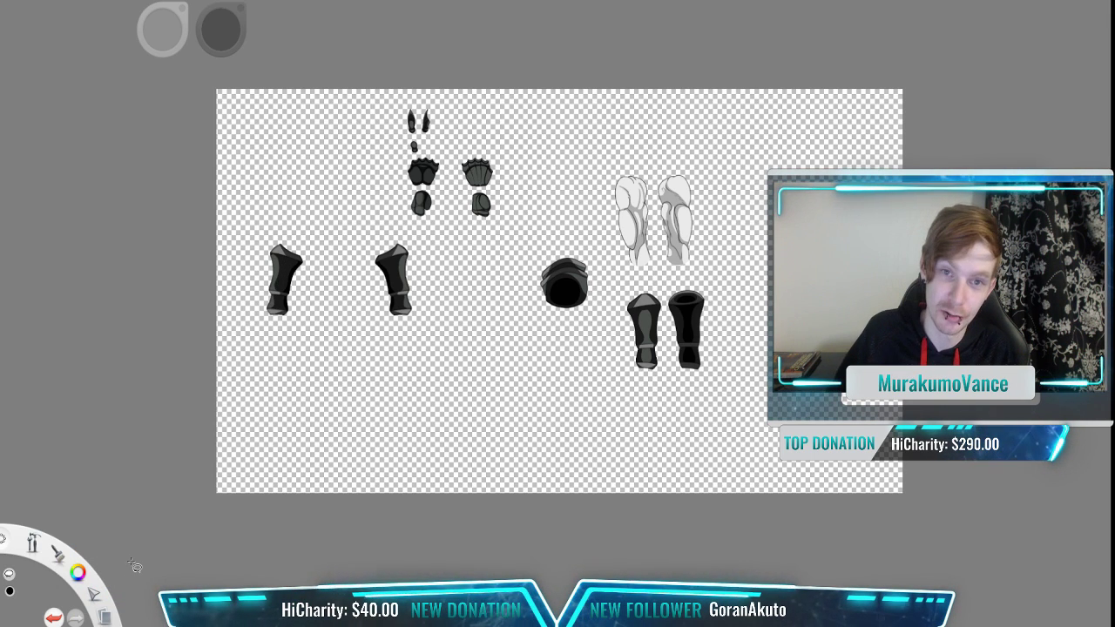
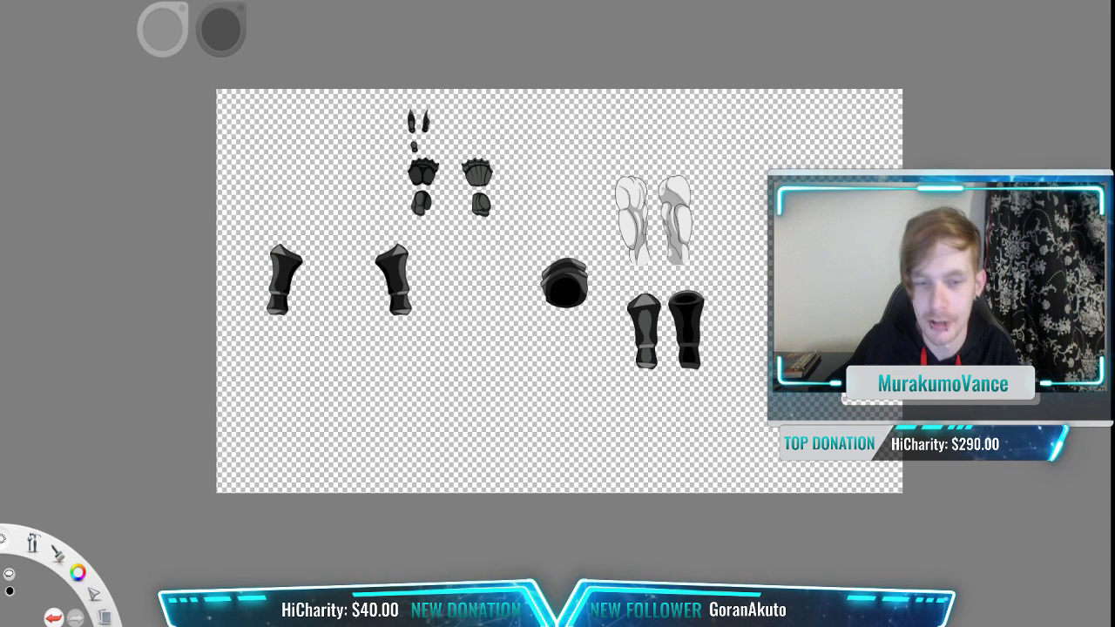
scroll(626, 165, "up", 3)
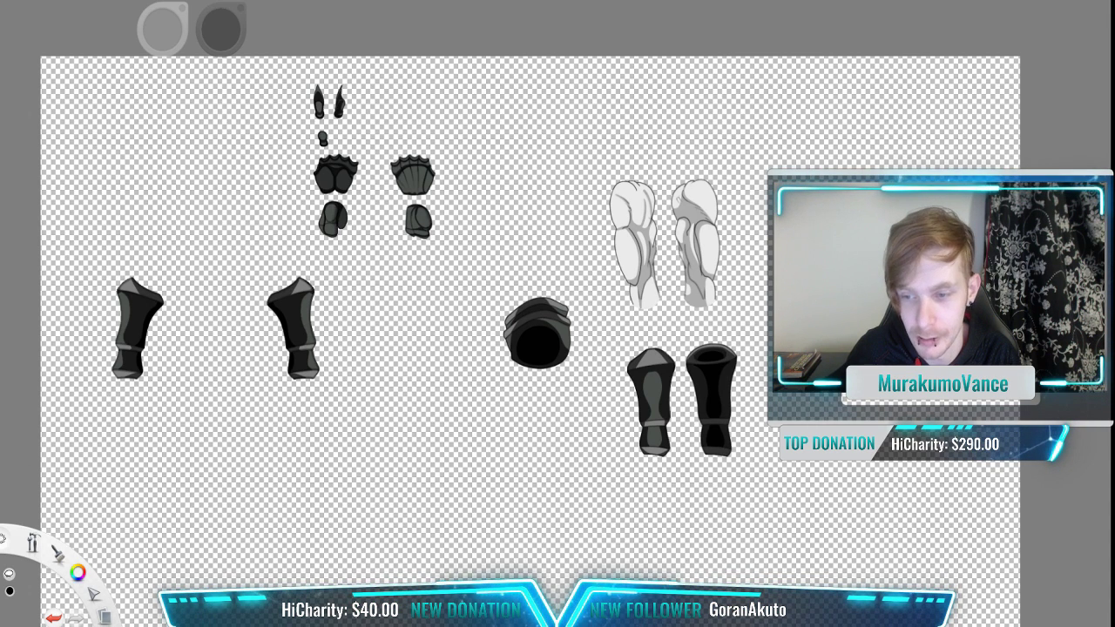
key("ctrl+z")
key("ctrl+y")
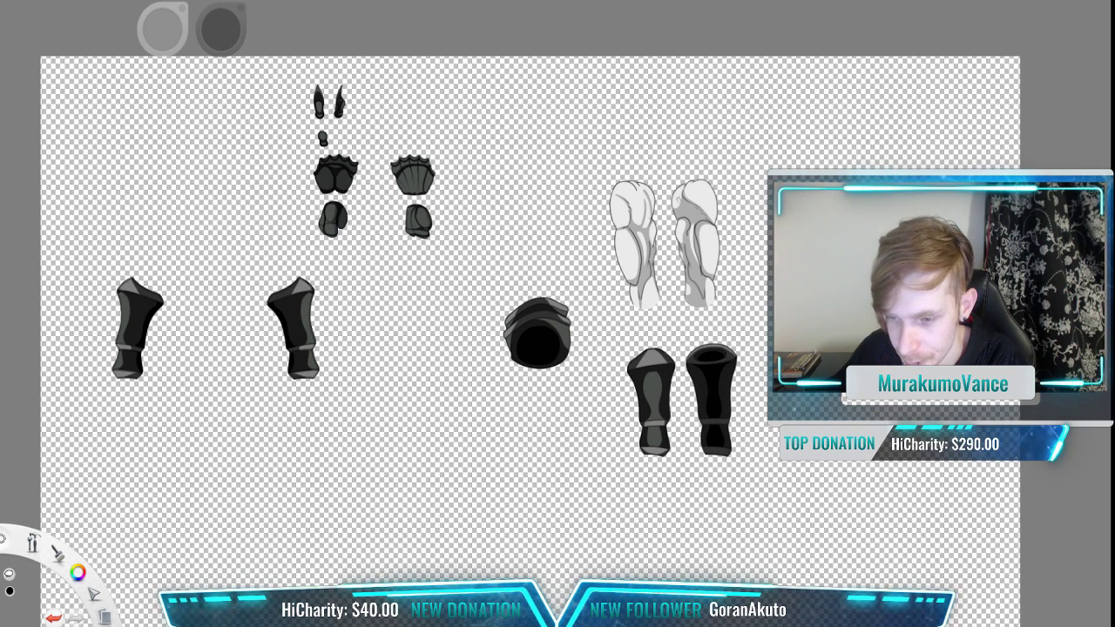
key("ctrl+z")
key("ctrl+y")
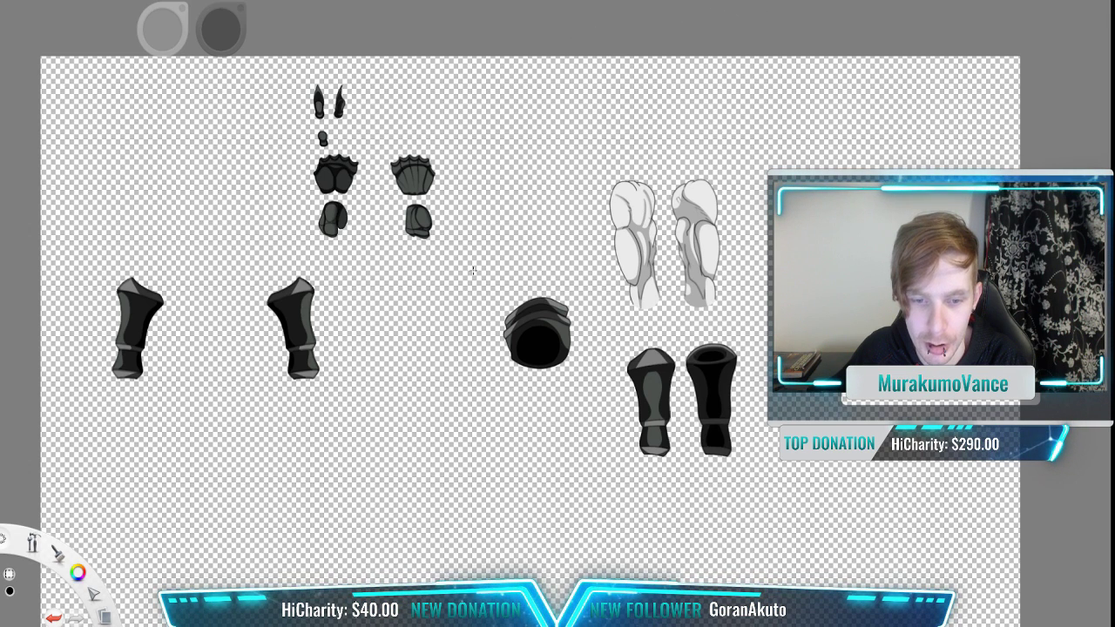
Step: Select the round hollow armour piece beside the bare arms with a rectangular marquee and delete it
left_click_drag(474, 270, 576, 388)
key("v")
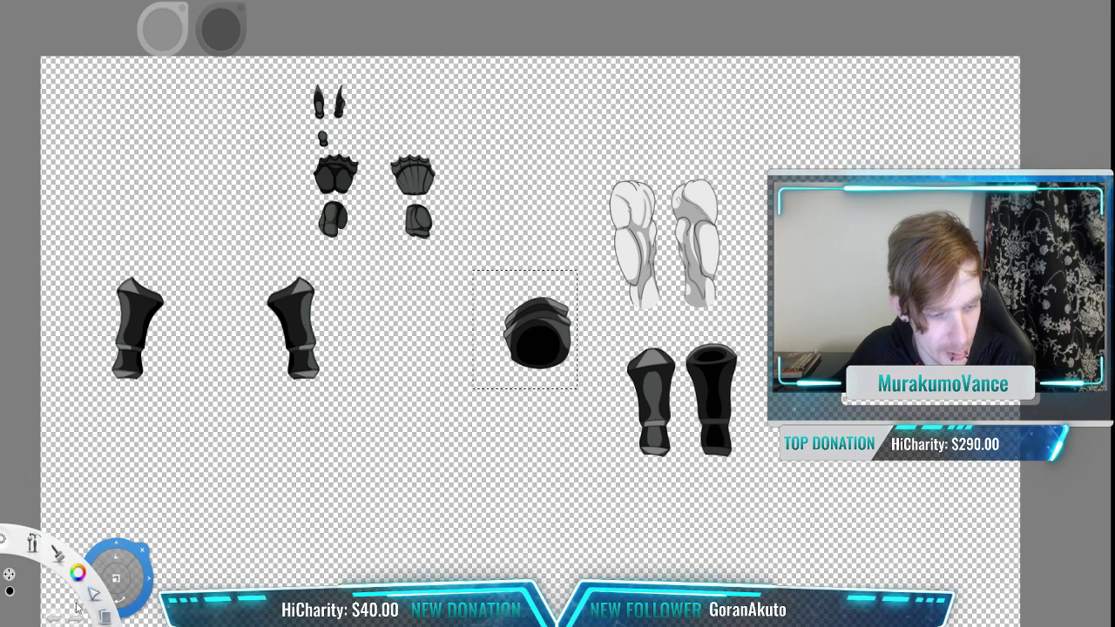
key("Delete")
key("m")
left_click(473, 416)
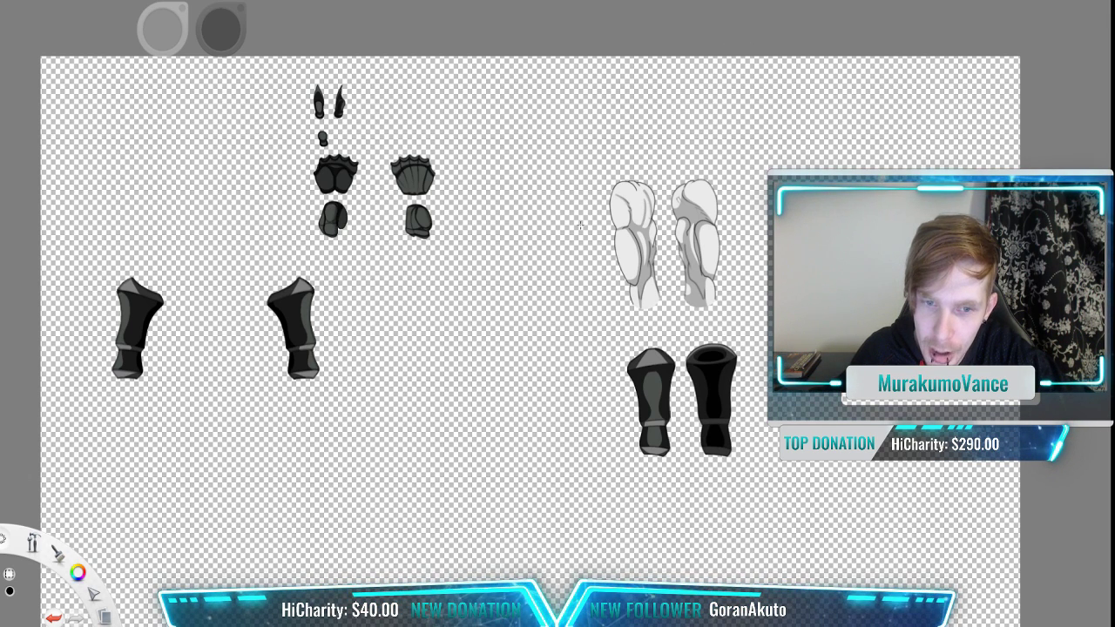
Step: Hide the hand and forearm armour pieces so that only the pair of bare arms shows
left_click(998, 142)
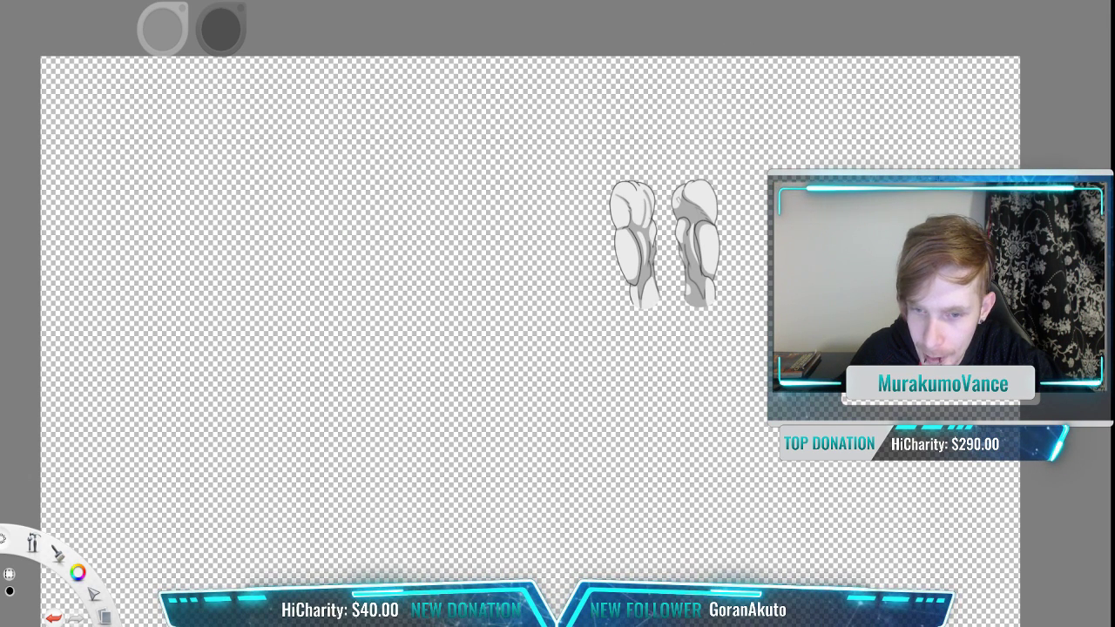
left_click_drag(784, 260, 701, 266)
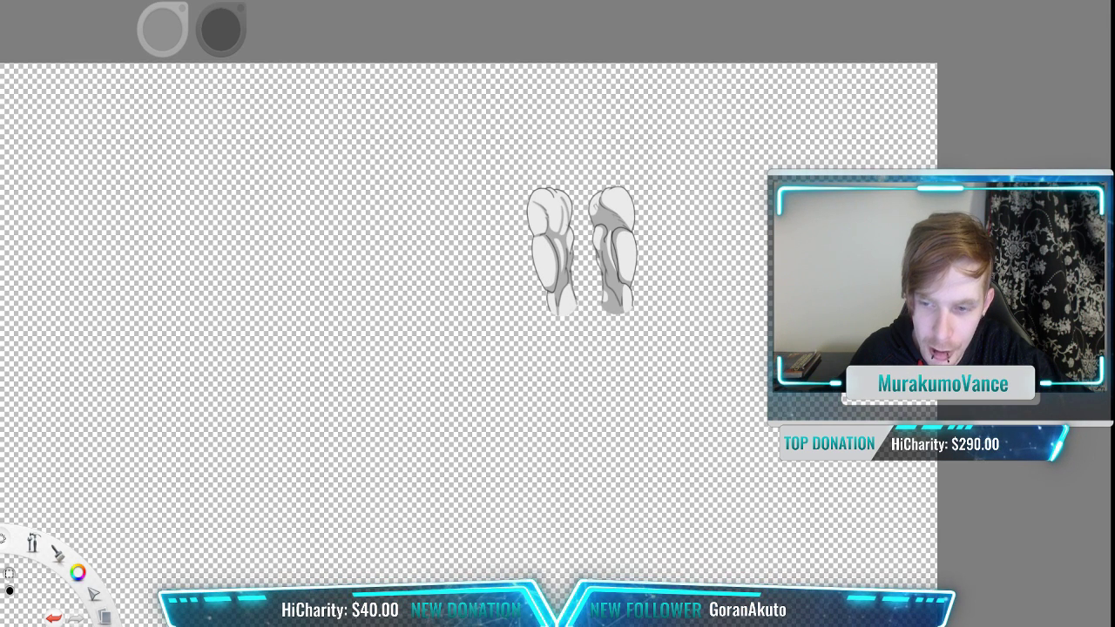
key("ctrl+z")
key("ctrl+y")
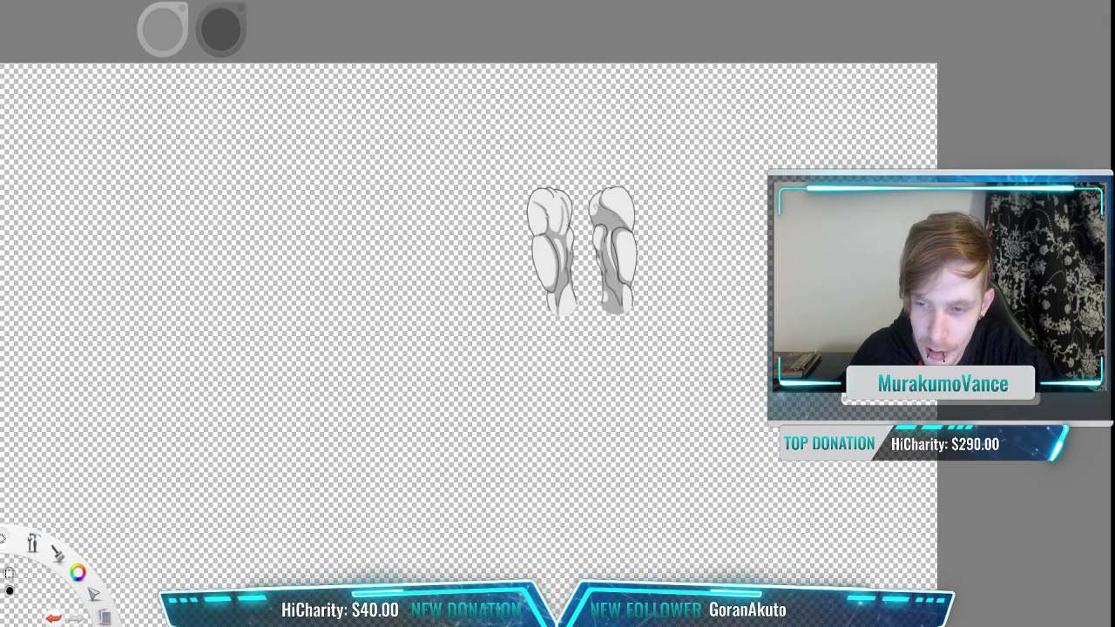
key("space")
left_click_drag(622, 321, 740, 316)
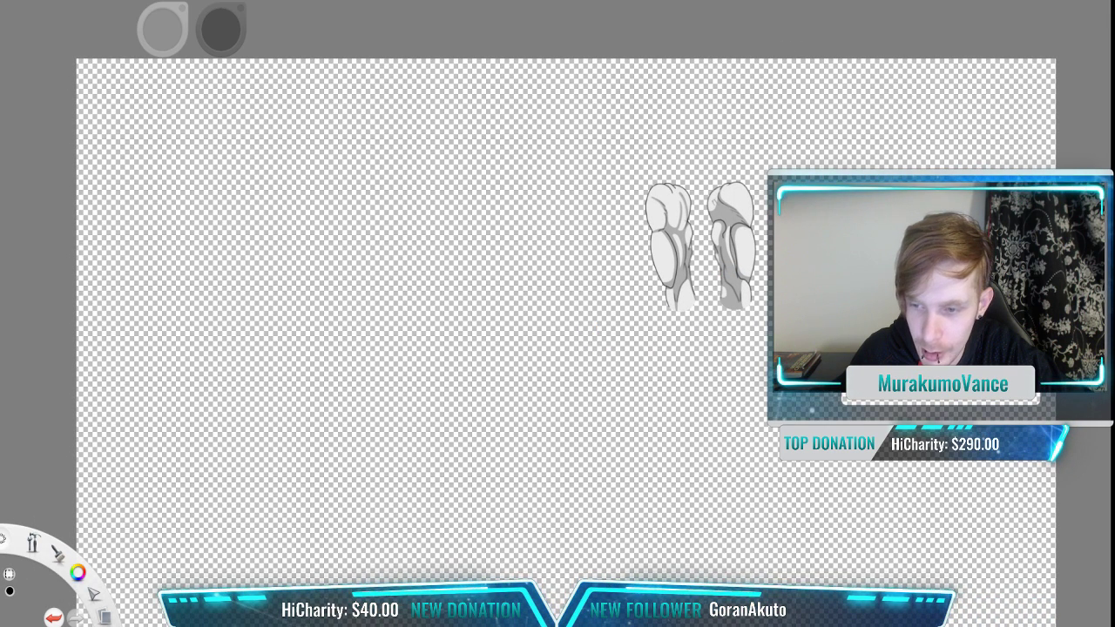
left_click_drag(529, 110, 704, 379)
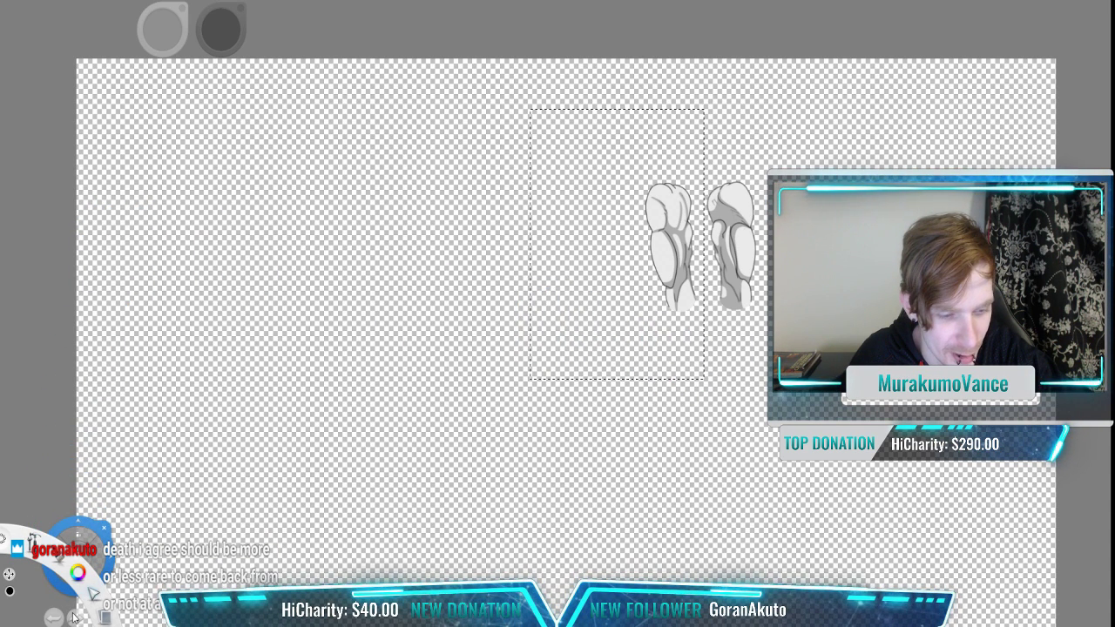
key("ctrl+x")
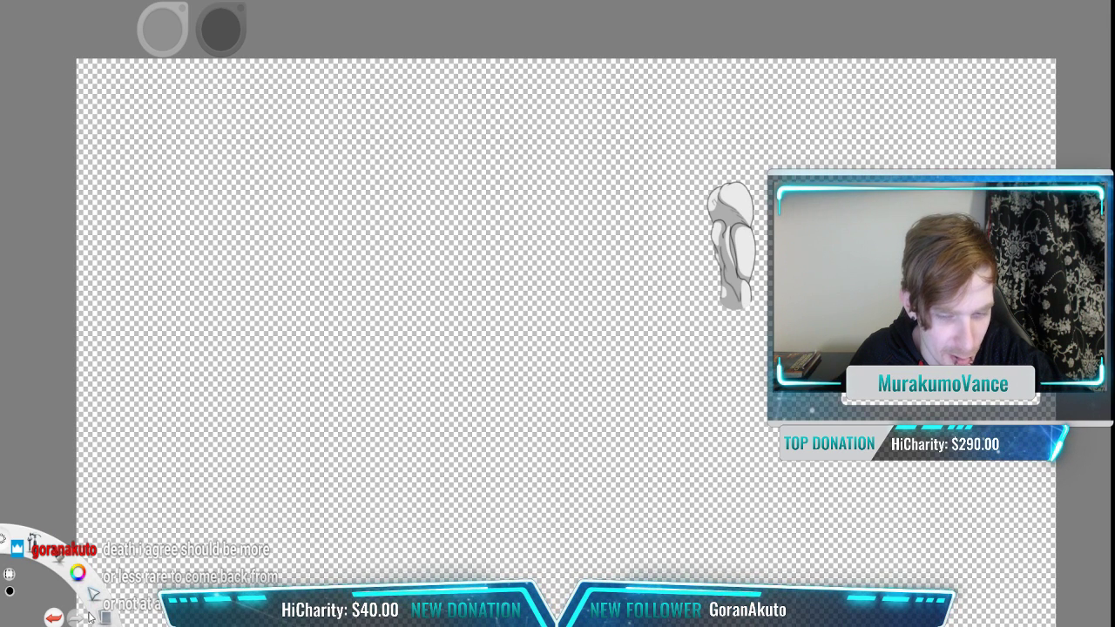
key("ctrl+z")
key("ctrl+d")
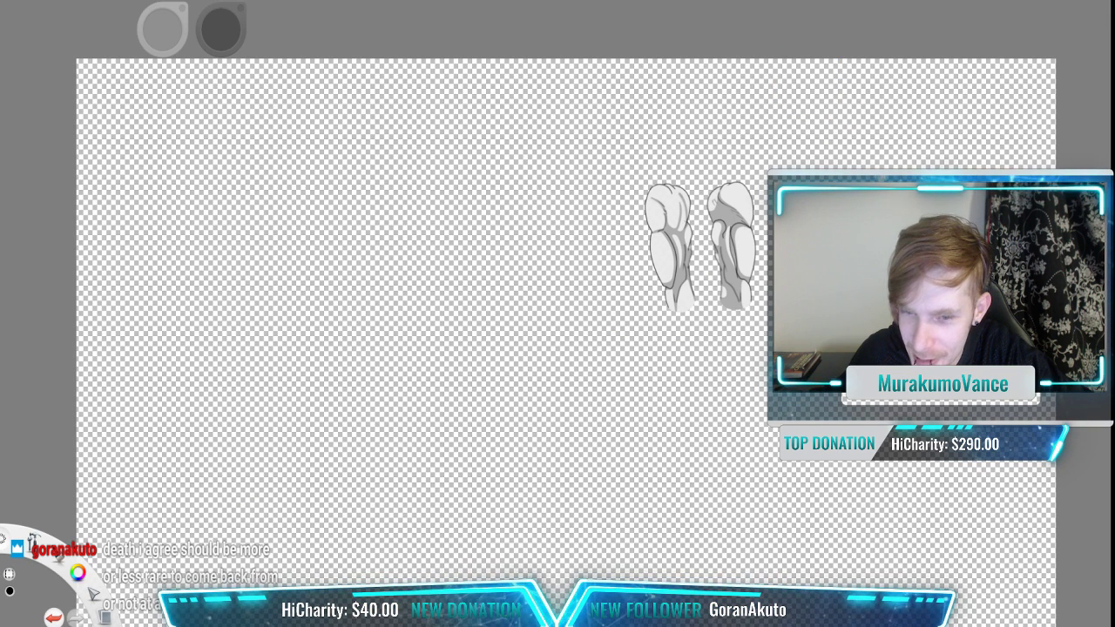
Step: Erase a band across the left bare arm of the pair just above its wrist, separating the wrist from the forearm
left_click_drag(558, 314, 497, 294)
scroll(603, 182, "up", 3)
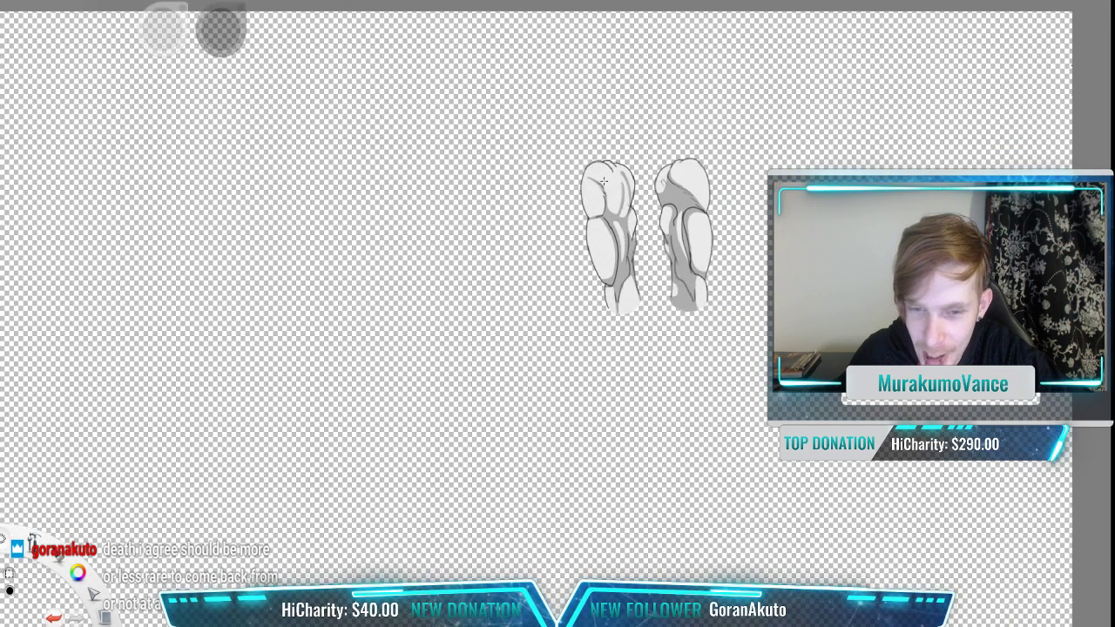
left_click(663, 16)
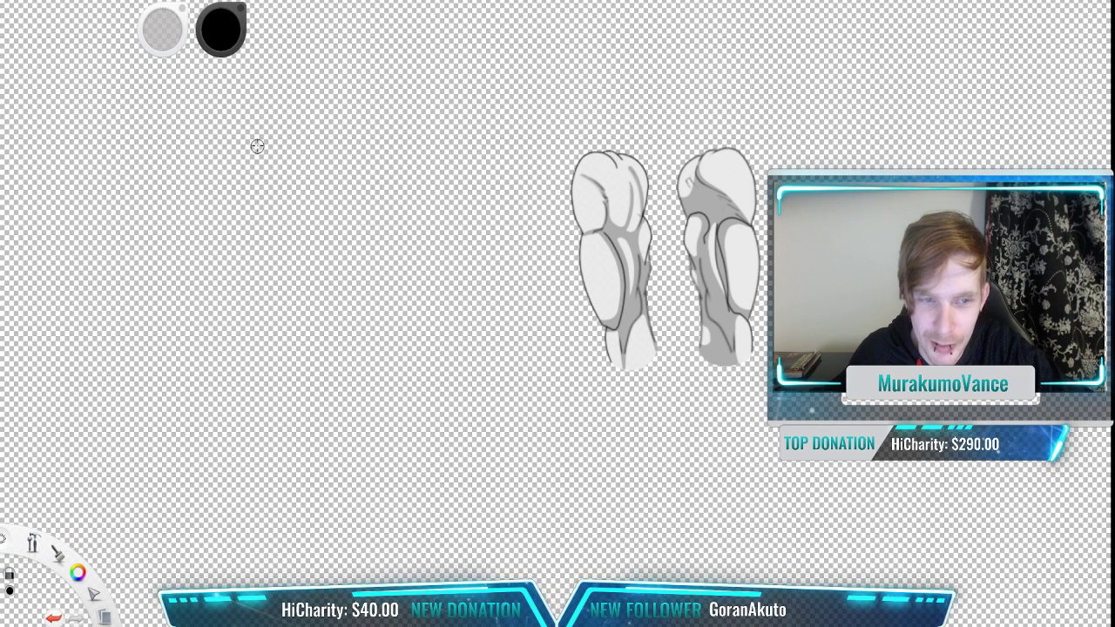
scroll(631, 258, "up", 1)
scroll(703, 311, "up", 1)
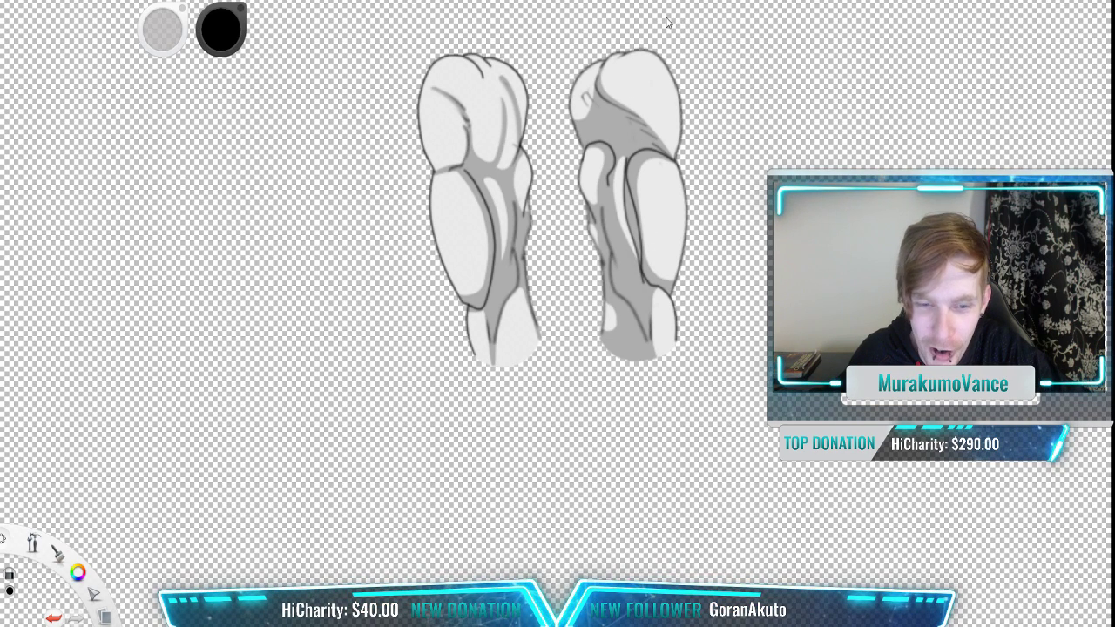
scroll(514, 304, "up", 2)
key("space")
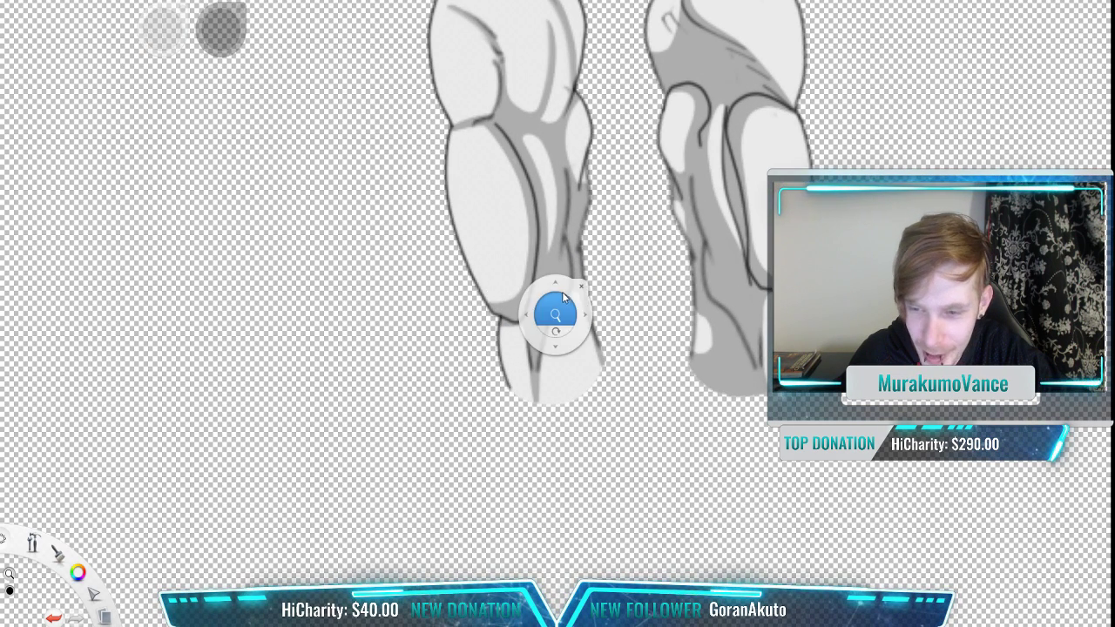
left_click_drag(556, 315, 591, 373)
key("ctrl+z")
key("ctrl+y")
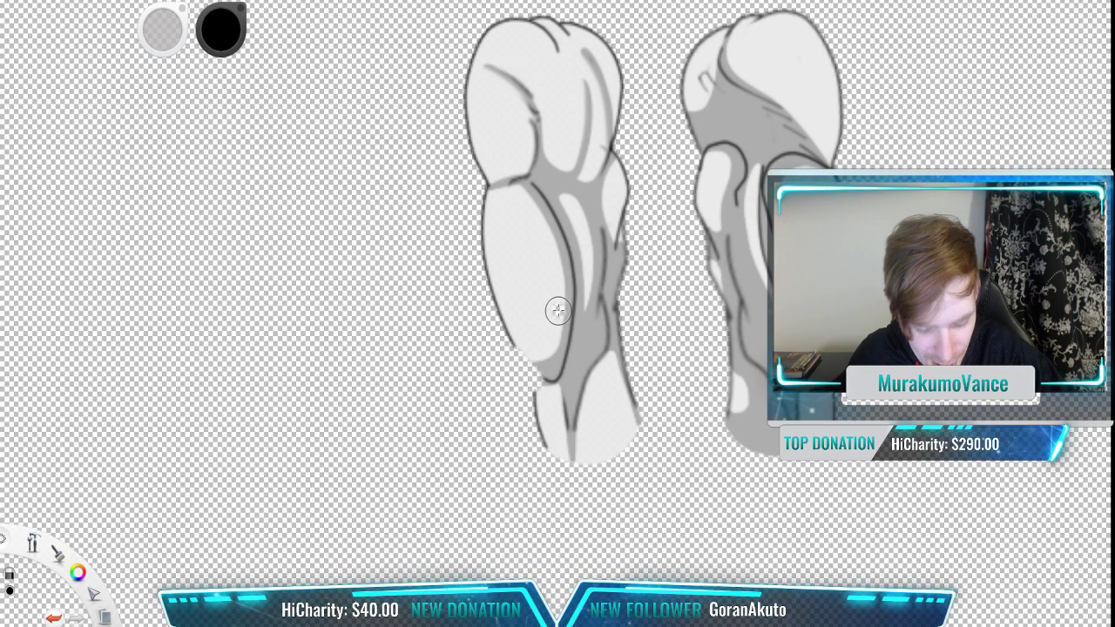
key("ctrl+z")
key("space")
left_click_drag(566, 245, 528, 257)
left_click_drag(476, 378, 564, 391)
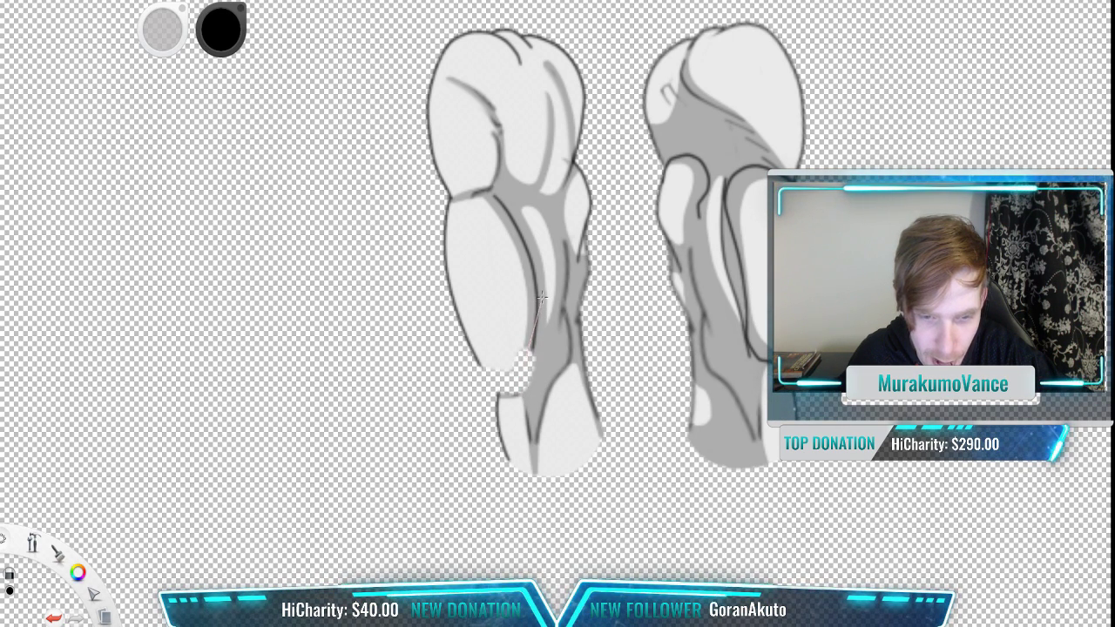
left_click_drag(563, 289, 591, 295)
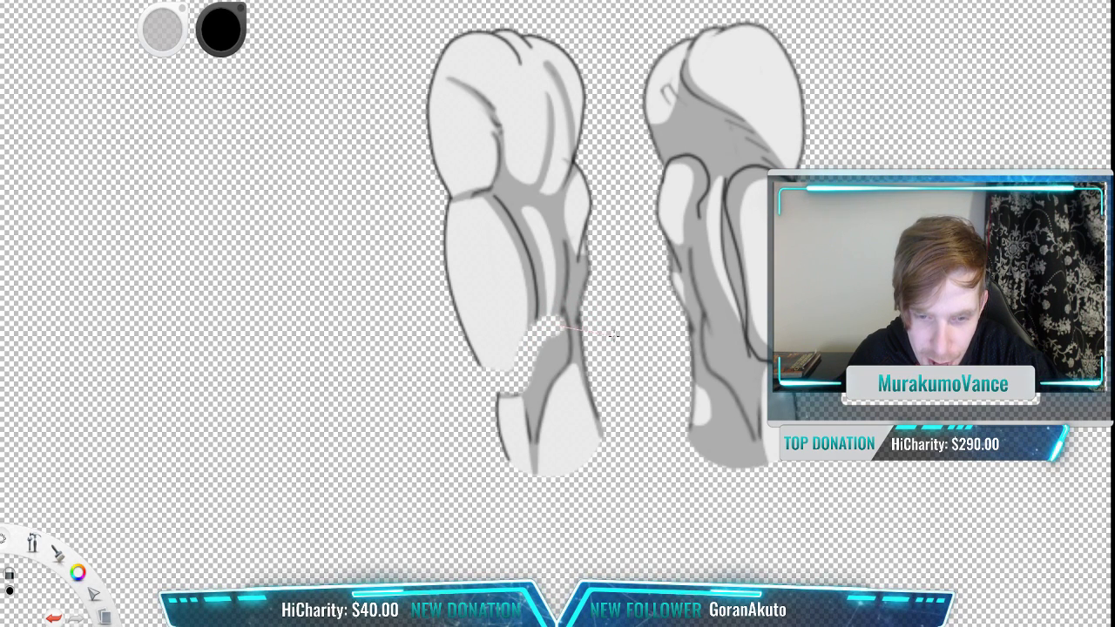
left_click_drag(620, 351, 625, 384)
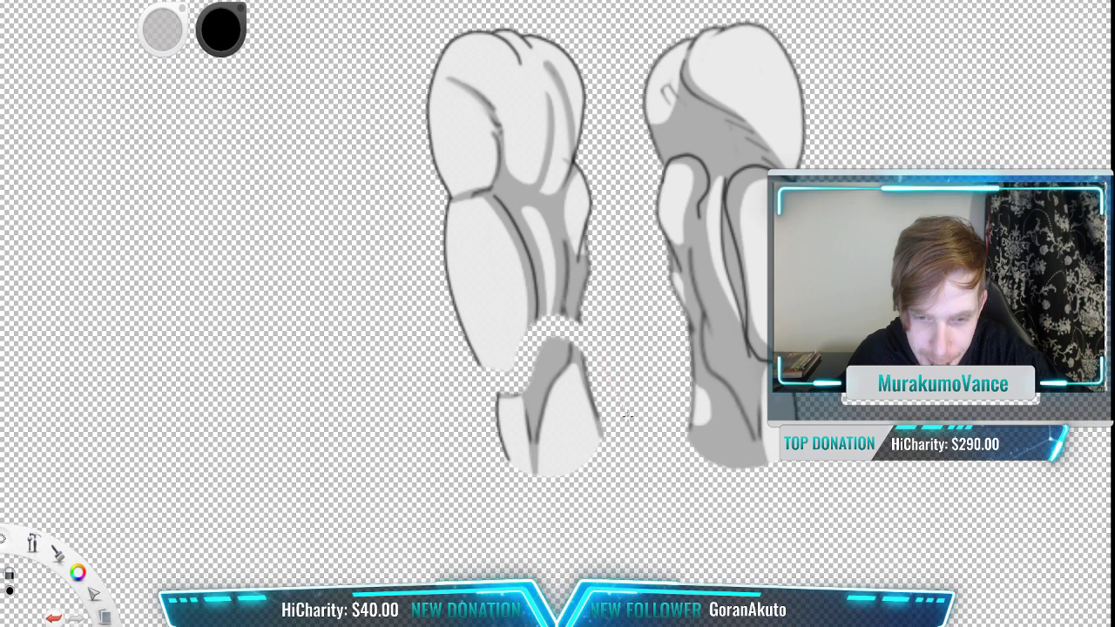
left_click_drag(604, 331, 623, 398)
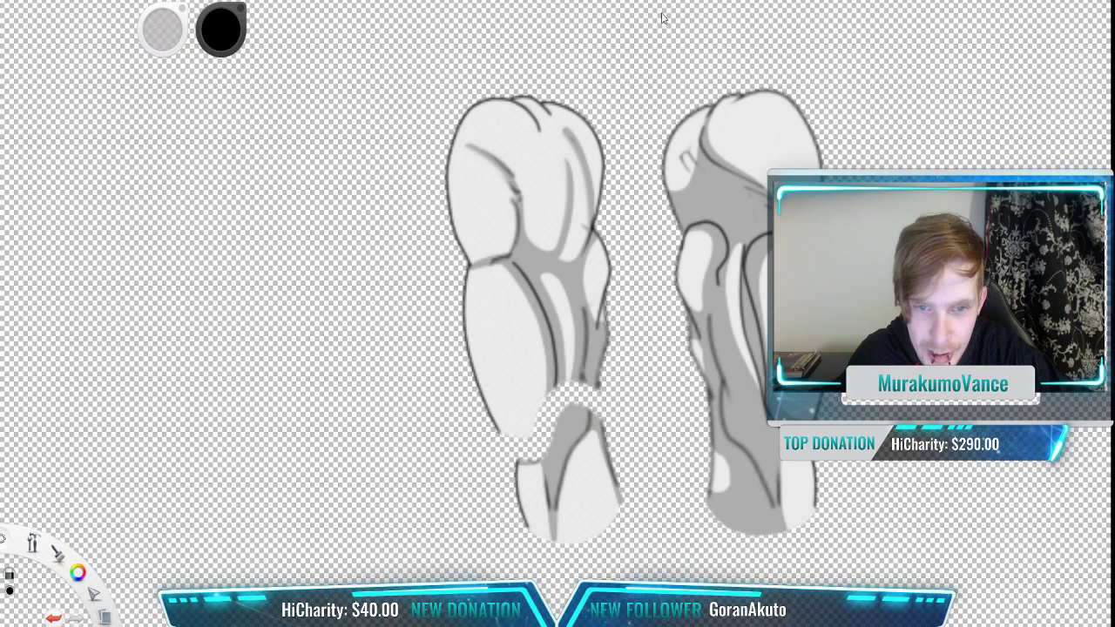
Step: Erase the top of the left arm's upper arm and show the tan background behind the artwork
left_click_drag(575, 113, 536, 98)
mouse_move(603, 89)
left_mouse_down()
mouse_move(521, 135)
mouse_move(389, 171)
mouse_move(482, 147)
mouse_move(568, 95)
mouse_move(511, 113)
mouse_move(594, 102)
mouse_move(558, 142)
left_mouse_up()
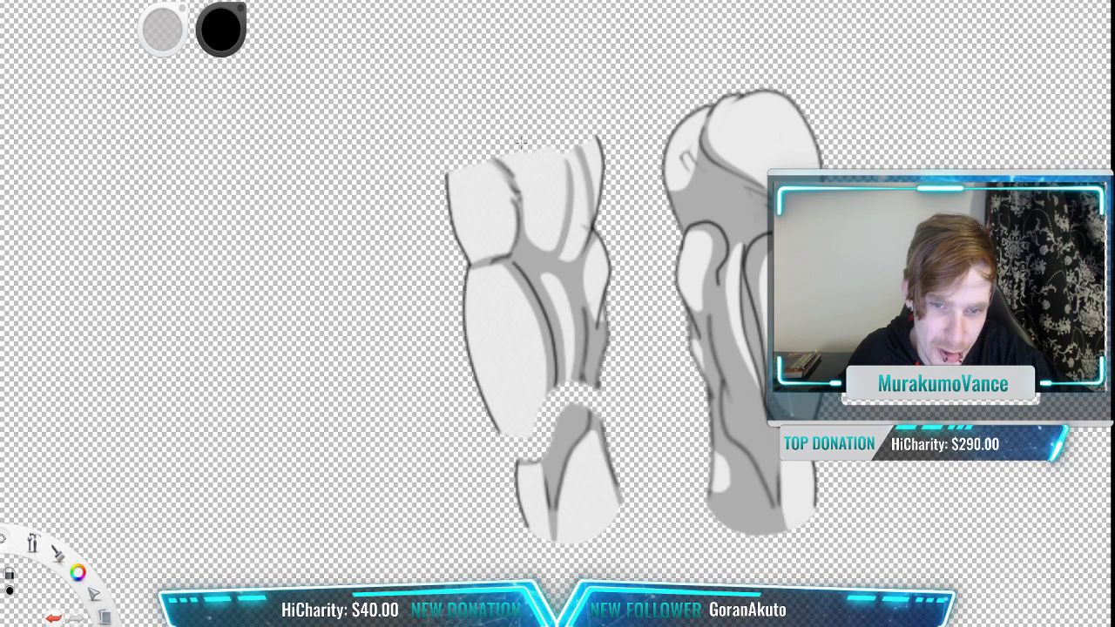
left_click_drag(546, 97, 517, 163)
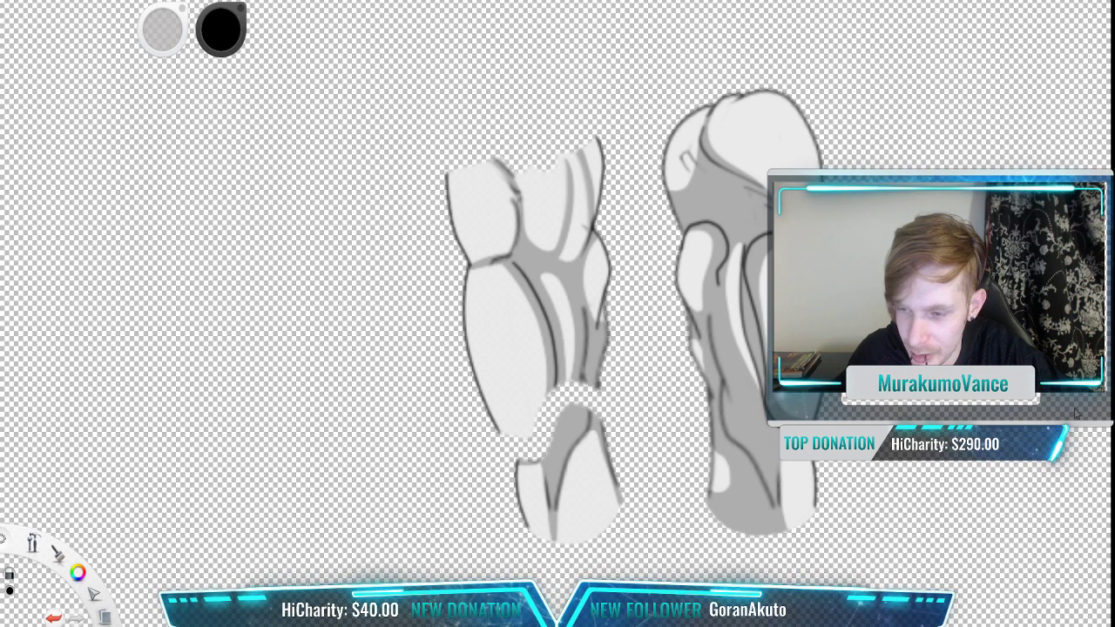
left_click(990, 504)
left_click_drag(596, 146, 611, 205)
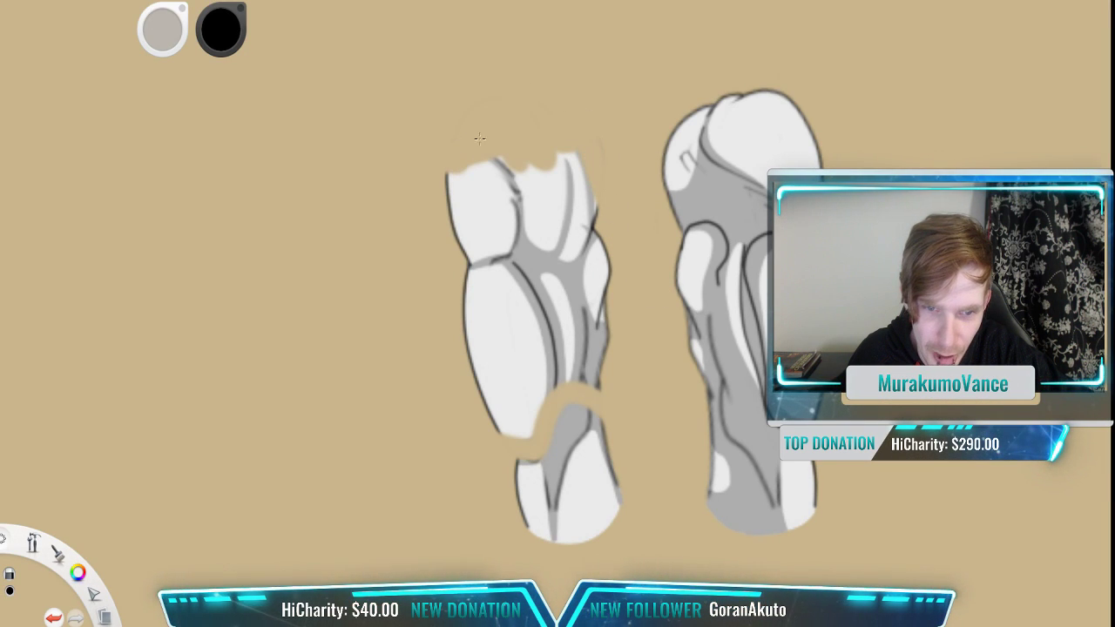
Step: Erase the rest of the left arm's upper arm and forearm, keeping only the wrist stump
mouse_move(503, 164)
left_mouse_down()
mouse_move(521, 180)
mouse_move(566, 179)
mouse_move(554, 209)
mouse_move(587, 205)
mouse_move(607, 305)
left_mouse_up()
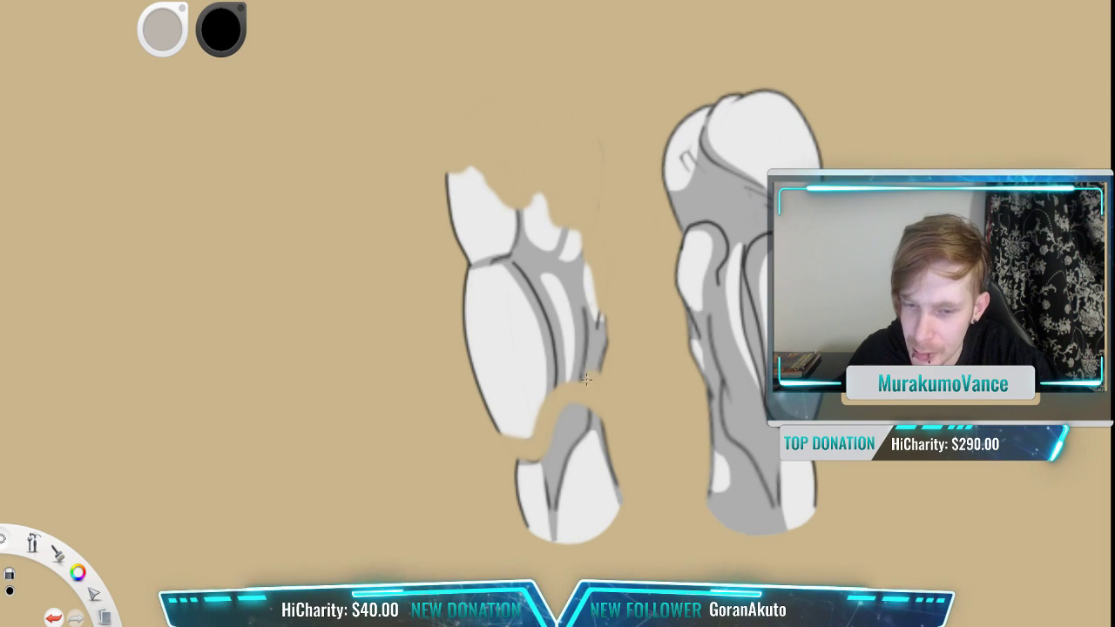
mouse_move(552, 384)
left_mouse_down()
mouse_move(529, 420)
mouse_move(554, 402)
left_mouse_up()
mouse_move(461, 418)
left_mouse_down()
mouse_move(647, 346)
mouse_move(467, 390)
mouse_move(577, 386)
left_mouse_up()
left_click_drag(621, 348, 466, 376)
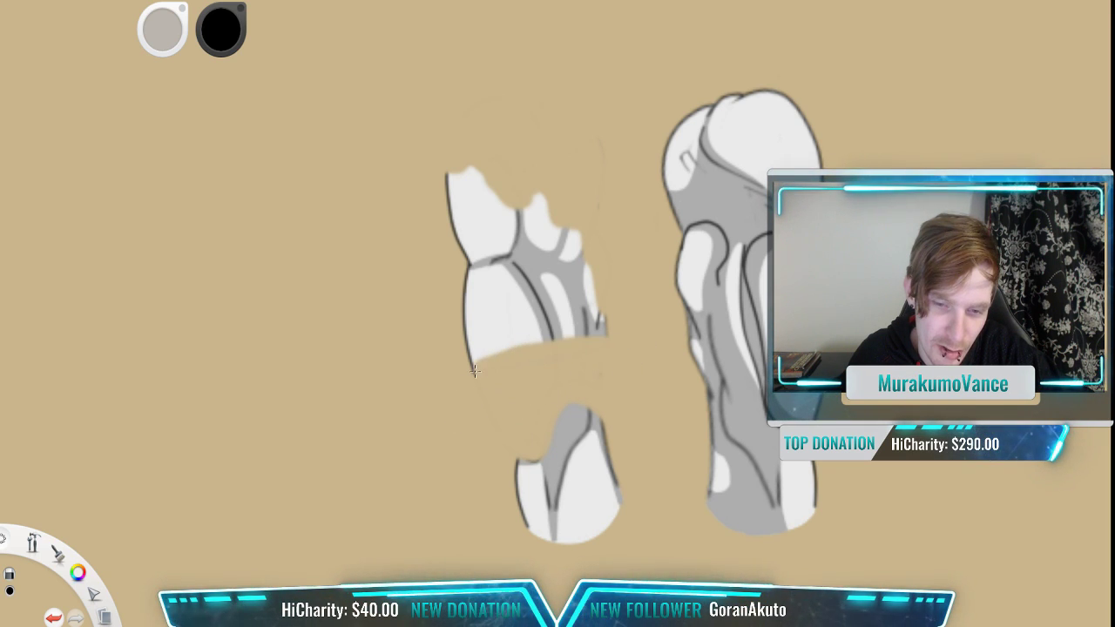
mouse_move(614, 327)
left_mouse_down()
mouse_move(460, 372)
mouse_move(528, 322)
left_mouse_up()
mouse_move(603, 294)
left_mouse_down()
mouse_move(440, 345)
mouse_move(534, 316)
left_mouse_up()
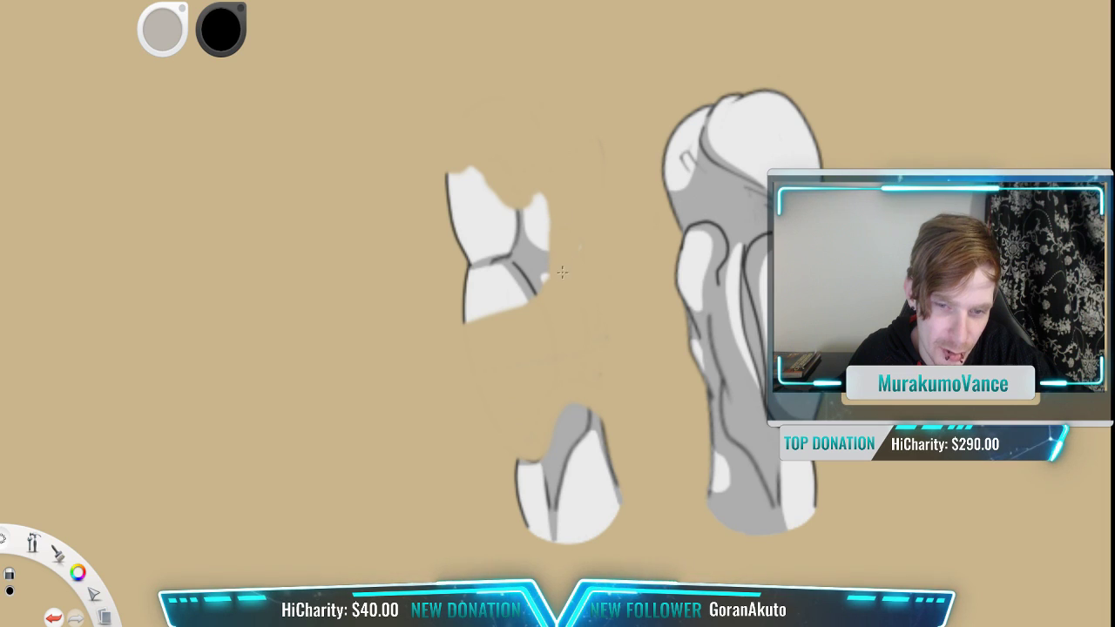
mouse_move(584, 242)
left_mouse_down()
mouse_move(533, 193)
mouse_move(522, 266)
mouse_move(543, 267)
mouse_move(488, 272)
mouse_move(507, 305)
mouse_move(502, 246)
mouse_move(466, 325)
mouse_move(486, 179)
mouse_move(499, 246)
left_mouse_up()
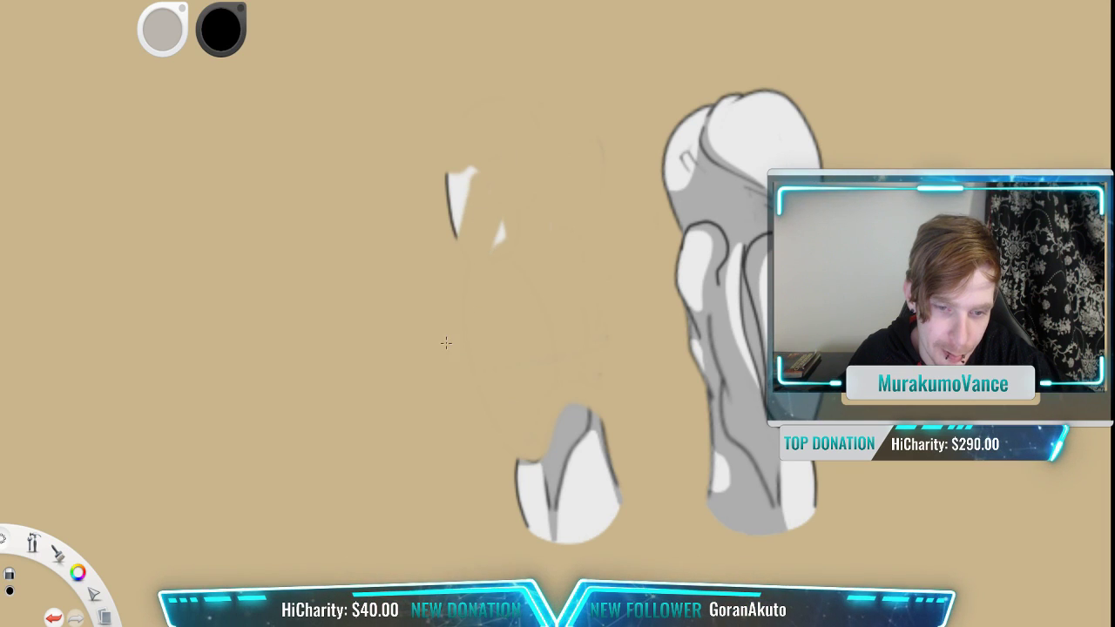
mouse_move(526, 208)
left_mouse_down()
mouse_move(500, 233)
mouse_move(466, 200)
mouse_move(450, 232)
left_mouse_up()
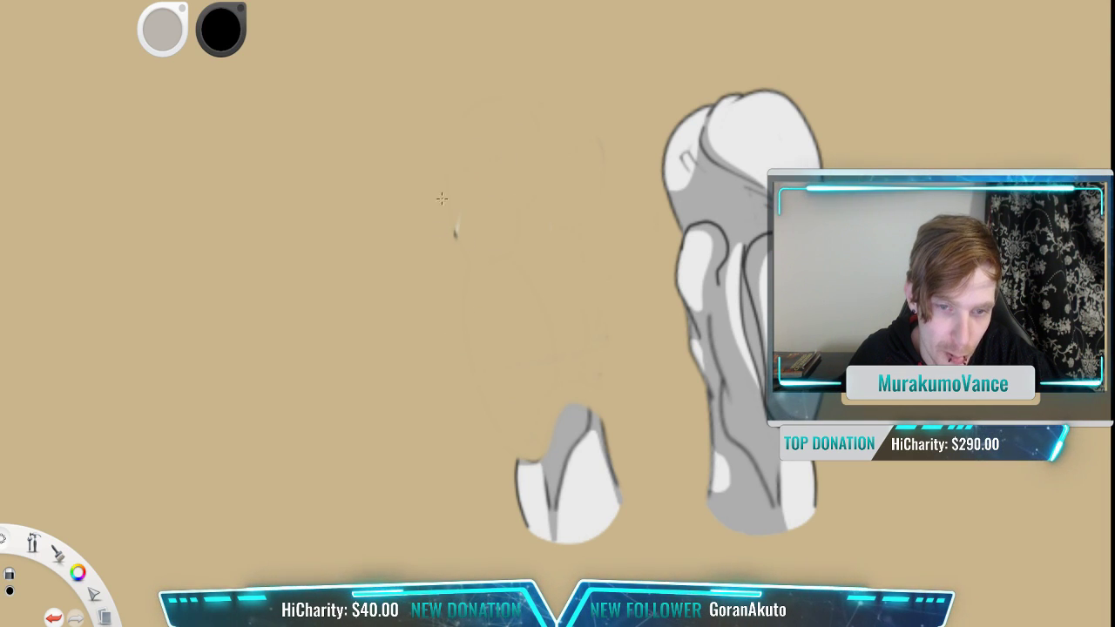
Step: Pick the arm's shading grey, draw a rounded outline over the missing top of the wrist stump and fill the gap grey
left_click(216, 53)
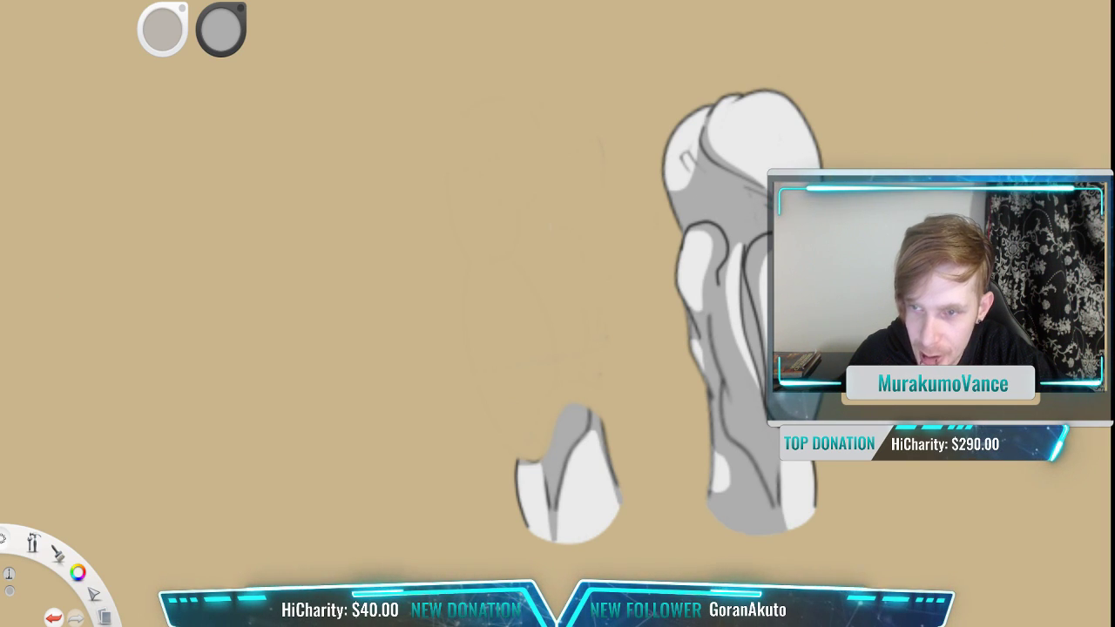
key("space")
left_click_drag(655, 444, 546, 351)
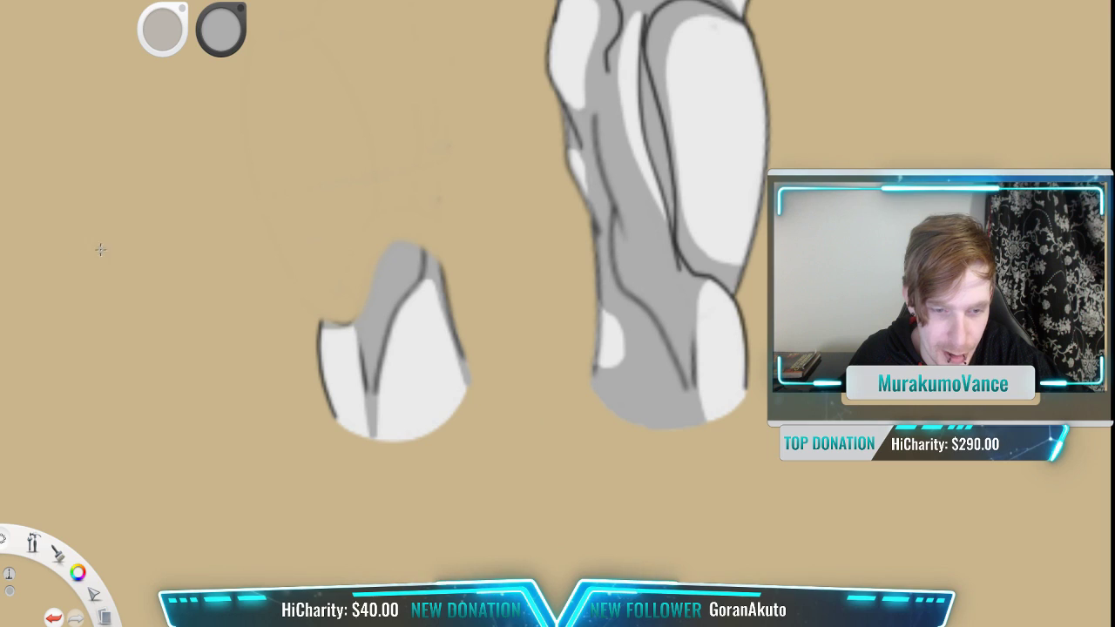
key("space")
left_click_drag(339, 267, 454, 269)
key("space")
left_click_drag(446, 318, 522, 279)
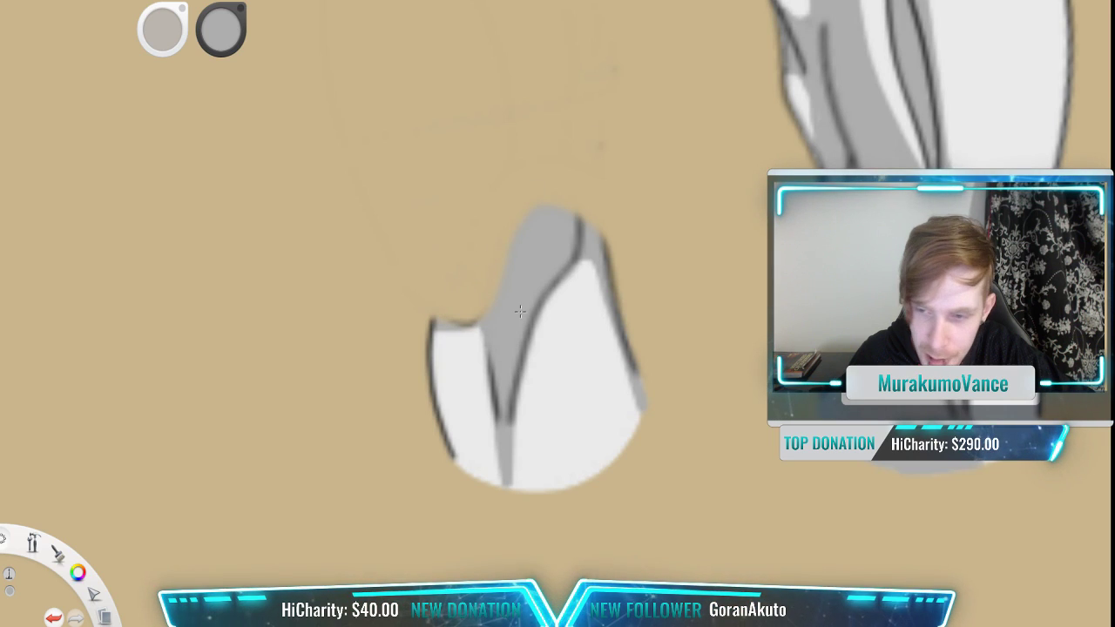
mouse_move(433, 335)
left_mouse_down()
mouse_move(437, 260)
mouse_move(475, 182)
left_mouse_up()
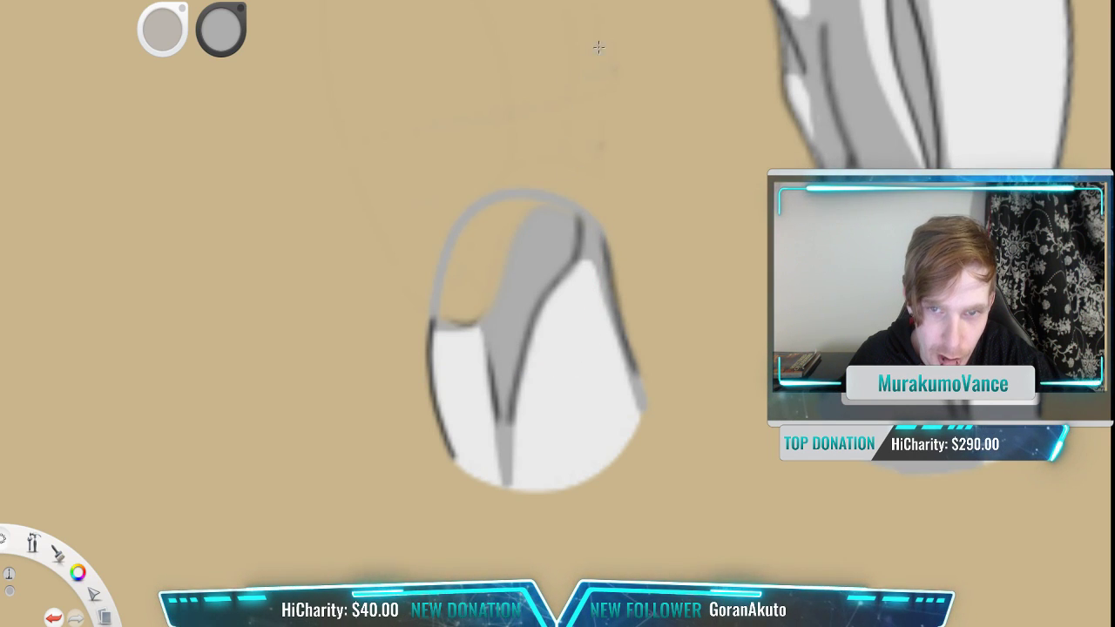
key("f")
left_click(495, 271)
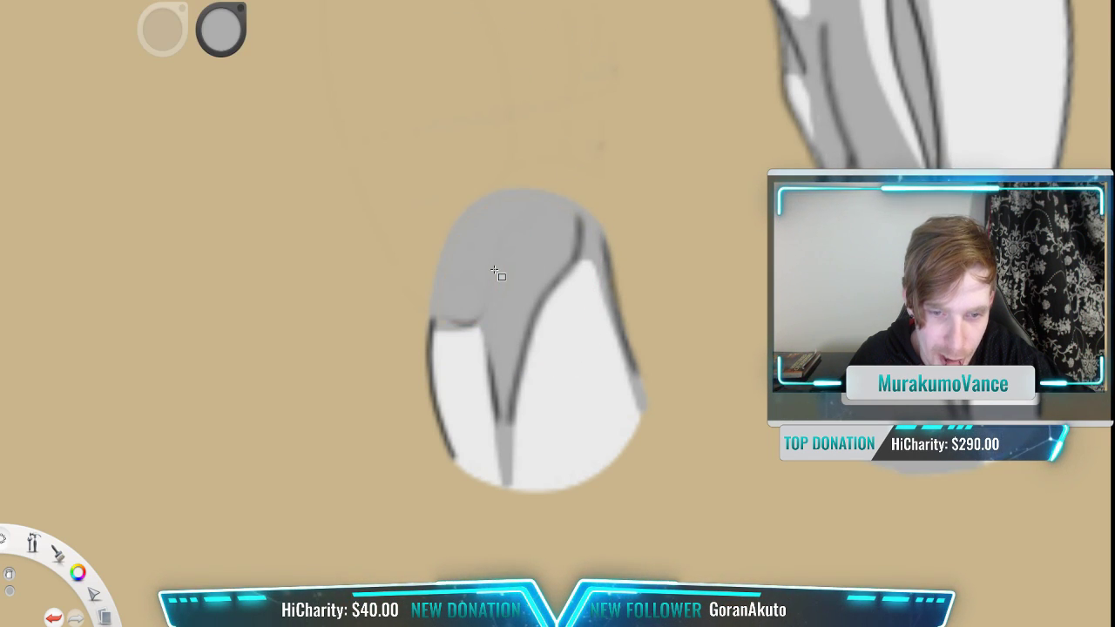
Step: Delete the other bare arm so that only the rounded wrist piece remains on the layer
scroll(577, 280, "down", 4)
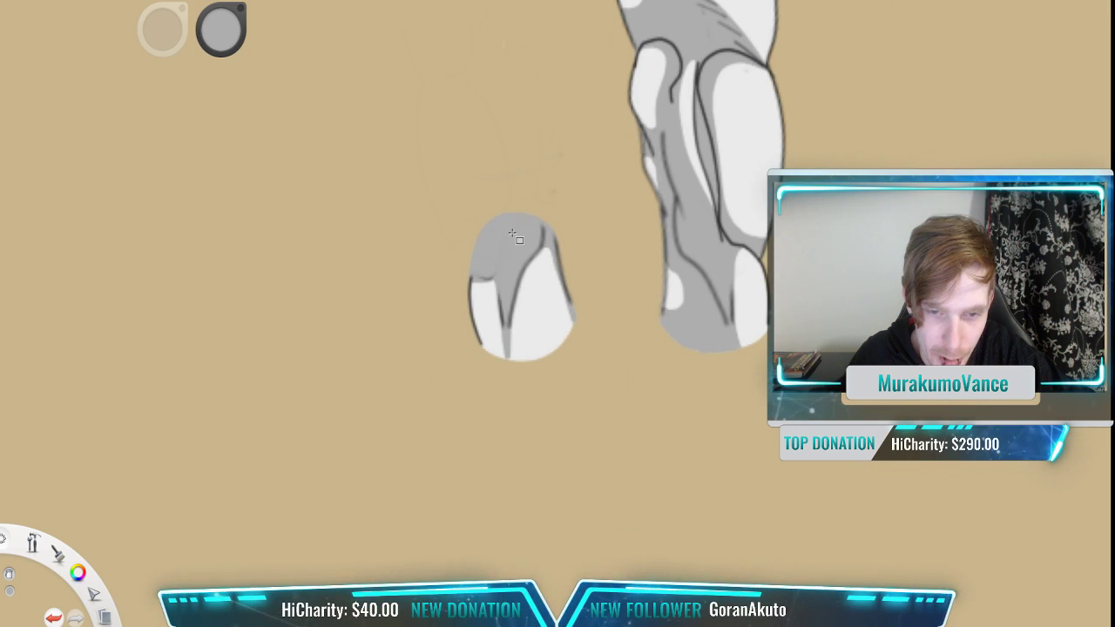
key("Delete")
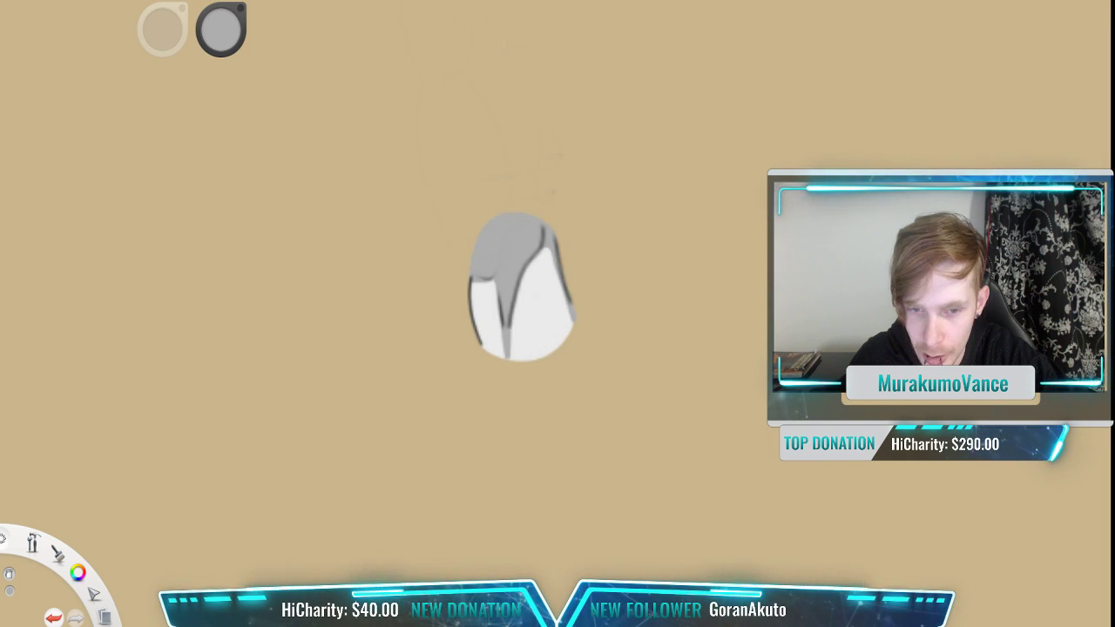
scroll(633, 235, "down", 2)
scroll(632, 235, "down", 2)
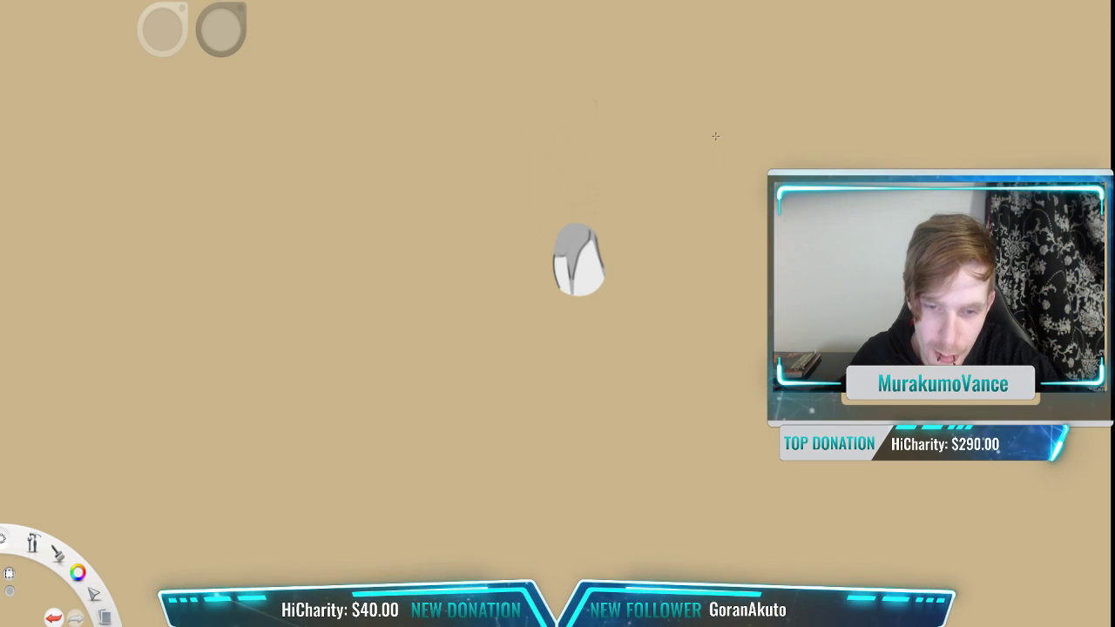
Step: Select the wrist piece with a rectangular marquee and enlarge it with the transform tool near the middle of the canvas
left_click_drag(715, 135, 379, 356)
key("v")
left_click_drag(554, 338, 669, 184)
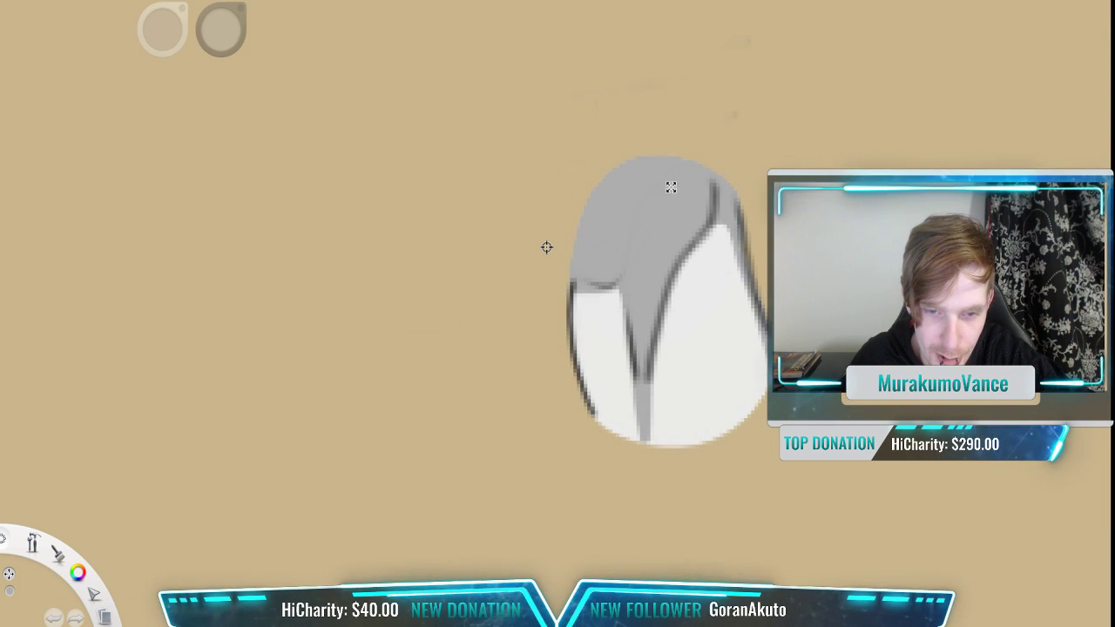
scroll(596, 297, "down", 3)
left_click_drag(589, 249, 422, 258)
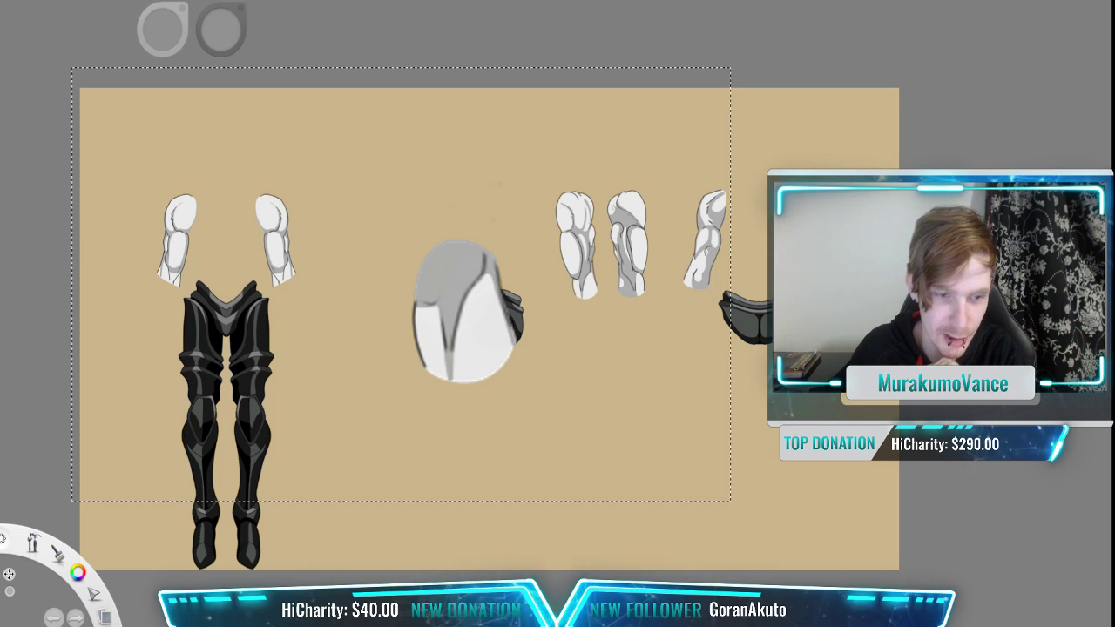
Step: Hide the original arm and leg armour pieces and the tan background so only the enlarged wrist piece shows
left_click(1055, 487)
left_click(1055, 486)
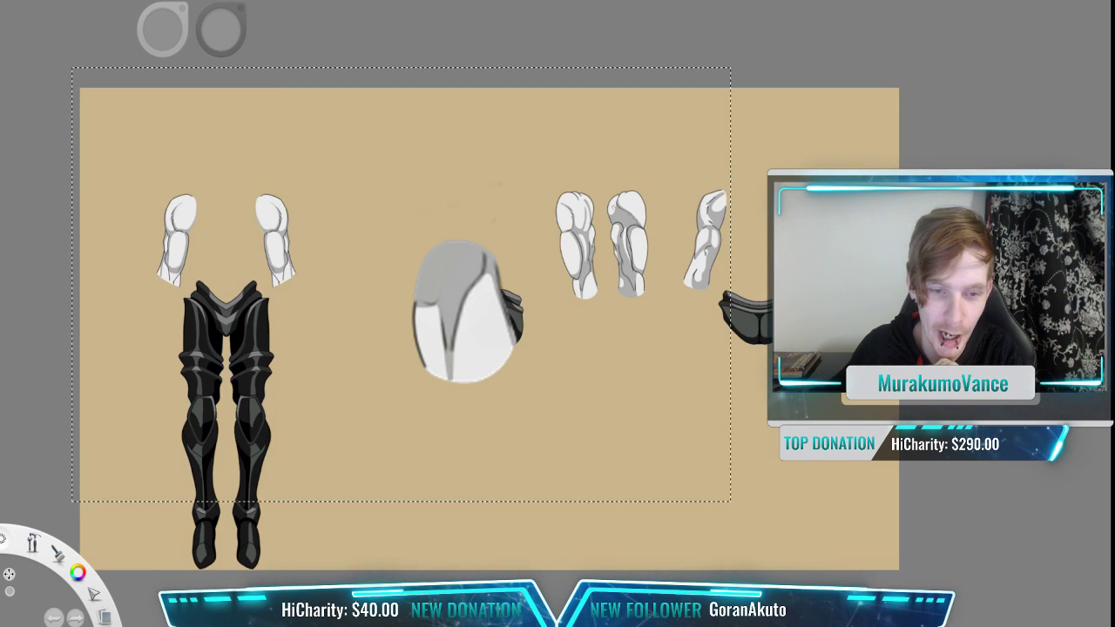
left_click(1055, 486)
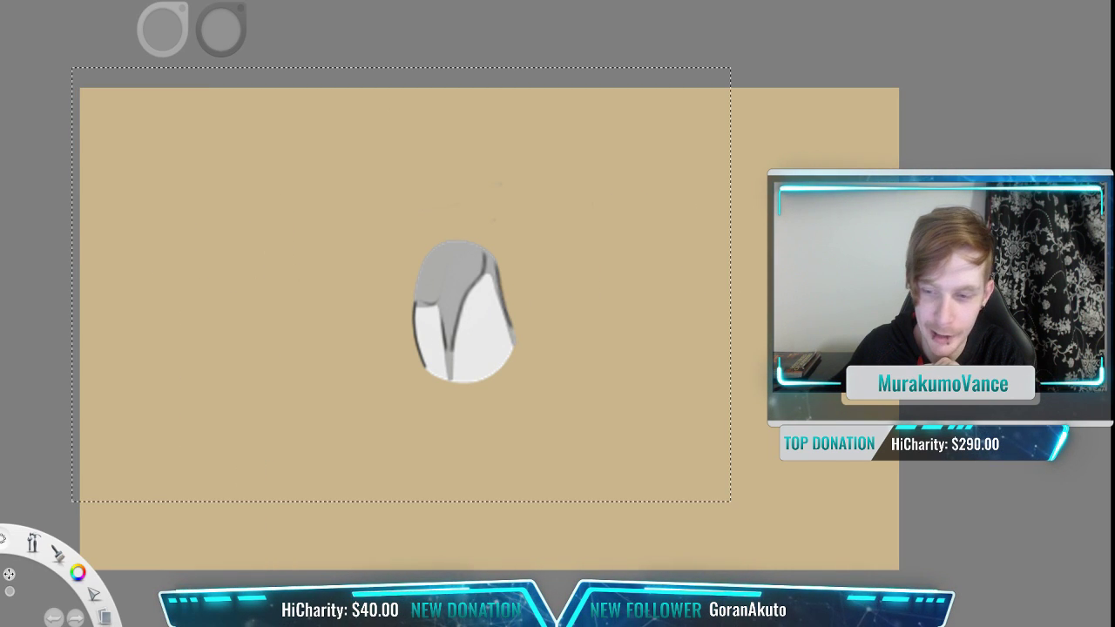
left_click(994, 496)
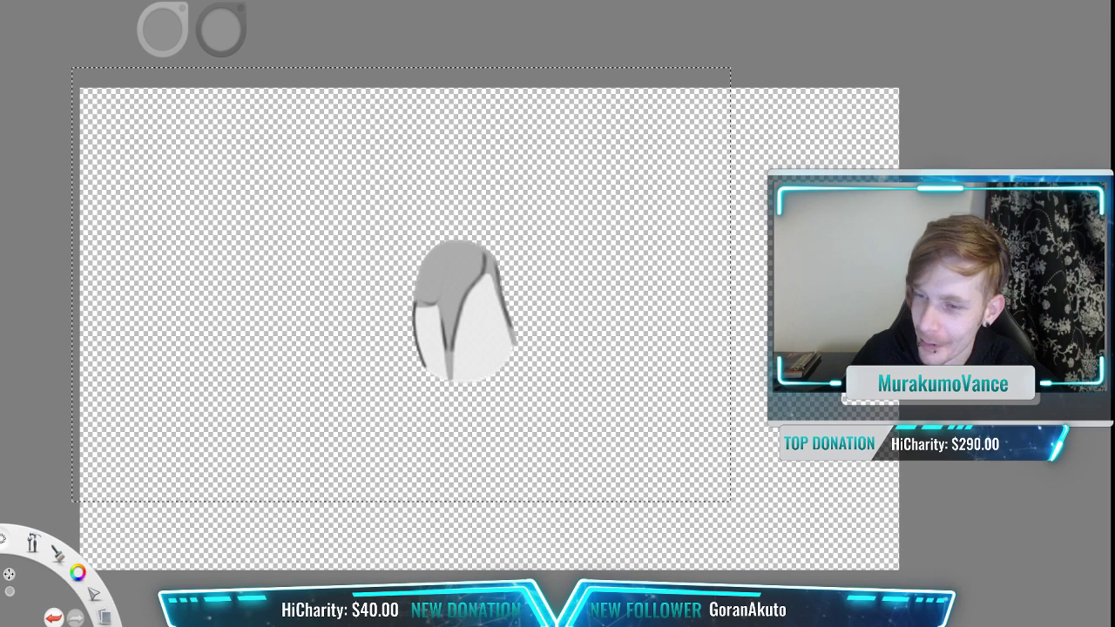
Step: Cut and paste the enlarged wrist piece in place, and show only the other bare arm on the canvas
key("ctrl+x")
key("ctrl+v")
left_click_drag(590, 186, 19, 4)
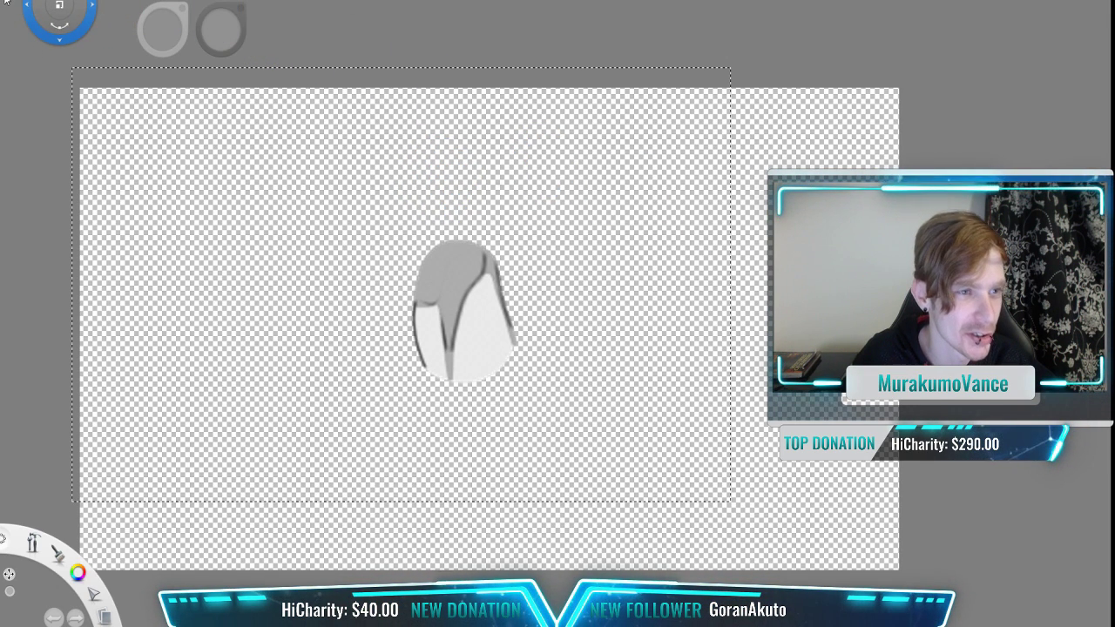
left_click(35, 84)
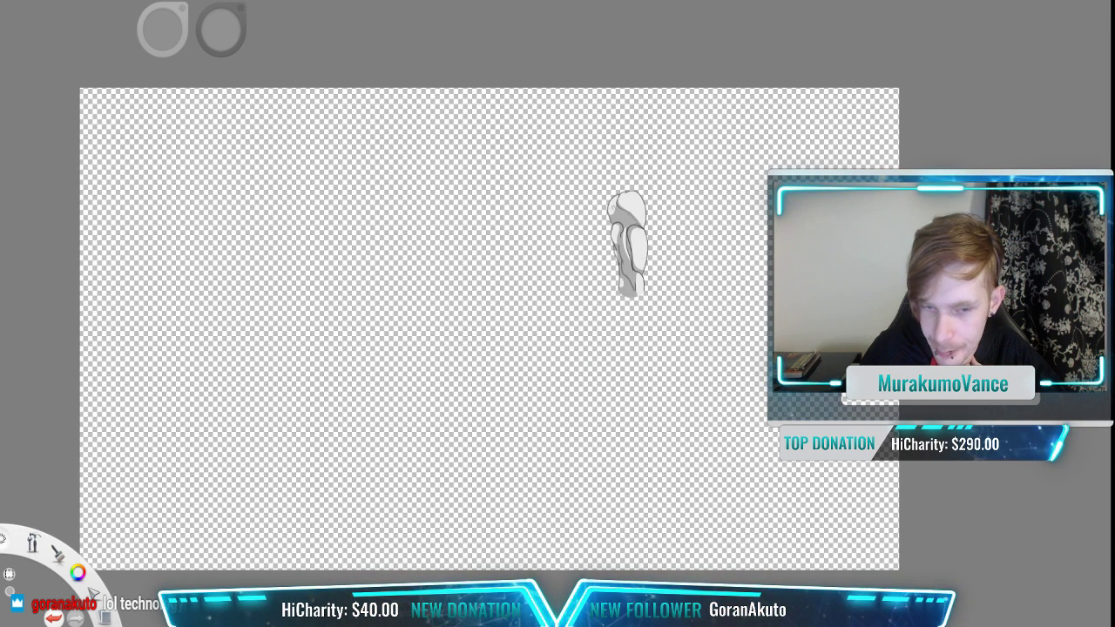
Step: Erase a curved band across the bare arm's lower forearm to separate the rounded wrist stump from the arm above
scroll(676, 263, "up", 4)
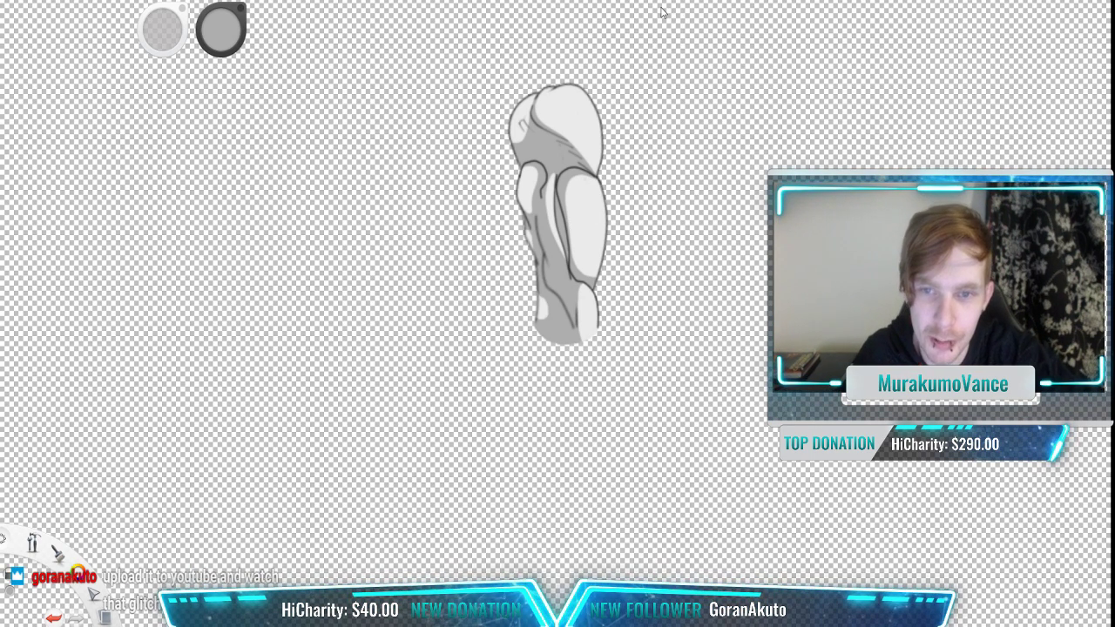
scroll(688, 209, "up", 2)
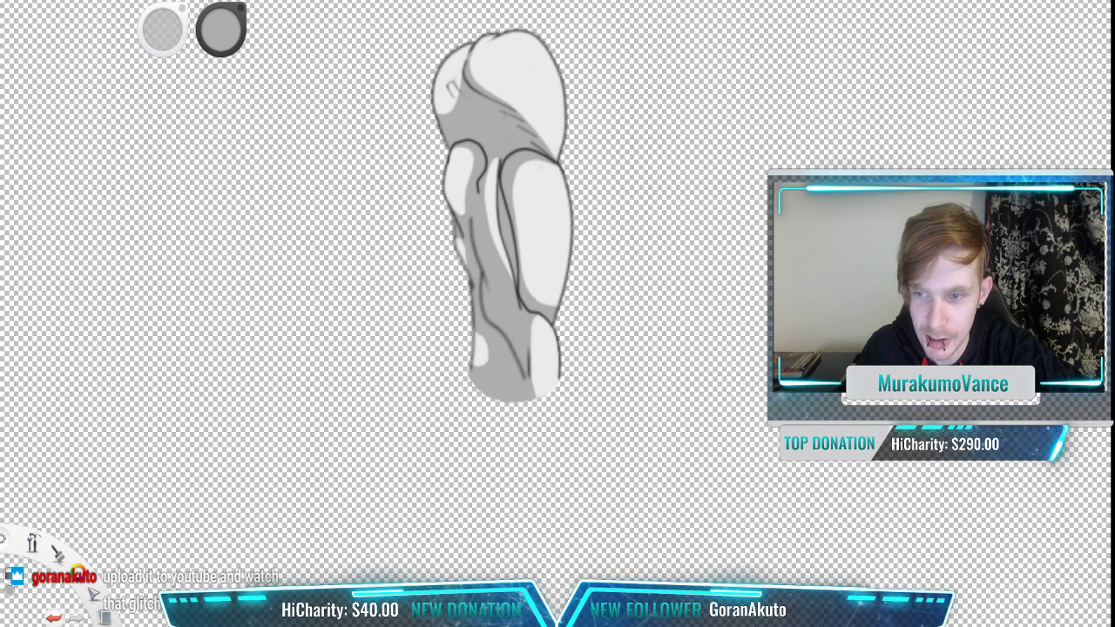
scroll(710, 286, "down", 1)
key("space")
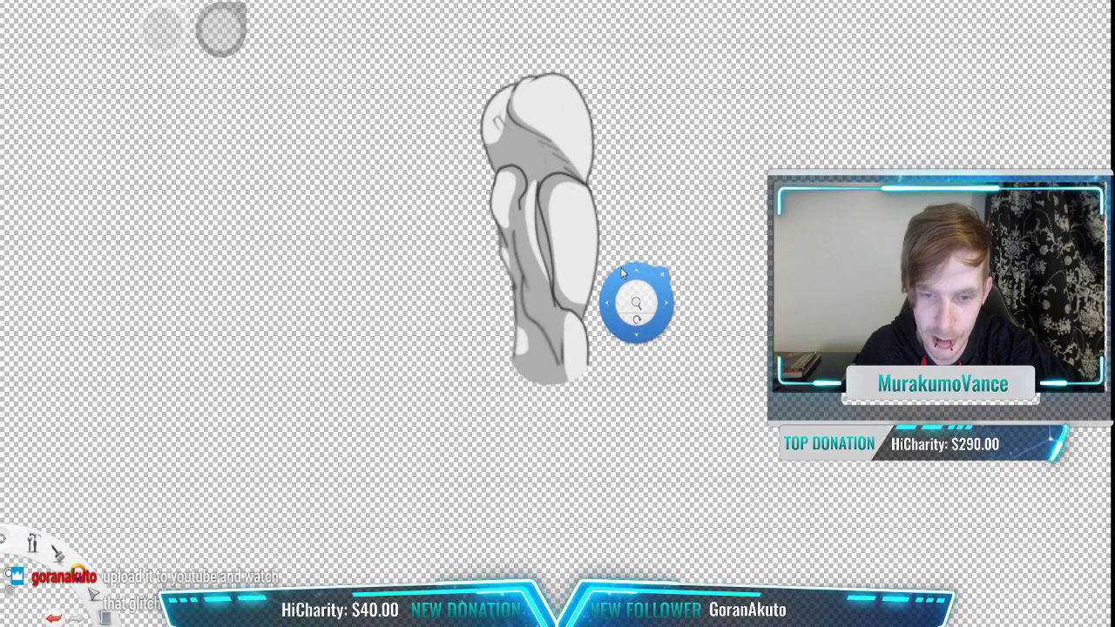
left_click_drag(621, 267, 636, 227)
scroll(633, 247, "up", 1)
scroll(523, 265, "up", 1)
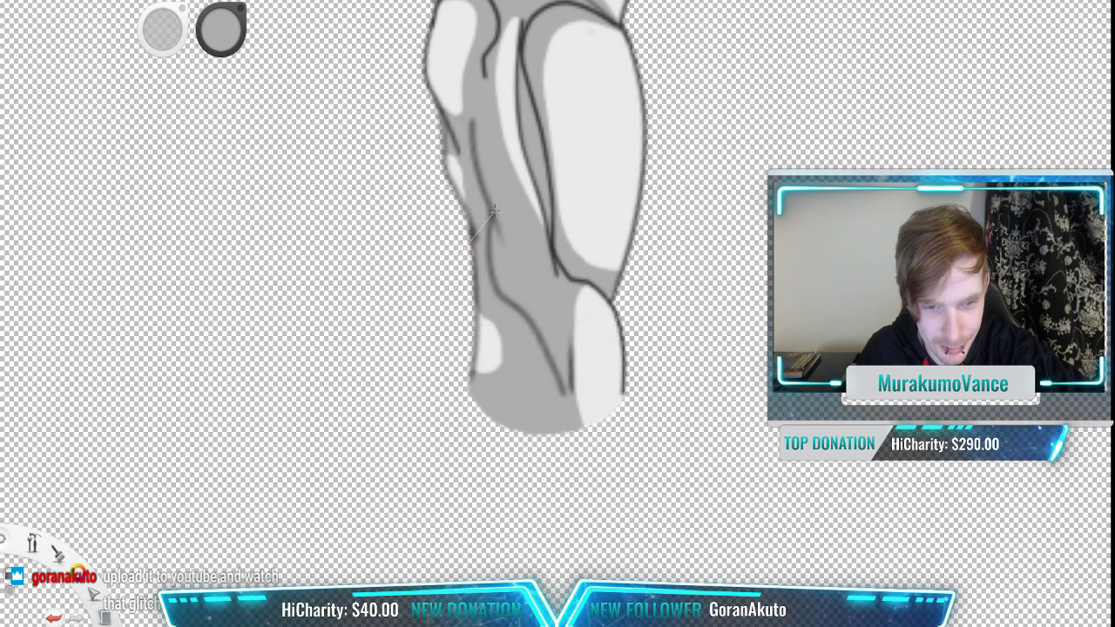
left_click_drag(520, 229, 638, 281)
mouse_move(652, 275)
left_mouse_down()
mouse_move(657, 349)
mouse_move(716, 376)
left_mouse_up()
key("space")
left_click_drag(508, 195, 604, 295)
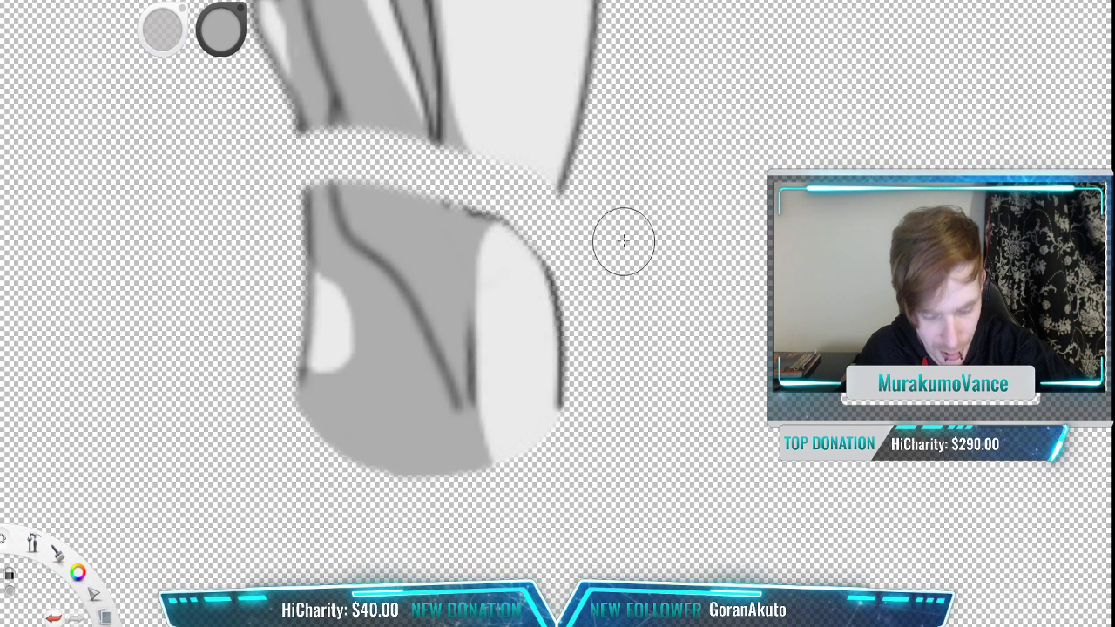
key("ctrl+z")
left_click_drag(556, 241, 602, 286)
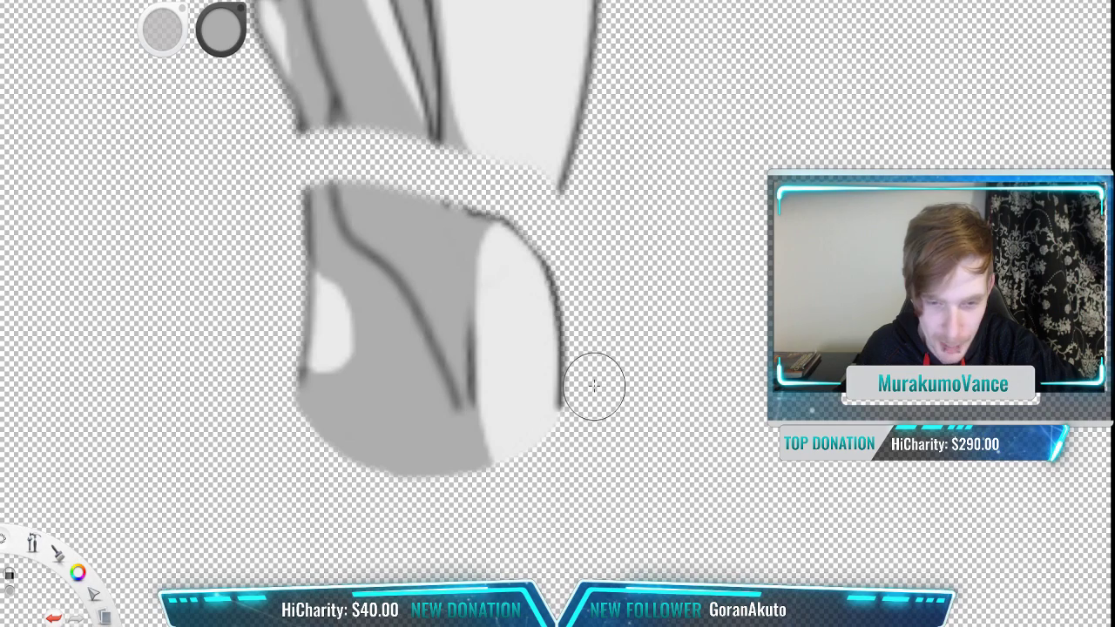
Step: Remove the rest of the arm above the gap so that only the wrist stump remains on the layer
key("space")
mouse_move(456, 149)
left_mouse_down()
mouse_move(491, 314)
mouse_move(496, 257)
left_mouse_up()
scroll(496, 257, "down", 5)
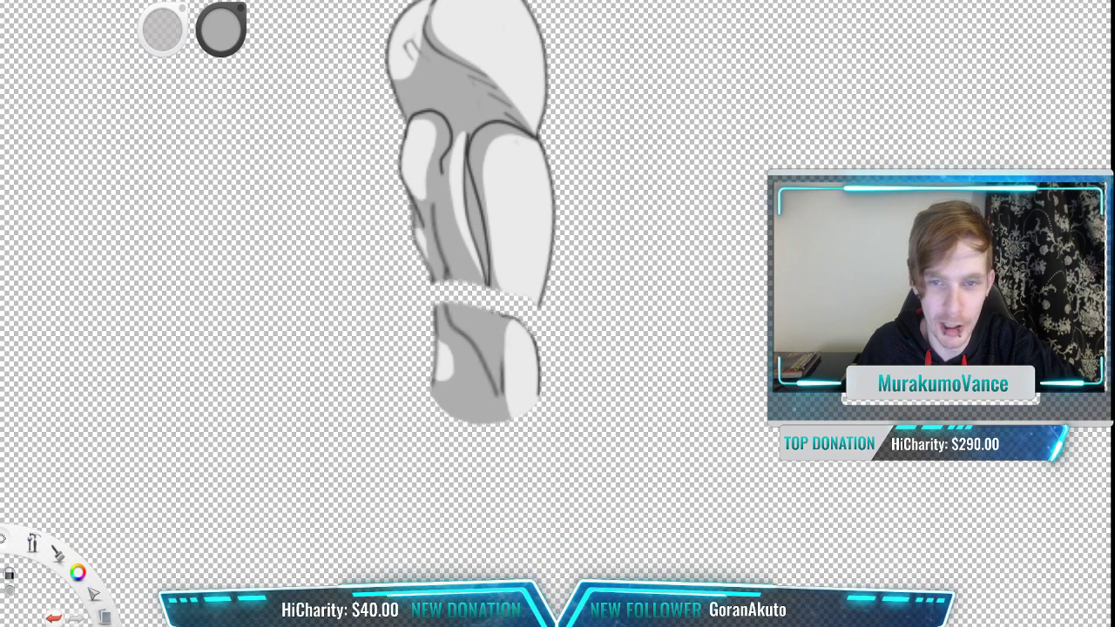
key("space")
left_click_drag(455, 186, 504, 241)
mouse_move(521, 302)
left_mouse_down()
mouse_move(461, 336)
mouse_move(619, 334)
mouse_move(548, 337)
mouse_move(588, 356)
mouse_move(561, 352)
mouse_move(606, 352)
mouse_move(424, 333)
mouse_move(719, 321)
mouse_move(366, 318)
mouse_move(716, 318)
mouse_move(378, 323)
mouse_move(577, 269)
mouse_move(652, 267)
mouse_move(505, 299)
mouse_move(626, 284)
mouse_move(395, 284)
left_mouse_up()
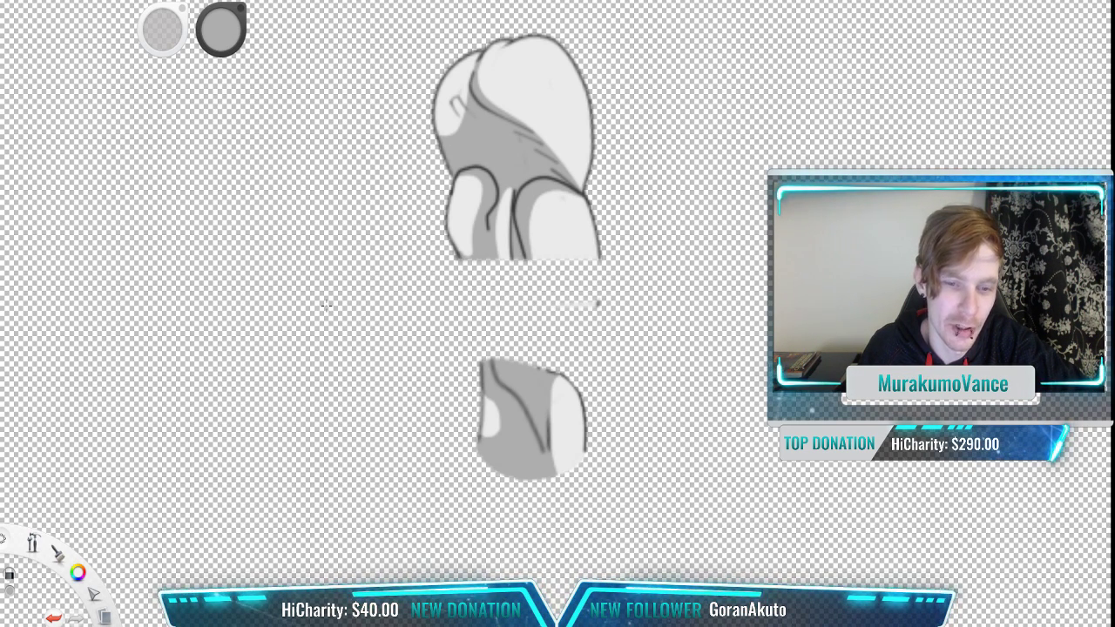
left_click_drag(628, 296, 653, 311)
left_click_drag(620, 183, 602, 234)
mouse_move(353, 285)
left_mouse_down()
mouse_move(629, 297)
mouse_move(280, 313)
mouse_move(546, 313)
mouse_move(328, 345)
left_mouse_up()
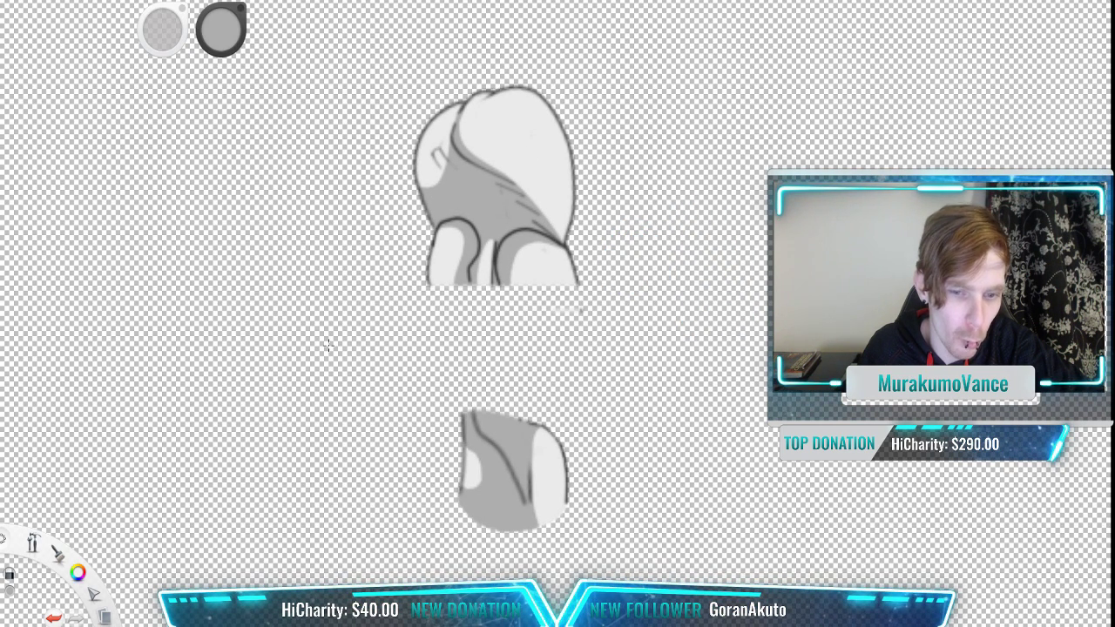
mouse_move(579, 281)
left_mouse_down()
mouse_move(319, 266)
mouse_move(542, 234)
mouse_move(389, 280)
mouse_move(376, 296)
mouse_move(634, 259)
mouse_move(502, 280)
mouse_move(600, 275)
mouse_move(590, 279)
mouse_move(413, 289)
mouse_move(639, 216)
mouse_move(578, 237)
mouse_move(611, 215)
mouse_move(537, 233)
mouse_move(612, 198)
mouse_move(560, 201)
mouse_move(565, 147)
mouse_move(538, 85)
mouse_move(538, 96)
mouse_move(421, 102)
mouse_move(555, 100)
mouse_move(538, 141)
mouse_move(492, 118)
mouse_move(541, 128)
mouse_move(542, 172)
mouse_move(500, 128)
mouse_move(544, 148)
mouse_move(491, 144)
mouse_move(458, 118)
mouse_move(413, 105)
mouse_move(558, 220)
mouse_move(543, 187)
mouse_move(464, 157)
mouse_move(506, 221)
mouse_move(480, 227)
mouse_move(528, 245)
mouse_move(413, 127)
mouse_move(440, 247)
mouse_move(404, 195)
mouse_move(467, 236)
left_mouse_up()
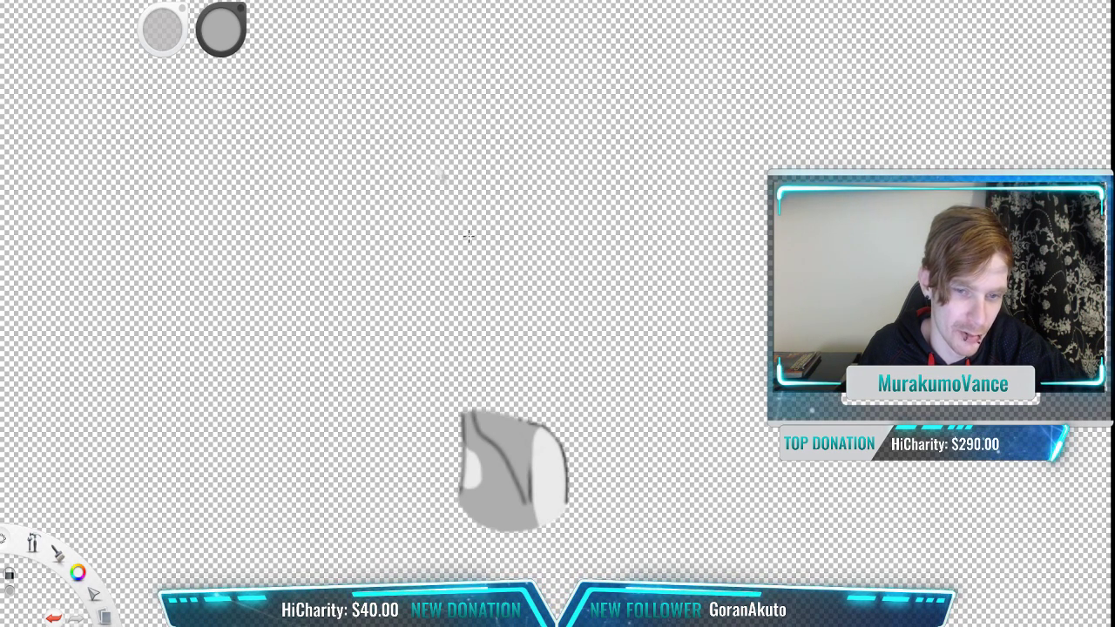
Step: Select the isolated wrist stump with a rectangular marquee and enlarge it with the transform tool near the middle of the canvas
scroll(735, 203, "down", 3)
scroll(735, 203, "down", 2)
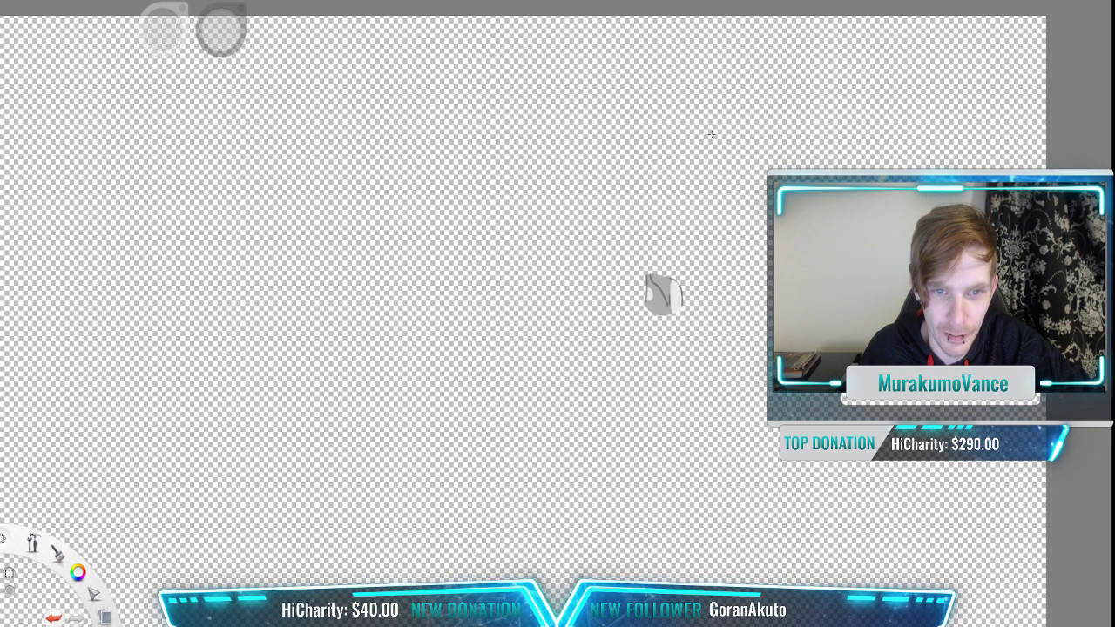
left_click_drag(742, 237, 533, 404)
left_click_drag(622, 364, 405, 303)
scroll(594, 238, "down", 3)
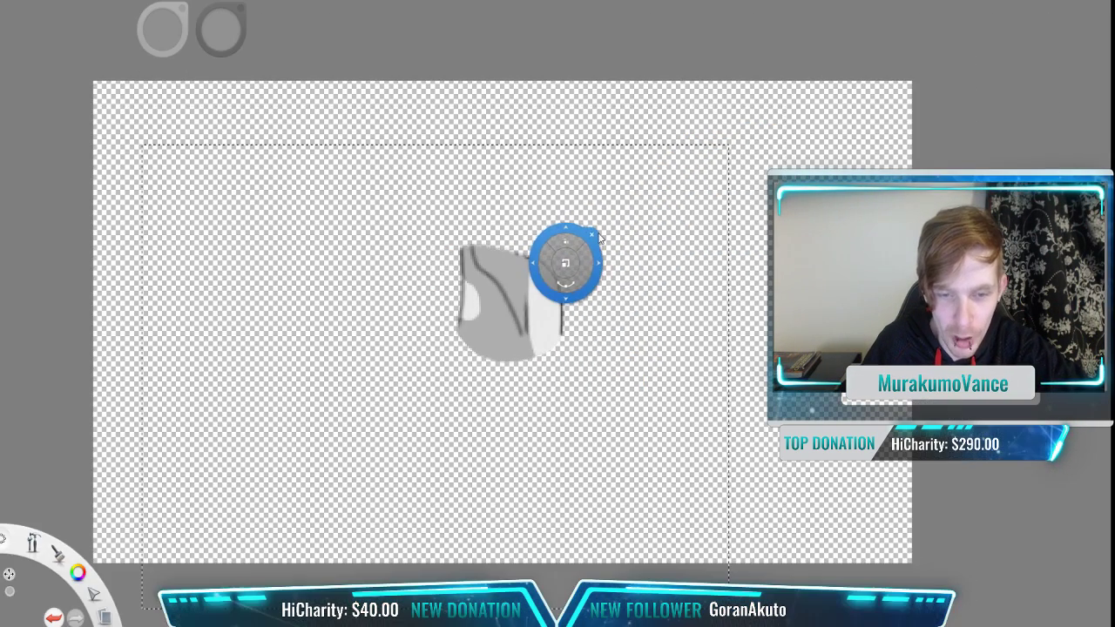
mouse_move(608, 263)
left_mouse_down()
mouse_move(615, 239)
mouse_move(612, 259)
left_mouse_up()
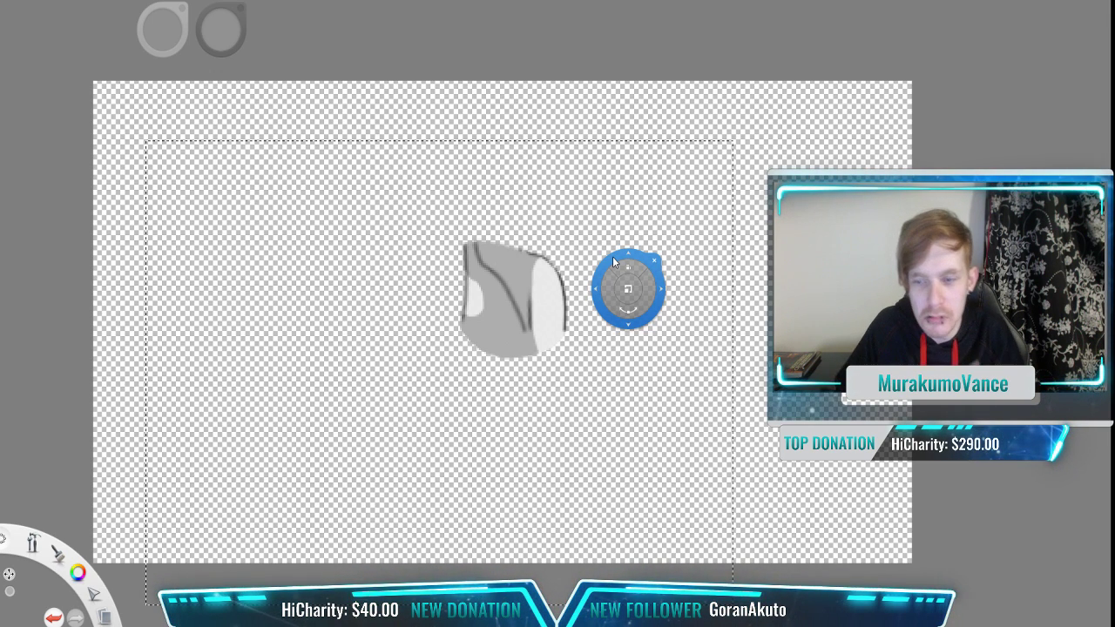
left_click_drag(613, 257, 266, 1)
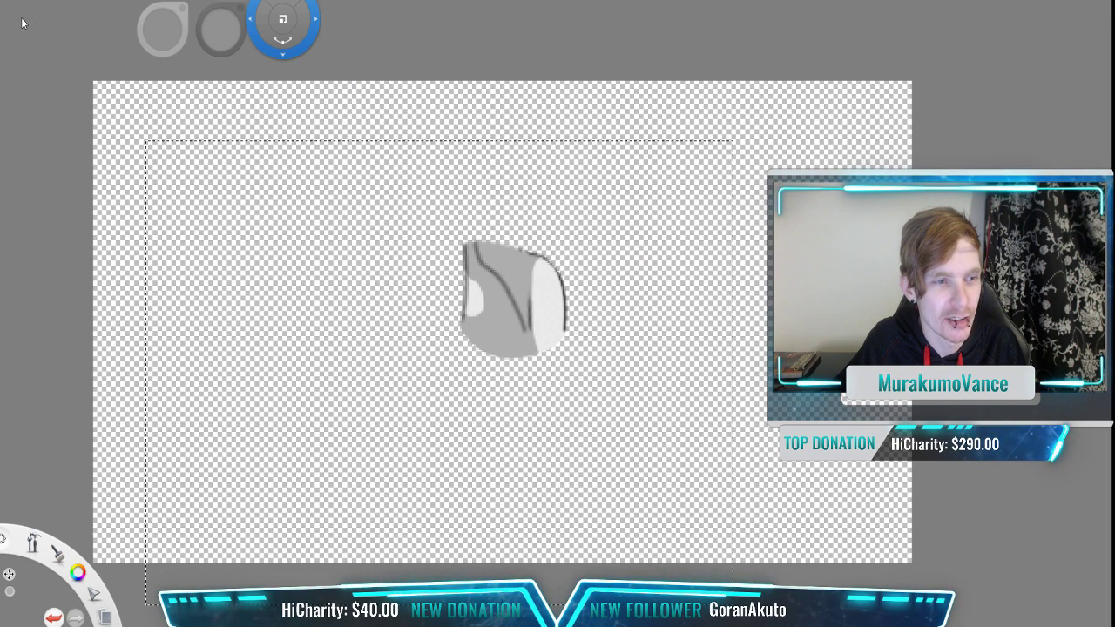
left_click(700, 133)
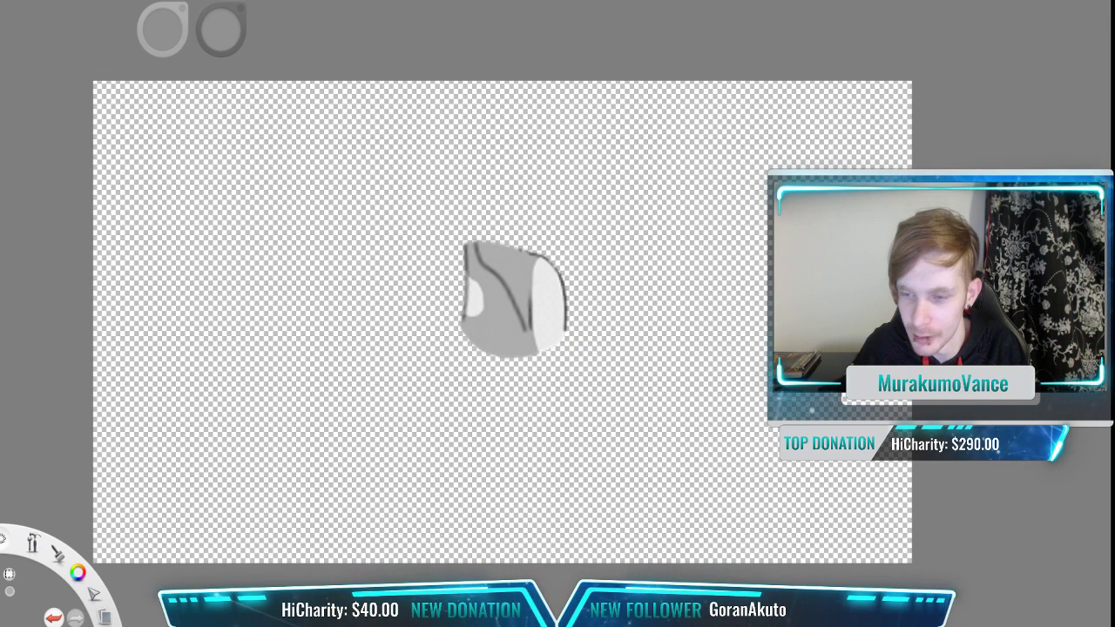
Step: Hide the enlarged wrist stump and show the original bare arms, leg armour and mouth pieces again
key("Delete")
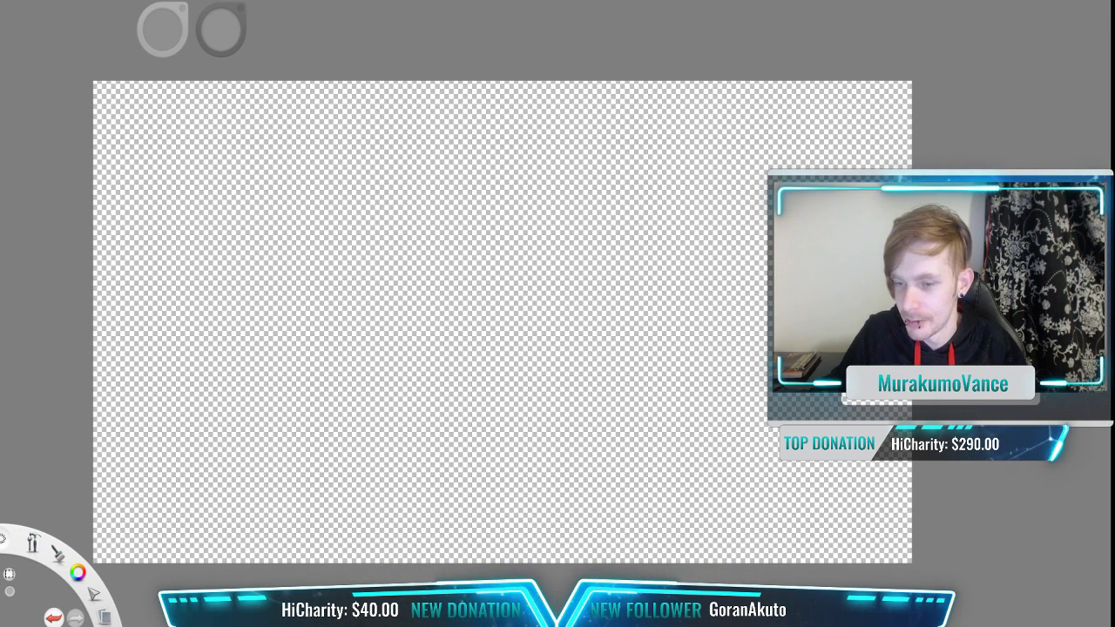
key("ctrl+z")
key("ctrl+y")
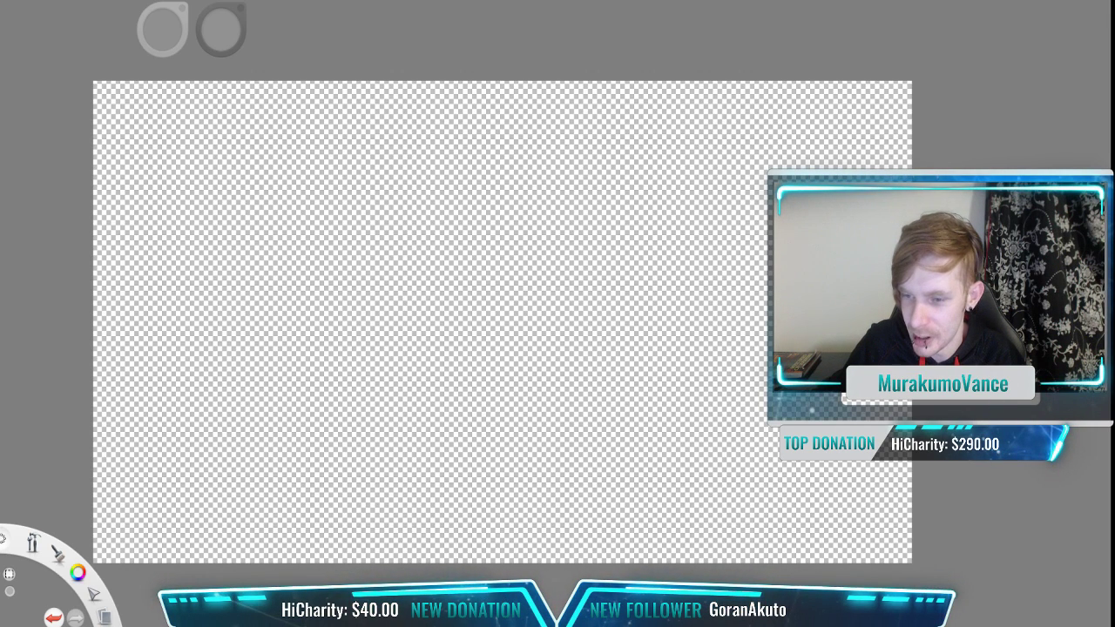
key("ctrl+z")
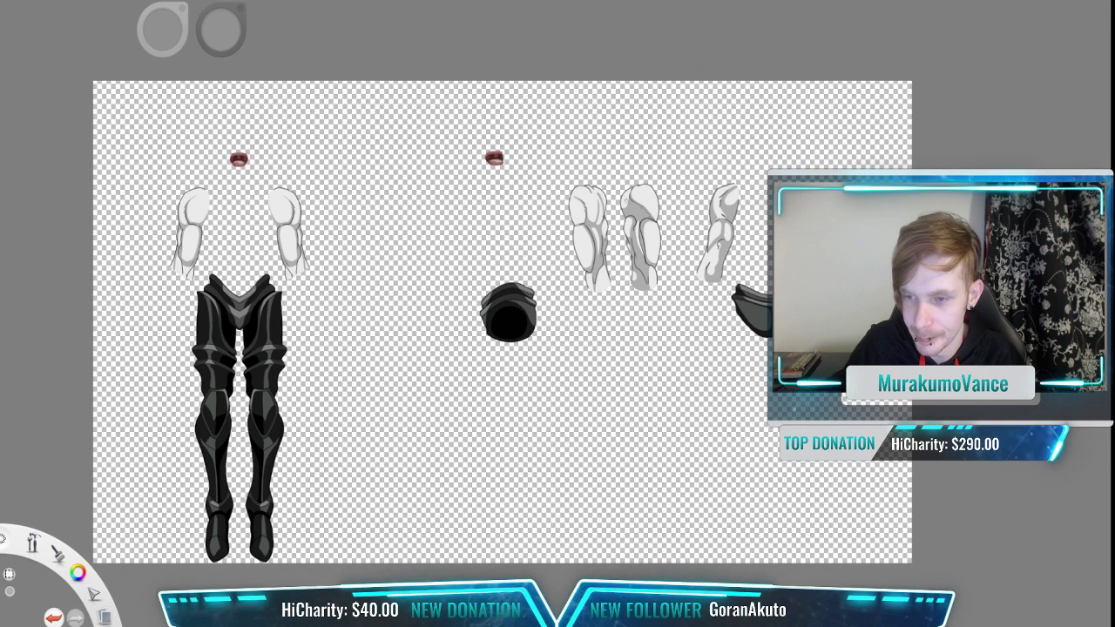
Step: Show the faces, hair, gauntlets, hand armour, torsos and remaining leg armour pieces
left_click(1000, 181)
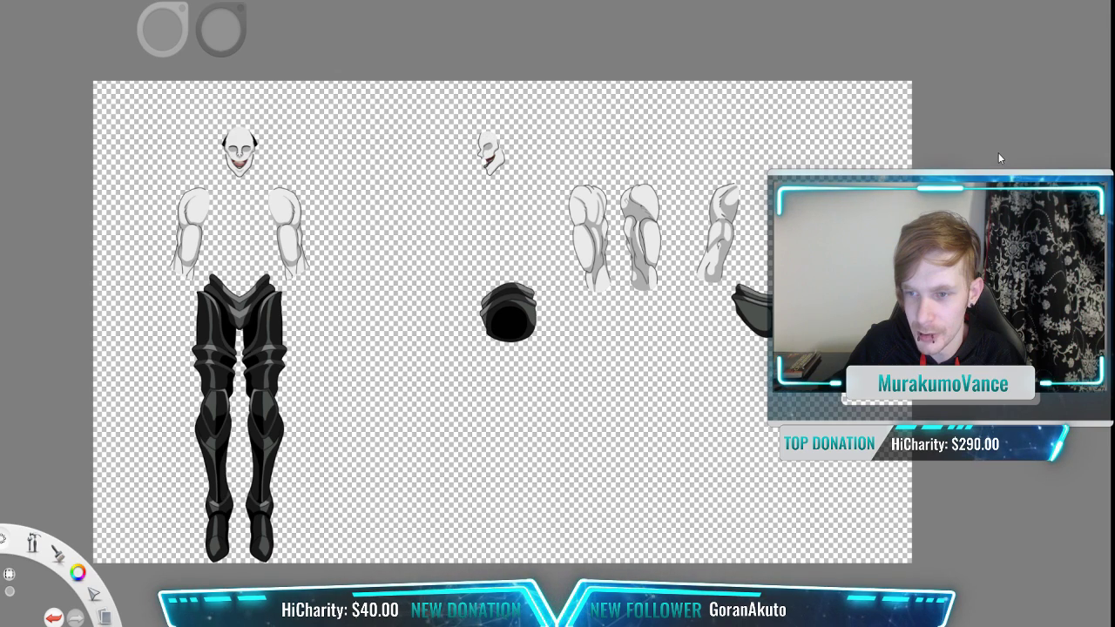
left_click(999, 154)
left_click(994, 110)
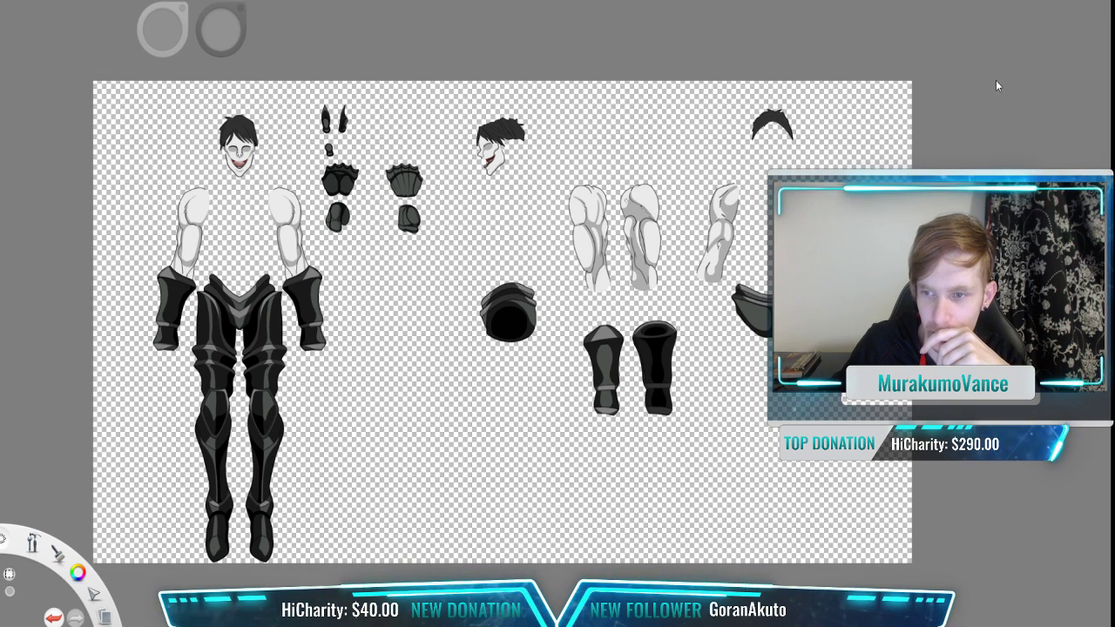
left_click(993, 393)
left_click(993, 412)
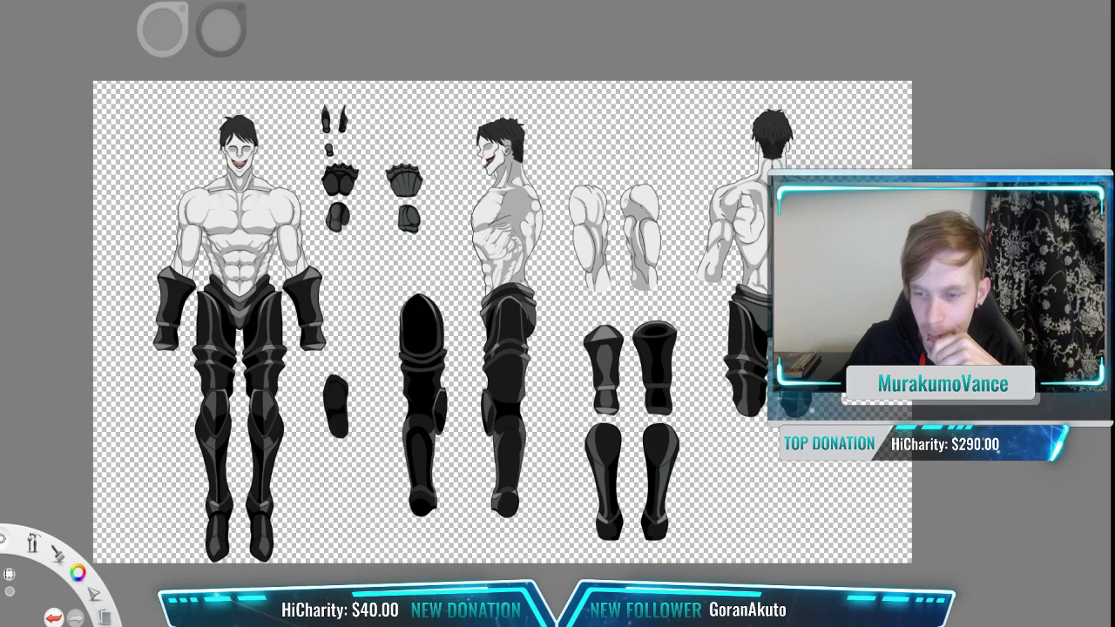
Step: Hide the torso, hair, face, mouth and jaw pieces so that only the arms and armour stay on the canvas
left_click(996, 412)
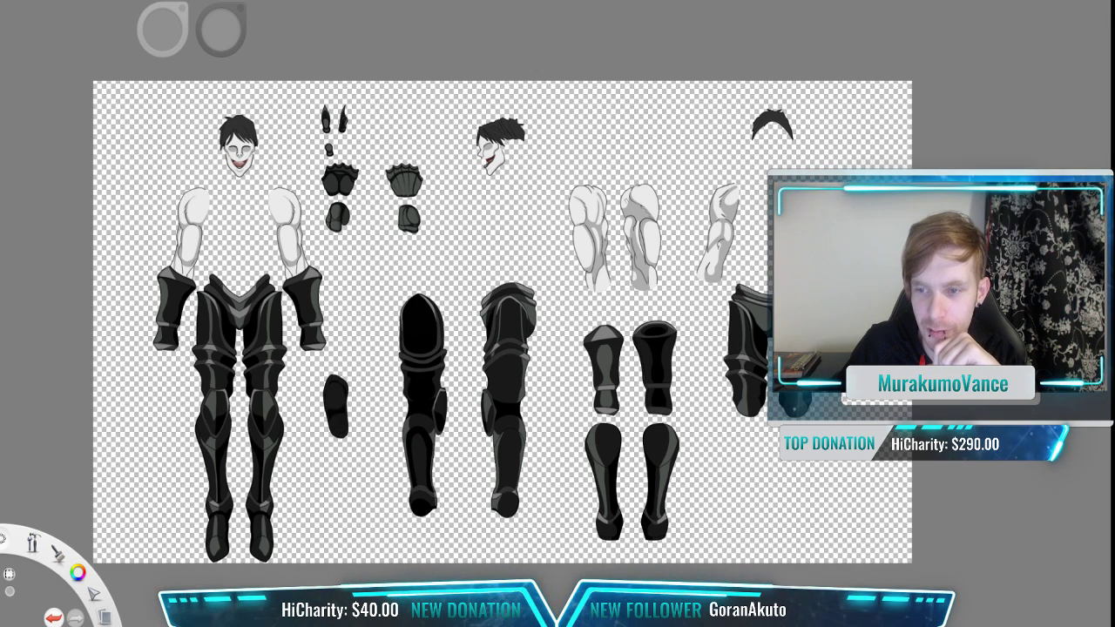
left_click(996, 385)
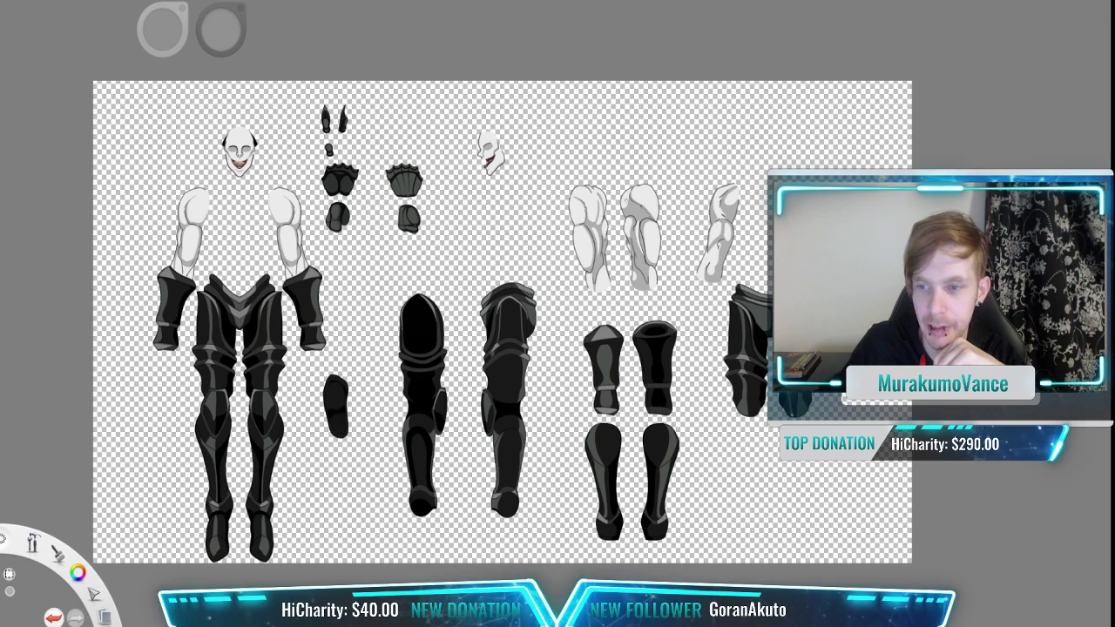
left_click(996, 358)
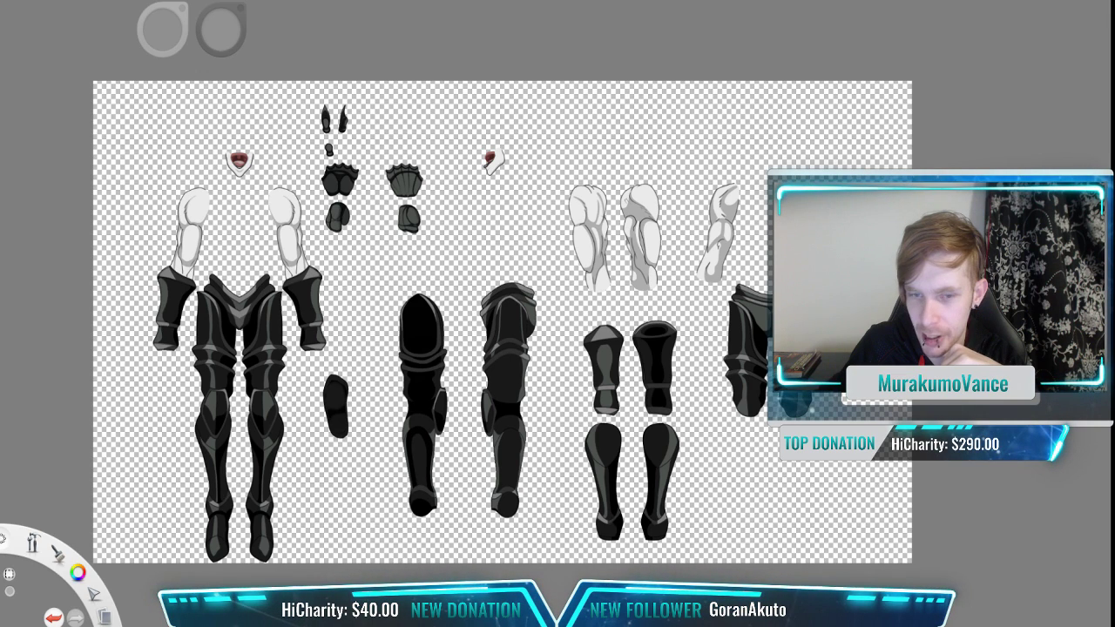
left_click(997, 332)
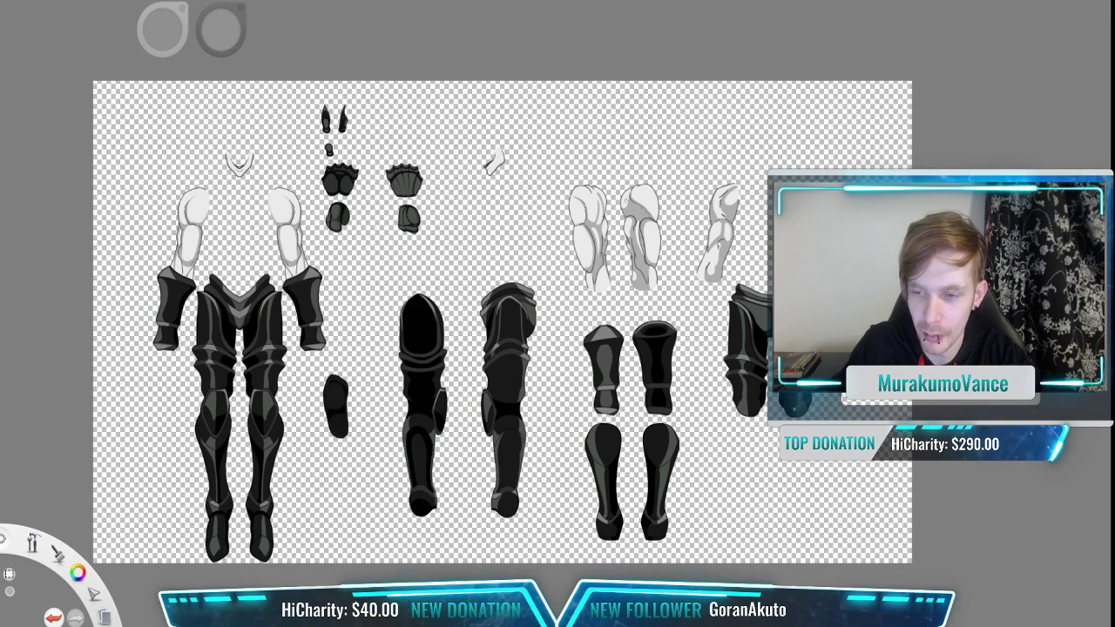
left_click(997, 306)
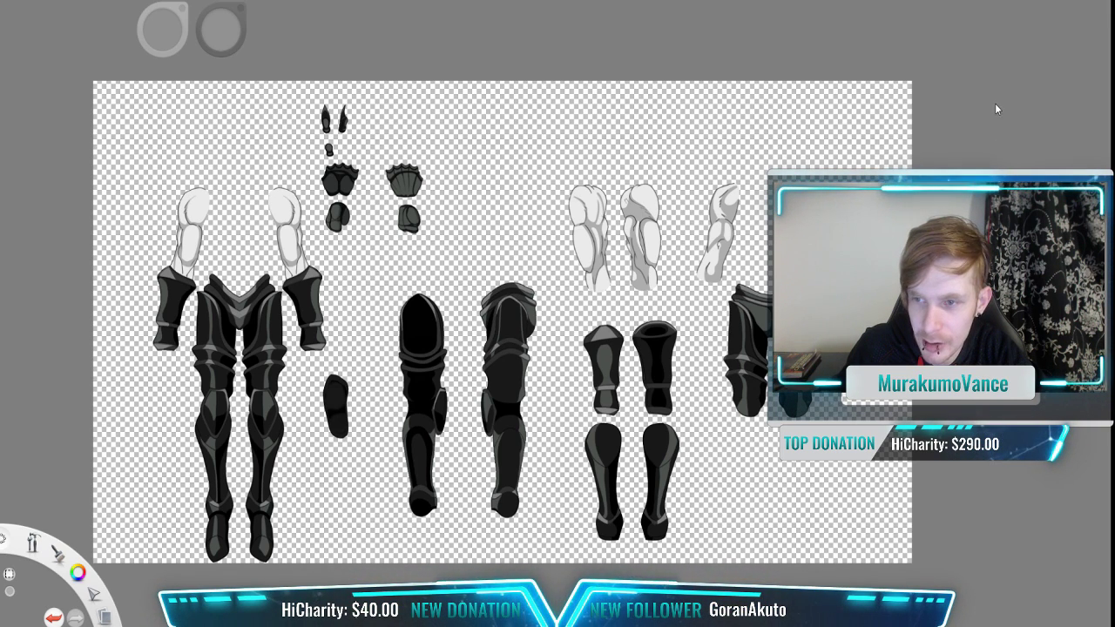
Step: Hide the gauntlet and hand armour pieces one after another and show them again
left_click(998, 165)
left_click(997, 166)
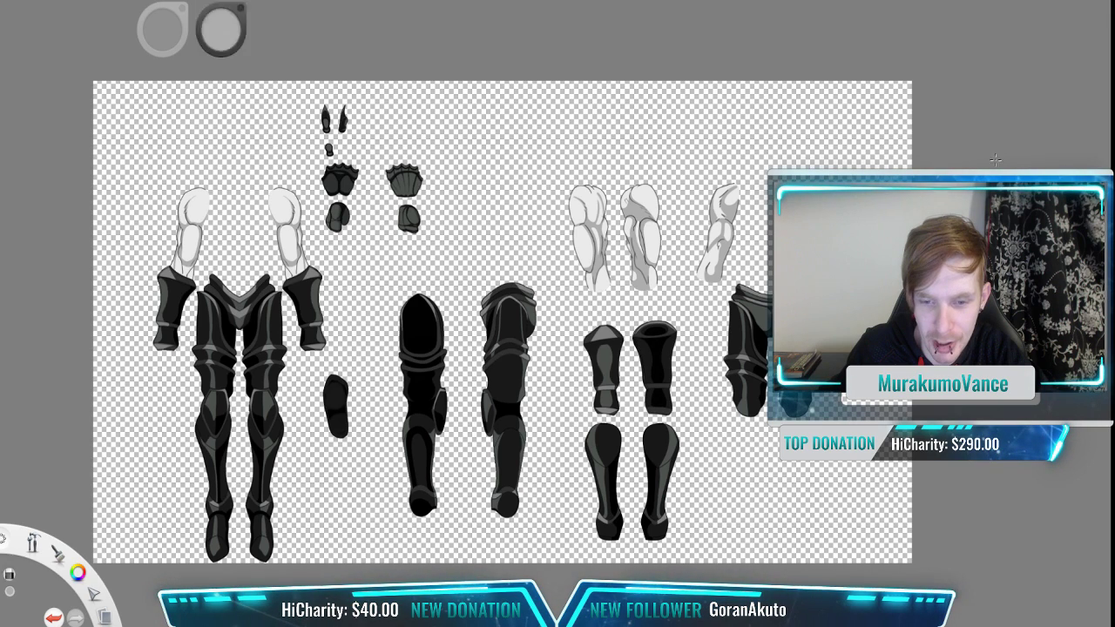
left_click(998, 165)
left_click(998, 165)
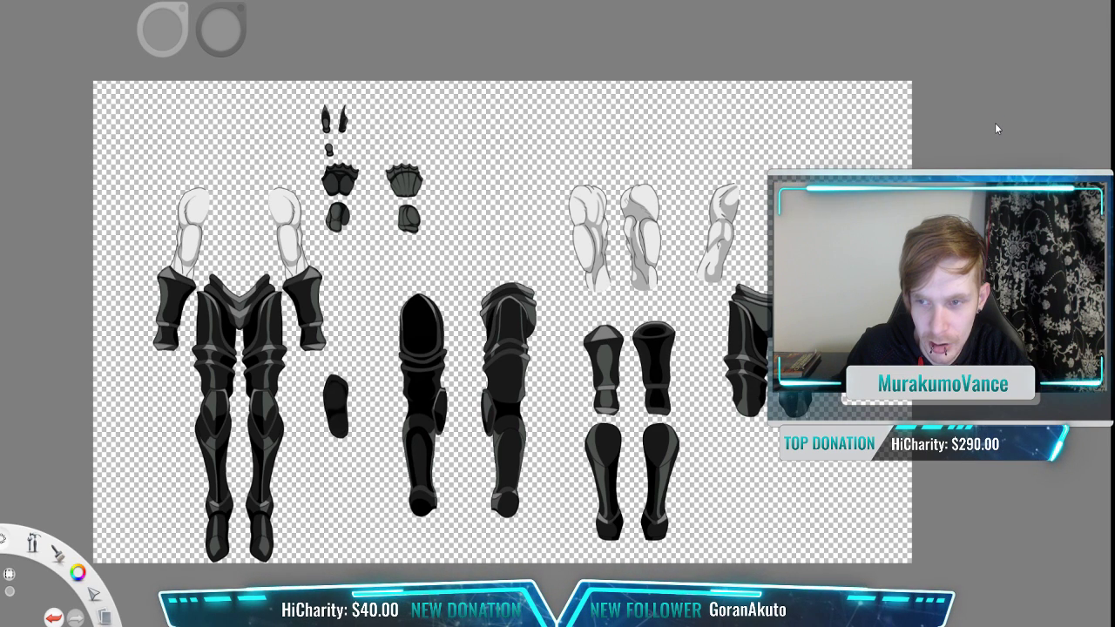
left_click(990, 159)
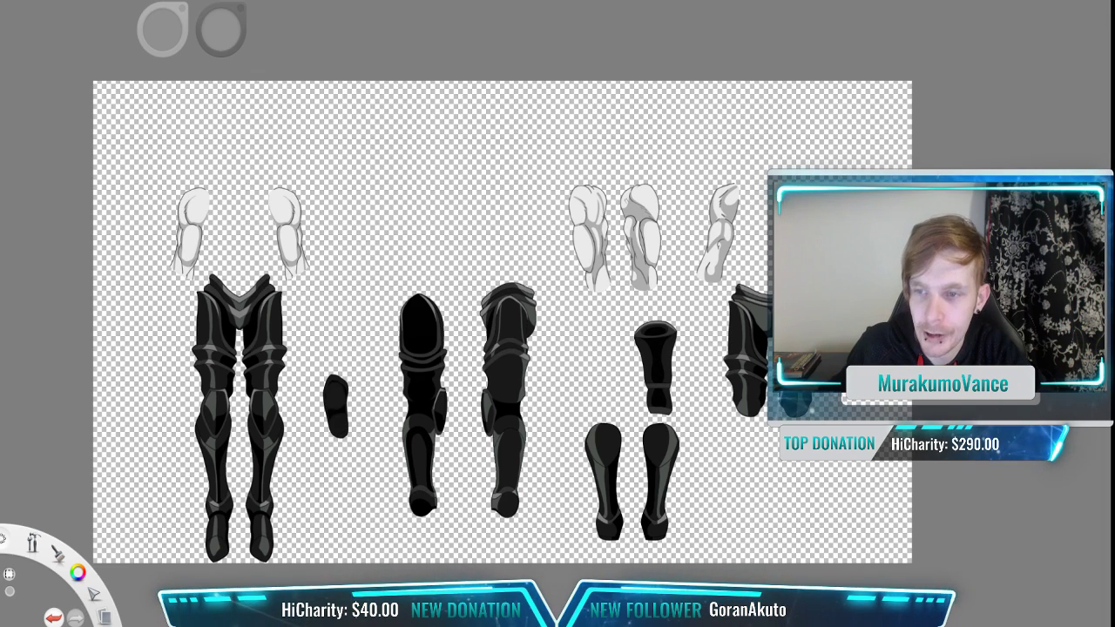
left_click(1037, 108)
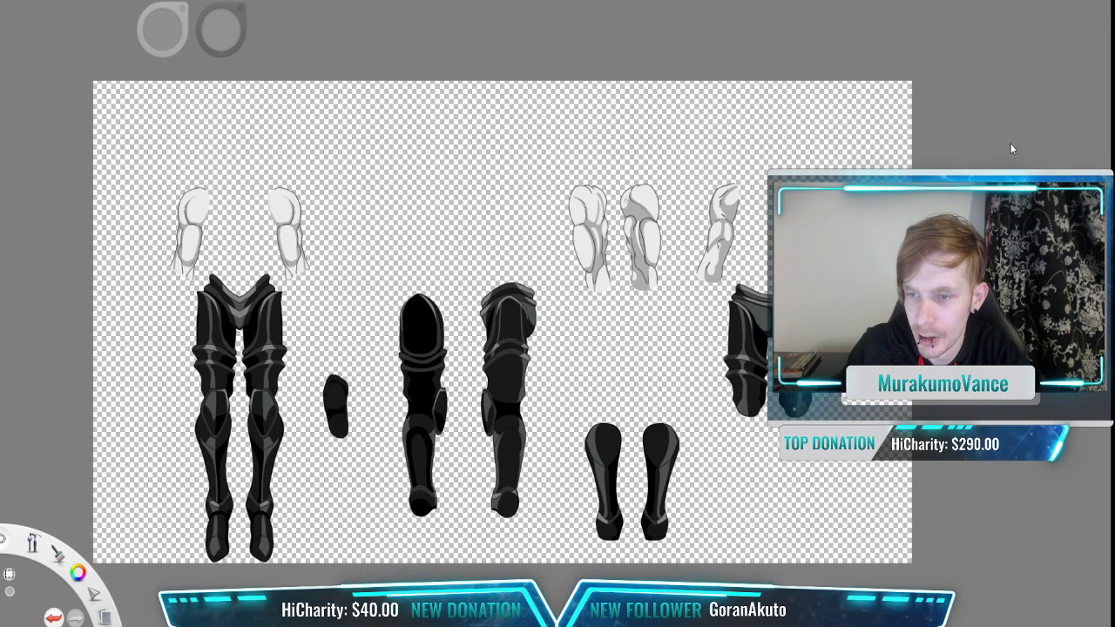
left_click(996, 119)
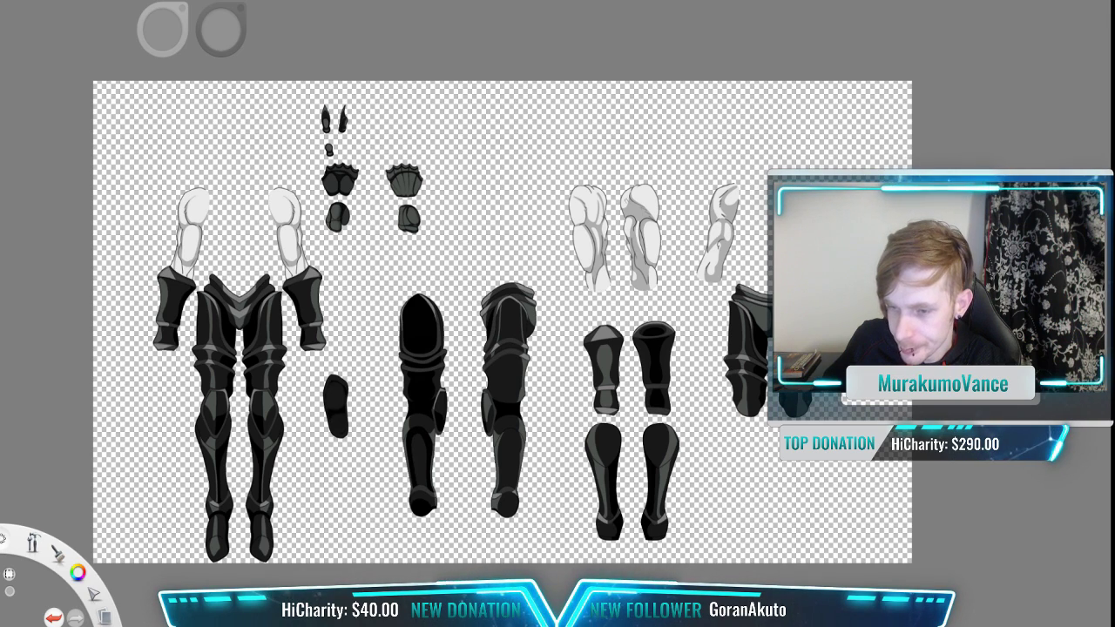
Step: Show the torso, jaw, mouth and face pieces of the character views again
left_click(999, 418)
left_click(1000, 418)
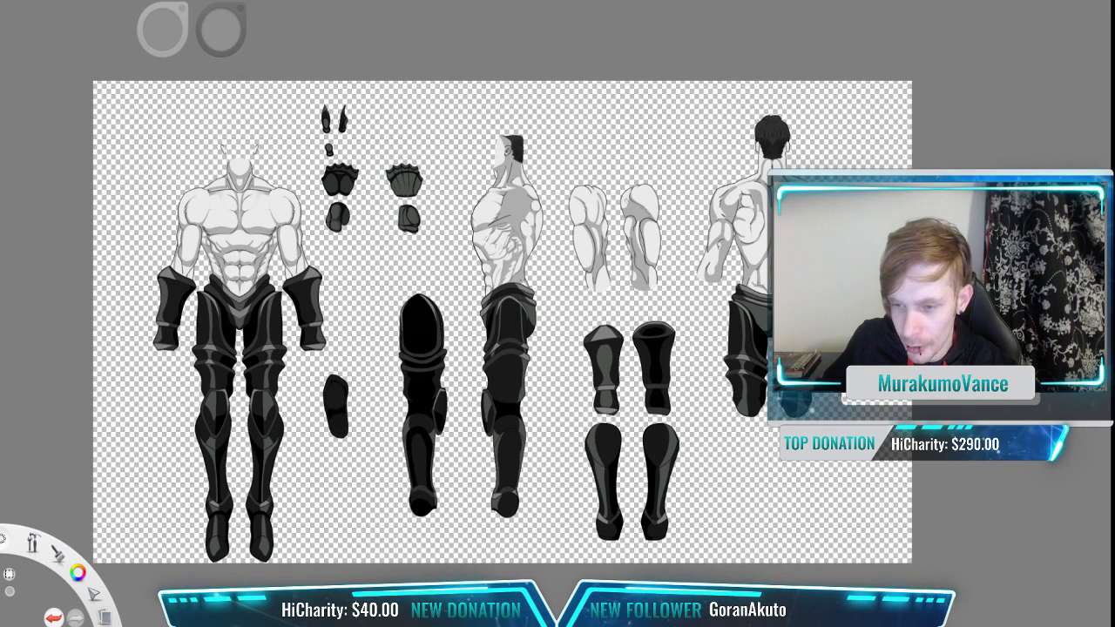
left_click(997, 270)
left_click(997, 235)
left_click(997, 200)
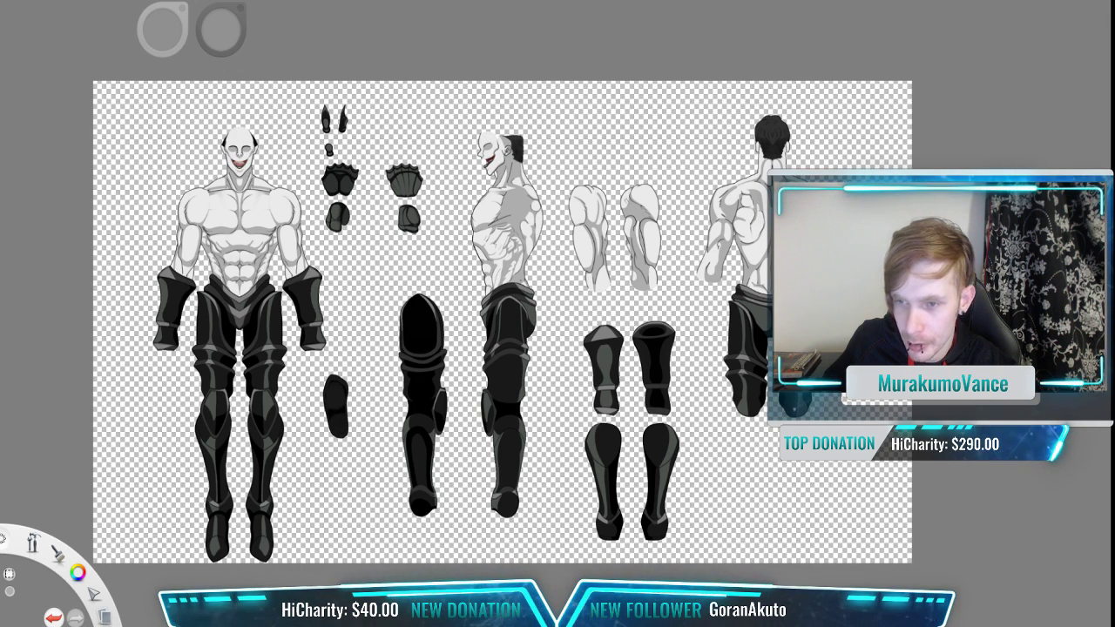
Step: Show the hair on the front and side views, and toggle the separate leg armour pieces off and back on
left_click(995, 166)
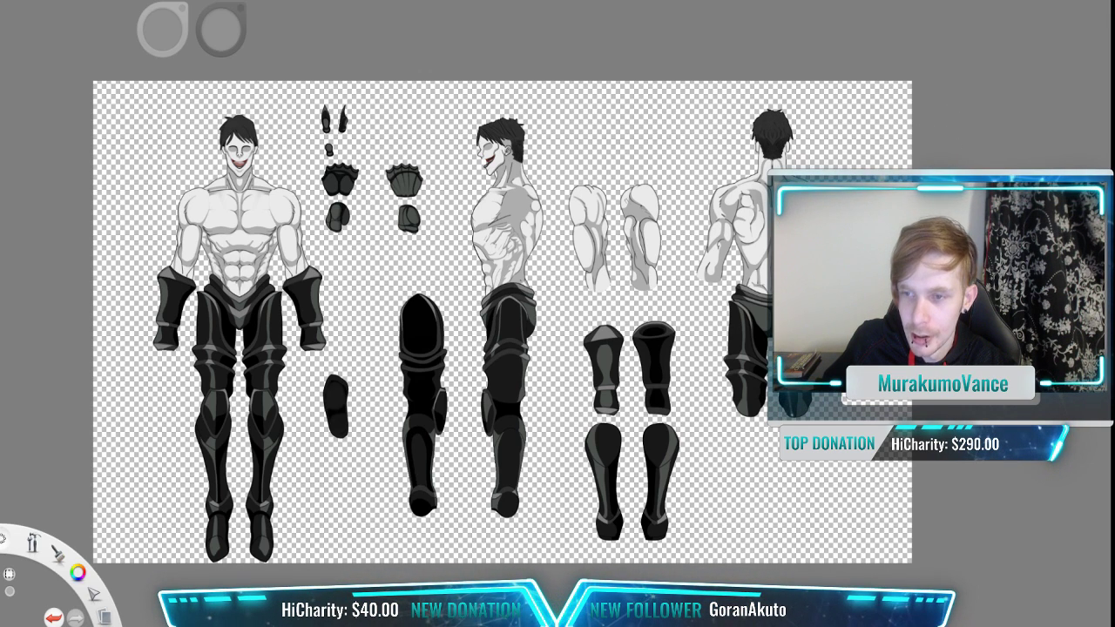
left_click(994, 85)
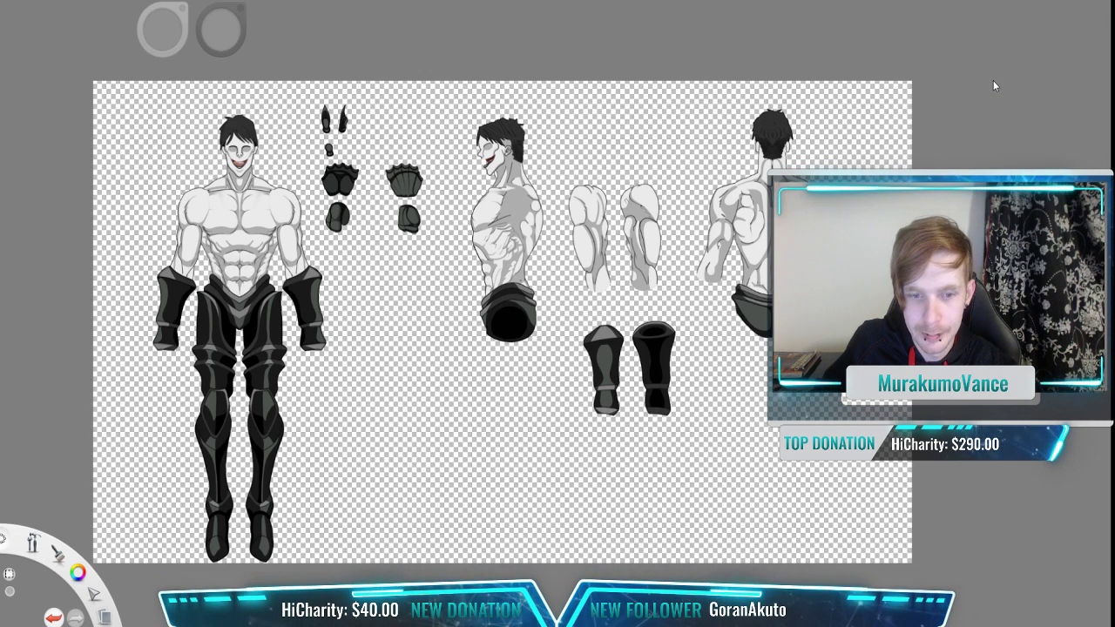
left_click(994, 85)
left_click(994, 86)
left_click(994, 85)
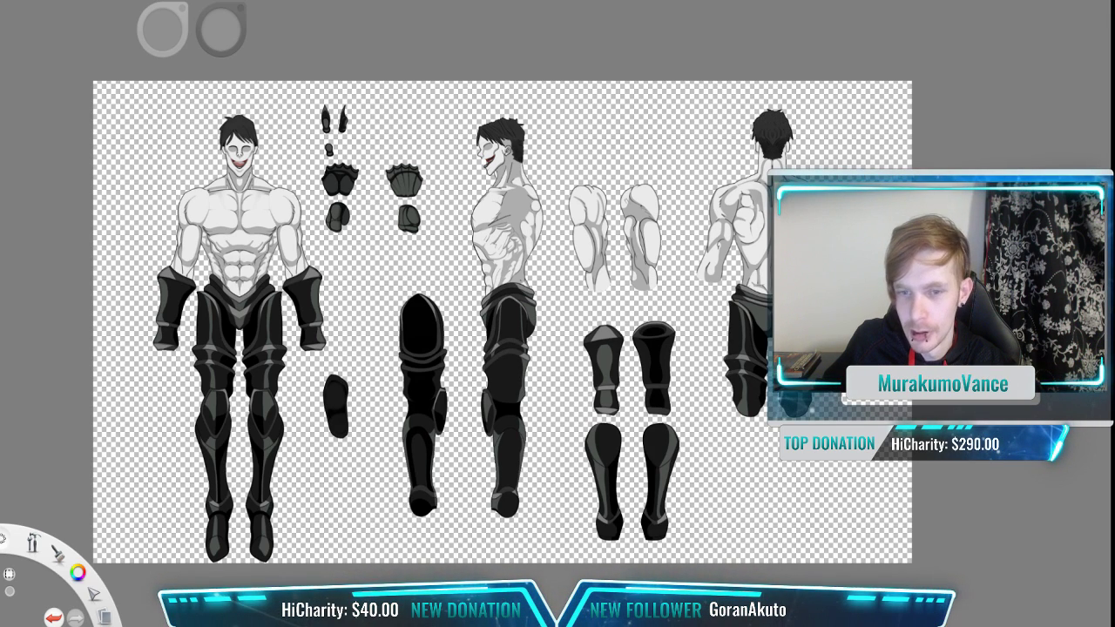
left_click(994, 209)
left_click(994, 209)
left_click(994, 209)
left_click(994, 209)
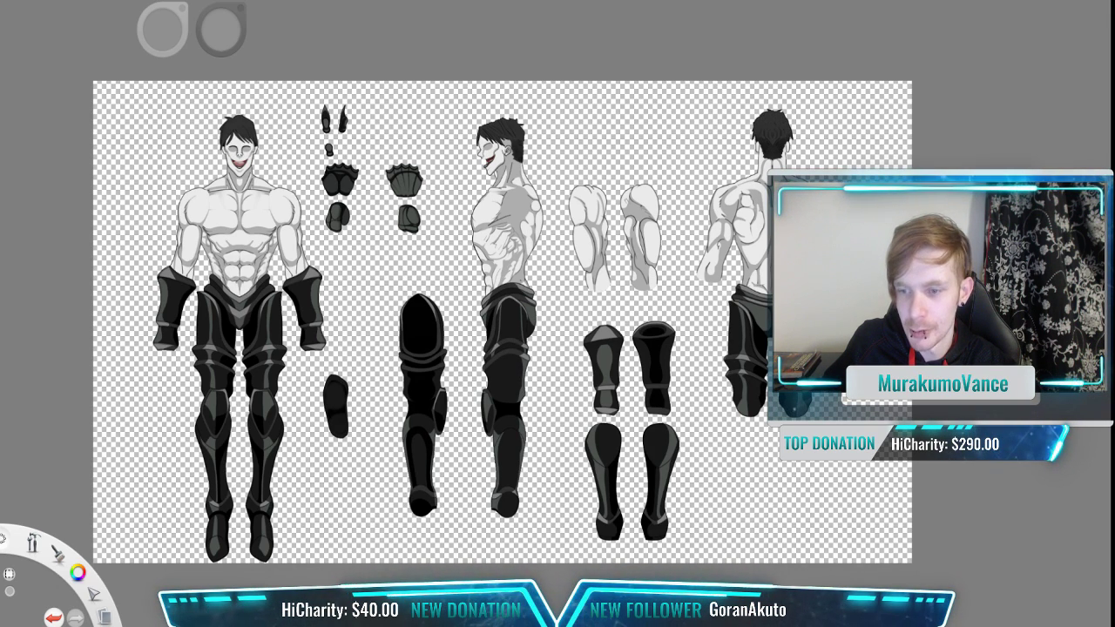
left_click(994, 228)
left_click(994, 228)
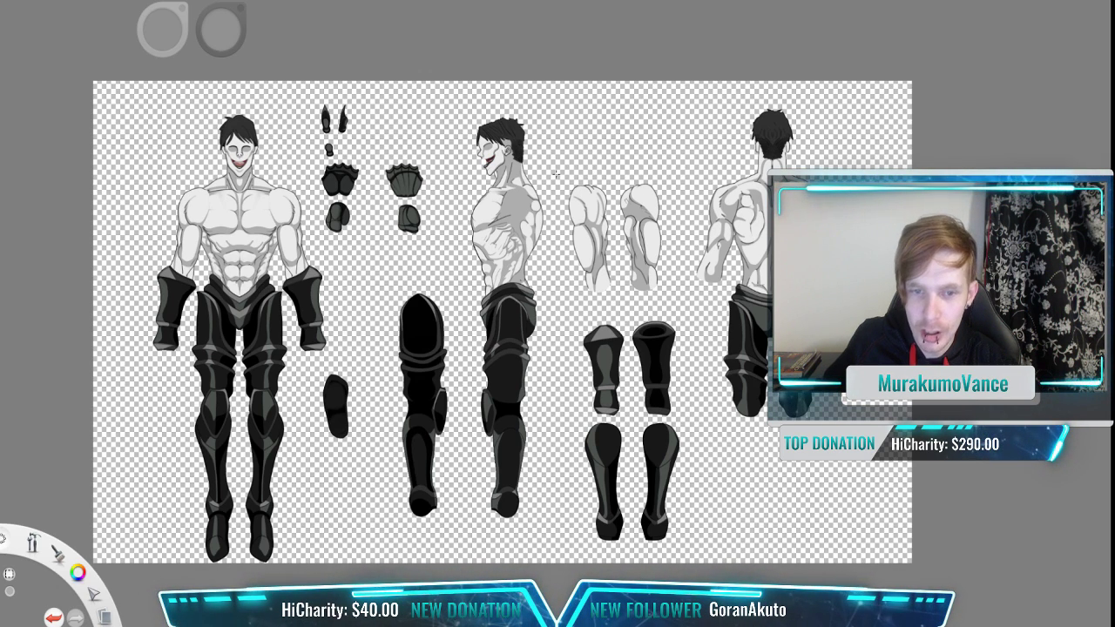
Step: Examine the front-view character's face up close, especially the empty eye sockets, nose and open mouth
scroll(410, 122, "up", 5)
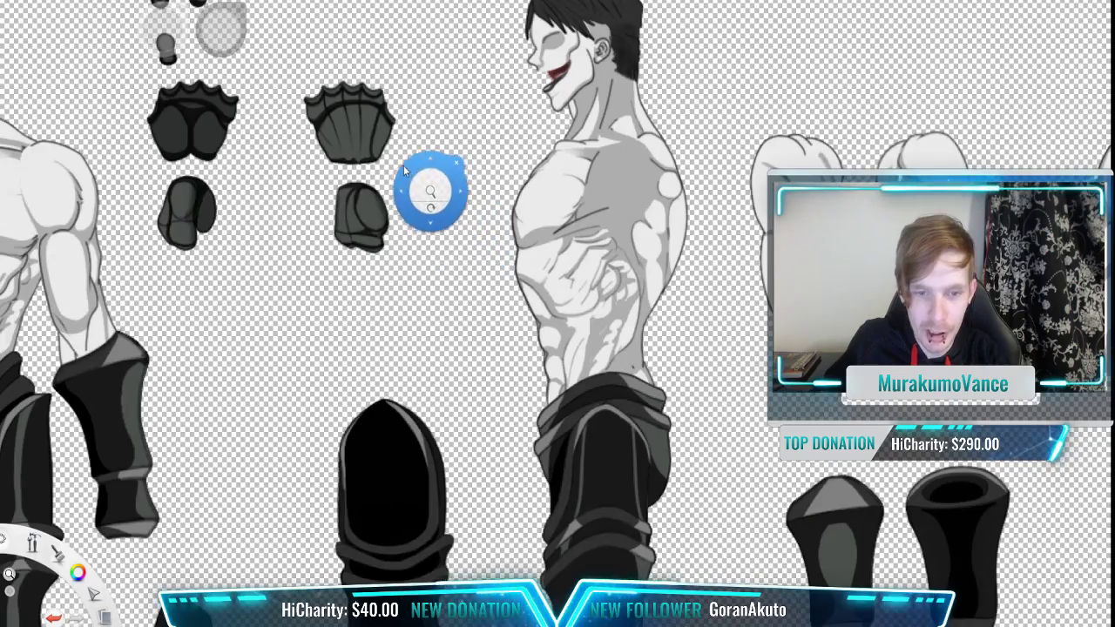
scroll(644, 298, "up", 5)
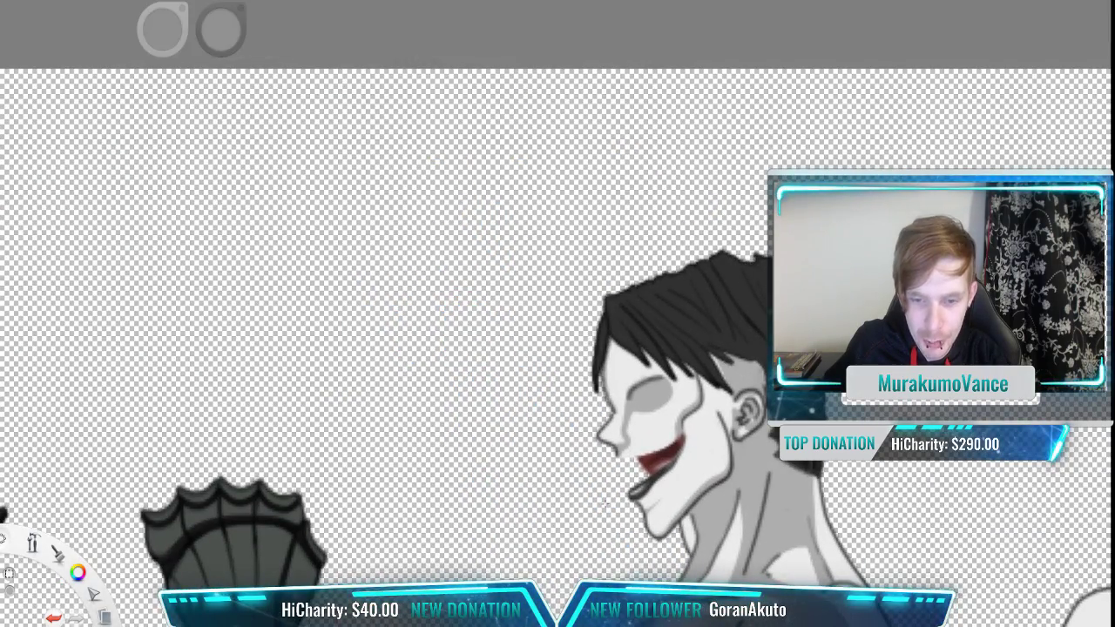
key("space")
left_click_drag(542, 479, 1107, 329)
scroll(439, 356, "up", 10)
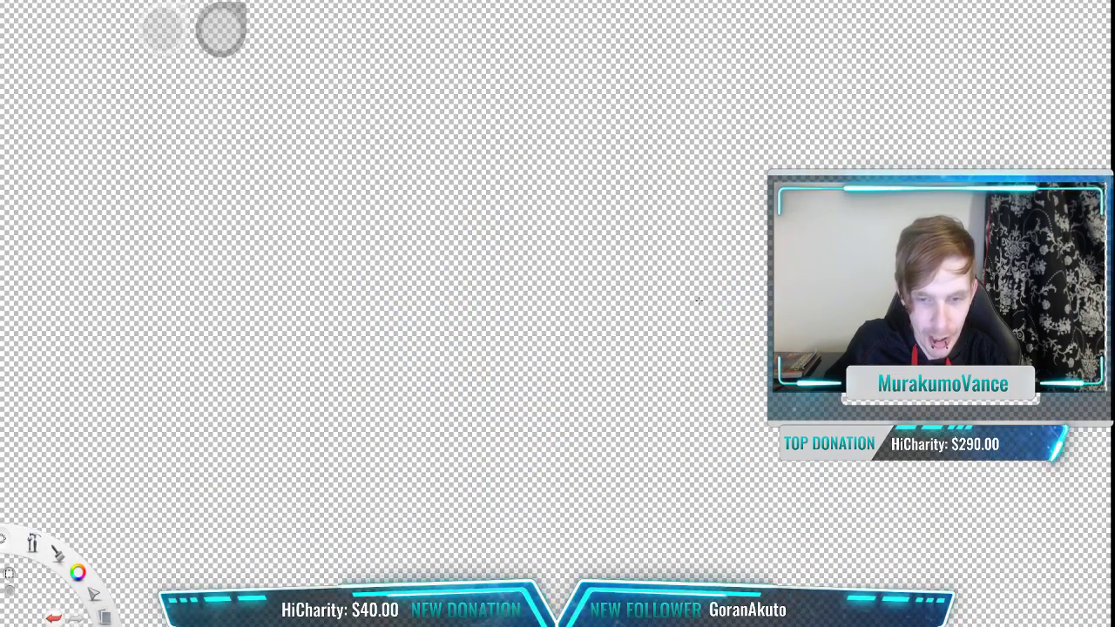
scroll(697, 296, "down", 5)
key("space")
left_click_drag(279, 224, 700, 269)
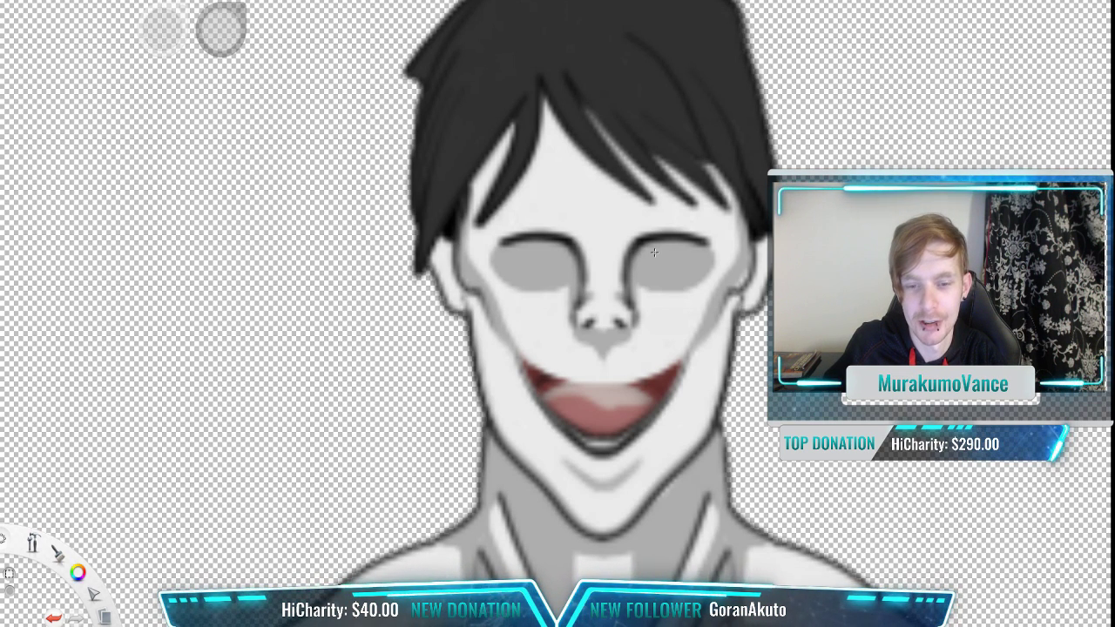
scroll(655, 252, "down", 2)
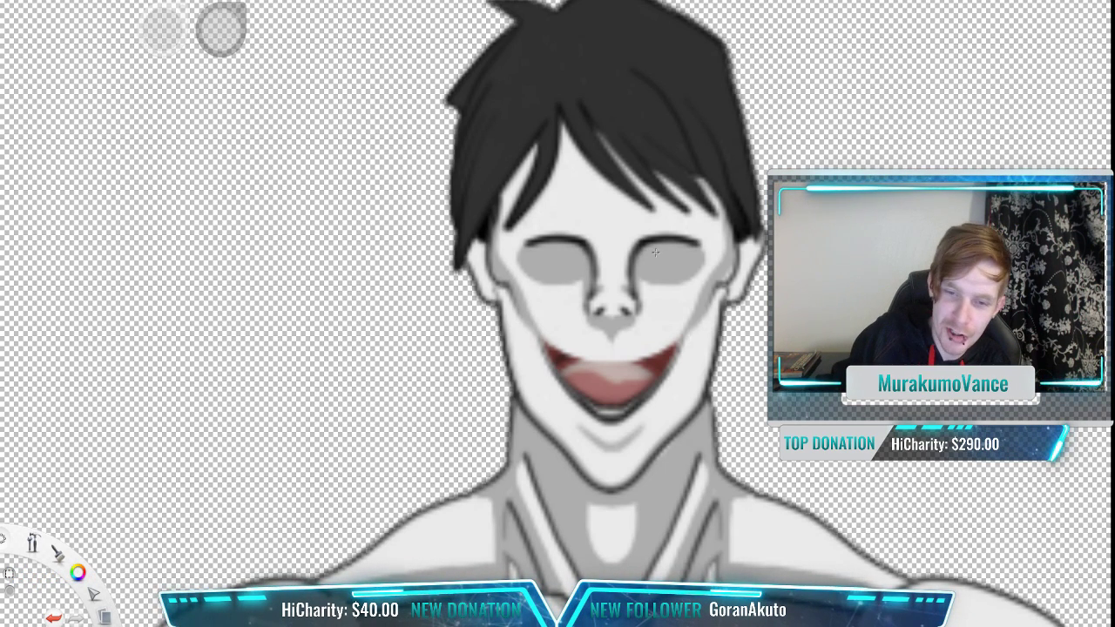
scroll(654, 252, "up", 6)
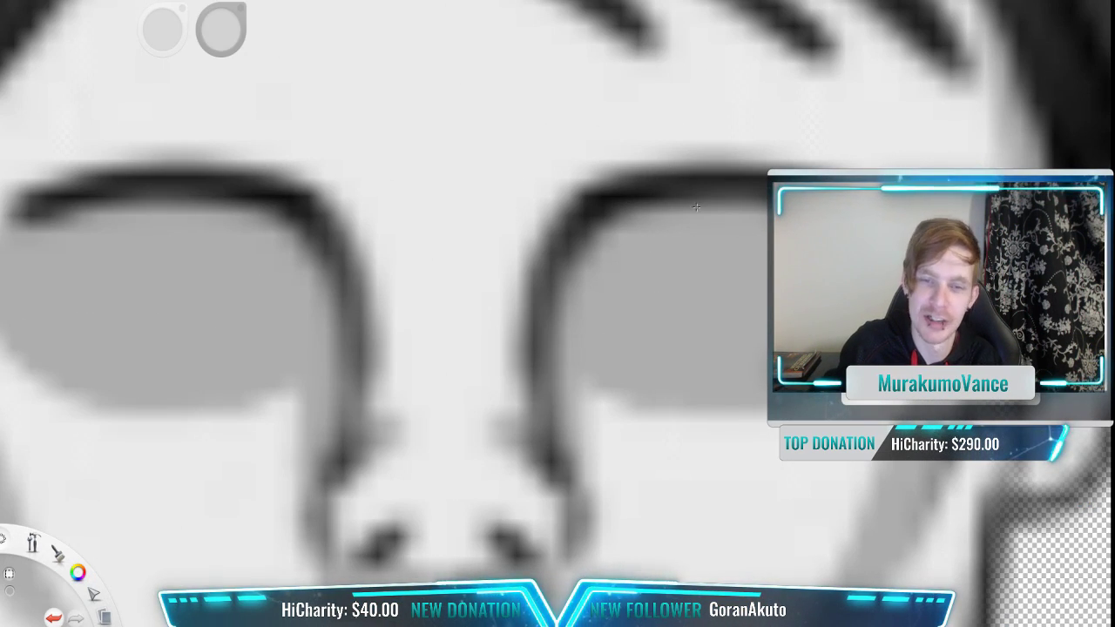
scroll(705, 220, "down", 4)
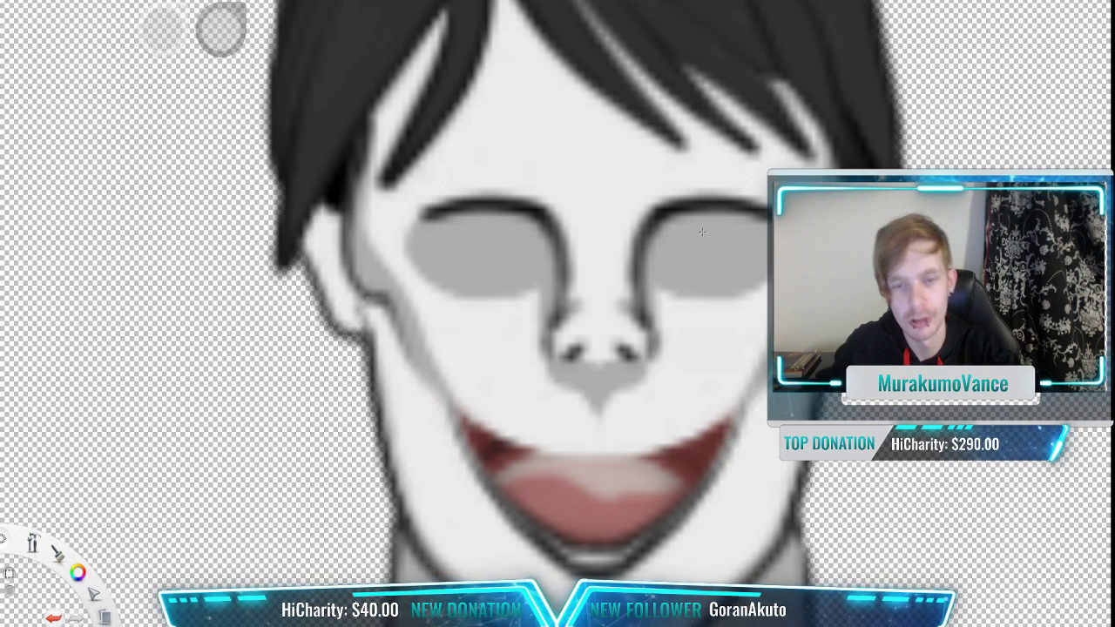
scroll(698, 235, "down", 1)
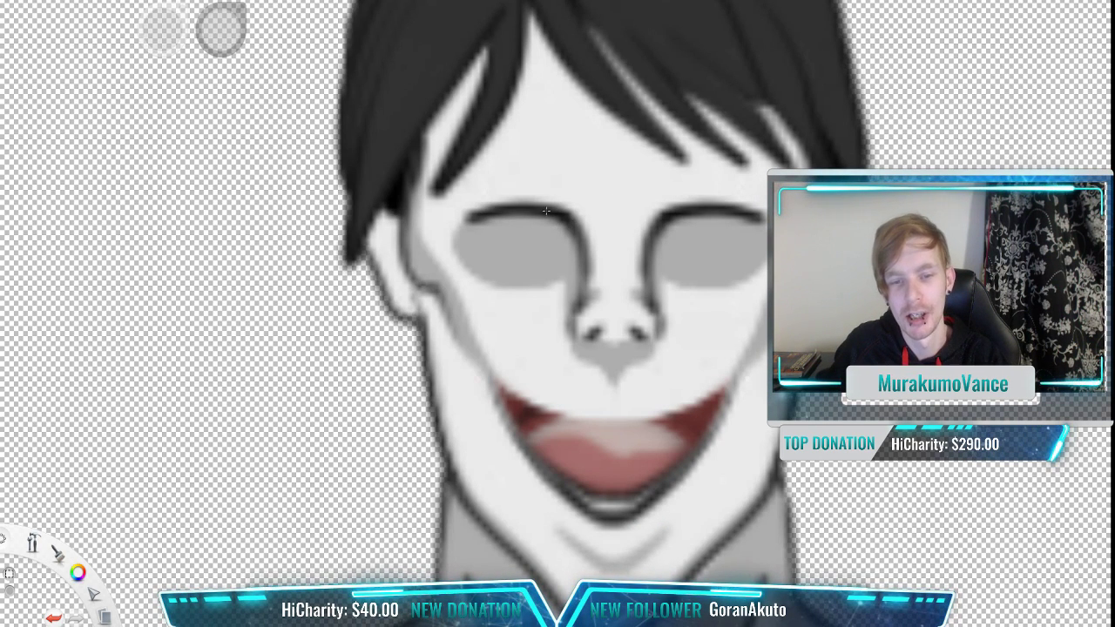